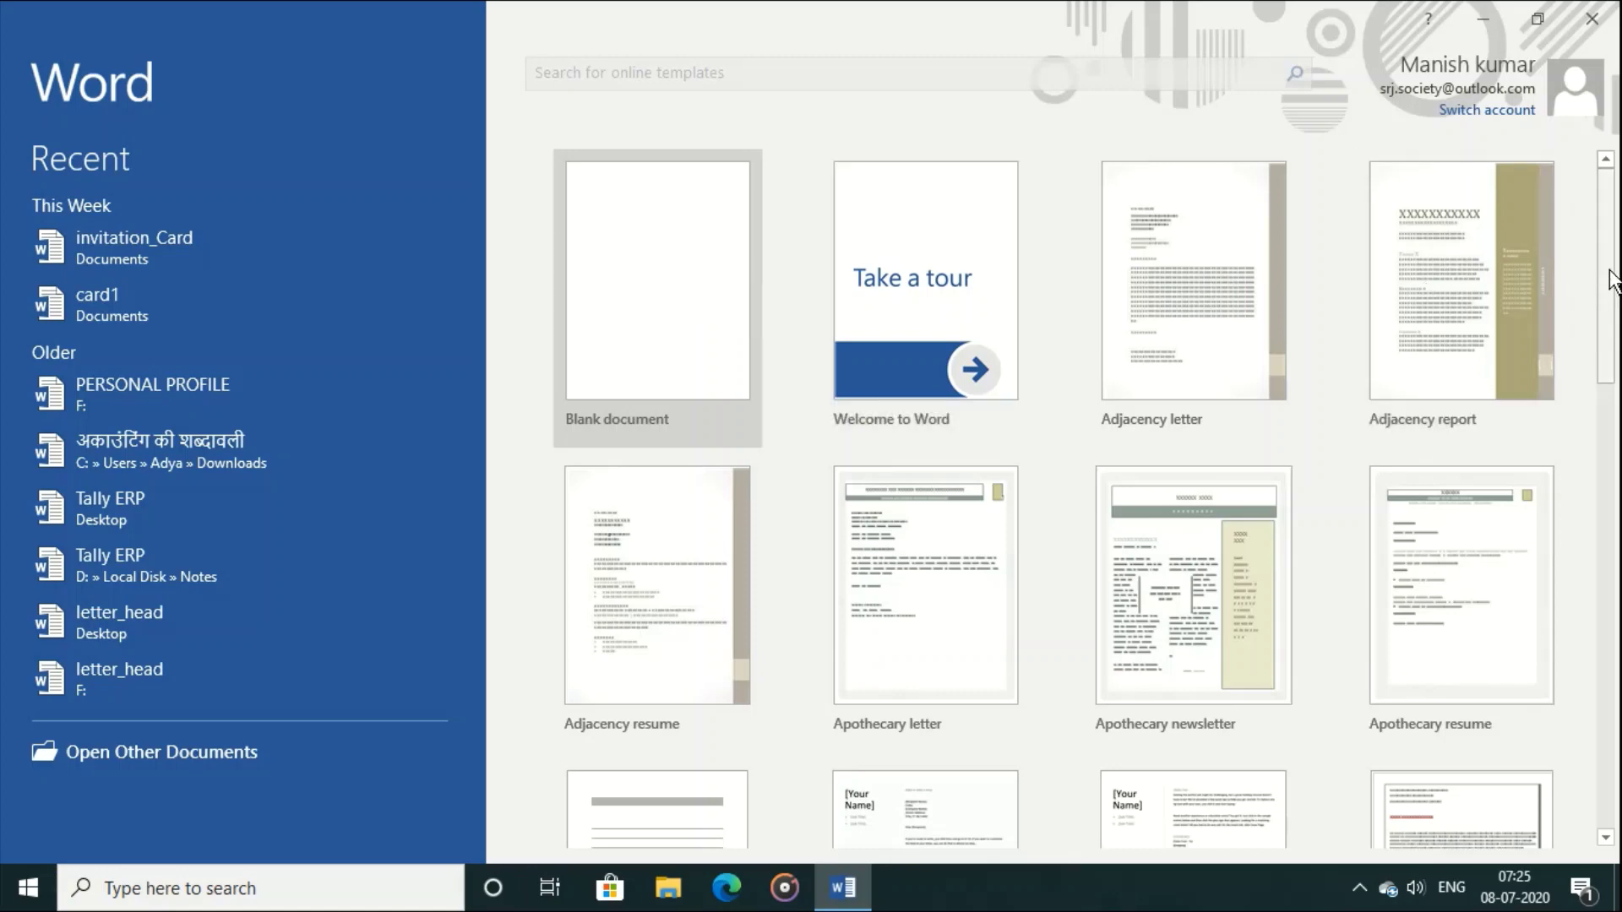
Step: Create Document1 from the Blank document template on the start screen
scroll(1614, 295, "down", 3)
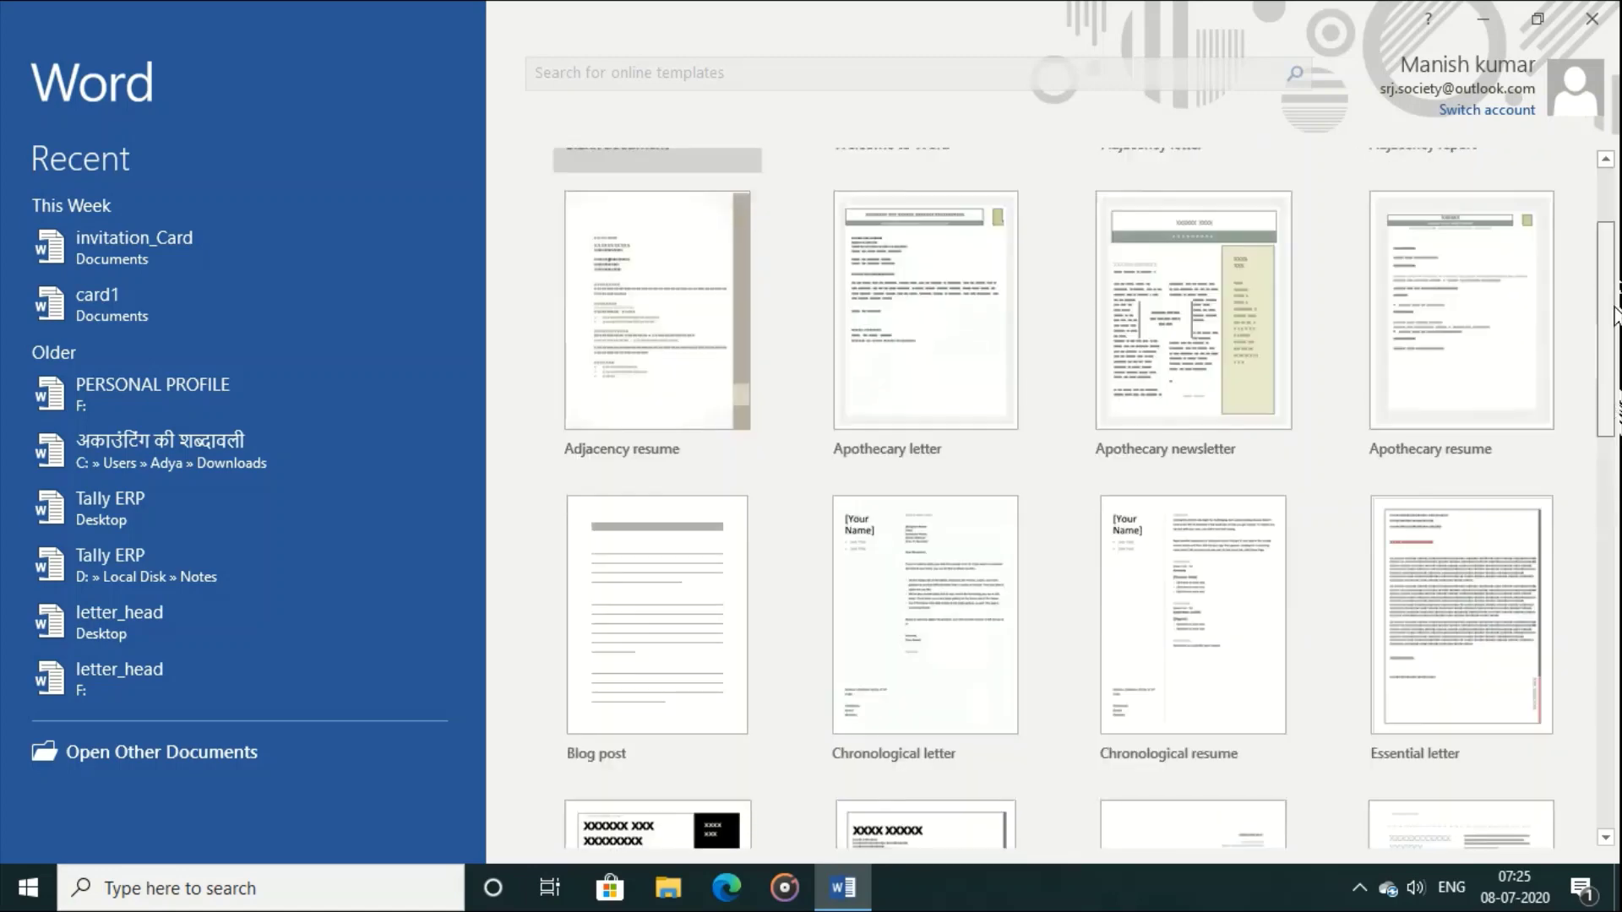
scroll(1614, 315, "up", 3)
scroll(1614, 296, "down", 6)
scroll(1614, 278, "up", 6)
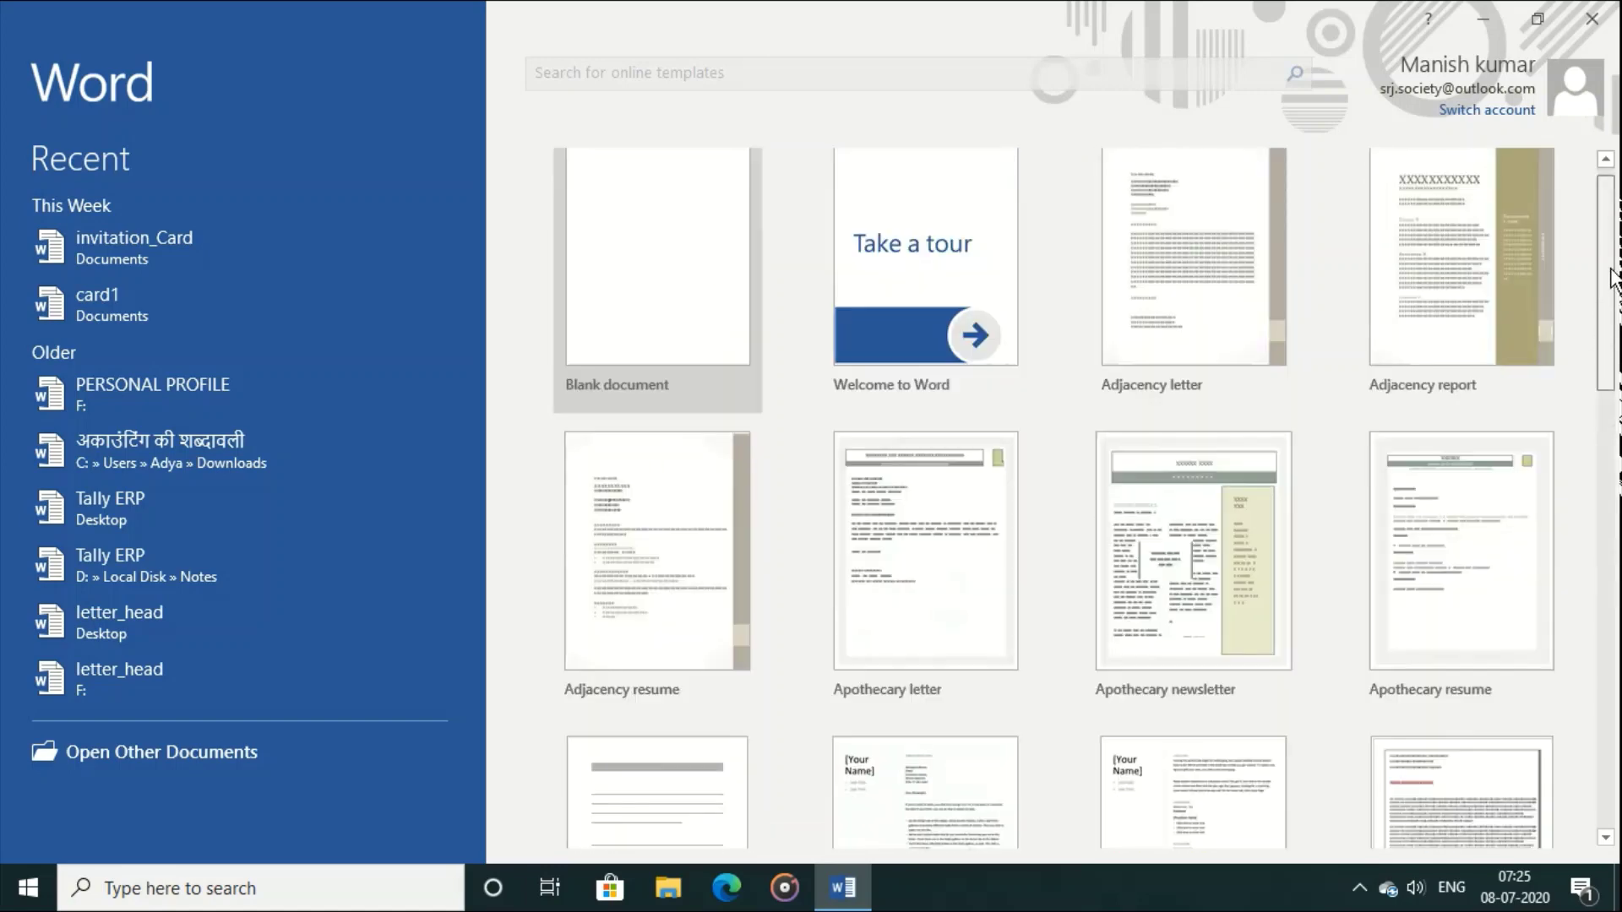
scroll(1614, 279, "up", 1)
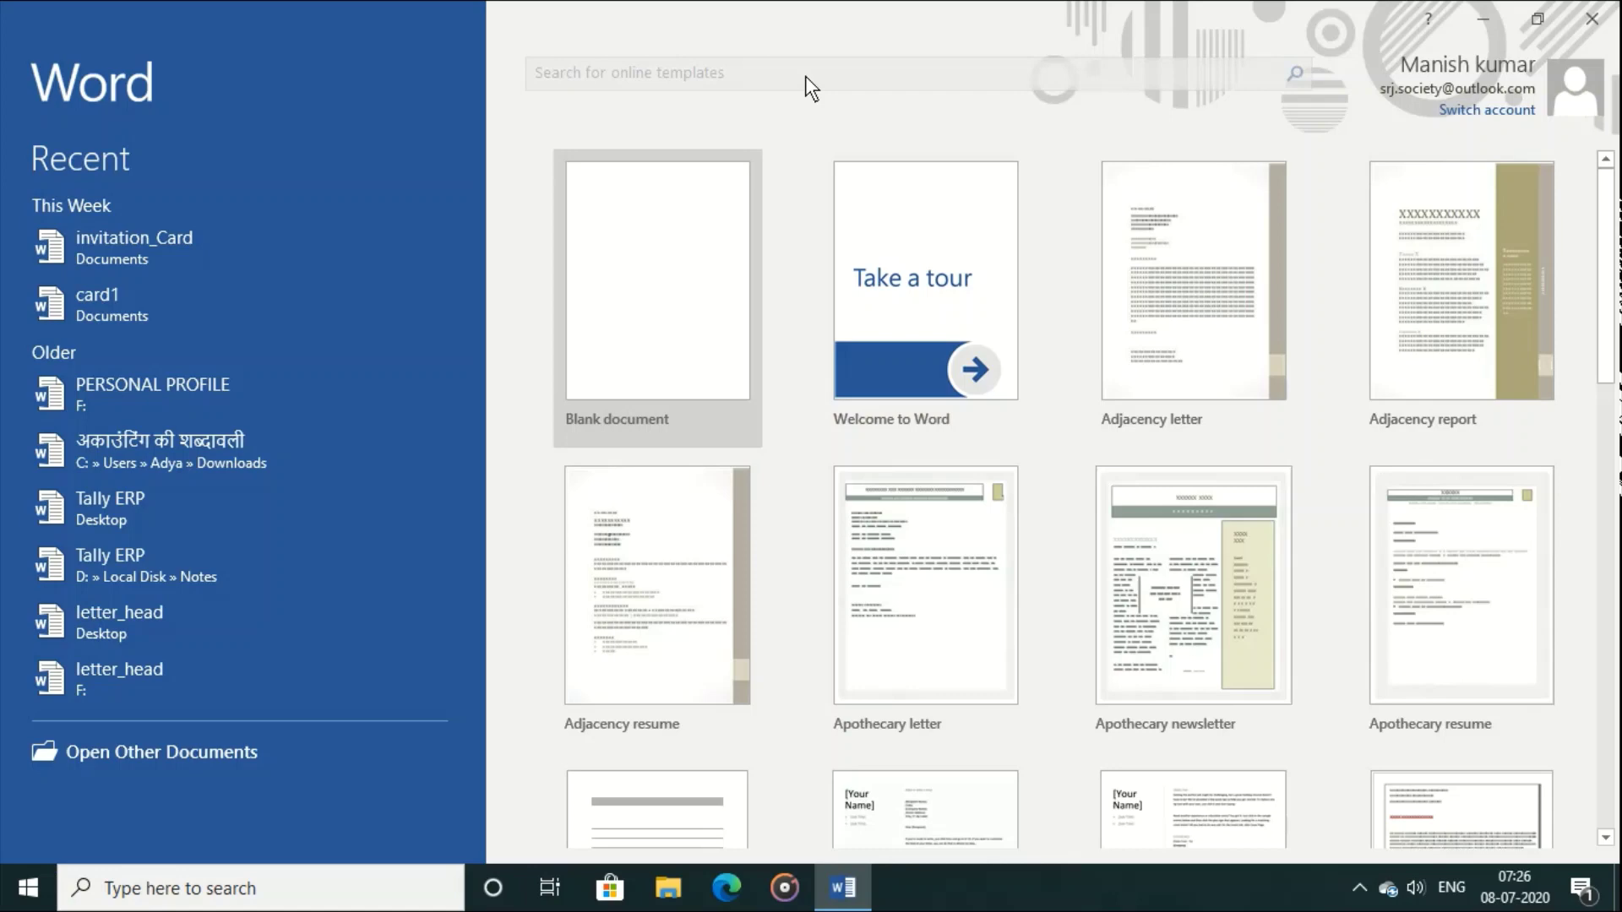
left_click(646, 356)
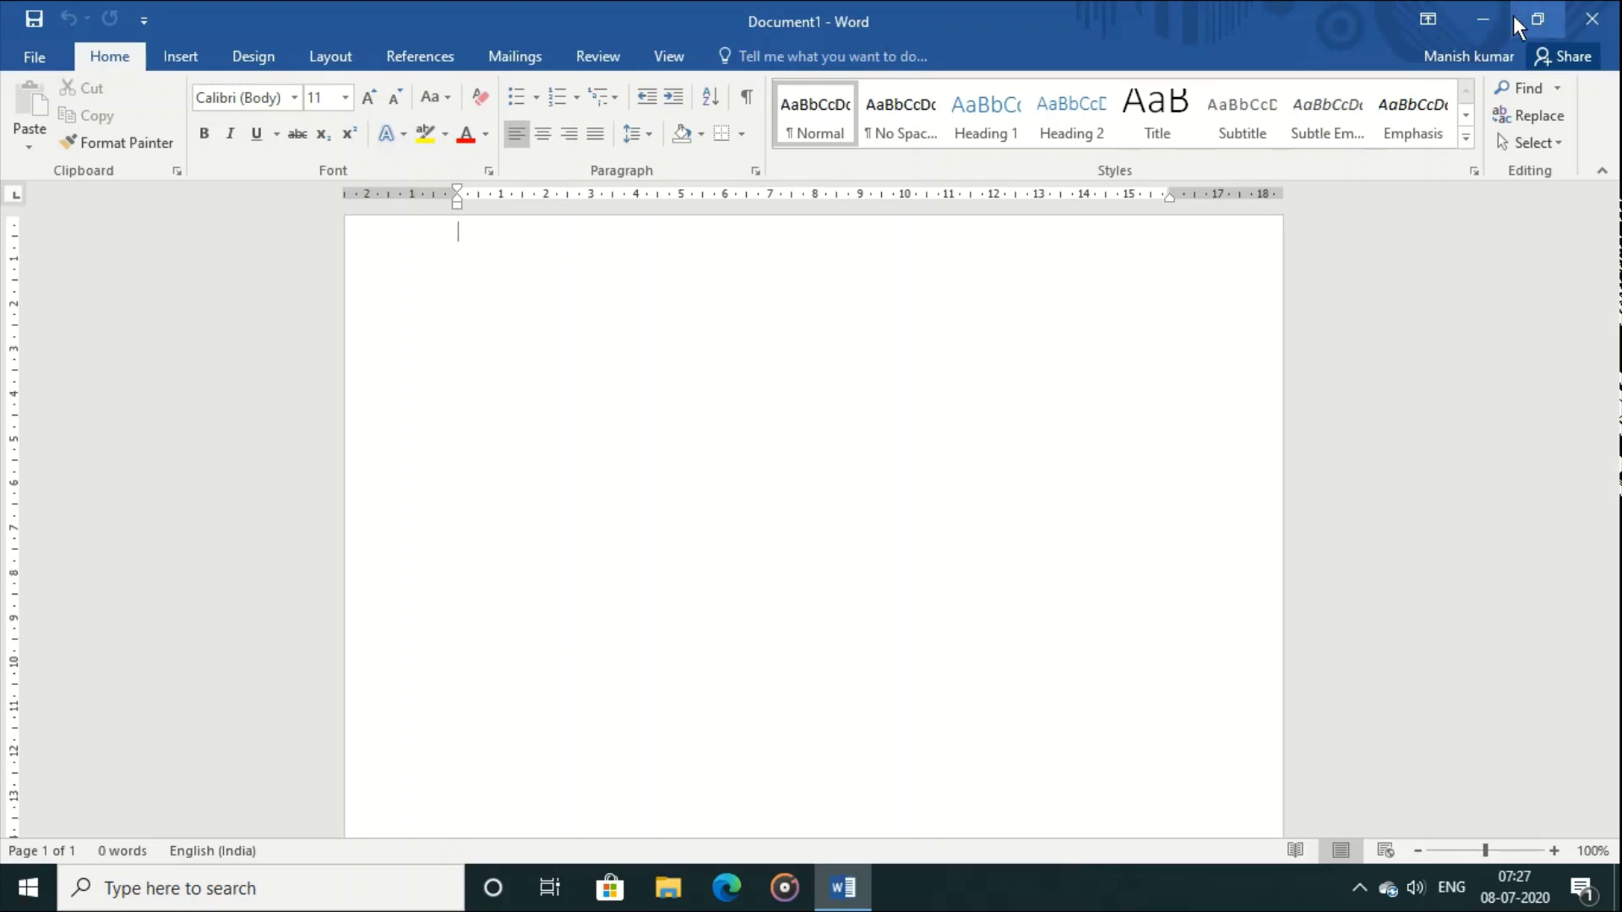
left_click(1428, 20)
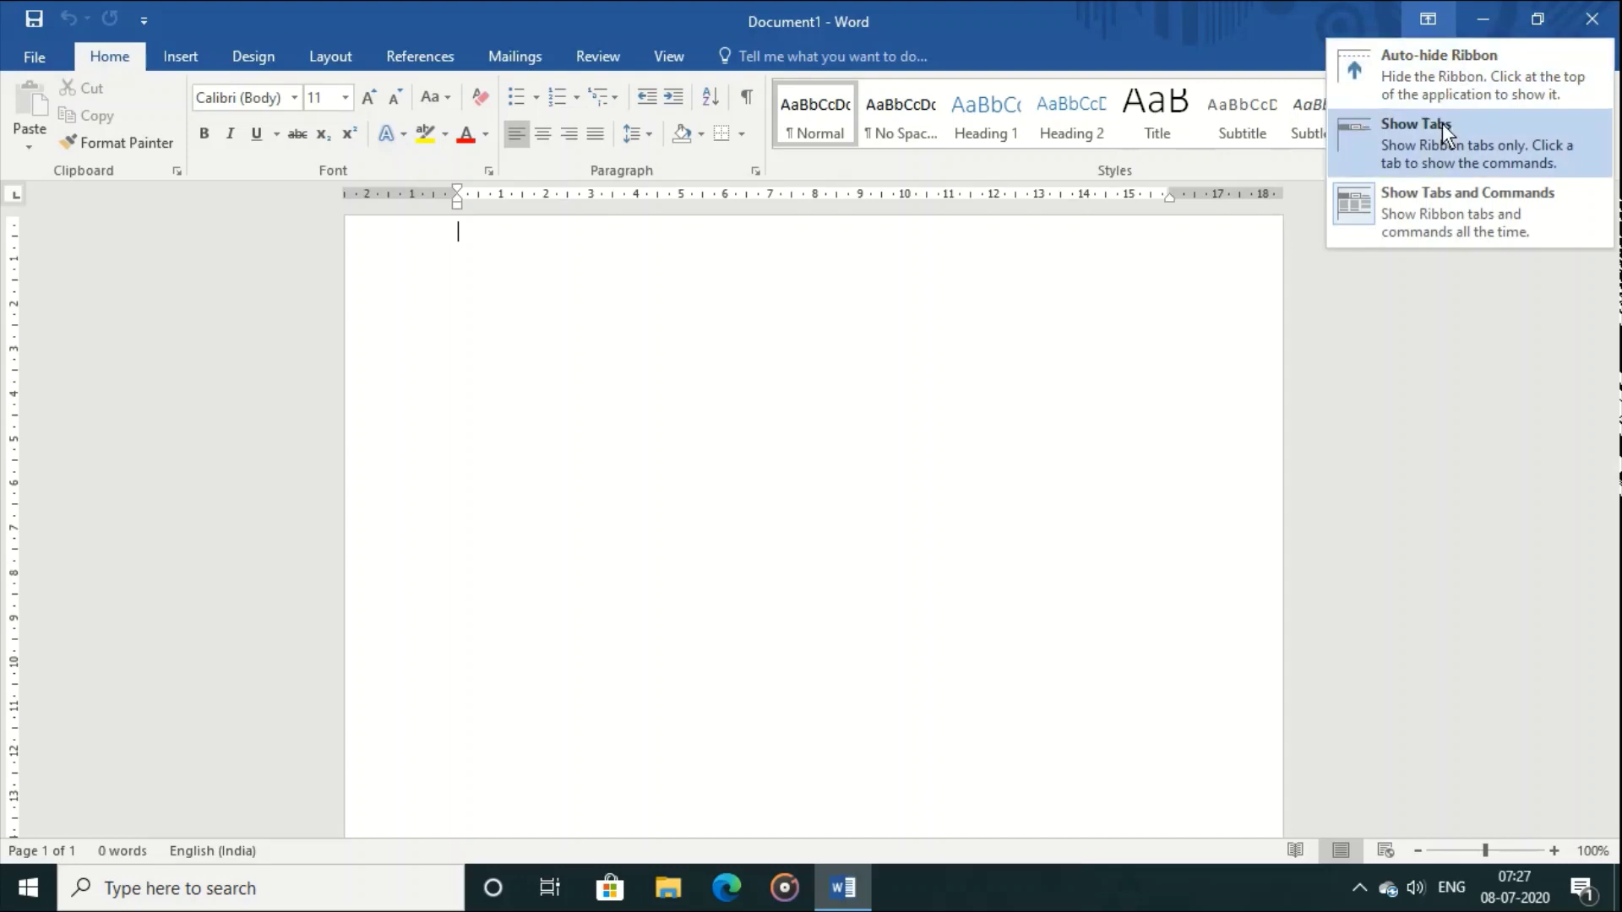
left_click(1428, 52)
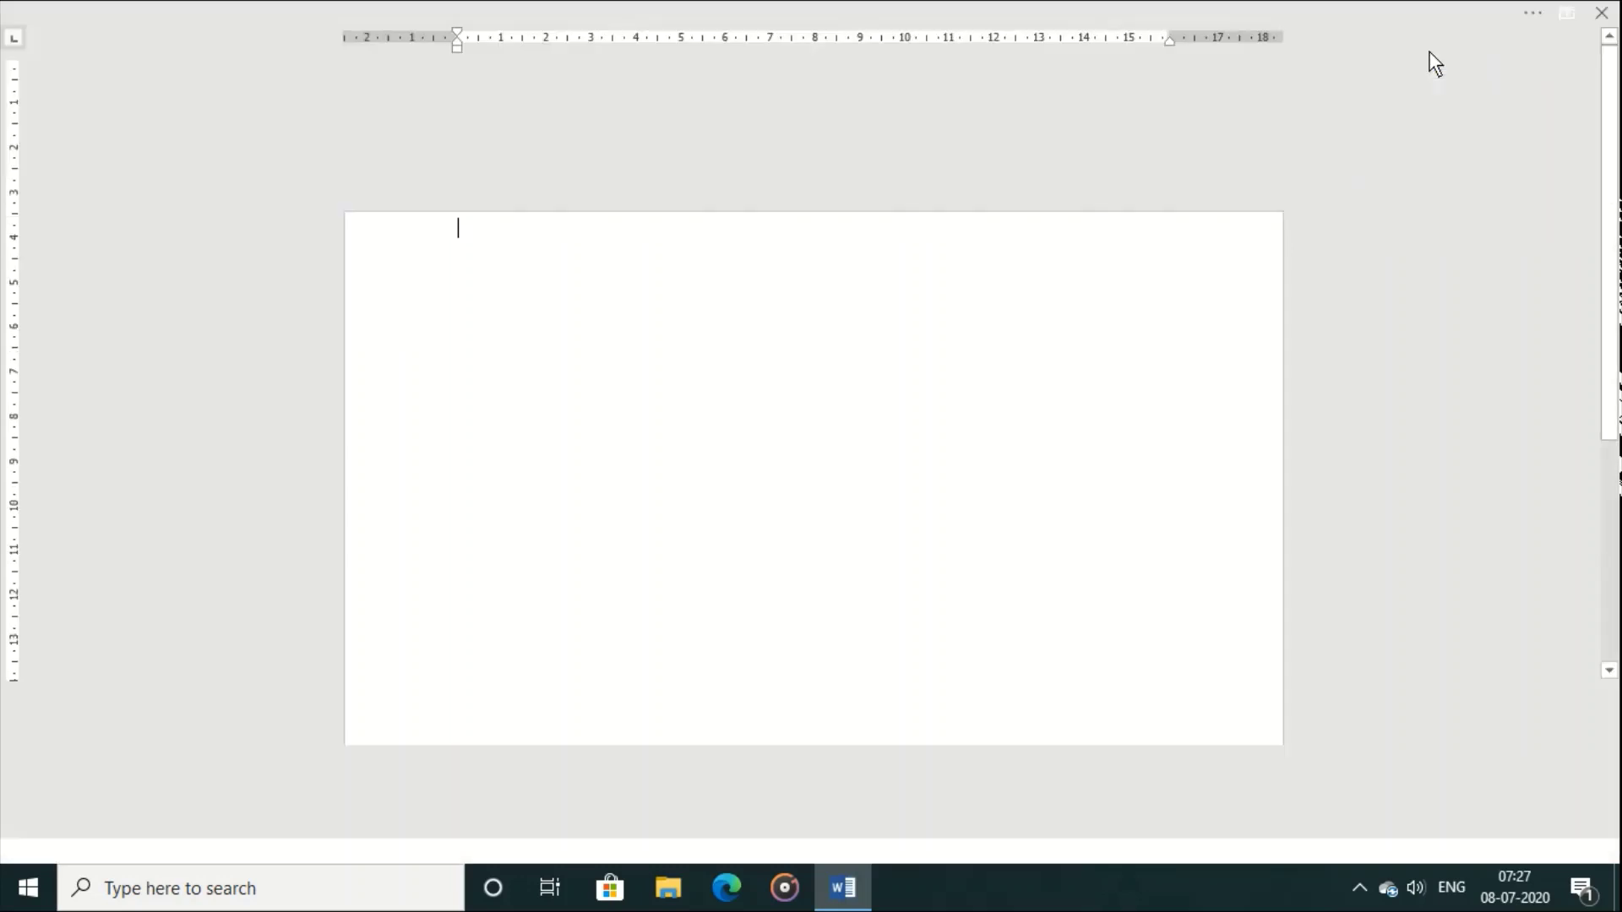
left_click(1563, 13)
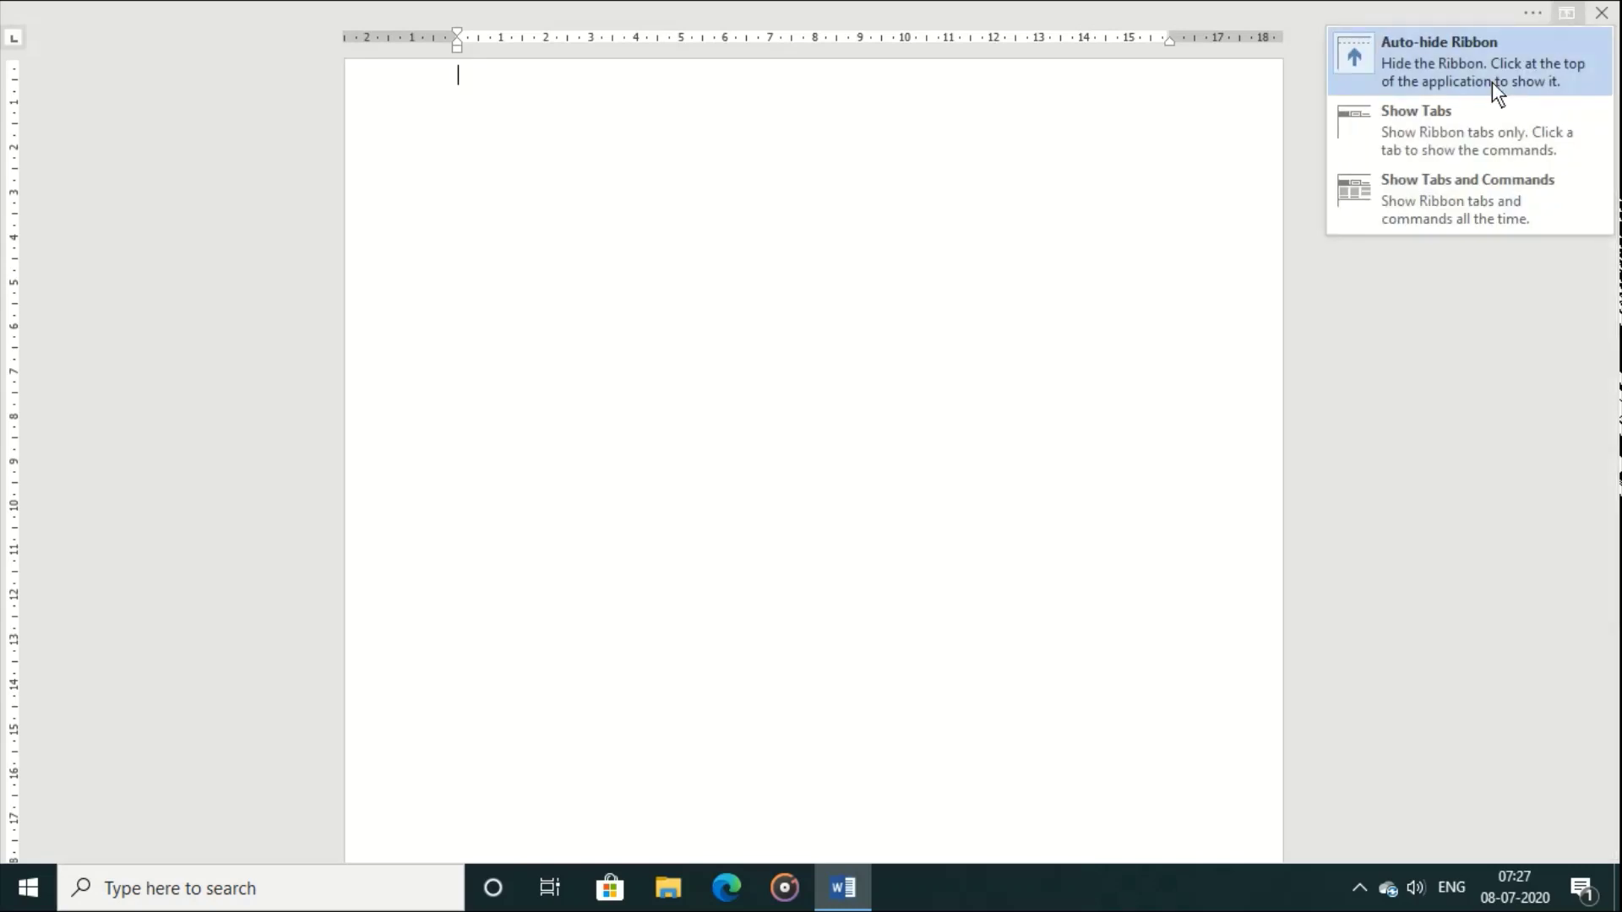
left_click(1487, 117)
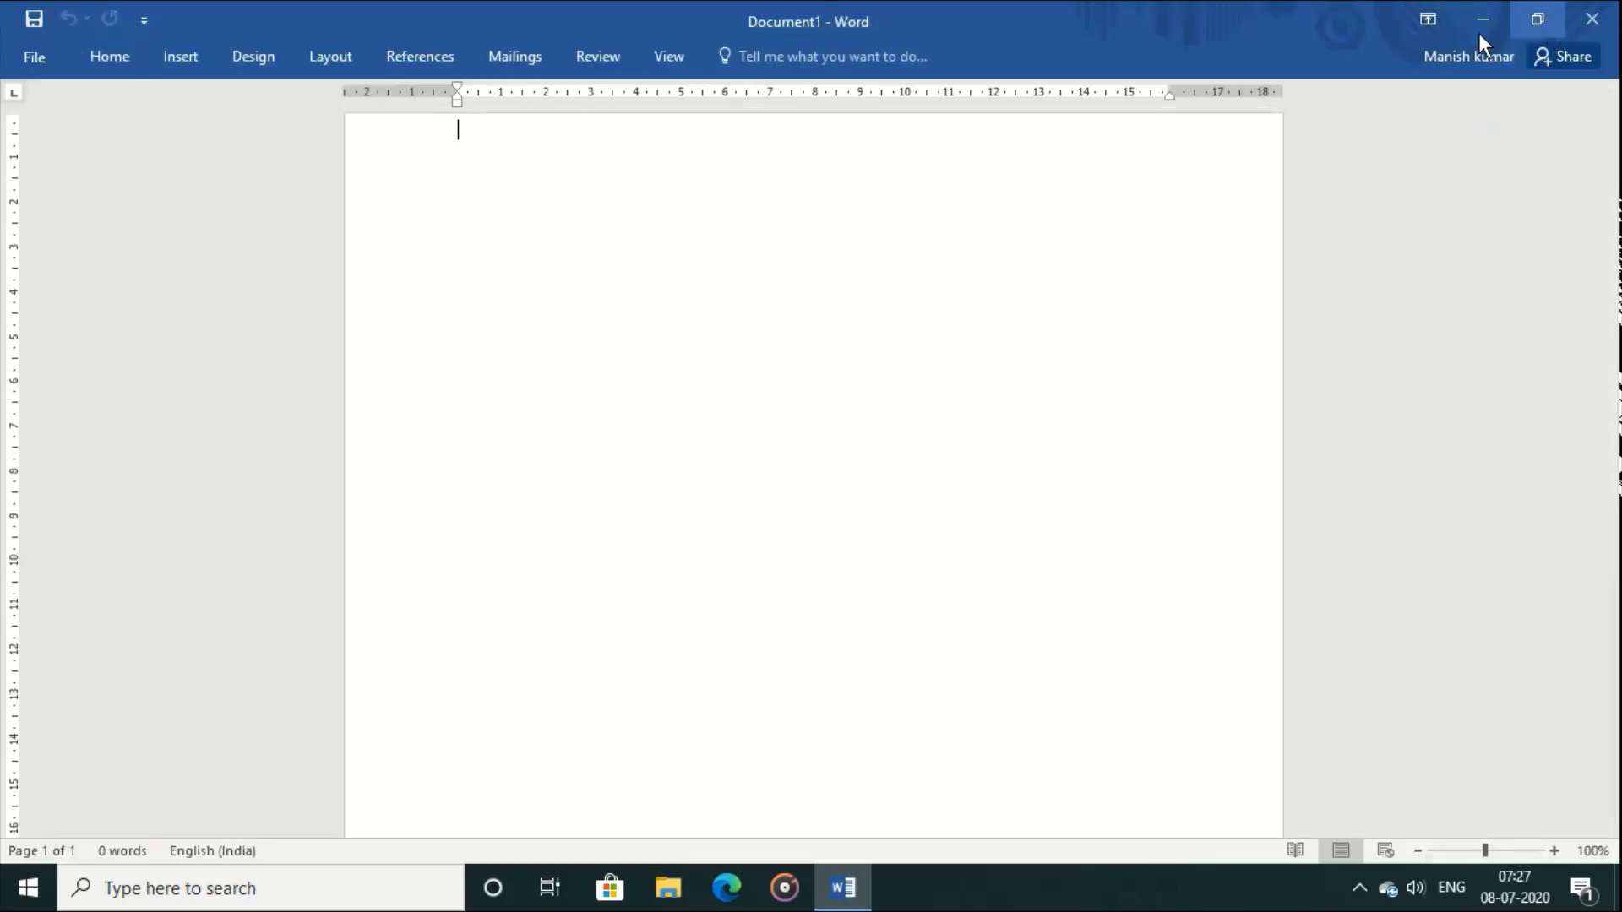
left_click(1437, 35)
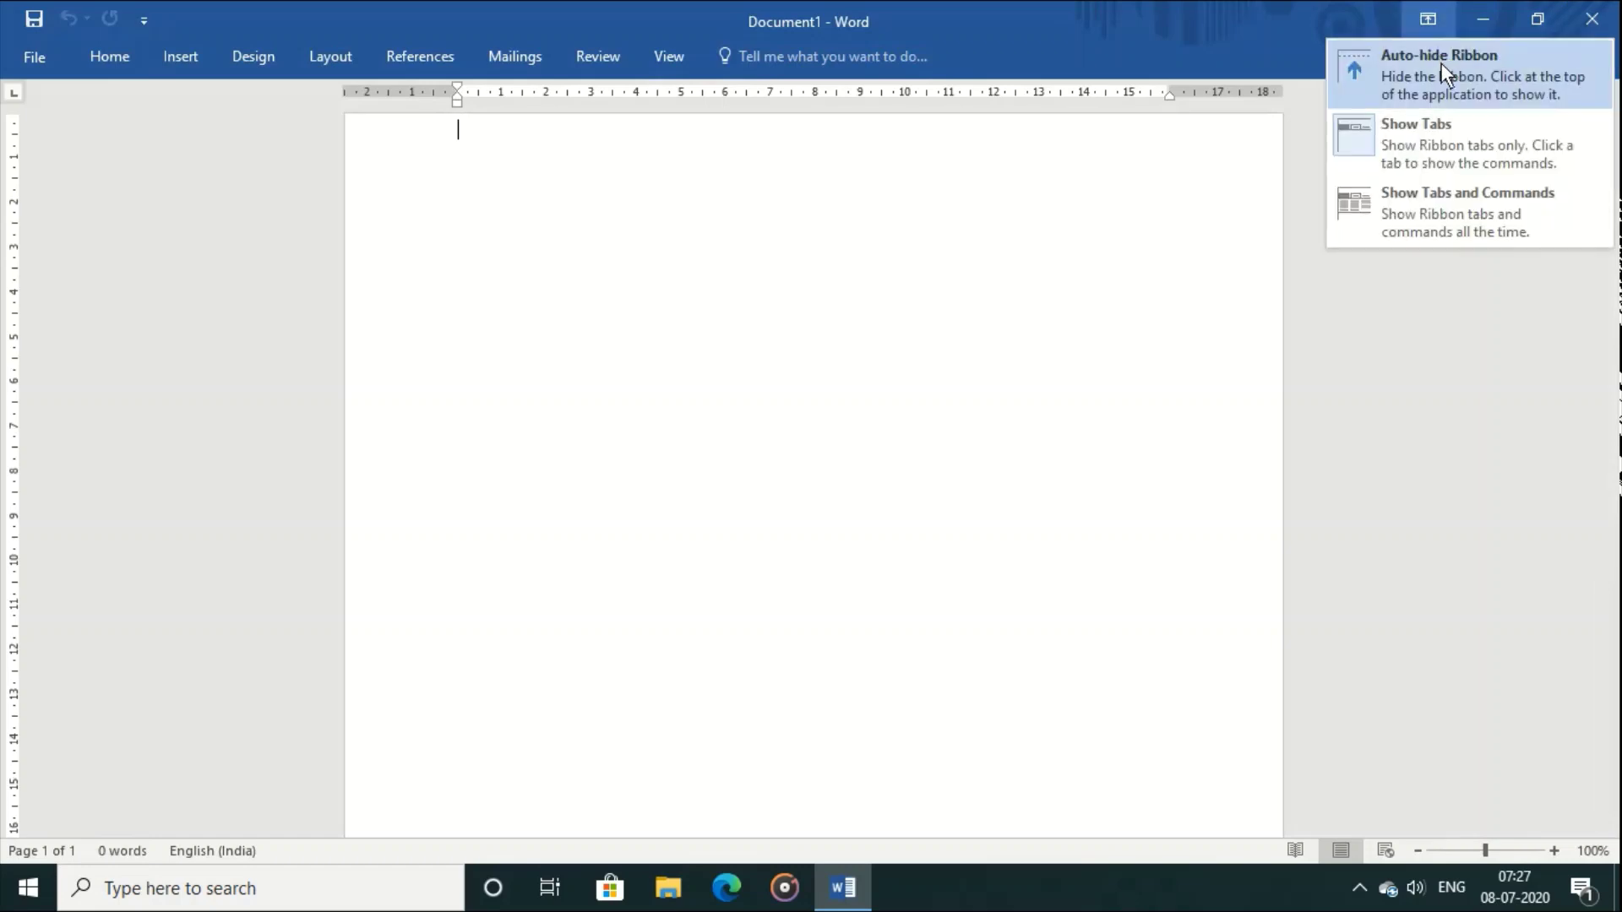
left_click(1441, 62)
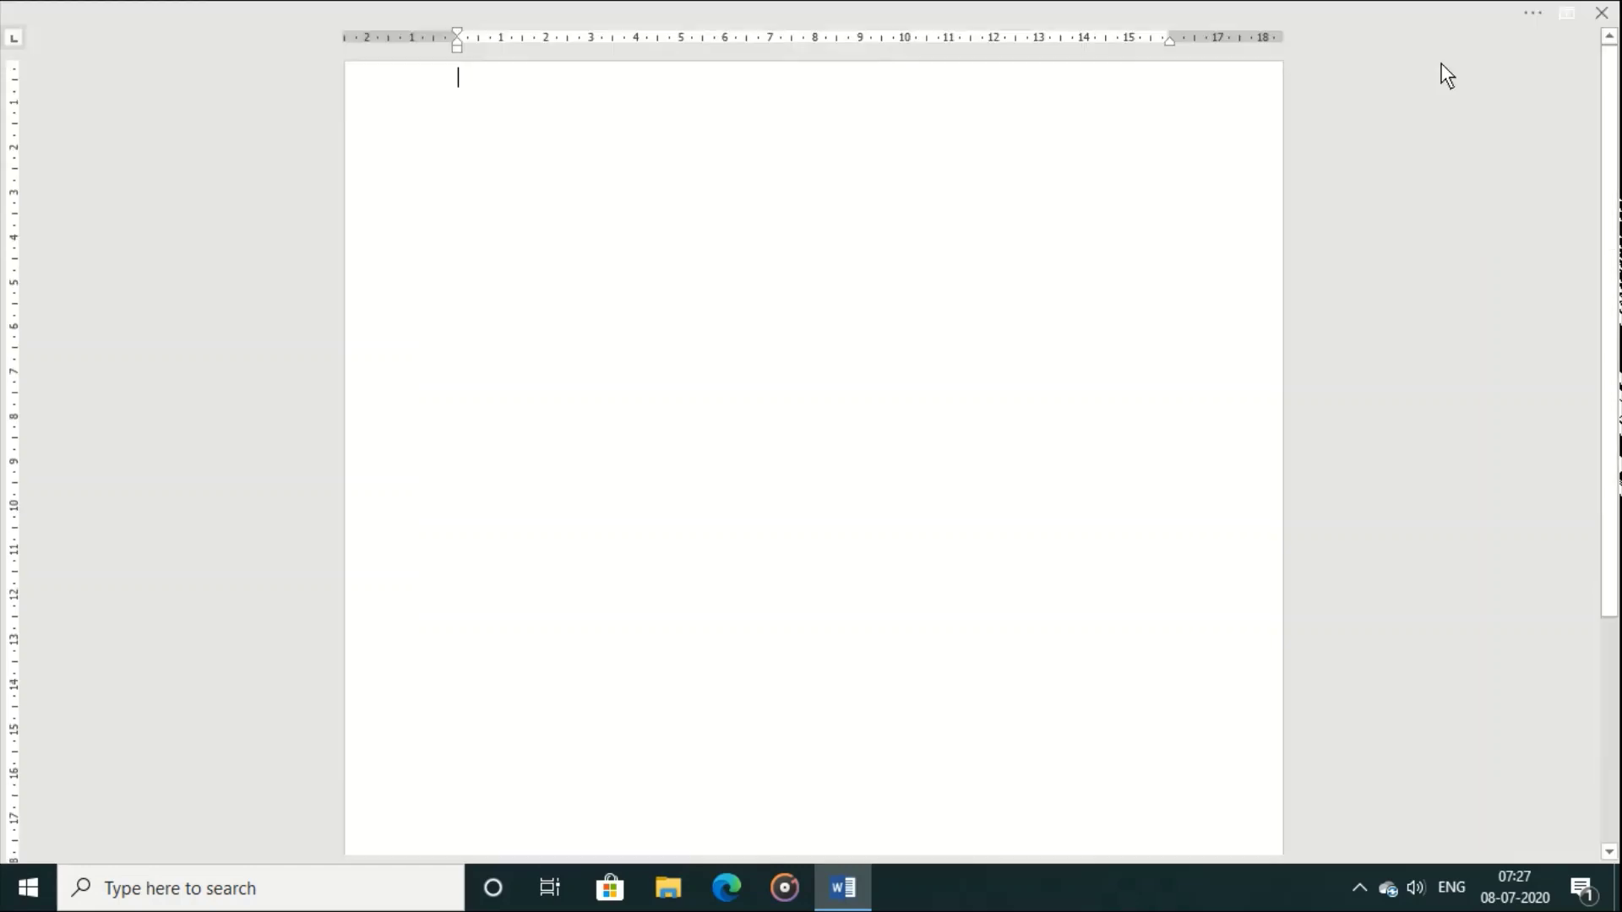
left_click(1567, 13)
left_click(1482, 203)
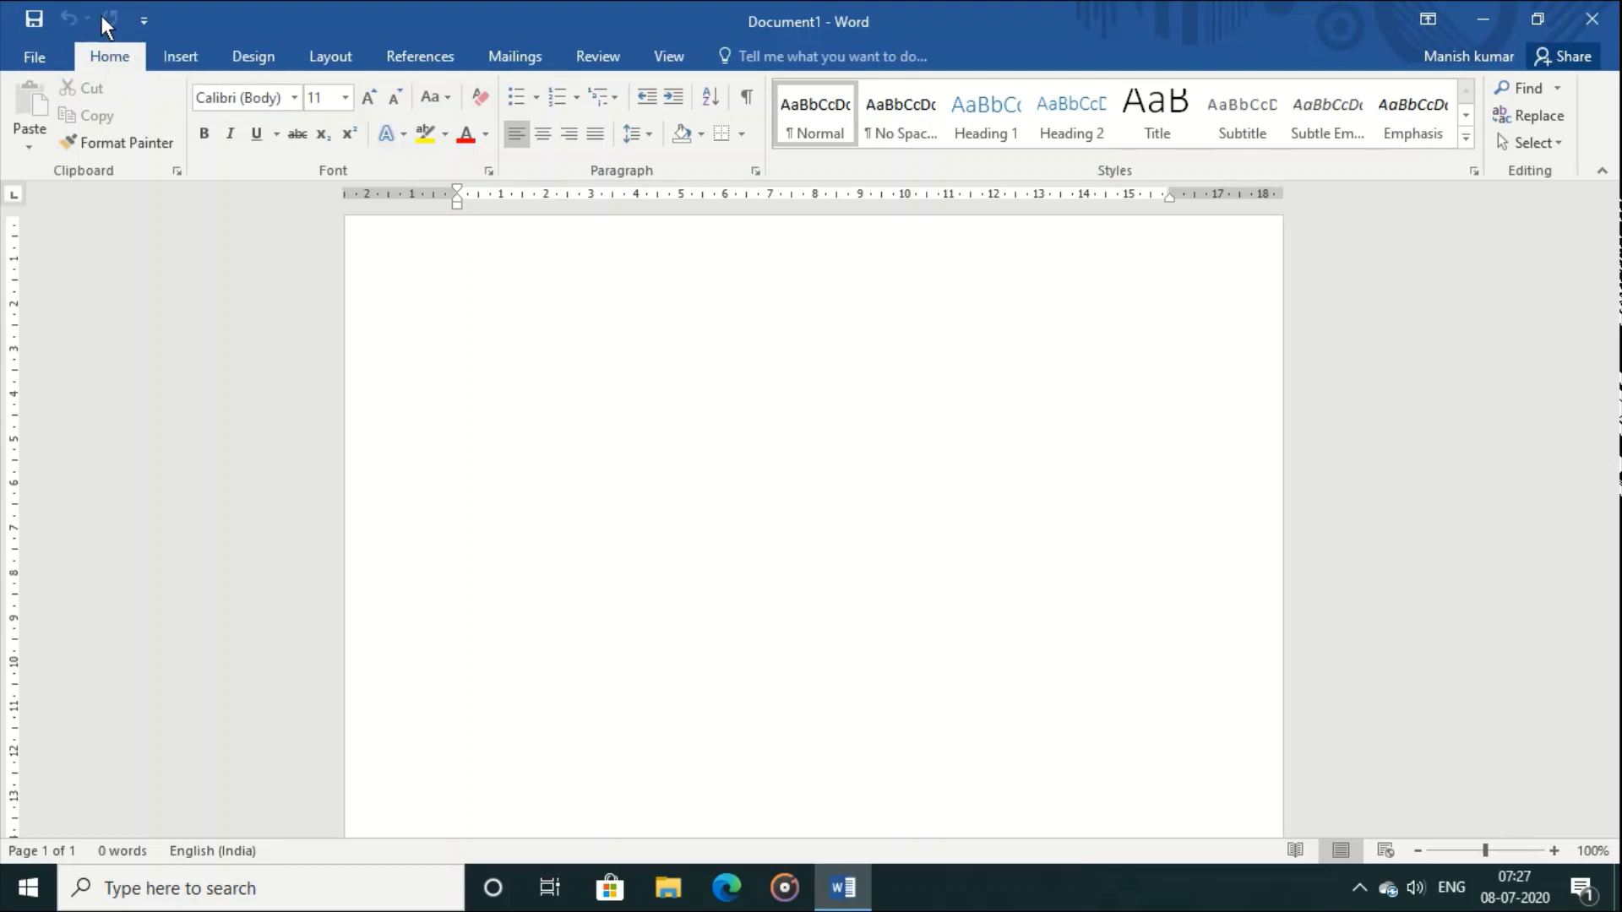
Step: Check the Recent documents list in File view, then return to the empty Document1
left_click(34, 56)
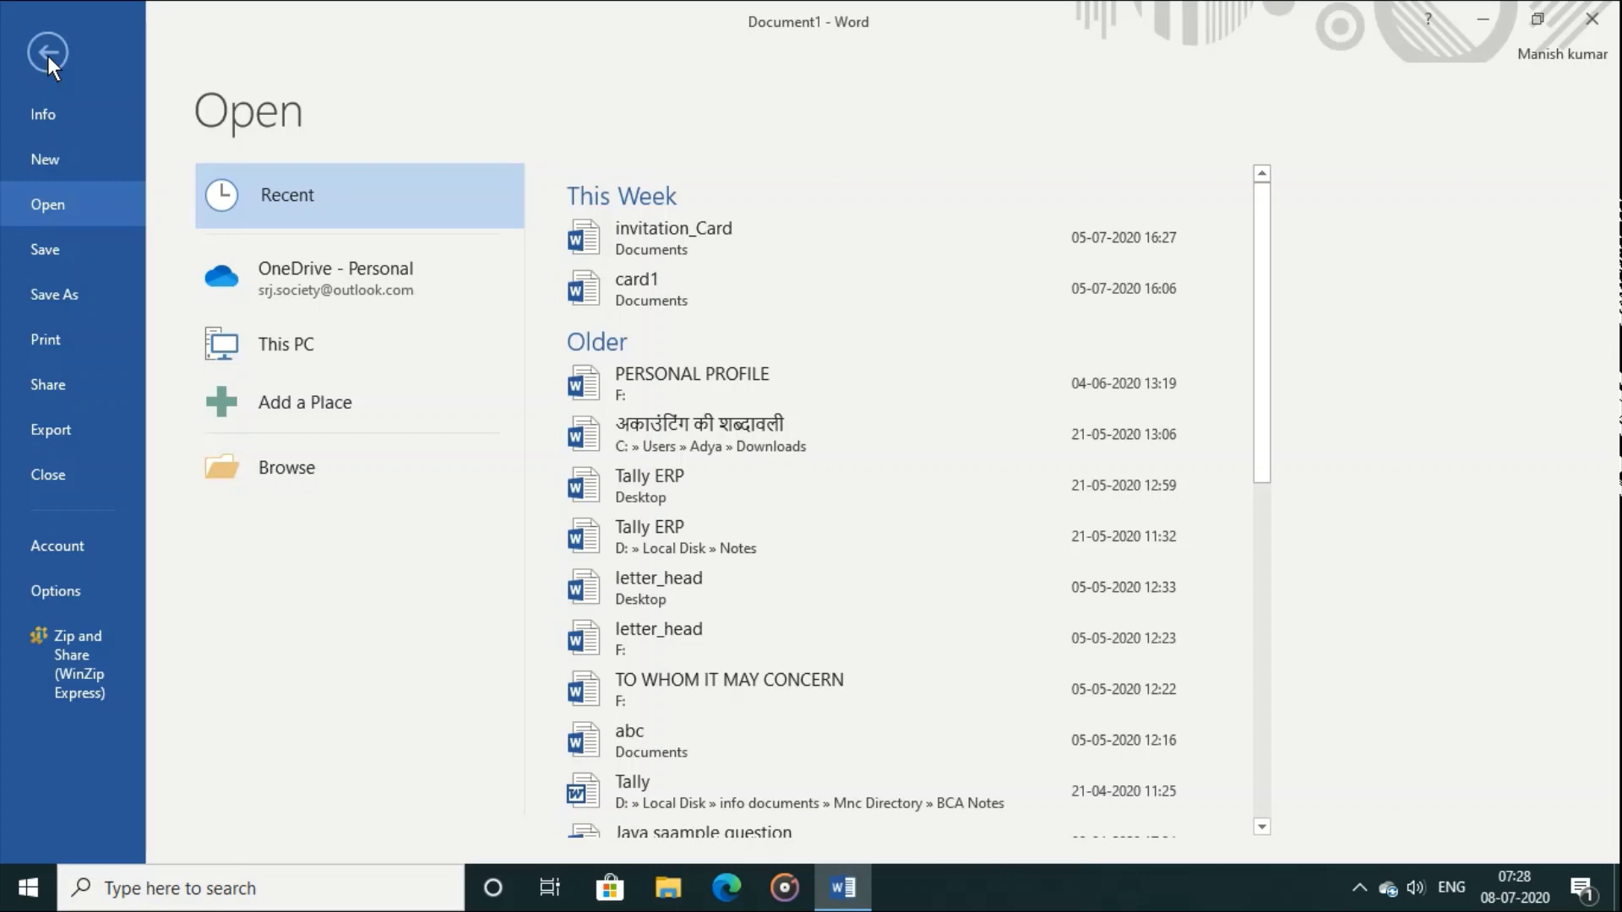
left_click(47, 56)
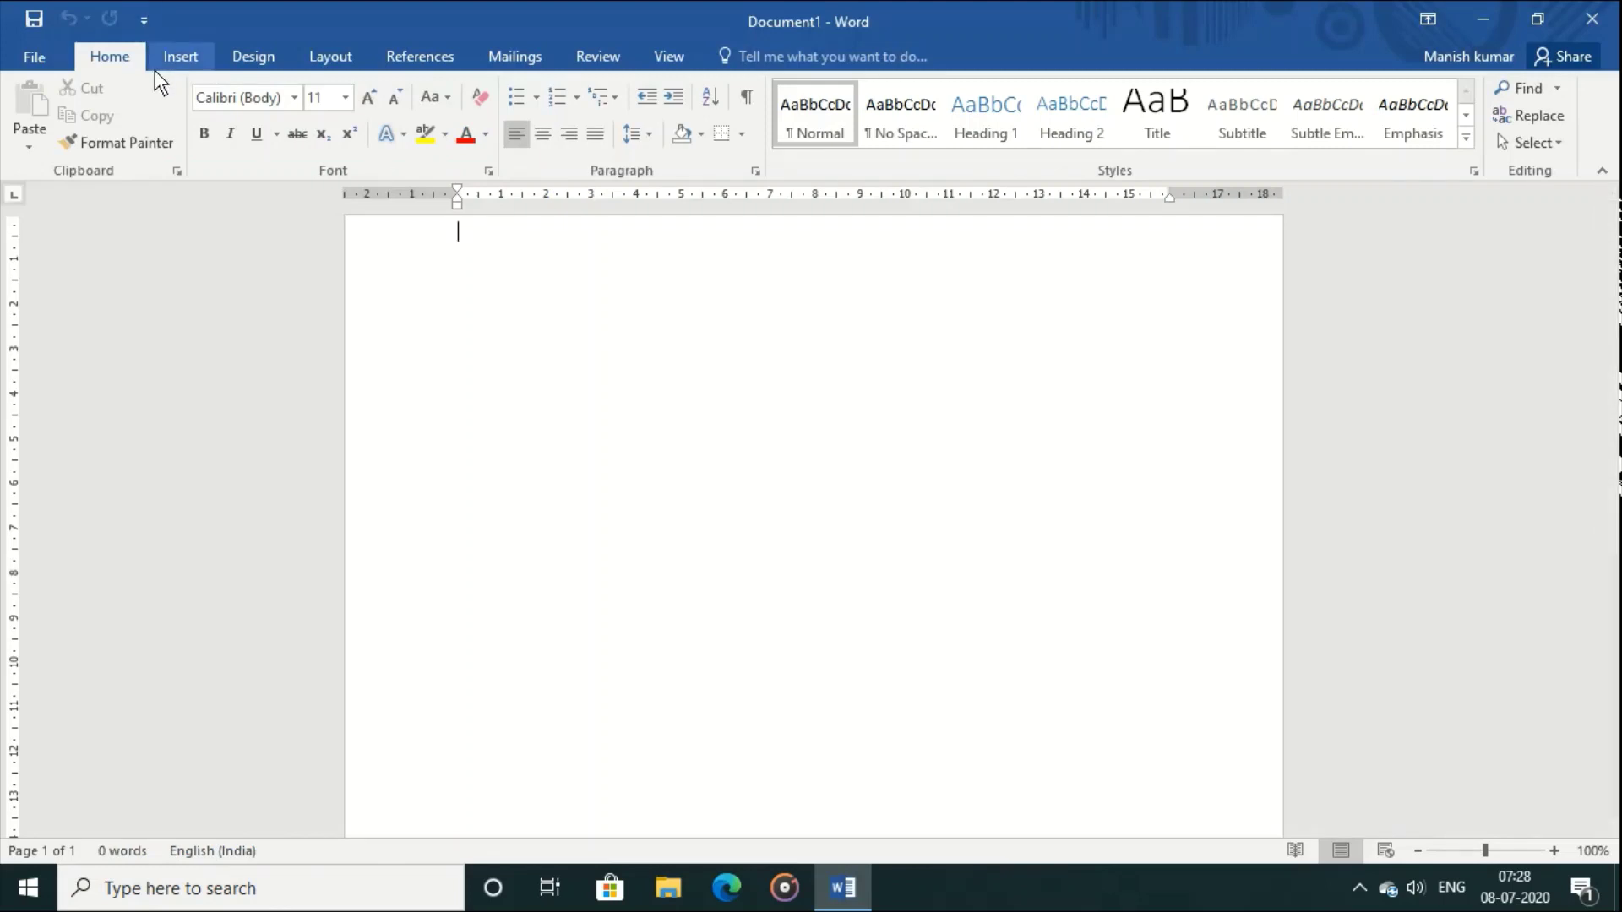
Step: Look over the Design, Insert and Layout ribbon tabs, ending back on Home
left_click(256, 57)
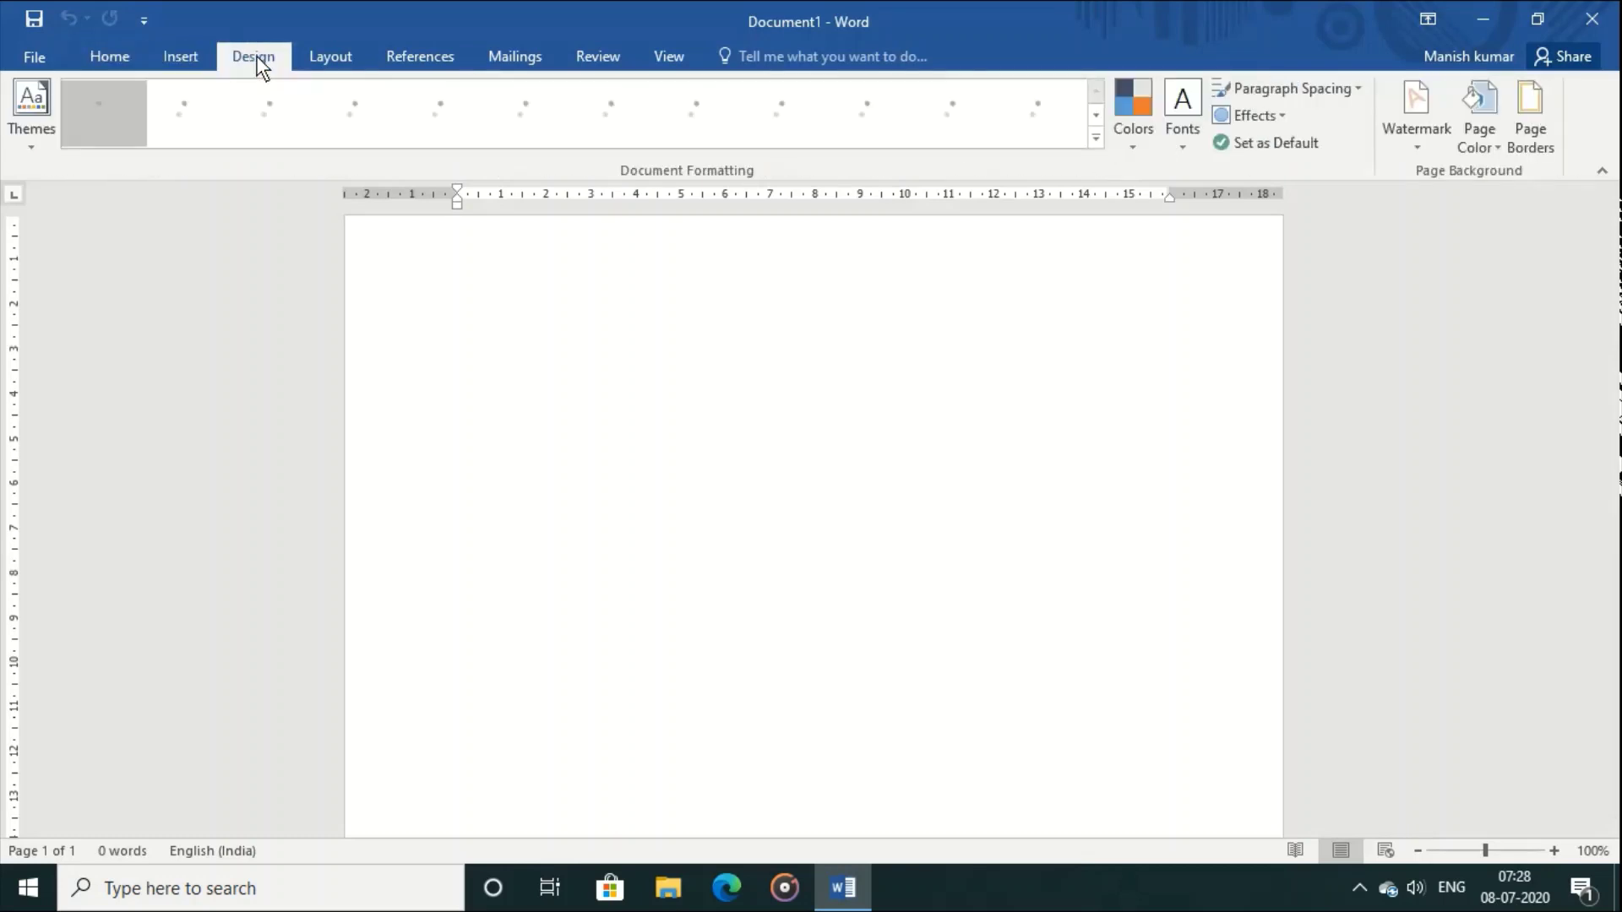
left_click(110, 59)
left_click(175, 56)
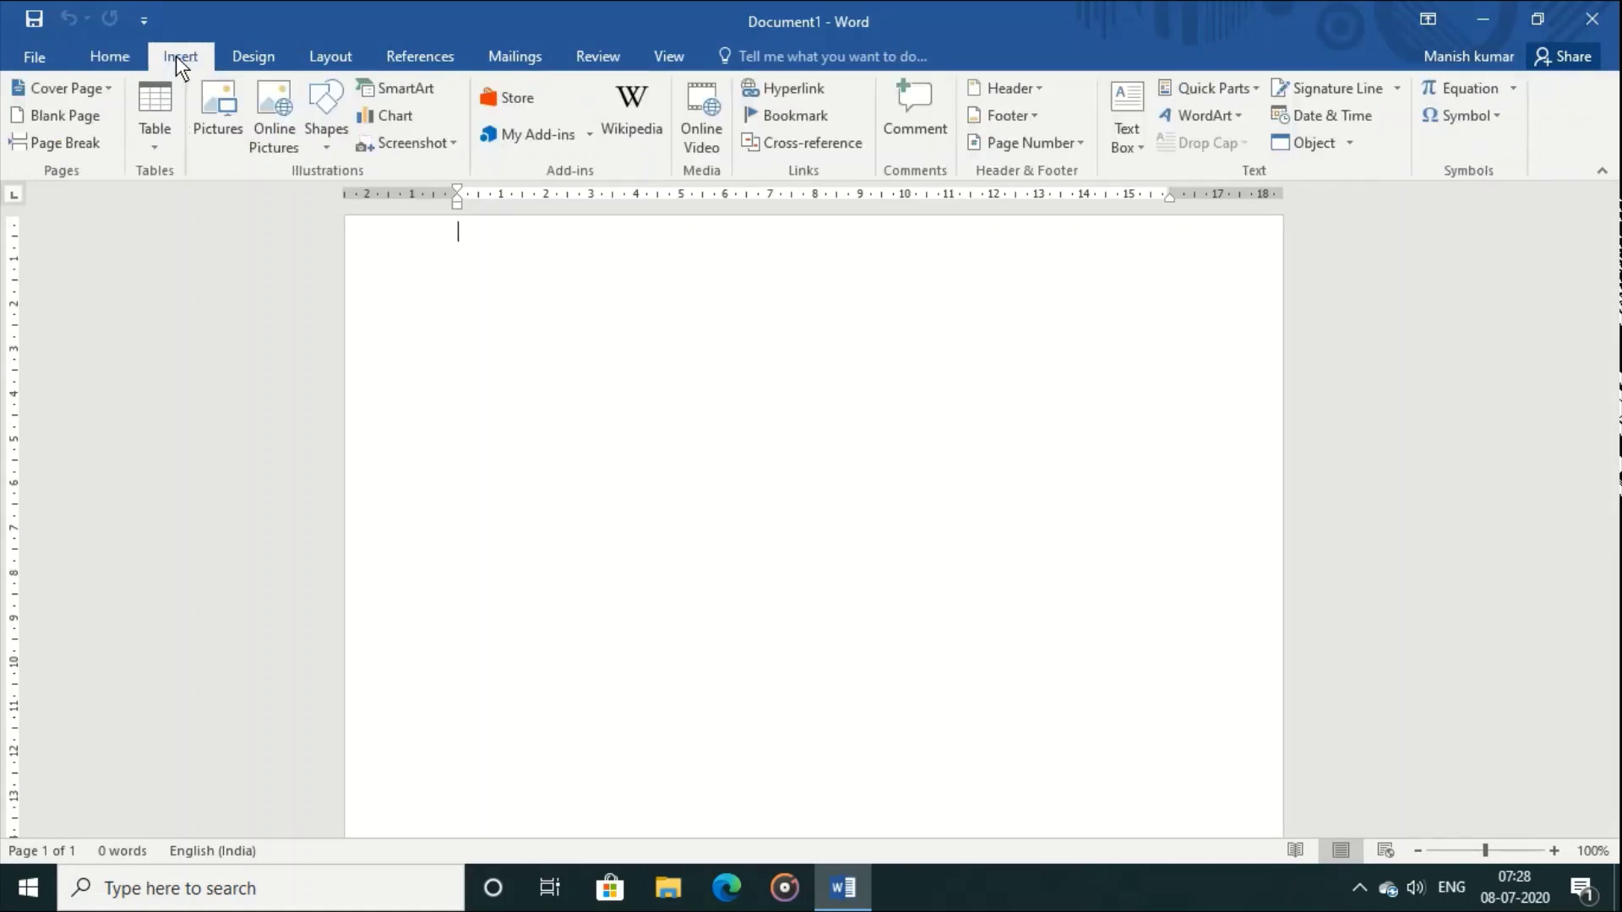
left_click(263, 61)
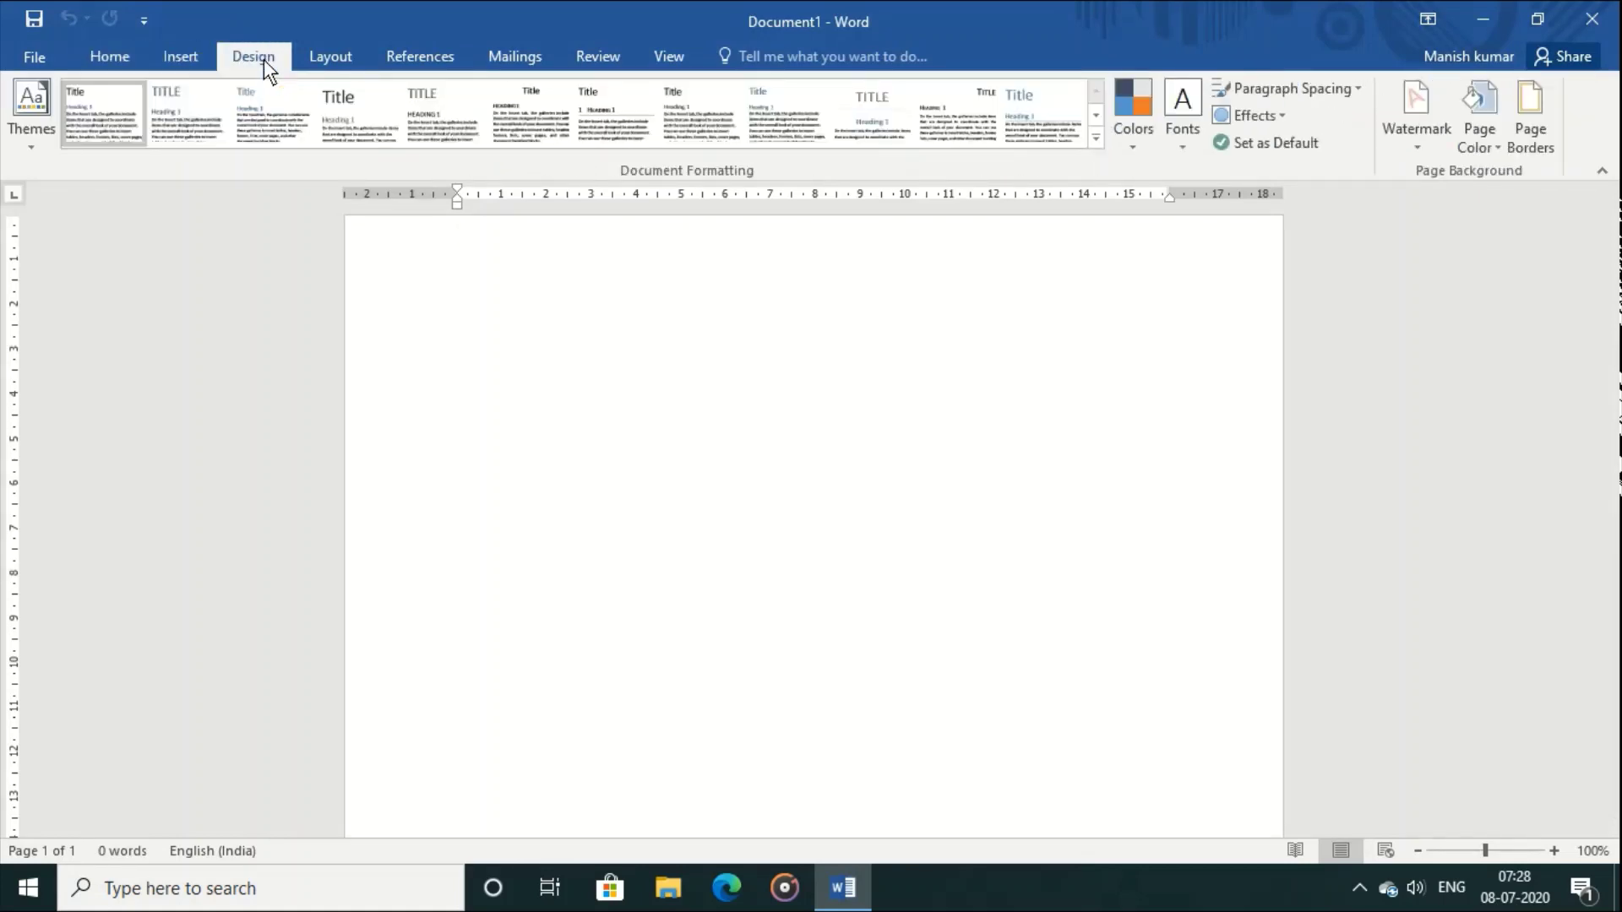
left_click(342, 57)
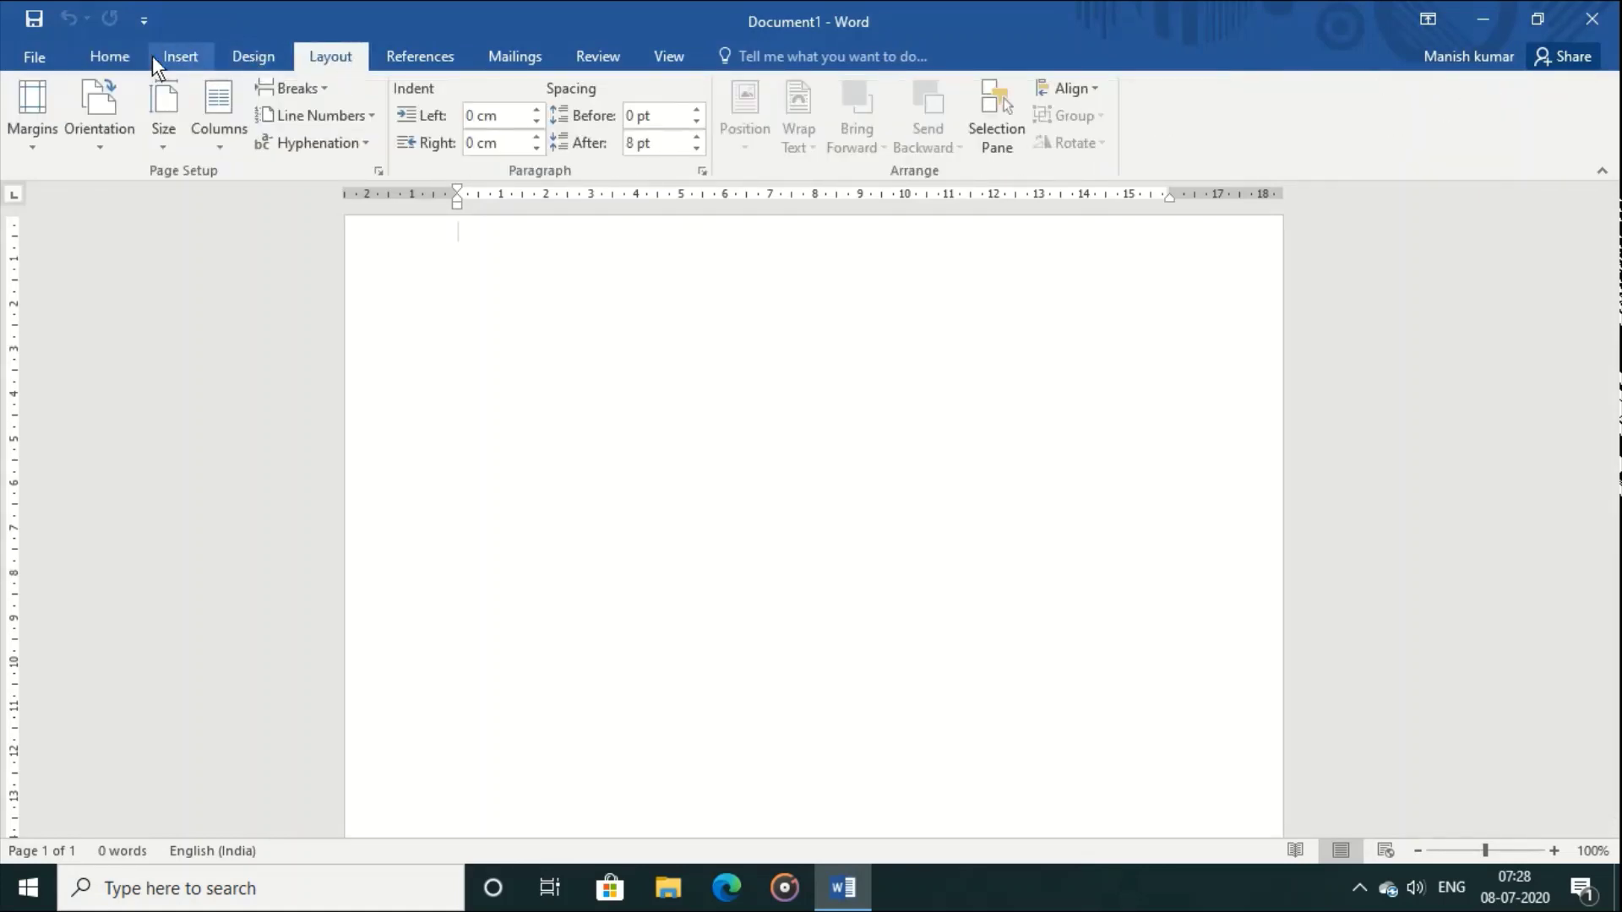
left_click(119, 56)
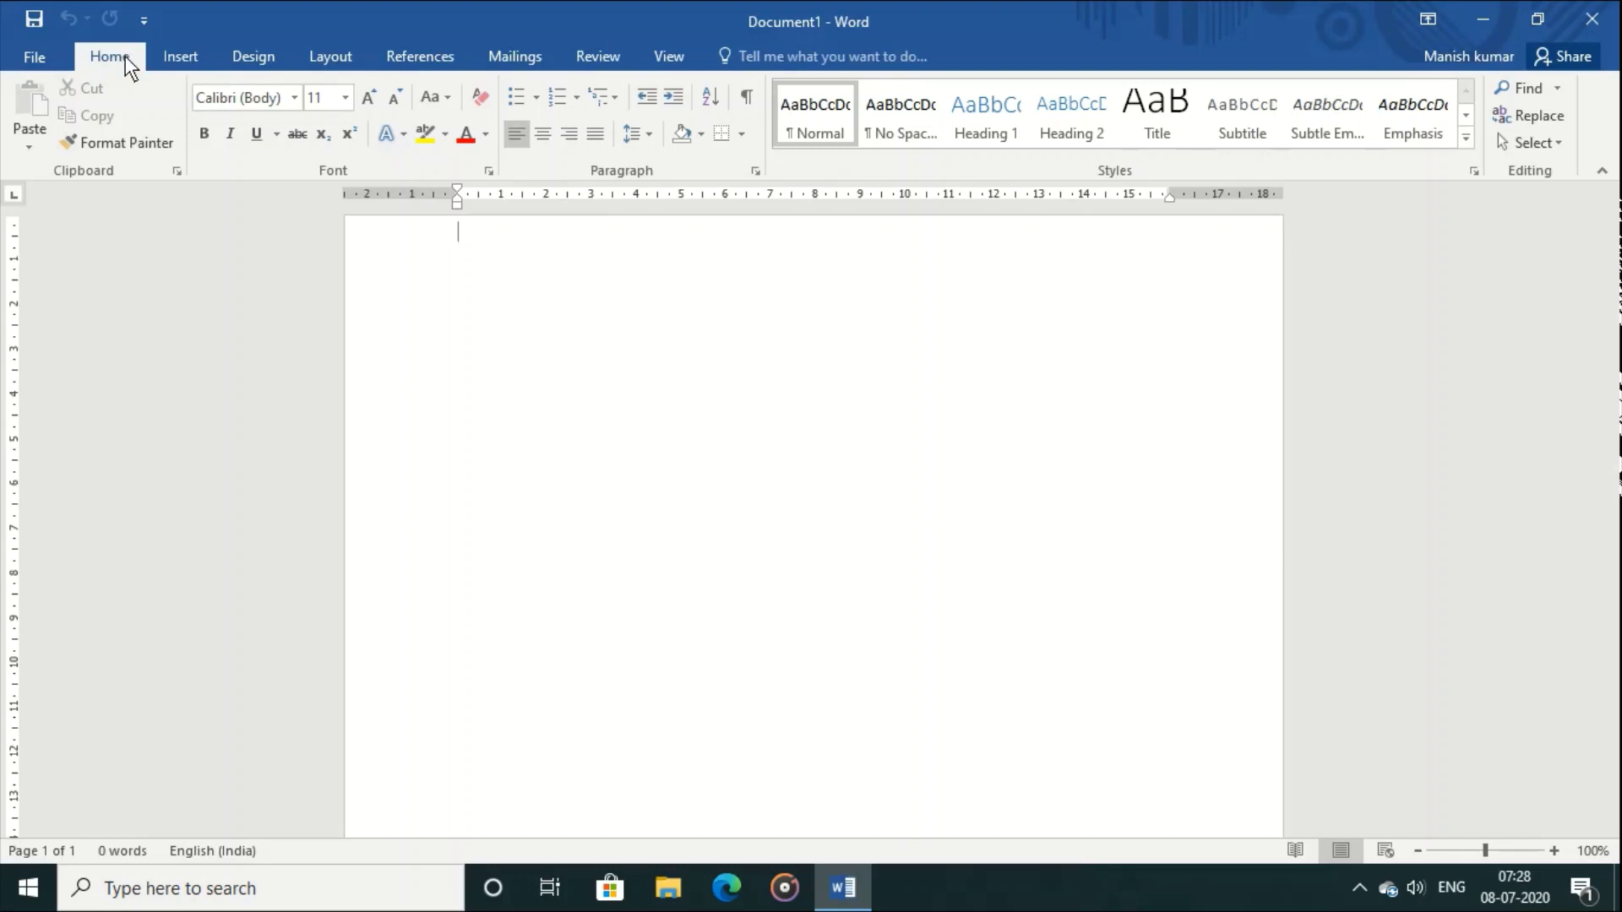
Step: Move through Insert and Design to the Layout margins, orientation and spacing commands
left_click(174, 58)
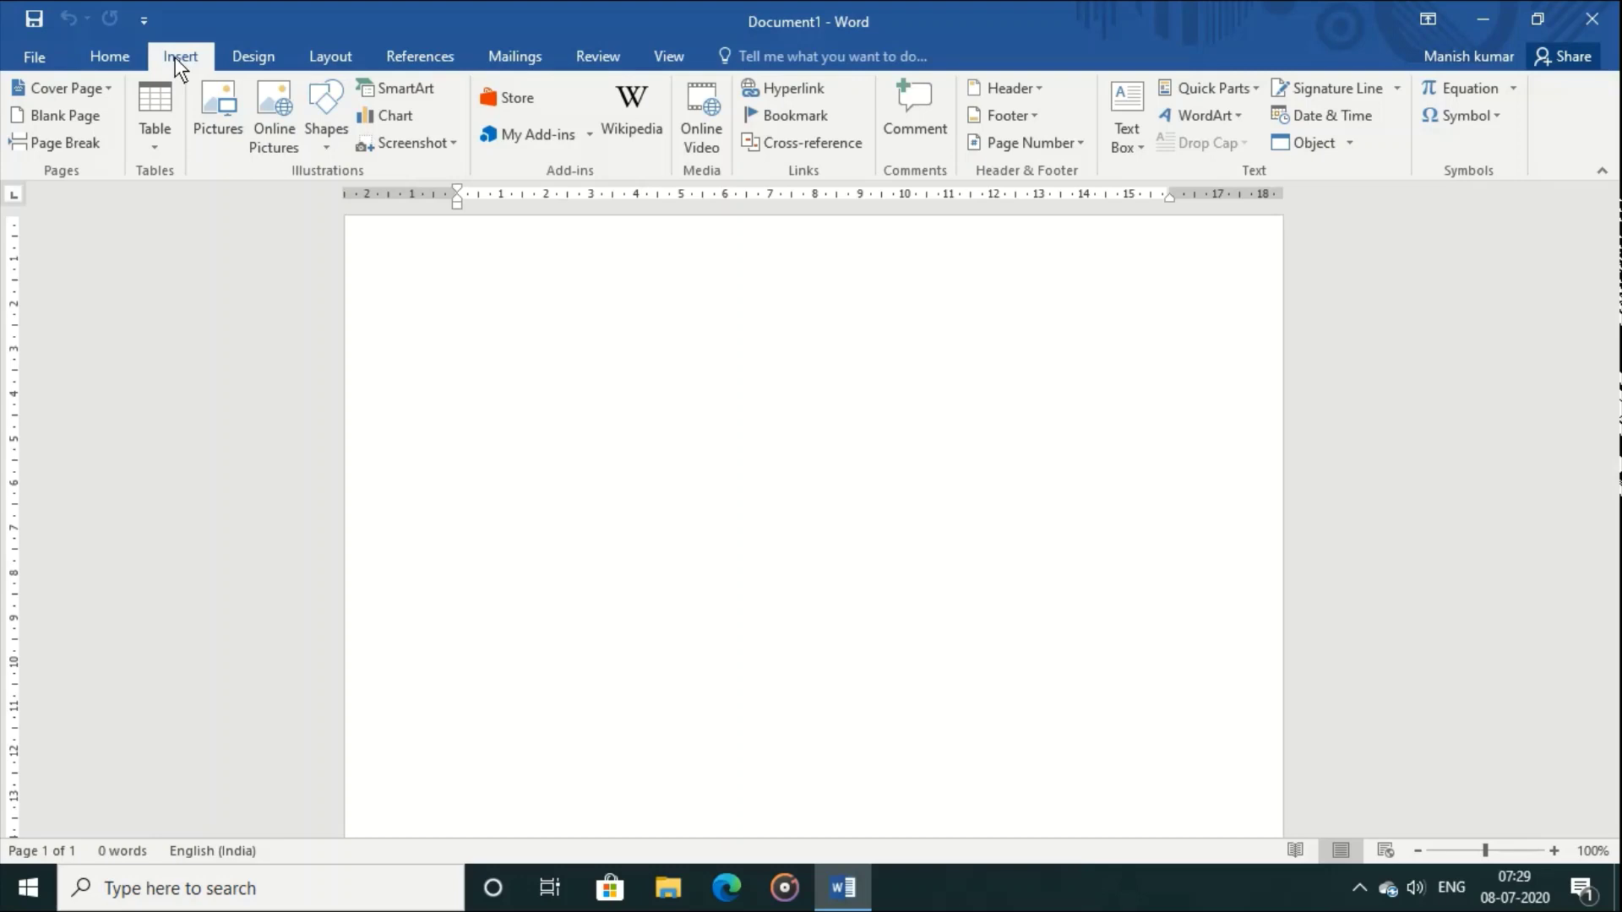
left_click(249, 61)
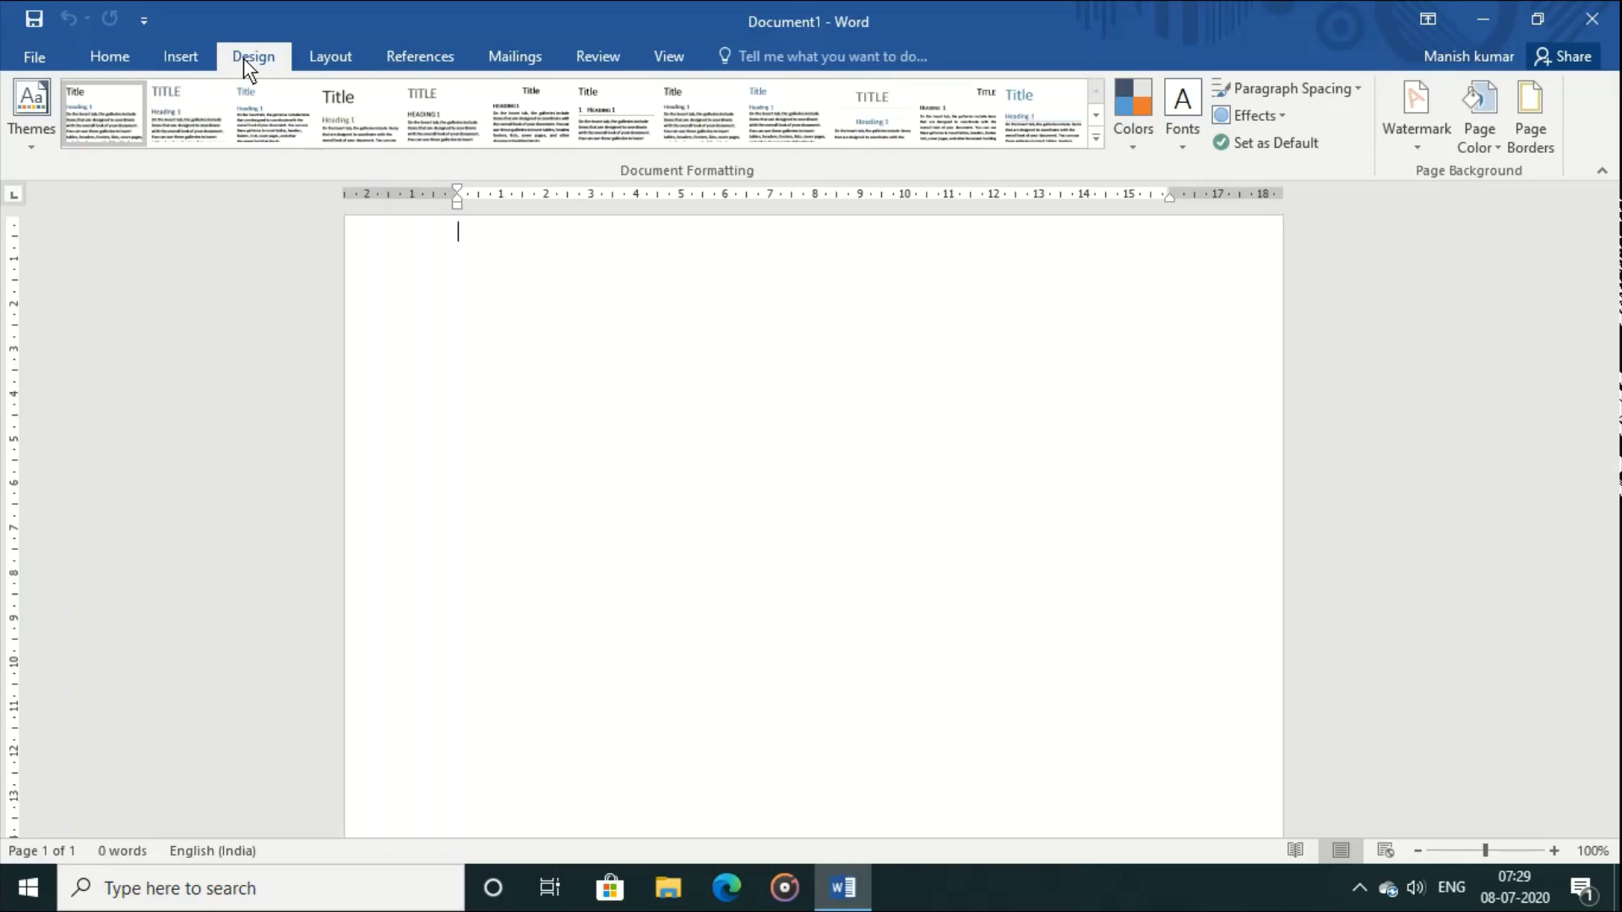
left_click(341, 60)
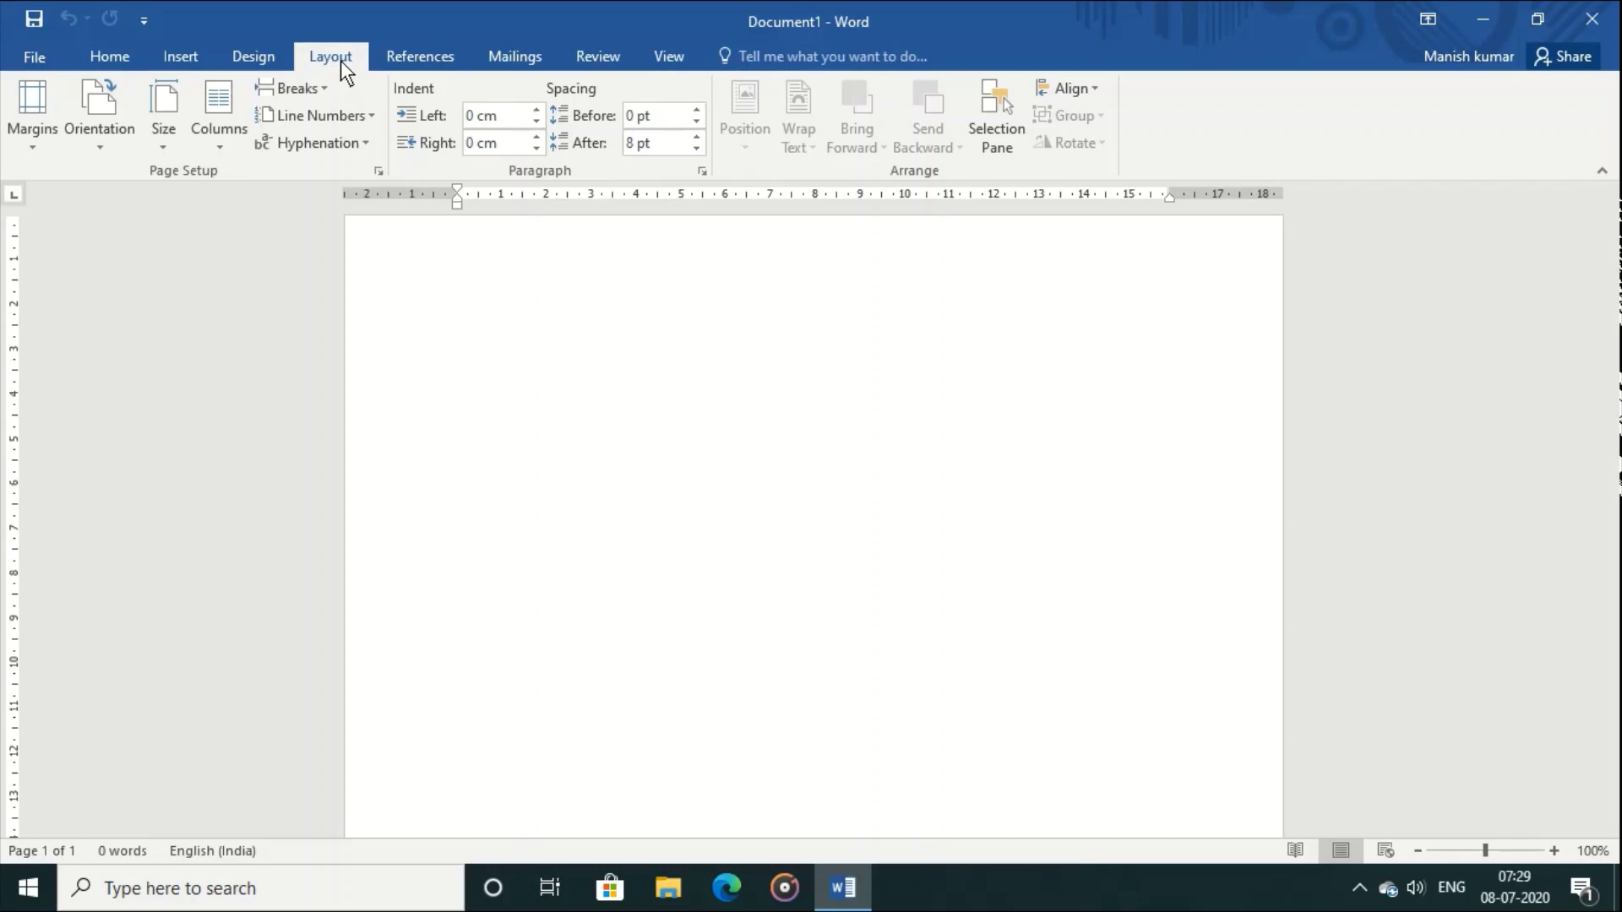
Step: Show the References commands for tables of contents, footnotes and citations
left_click(406, 59)
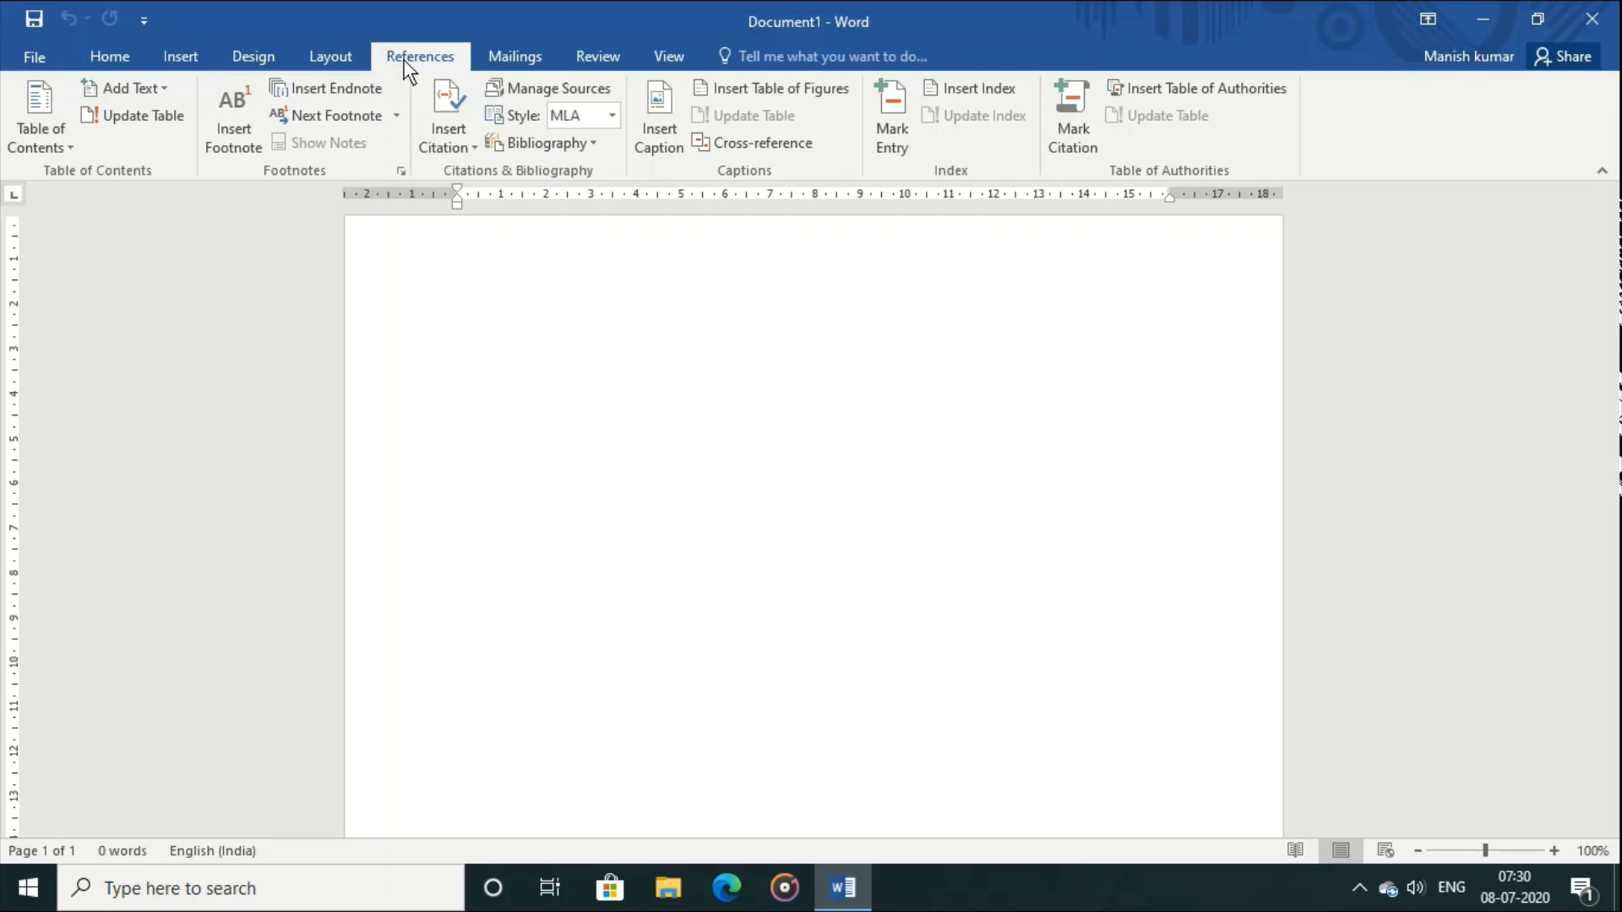
Step: Show the Mailings commands for envelopes, labels and mail merge
left_click(504, 56)
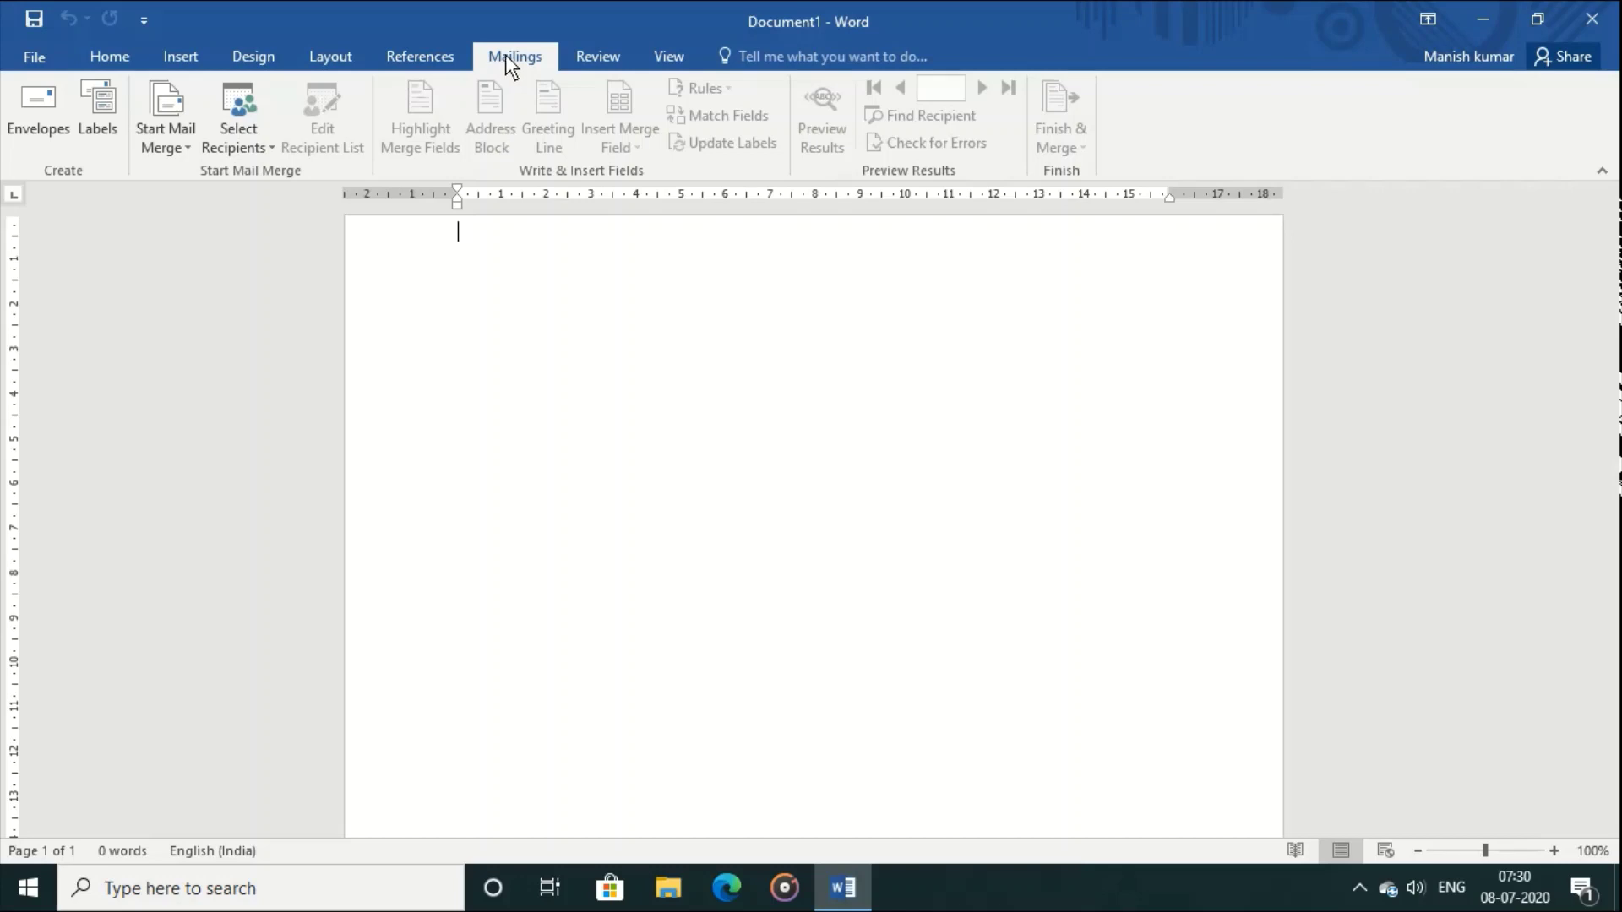
Step: Show the Review commands for proofing, comments and tracking changes
left_click(597, 57)
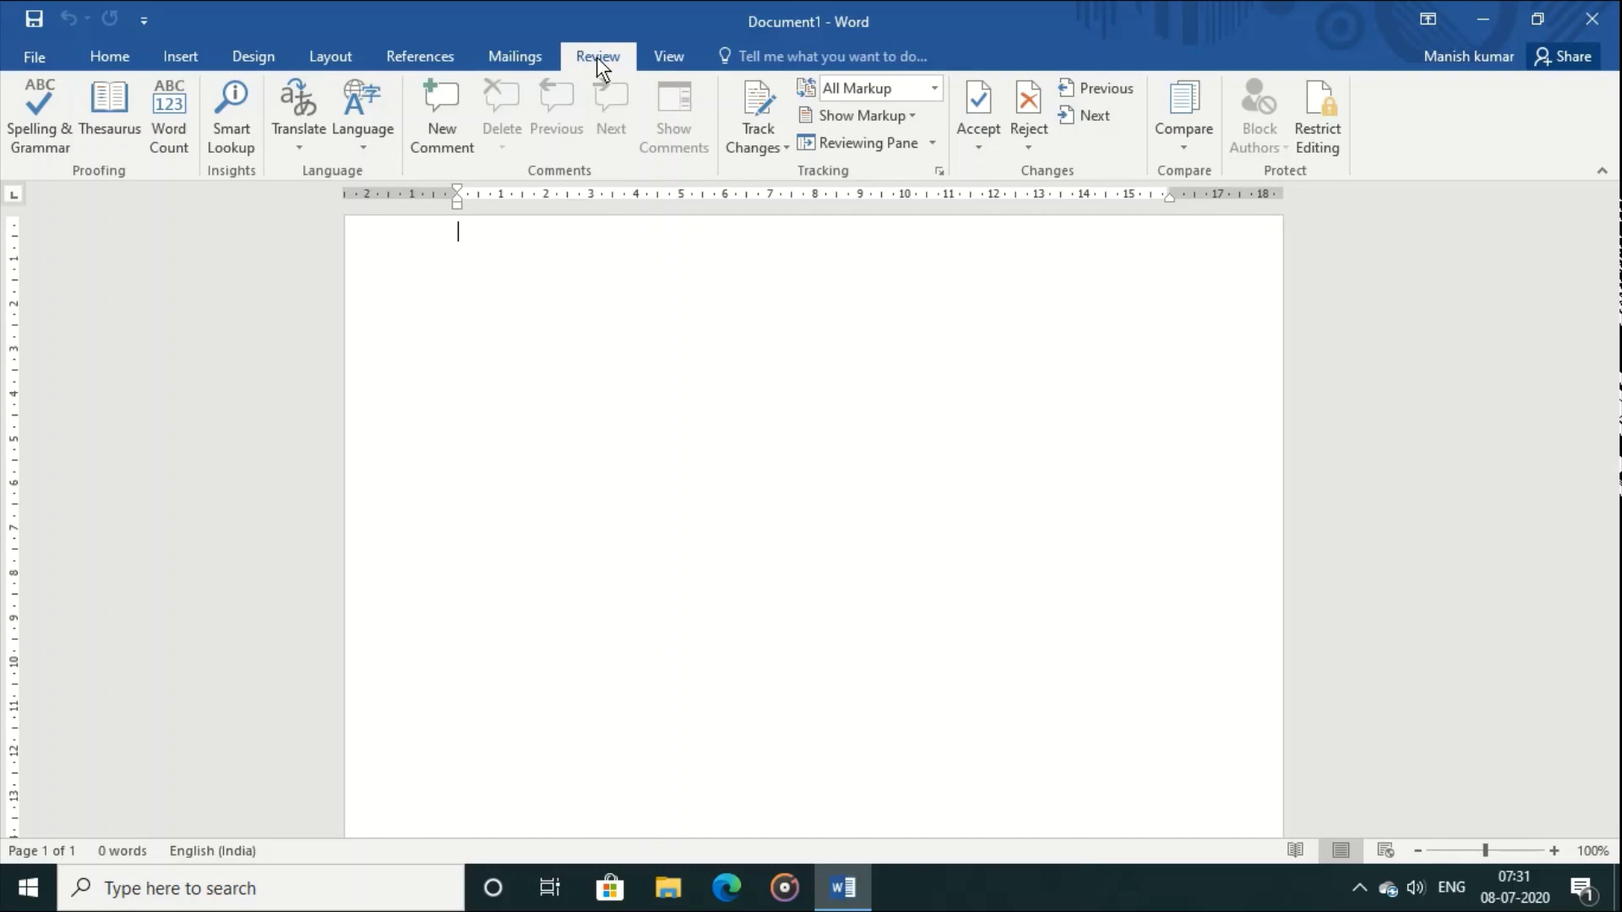
Step: Show the View commands for layouts, ruler and zoom
left_click(675, 63)
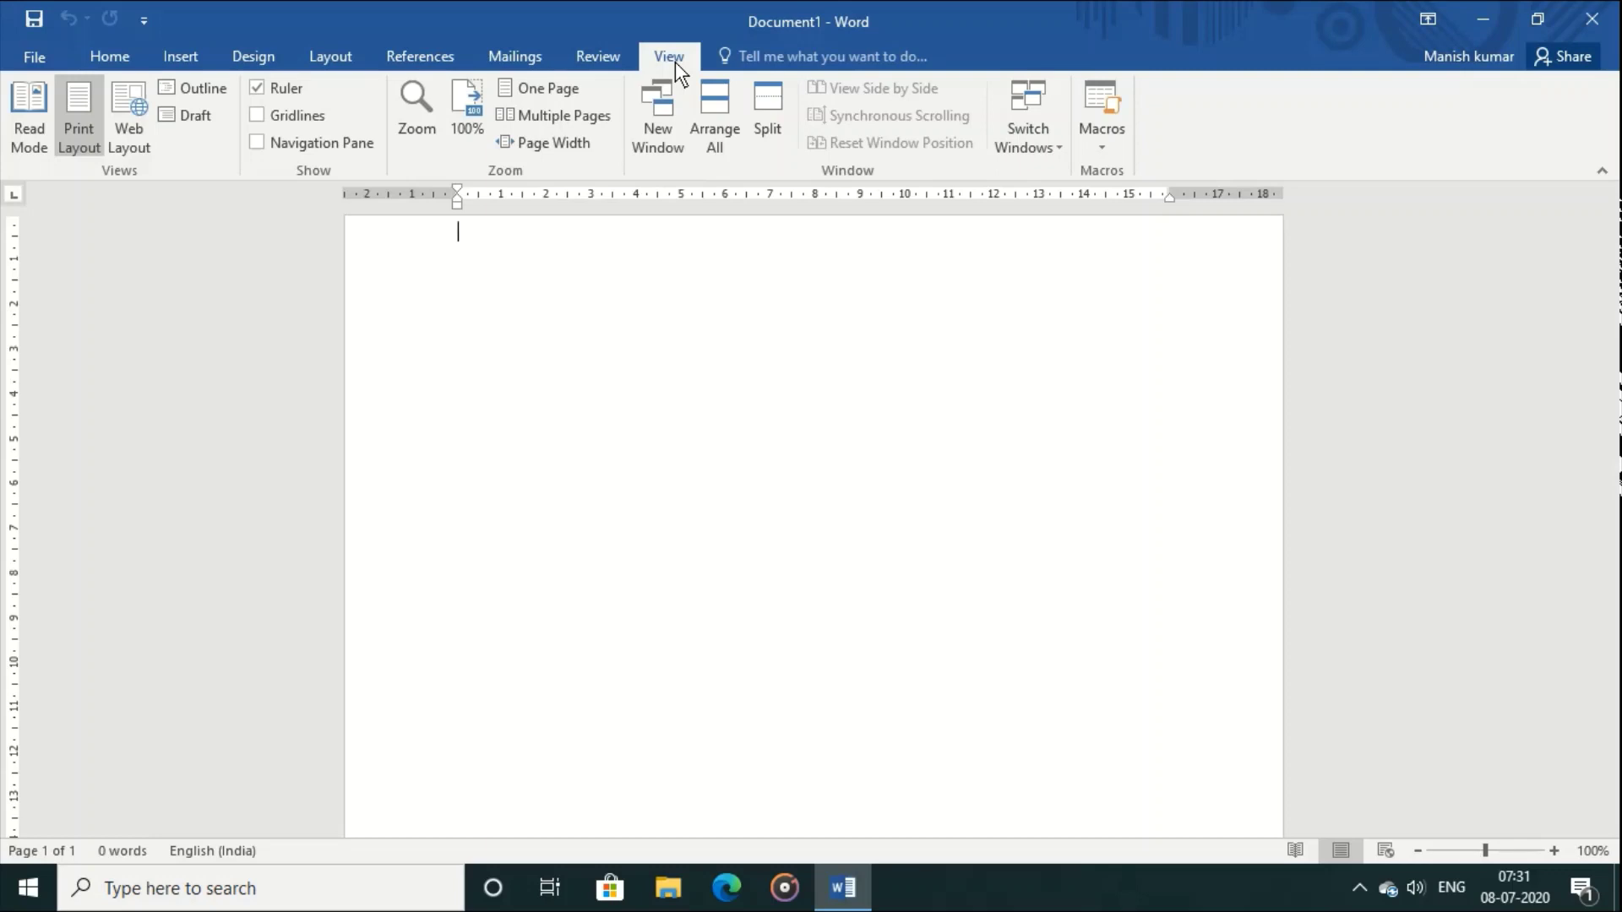
left_click(42, 44)
left_click(43, 44)
left_click_drag(1487, 853, 1486, 853)
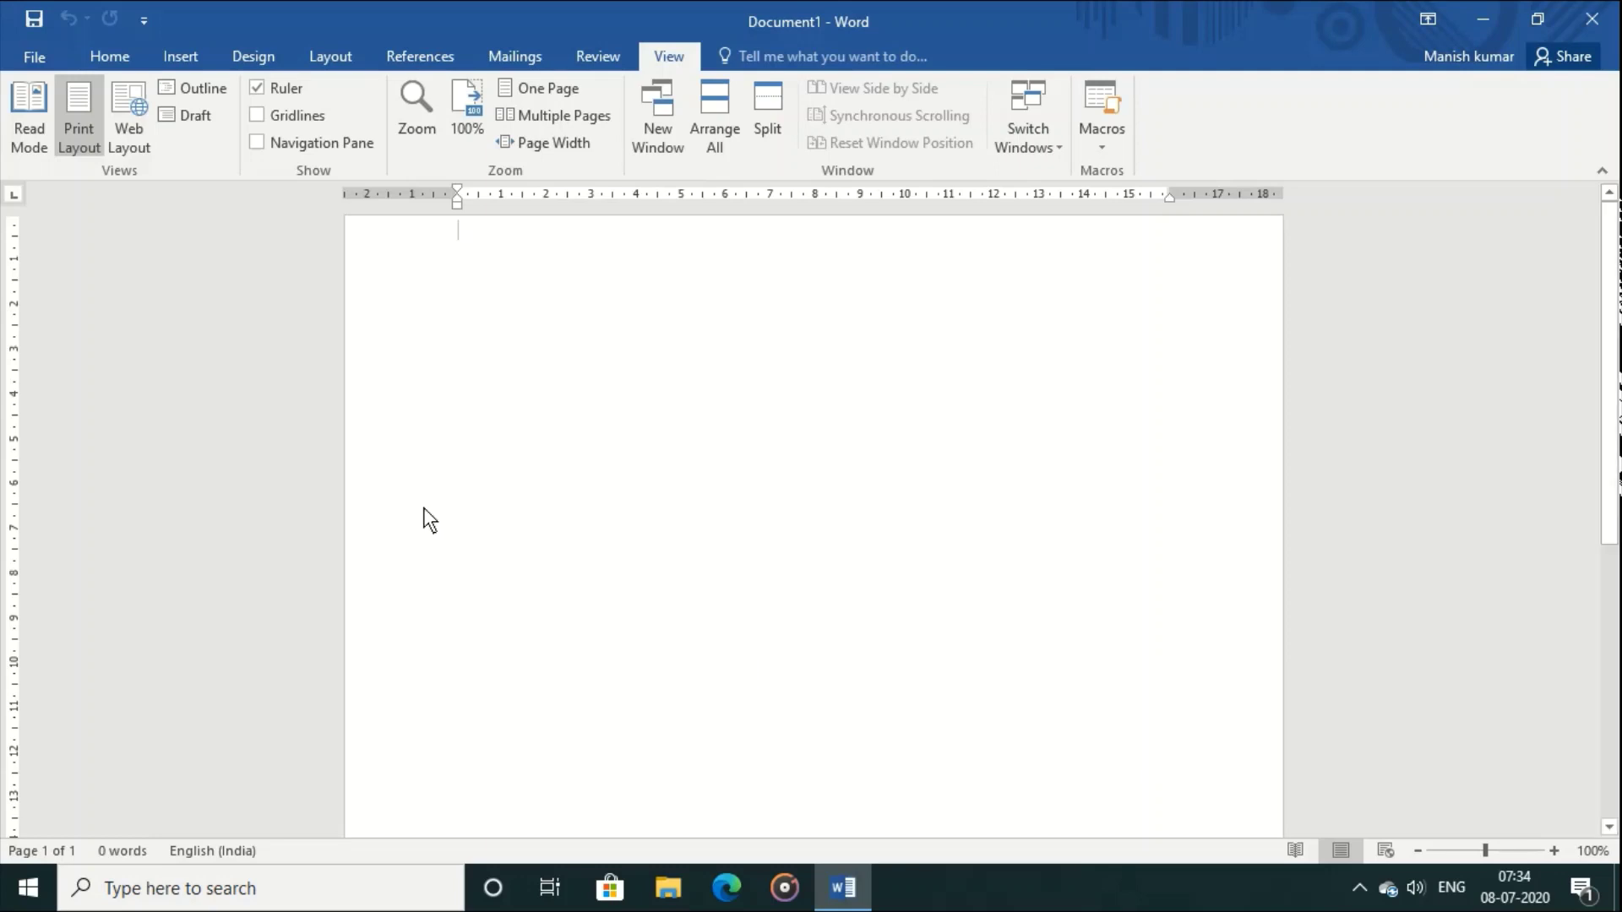
Step: In the File backstage, pass New and open the Open page listing invitation_Card and card1
left_click(27, 60)
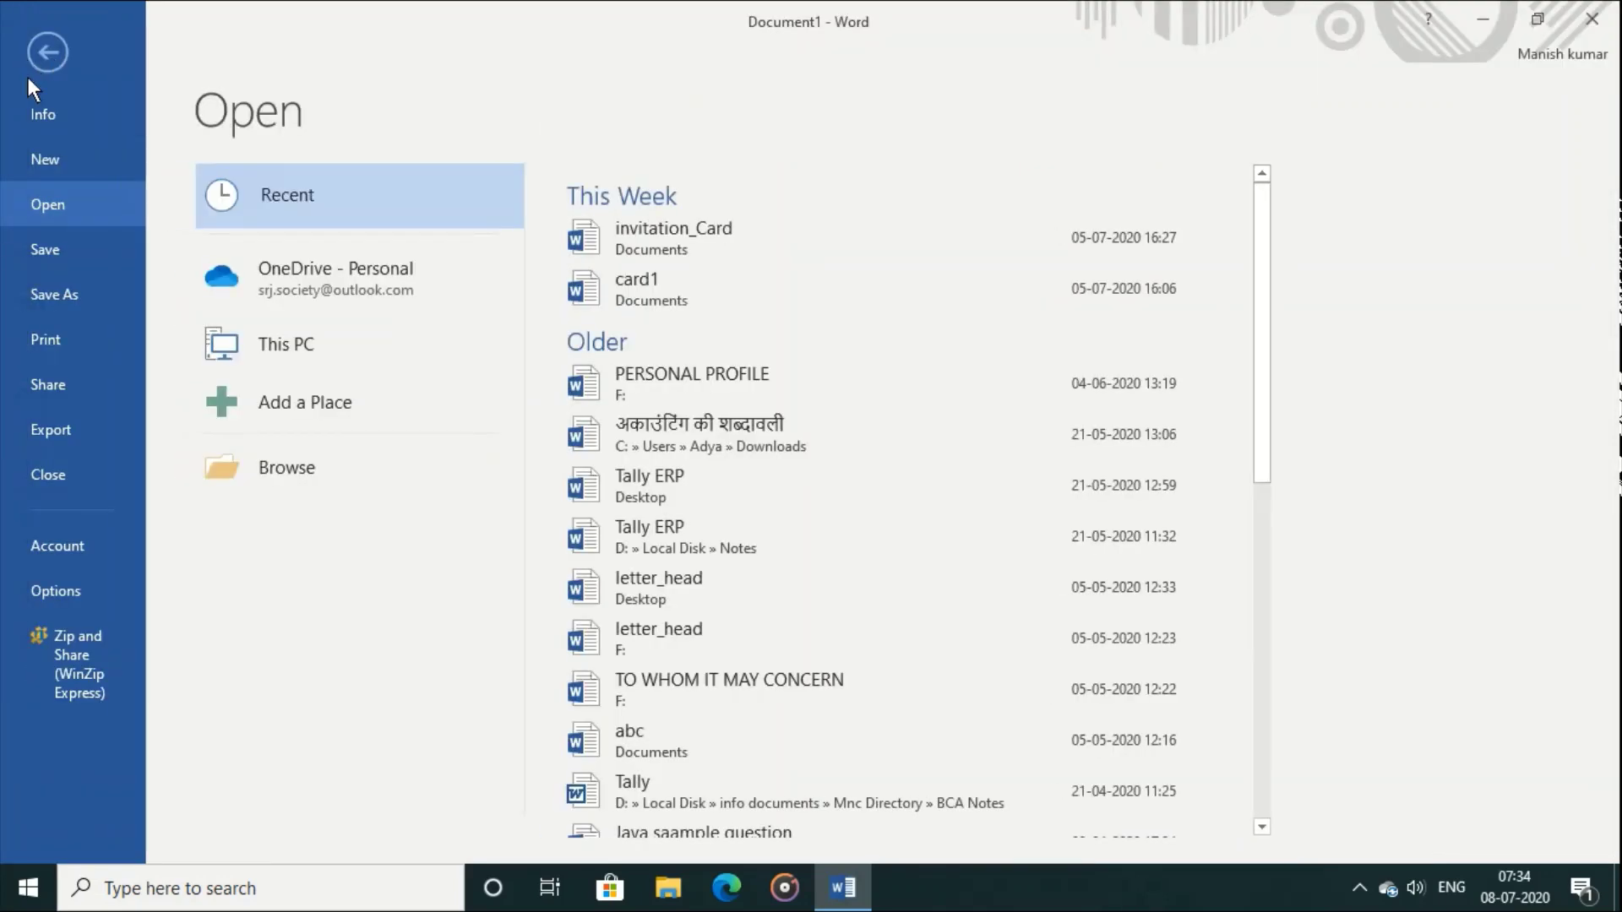
left_click(44, 164)
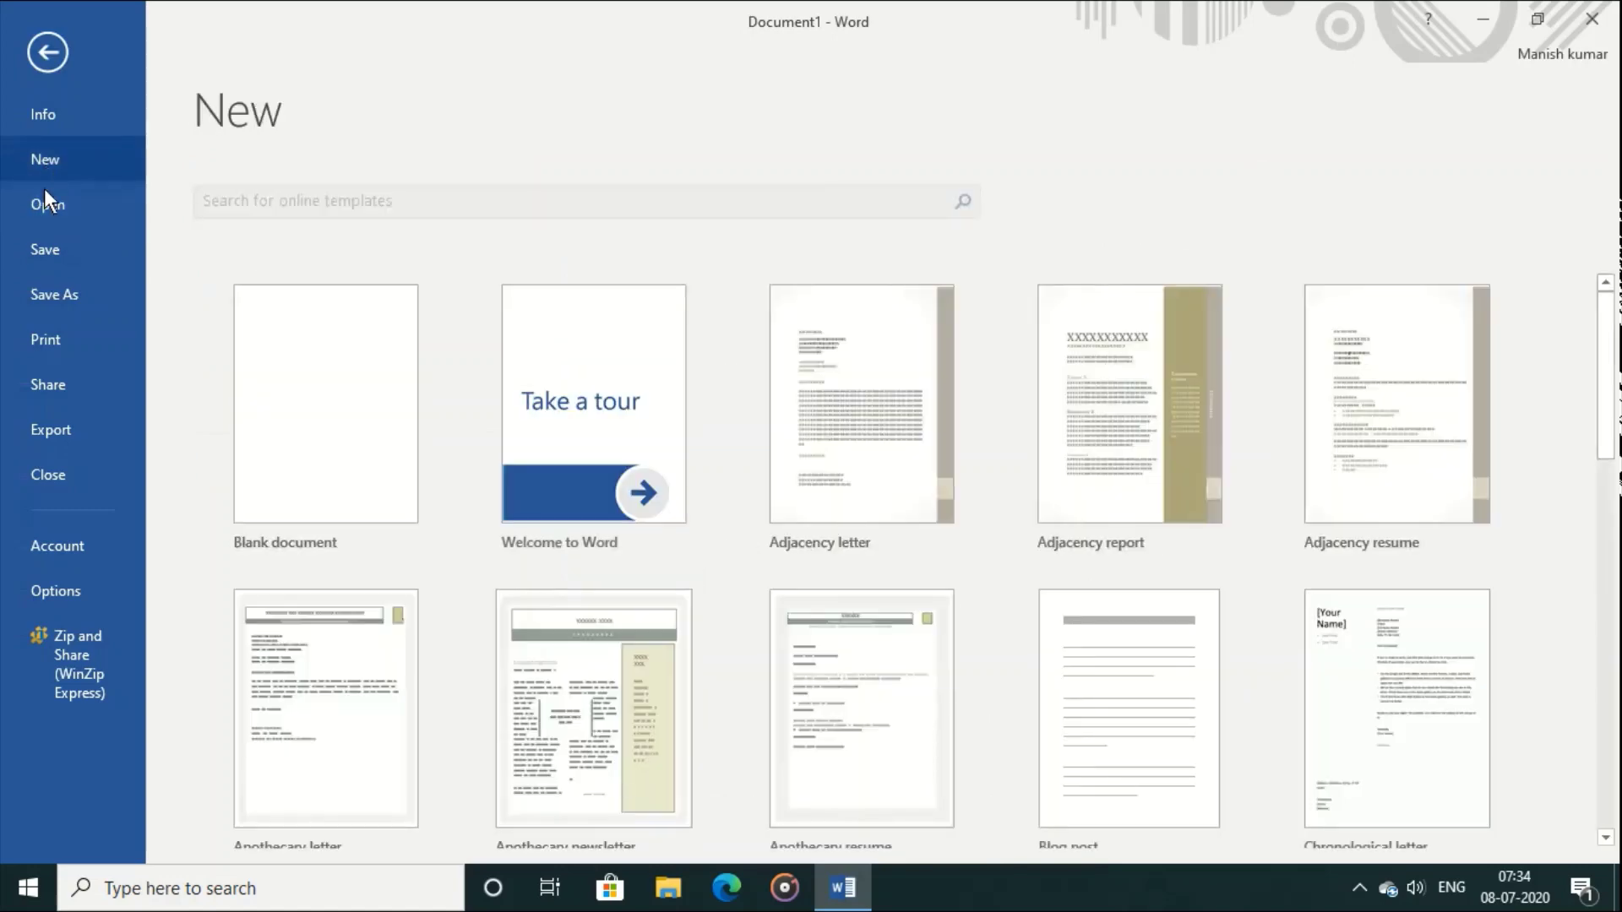
left_click(45, 206)
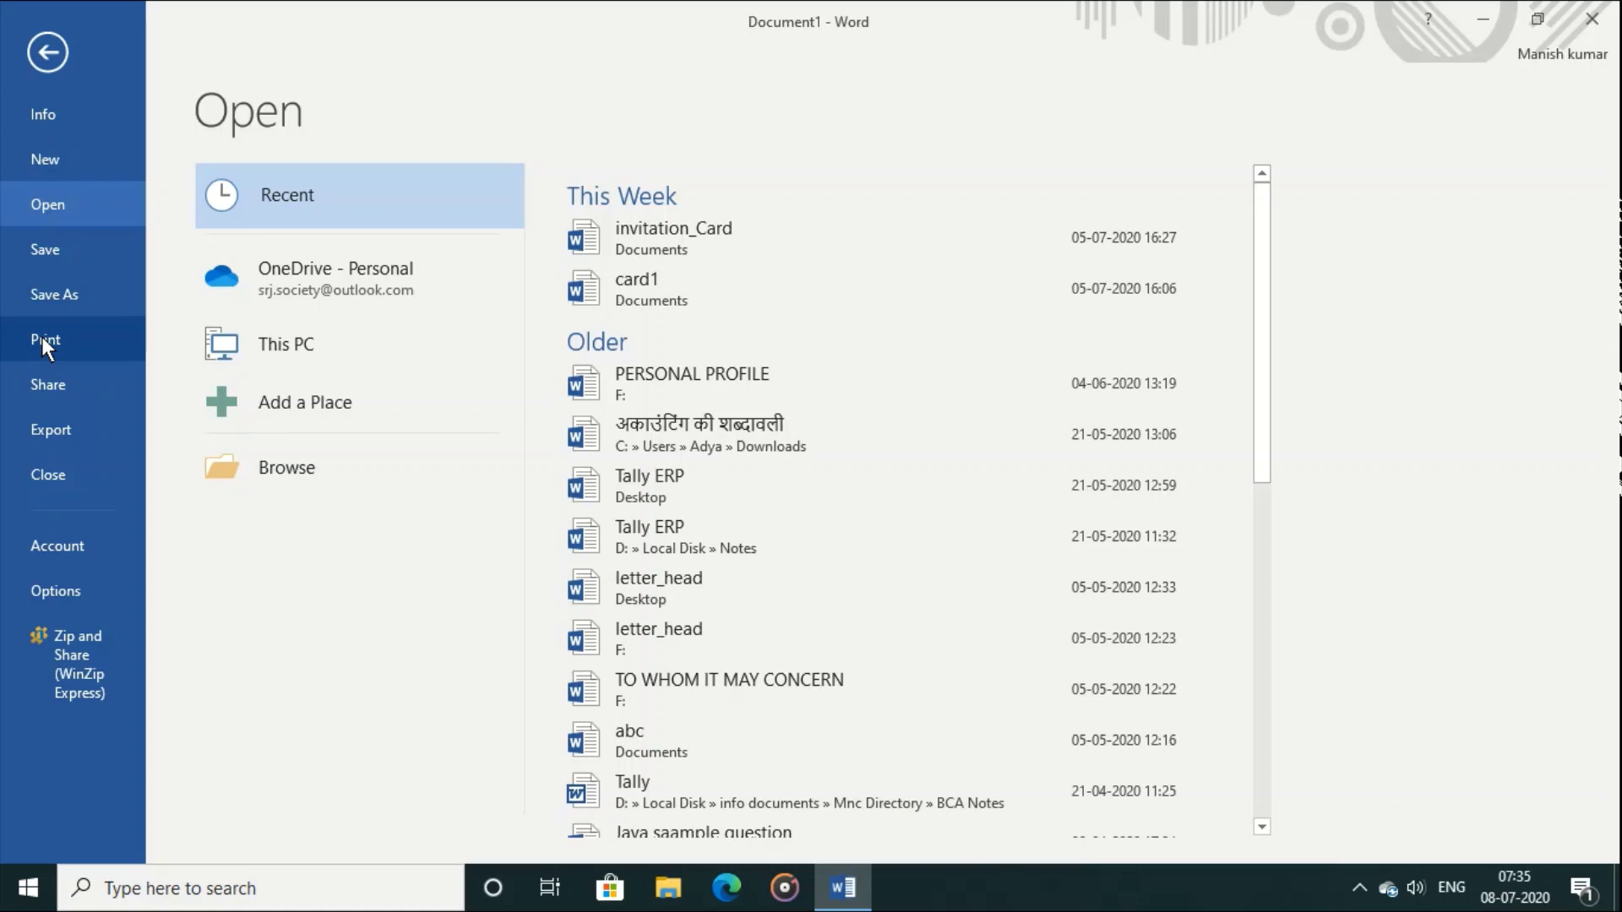
Step: Show the File backstage Share screen with OneDrive, email and blog options
left_click(39, 390)
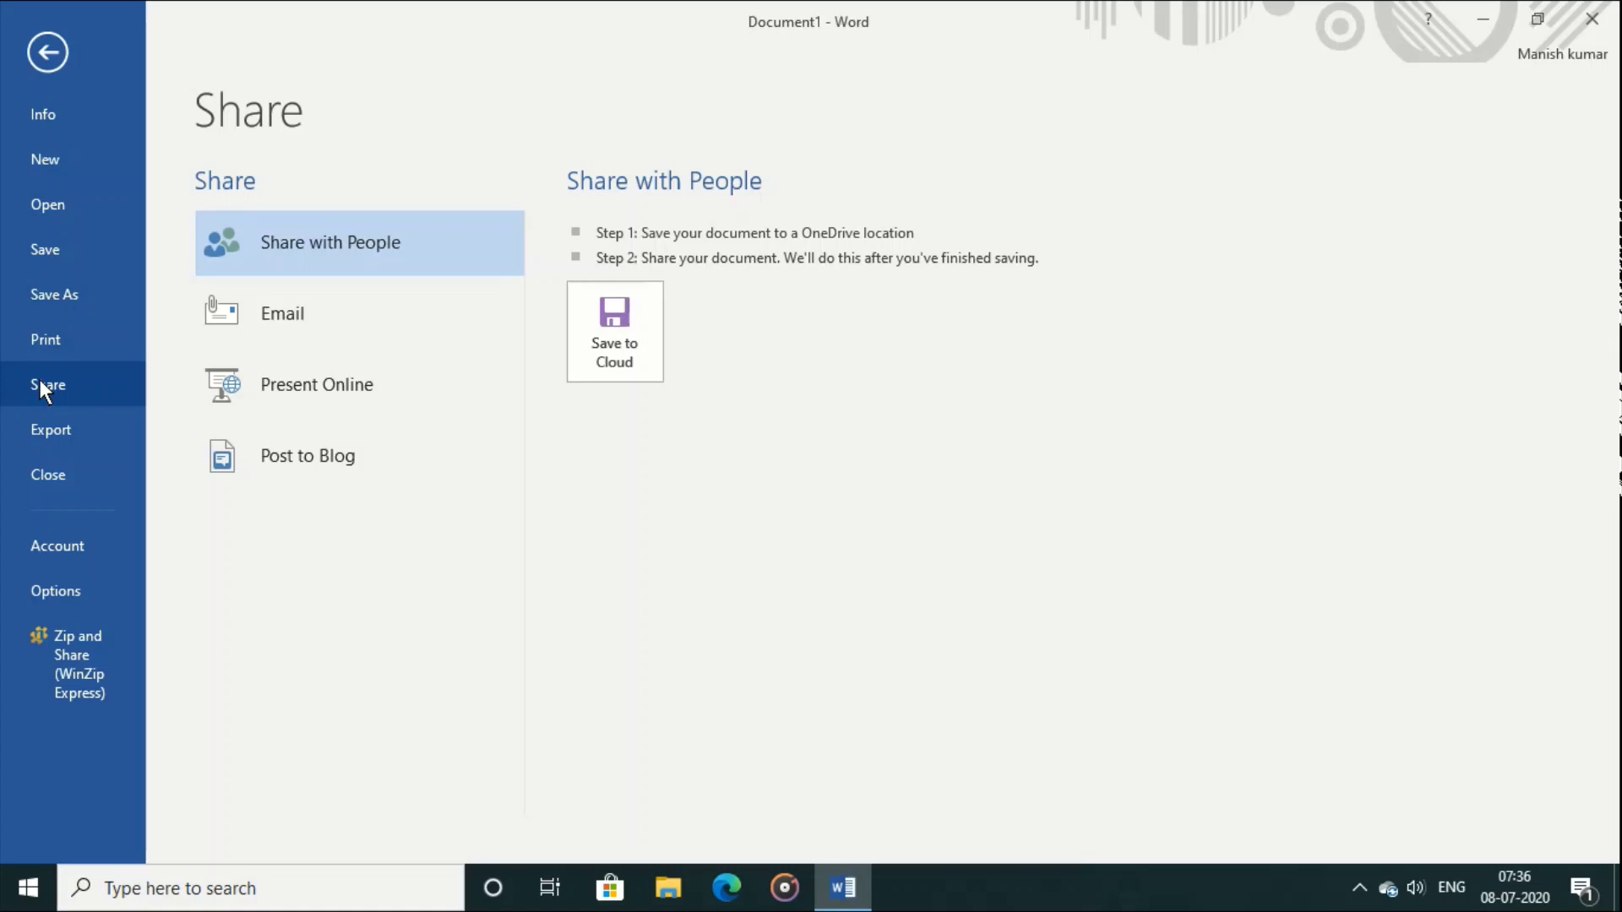
Step: Show the Export screen with the PDF/XPS and change-file-type options
left_click(52, 443)
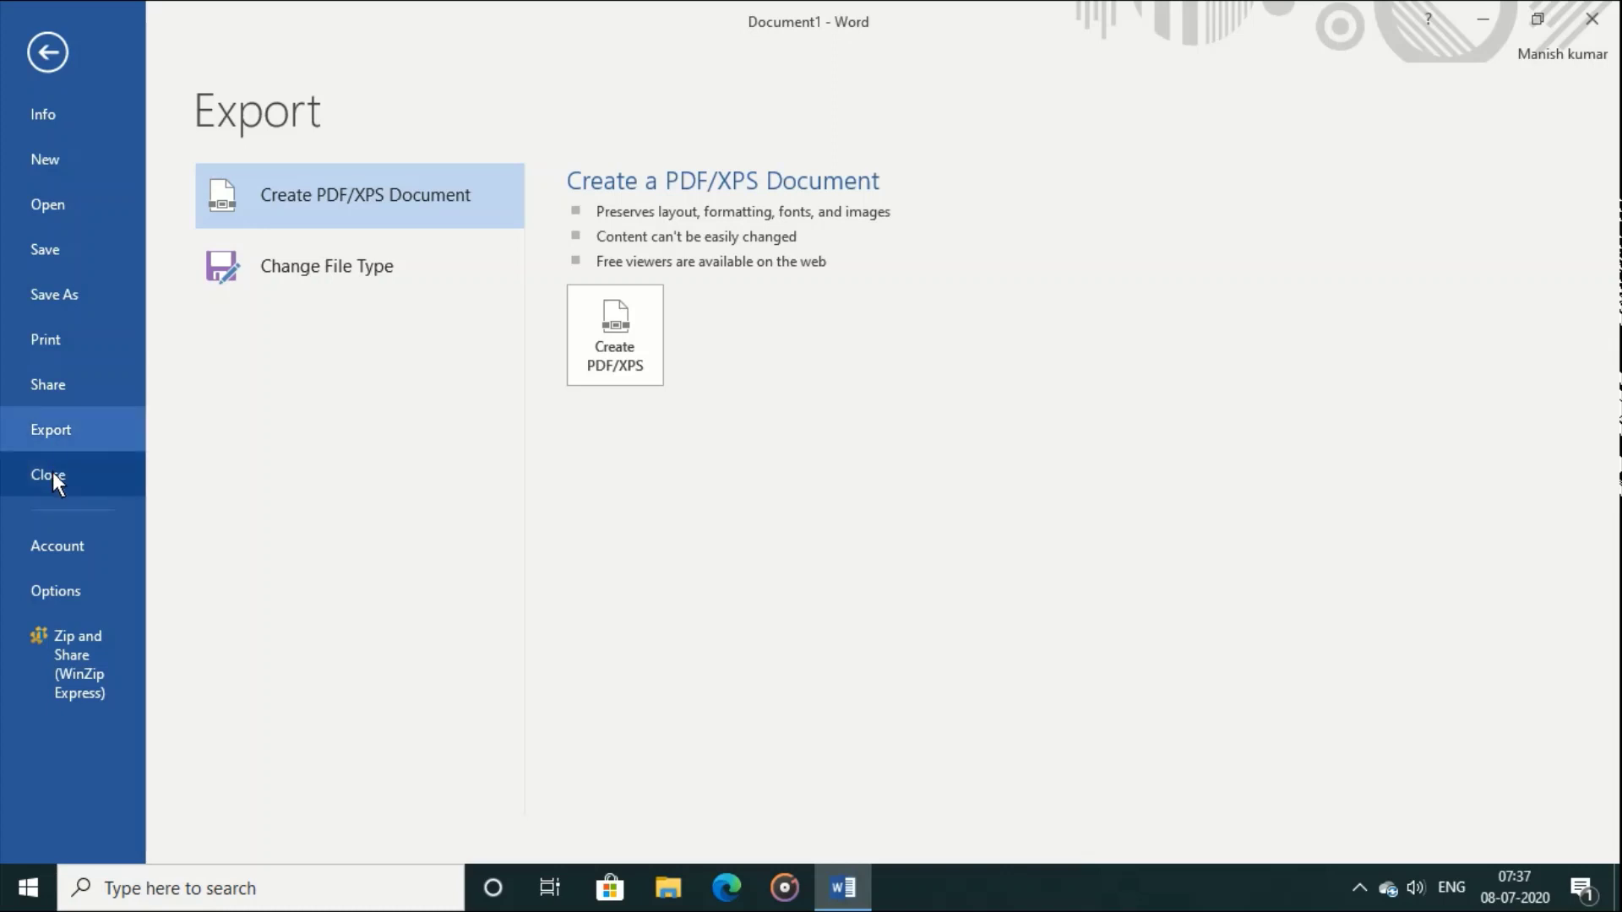
Step: View the Account page with product information, then leave it
left_click(60, 535)
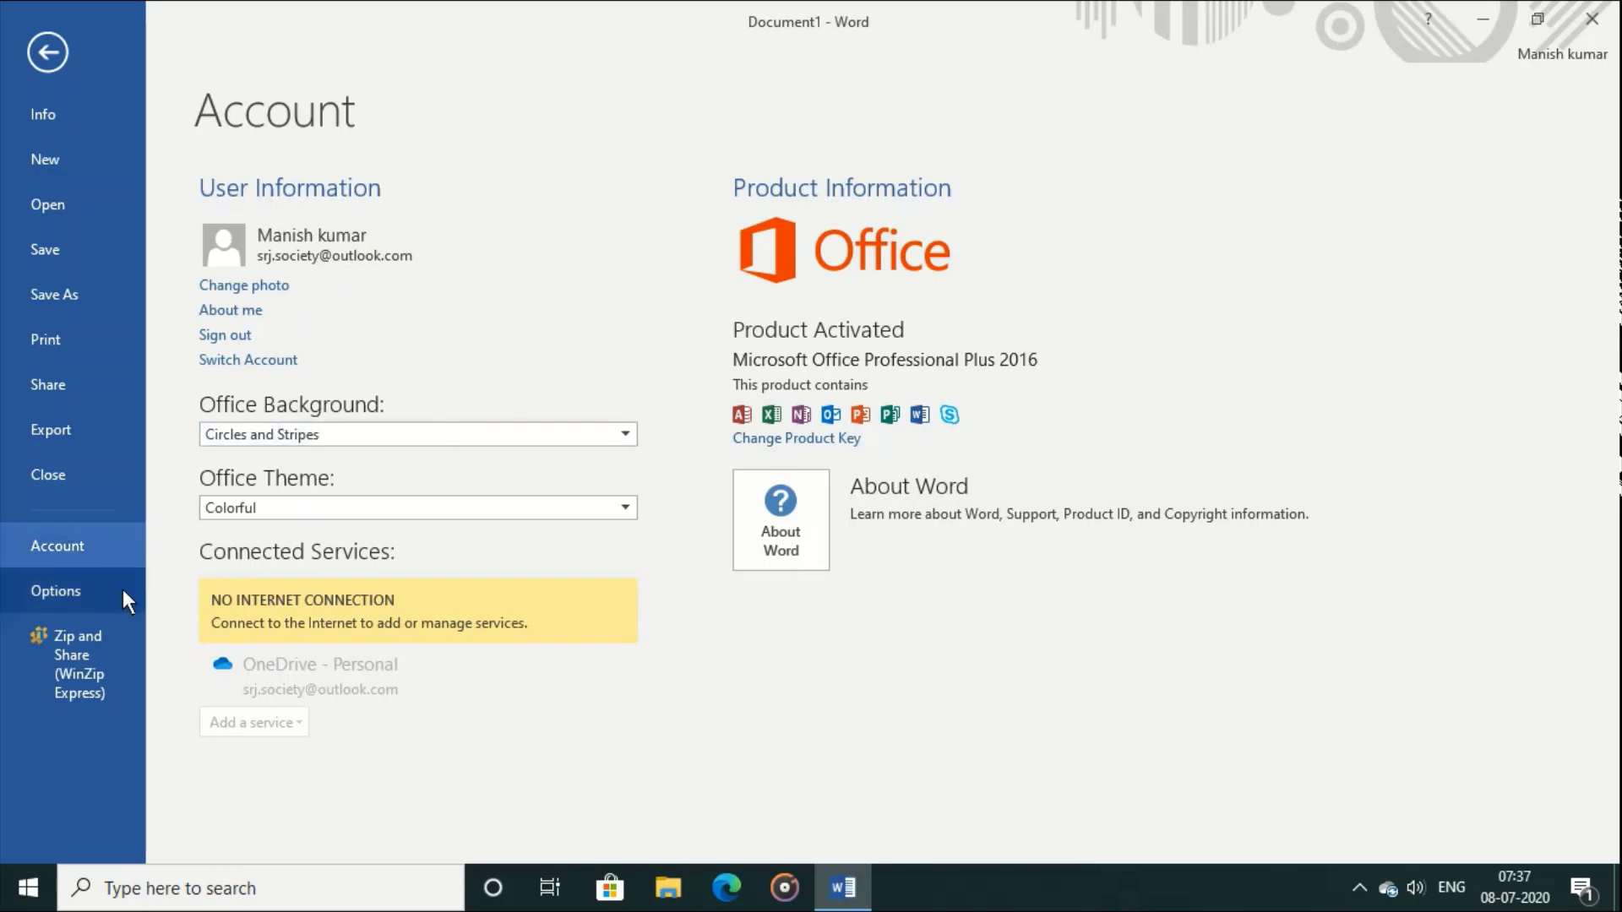
key("Escape")
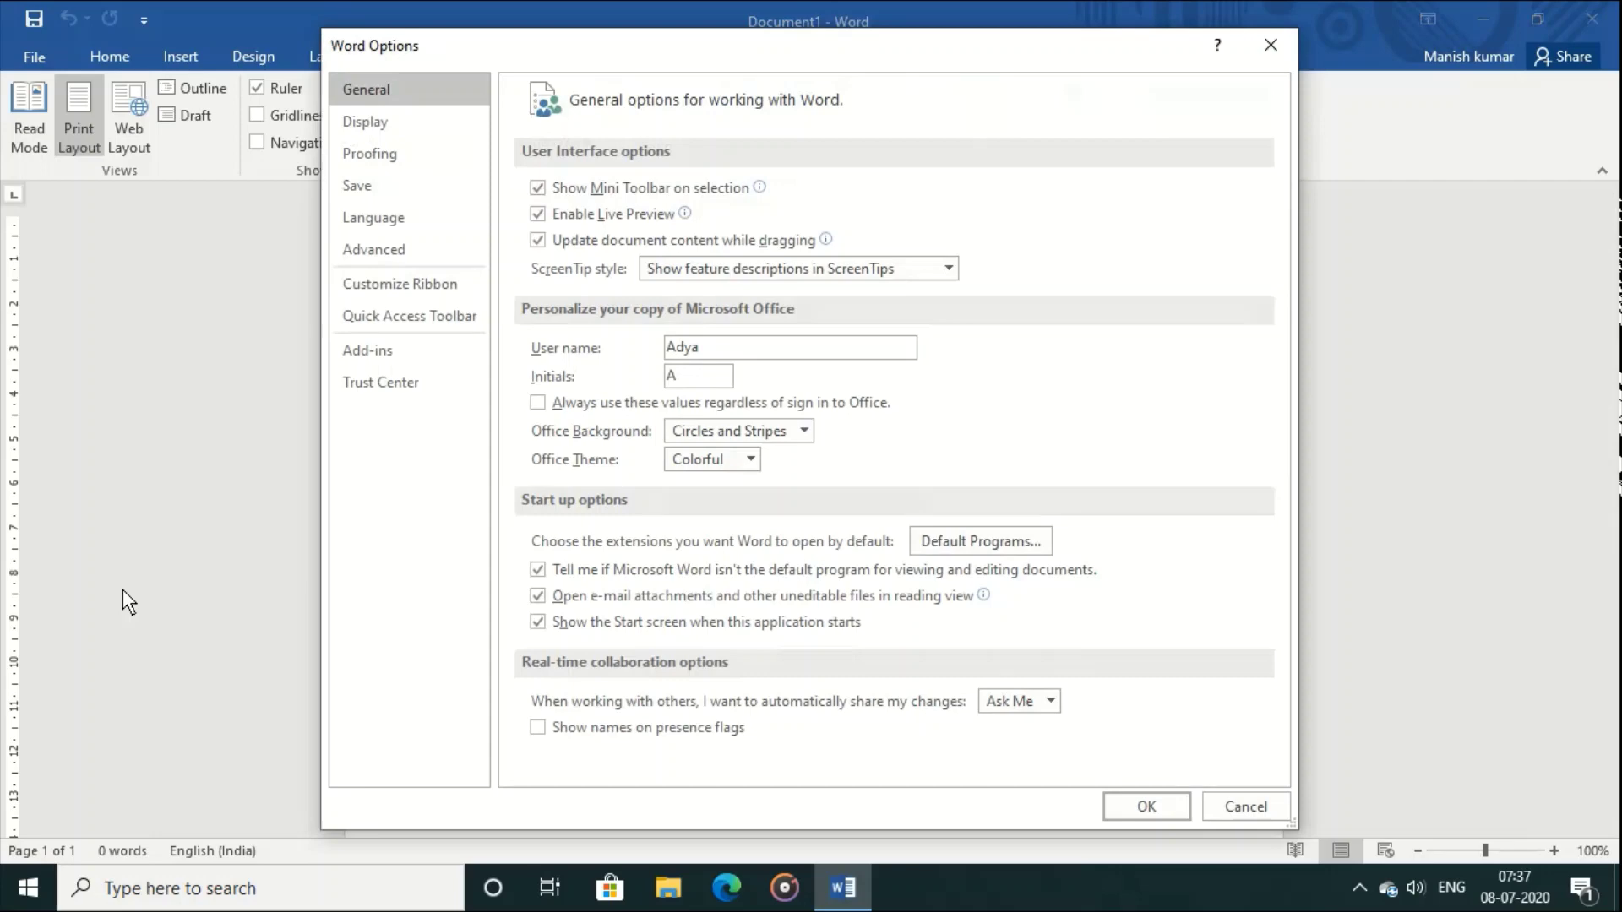
Step: Close Word Options and go back from the File page to blank Document1
left_click(1147, 806)
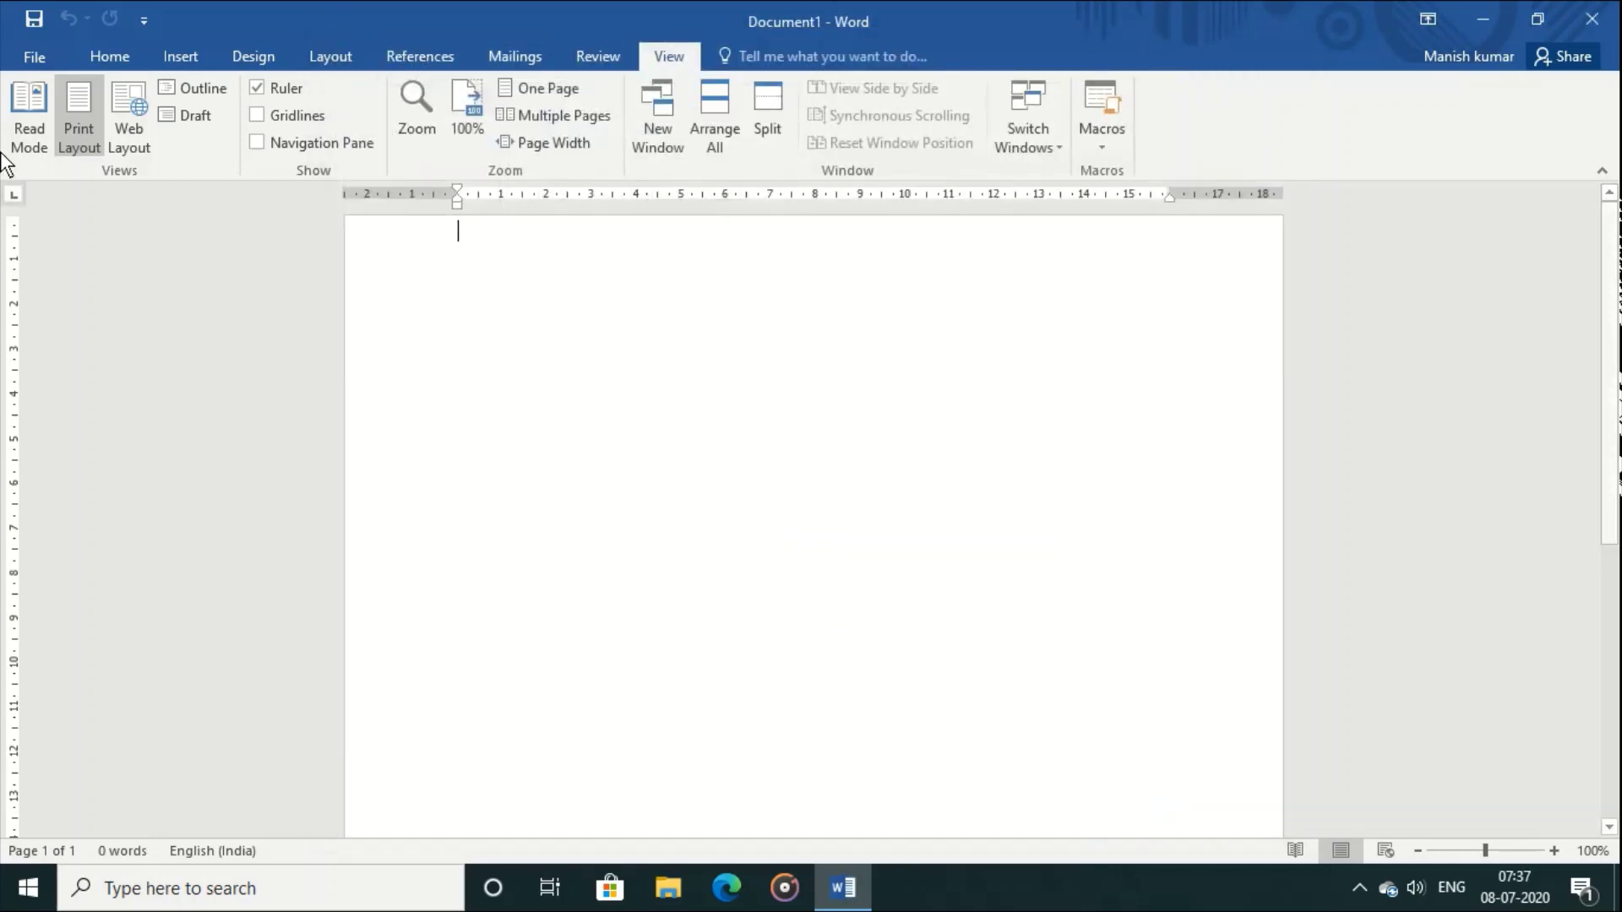
left_click(44, 56)
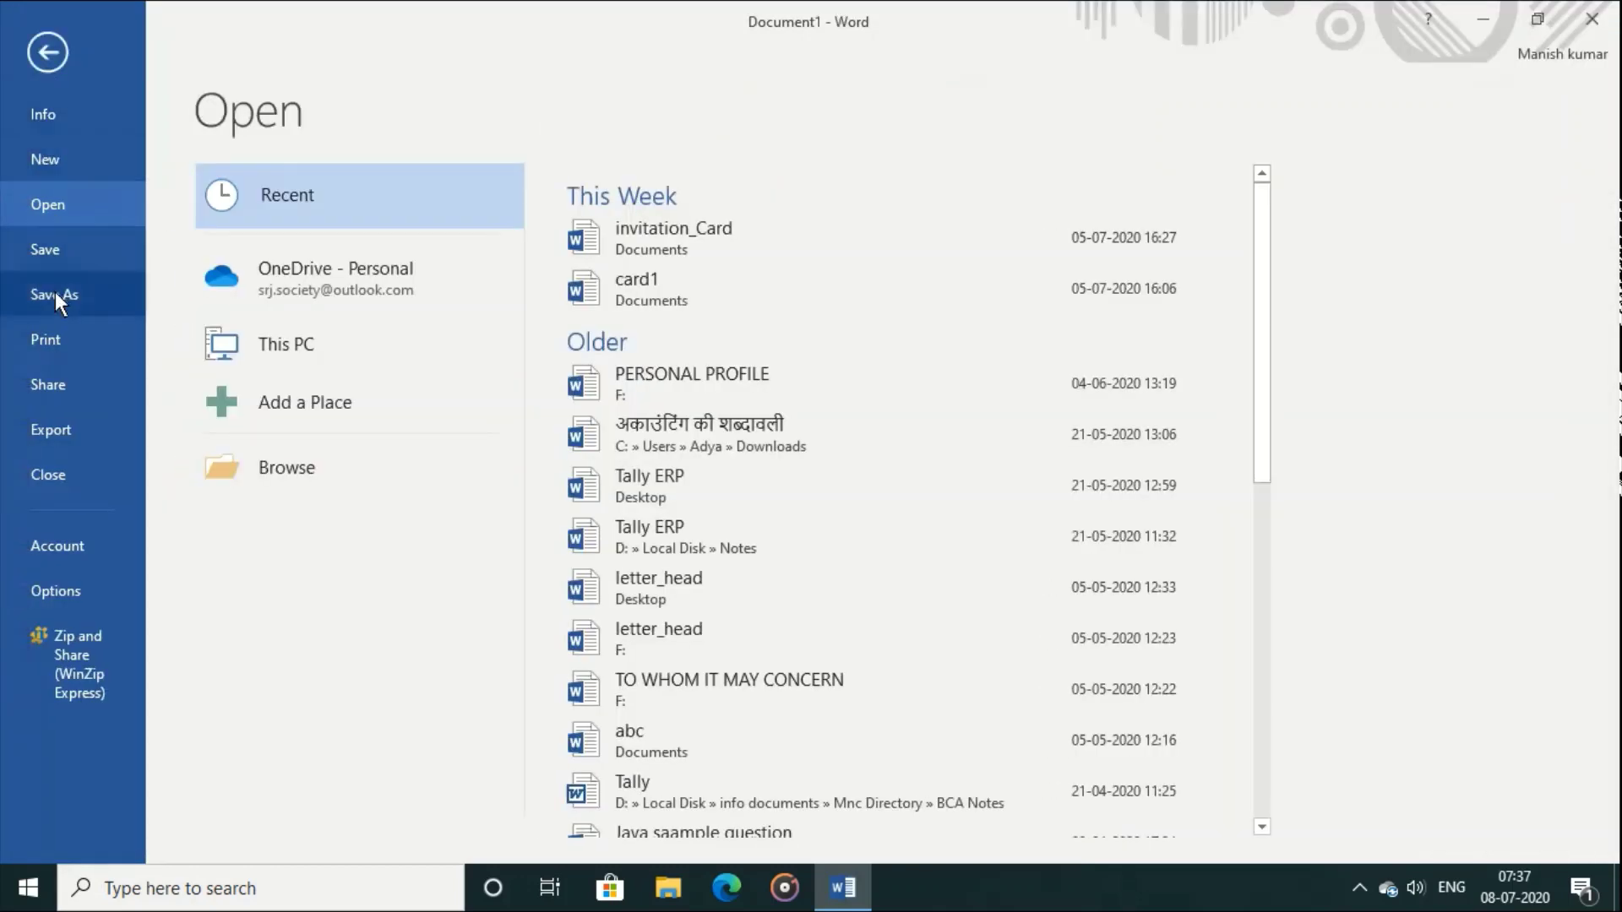
left_click(54, 59)
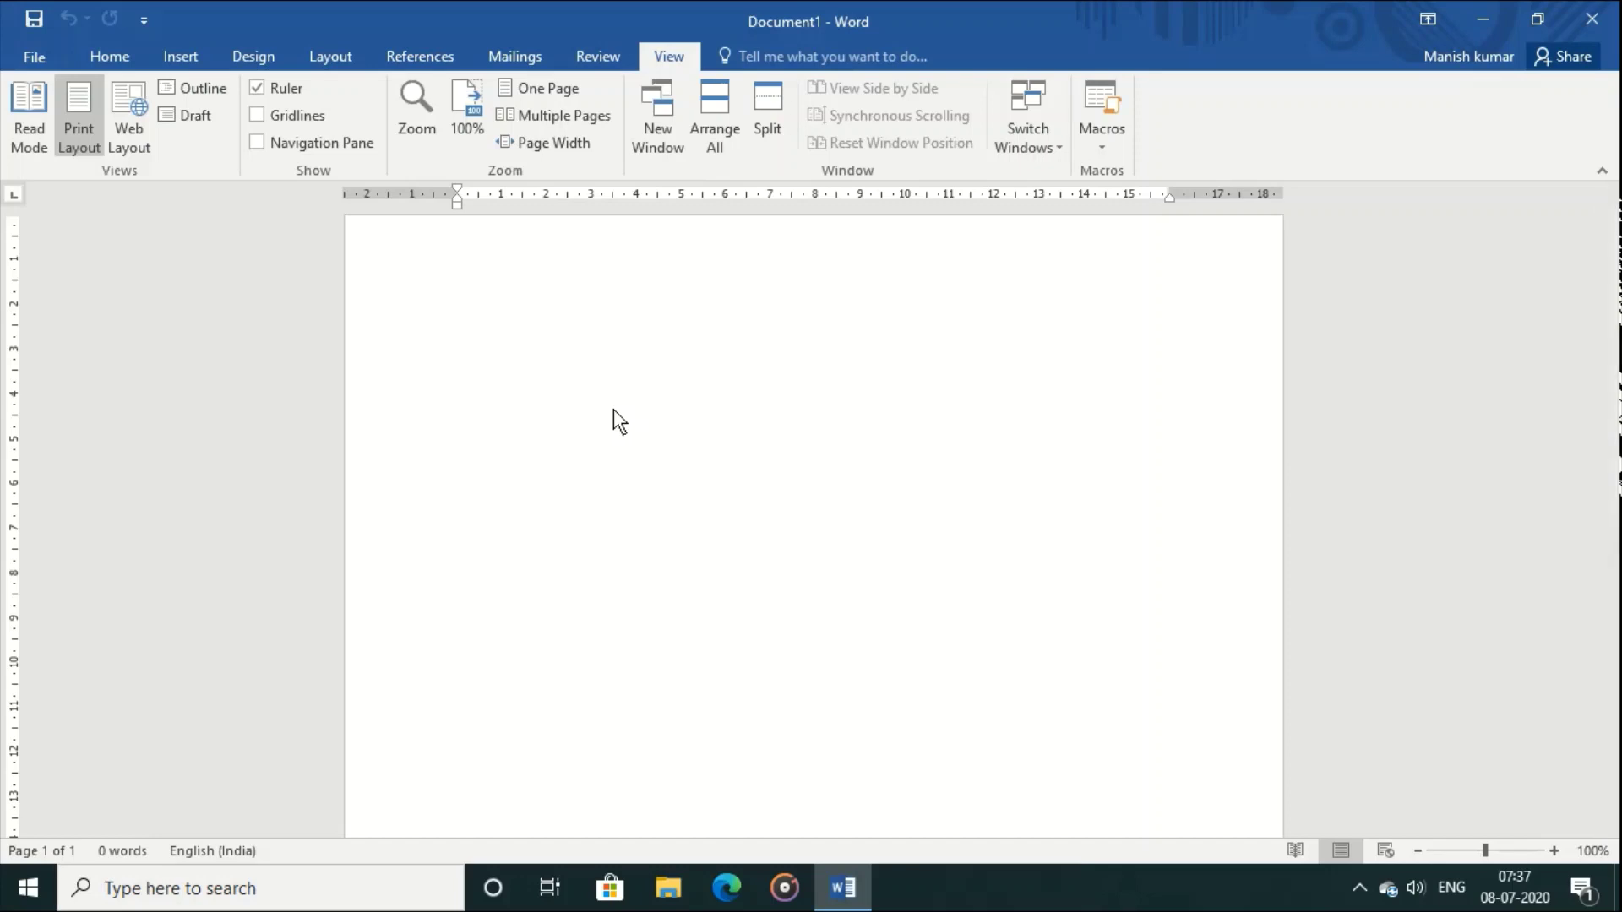
Step: Type the 'Microsoft word' title and a sentence calling Word a window-based processor using .docx
type("M")
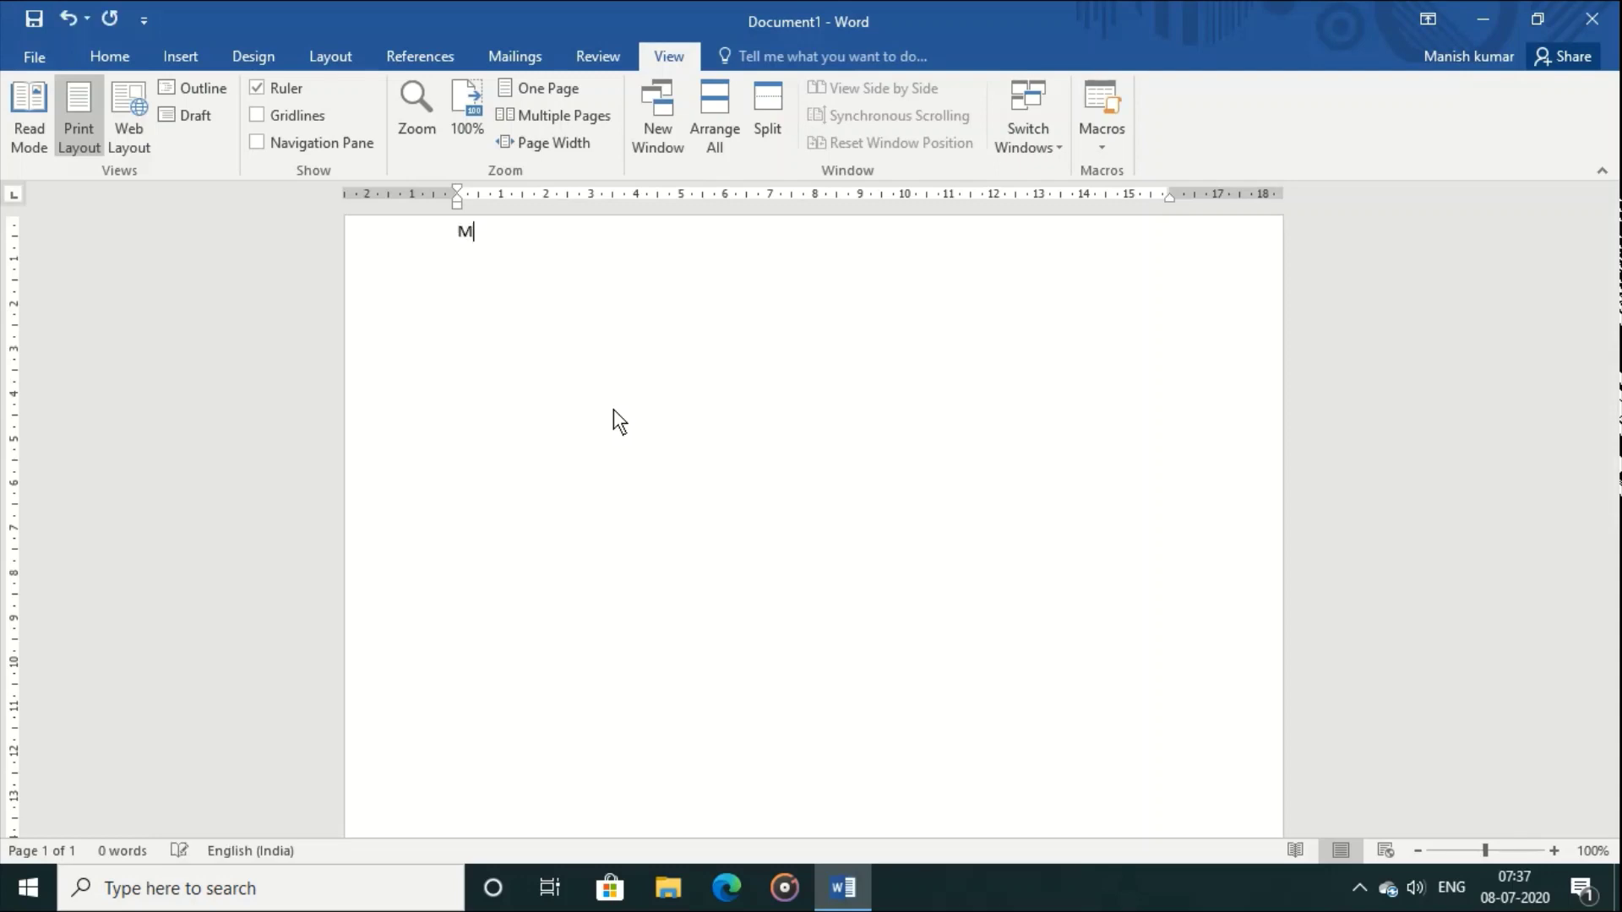
type("icrosoft word")
key("Return")
type("Microsoft word ia")
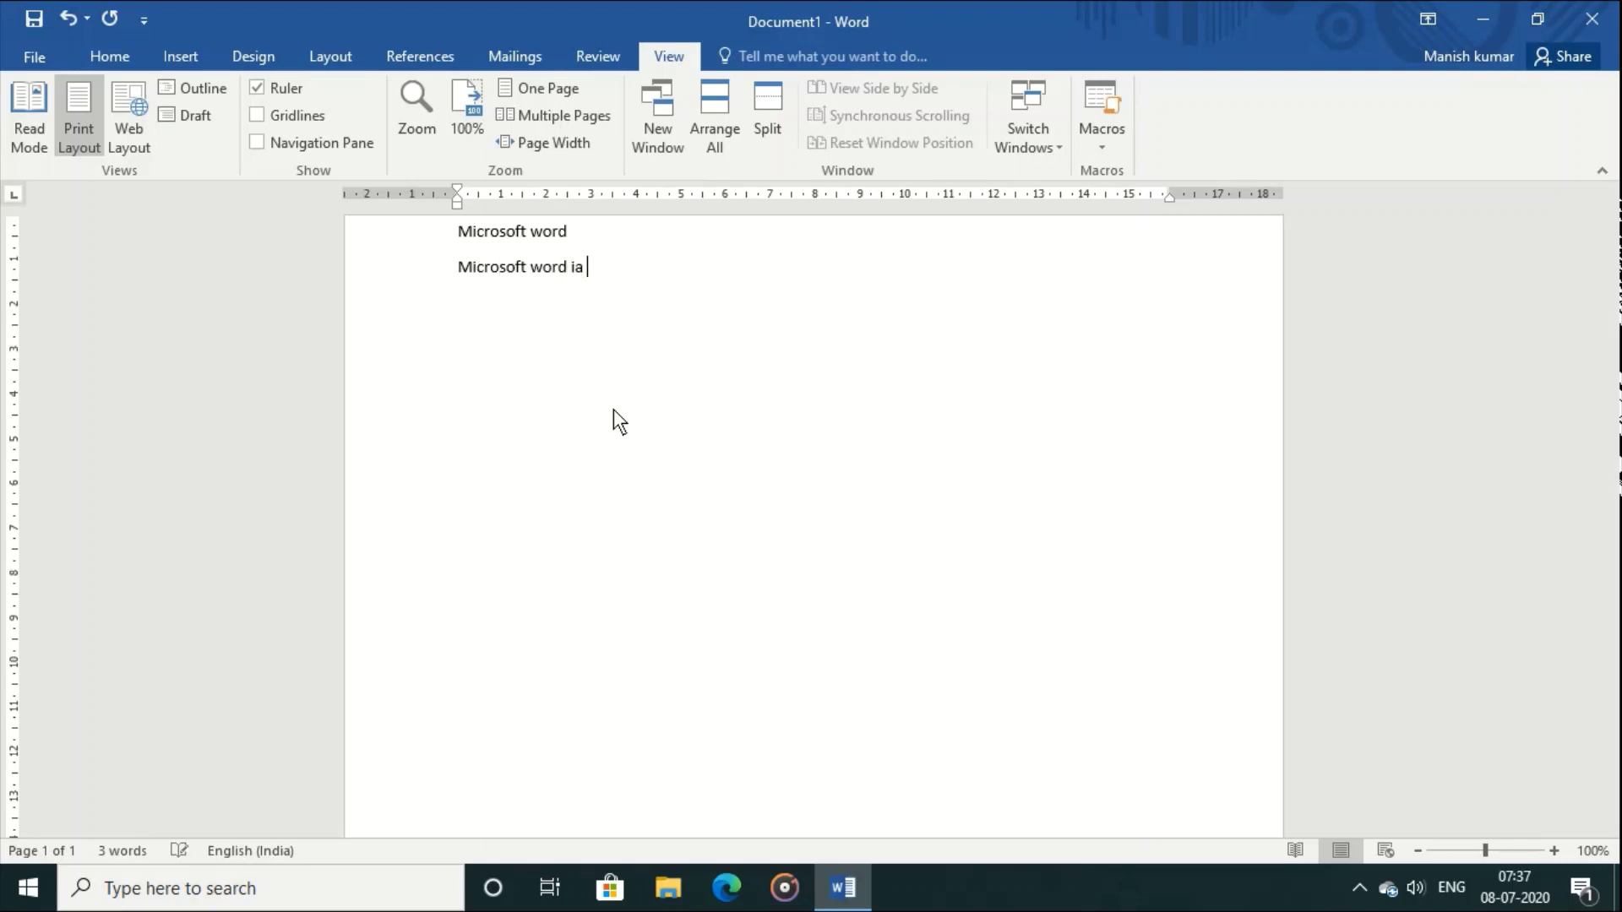
key("BackSpace")
key("BackSpace")
type("s an electronic windoe")
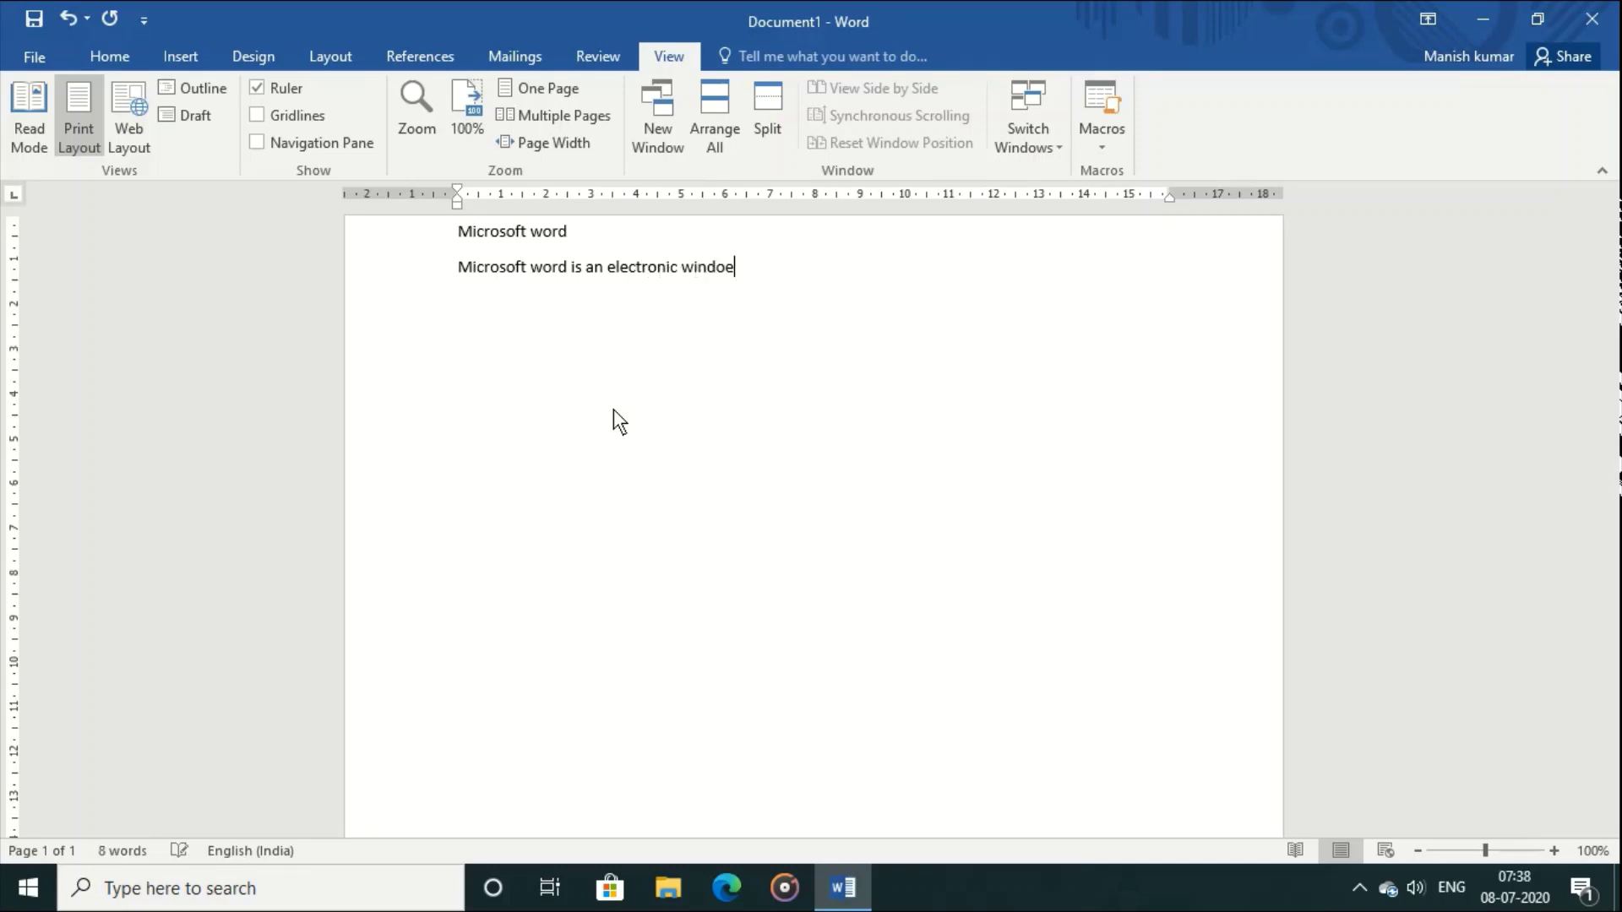
key("BackSpace")
type("w based word ")
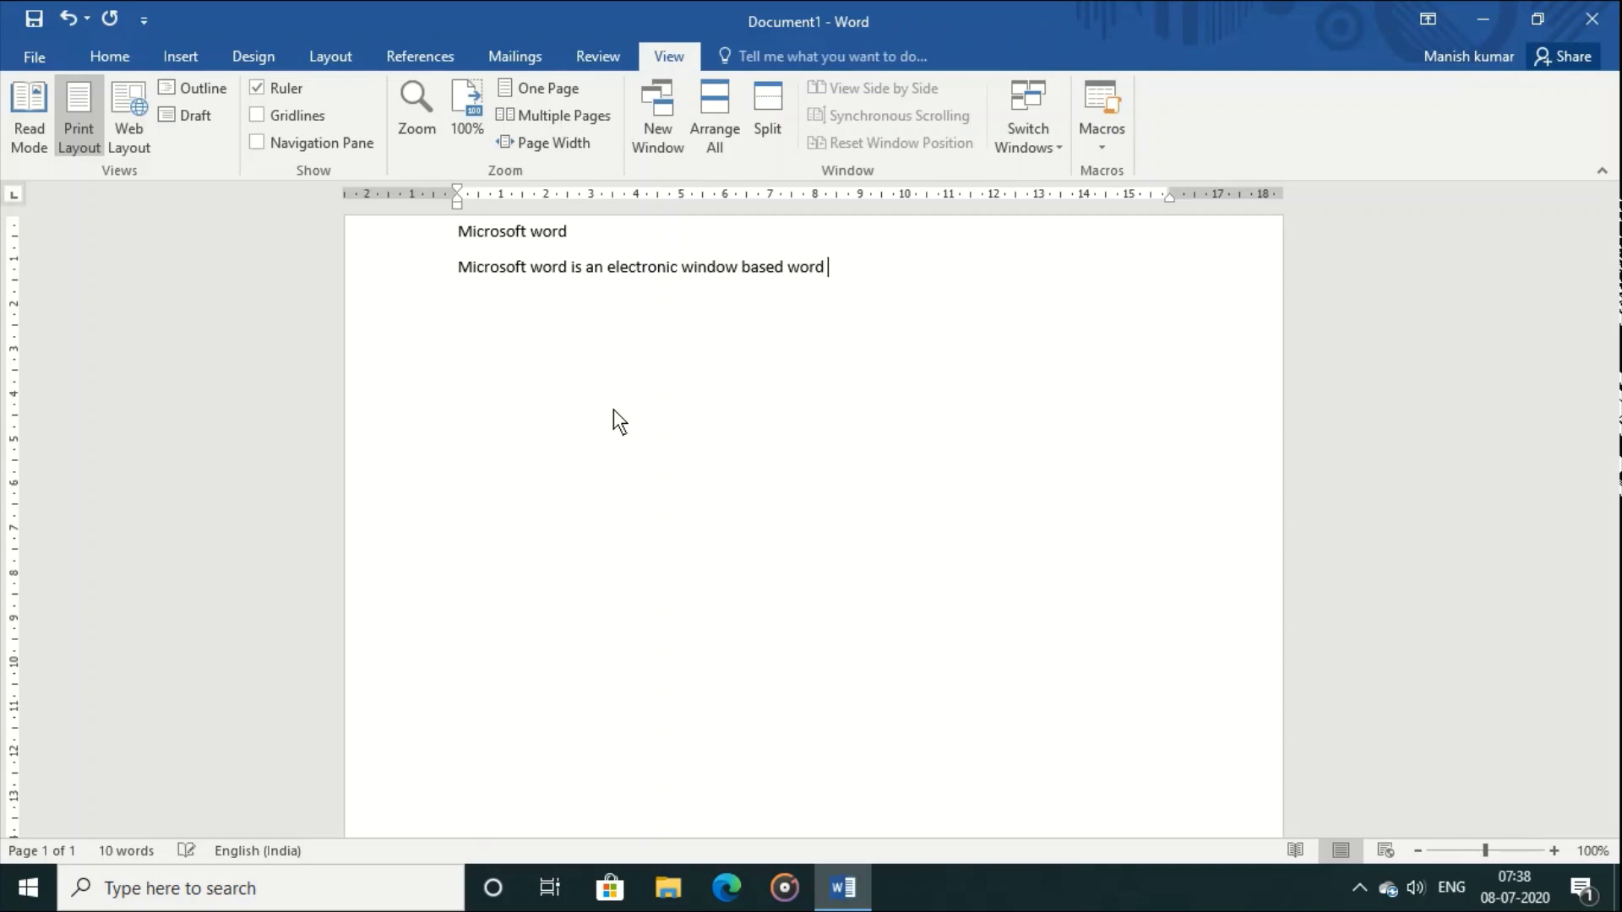
type("processing application . ")
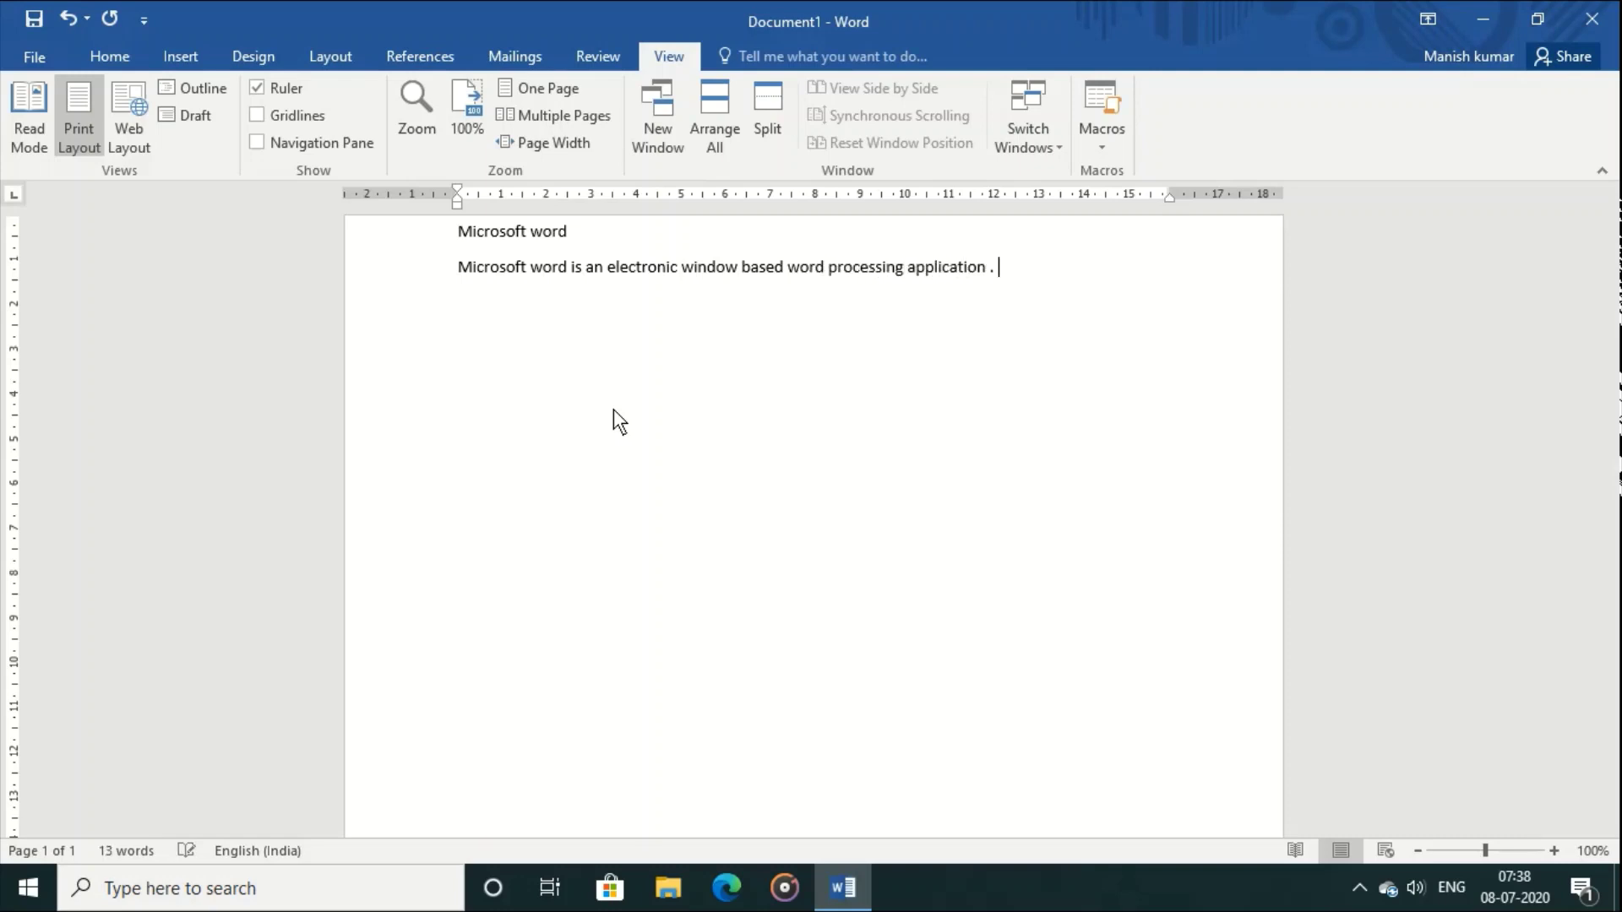
type("the file extension of word")
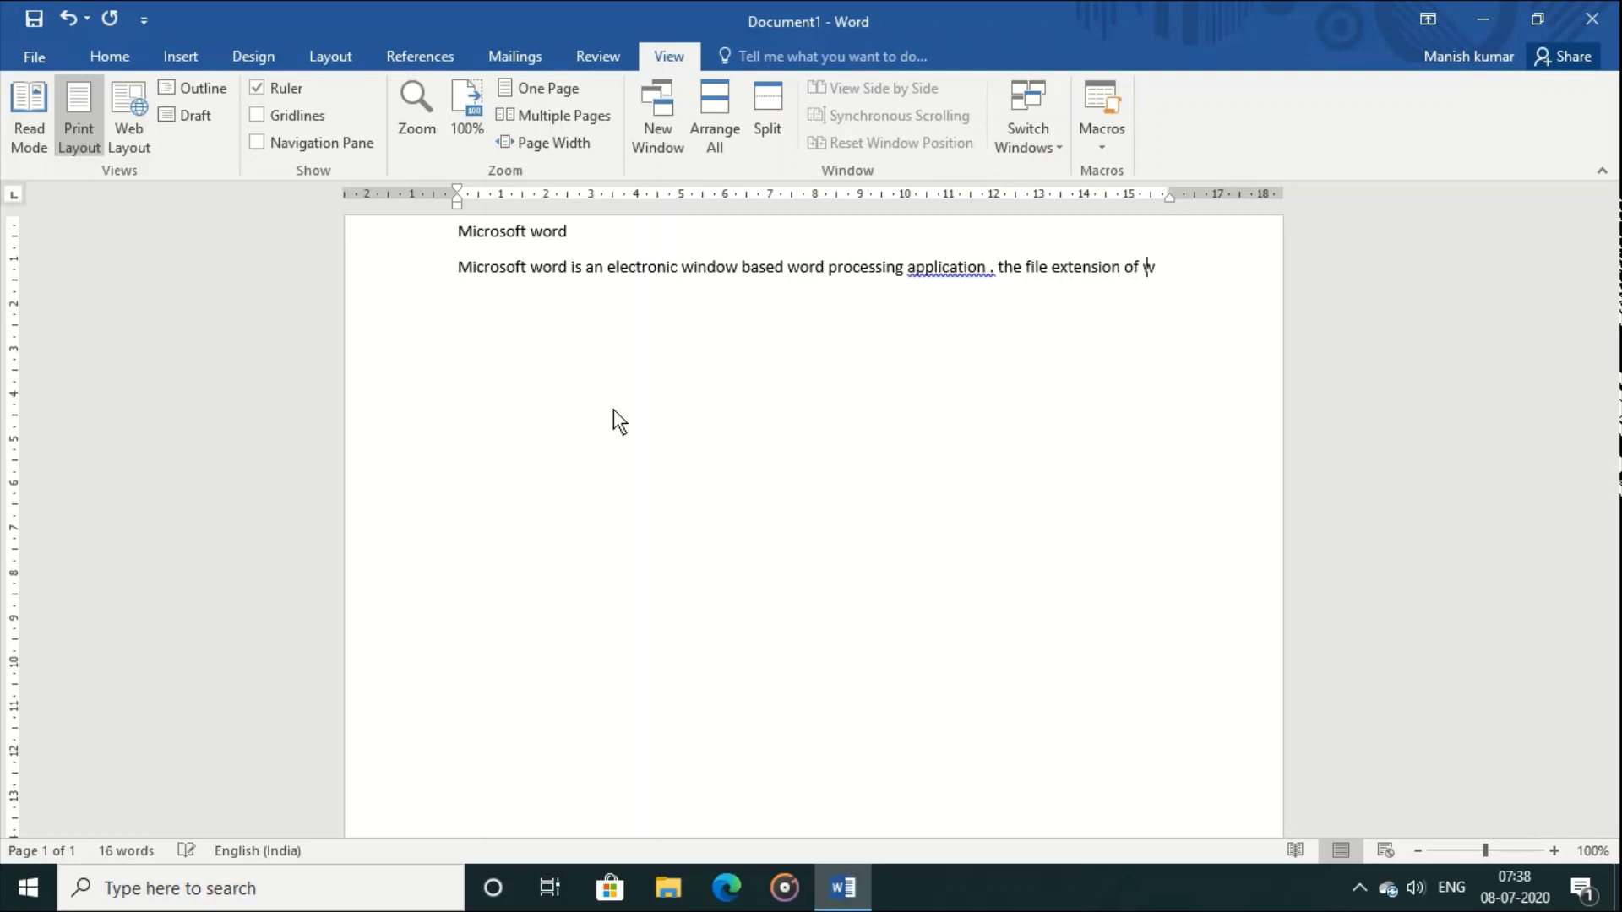
type("is a")
key("BackSpace")
type(".docx.")
key("Return")
Step: Accept the grammar suggestion changing 'application .' to 'application.'
right_click(942, 265)
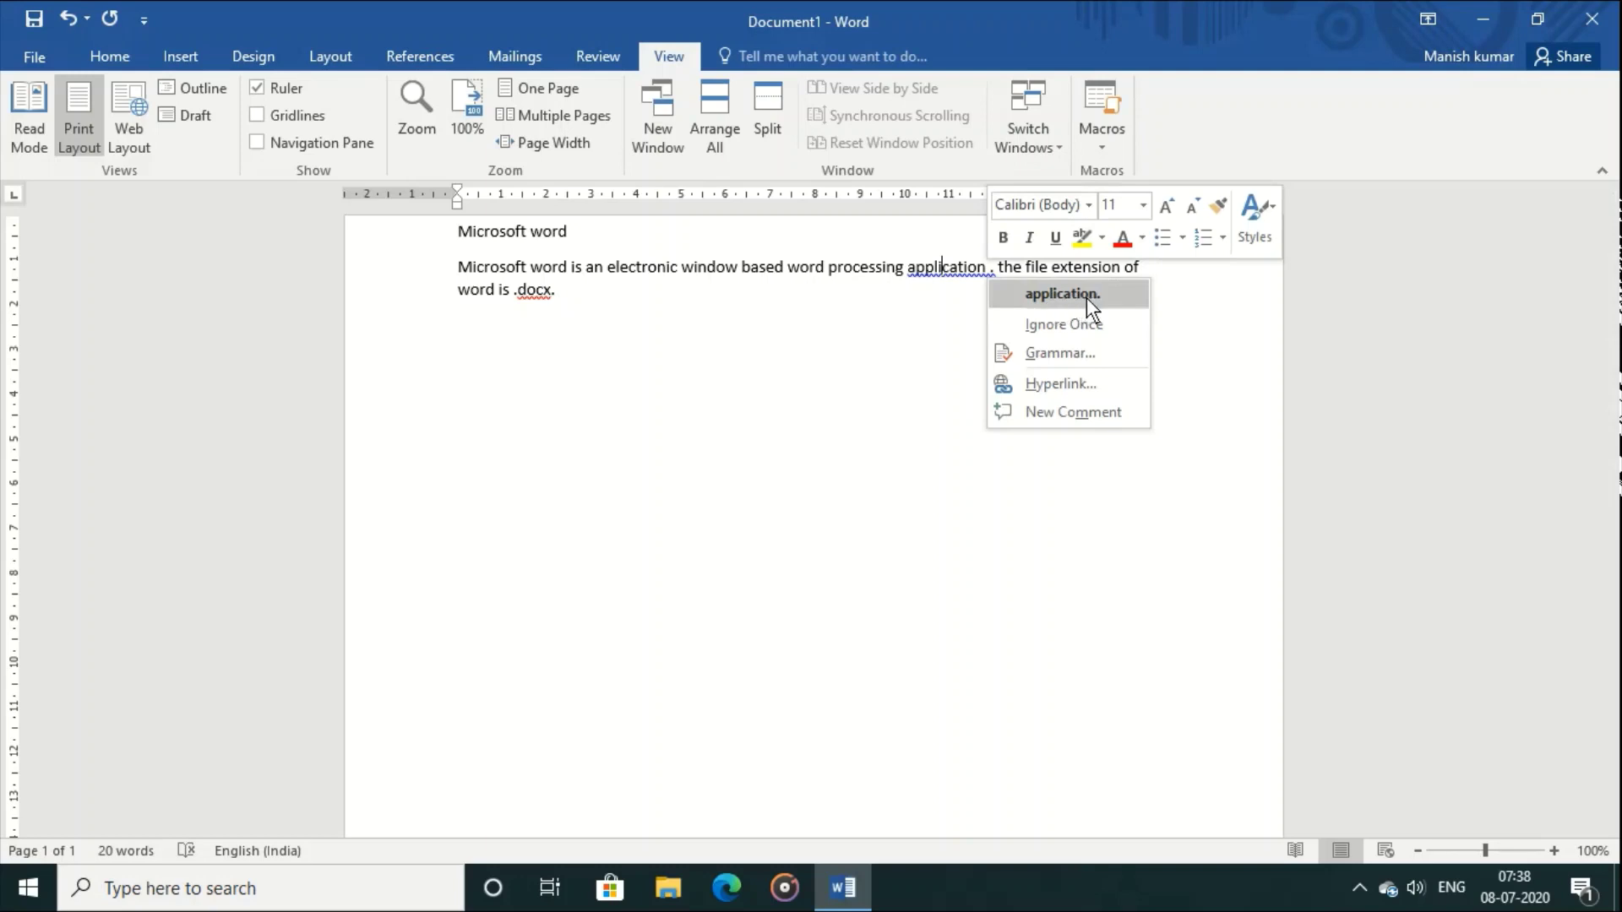
left_click(1026, 288)
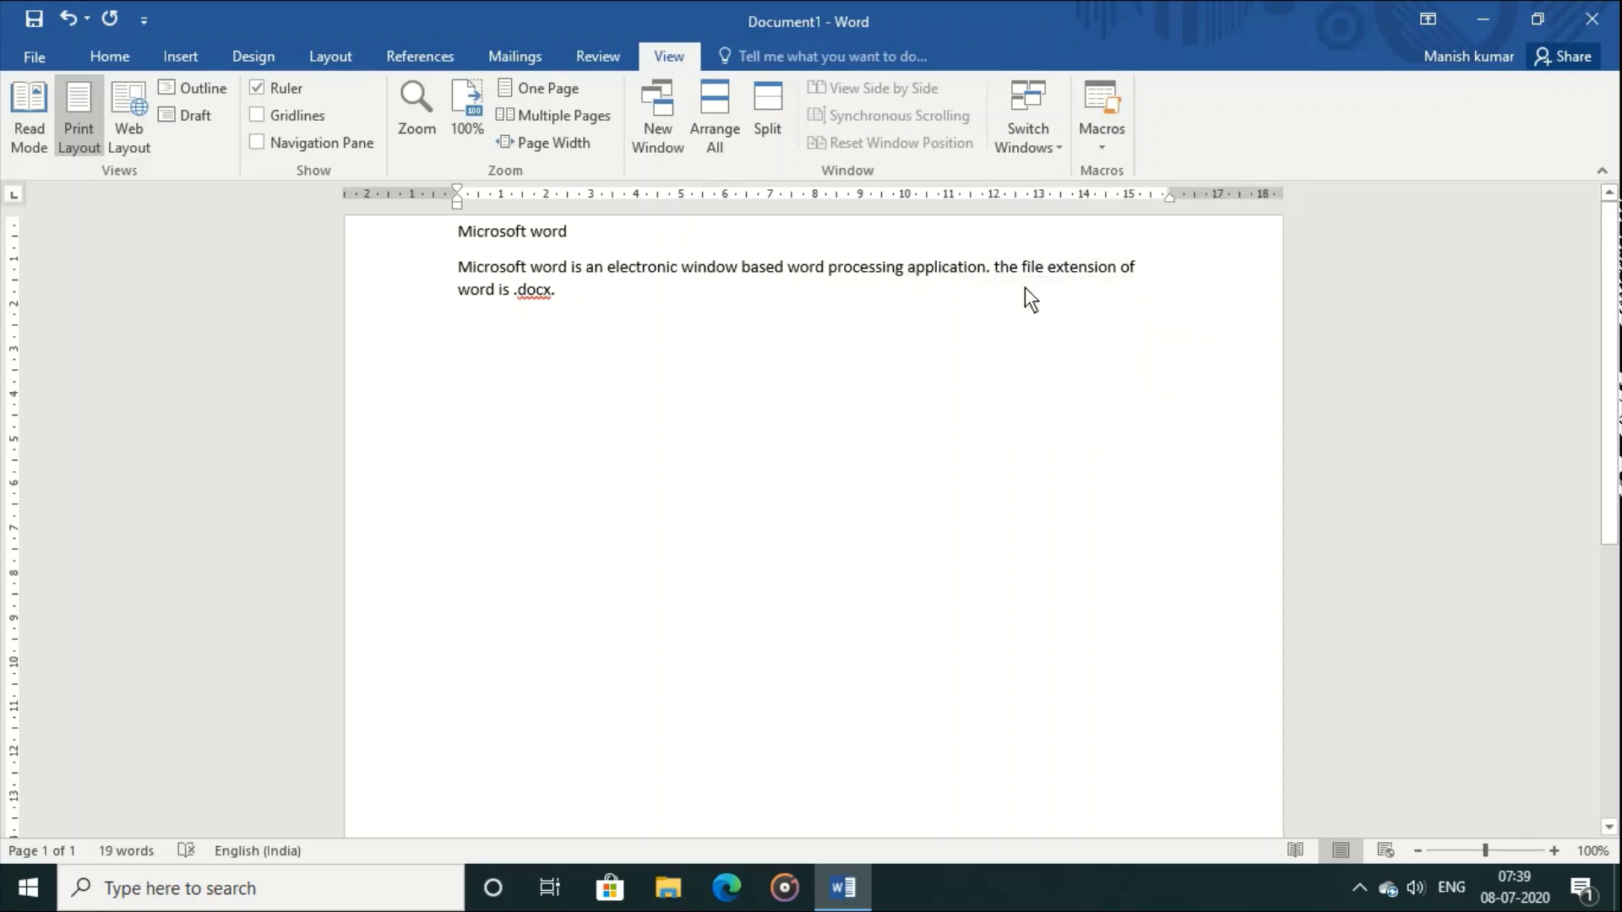
Step: Add .docx to the spelling dictionary so it stops being flagged
right_click(531, 294)
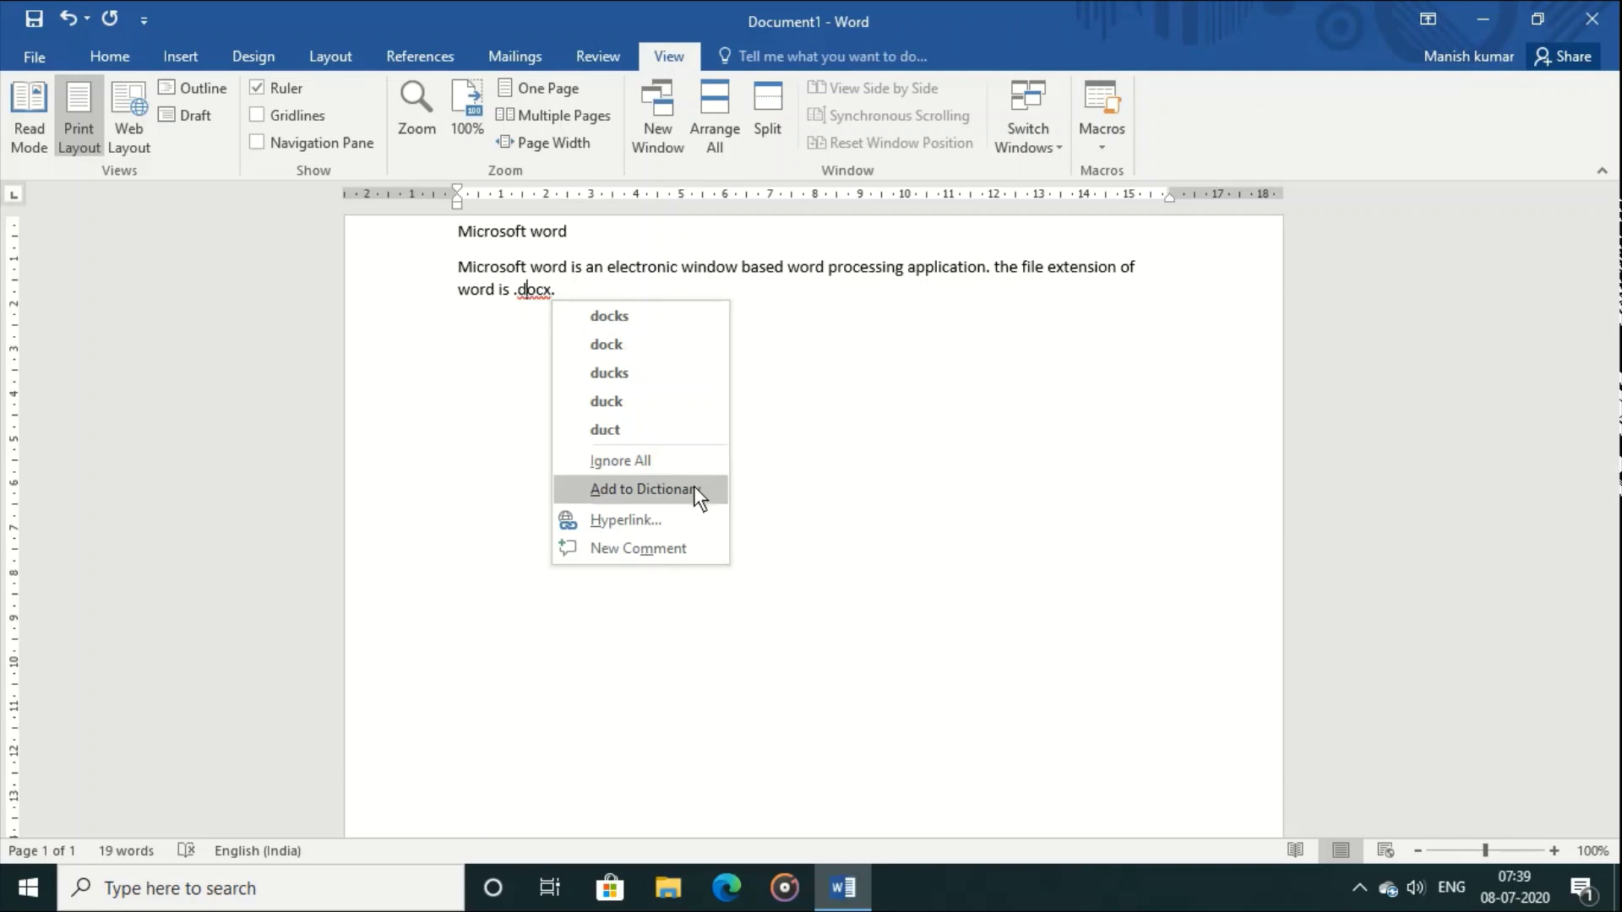
left_click(694, 488)
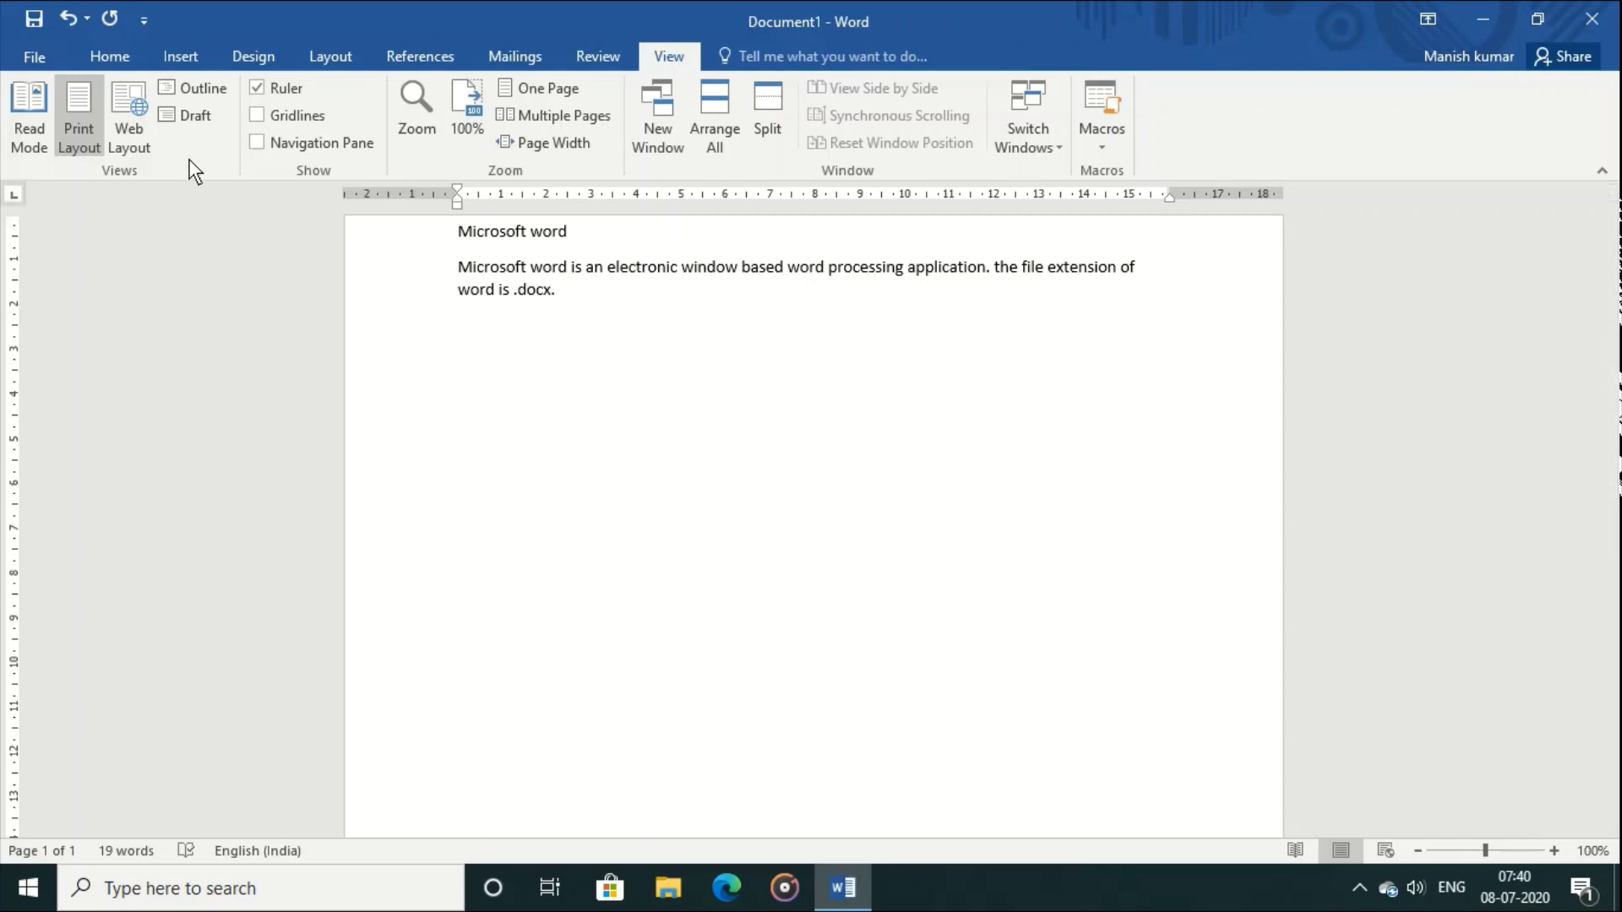
Step: Move the 'Microsoft word' title line below the paragraph
left_click(99, 44)
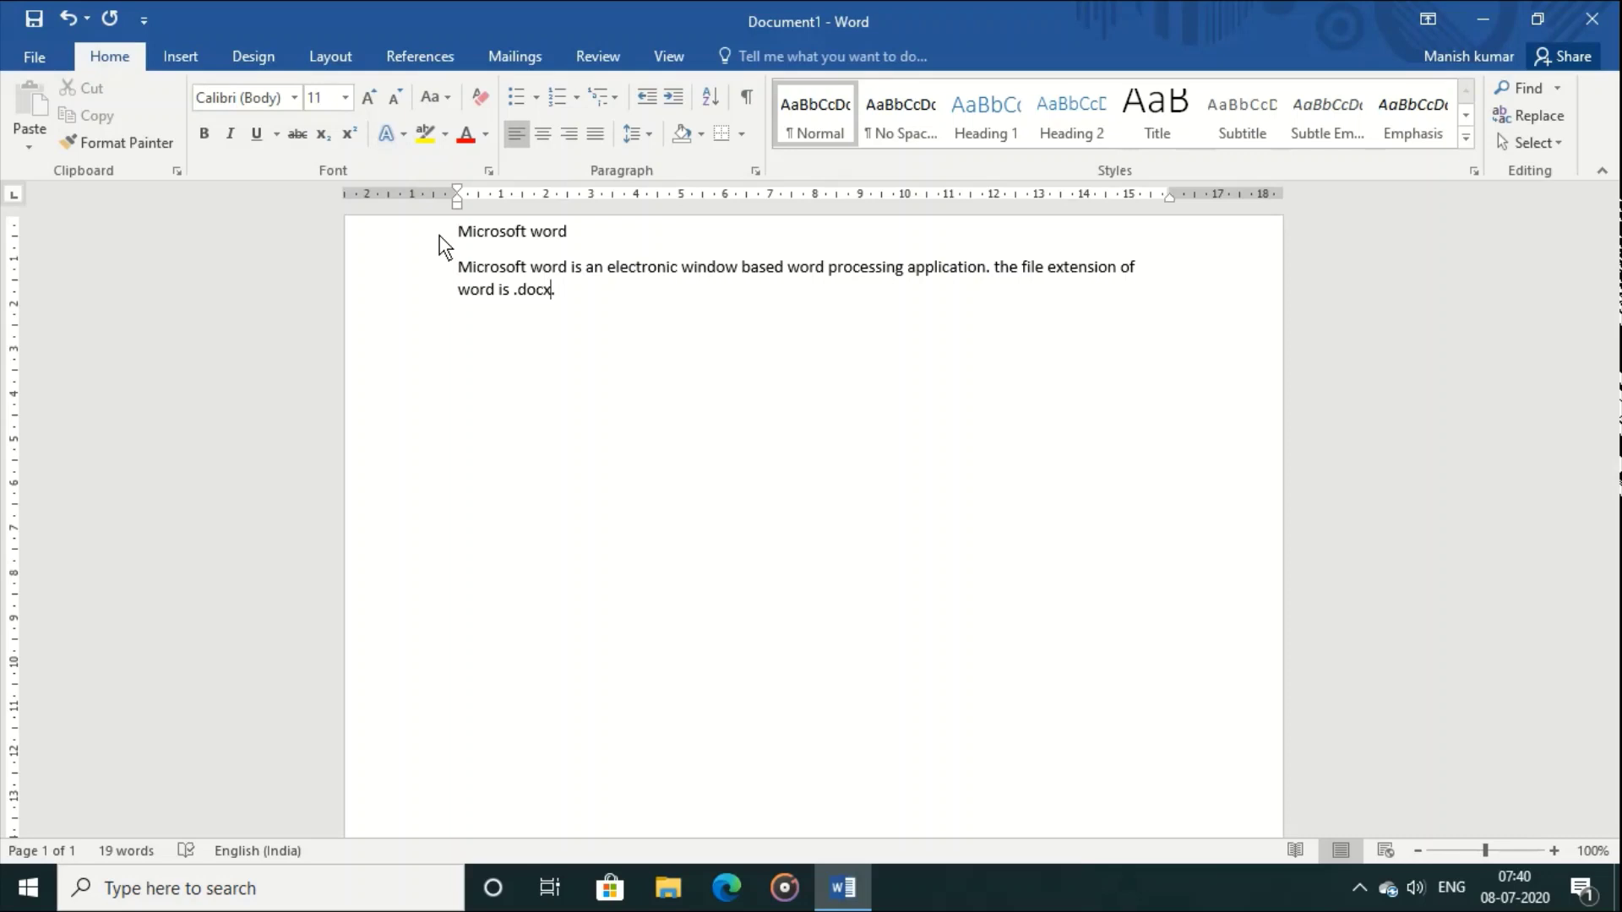
left_click_drag(453, 236, 580, 240)
key("ctrl+c")
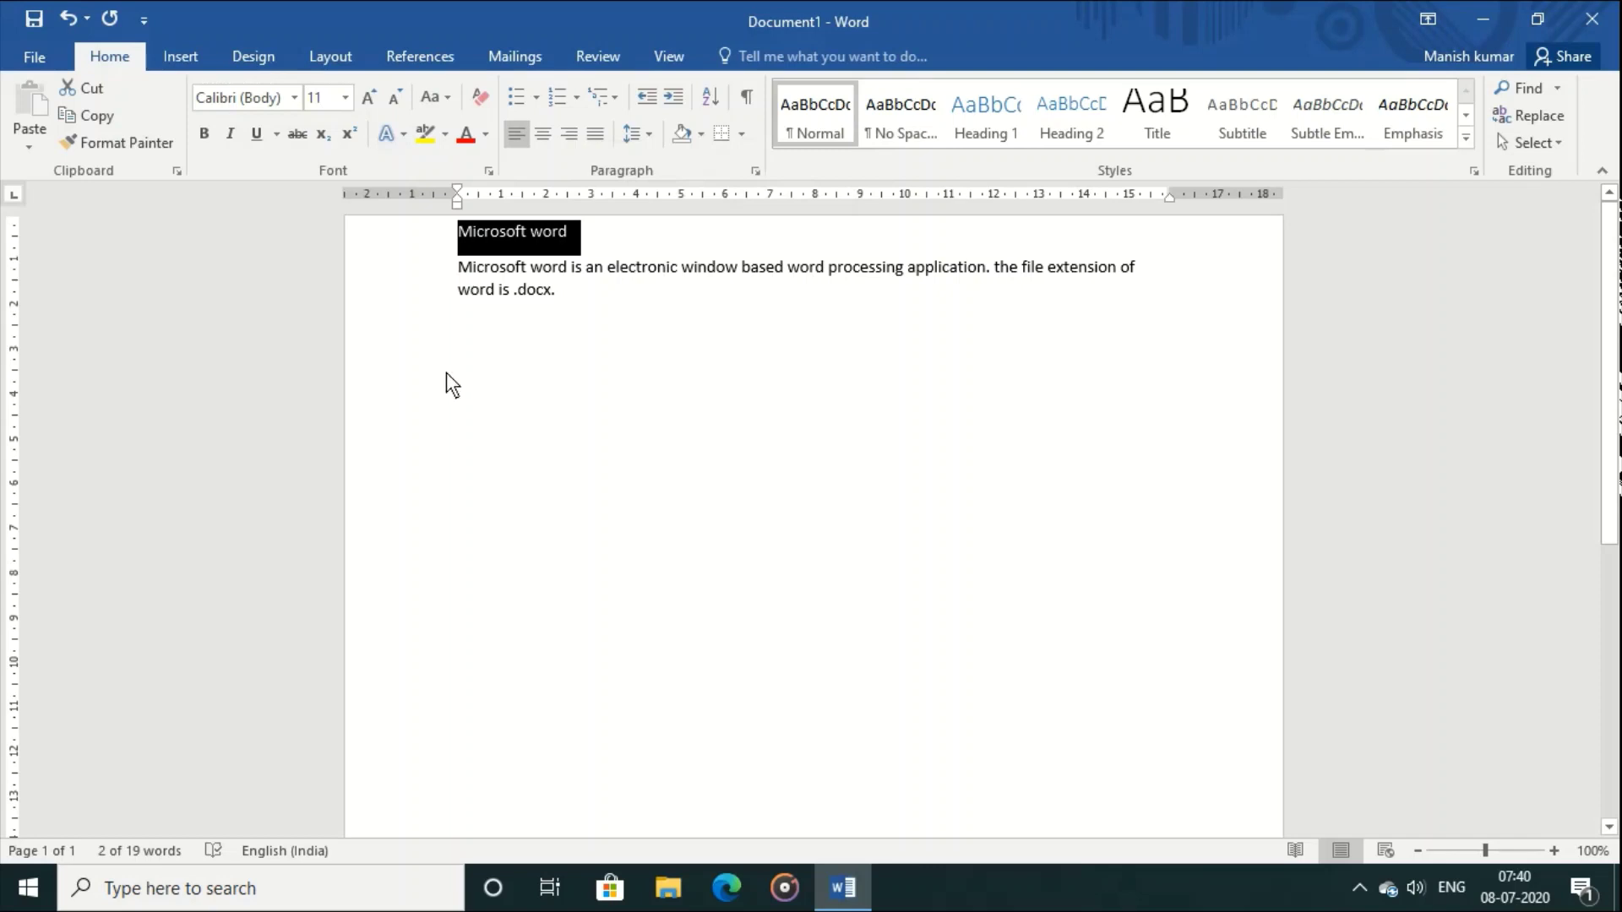
left_click(87, 87)
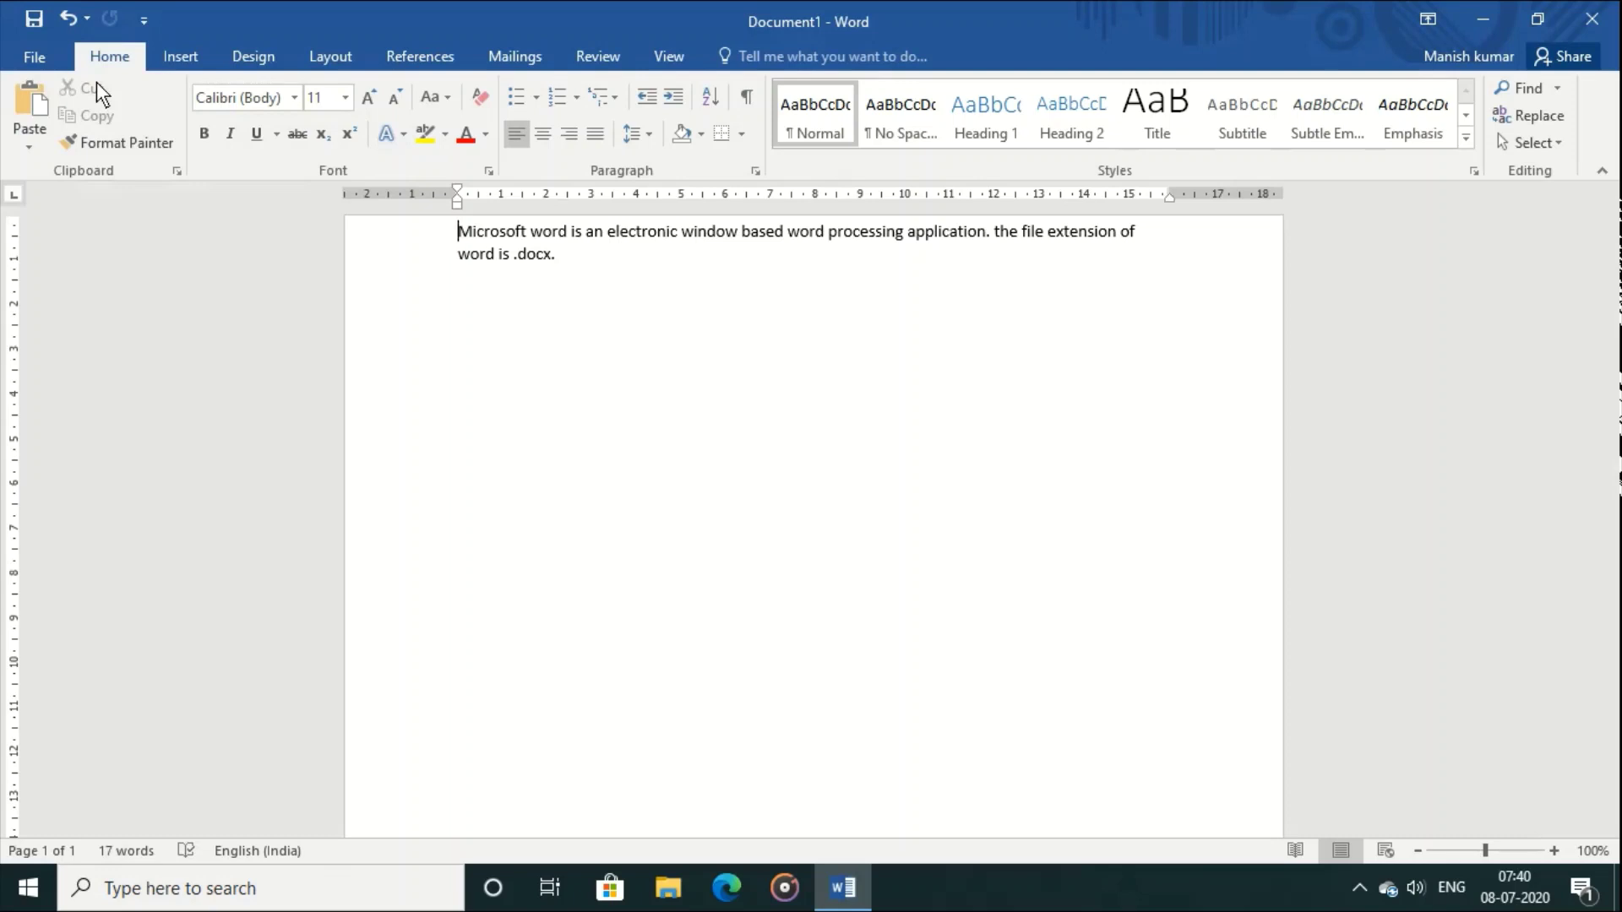
double_click(481, 294)
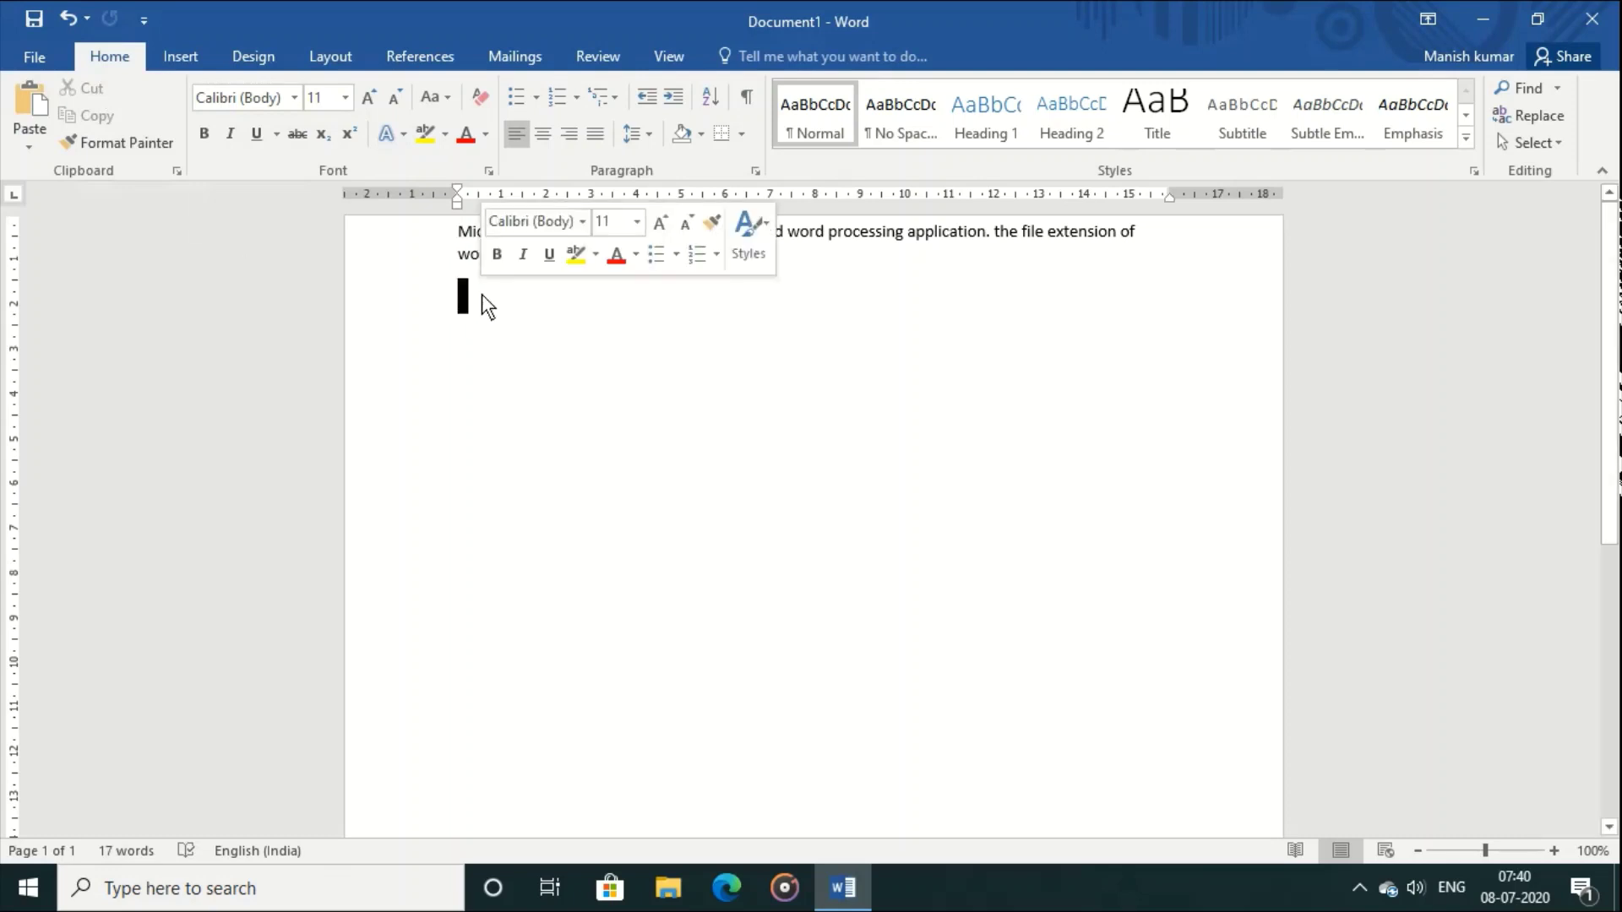
left_click(461, 296)
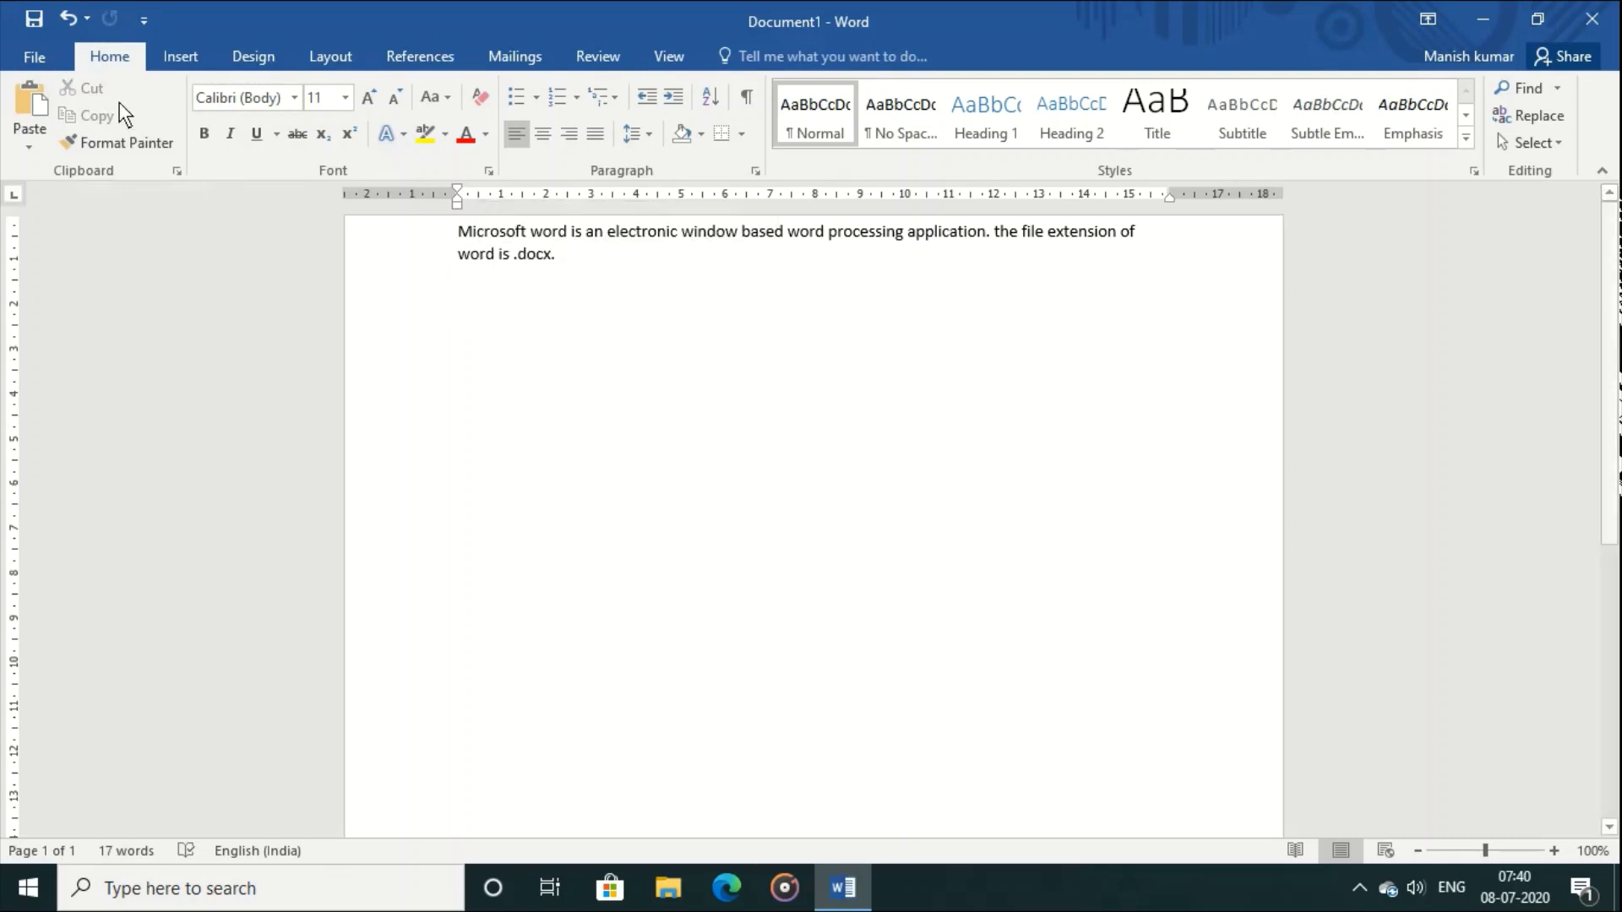
left_click(20, 94)
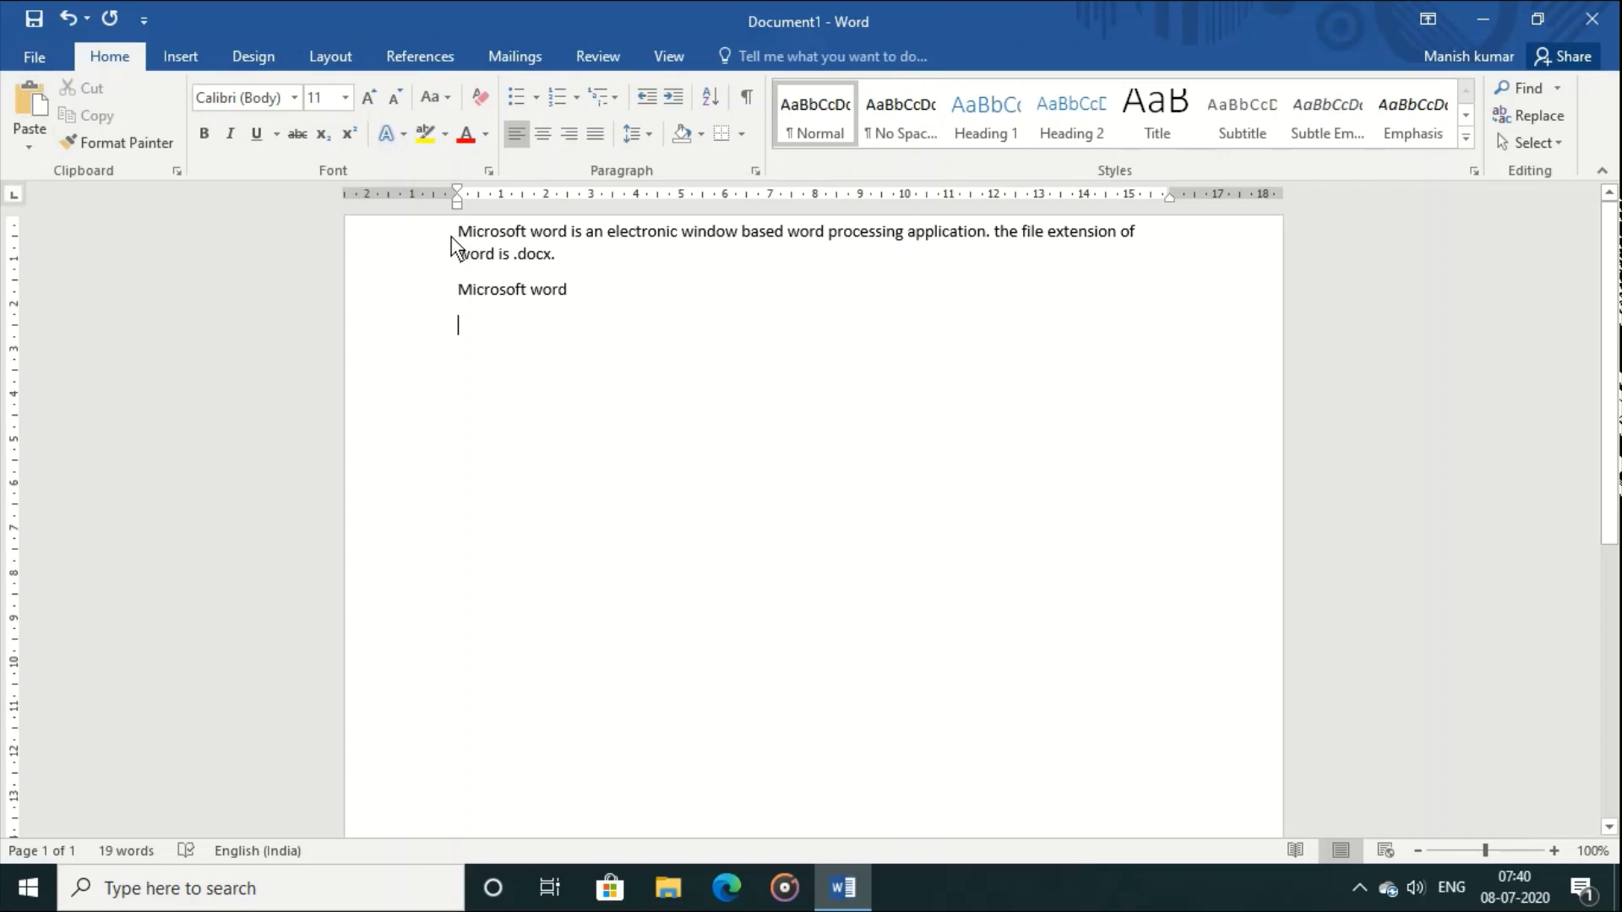
Step: Paste a copy of the .docx paragraph on the empty line below 'Microsoft word'
left_click_drag(454, 236, 571, 264)
key("ctrl+c")
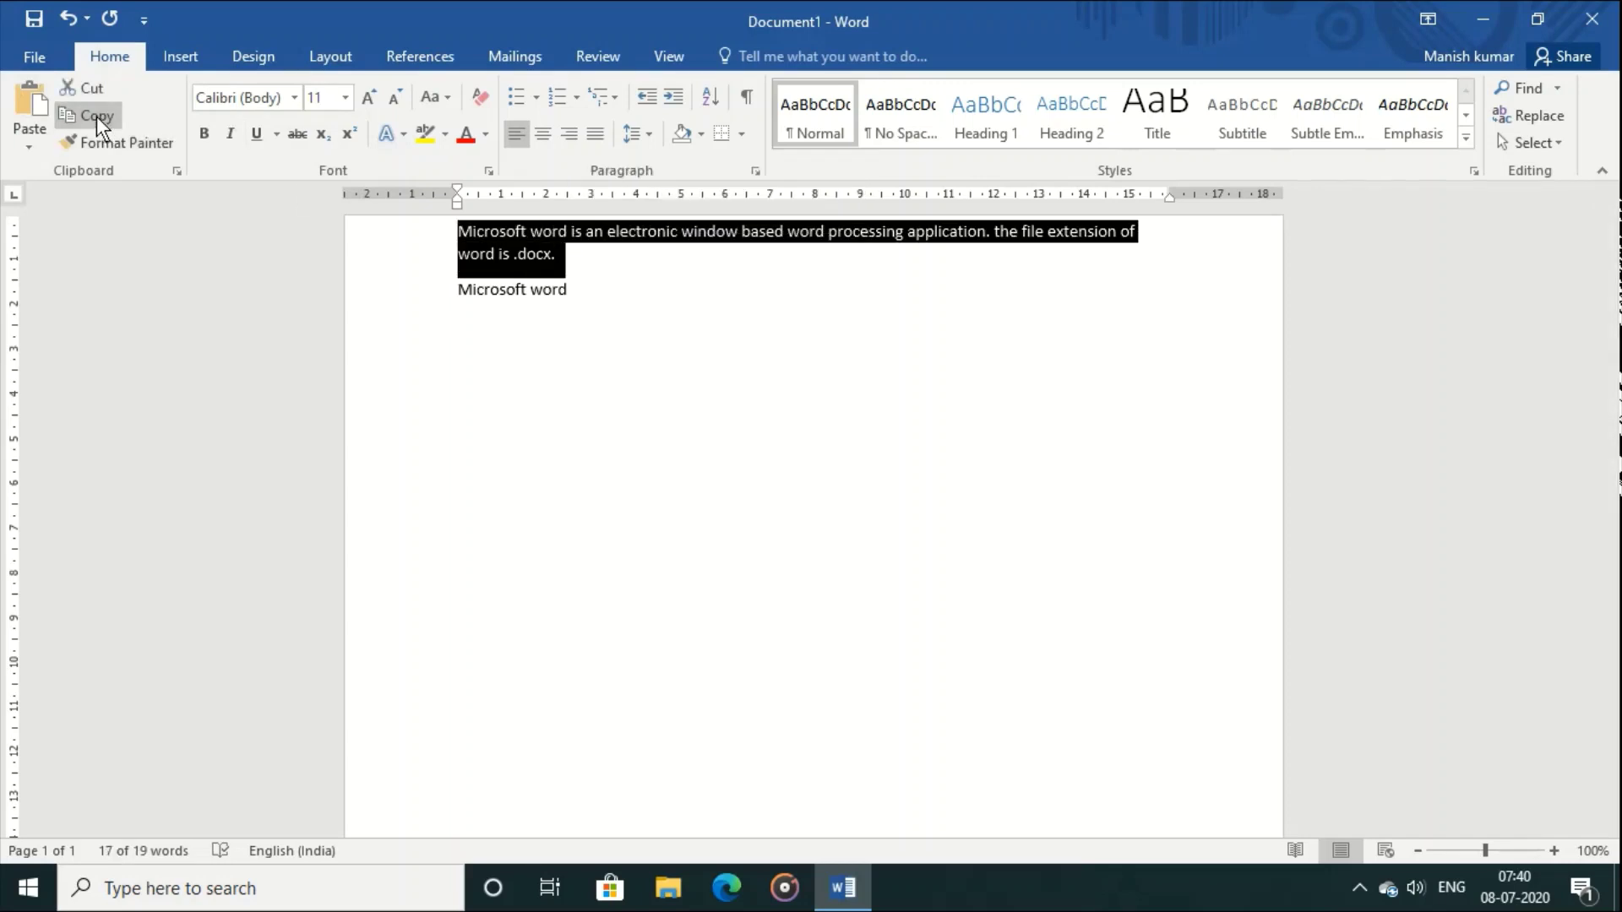
left_click(458, 321)
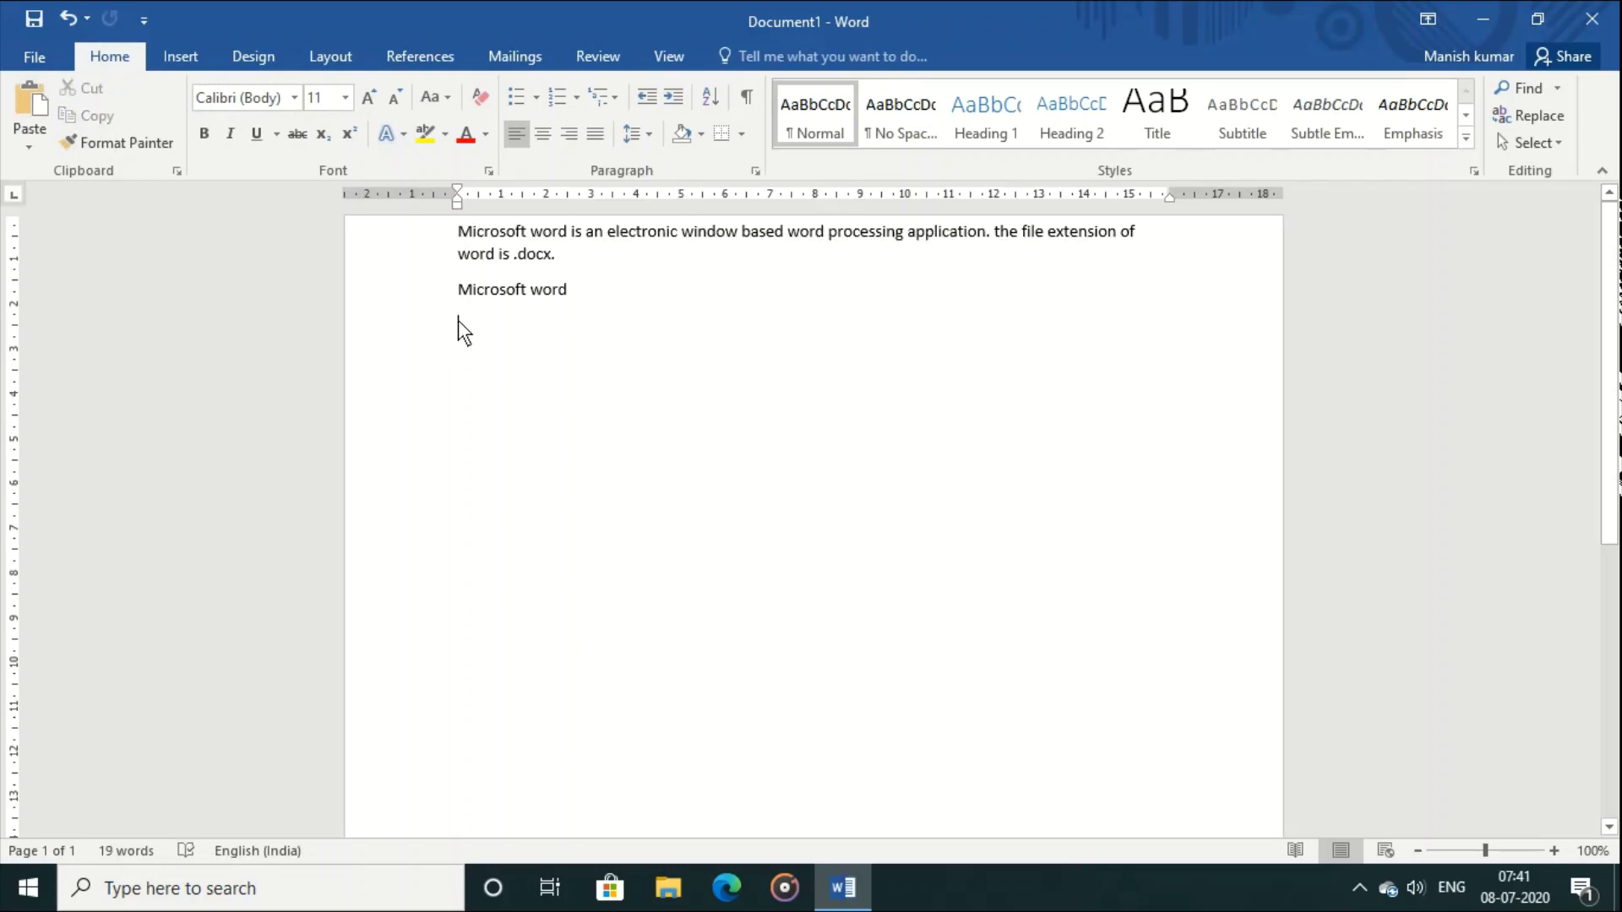
left_click(17, 105)
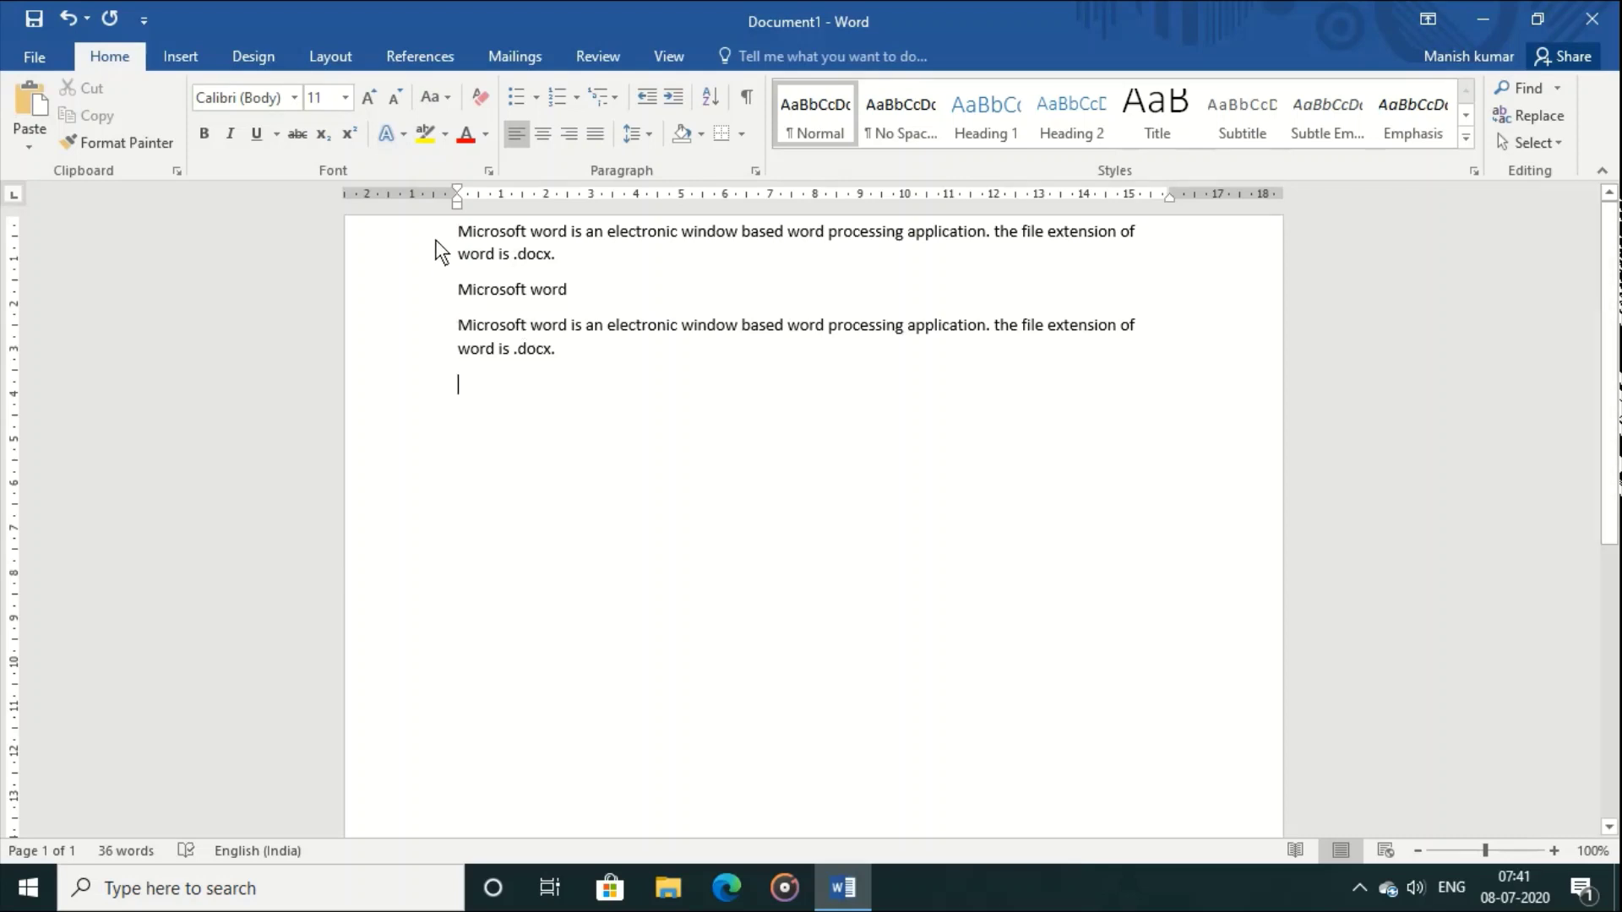
Step: Format the top .docx paragraph in Albertus Medium at 18 pt
left_click_drag(436, 239, 453, 265)
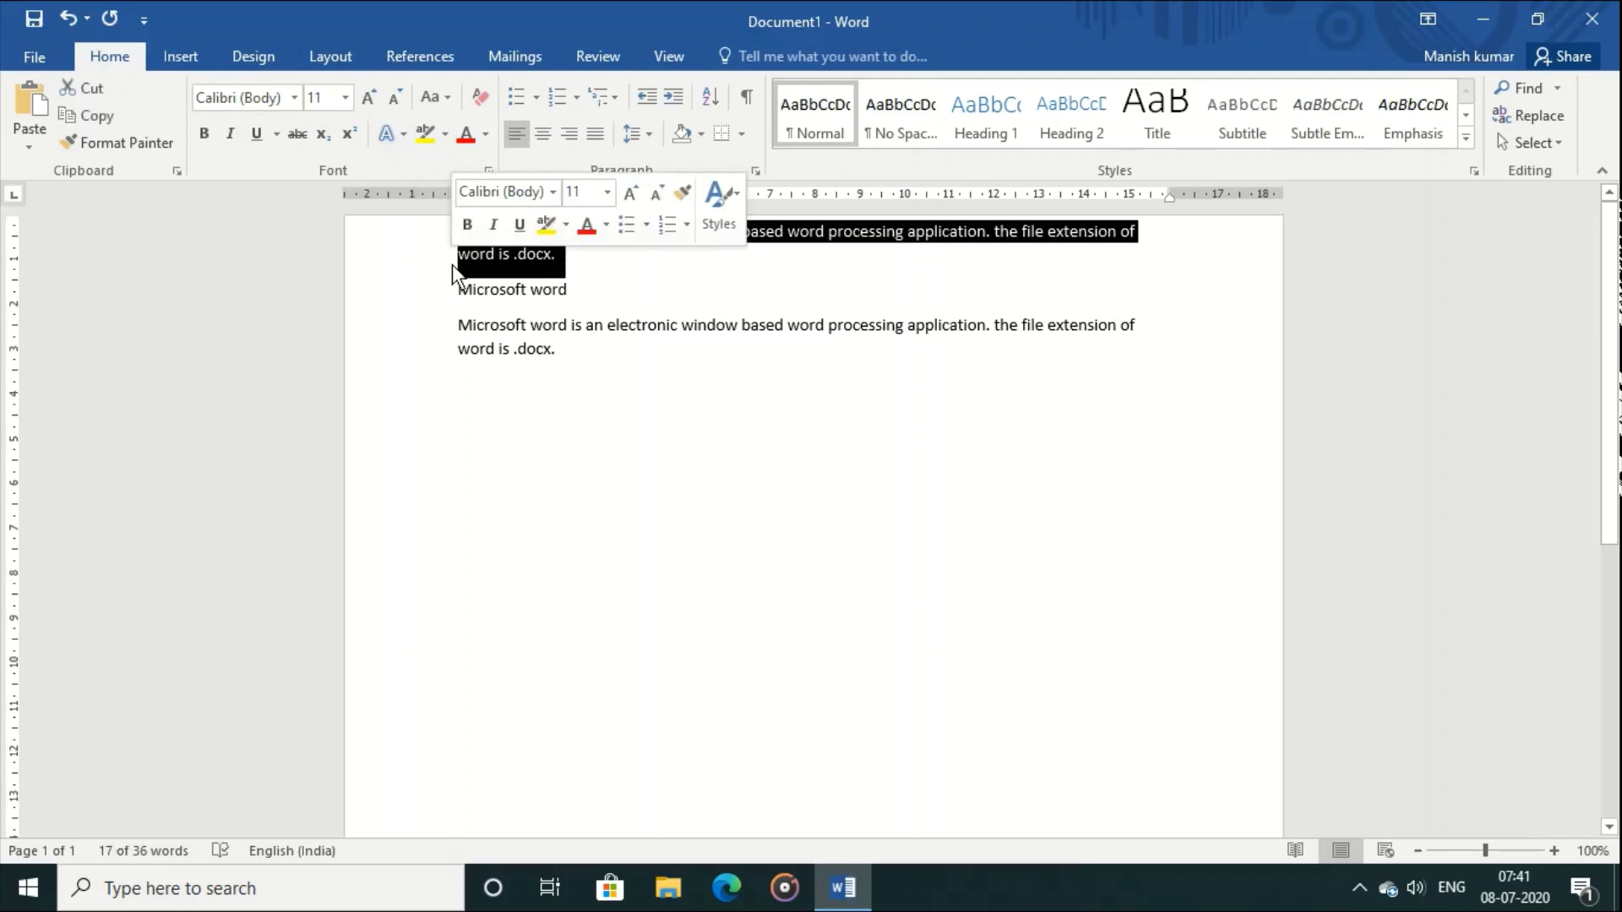
left_click(294, 102)
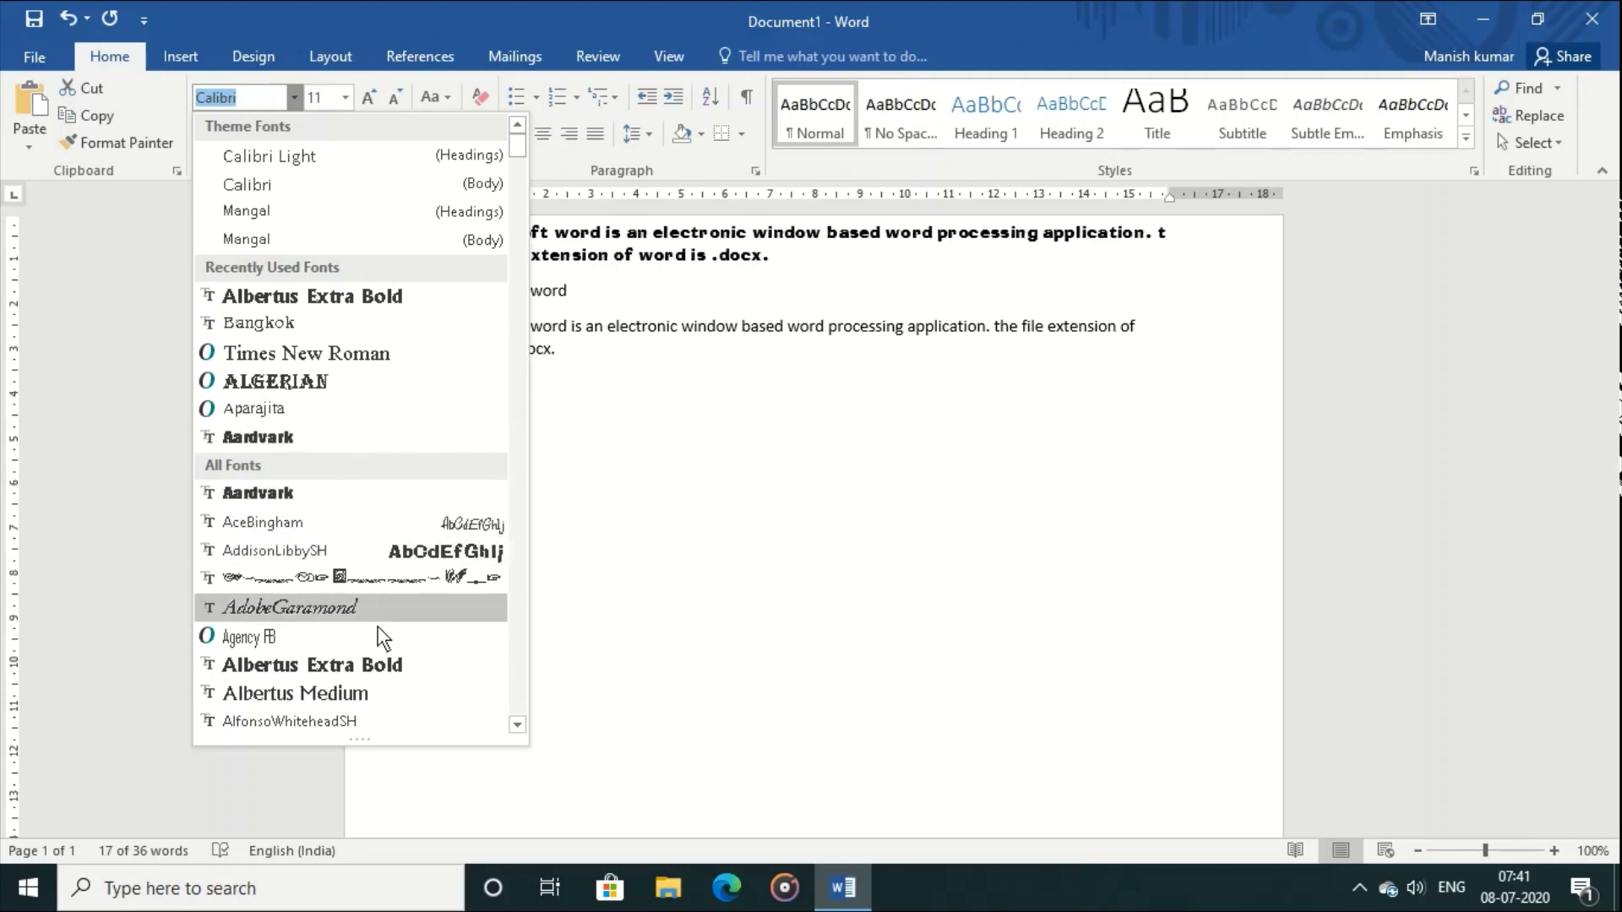
left_click(396, 688)
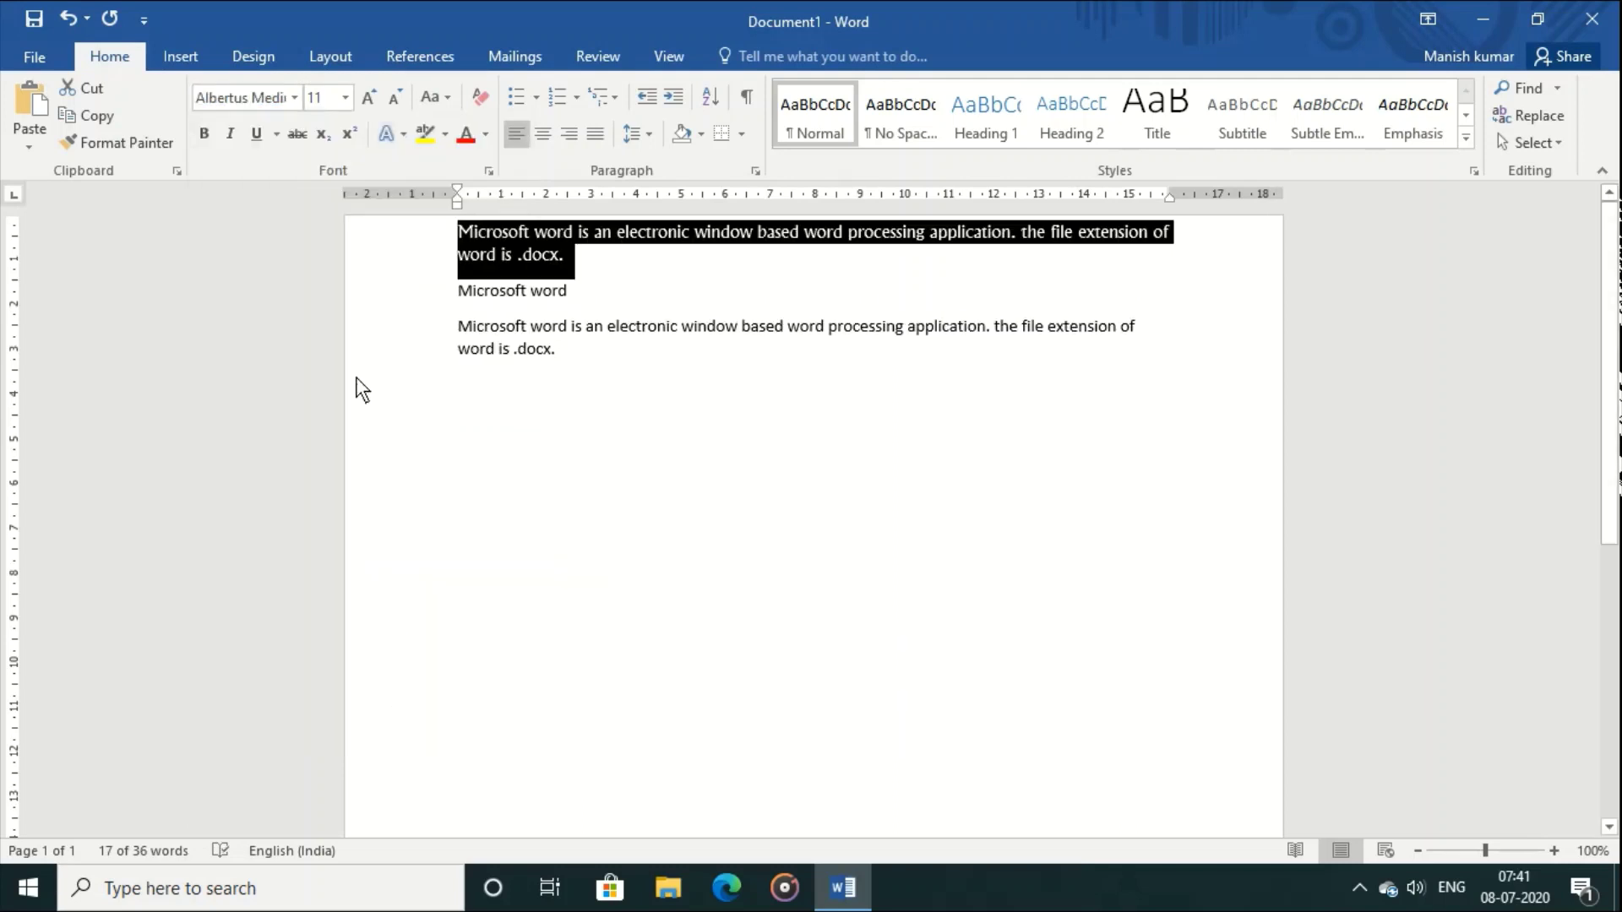
left_click(346, 99)
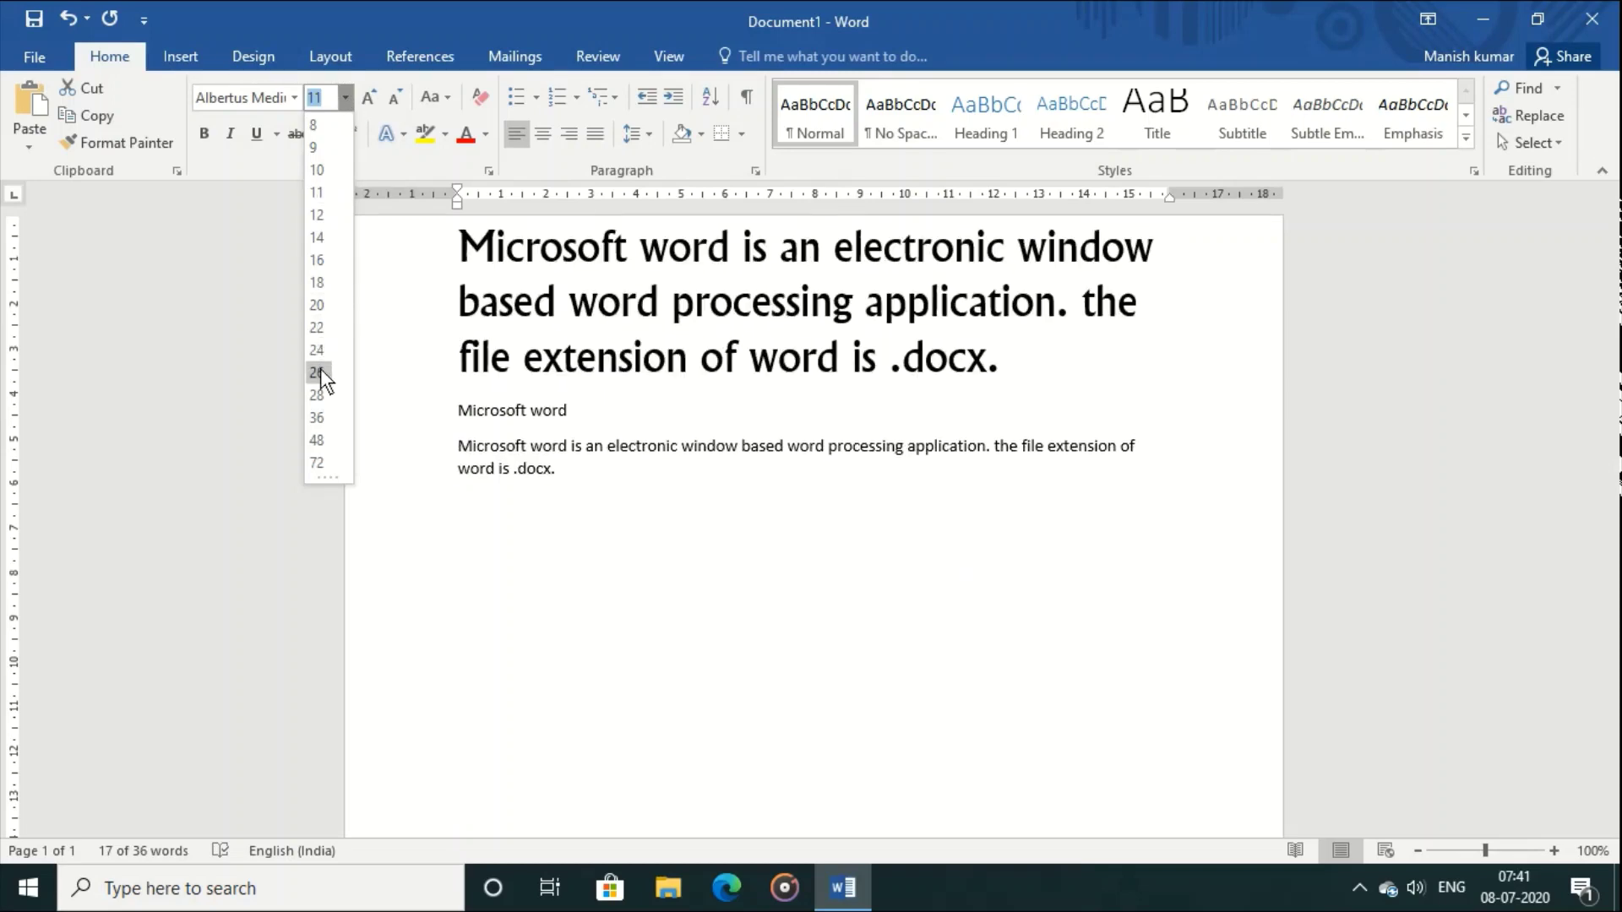
left_click(321, 279)
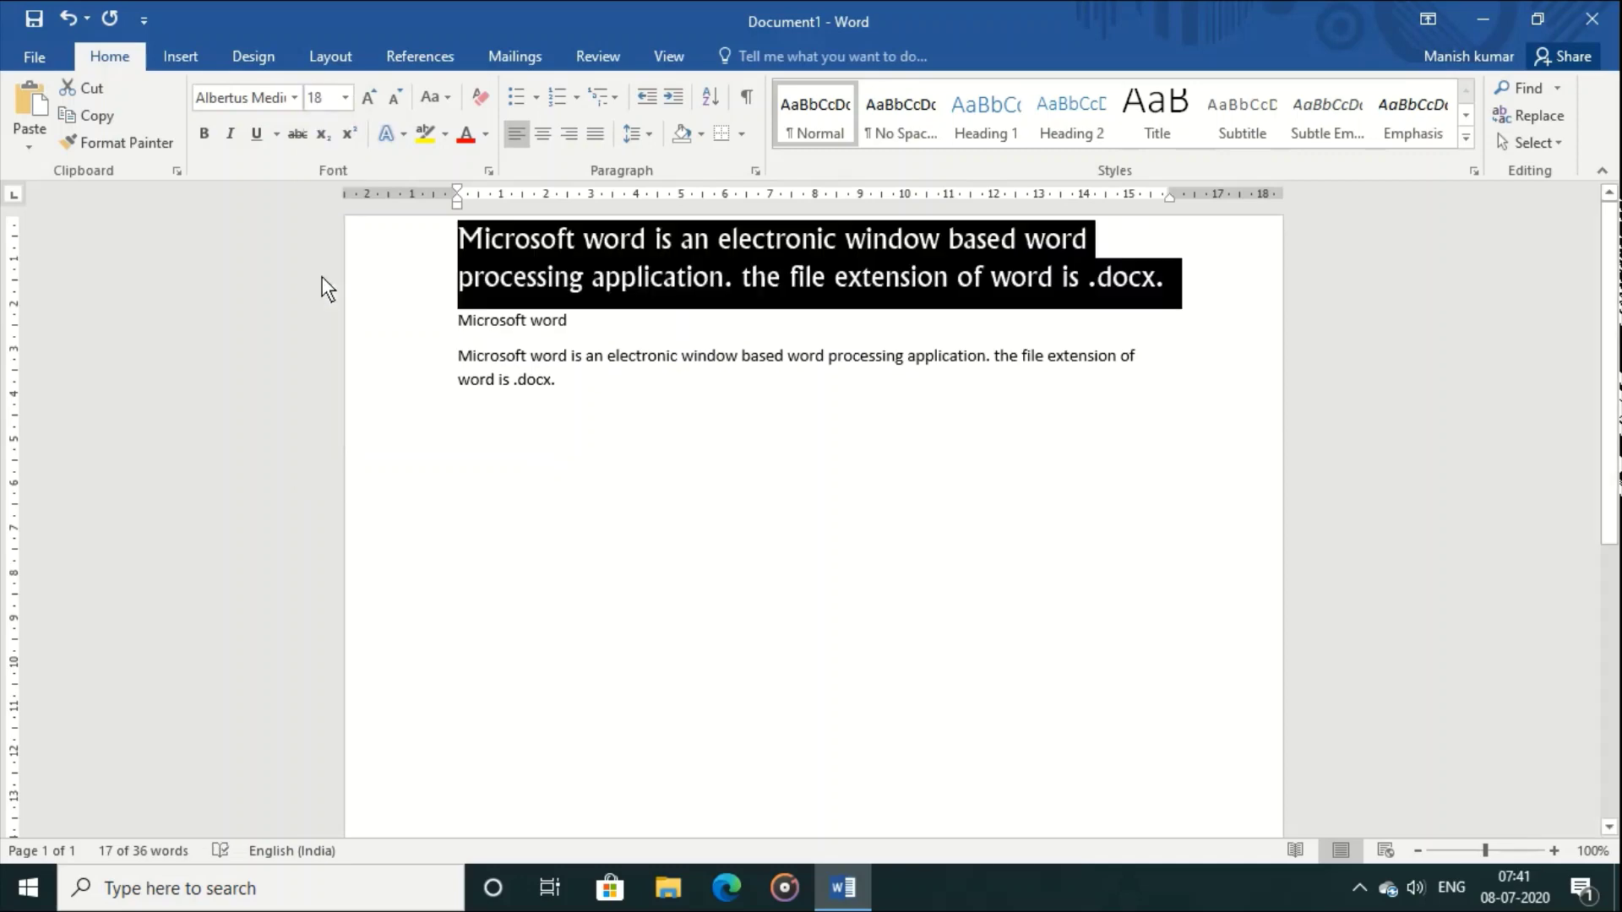
left_click(616, 490)
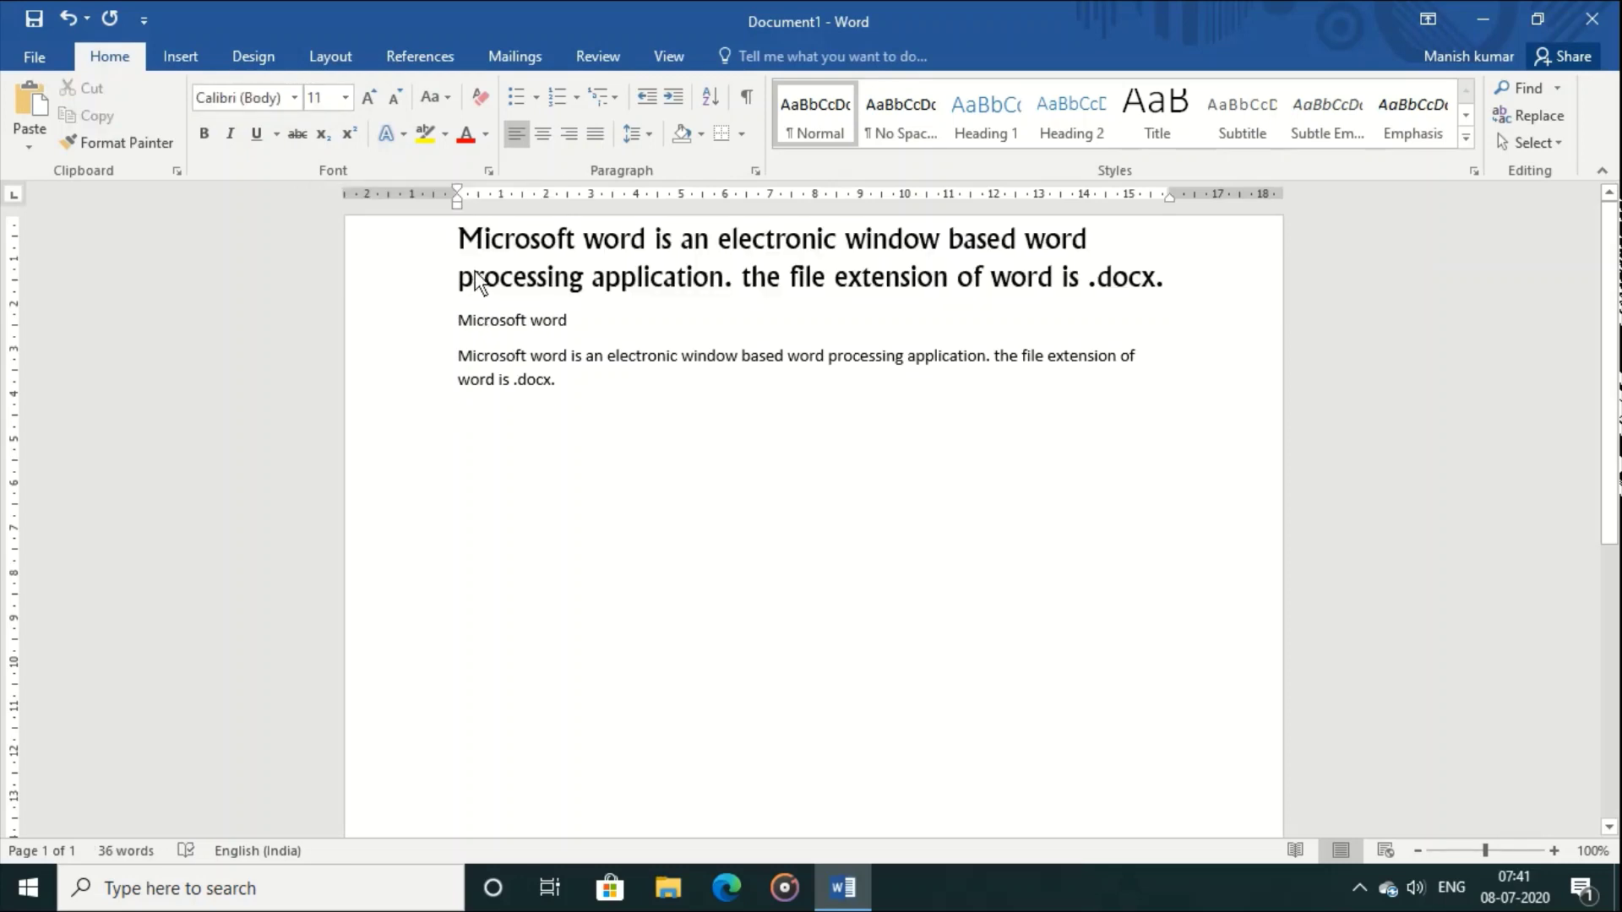
left_click(557, 390)
Step: Make the word 'Microsoft' bold in the first paragraph
left_click_drag(459, 239, 575, 241)
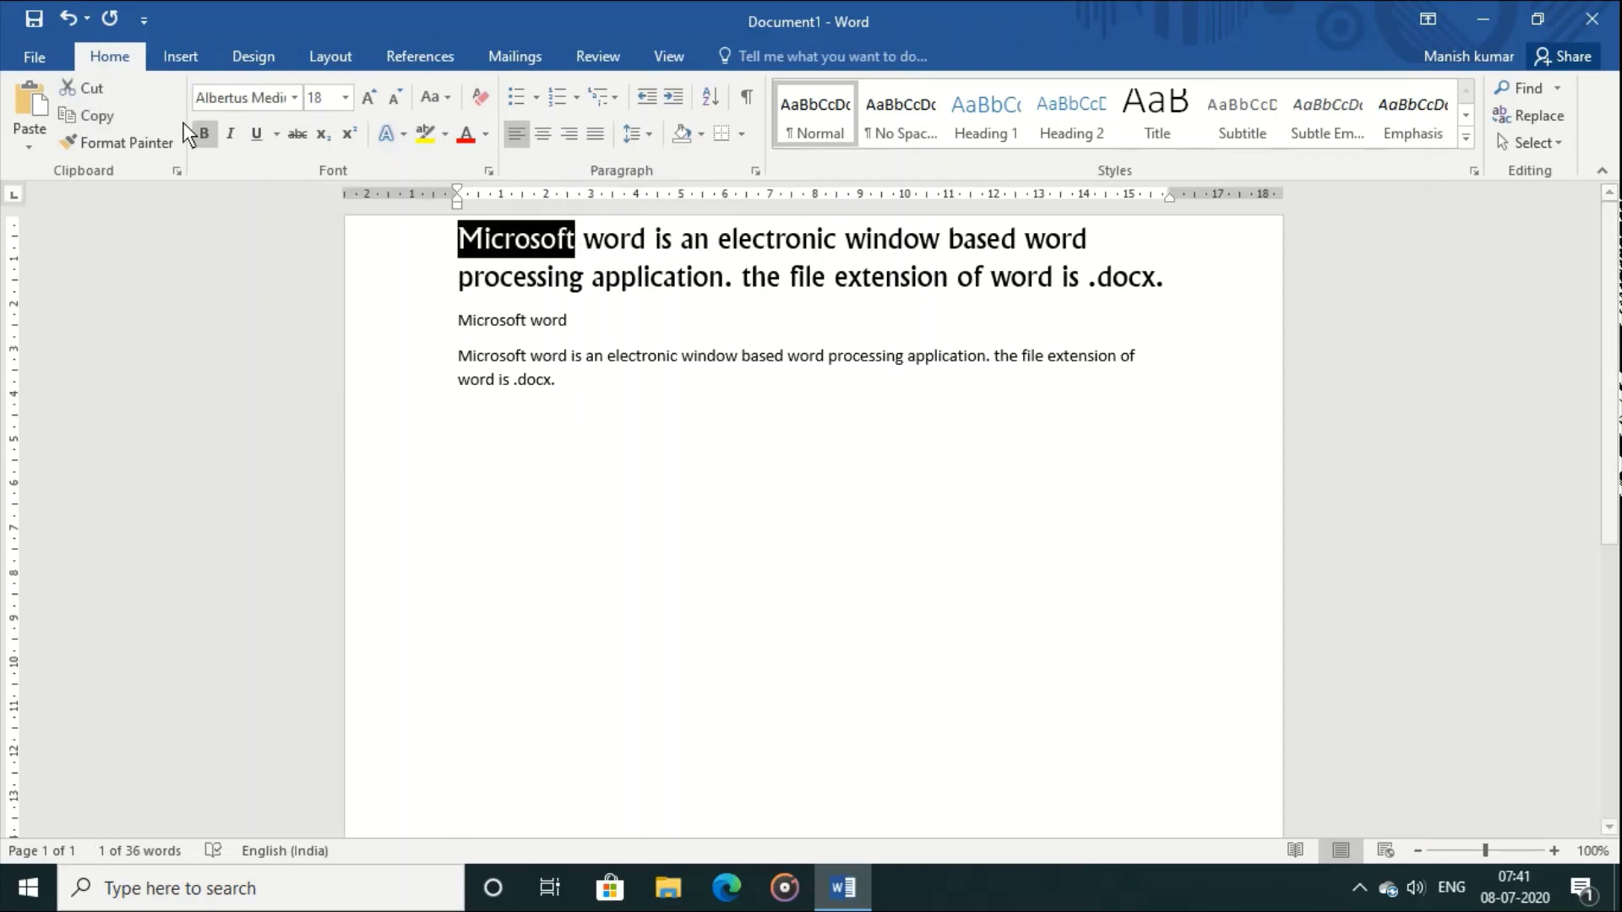
left_click(203, 135)
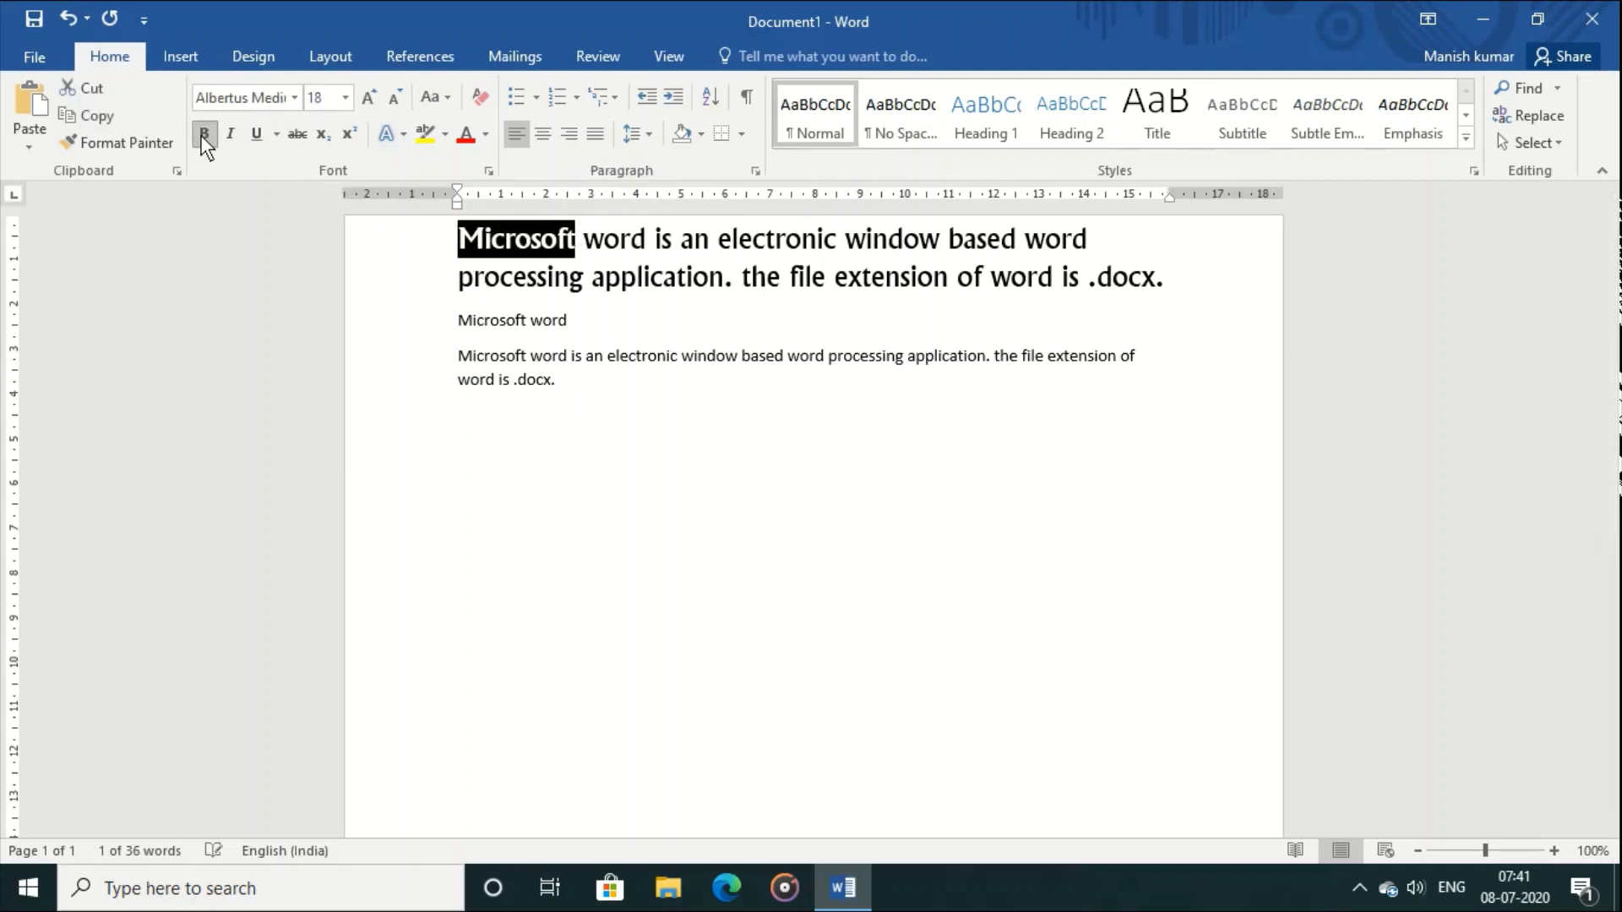
left_click(622, 428)
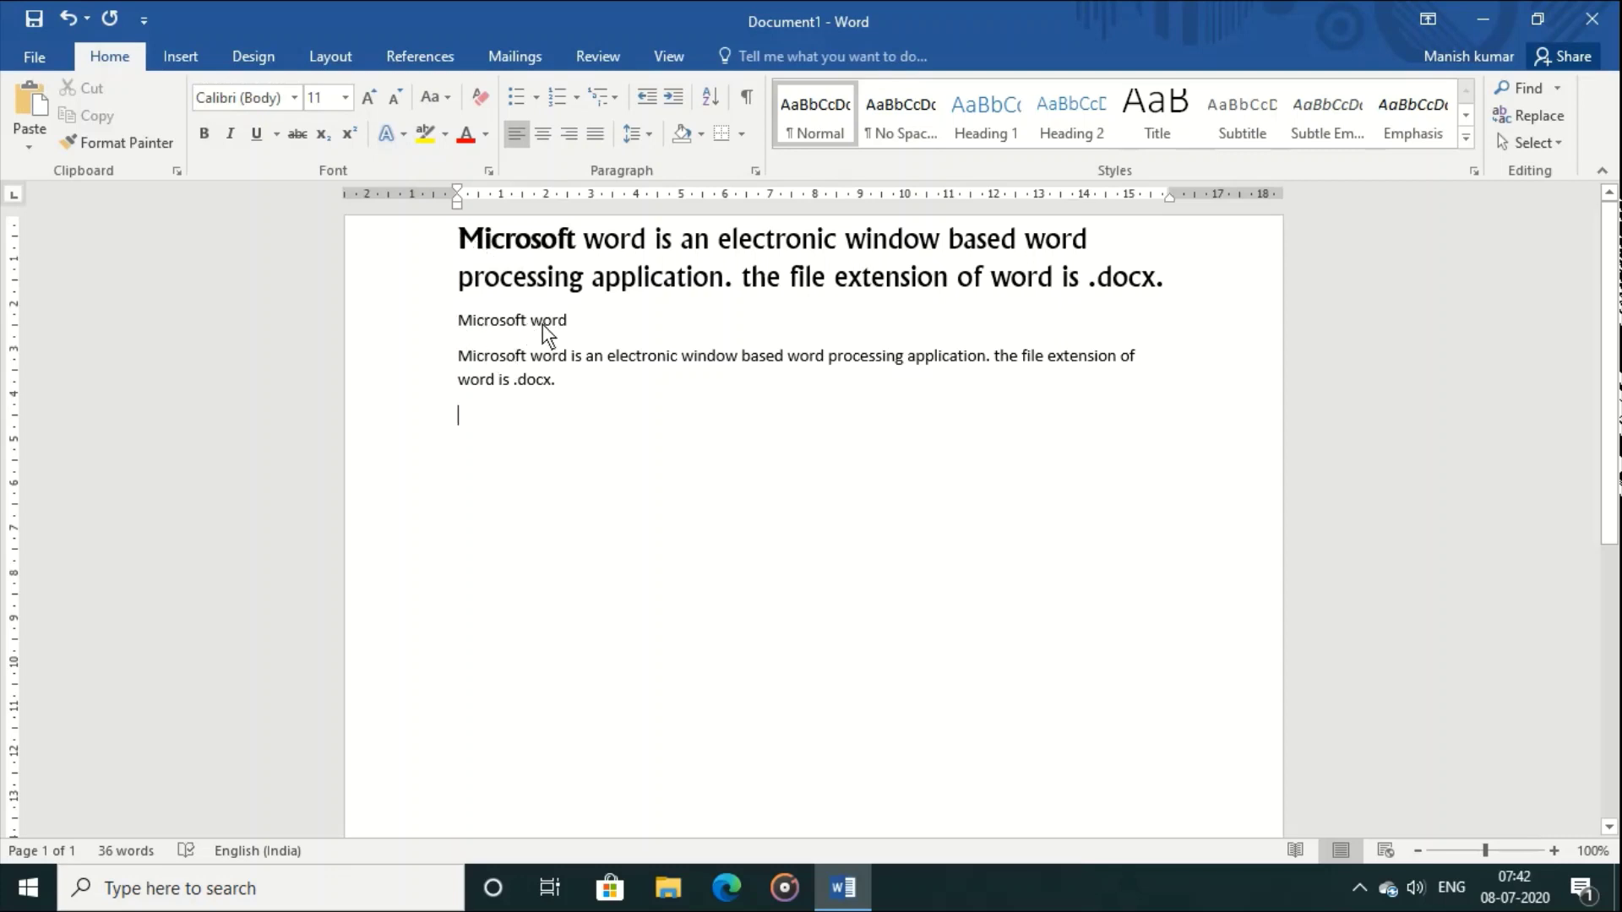
Step: Copy the first paragraph's formatting onto the 'Microsoft word' line with Format Painter
left_click(470, 240)
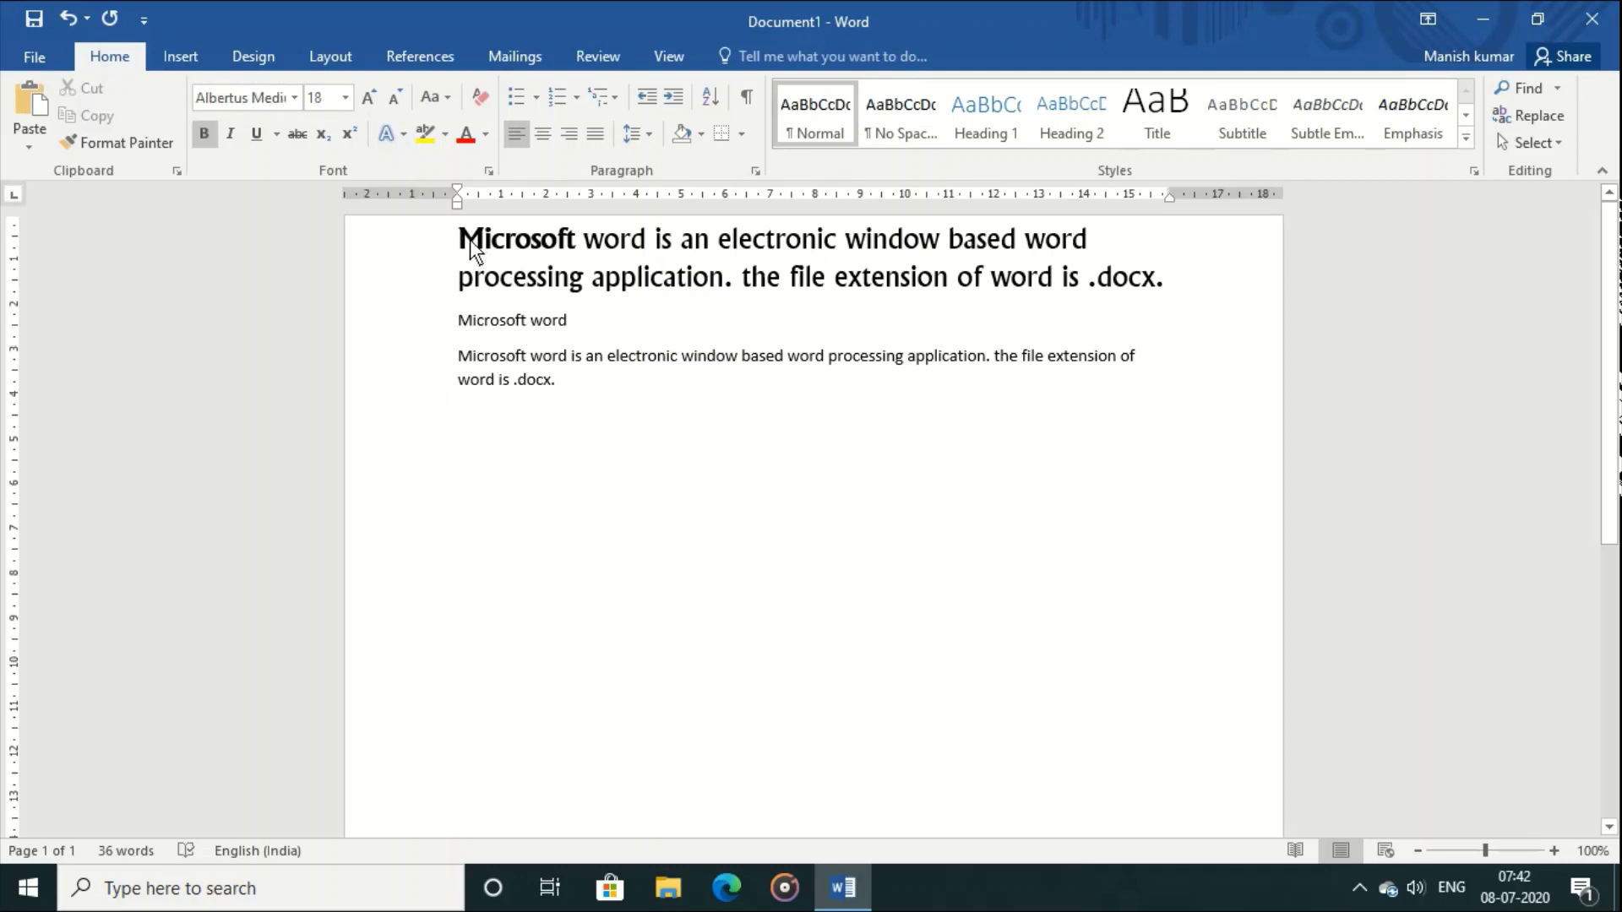
left_click(137, 149)
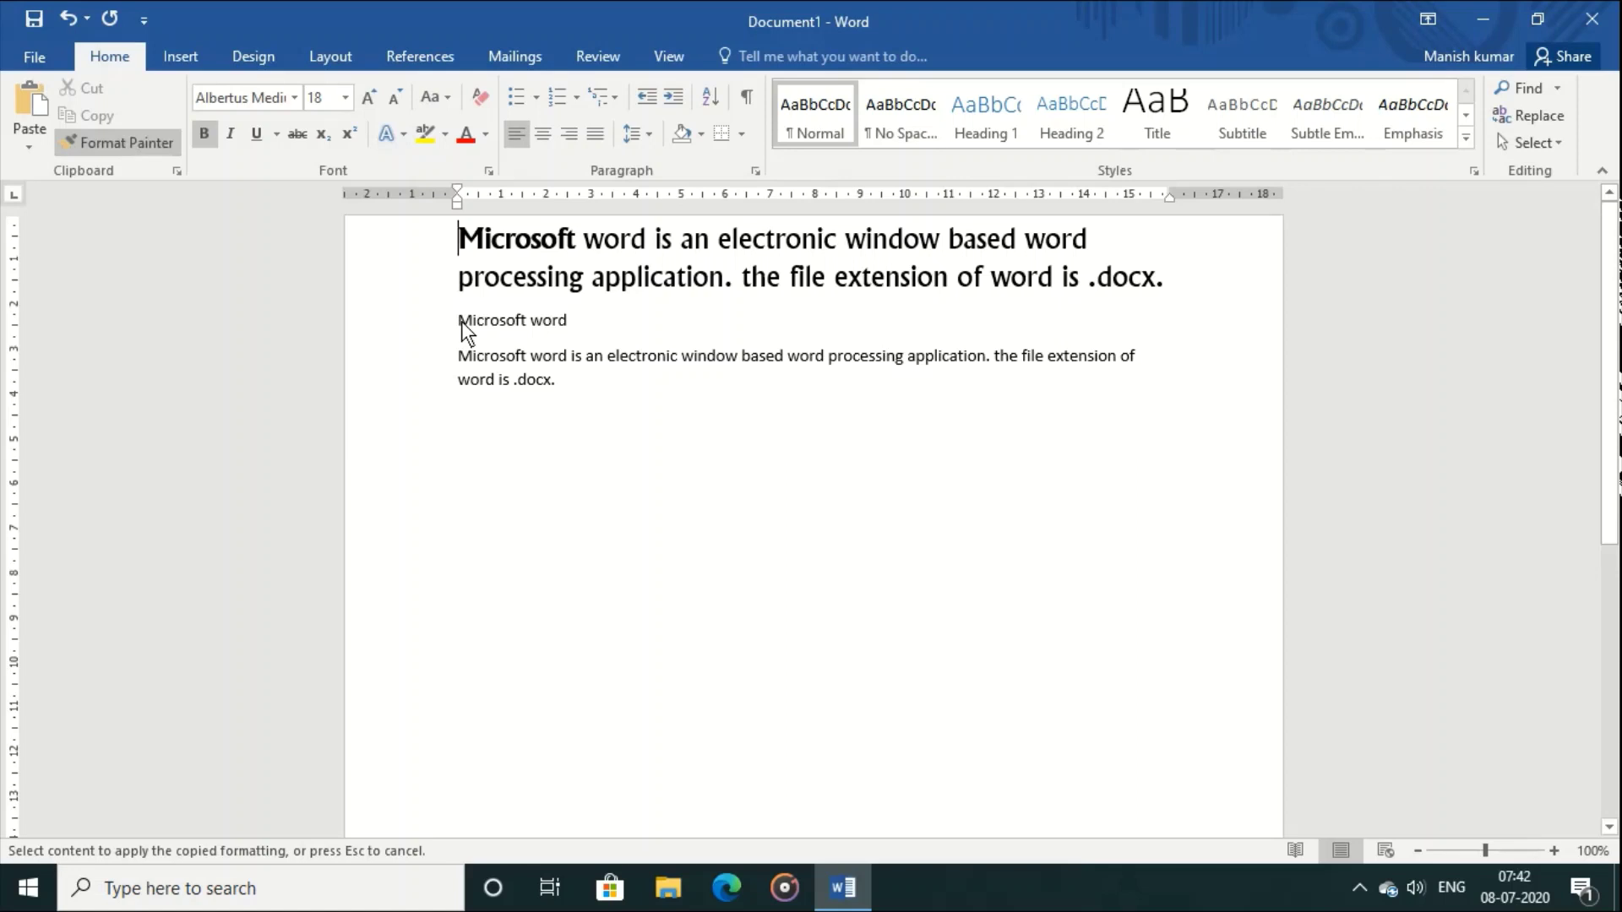
left_click_drag(458, 322, 608, 321)
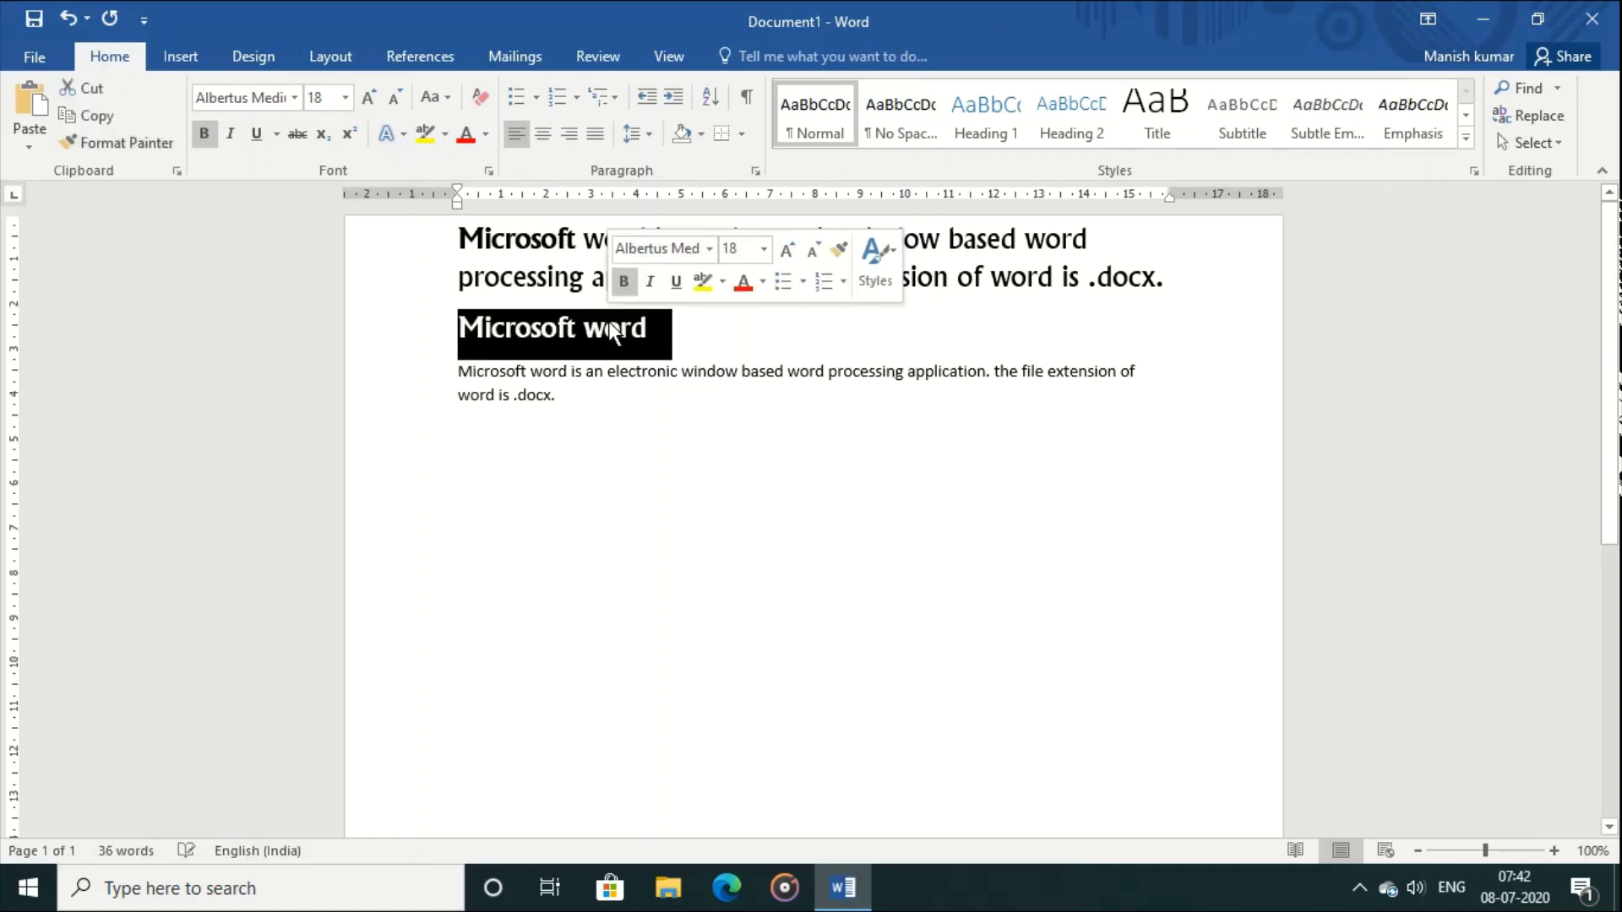
left_click(684, 458)
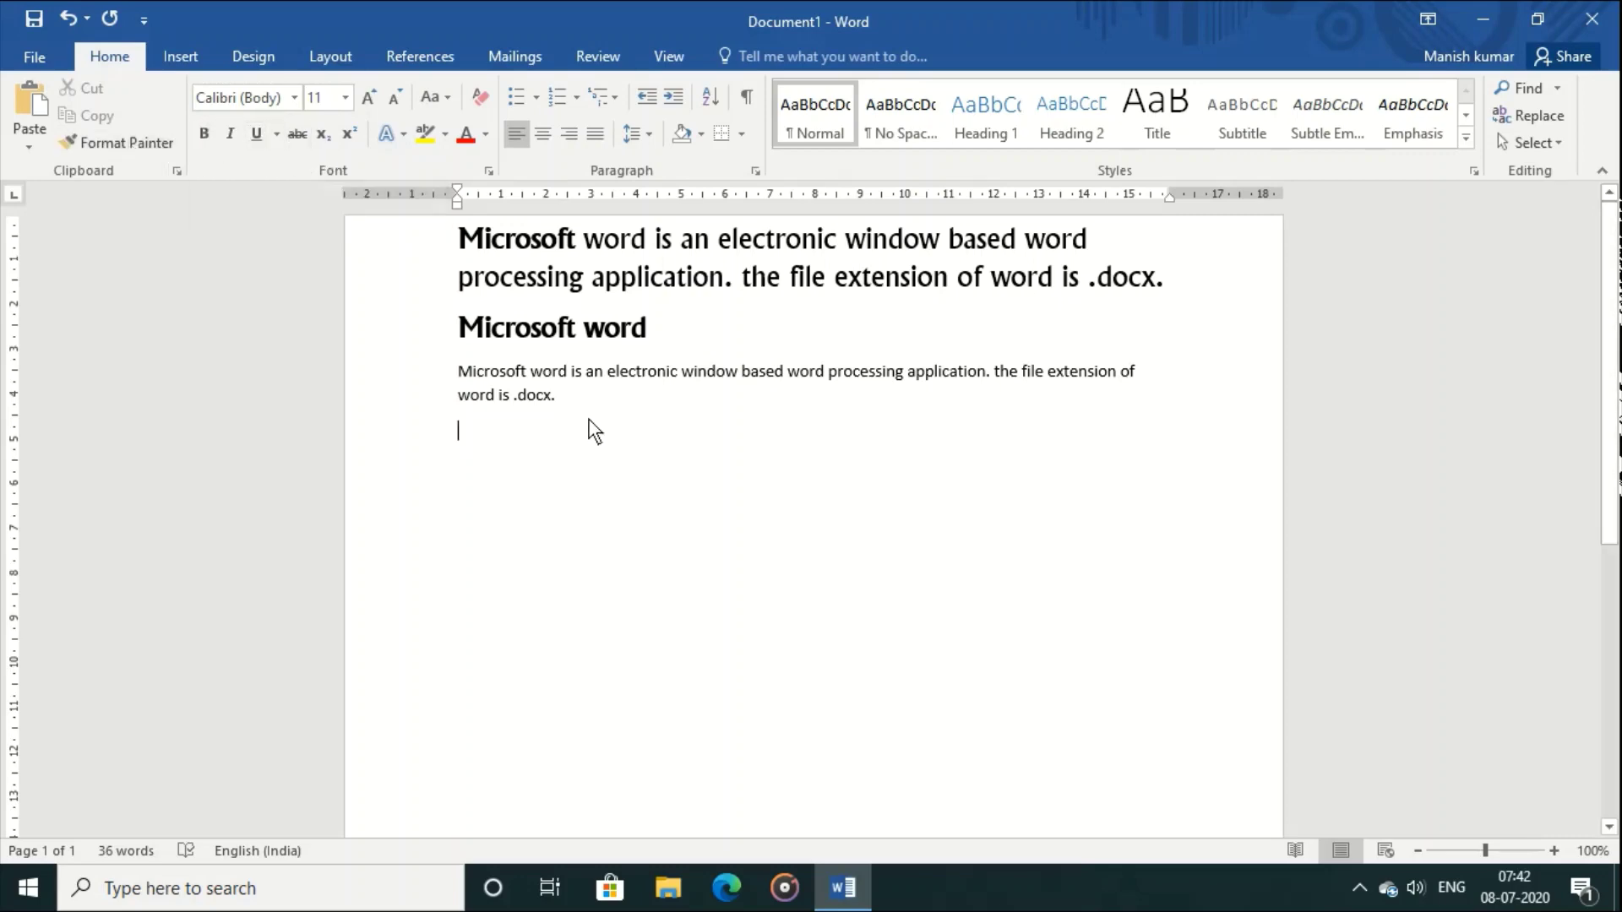
Step: Try bold, italic and underline on the last paragraph, then give it a dash-dot underline
left_click_drag(454, 375, 572, 392)
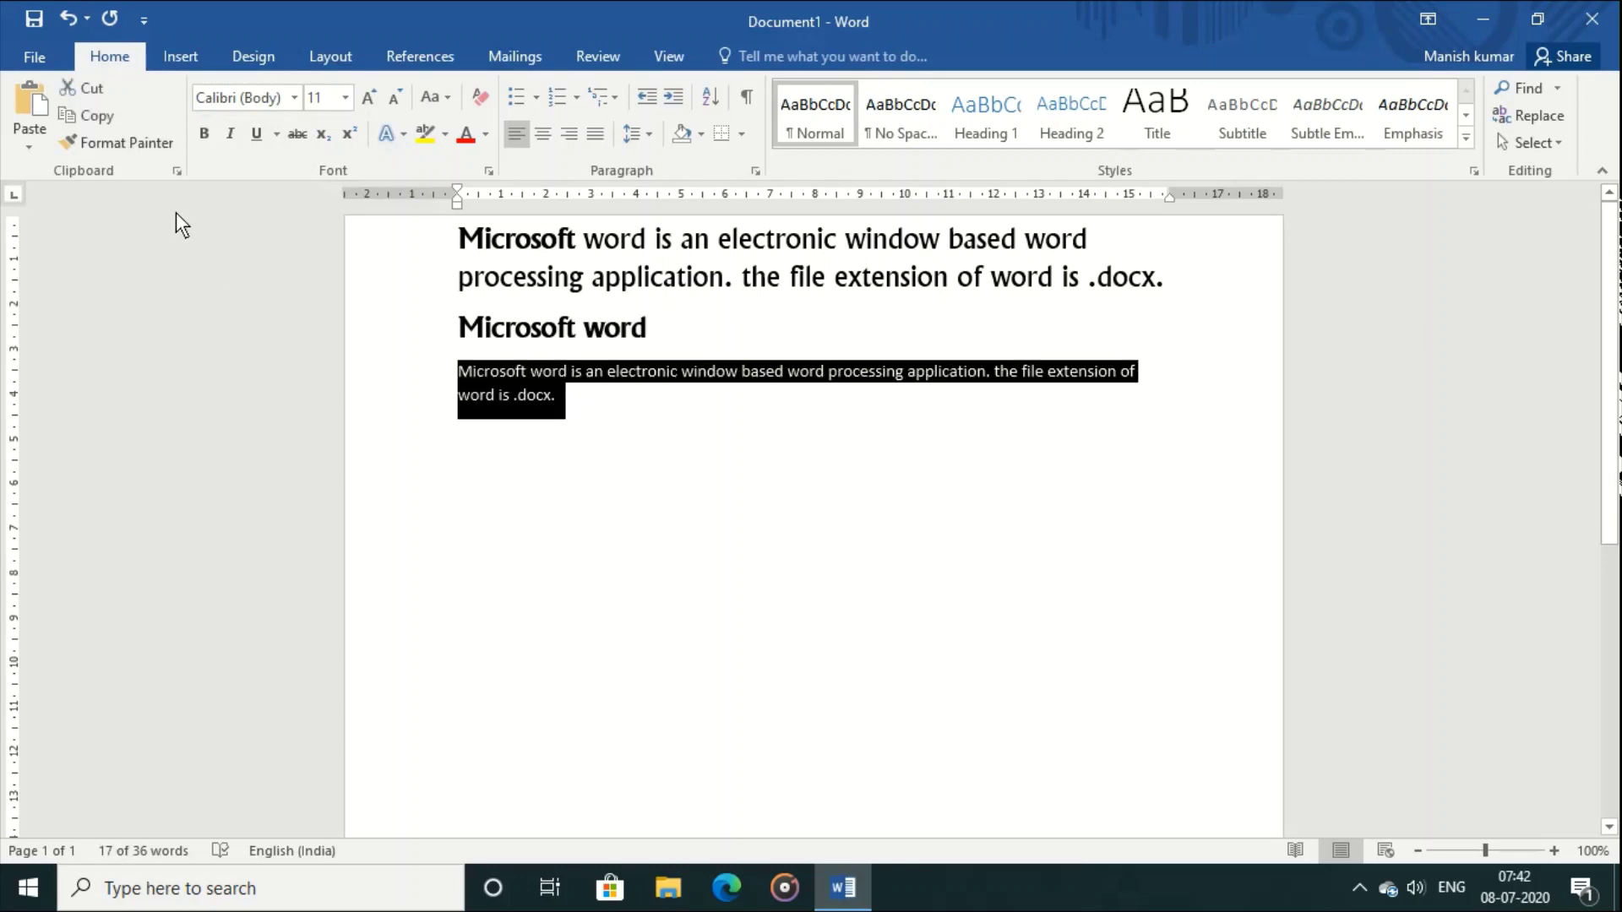
left_click(204, 134)
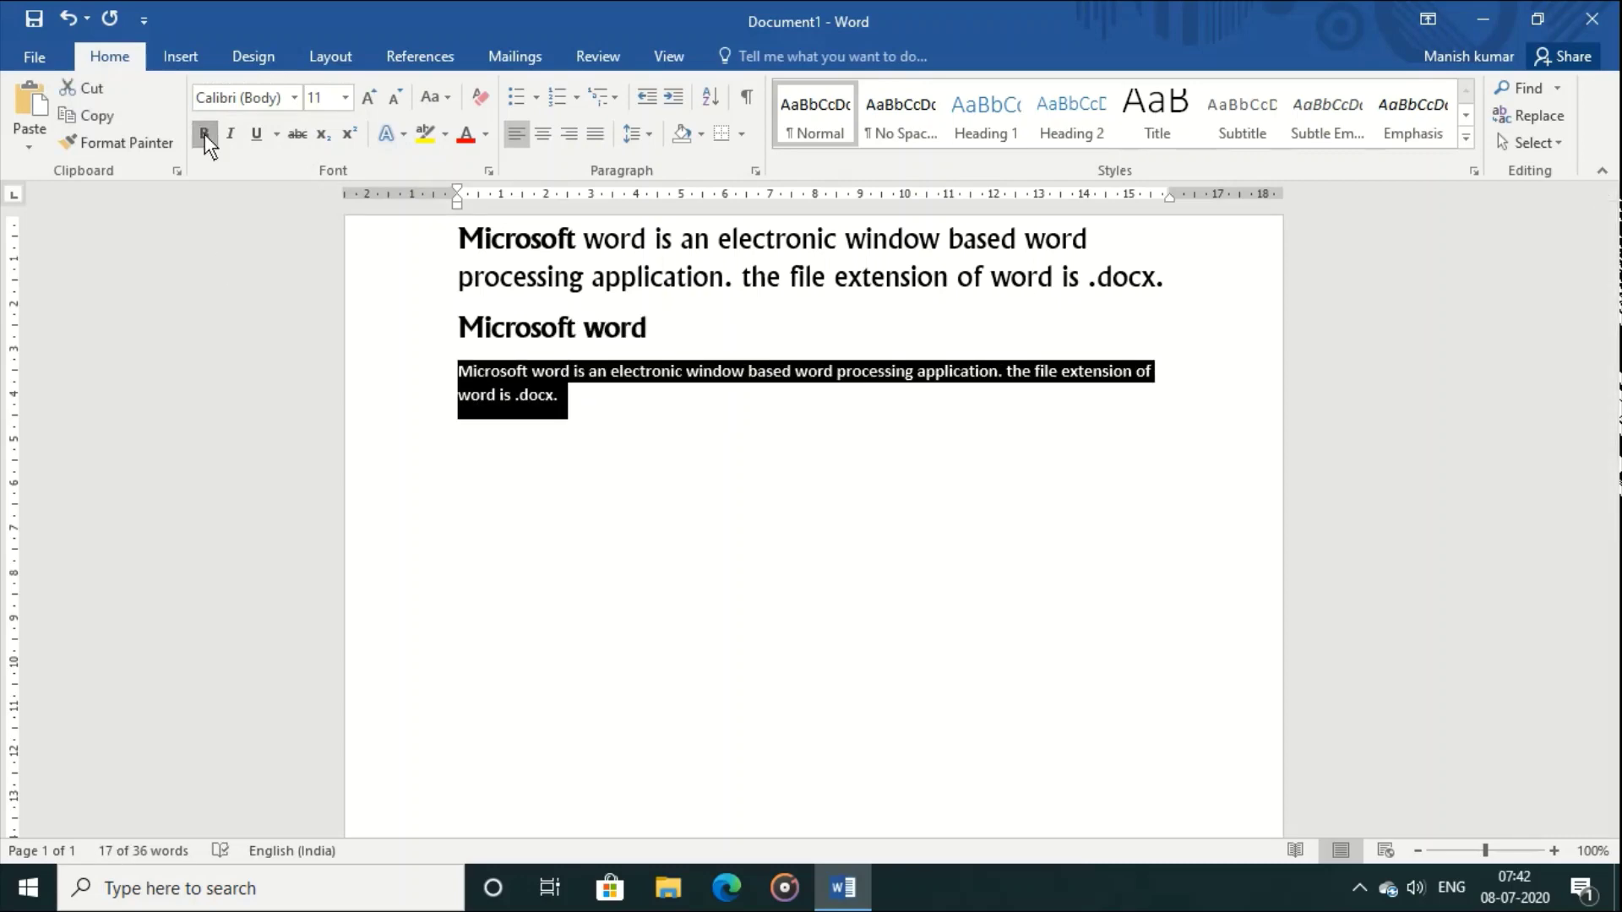
left_click(204, 134)
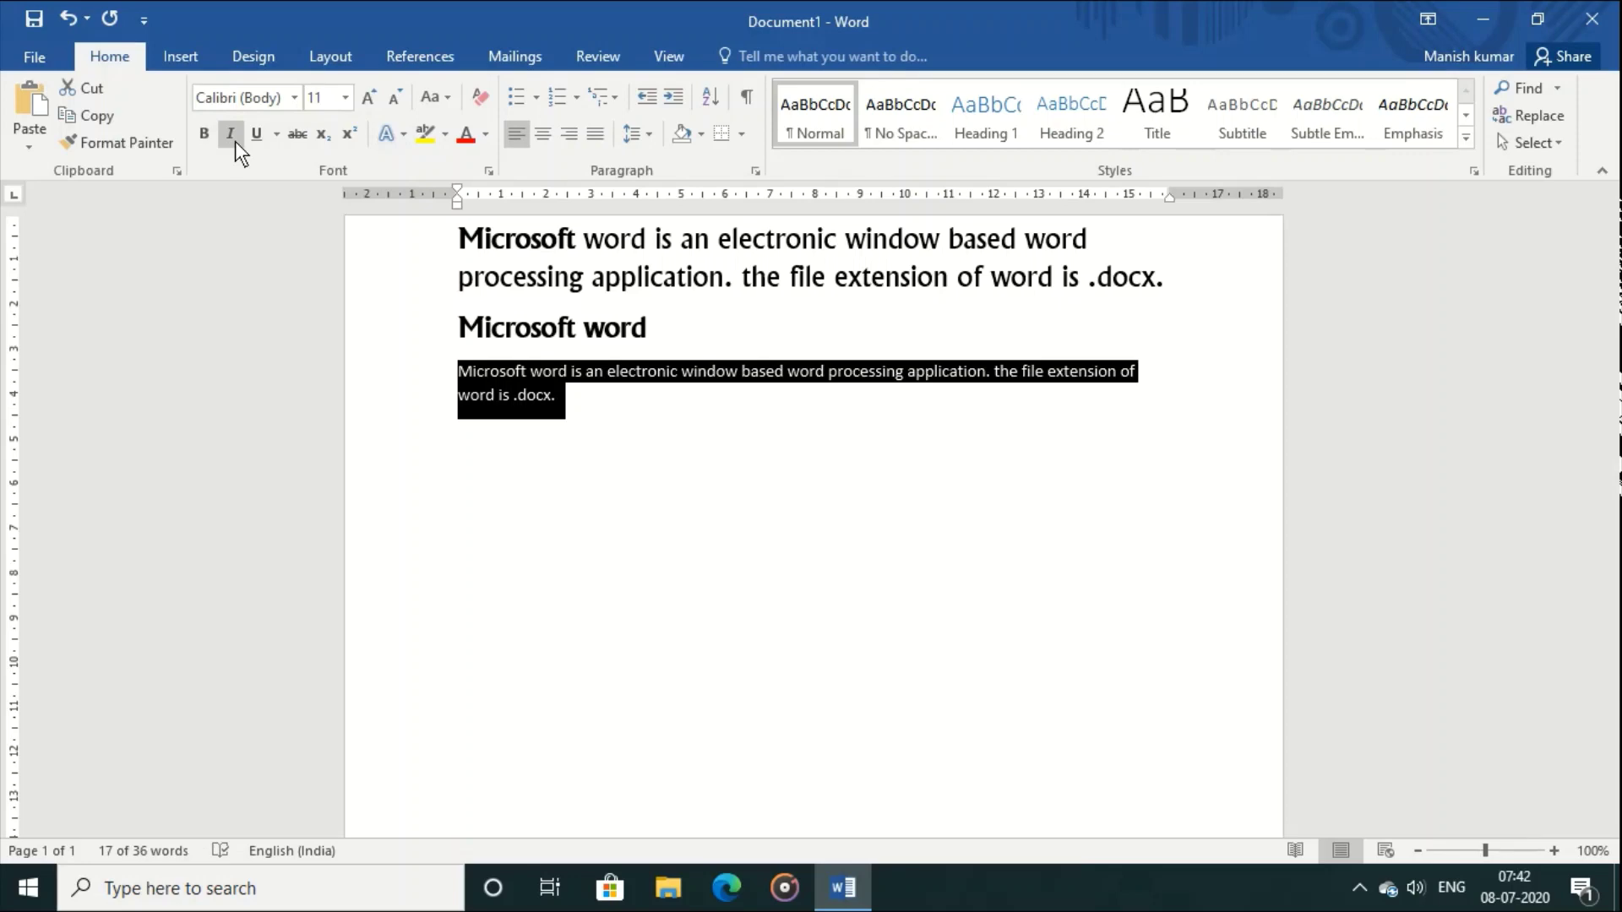
left_click(231, 133)
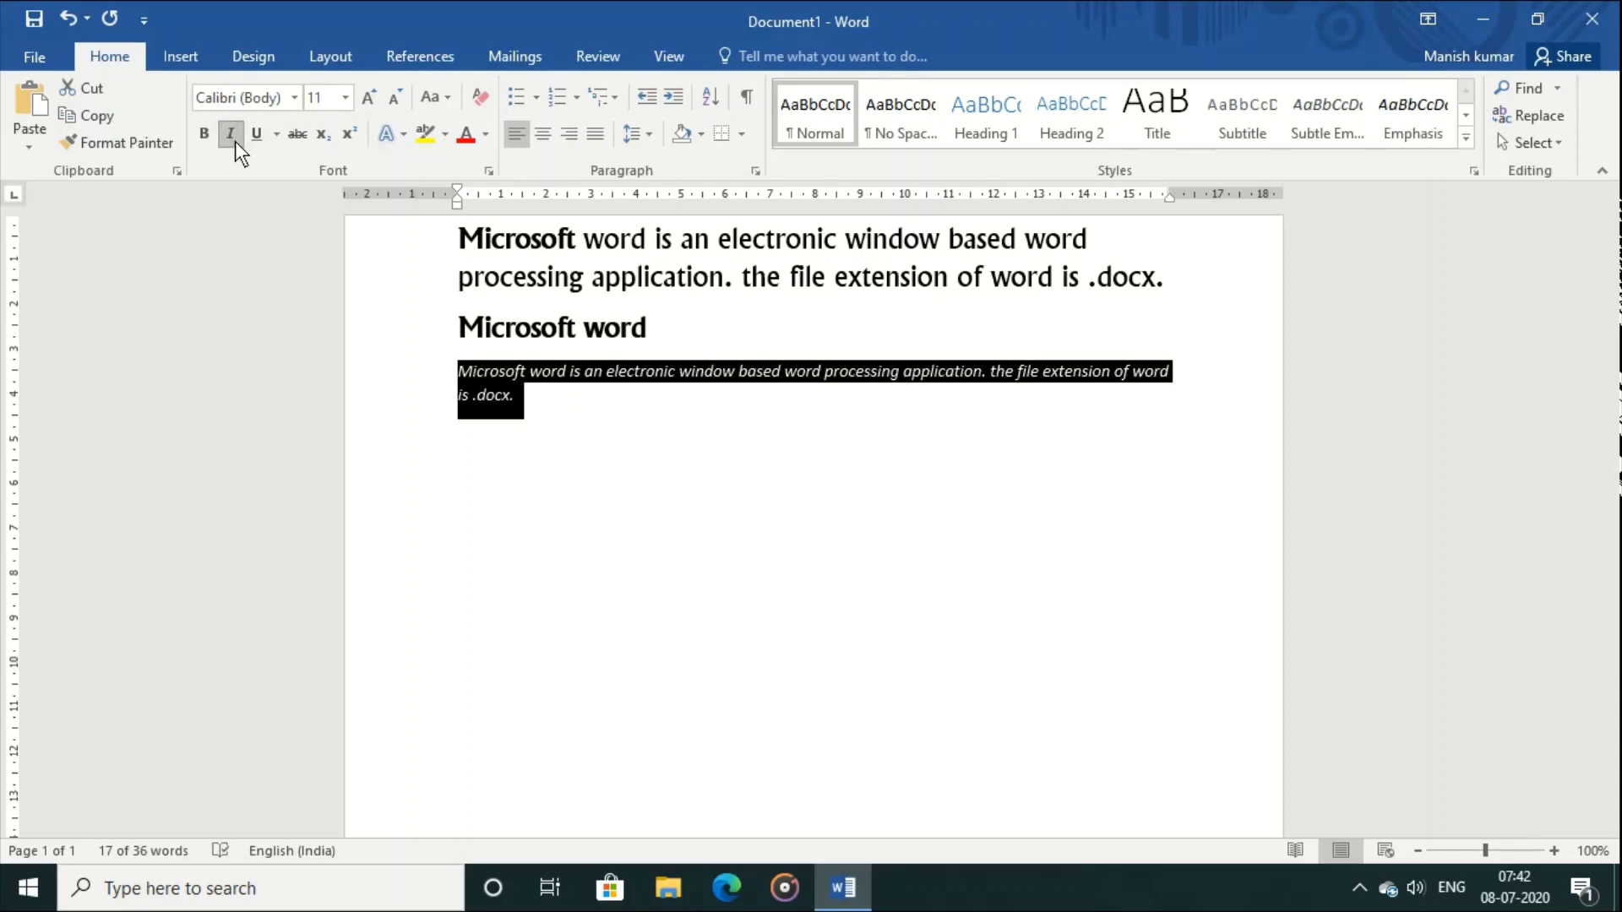
left_click(230, 134)
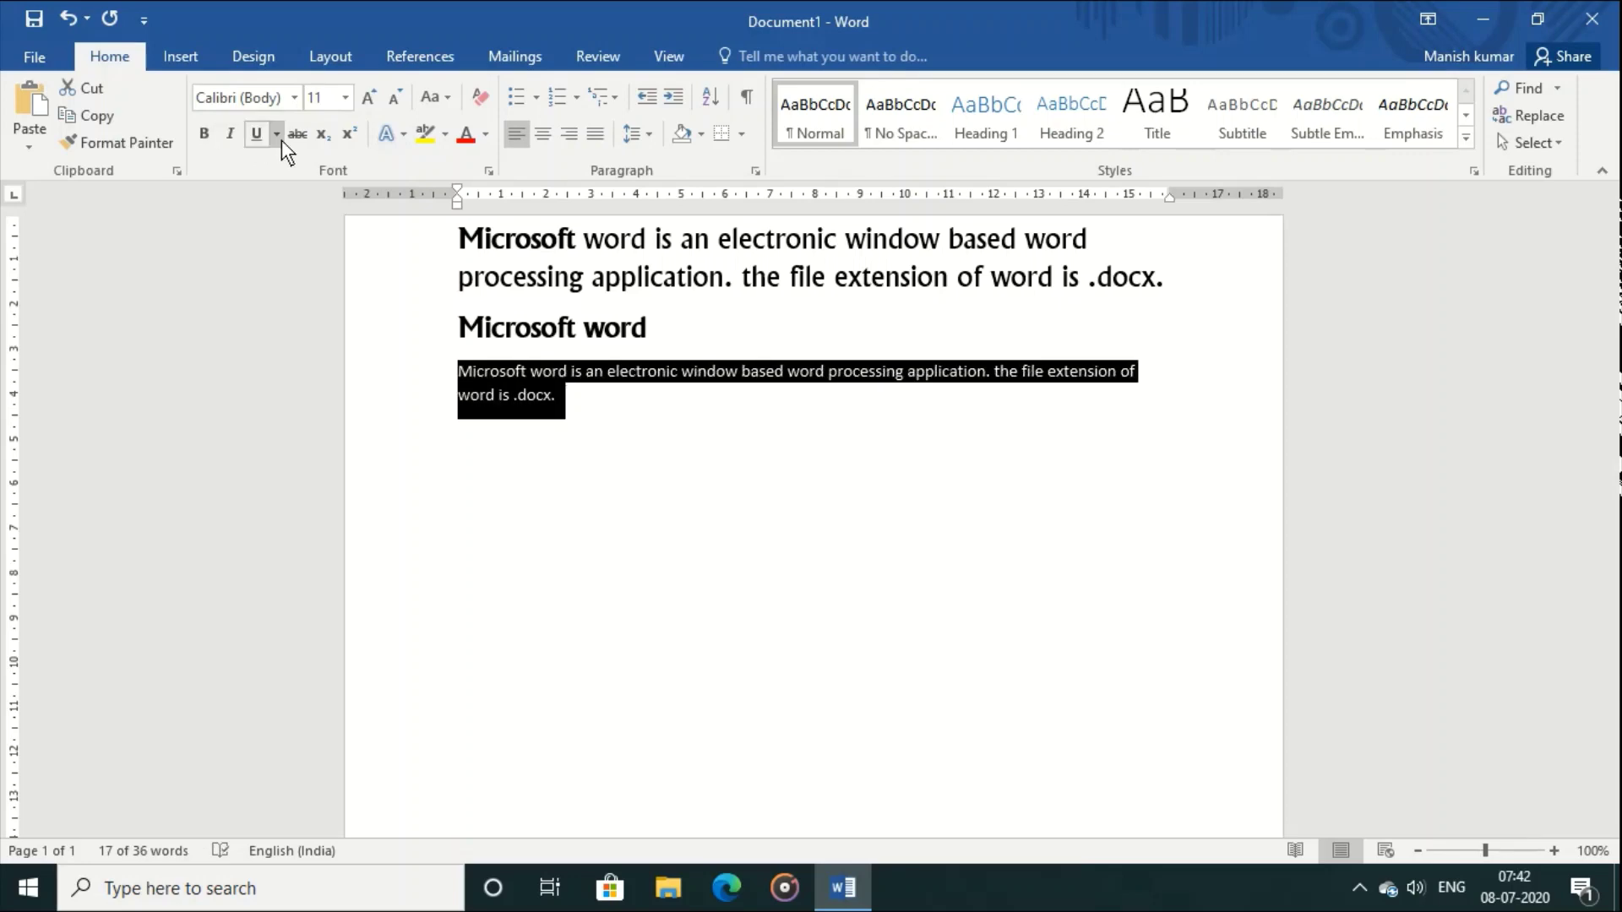
left_click(256, 134)
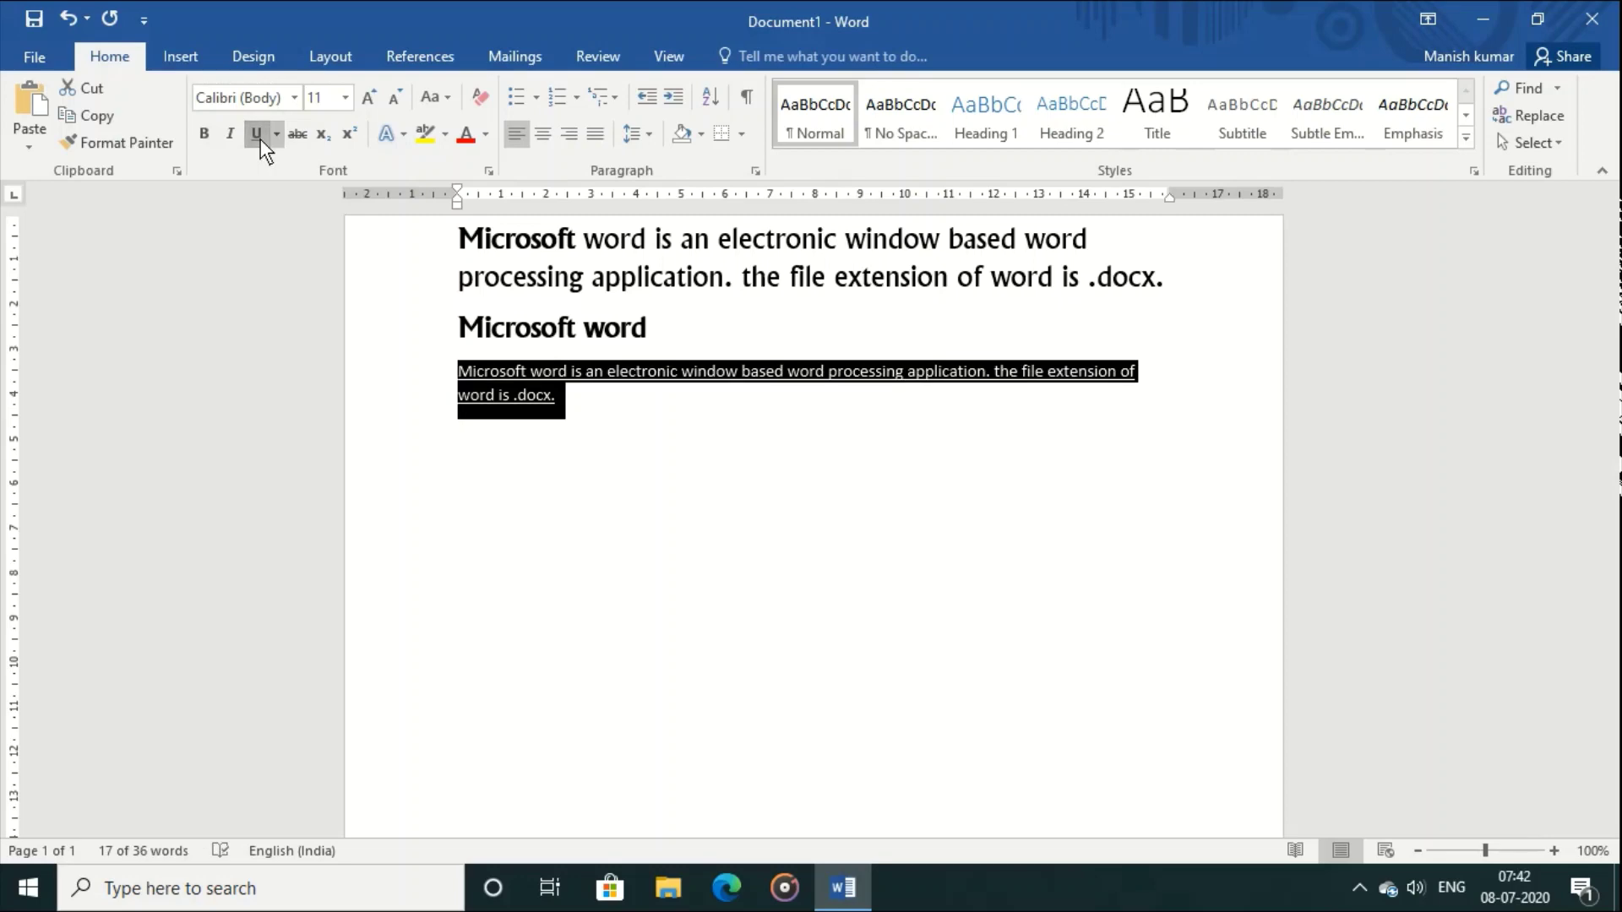
left_click(257, 134)
left_click(277, 138)
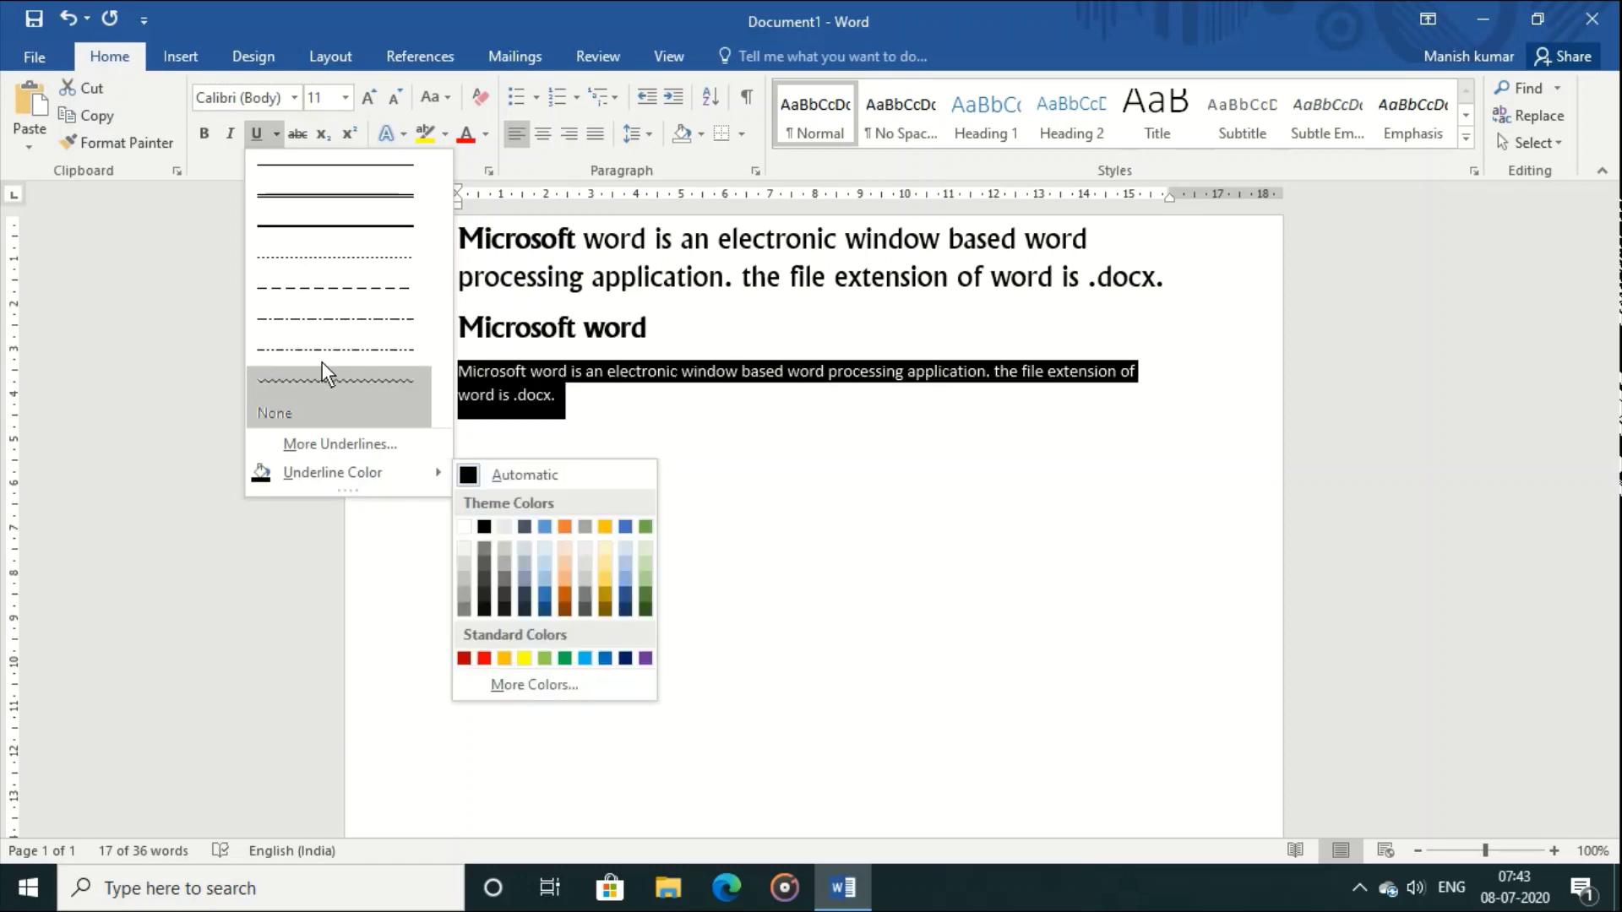
left_click(314, 319)
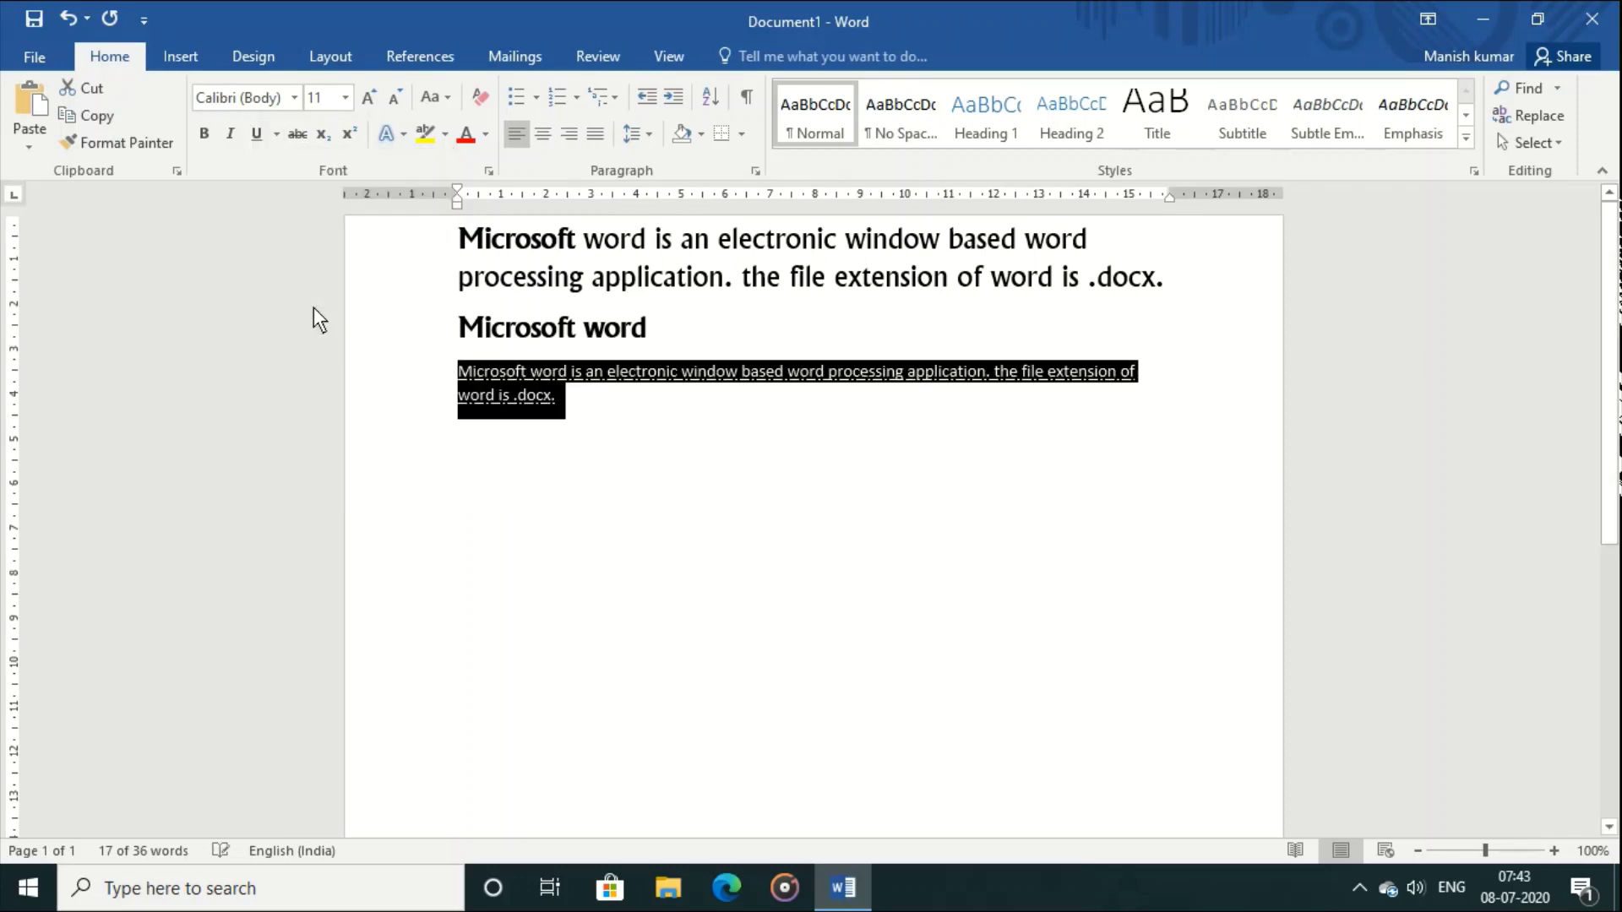
left_click(607, 475)
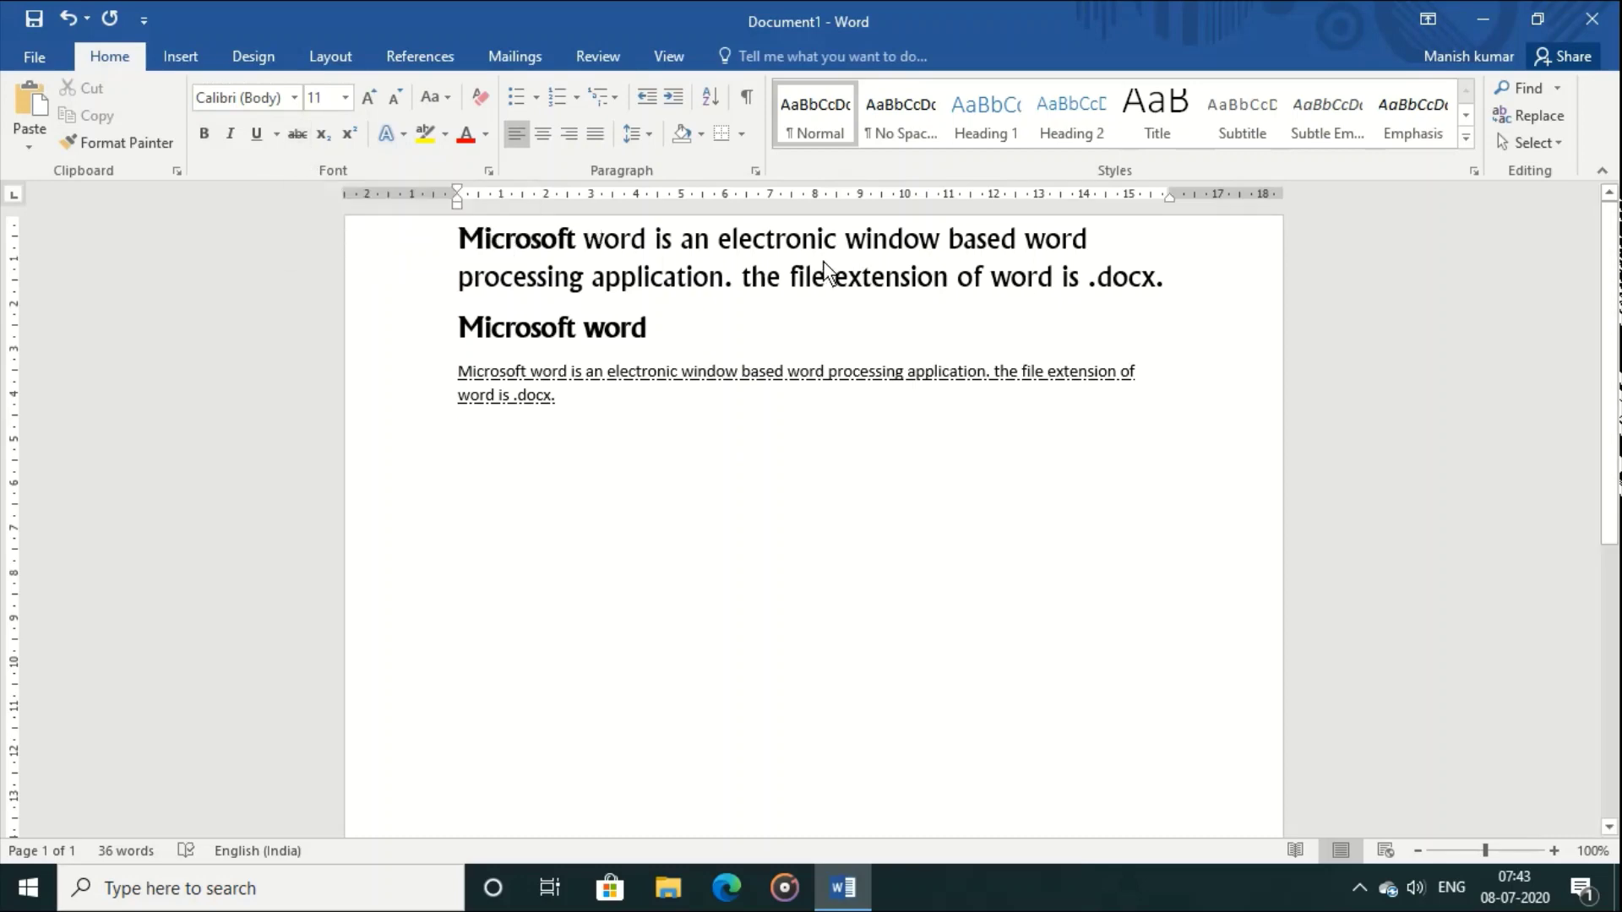
left_click_drag(594, 281, 724, 288)
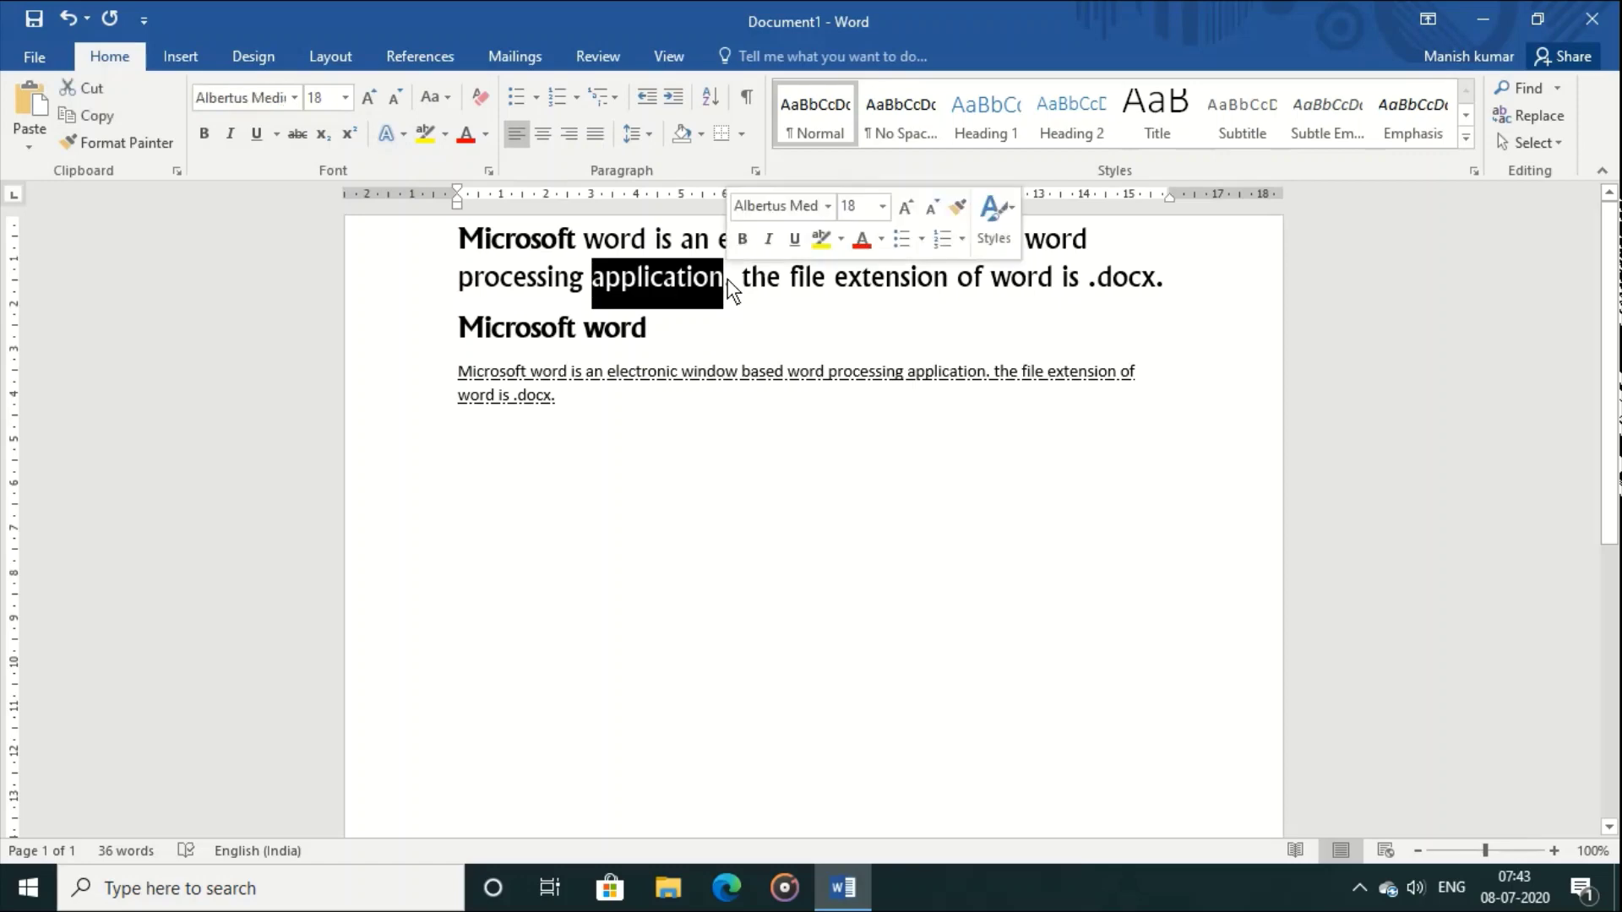
left_click(292, 139)
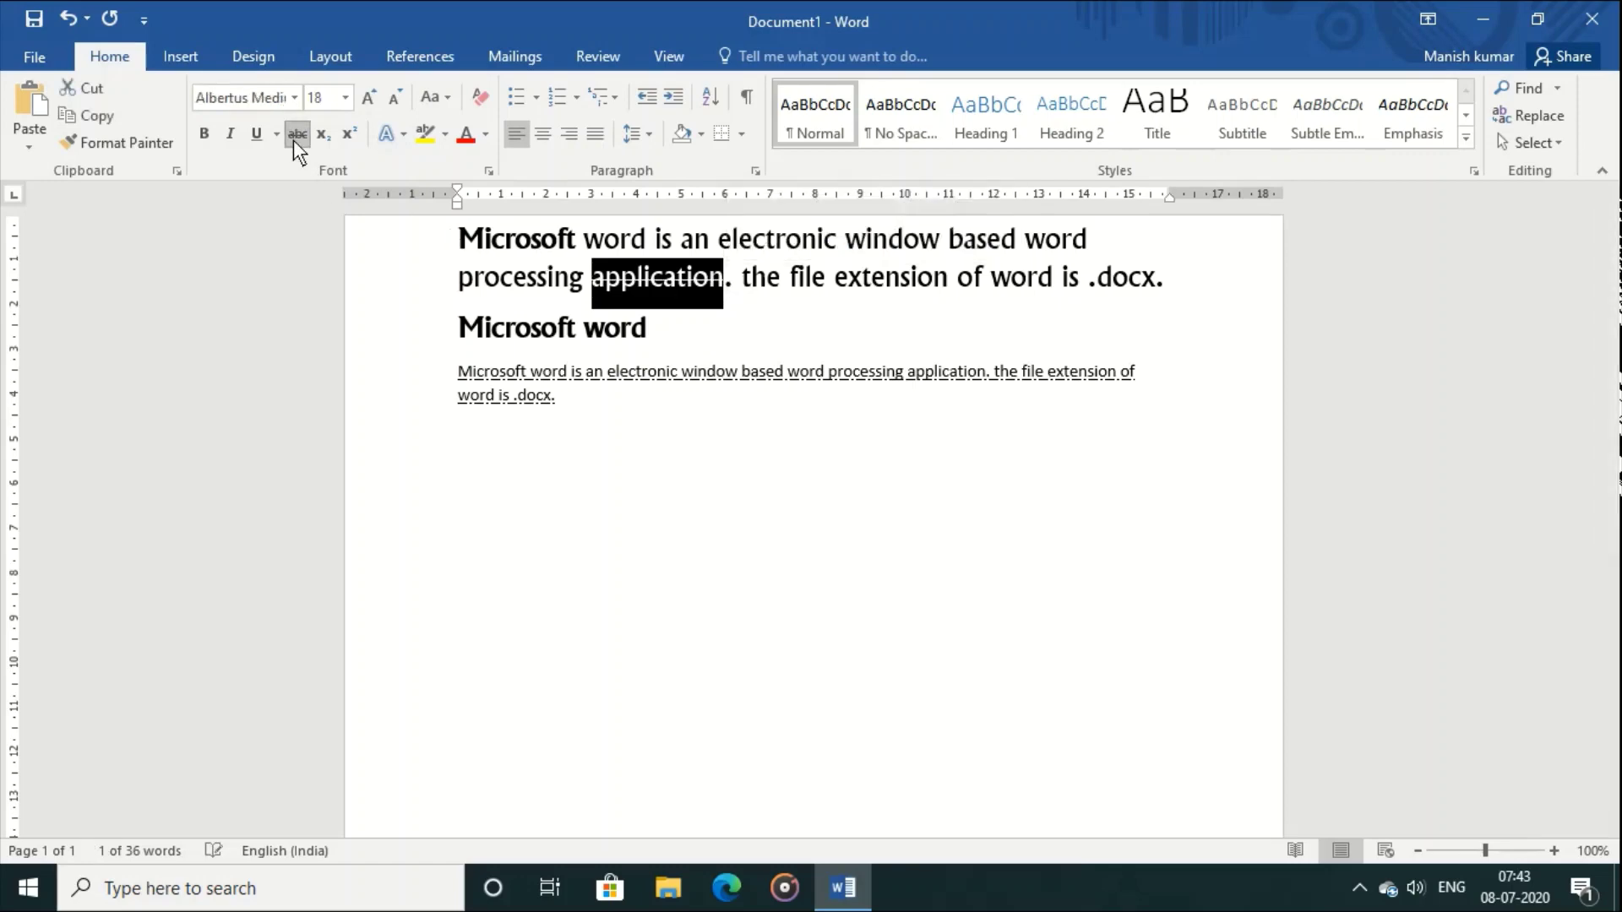
left_click(660, 495)
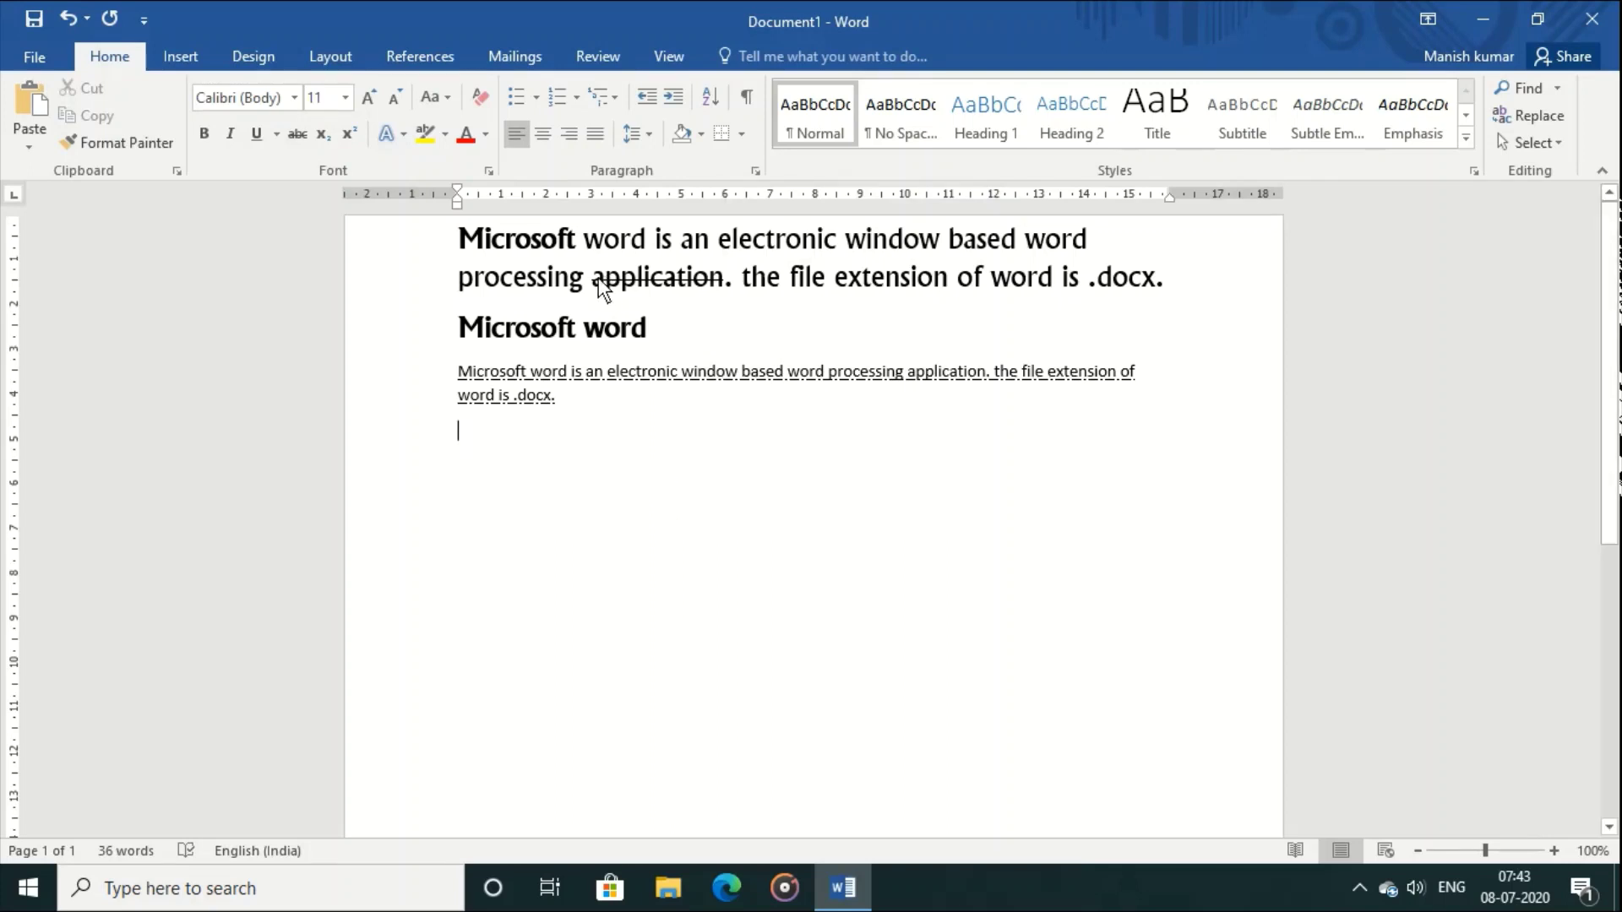
left_click_drag(591, 277, 722, 276)
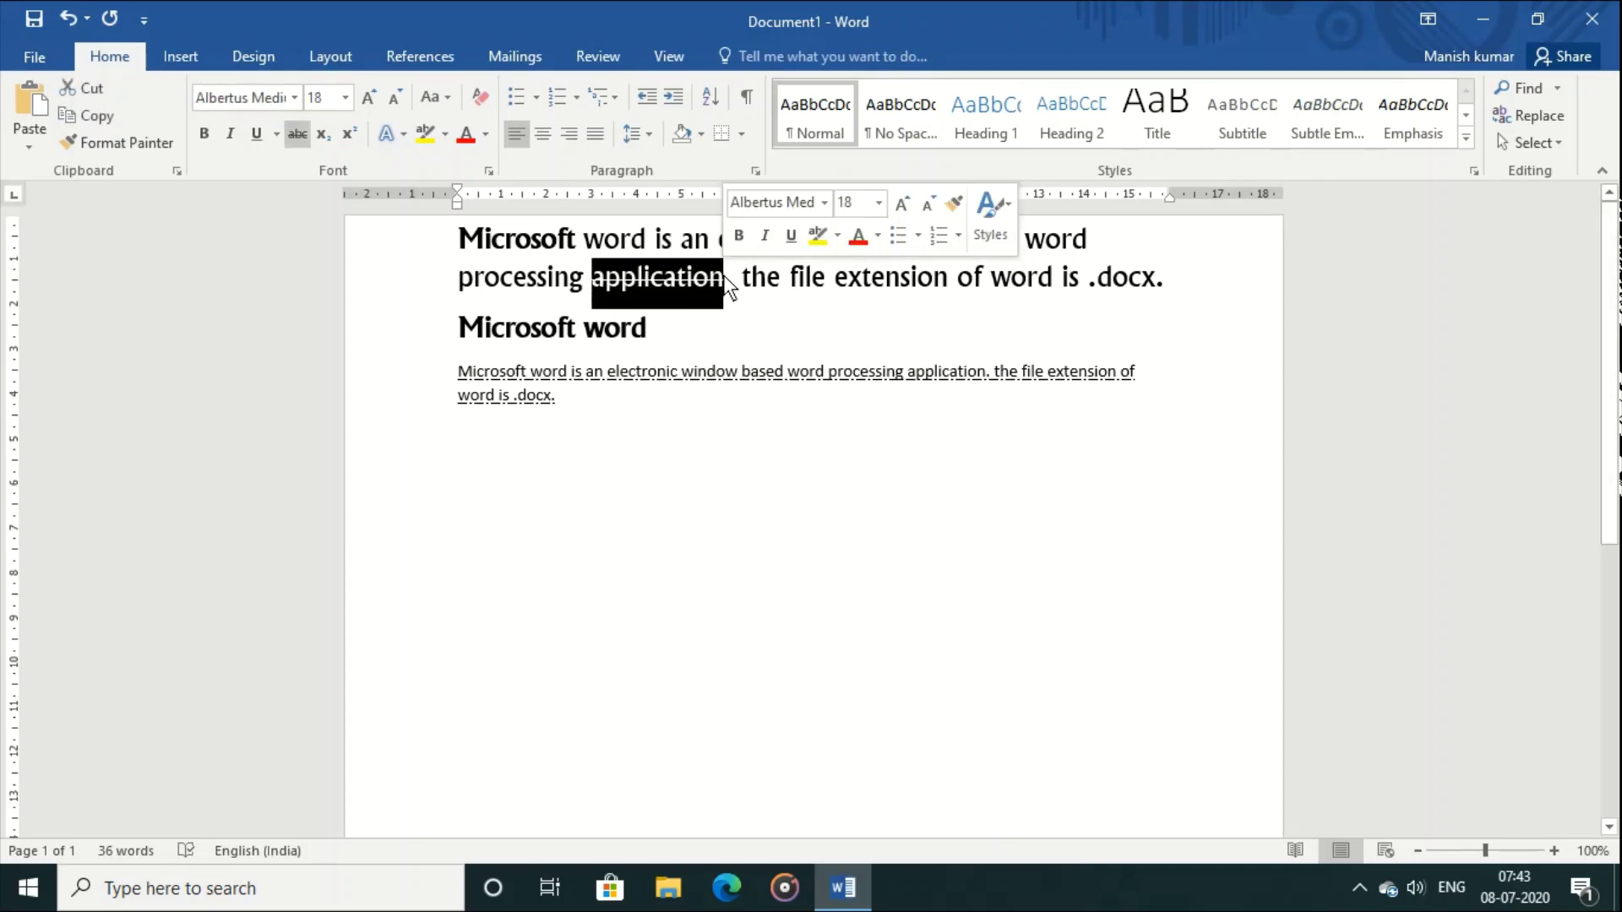
left_click(297, 132)
left_click(652, 454)
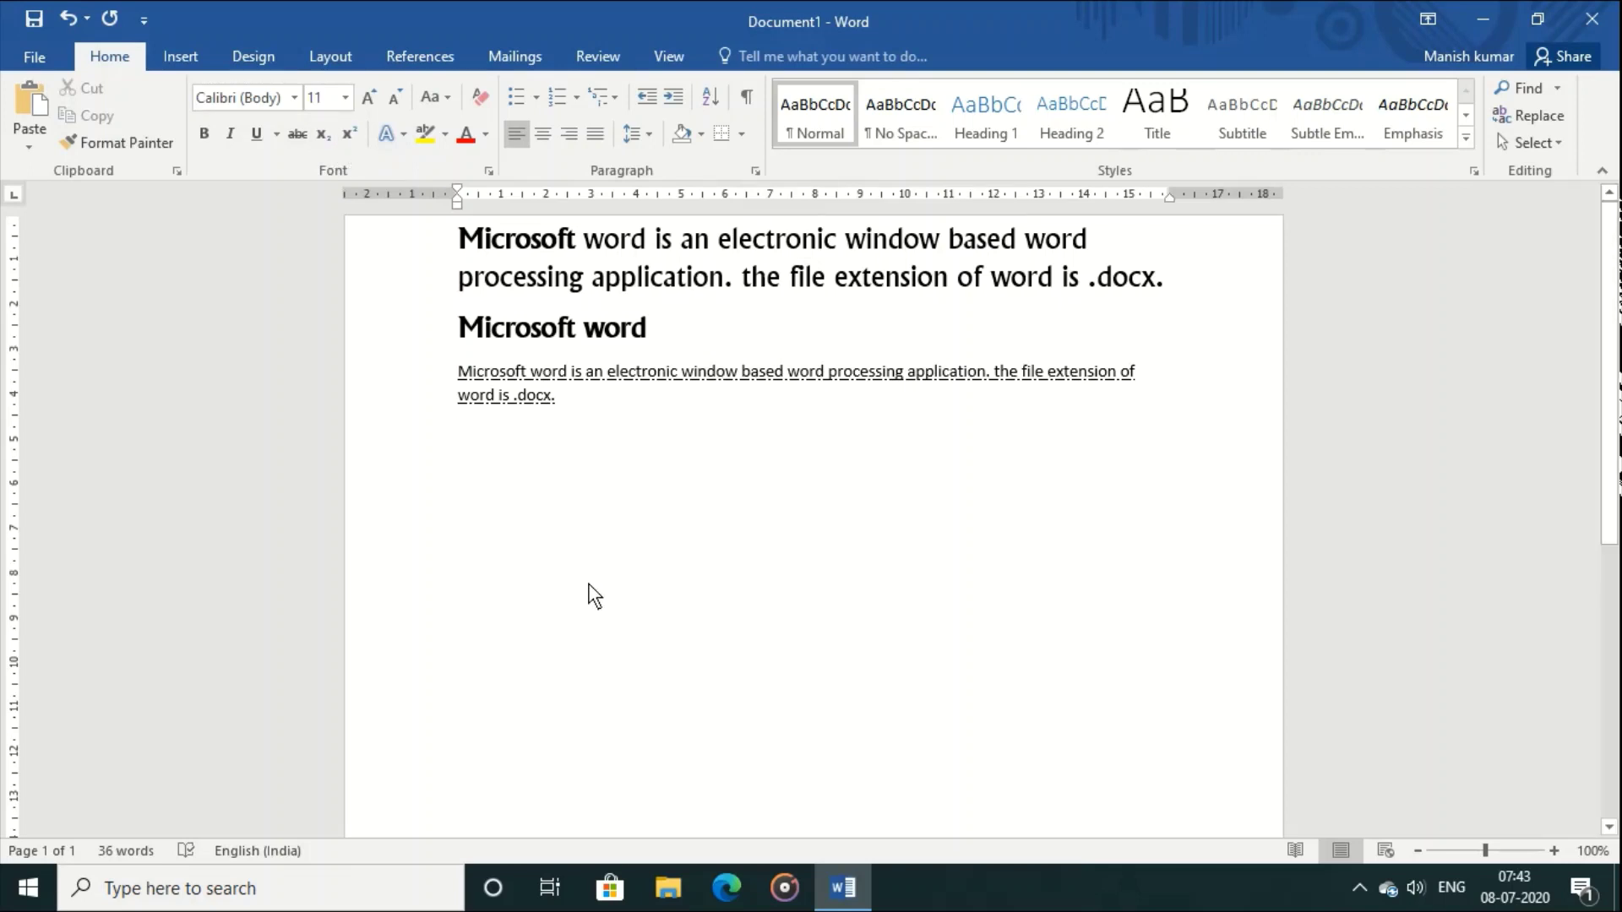
Step: Type H2SO4 and make the 2 and the 4 subscripts
type("H@")
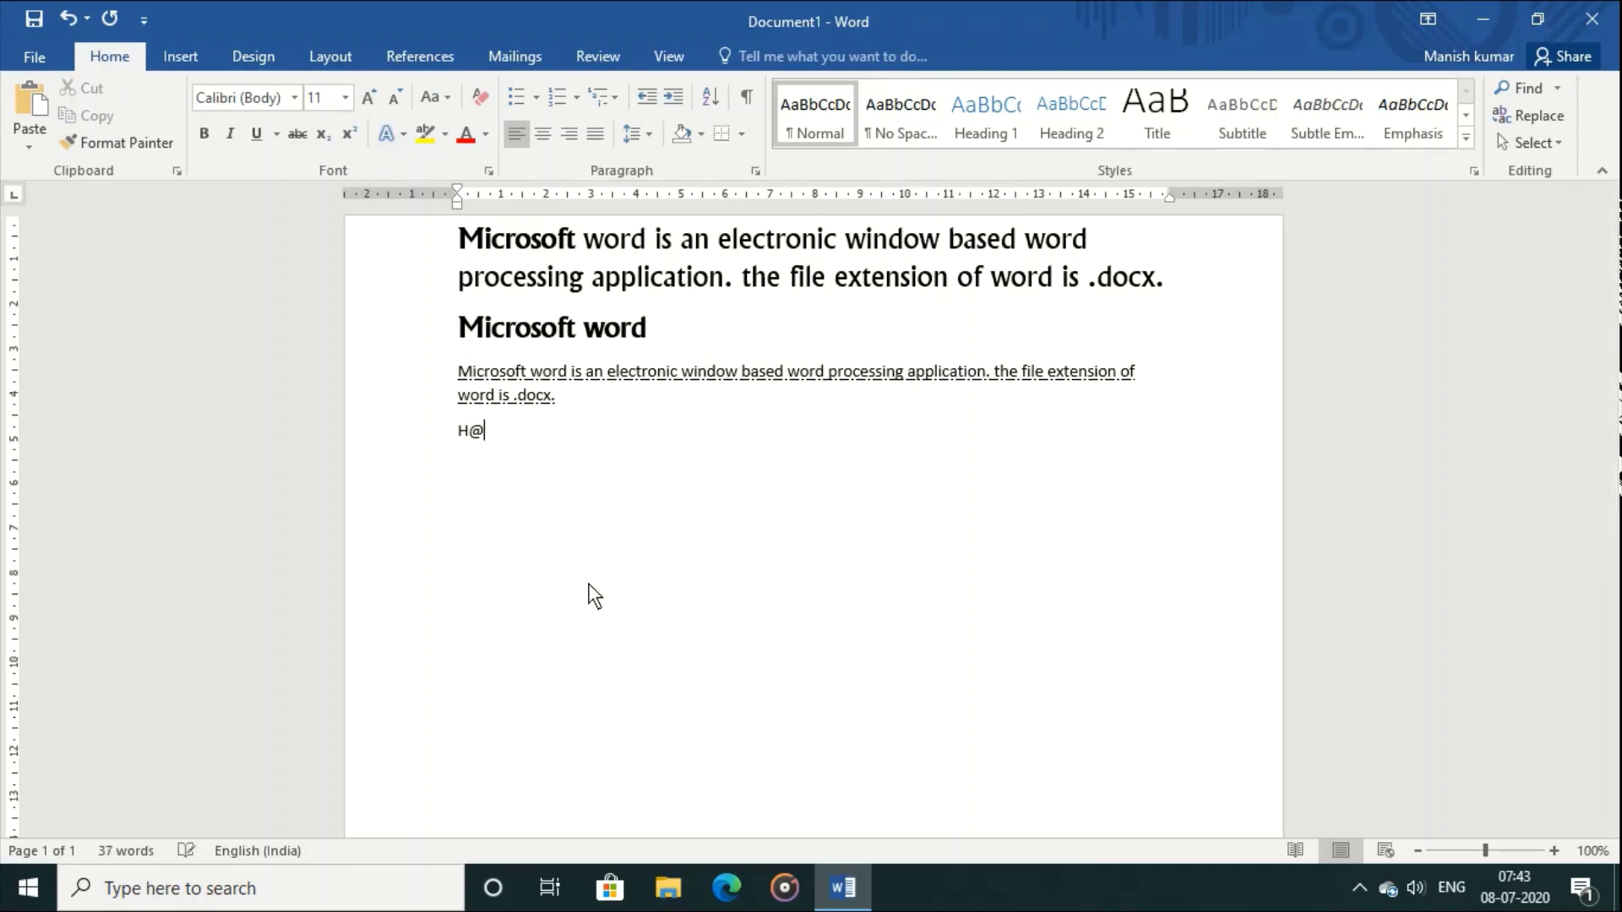
key("BackSpace")
type("2SO4")
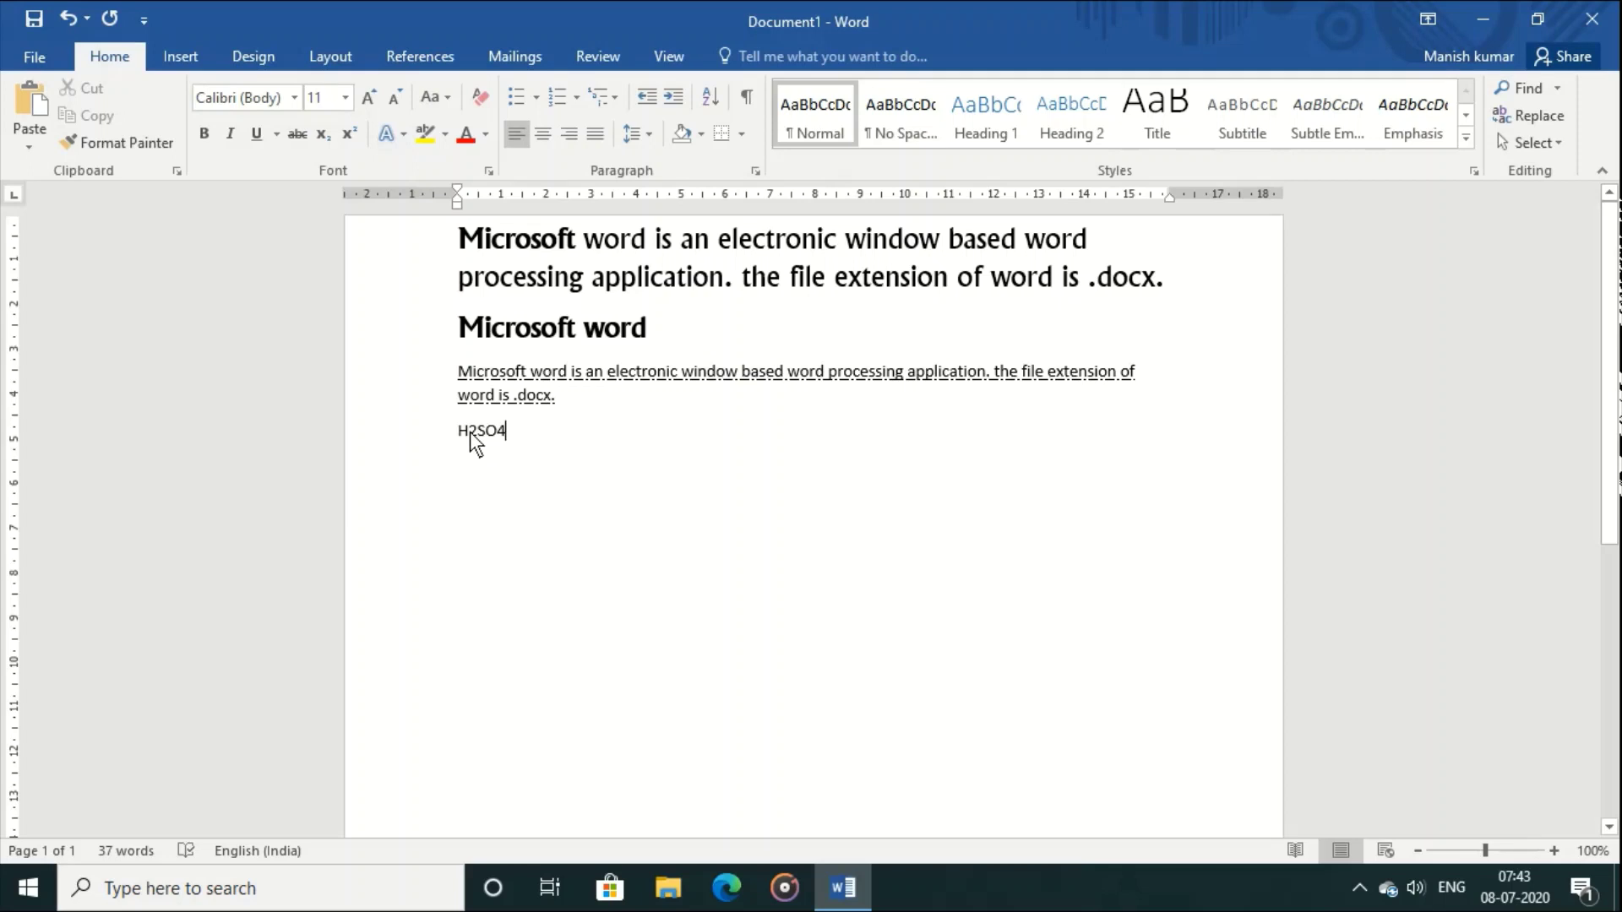
left_click_drag(469, 432, 478, 433)
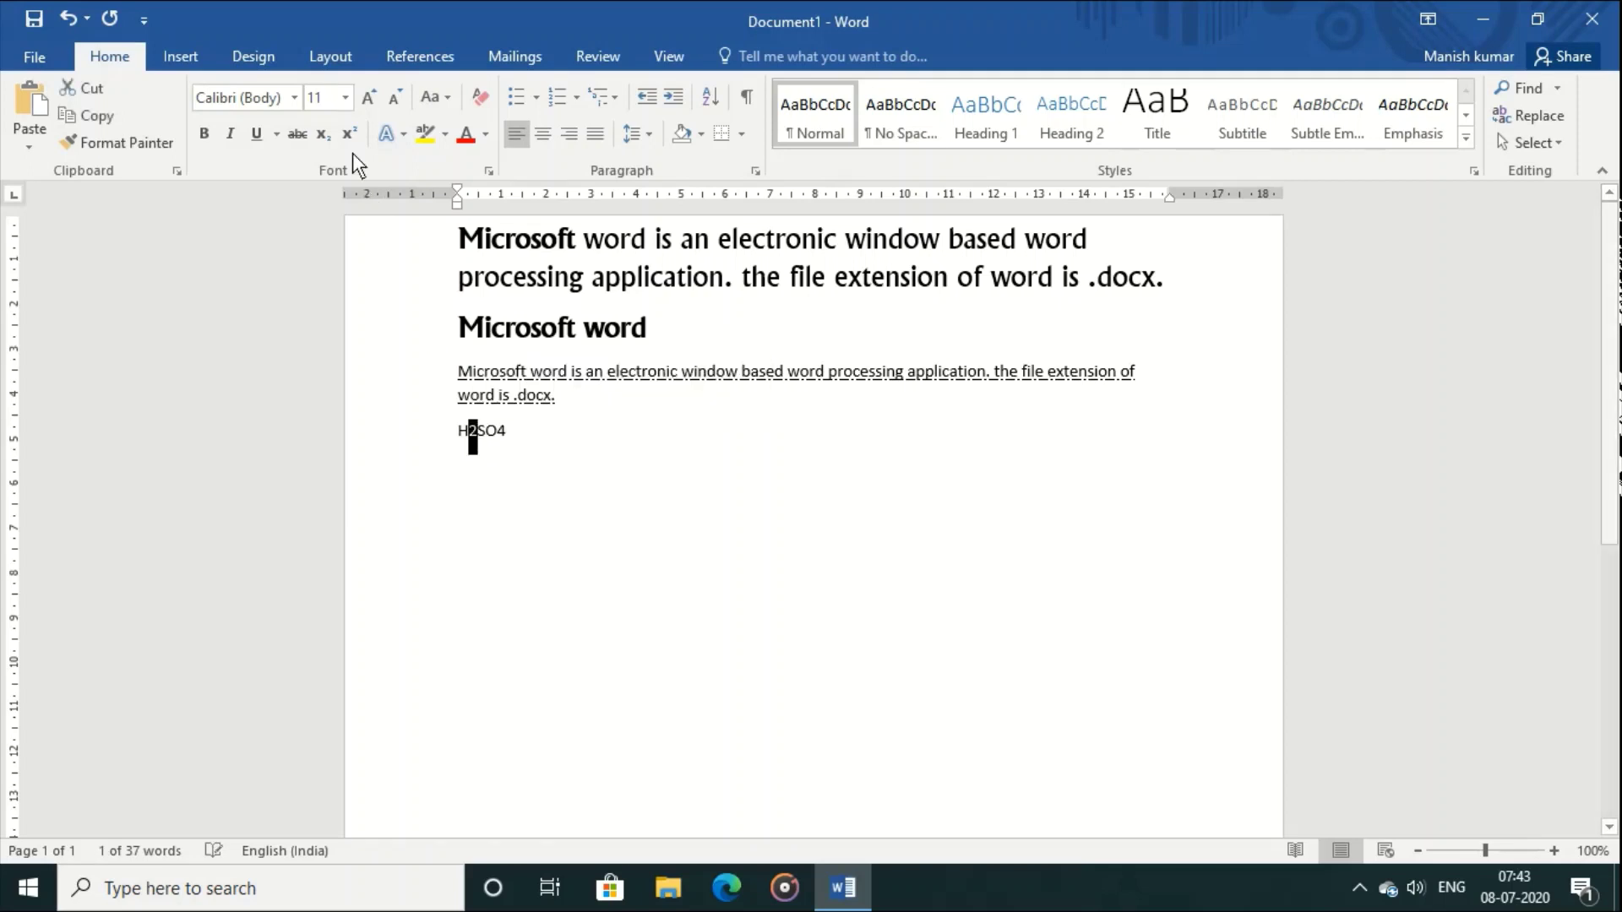
left_click(326, 134)
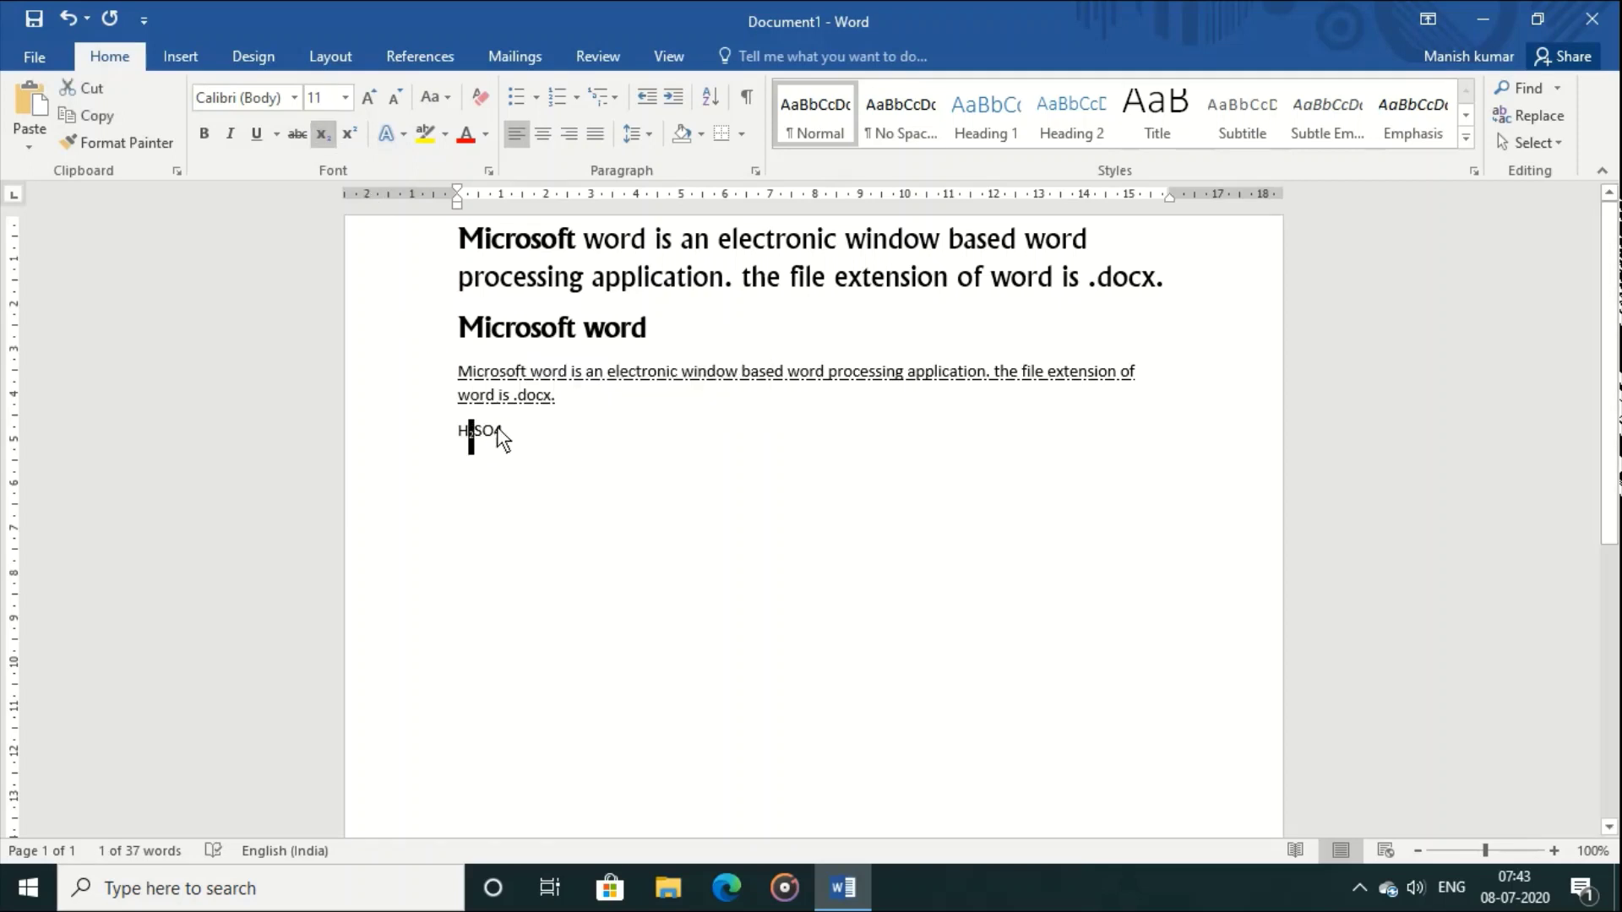
left_click_drag(494, 431, 503, 432)
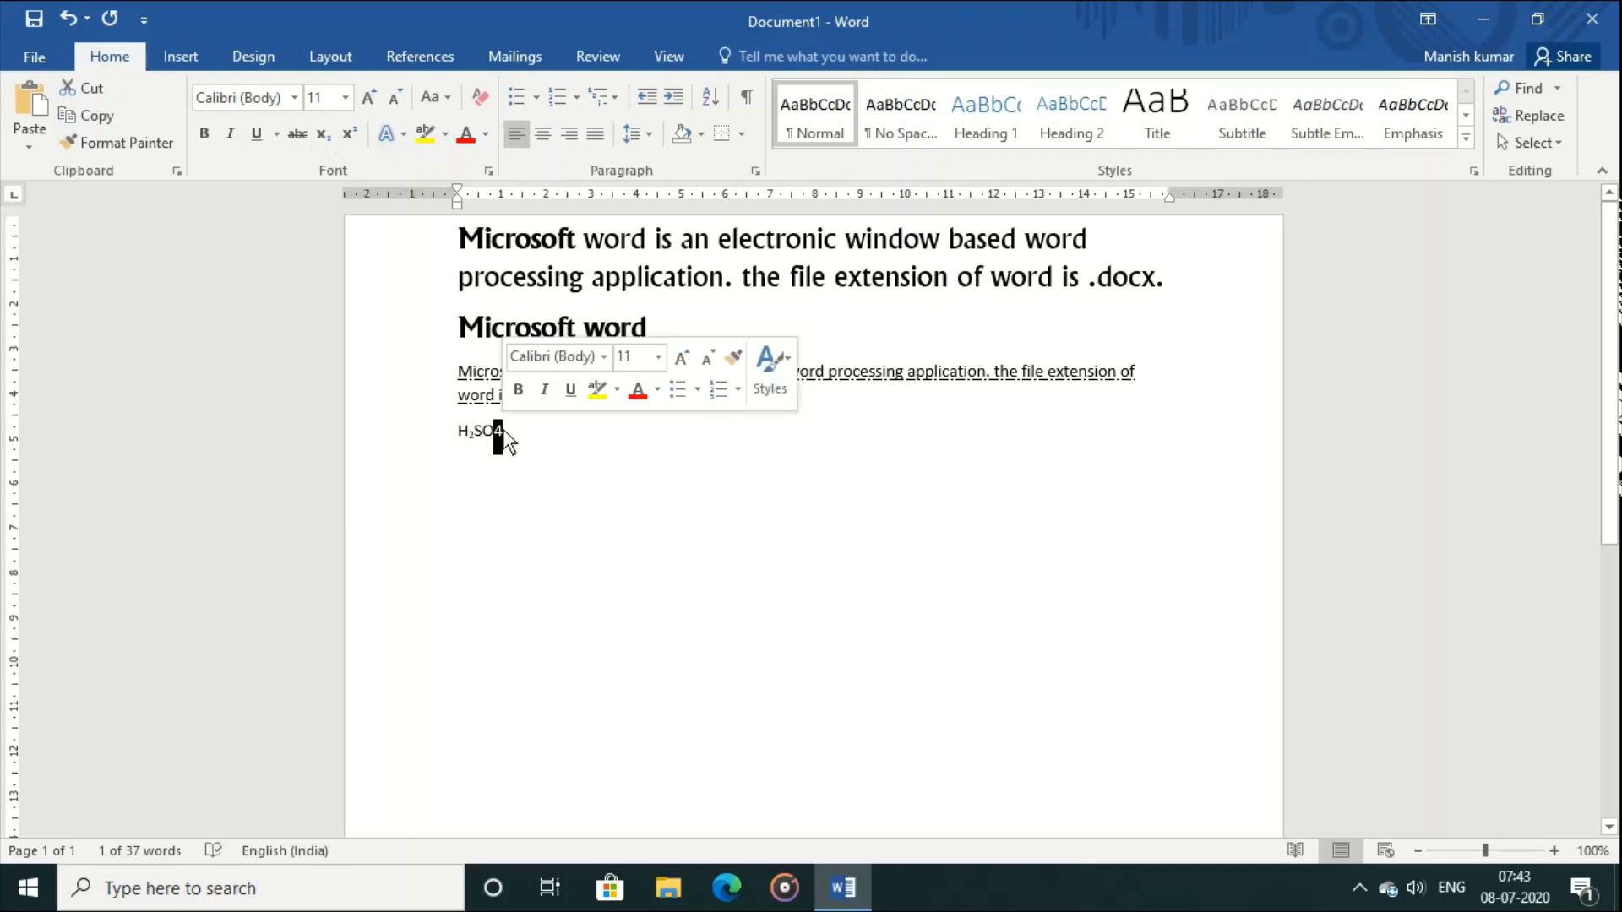
left_click(328, 139)
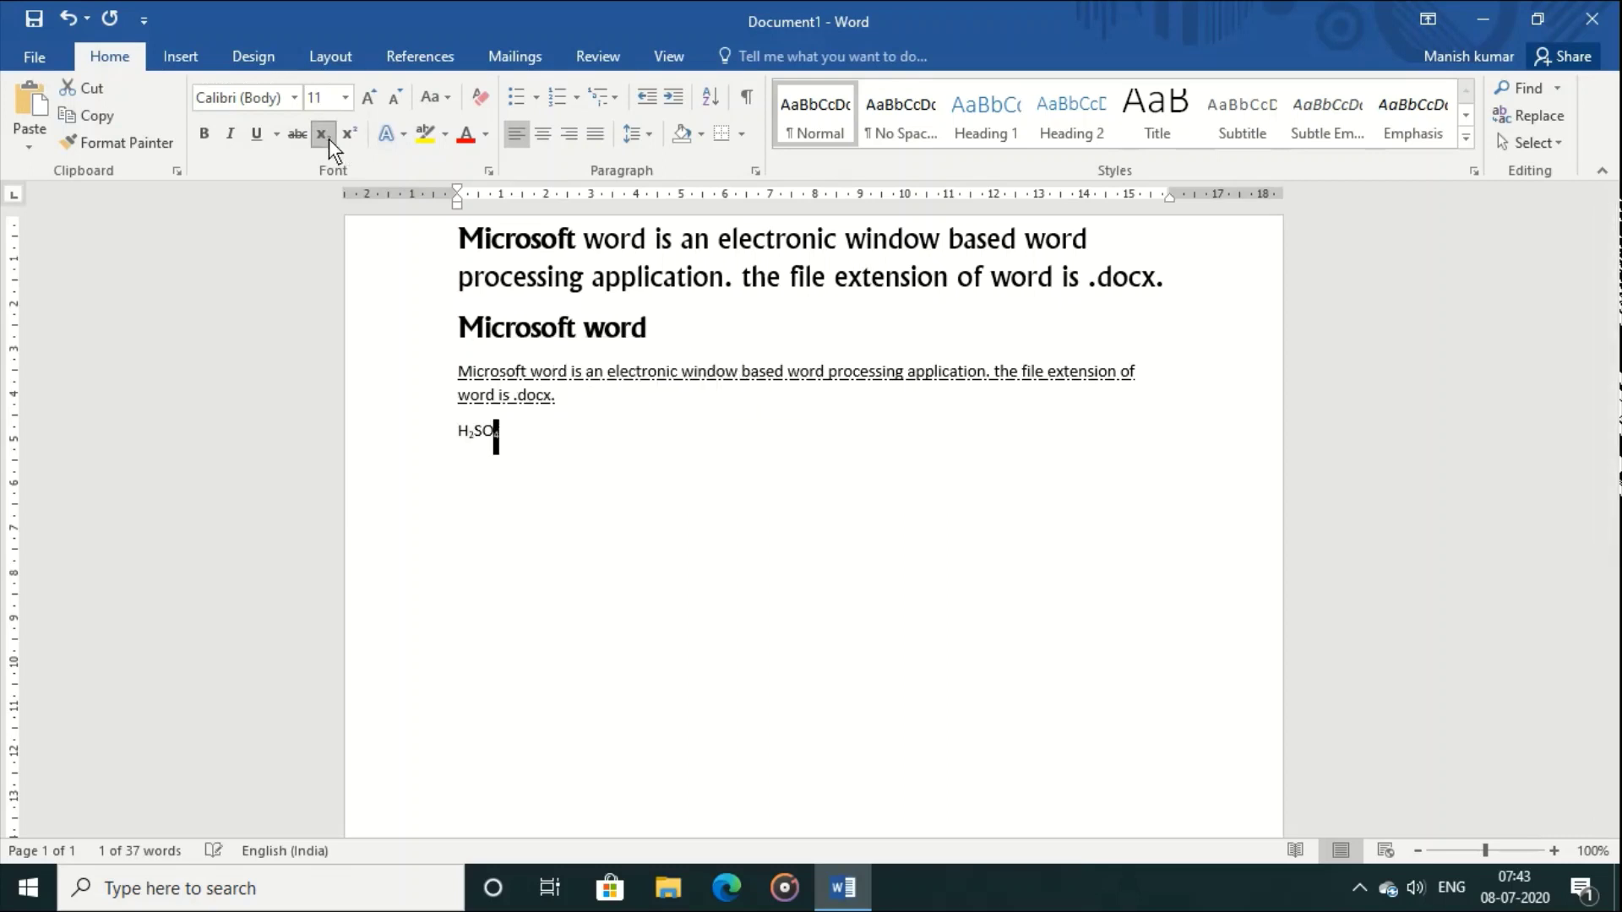
left_click(600, 470)
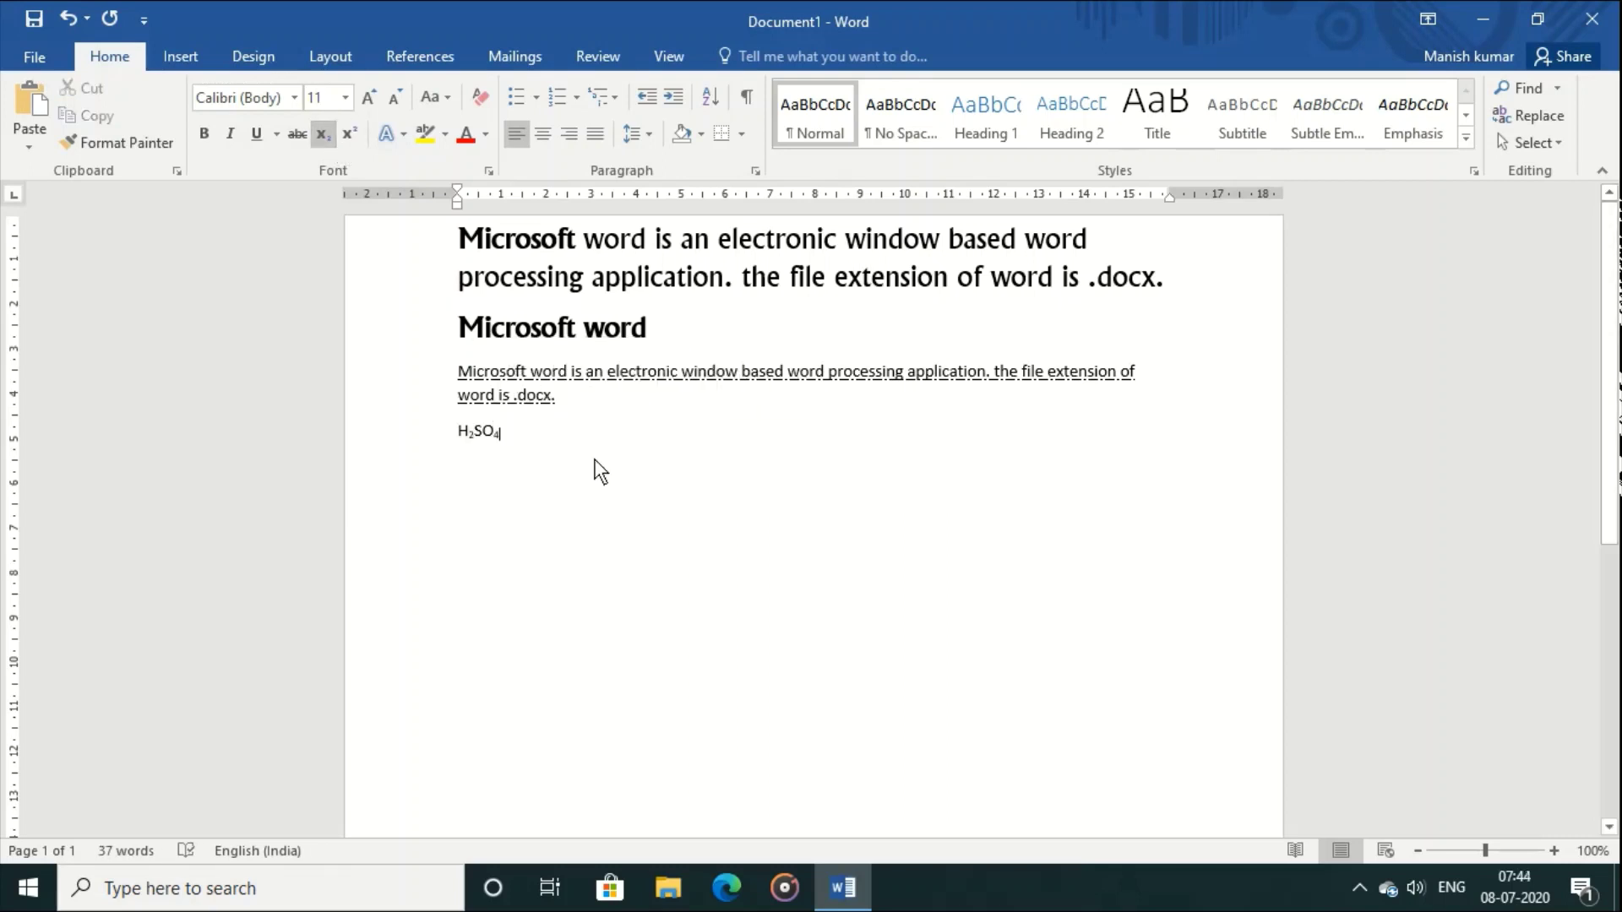
left_click(322, 136)
Step: Add a new line reading R with TM raised to superscript
key("Return")
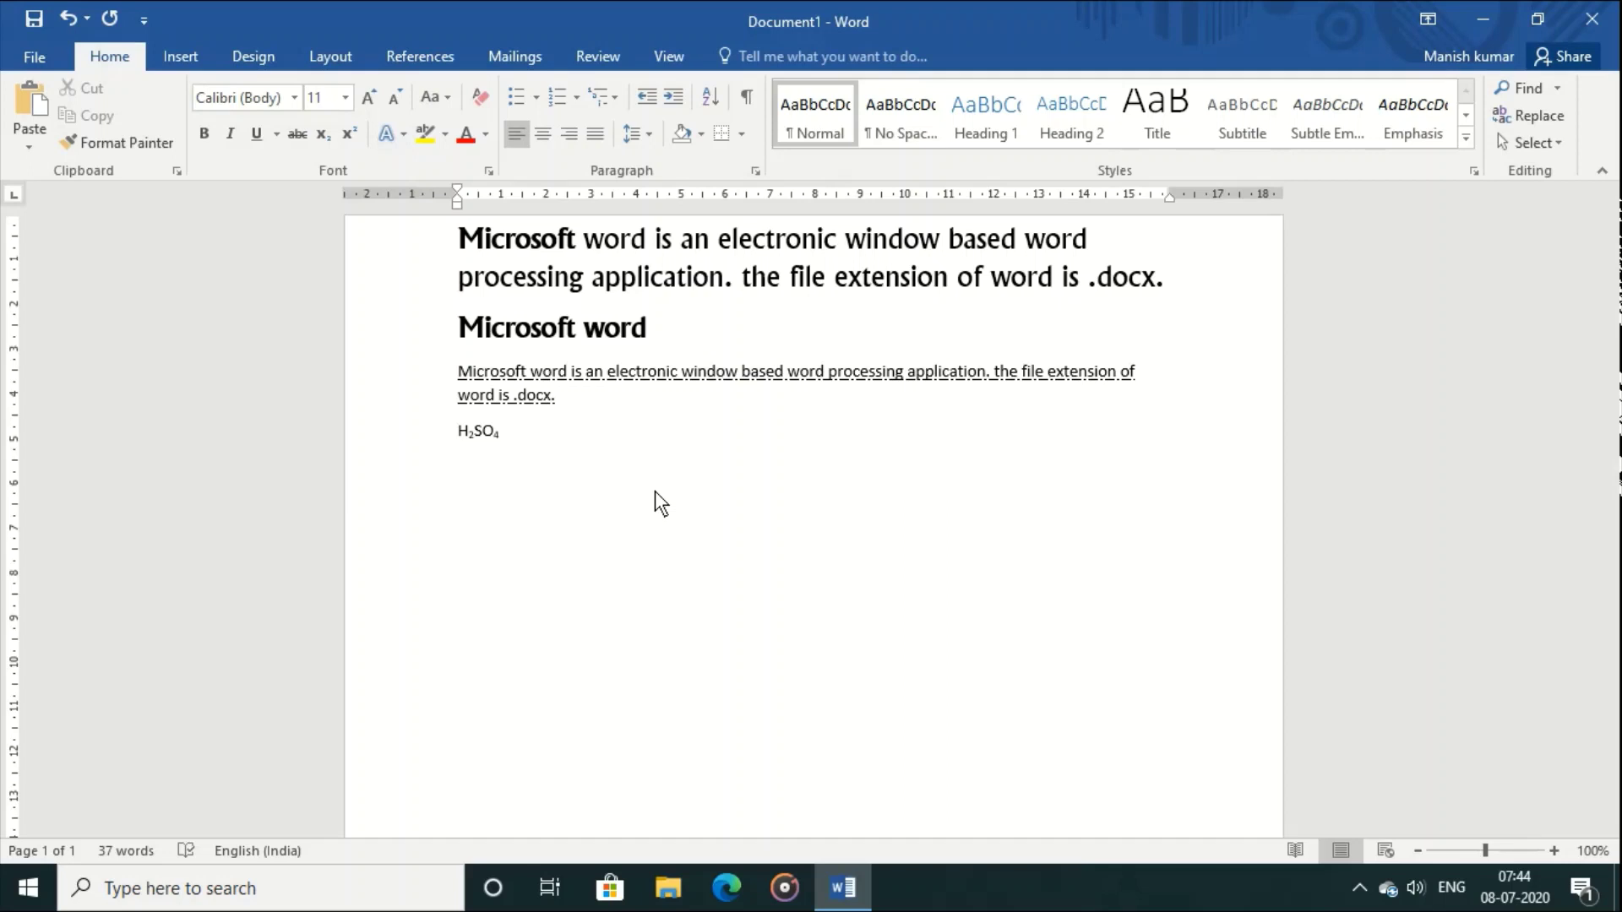
type("RTM")
key("shift+Left")
key("shift+Left")
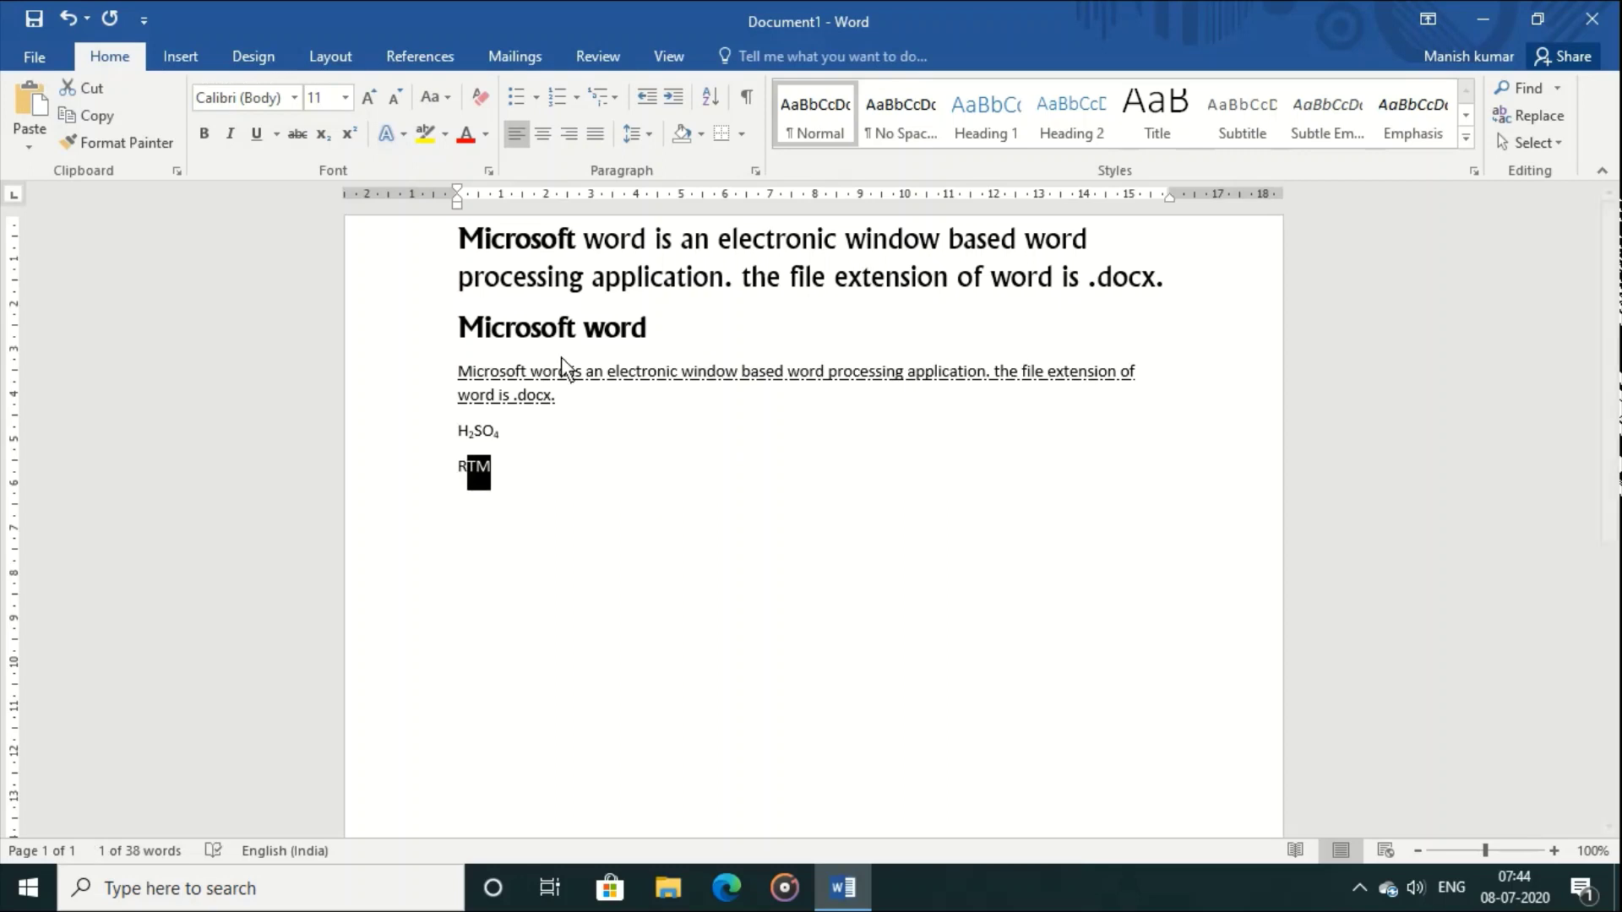
left_click(350, 133)
left_click(599, 485)
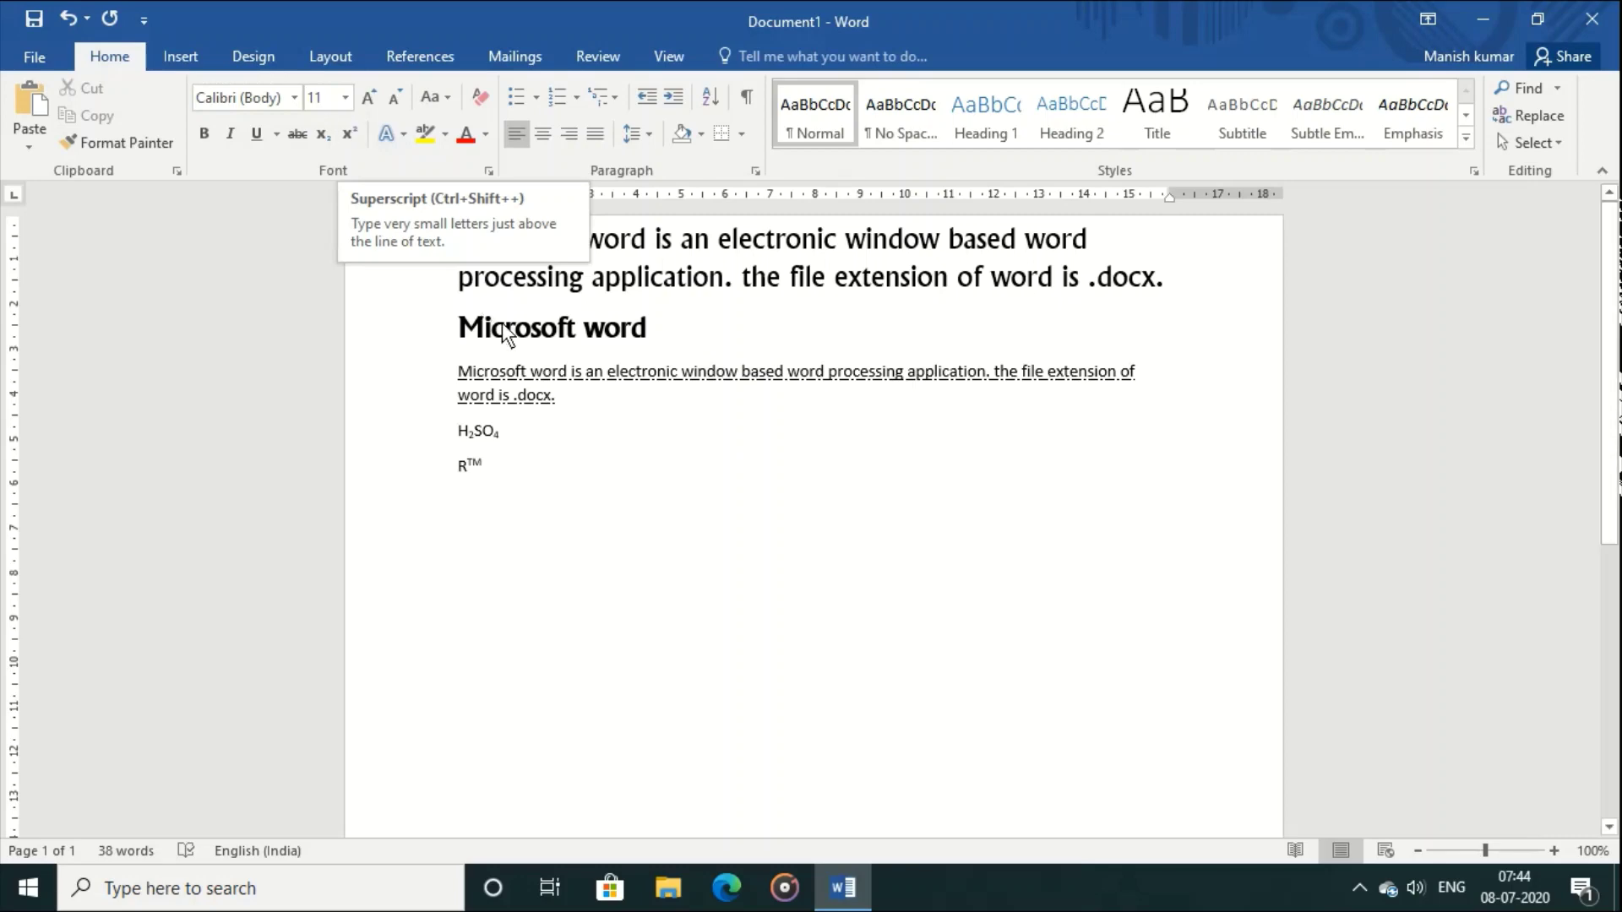
Step: Grow the underlined paragraph's font to 12, shrink it back to 11, and show the Change Case options
left_click_drag(456, 381, 608, 414)
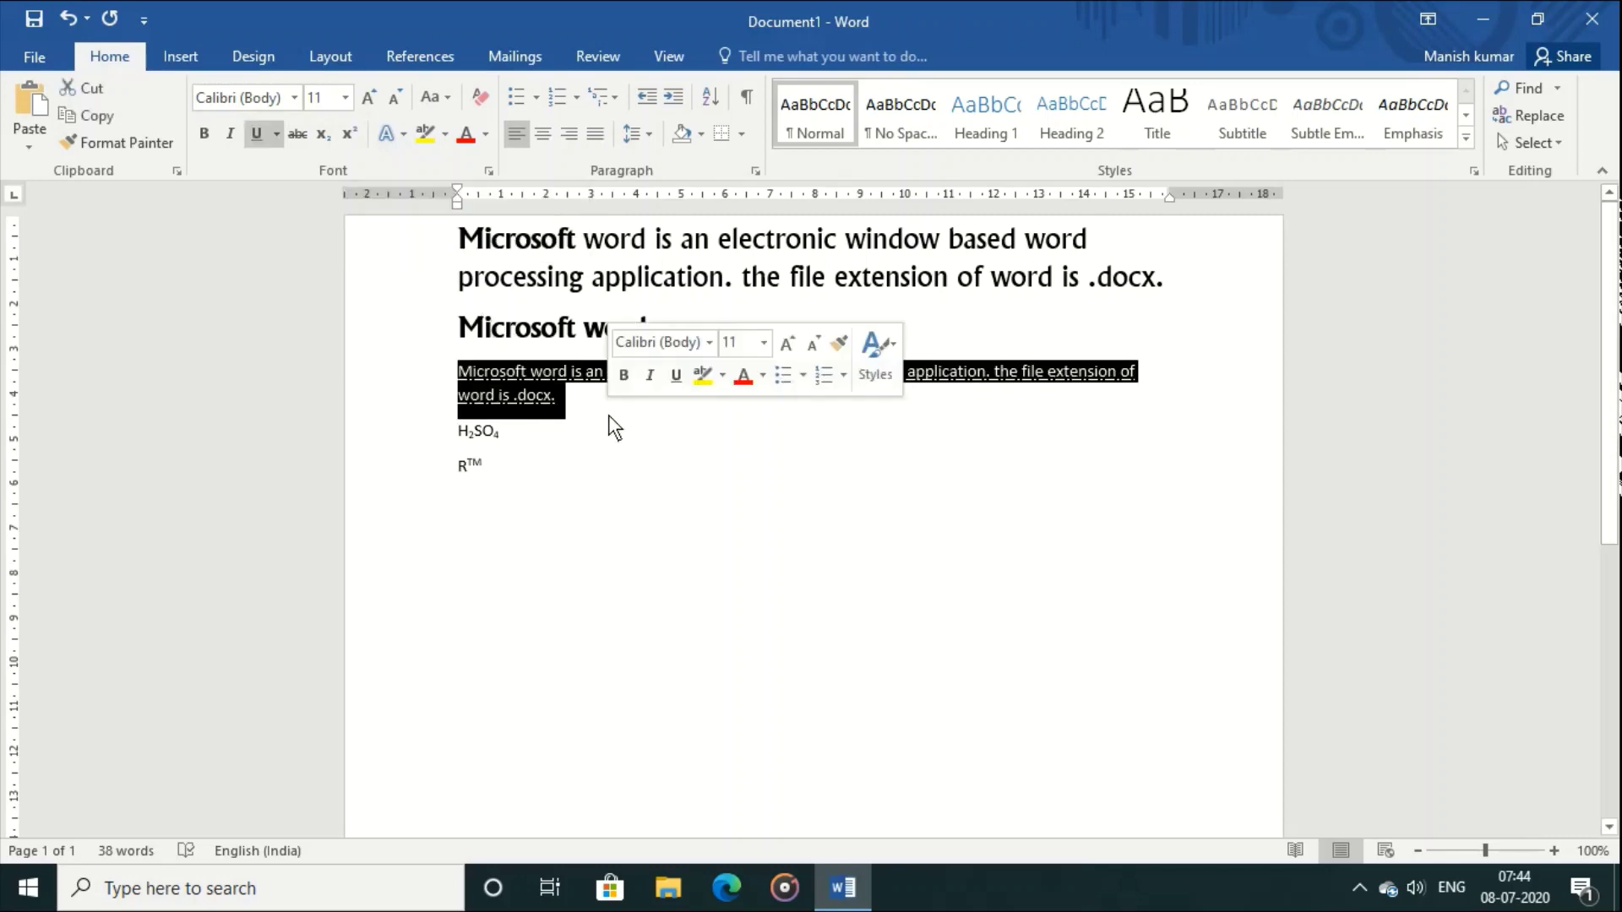
left_click(367, 99)
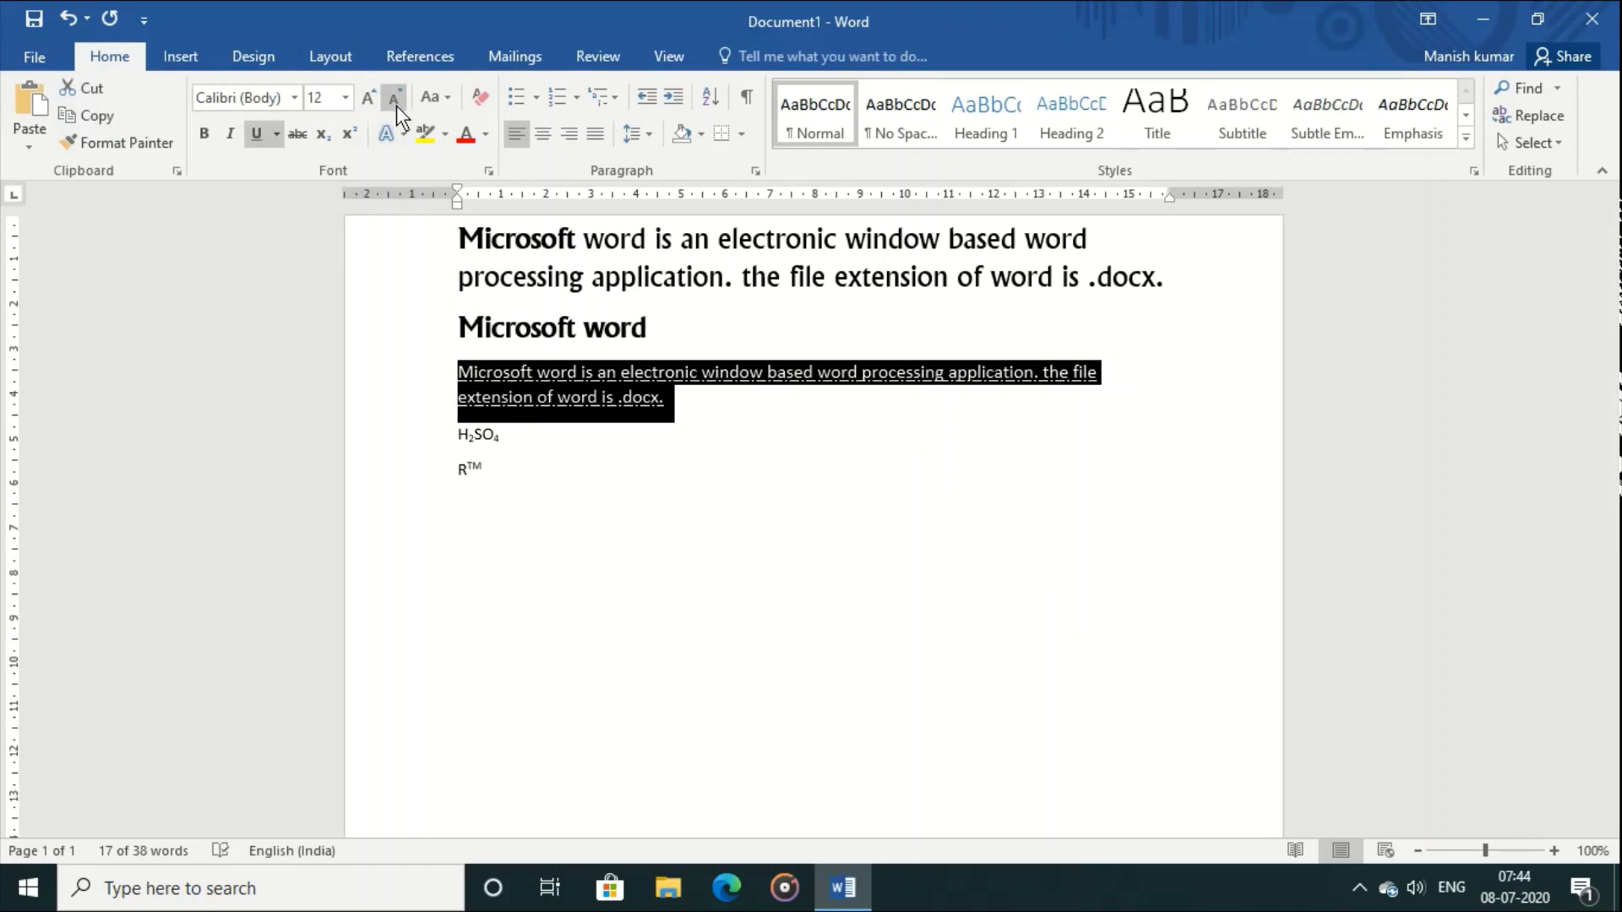
left_click(394, 99)
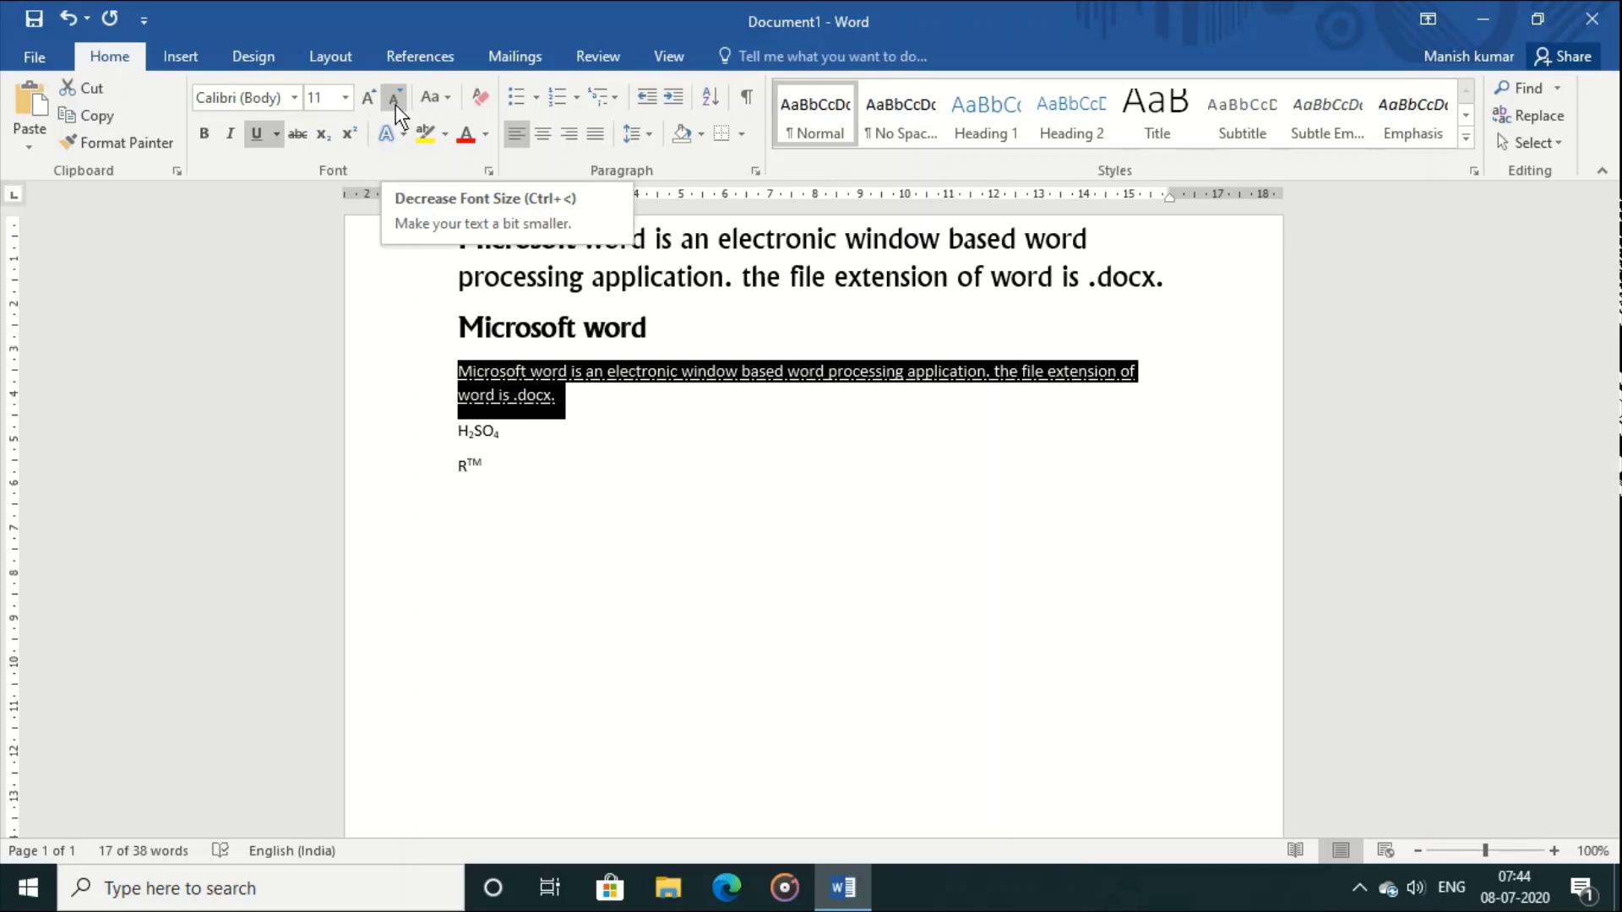
left_click(453, 102)
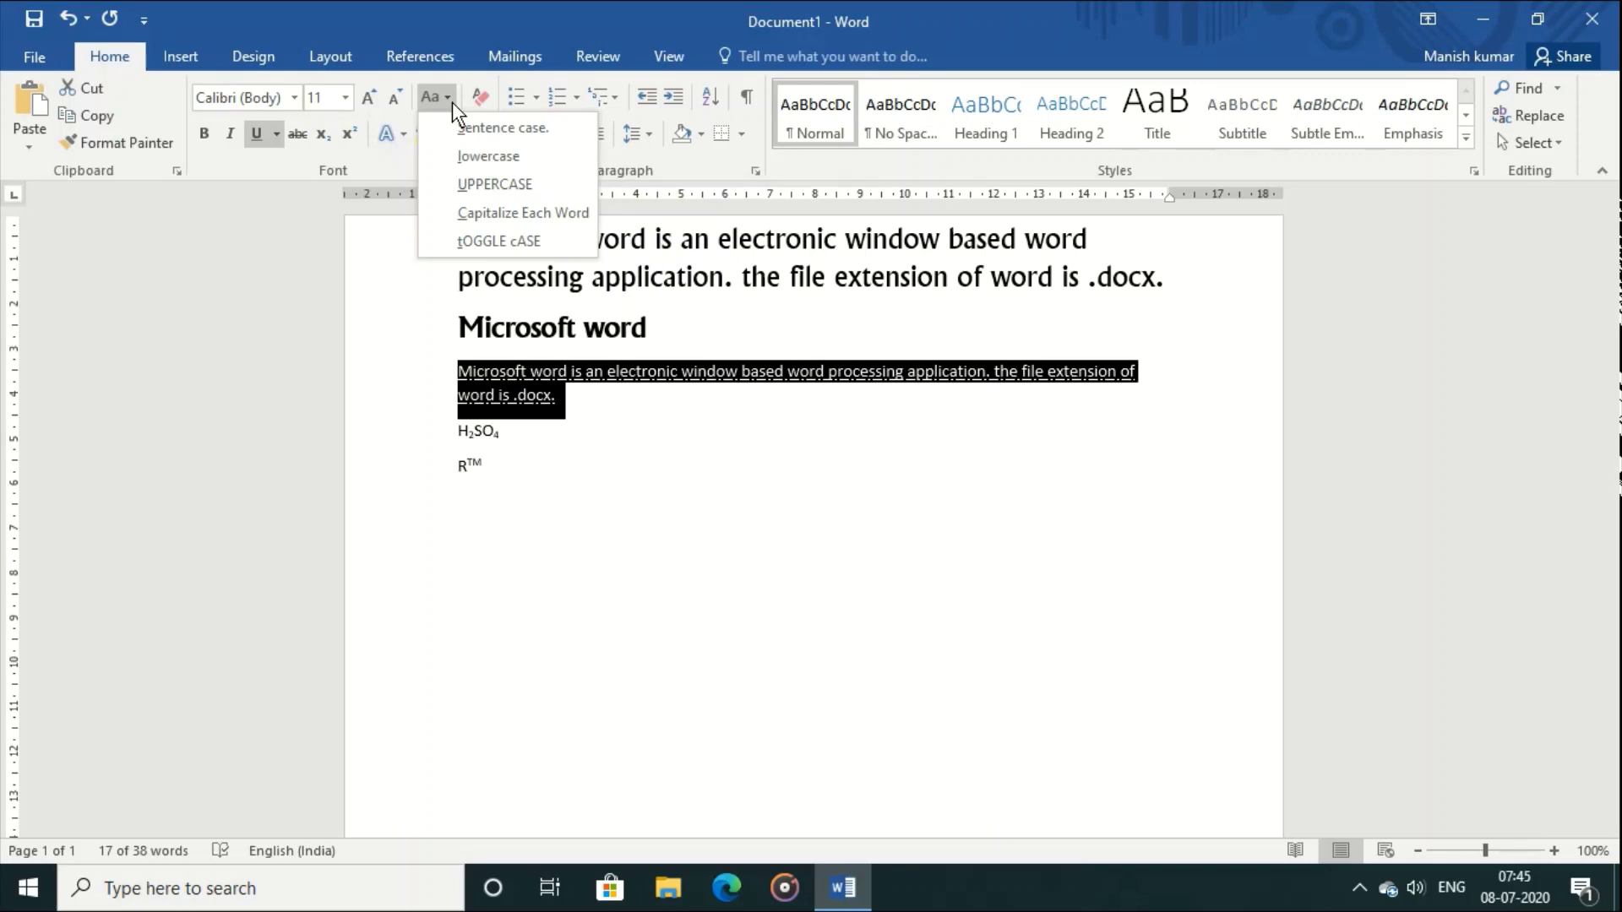
Step: Cycle the paragraph through UPPERCASE, Capitalize Each Word and tOGGLE cASE, ending in Sentence case
left_click(502, 177)
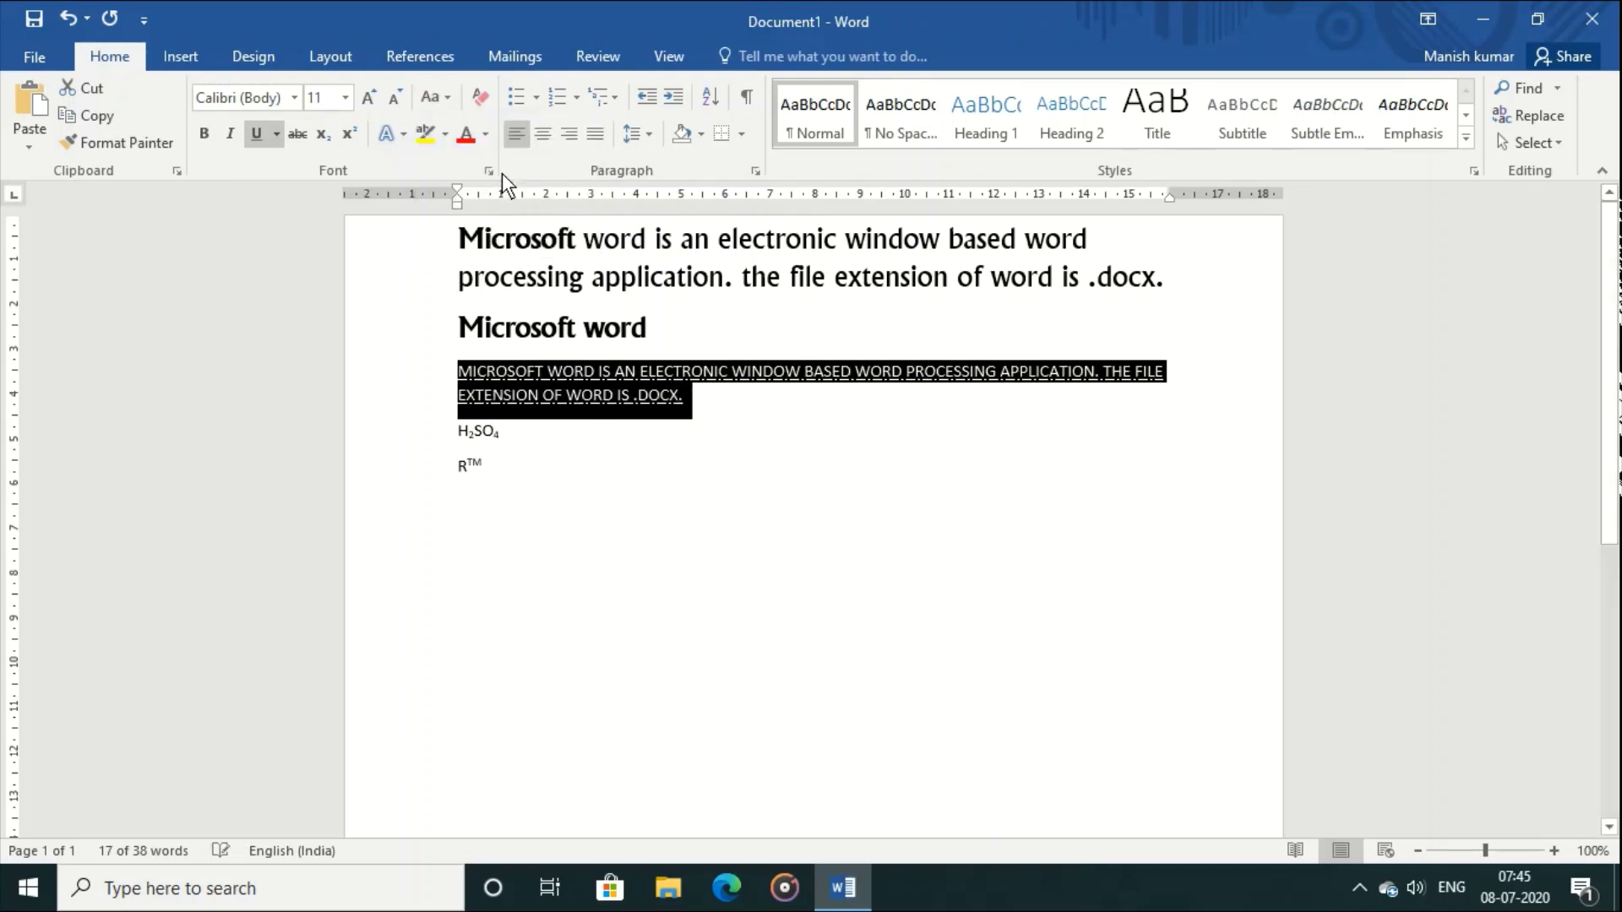
left_click(767, 550)
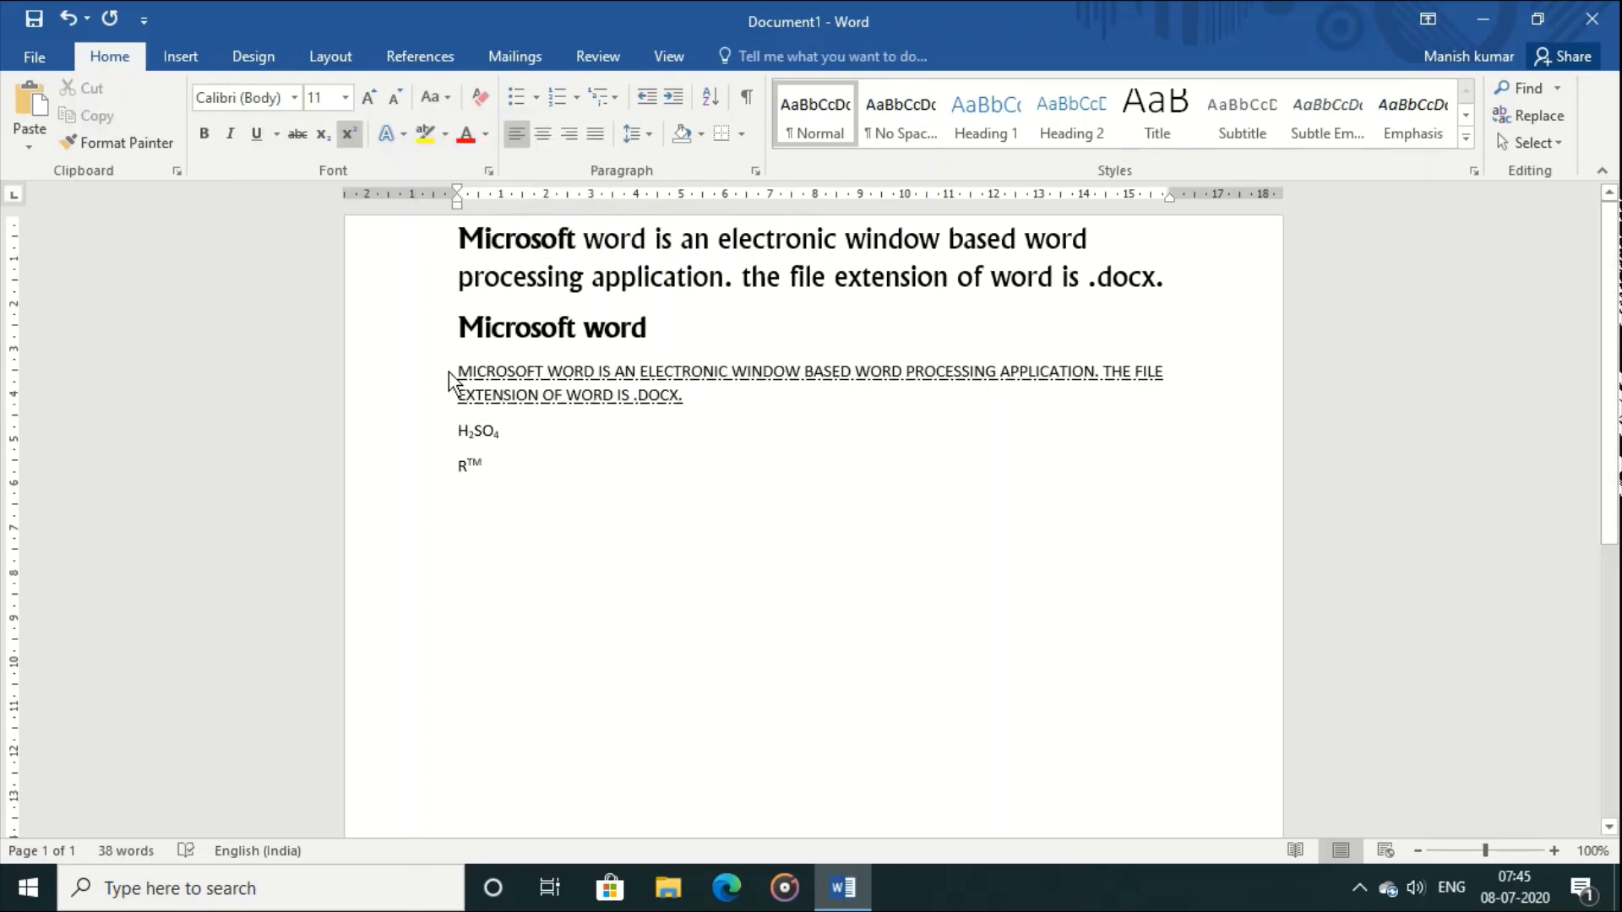
left_click_drag(457, 374, 703, 407)
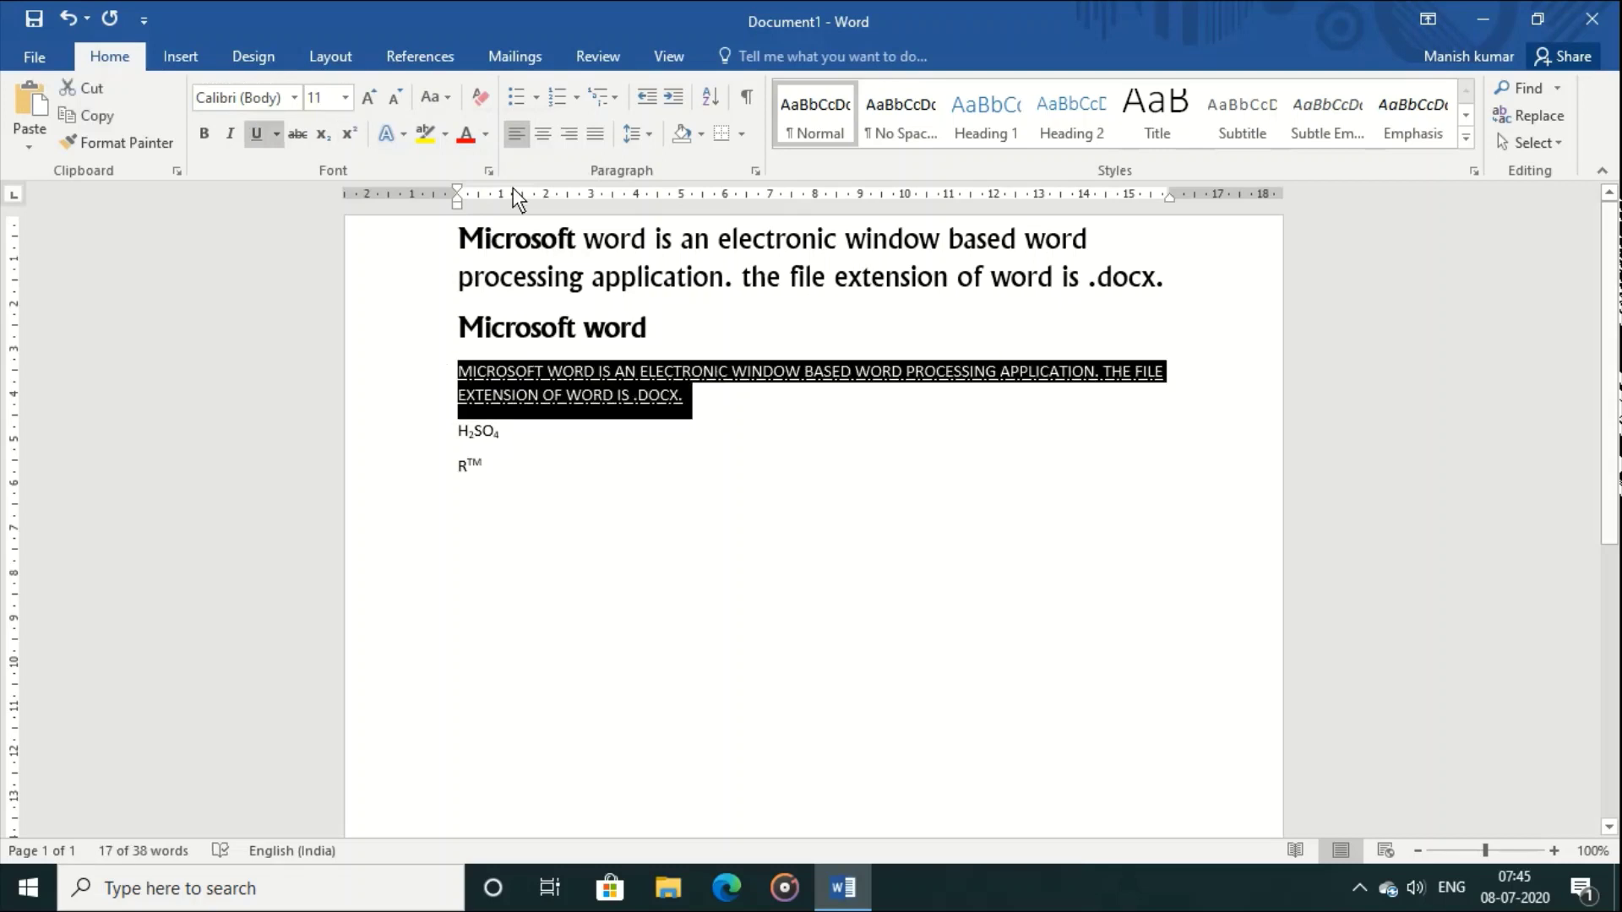
left_click(445, 99)
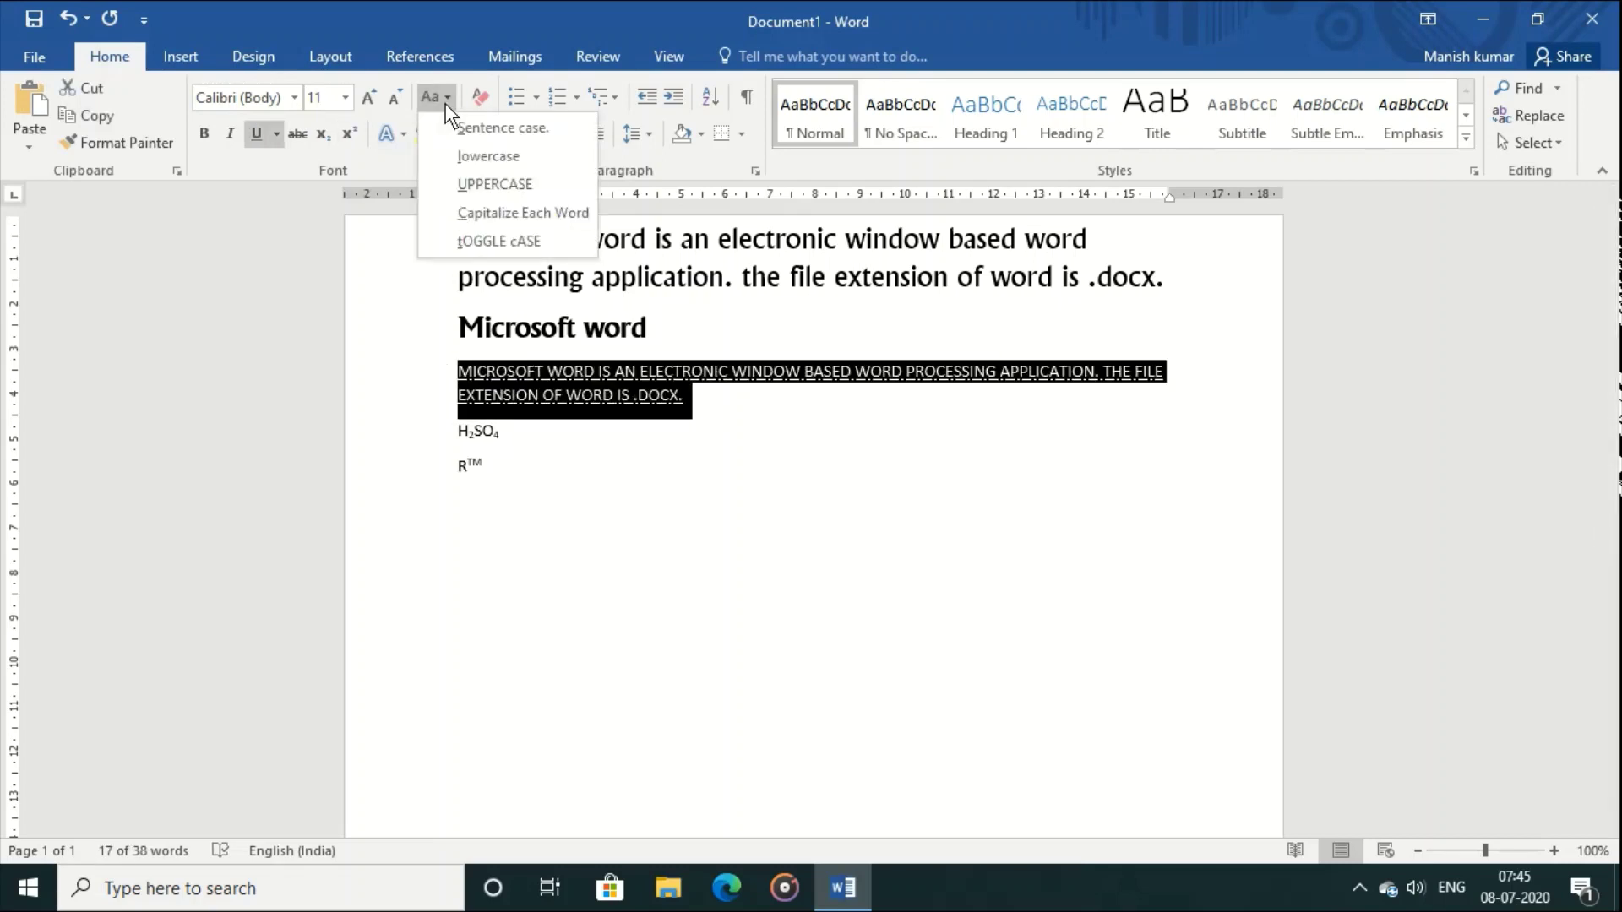
left_click(478, 211)
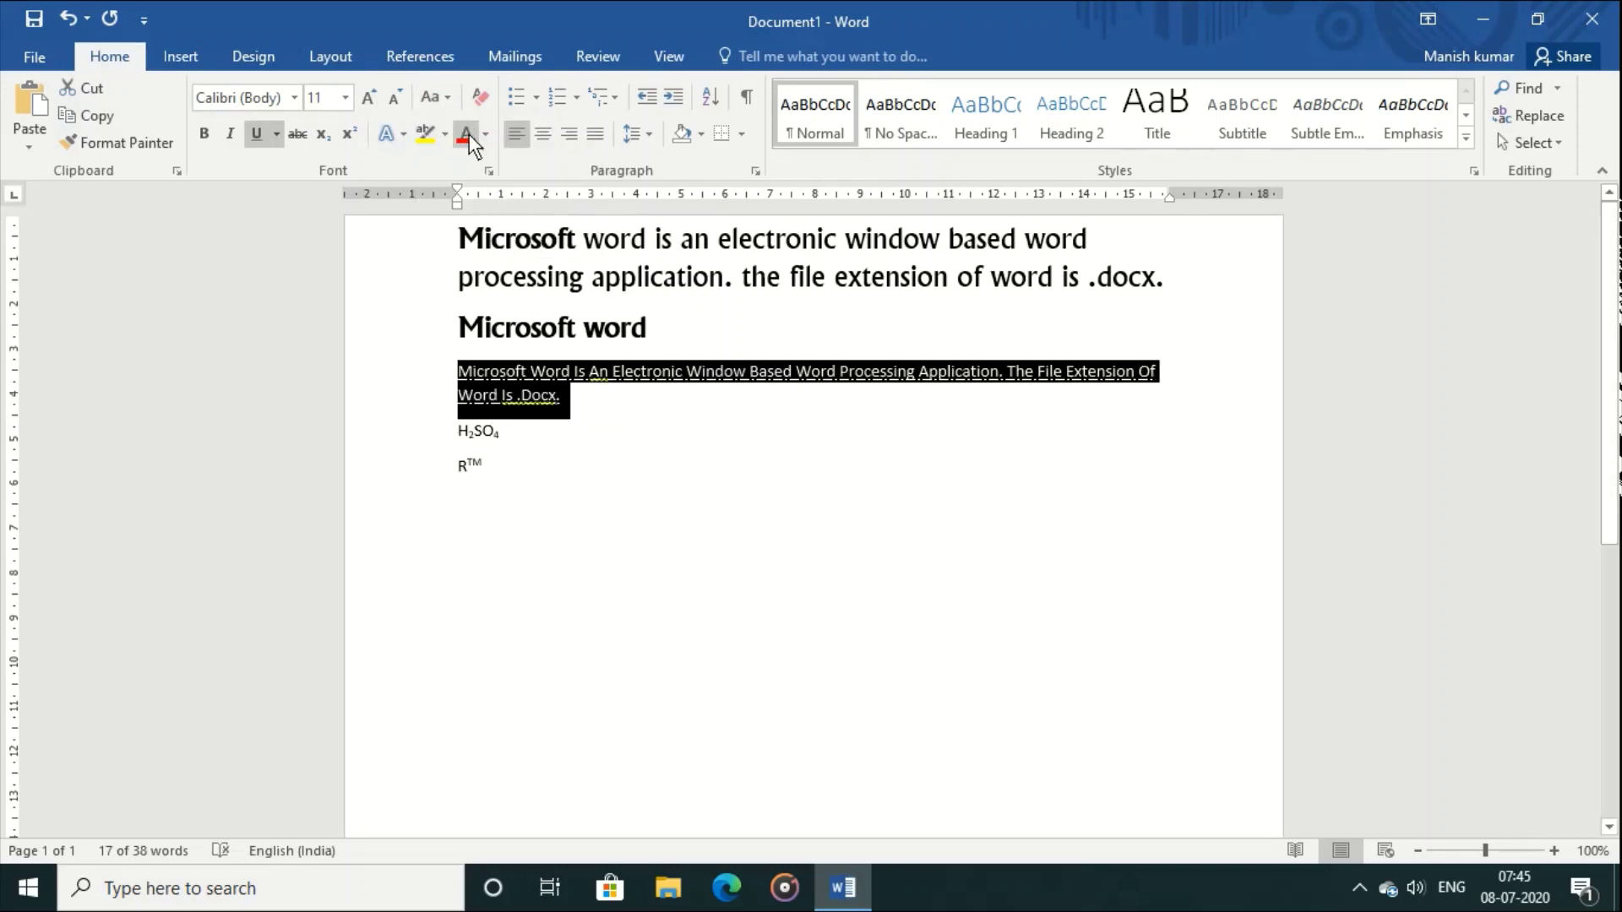
left_click(449, 100)
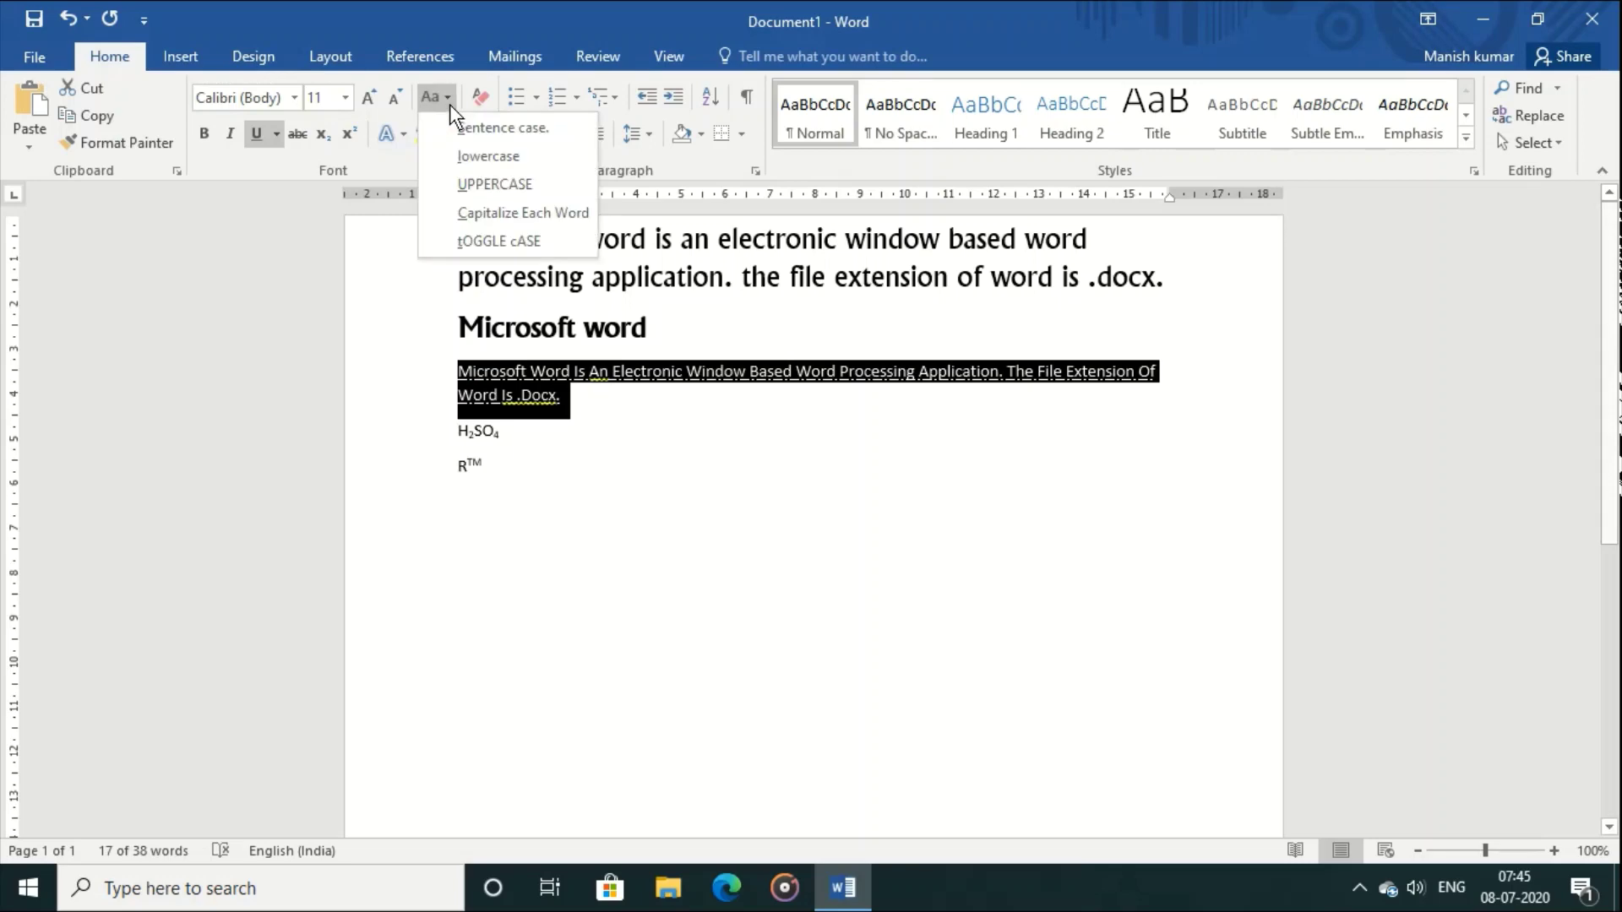
left_click(510, 240)
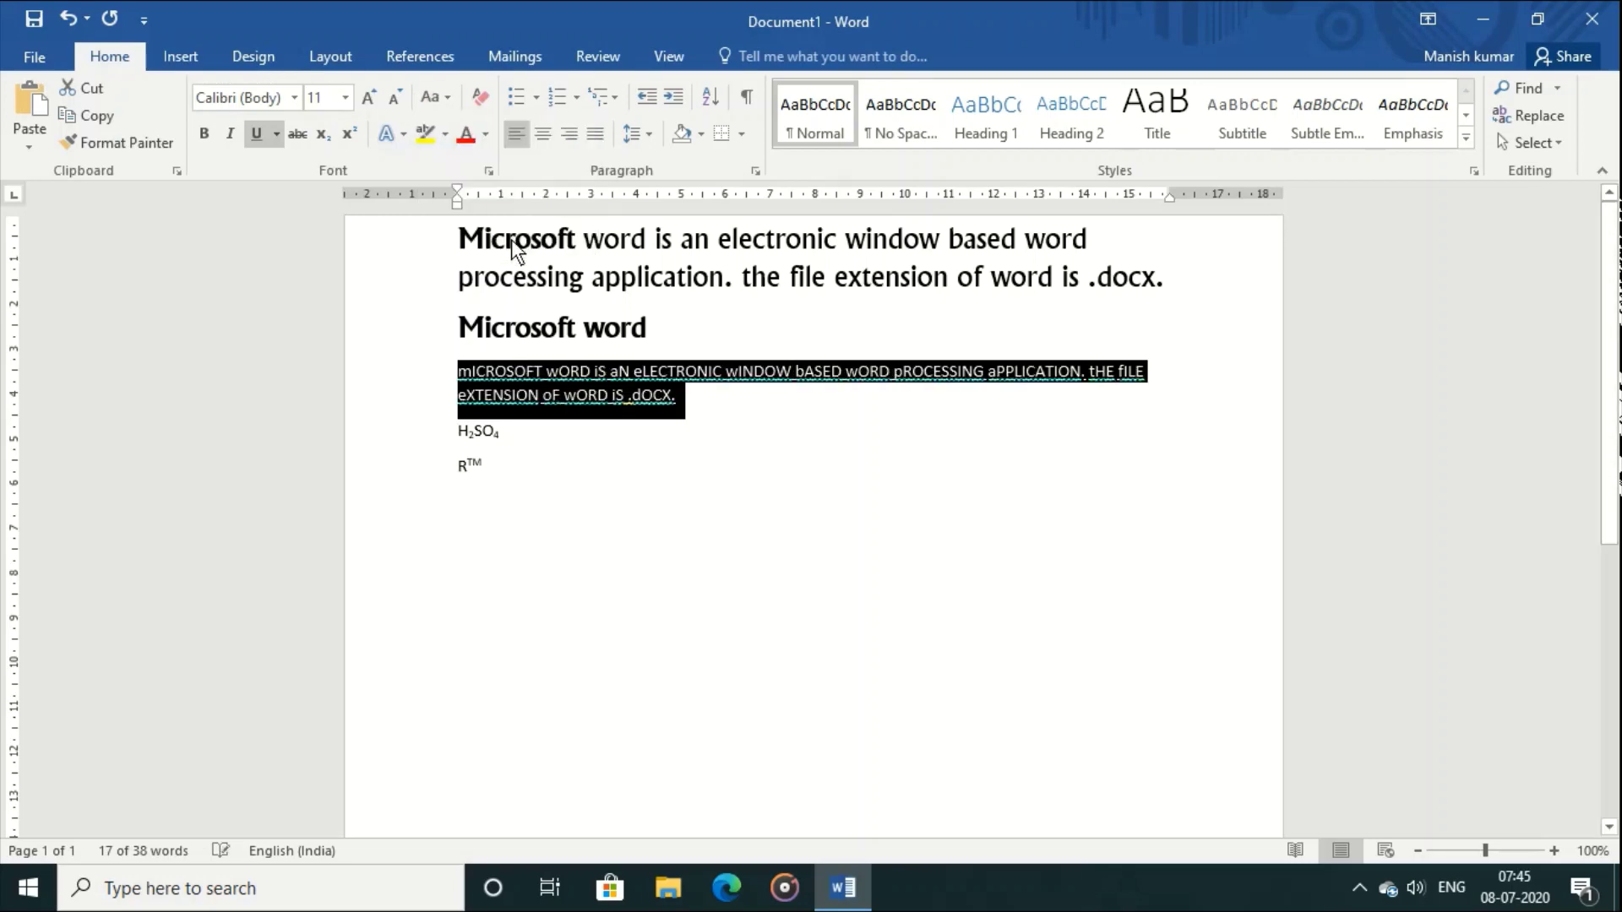
left_click(446, 100)
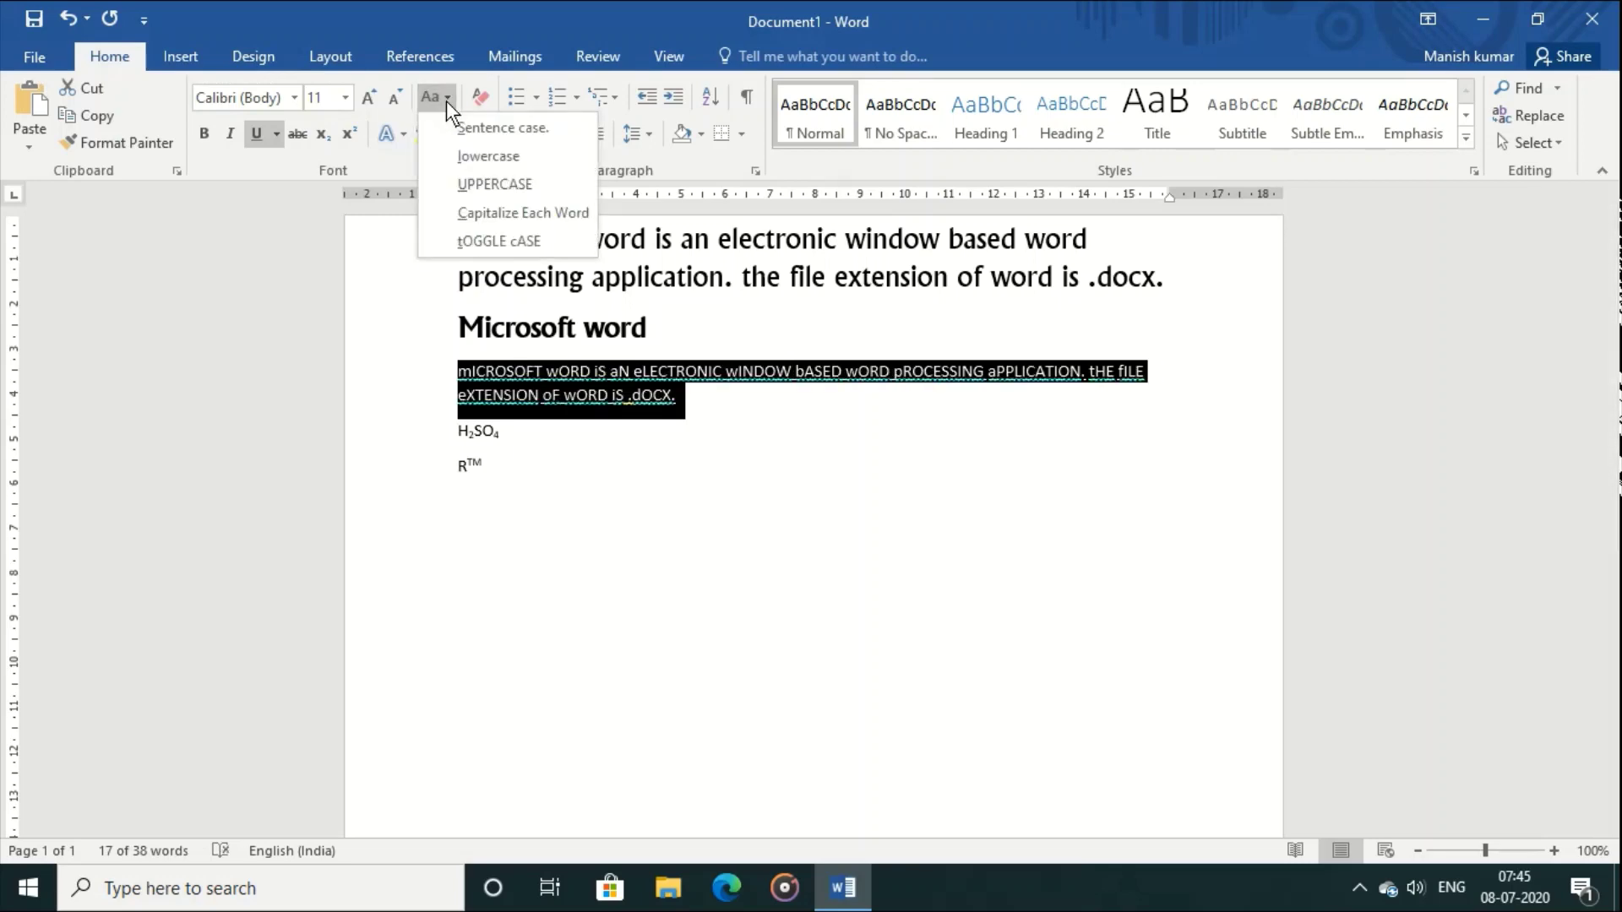
left_click(456, 127)
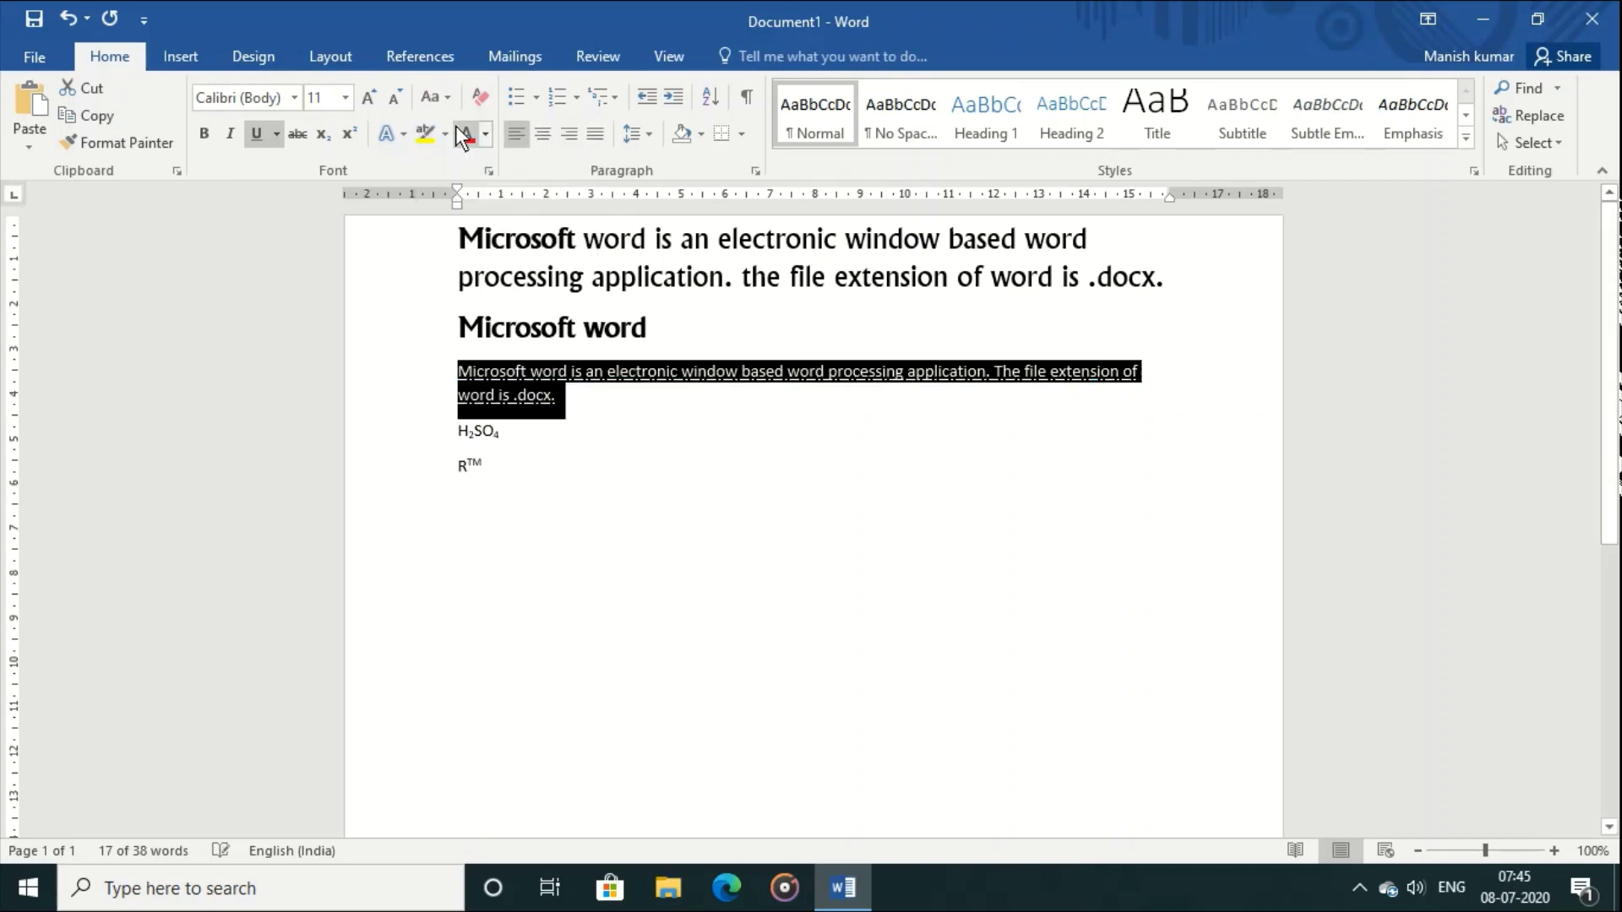
left_click(667, 453)
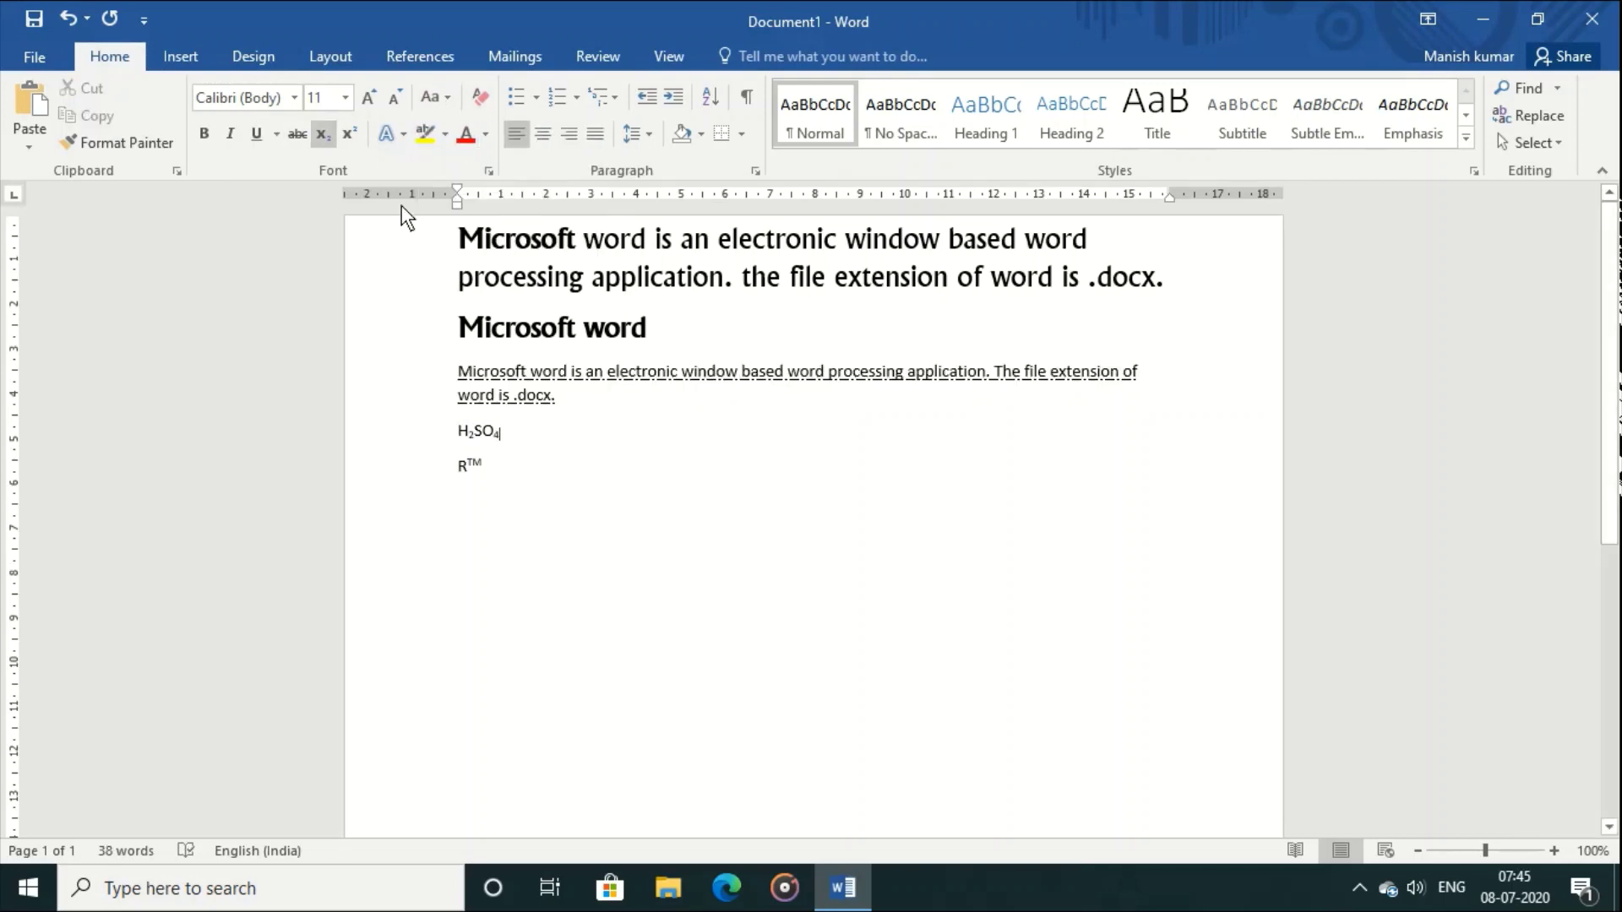
left_click(441, 317)
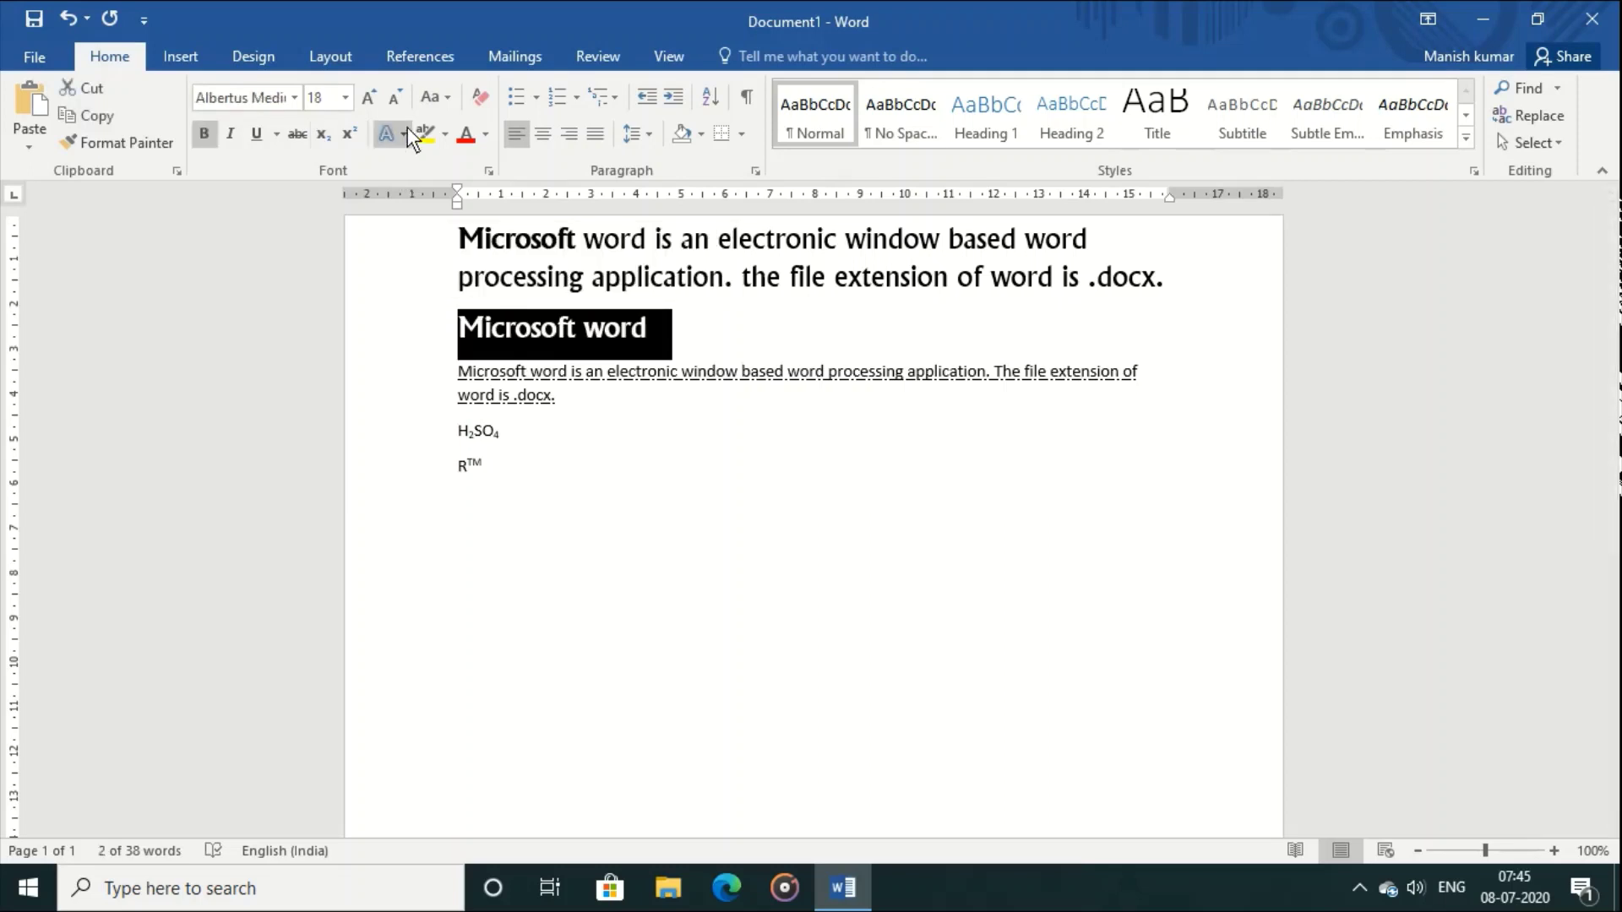
left_click(630, 554)
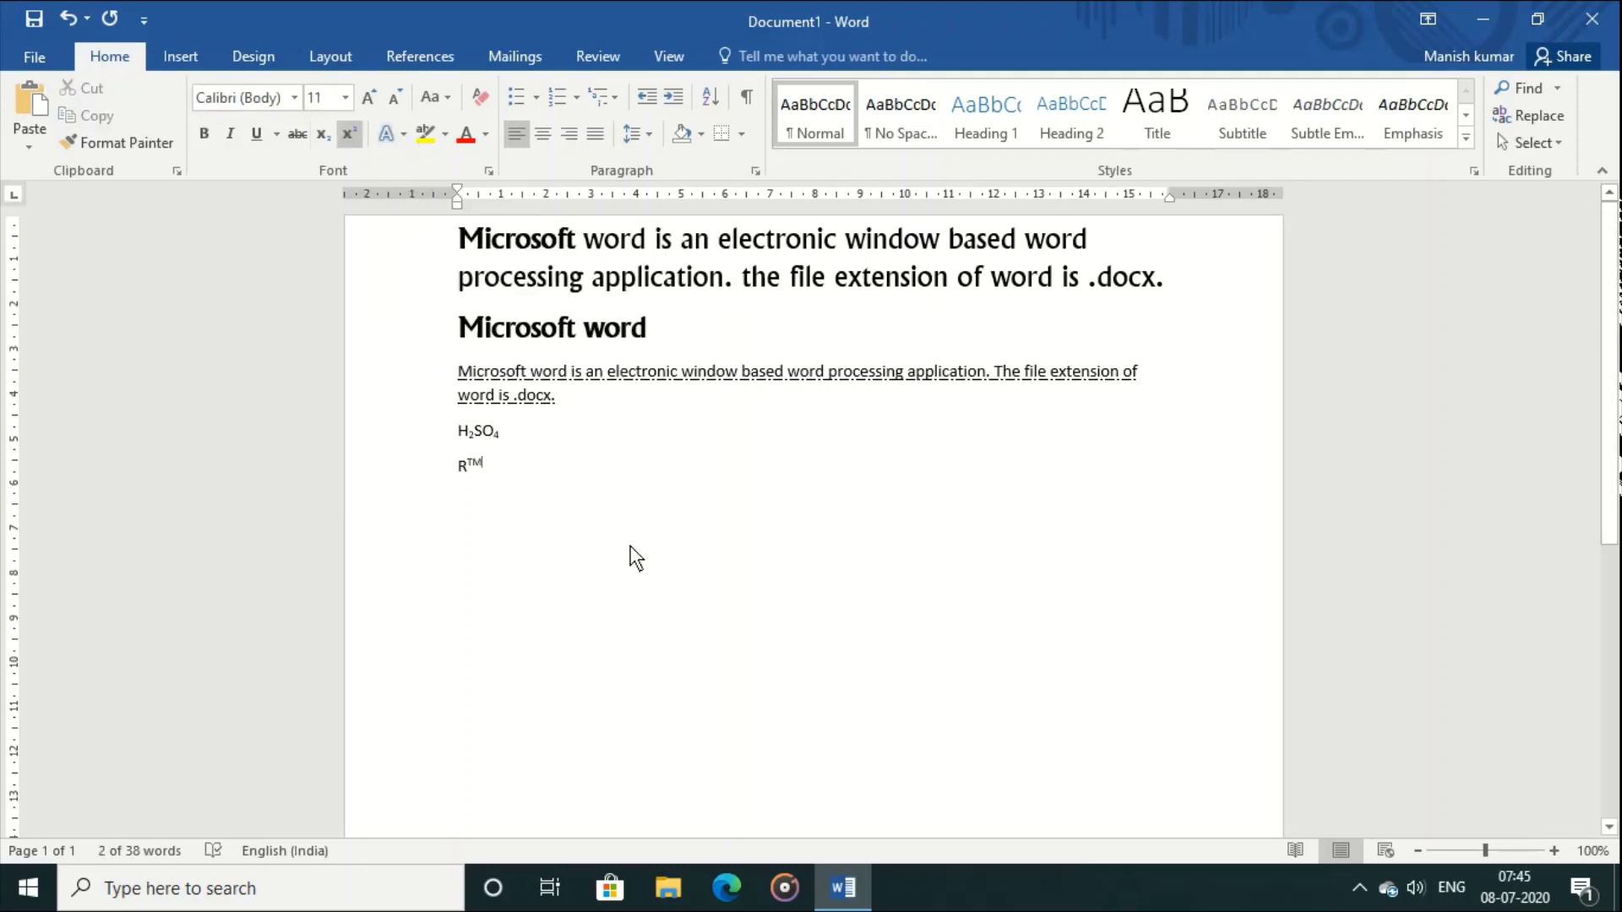
left_click_drag(454, 332, 666, 335)
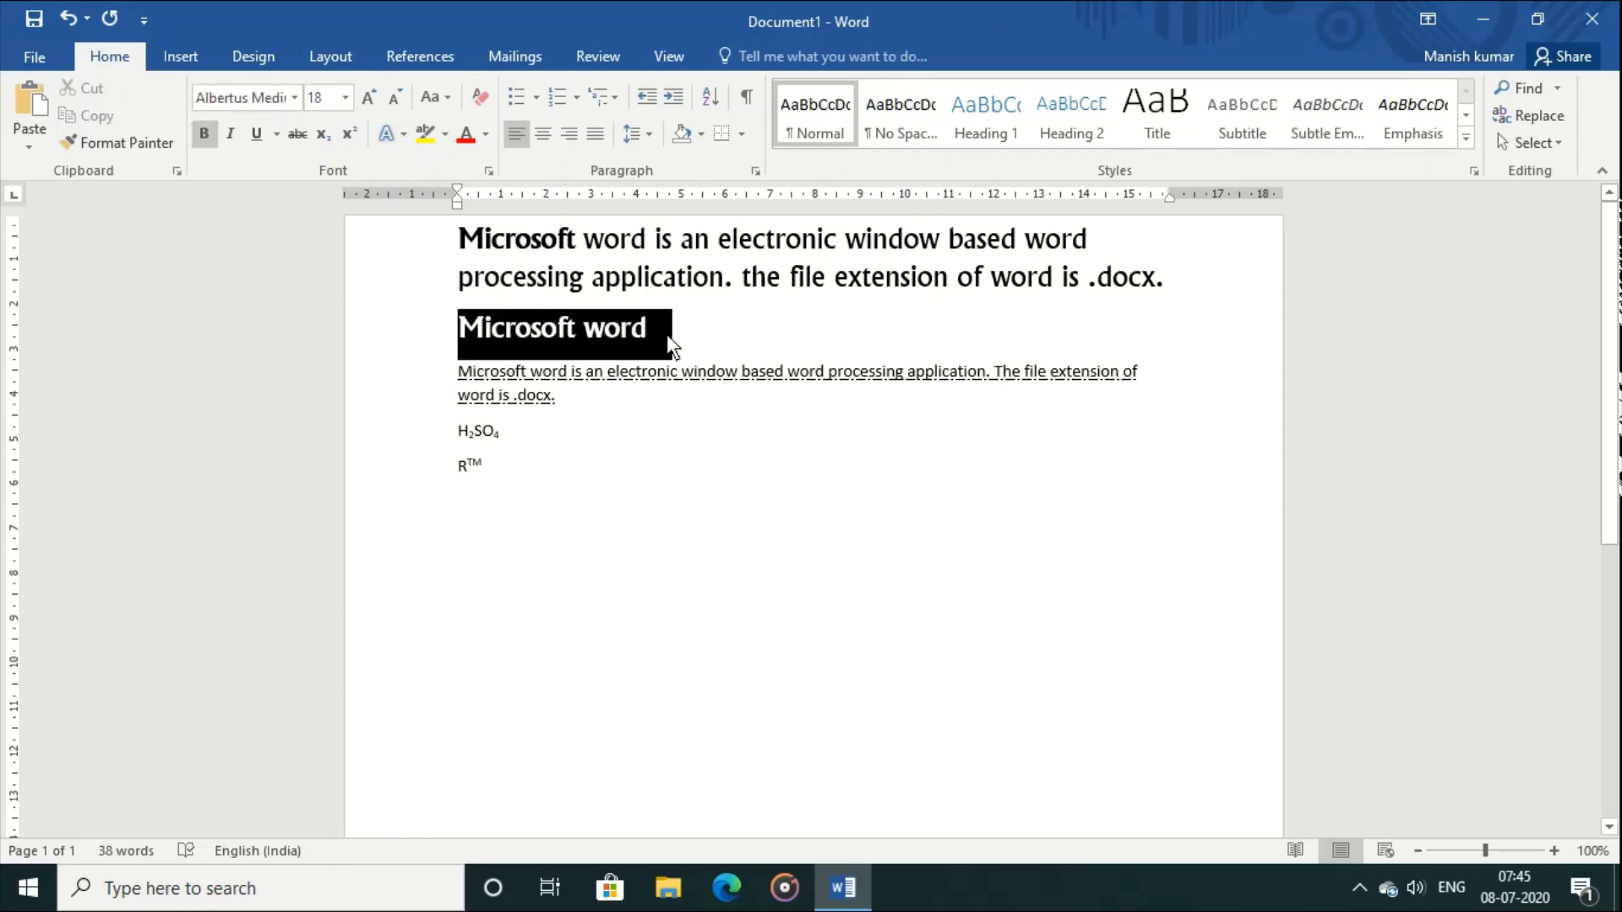
left_click(404, 135)
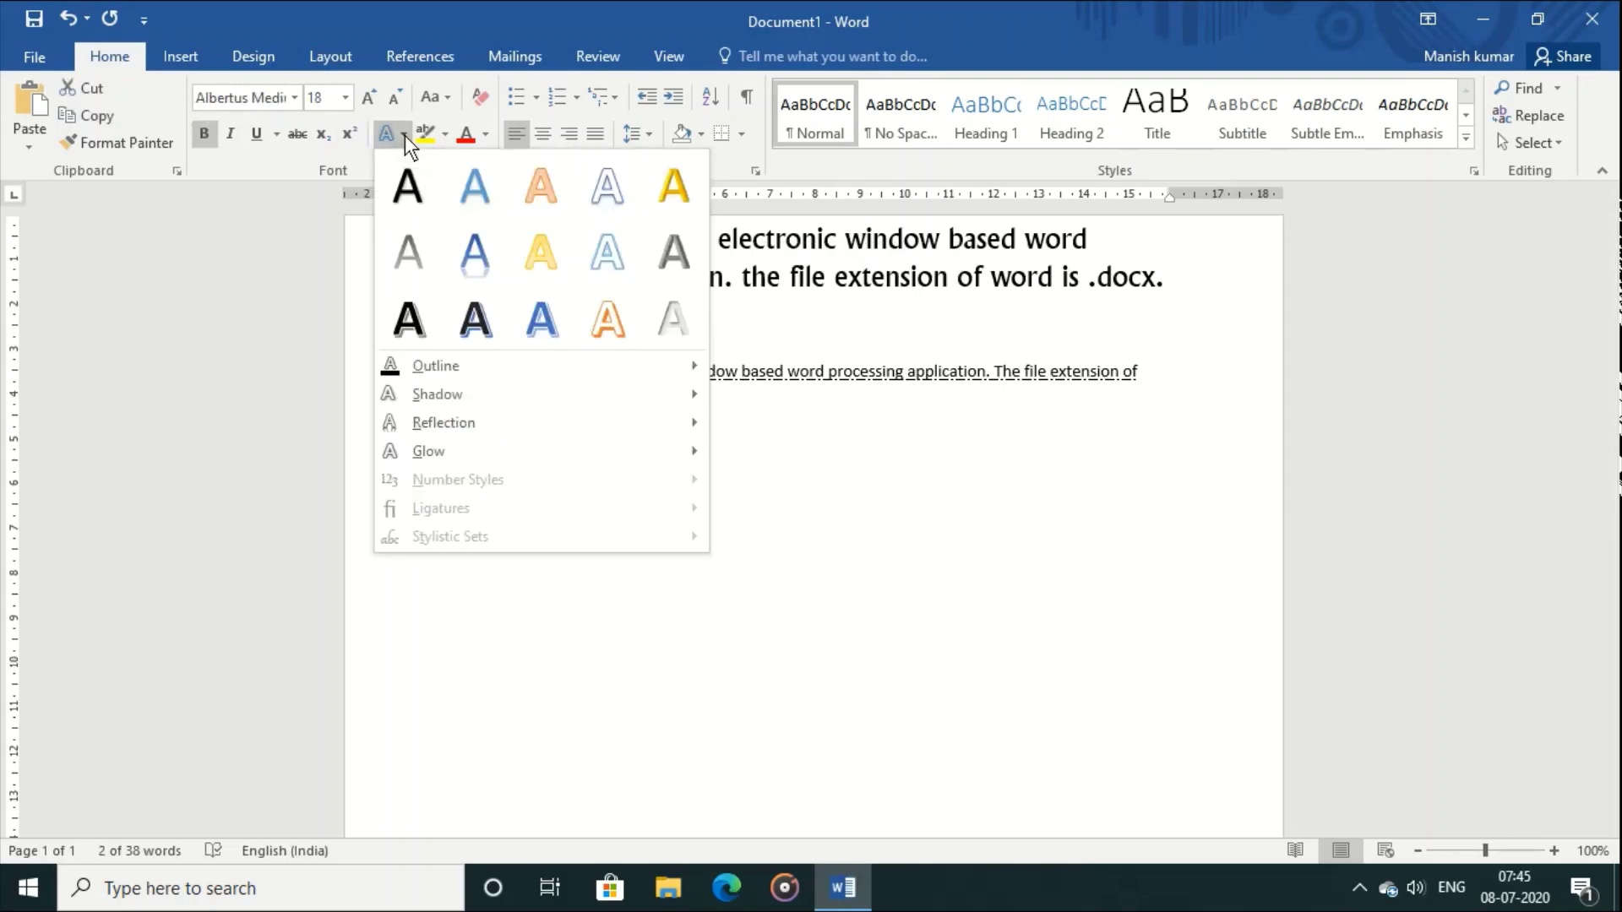
left_click(479, 256)
left_click(690, 537)
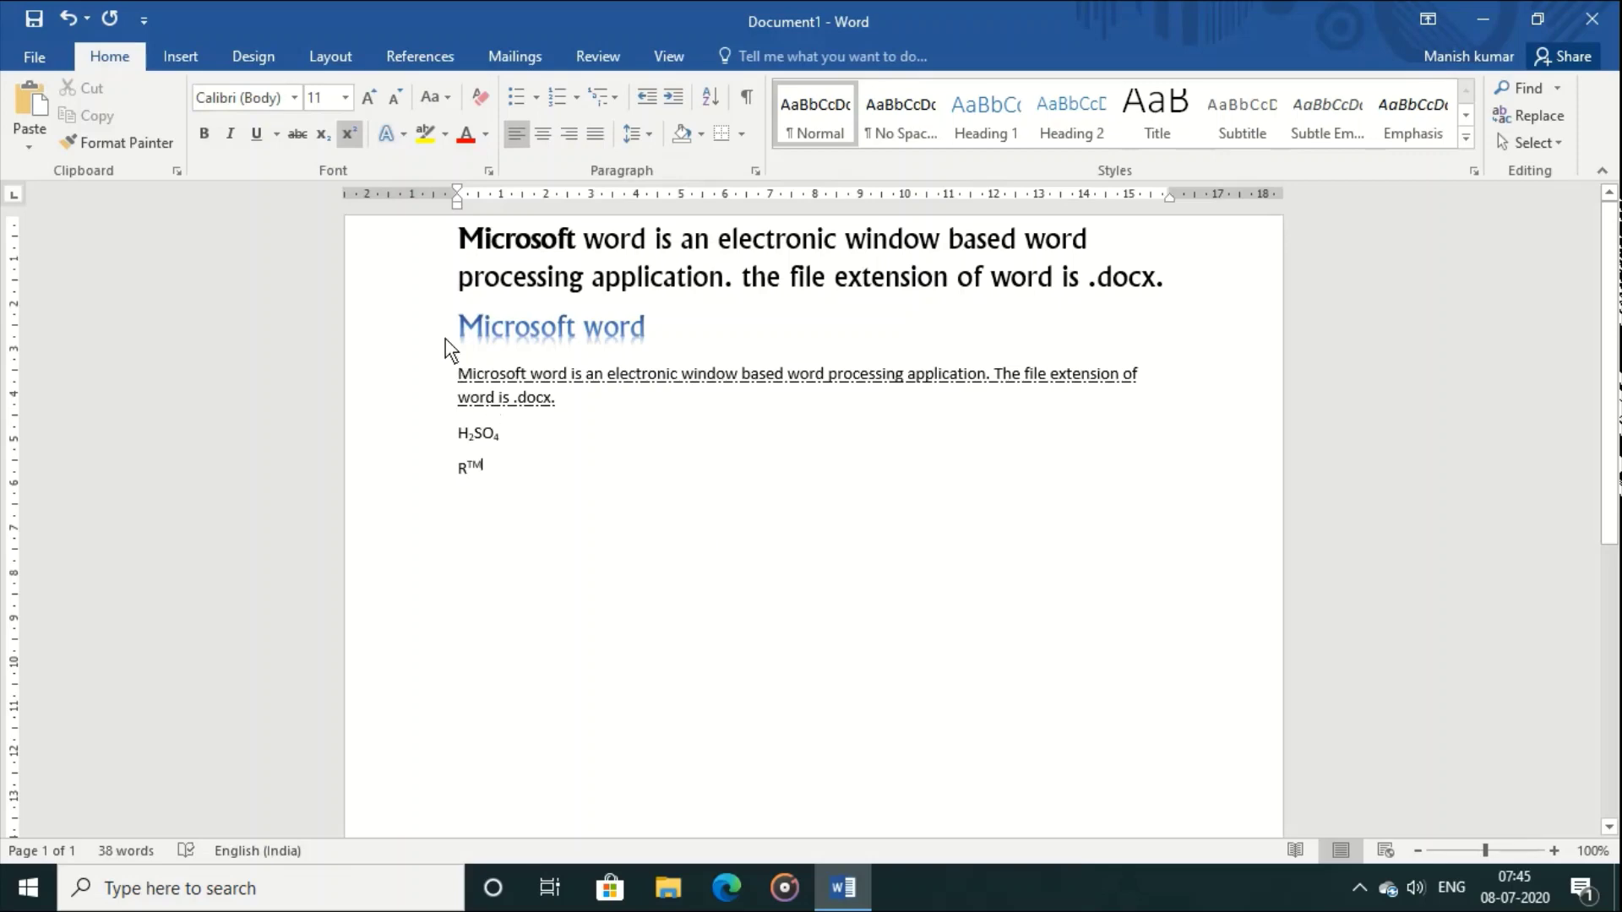
triple_click(670, 344)
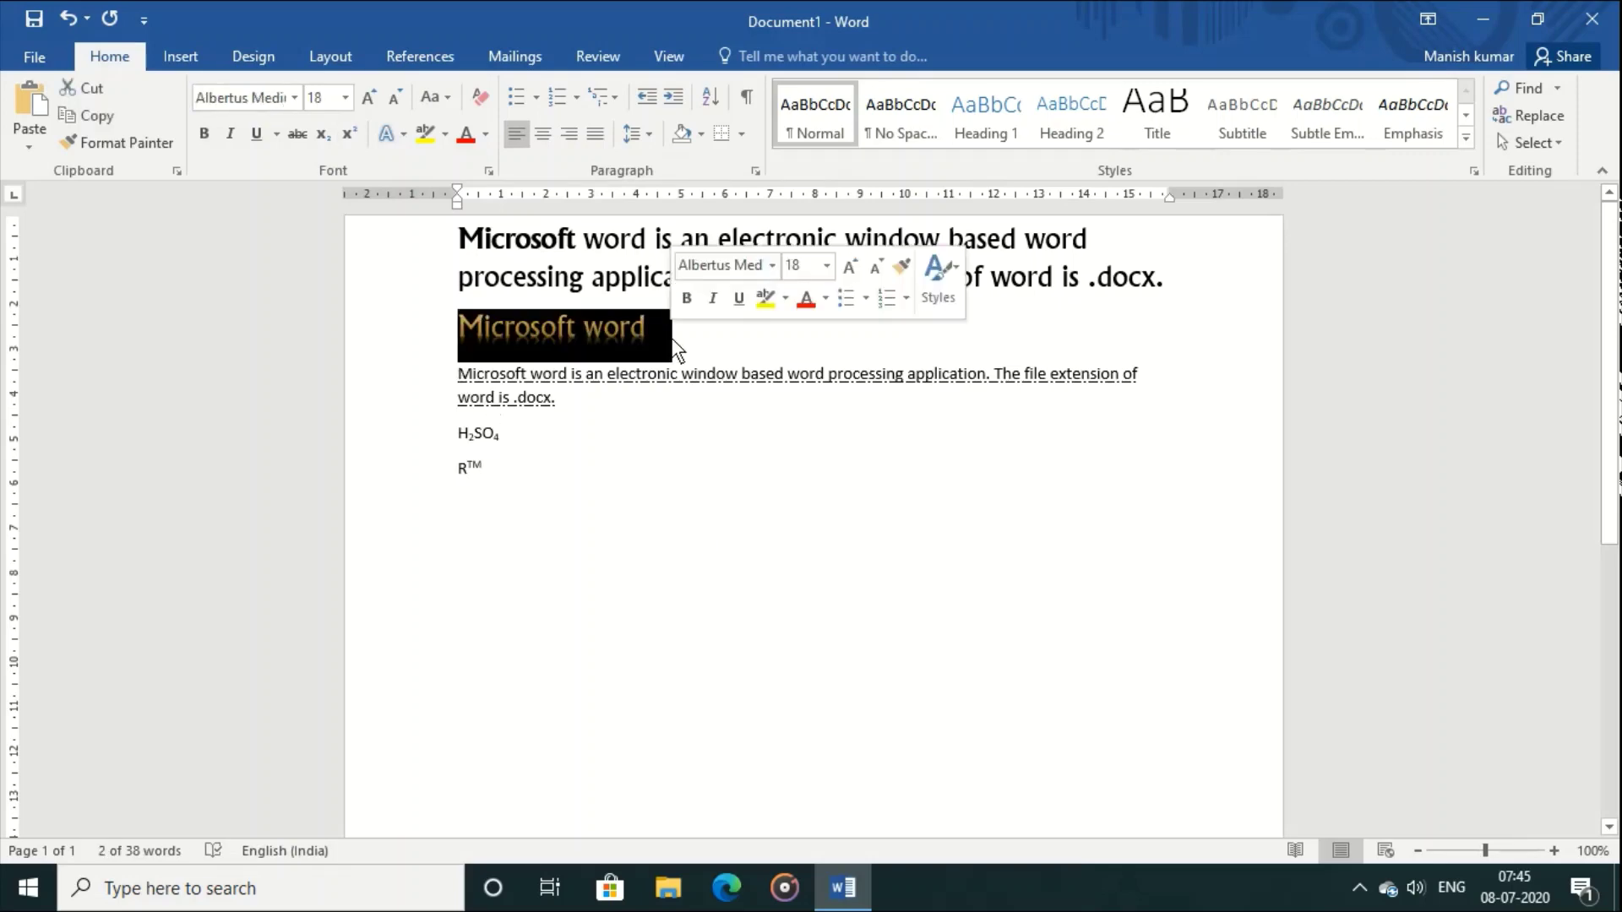
left_click(743, 496)
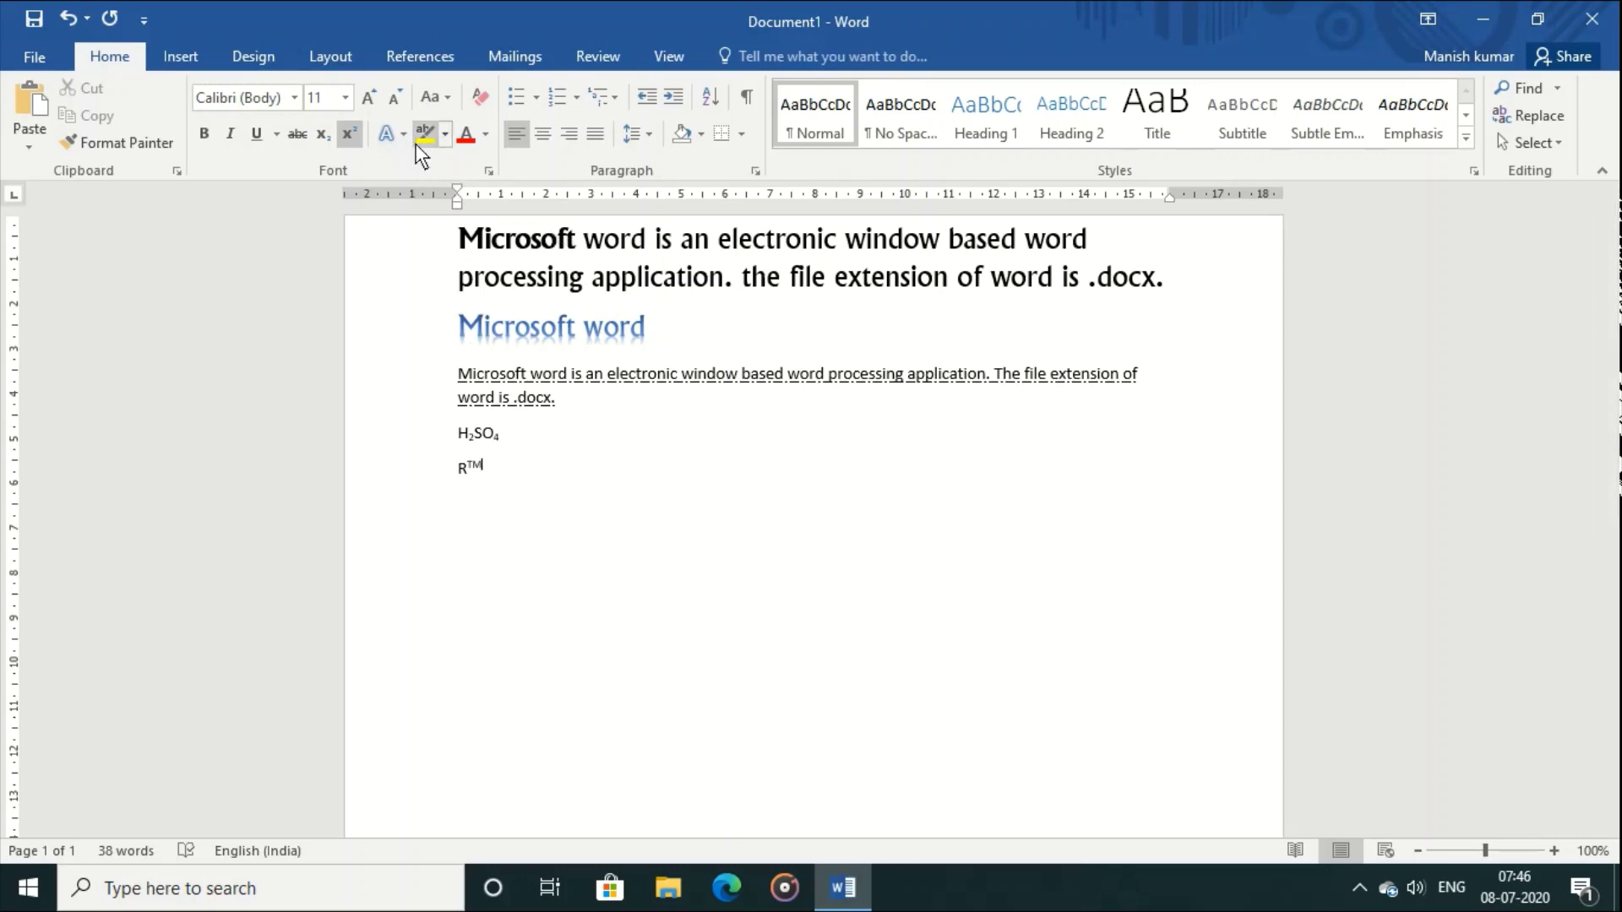
Step: Highlight 'word is an' and '.docx.' in yellow, then turn the highlighter off
left_click_drag(587, 239, 934, 274)
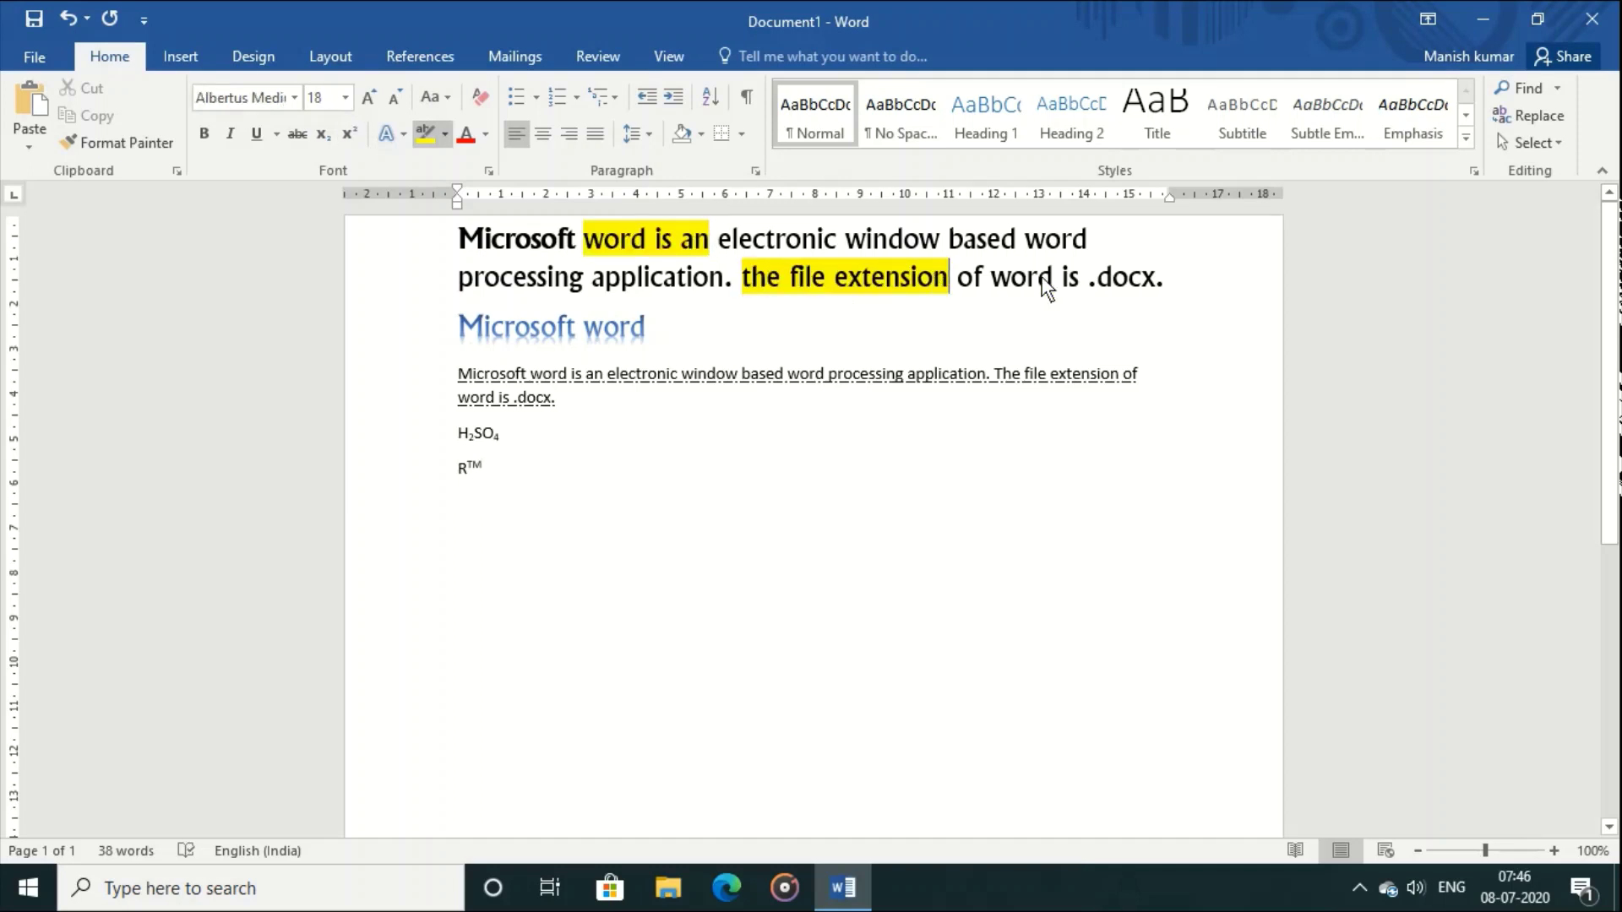
left_click_drag(1087, 275, 1180, 279)
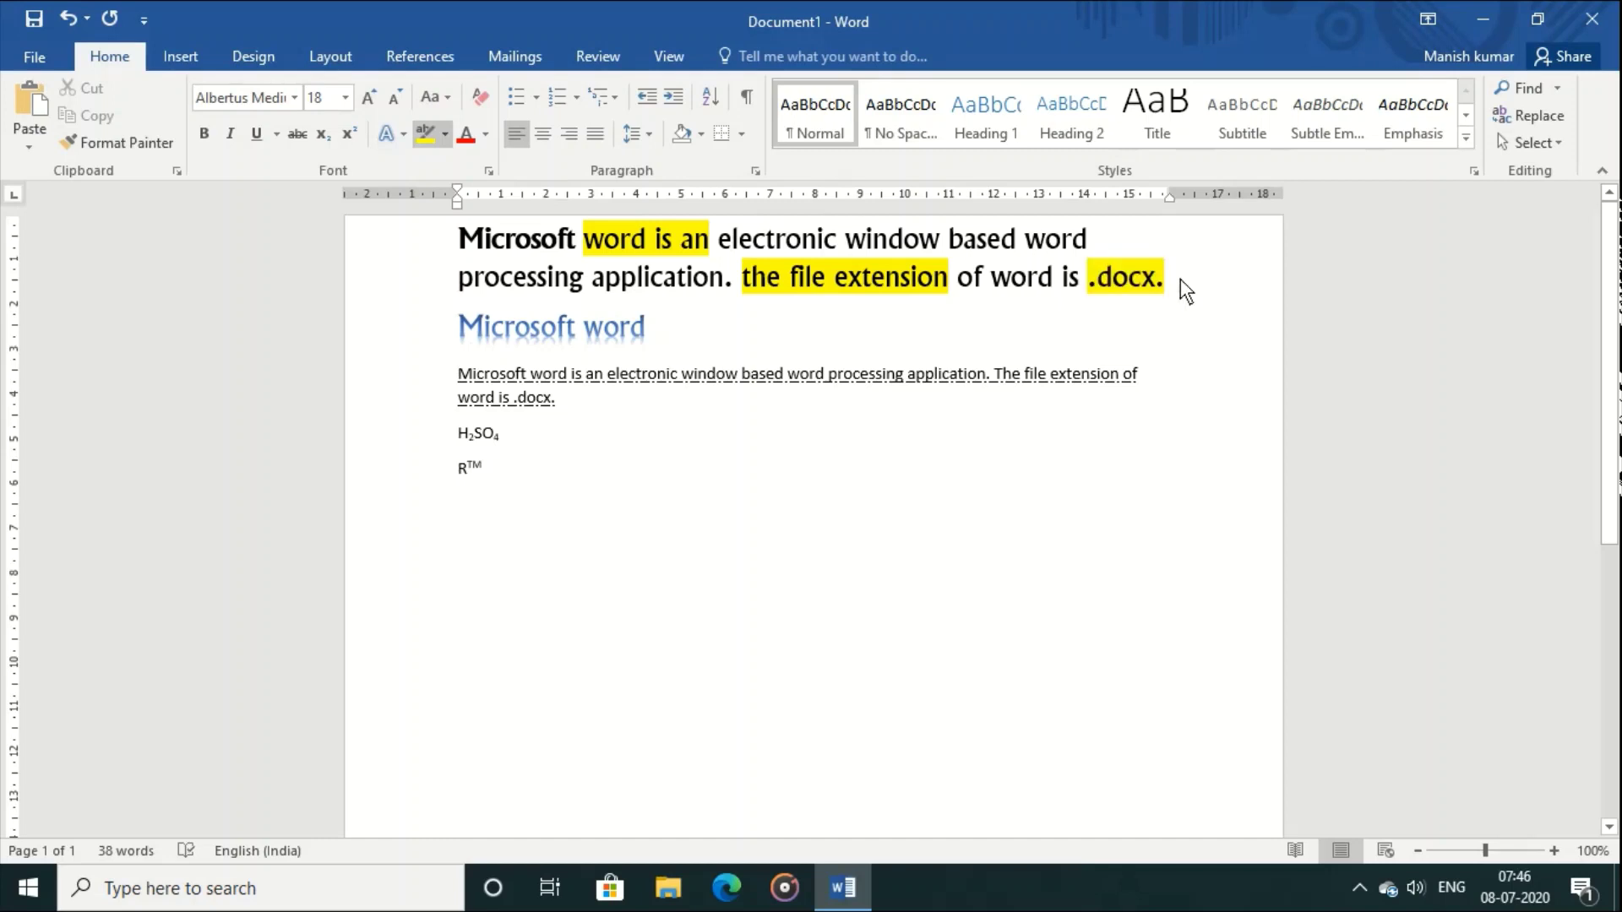
left_click(423, 137)
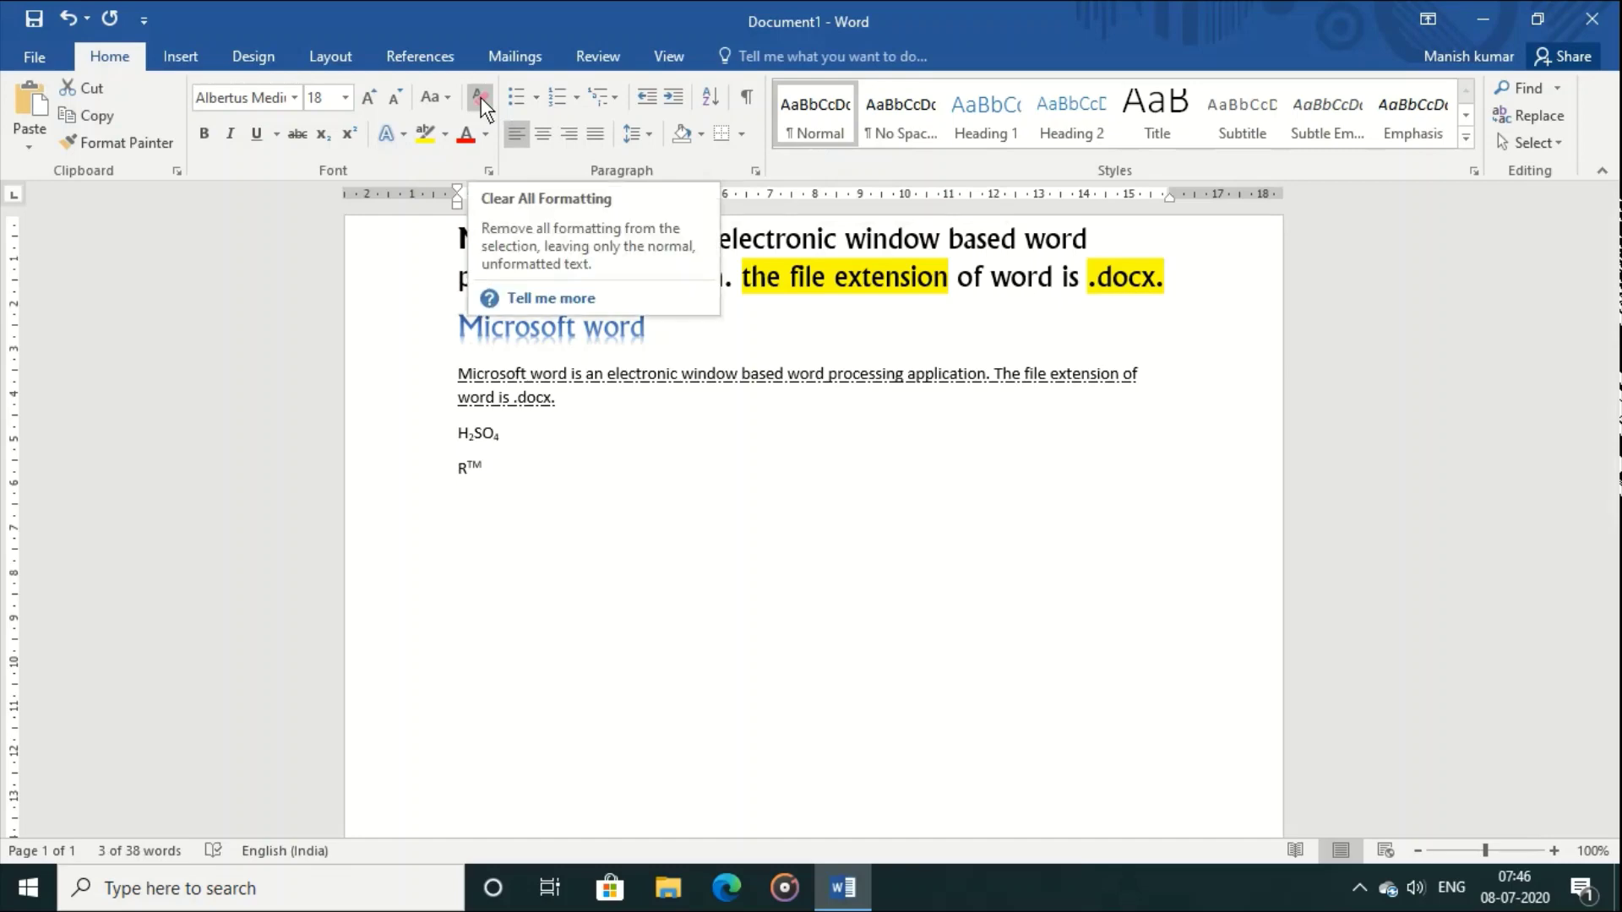
Step: Set the highlight on 'word is an' to No Color and put the caret at the heading's end
left_click(446, 136)
left_click(495, 261)
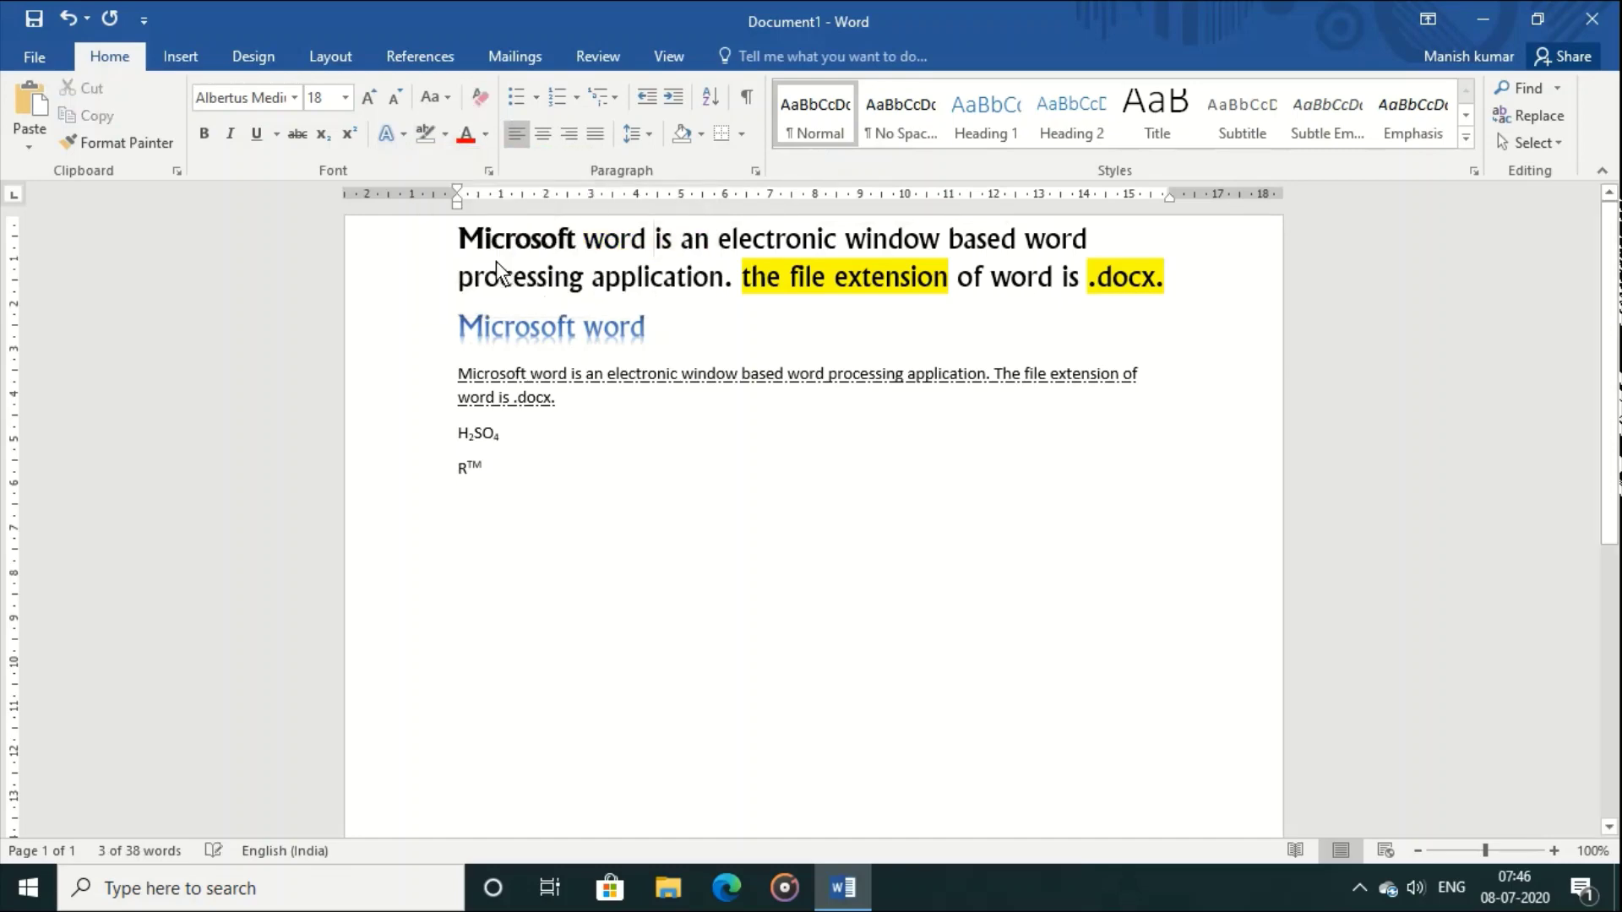
left_click(698, 327)
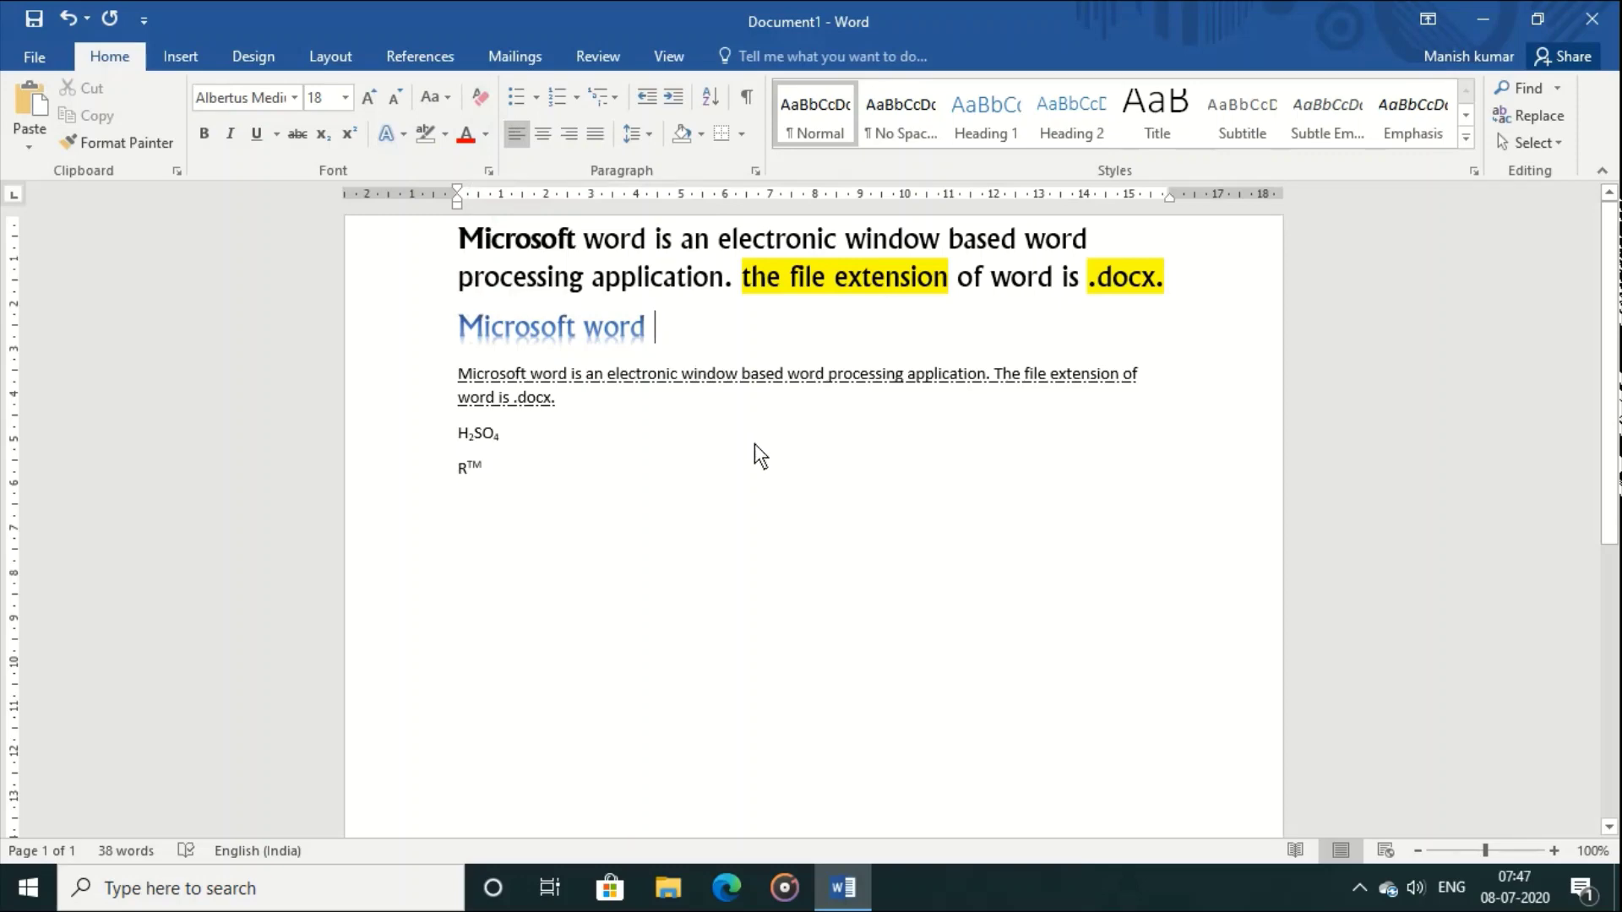
left_click_drag(565, 328, 664, 334)
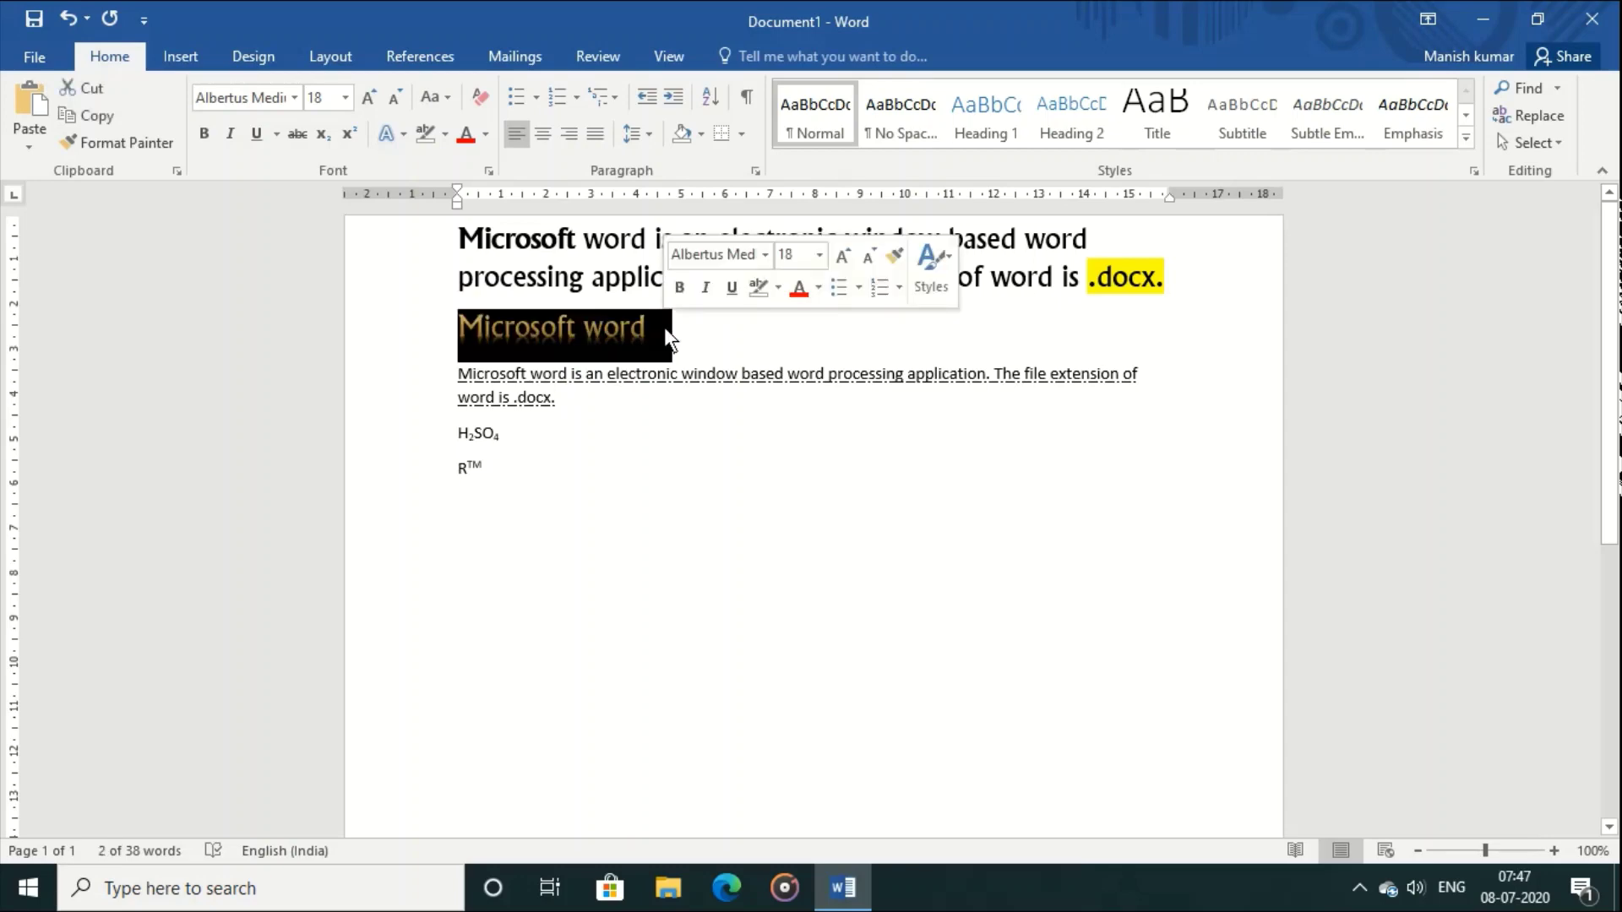
left_click(479, 99)
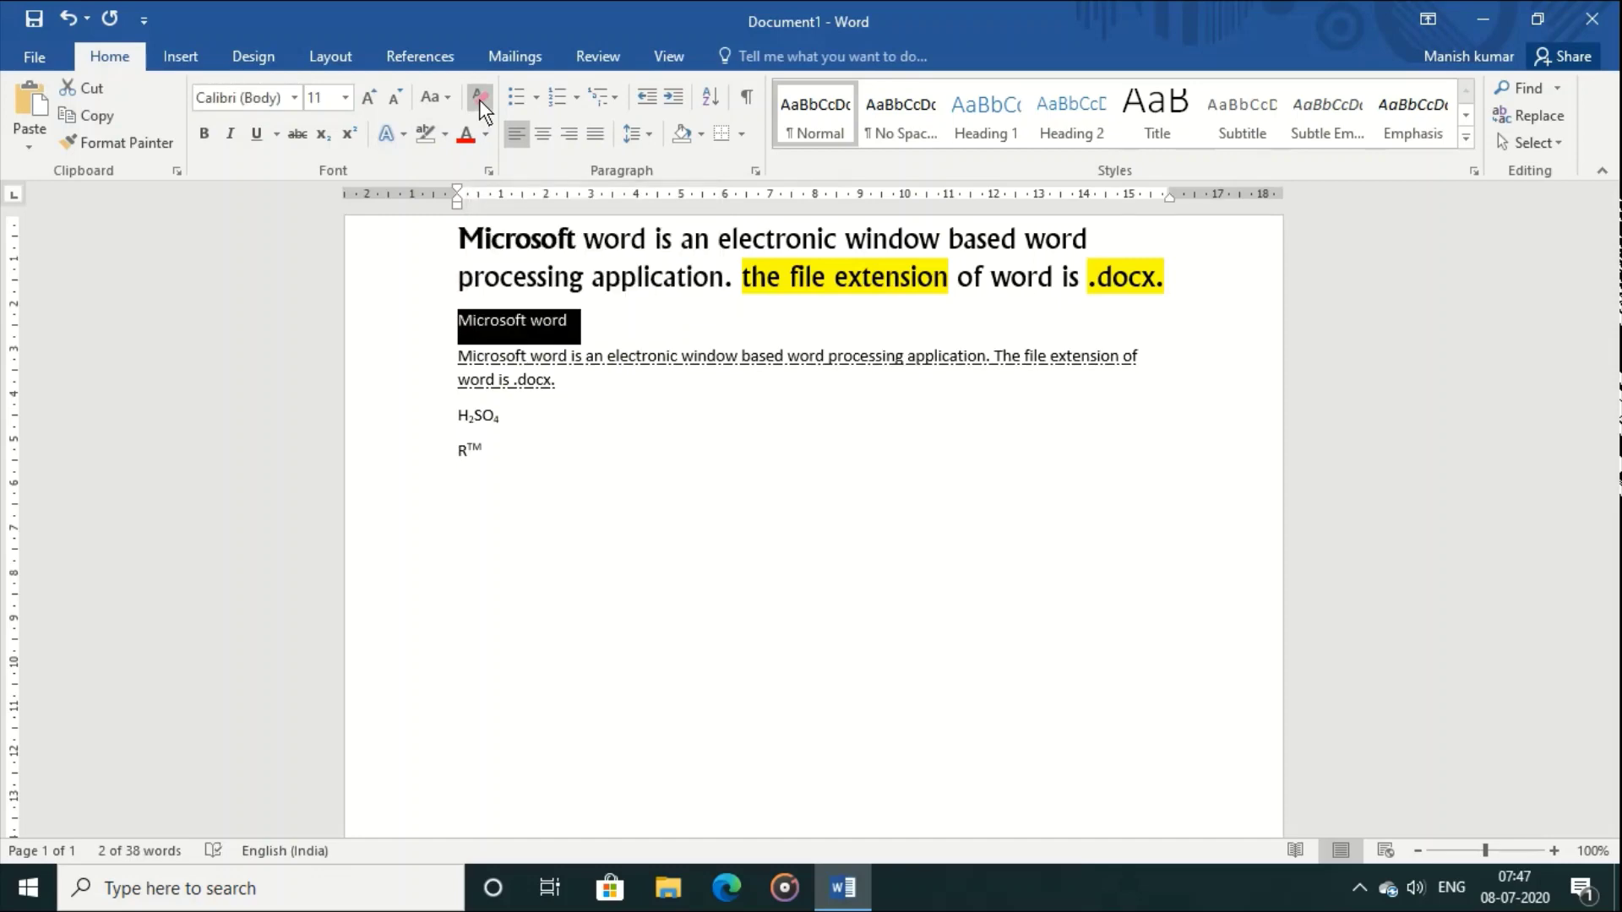
left_click(661, 467)
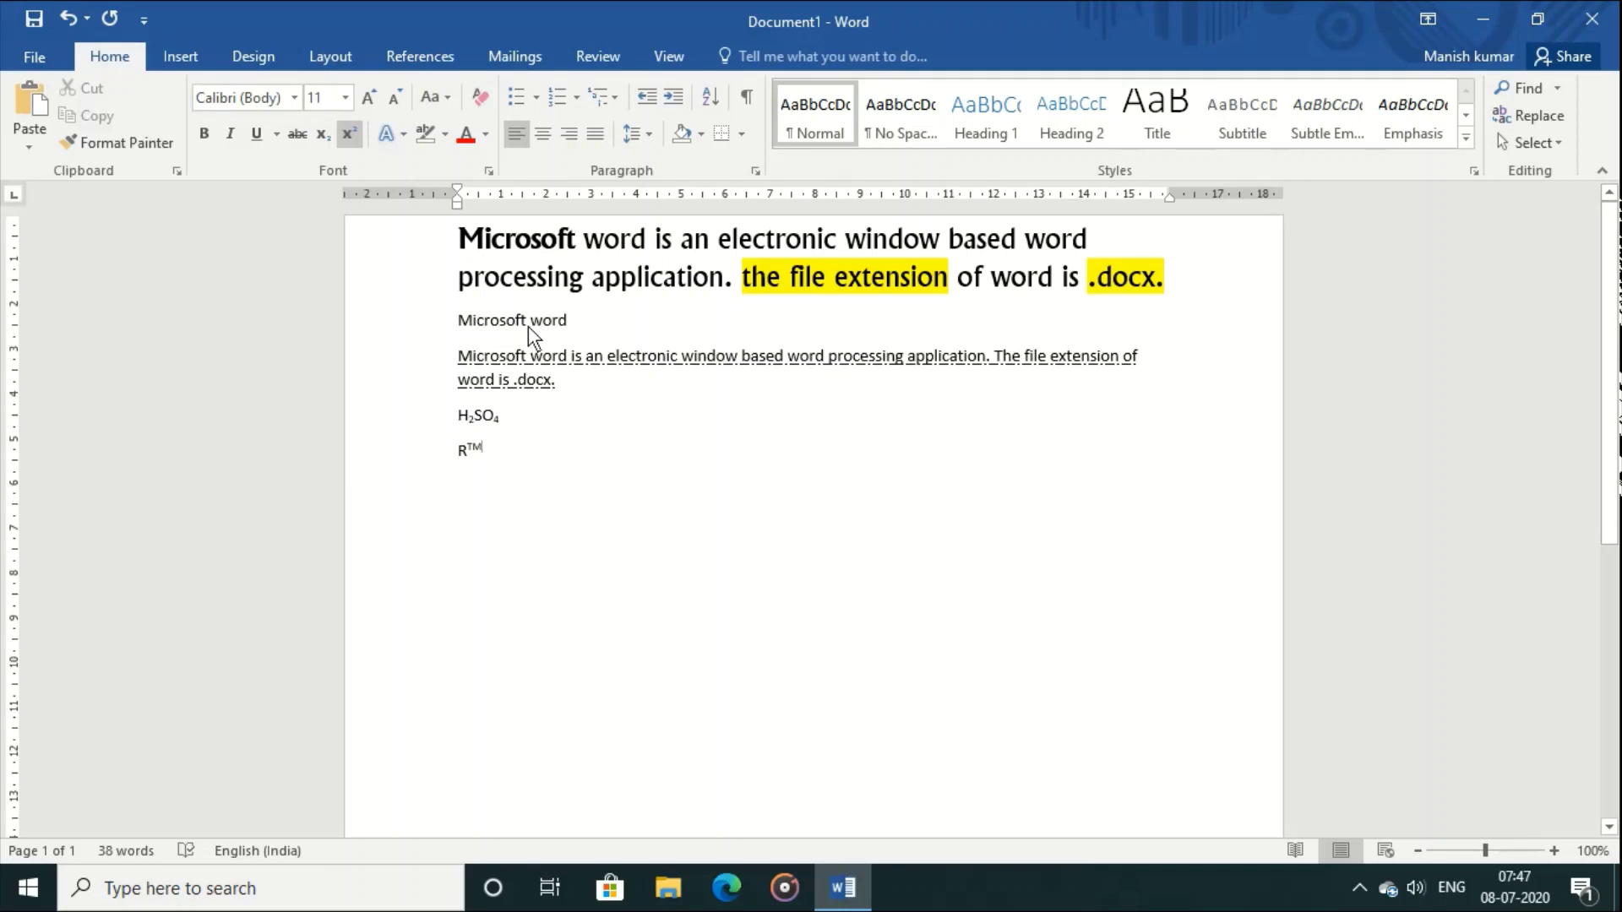
left_click(69, 27)
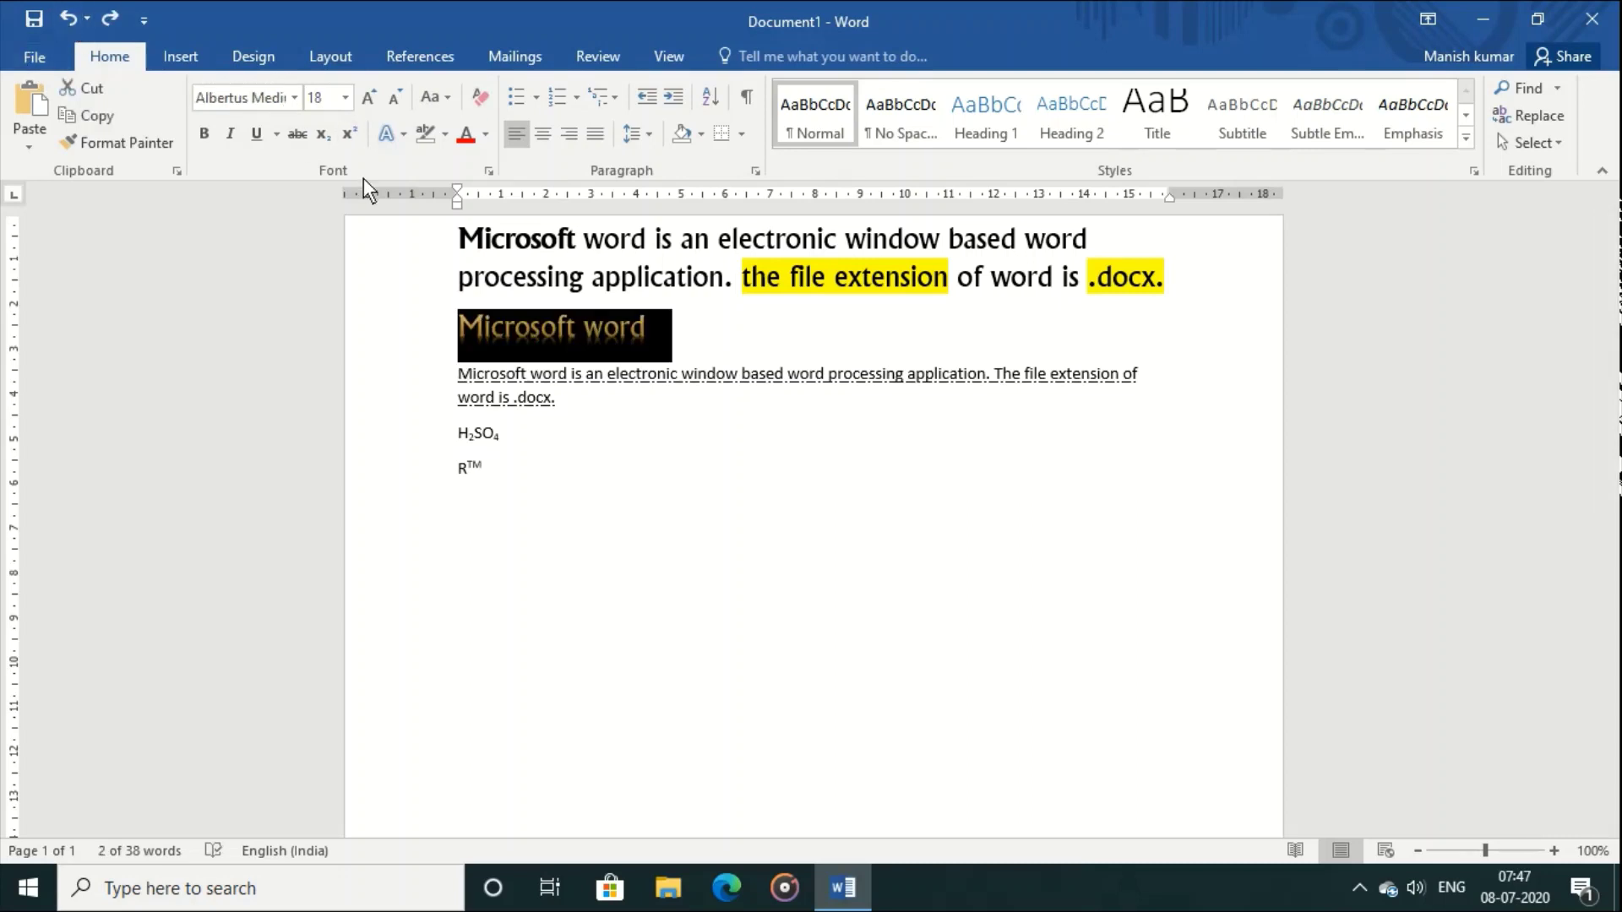
left_click(585, 392)
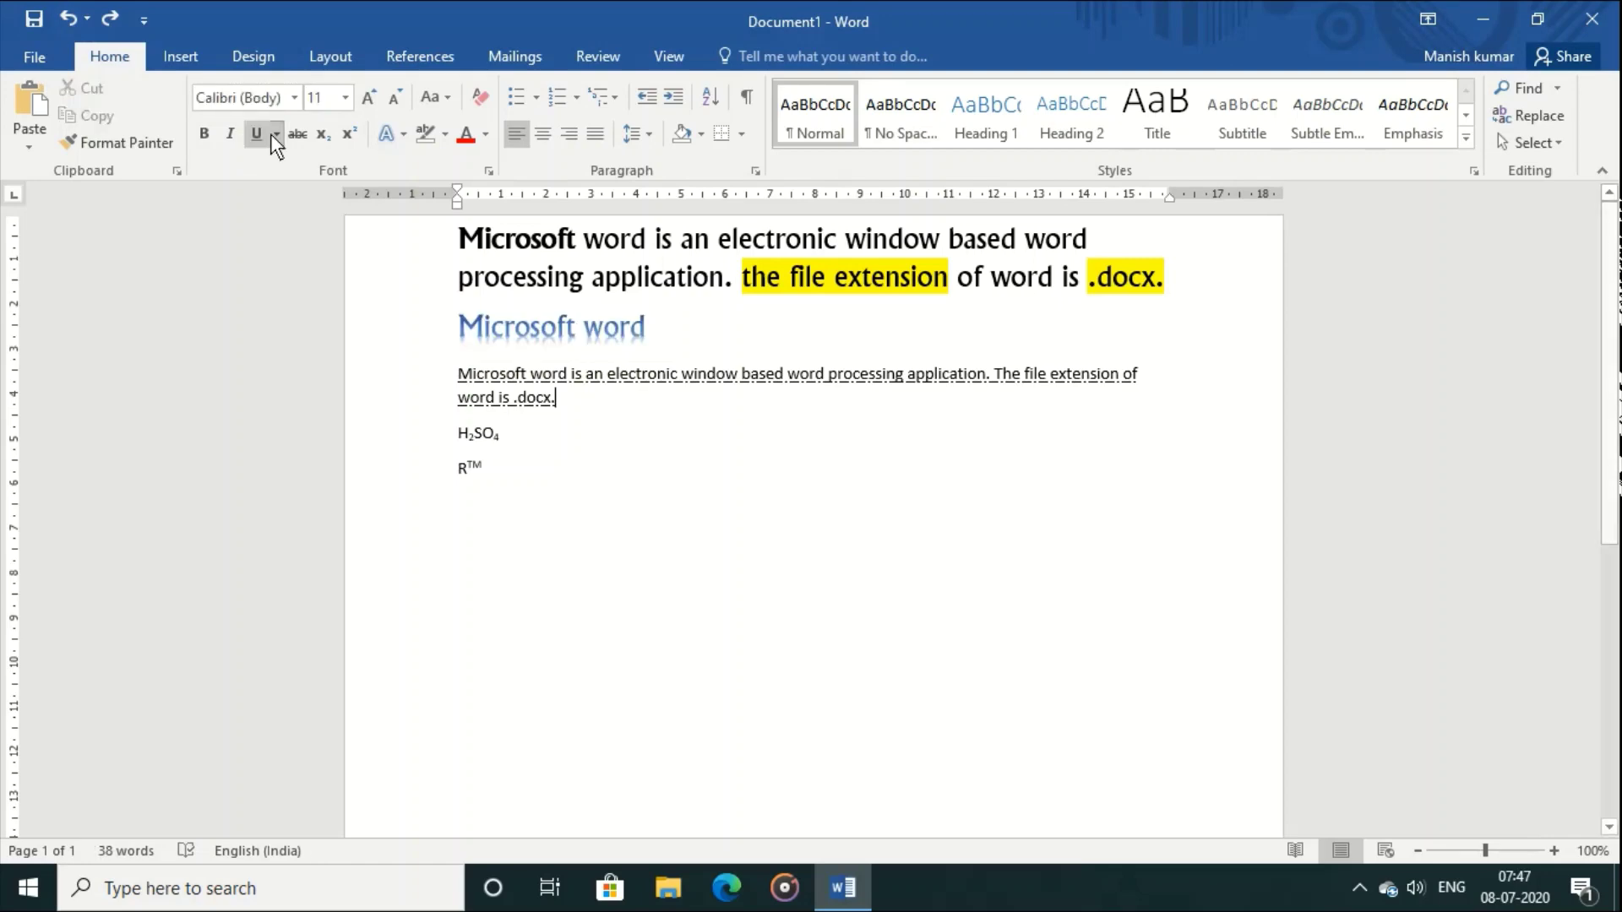
left_click(115, 25)
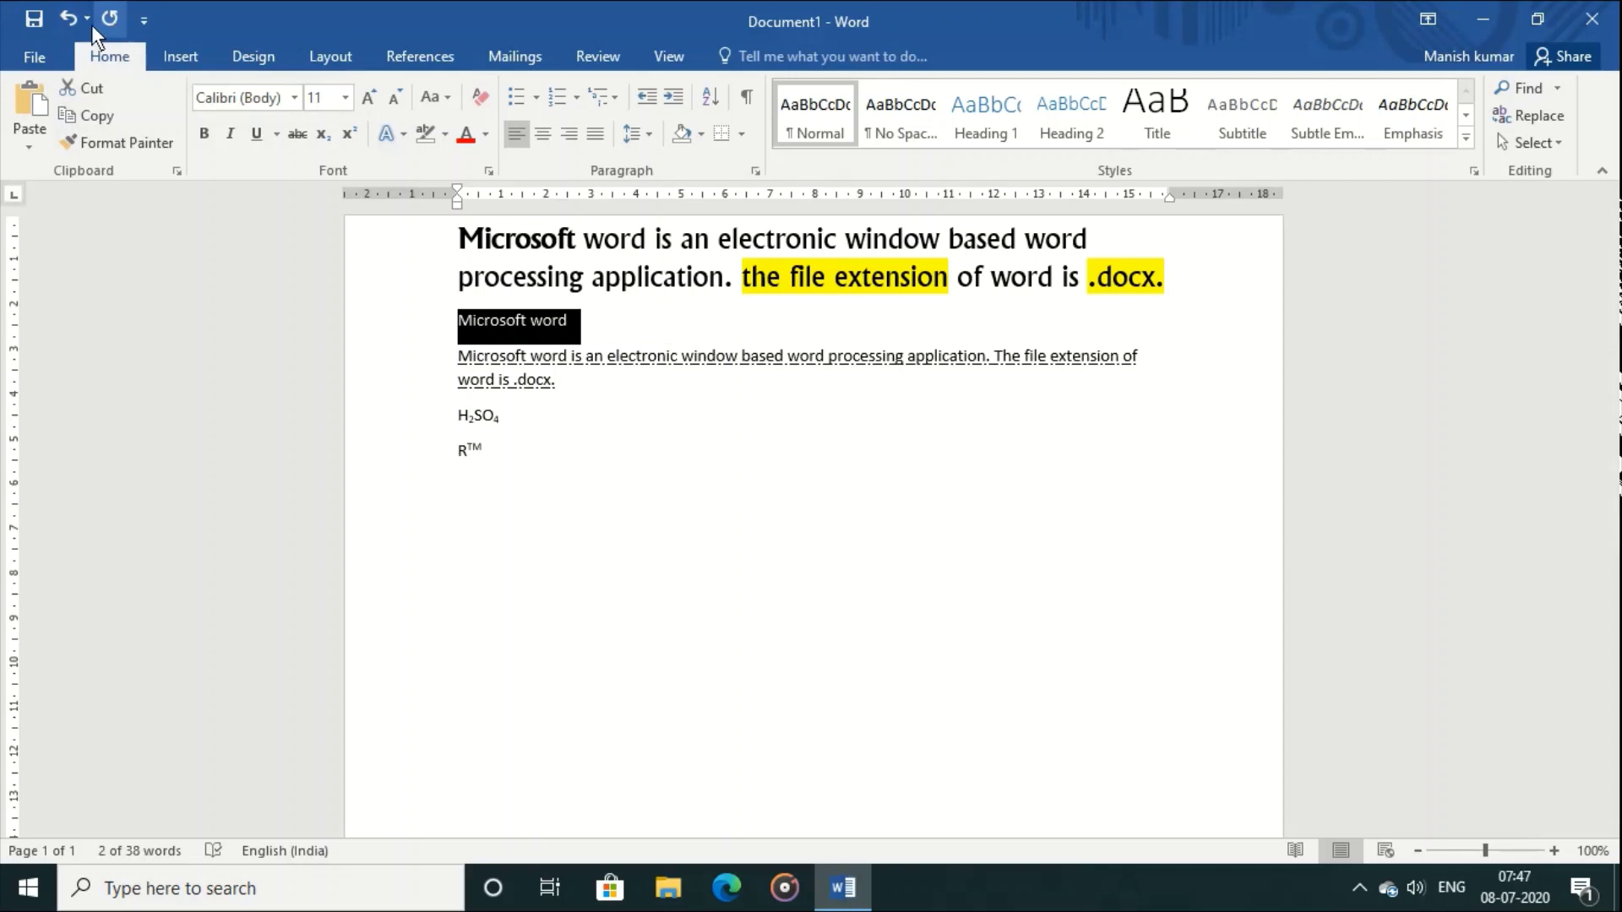
left_click(73, 26)
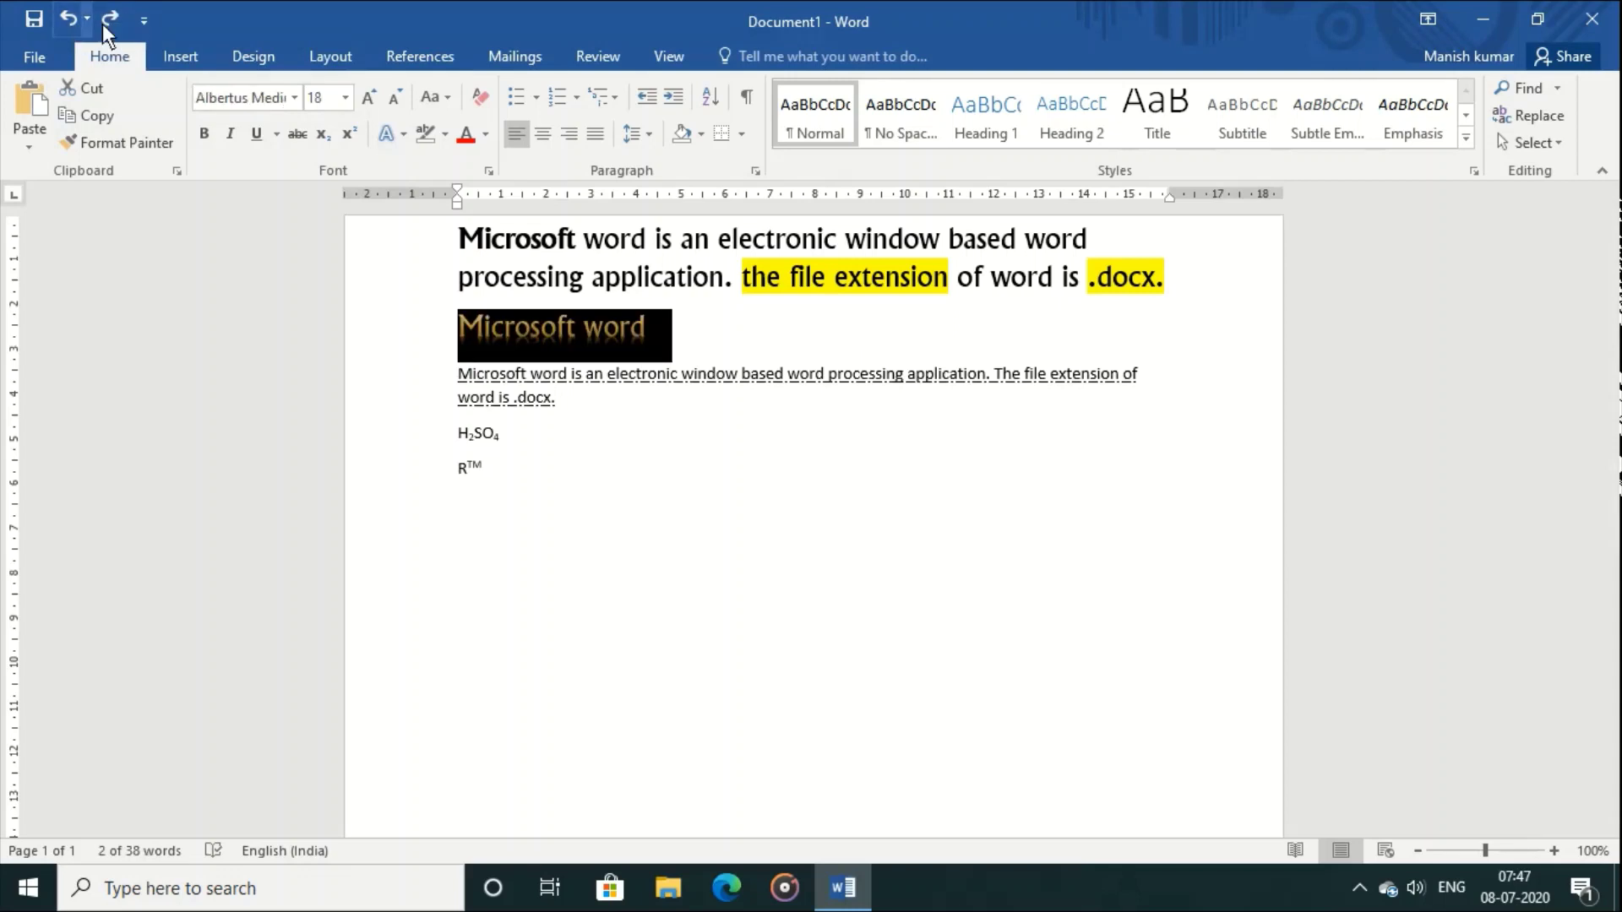
left_click(105, 24)
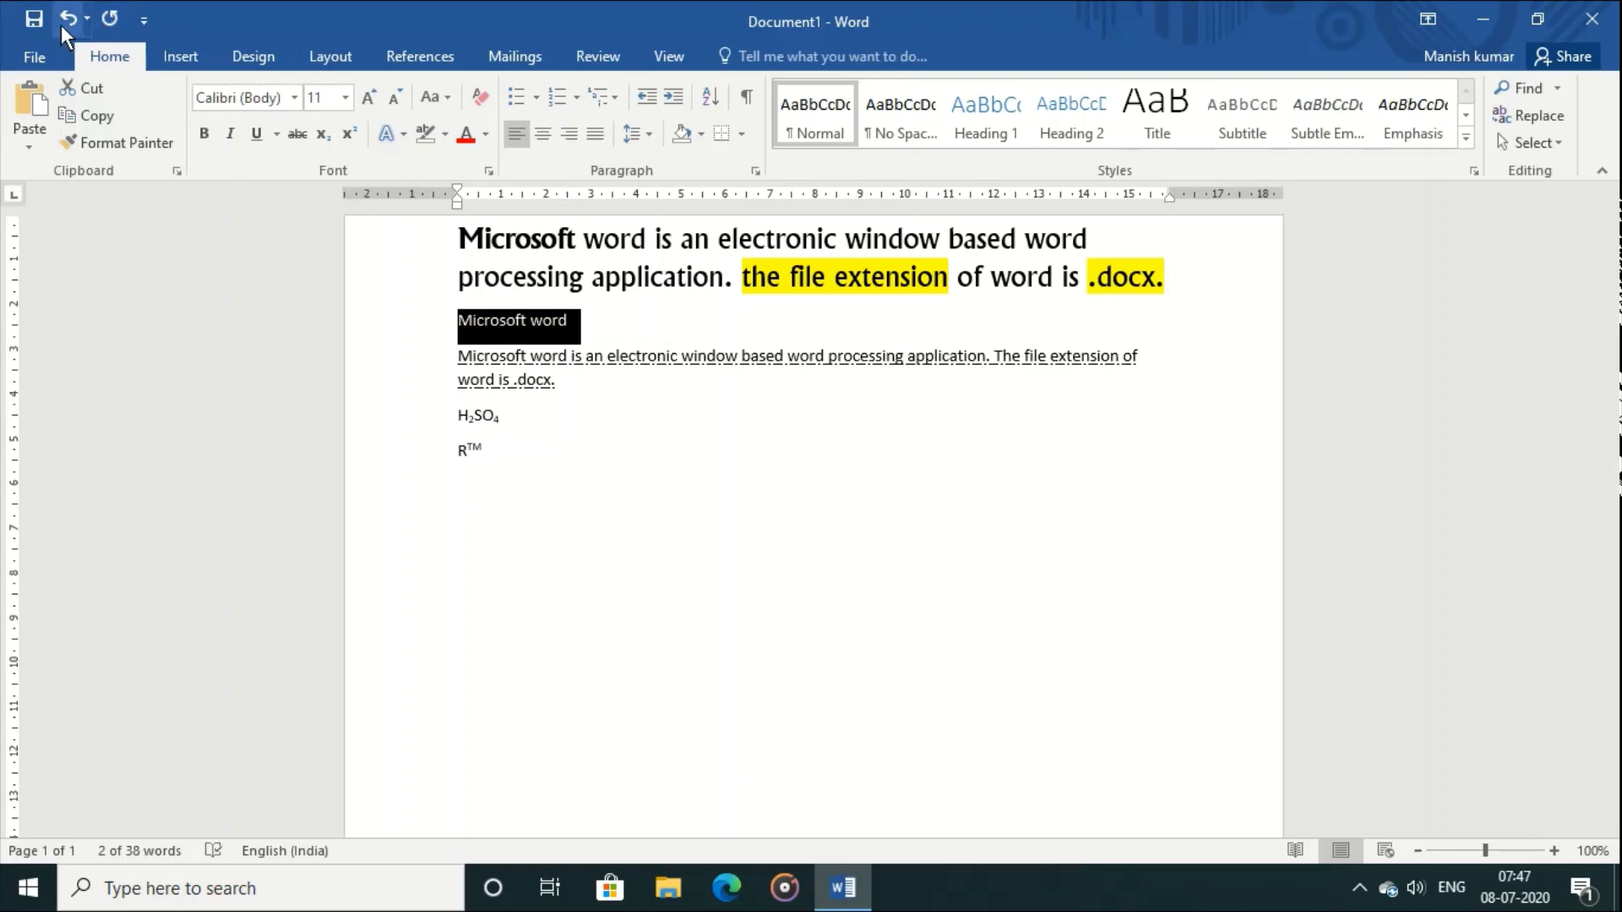
left_click(66, 21)
left_click(62, 24)
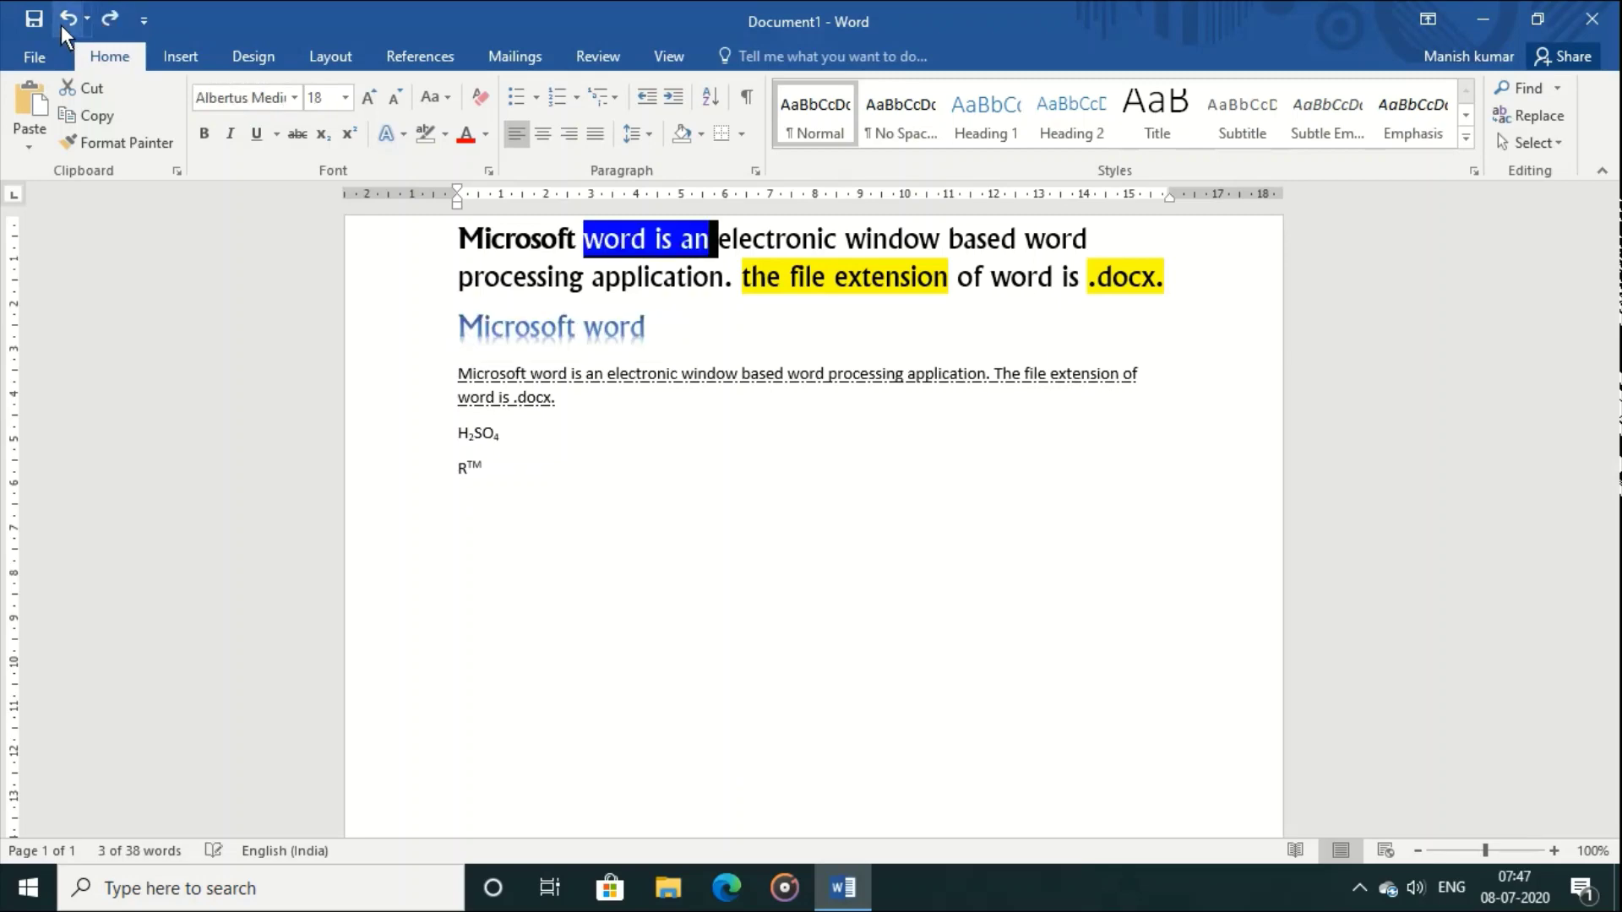
left_click(61, 24)
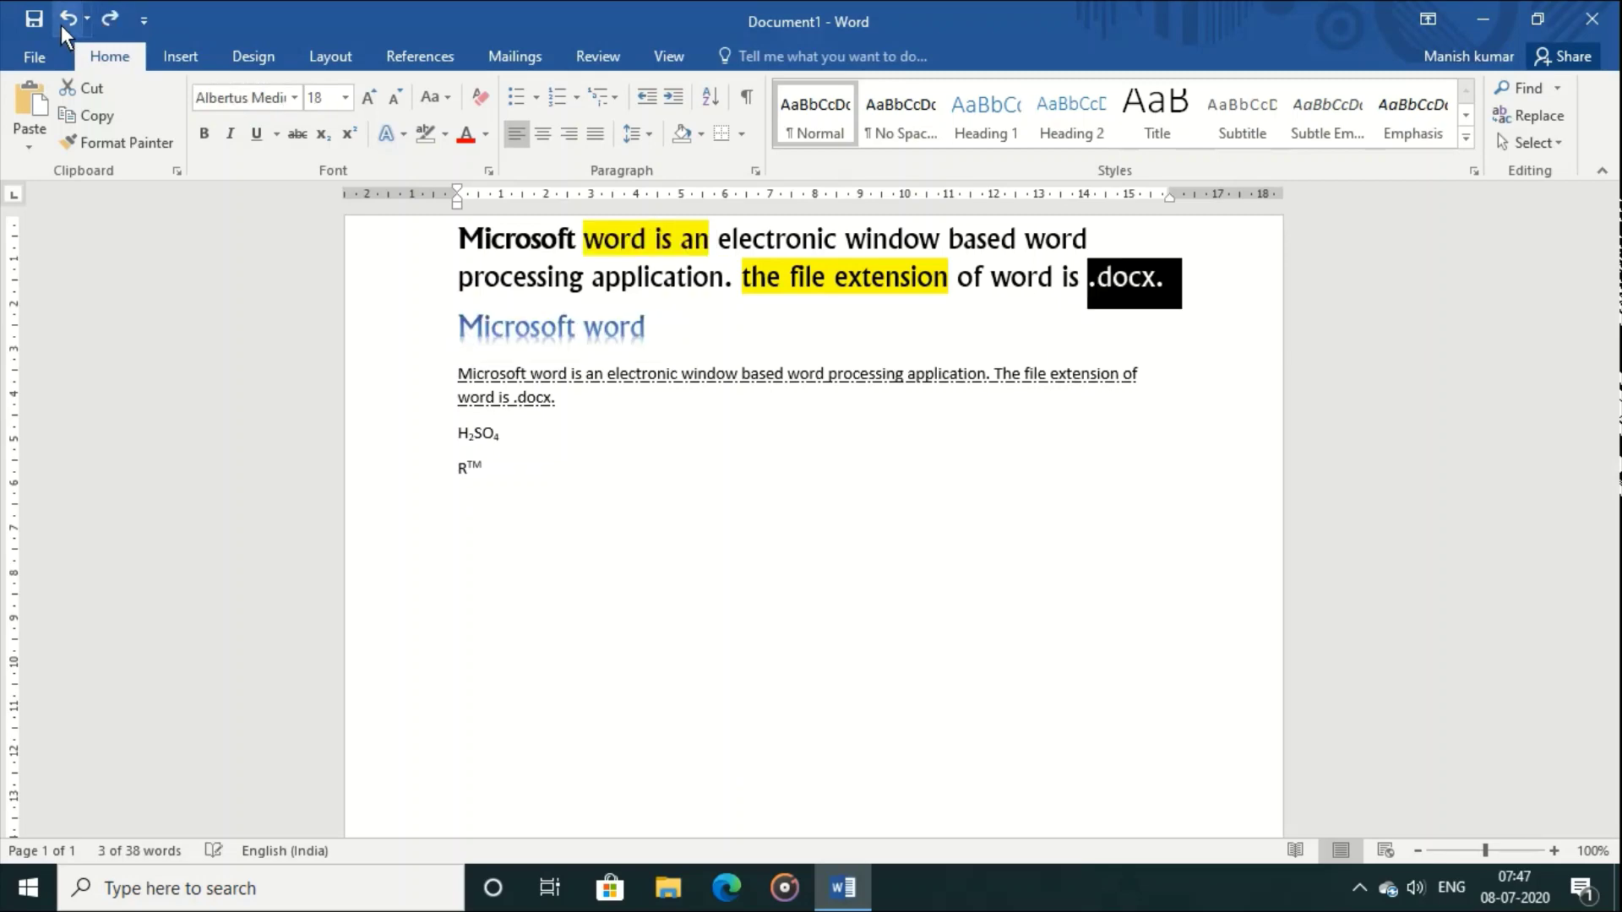
left_click(107, 24)
left_click(107, 24)
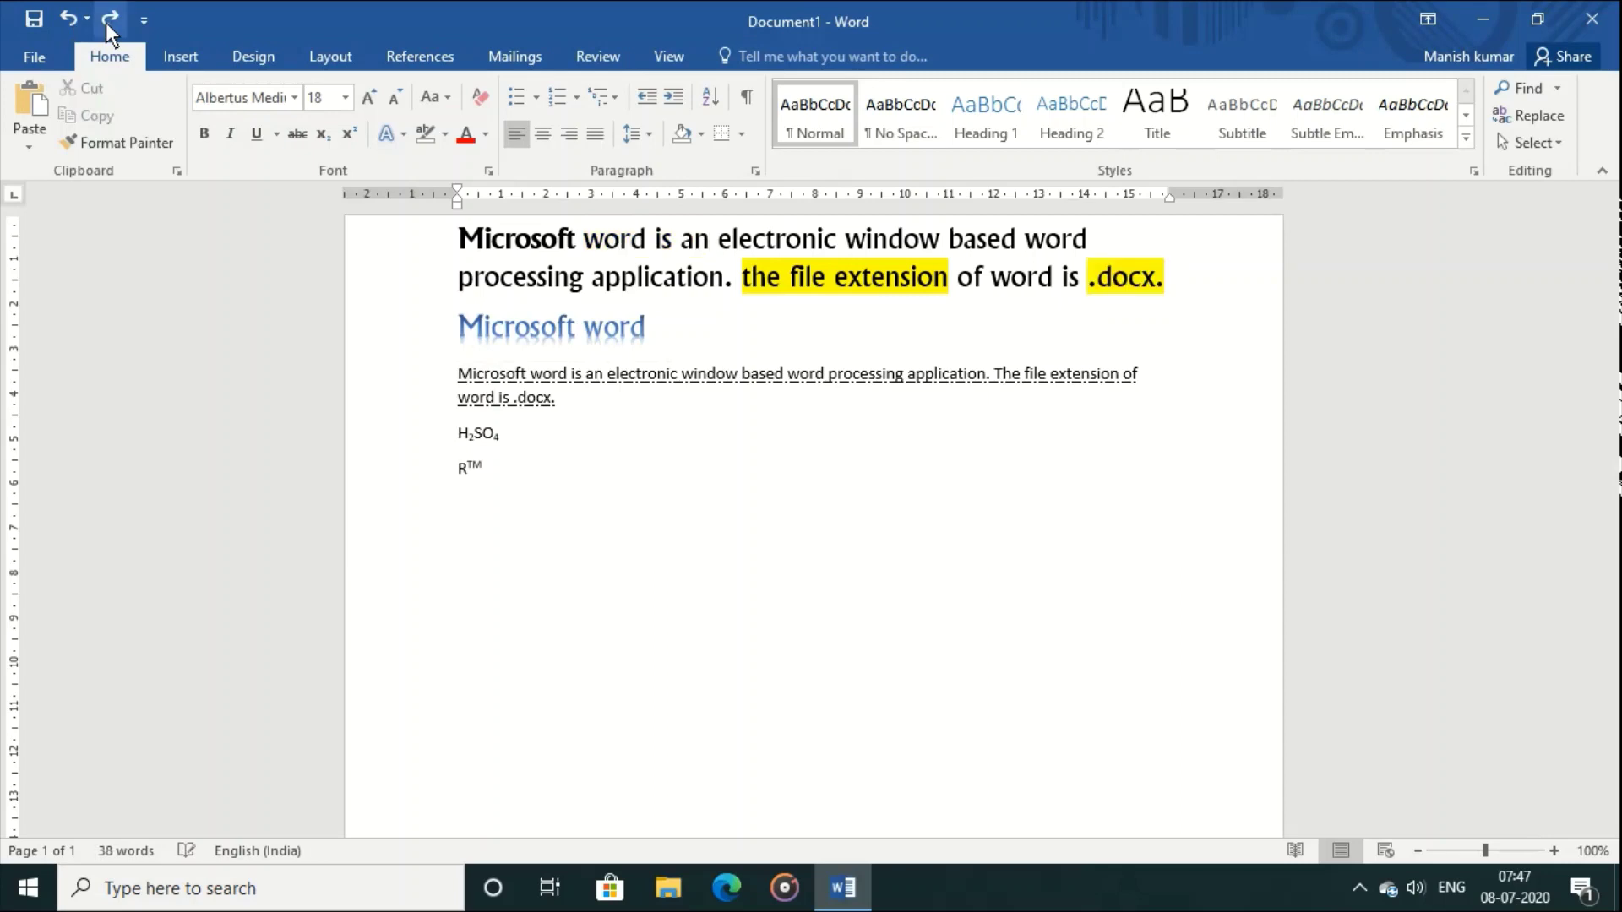
left_click(106, 23)
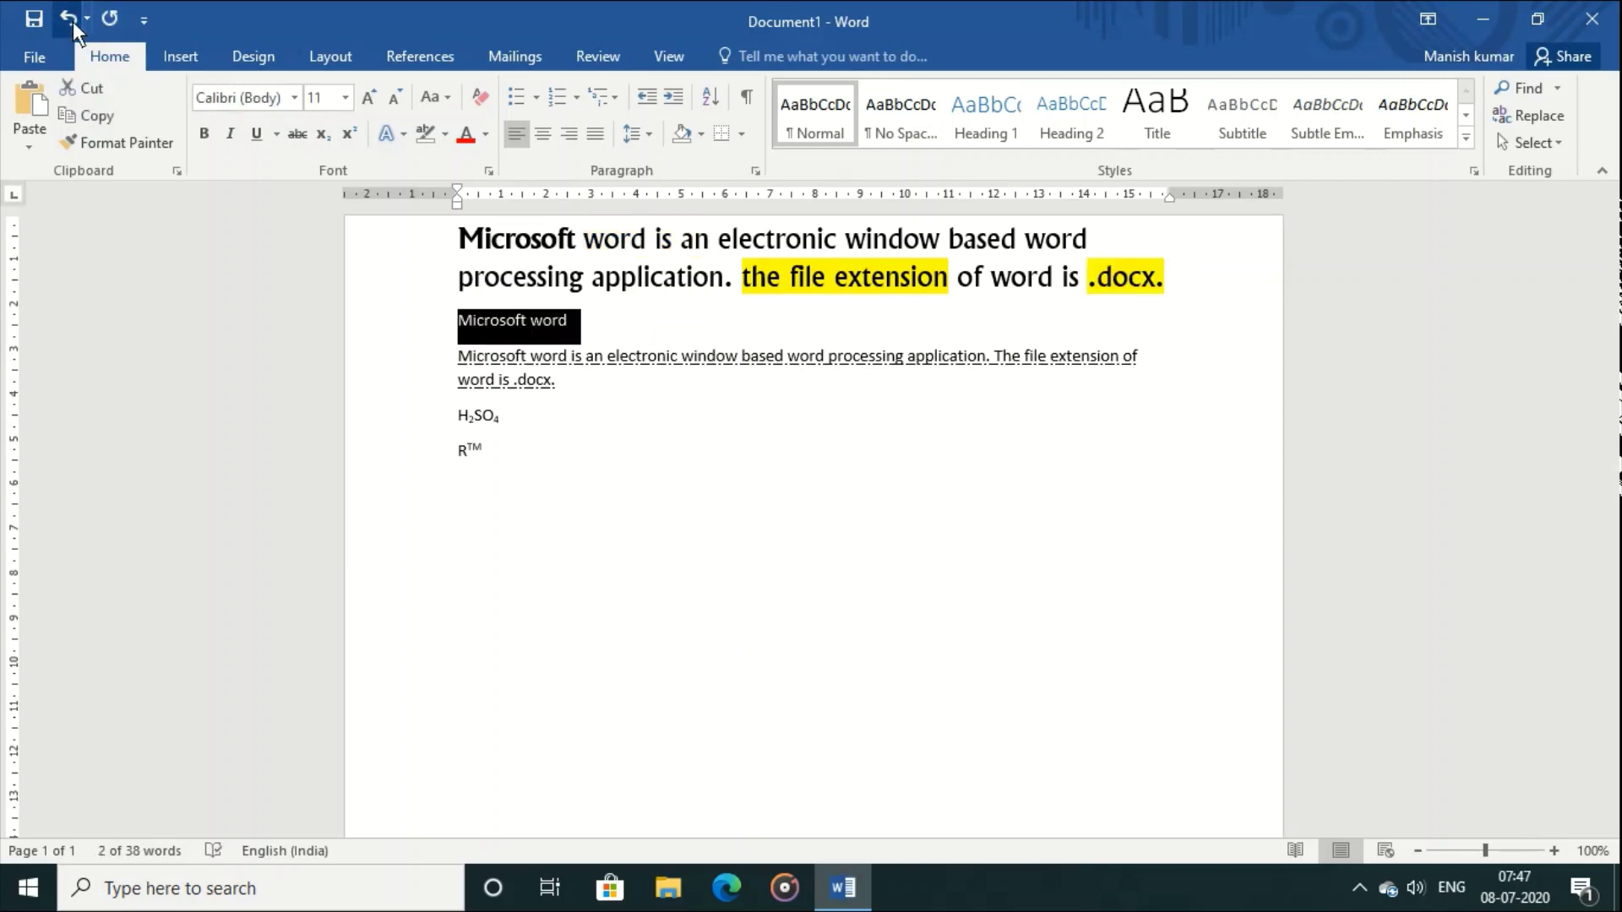
left_click(73, 22)
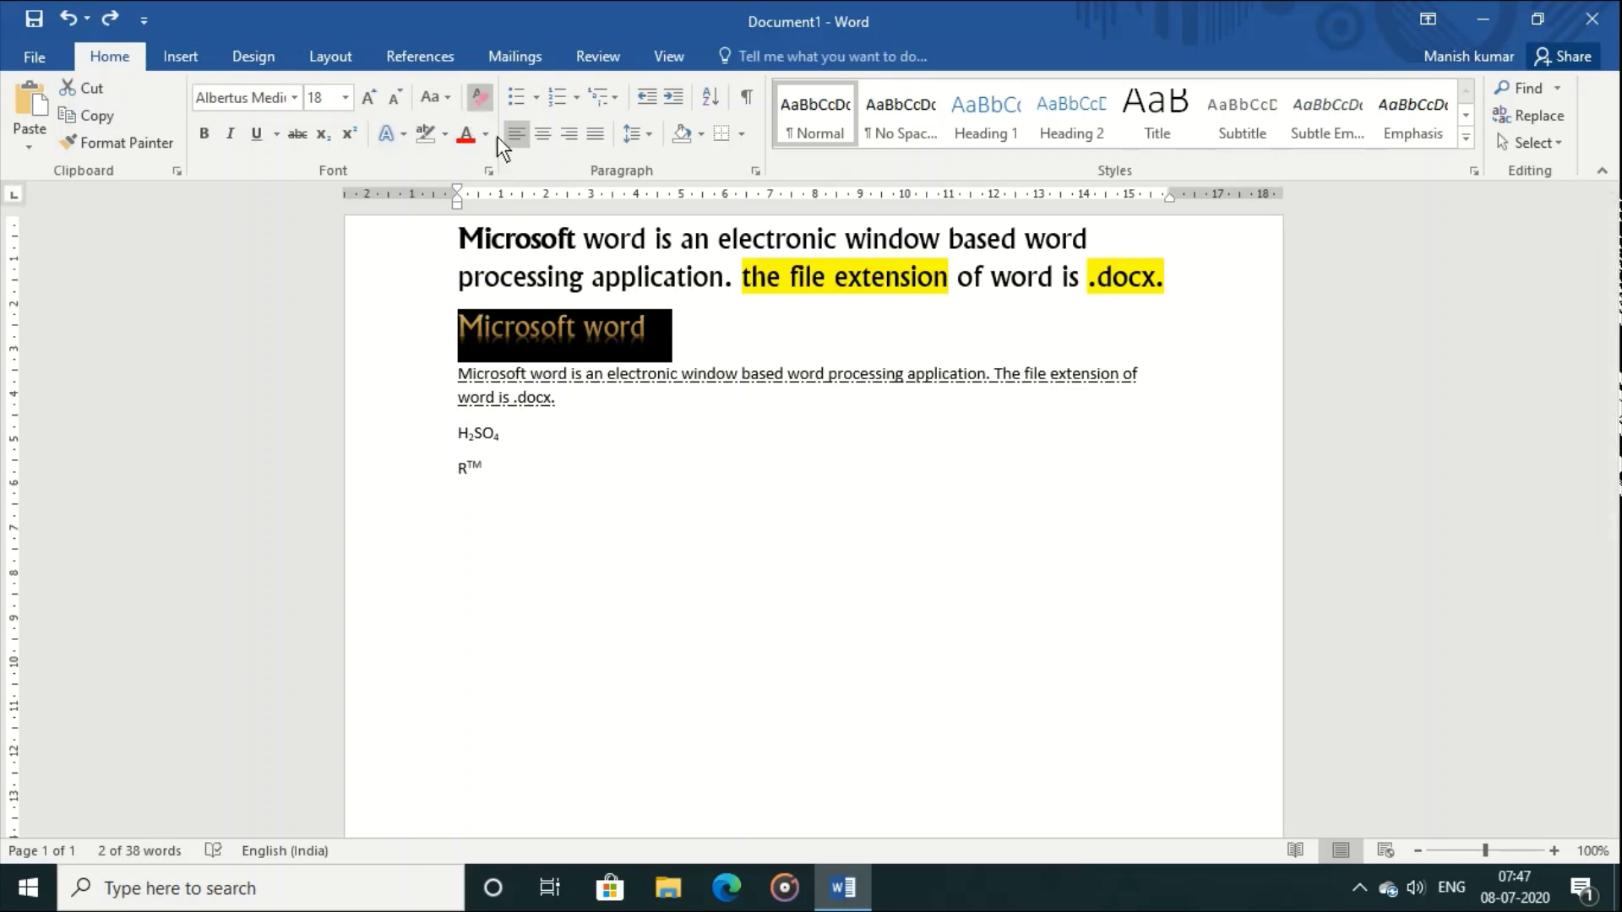
left_click(778, 469)
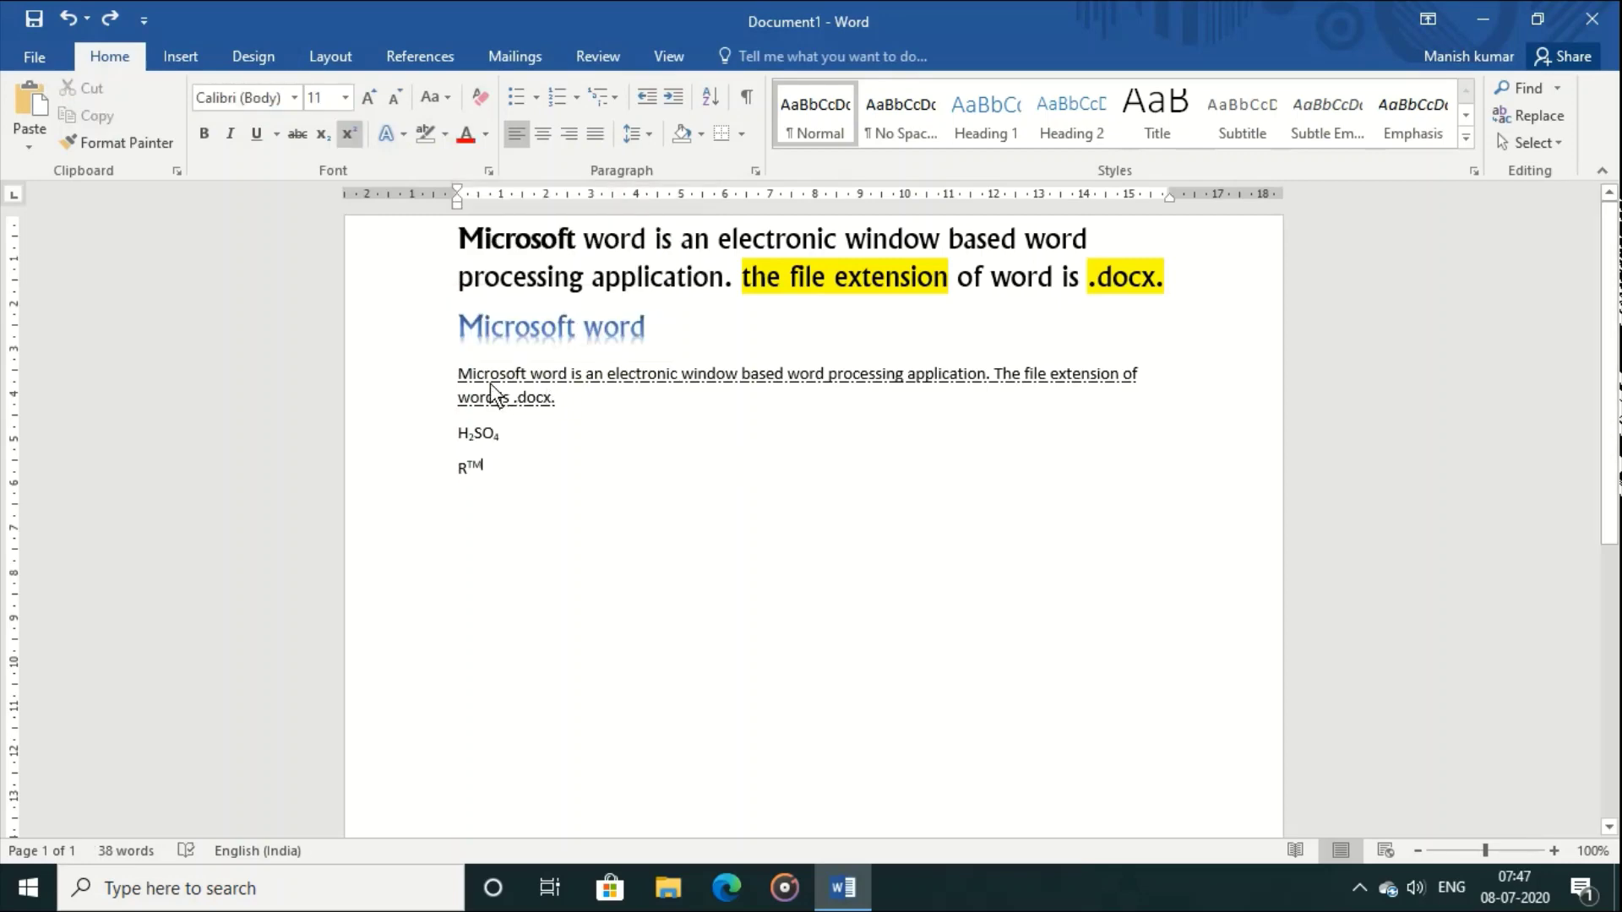
Step: Color the paragraph under the heading Purple from the Standard Colors
left_click_drag(458, 373, 584, 408)
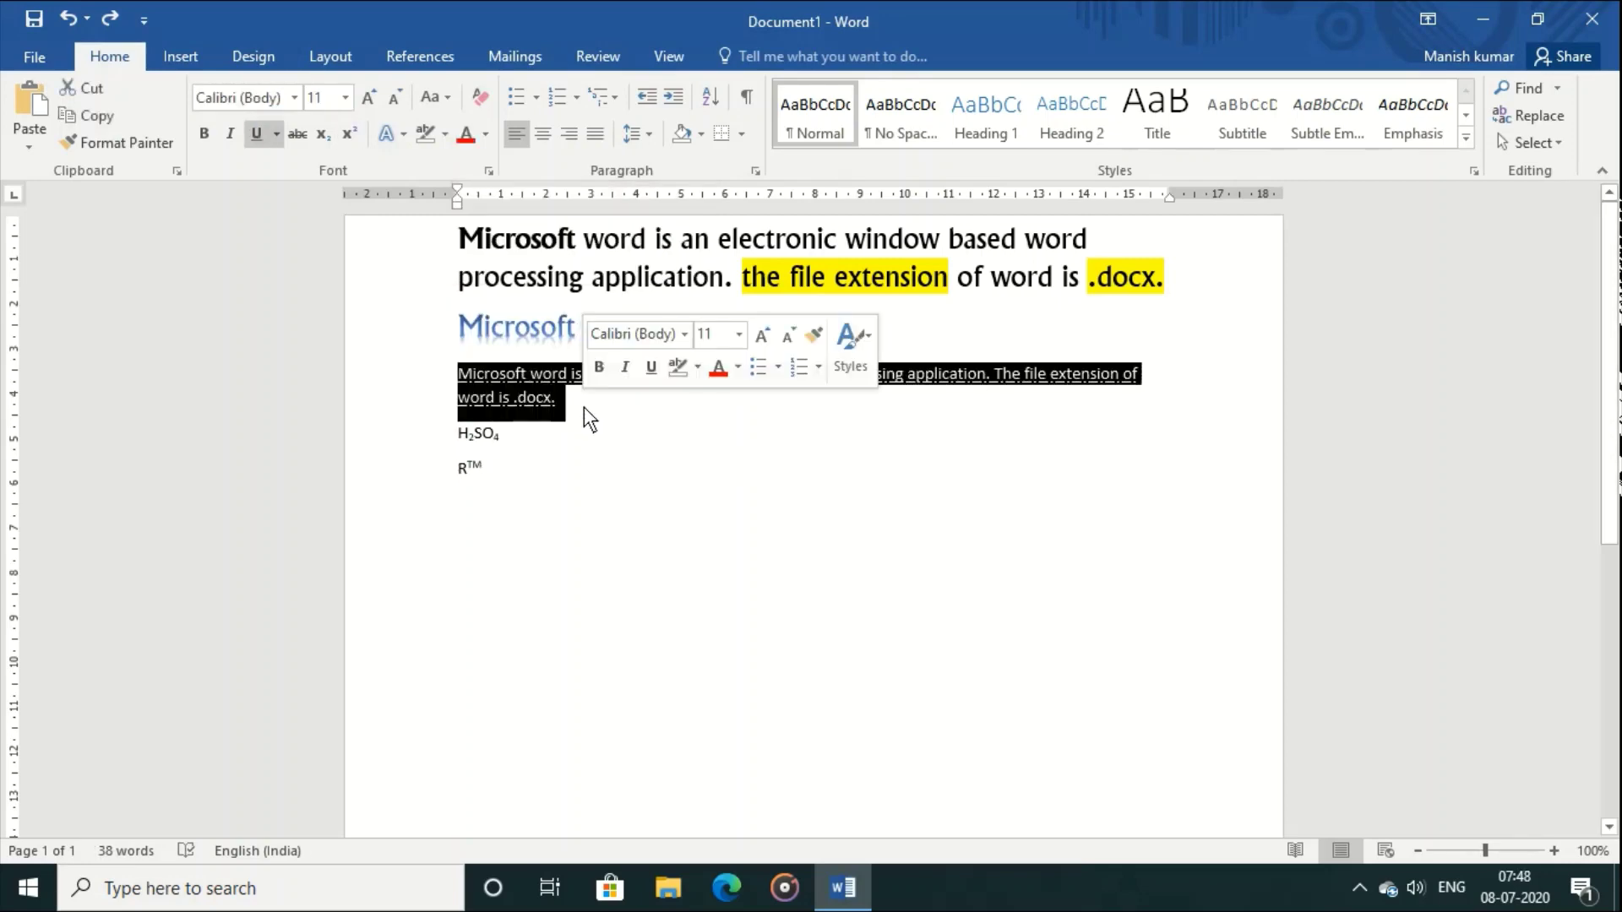
left_click(485, 135)
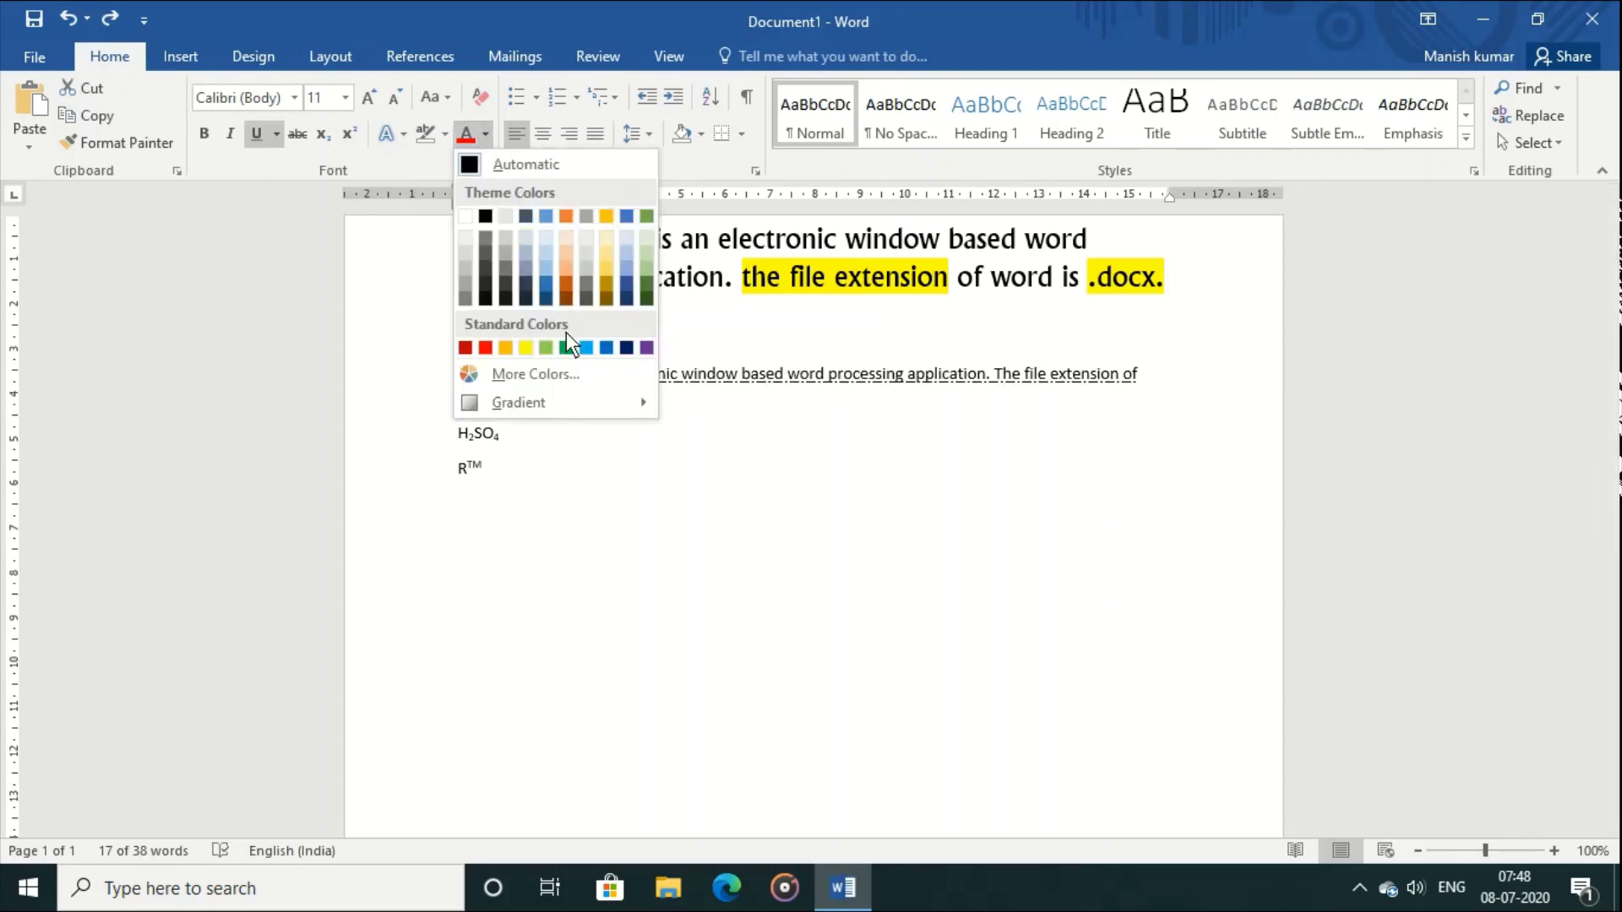
left_click(646, 347)
left_click(793, 551)
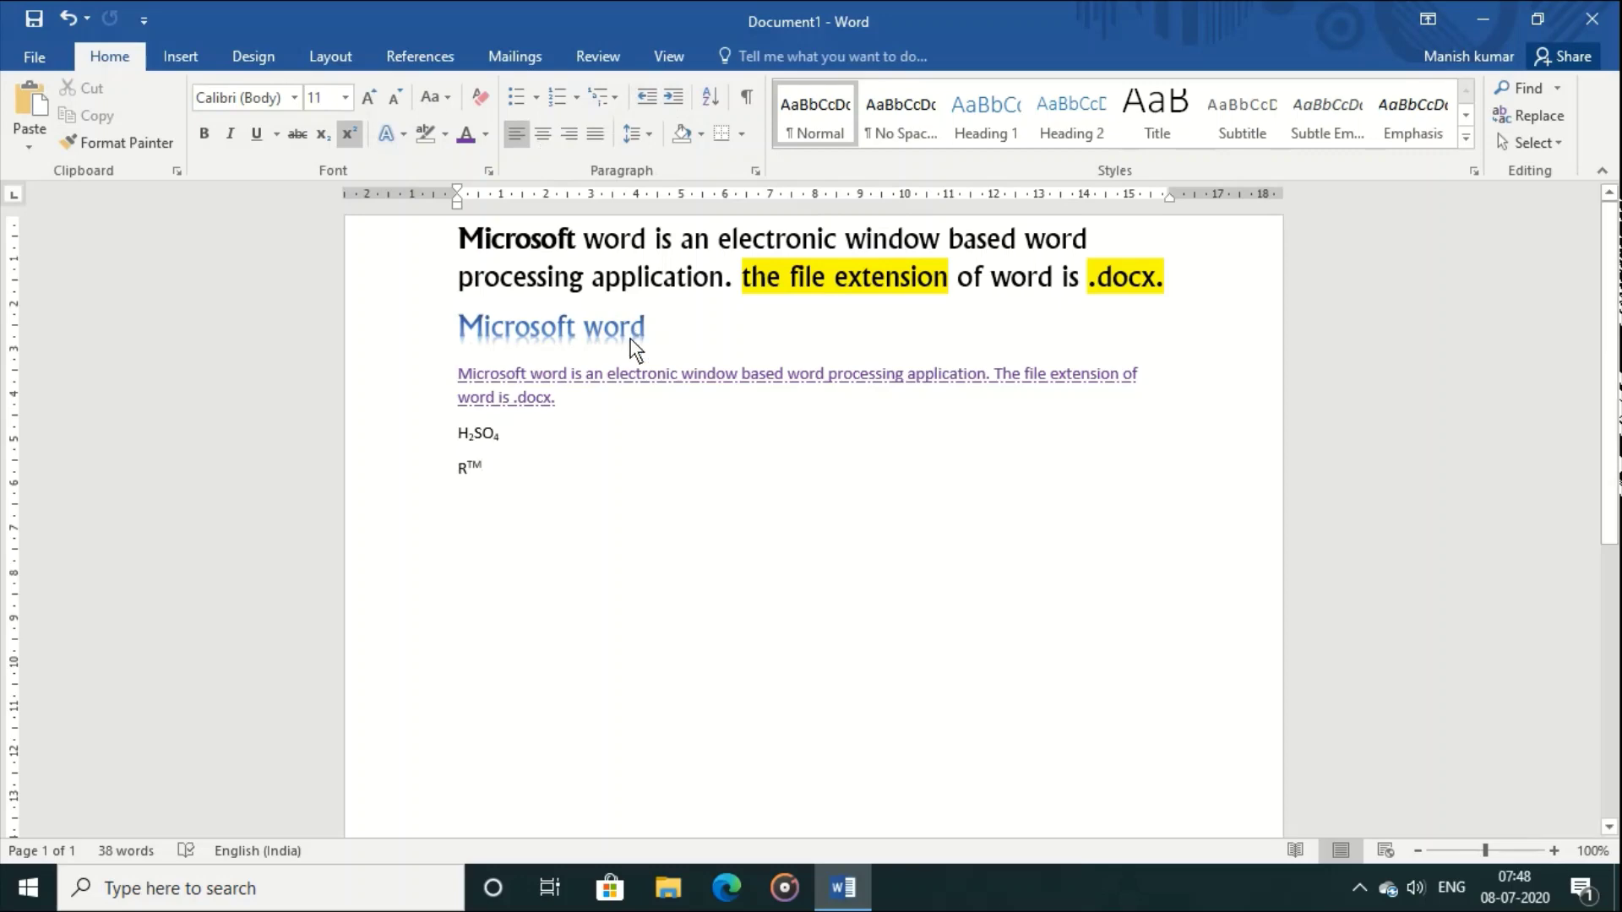
Step: Type an indented 'Elements of word' line followed by Titlebar, Menu bar, Tabs and Ribbon
double_click(535, 525)
type("Ele")
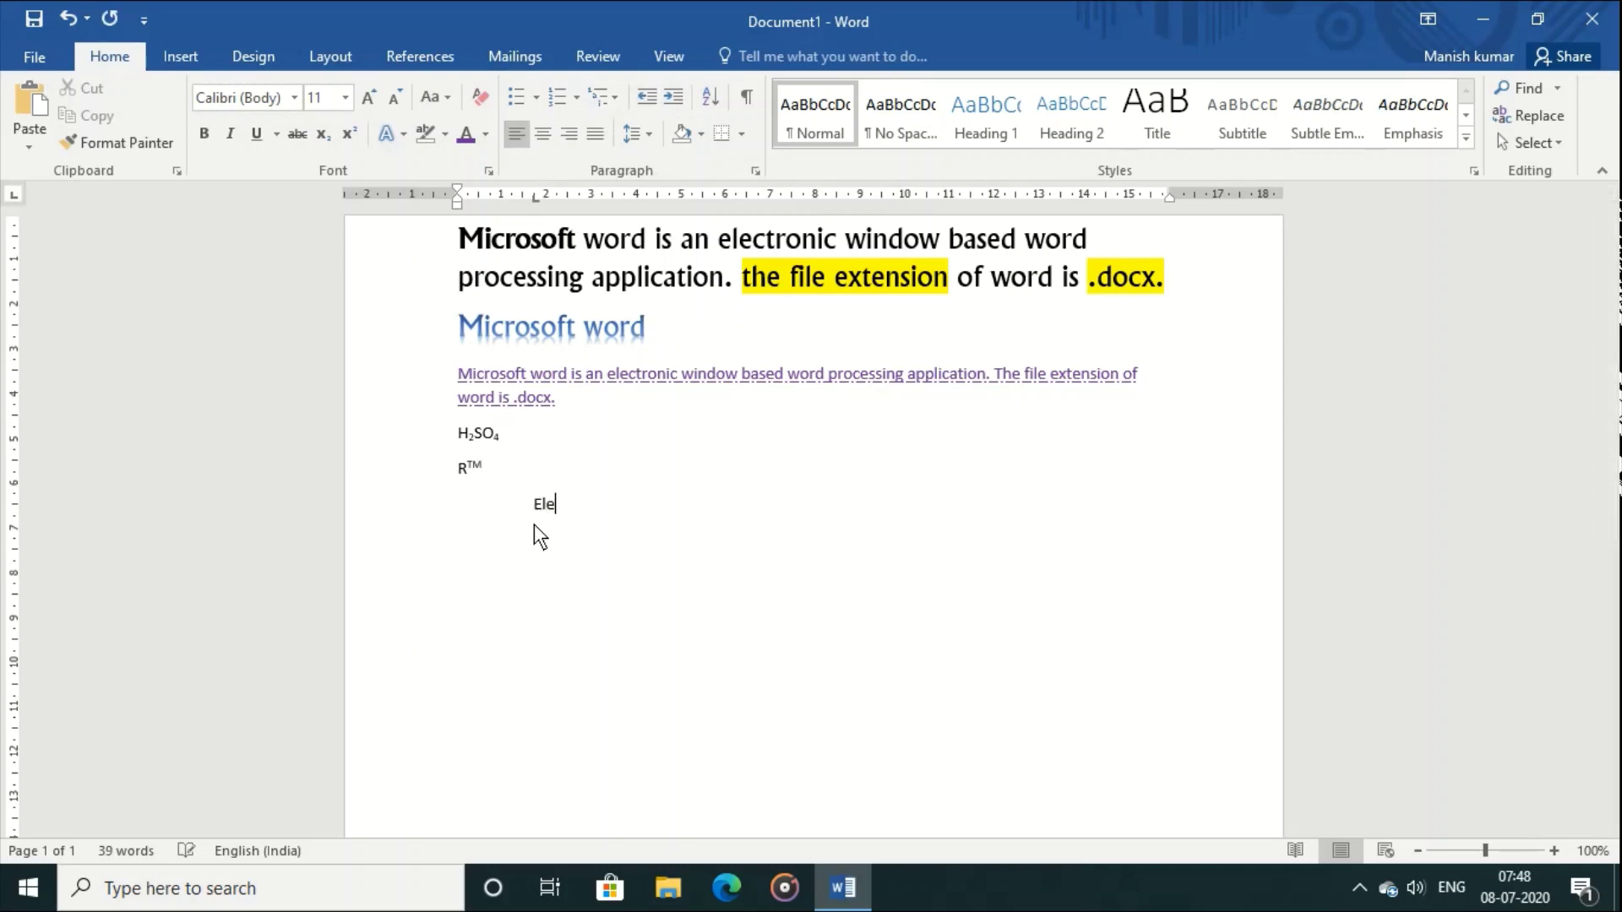
type("ments of word")
key("Return")
type("titlebar")
key("Return")
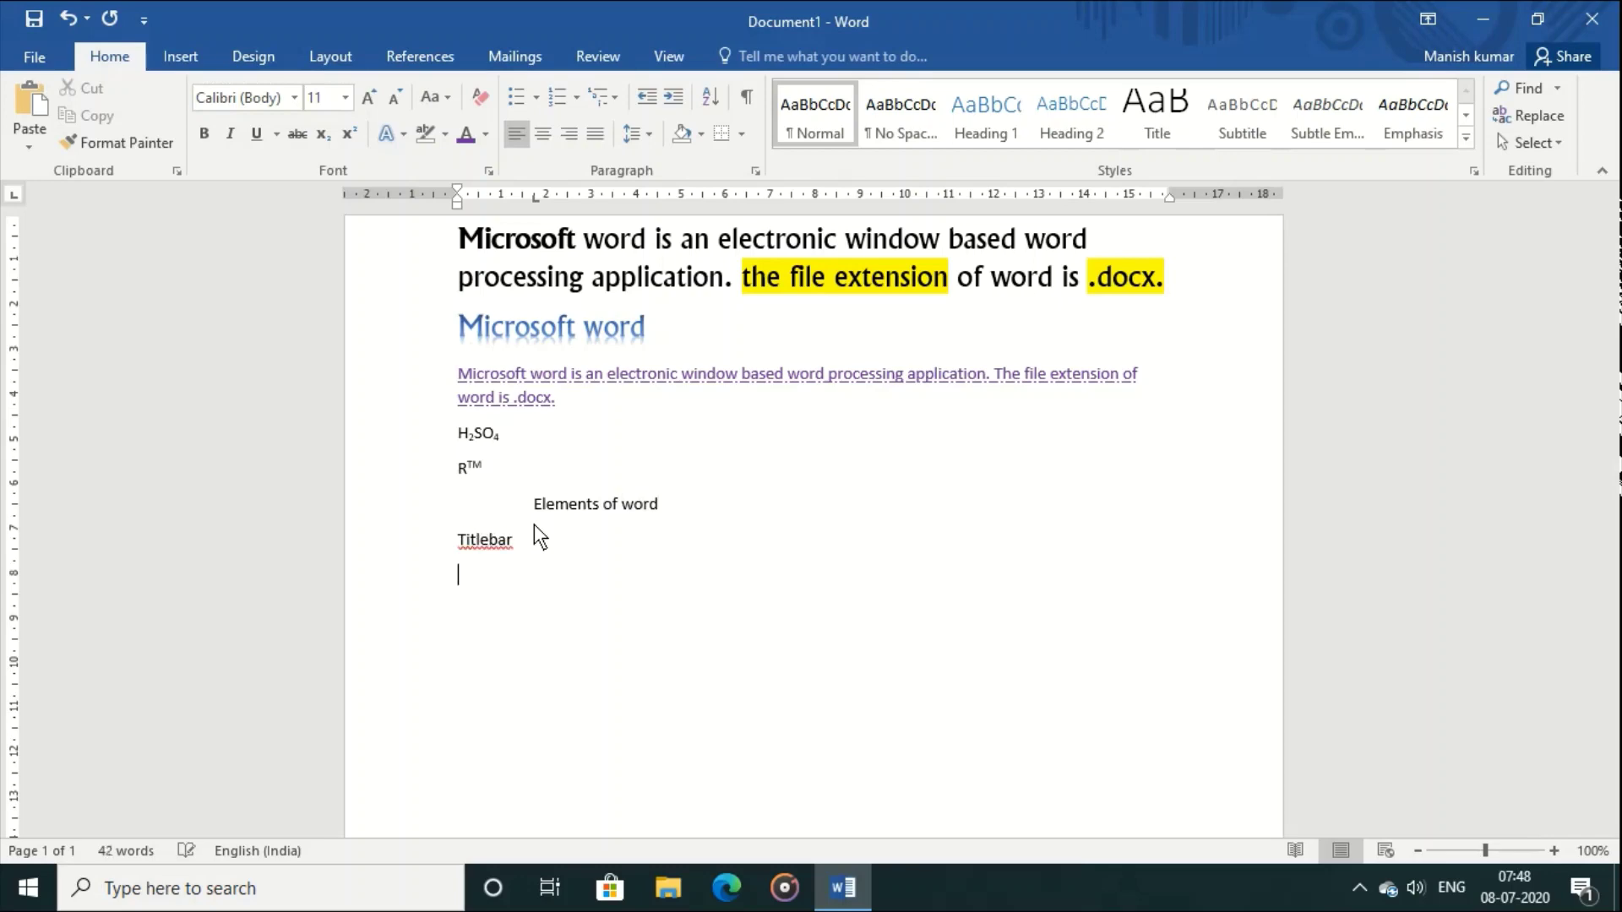
type("tool")
key("BackSpace")
key("BackSpace")
key("BackSpace")
key("BackSpace")
type("menu bar")
key("Return")
type("to")
key("BackSpace")
type("abs")
key("Return")
type("ribbon")
key("Return")
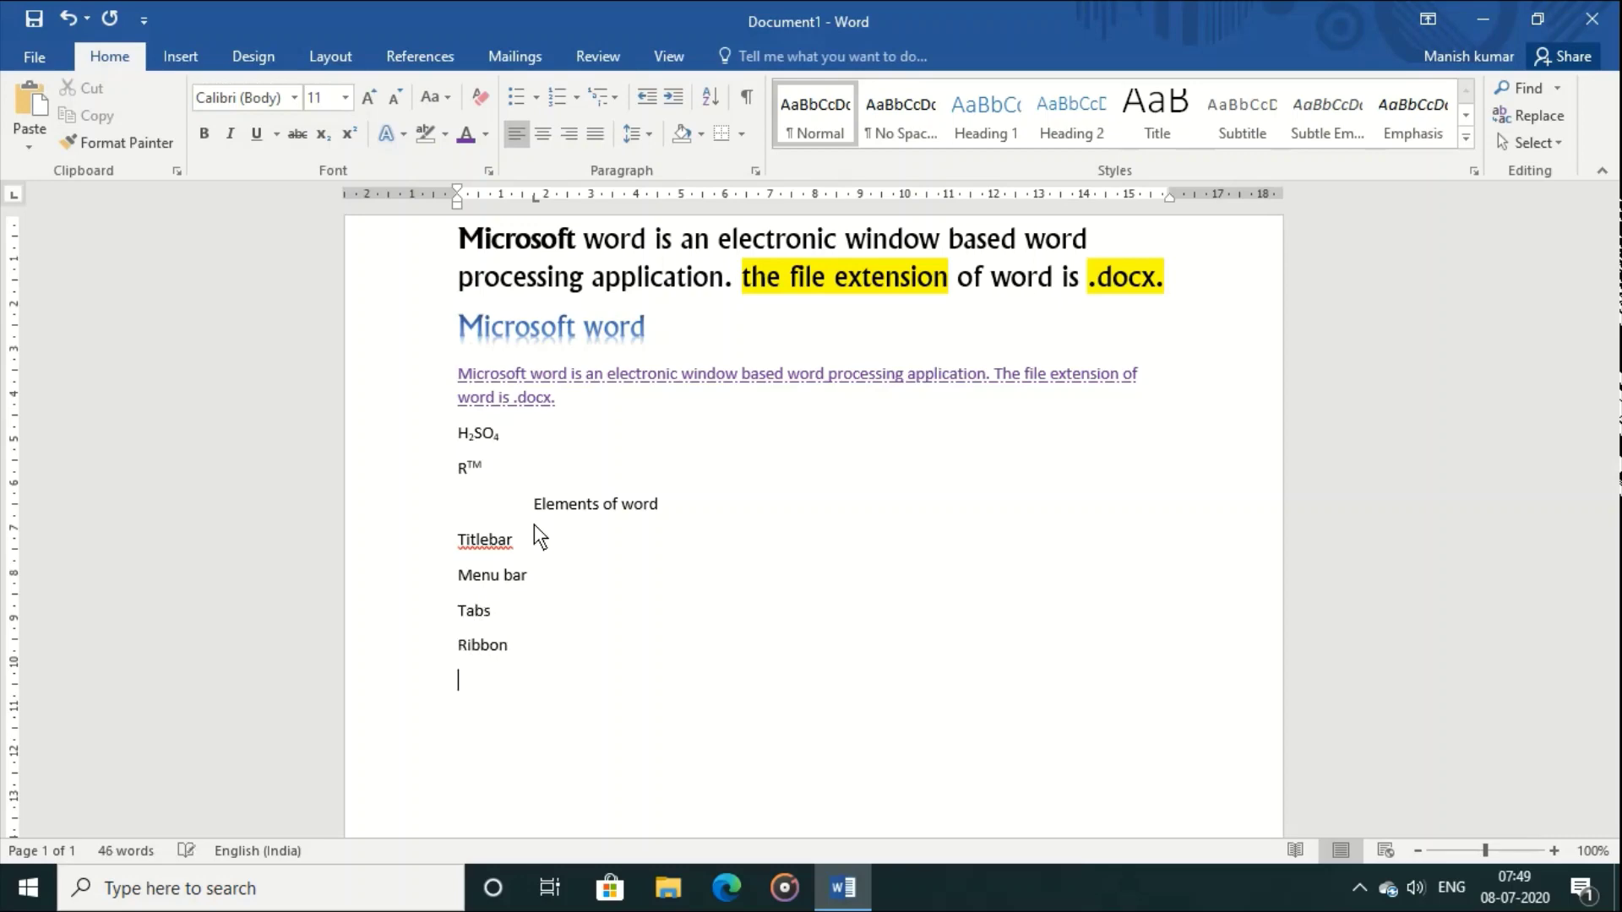
Step: Continue the list with Tools, Groups, Ruler, Work area and Status bar
type("tools")
key("Return")
type("groups")
key("Return")
type("ruler")
key("Return")
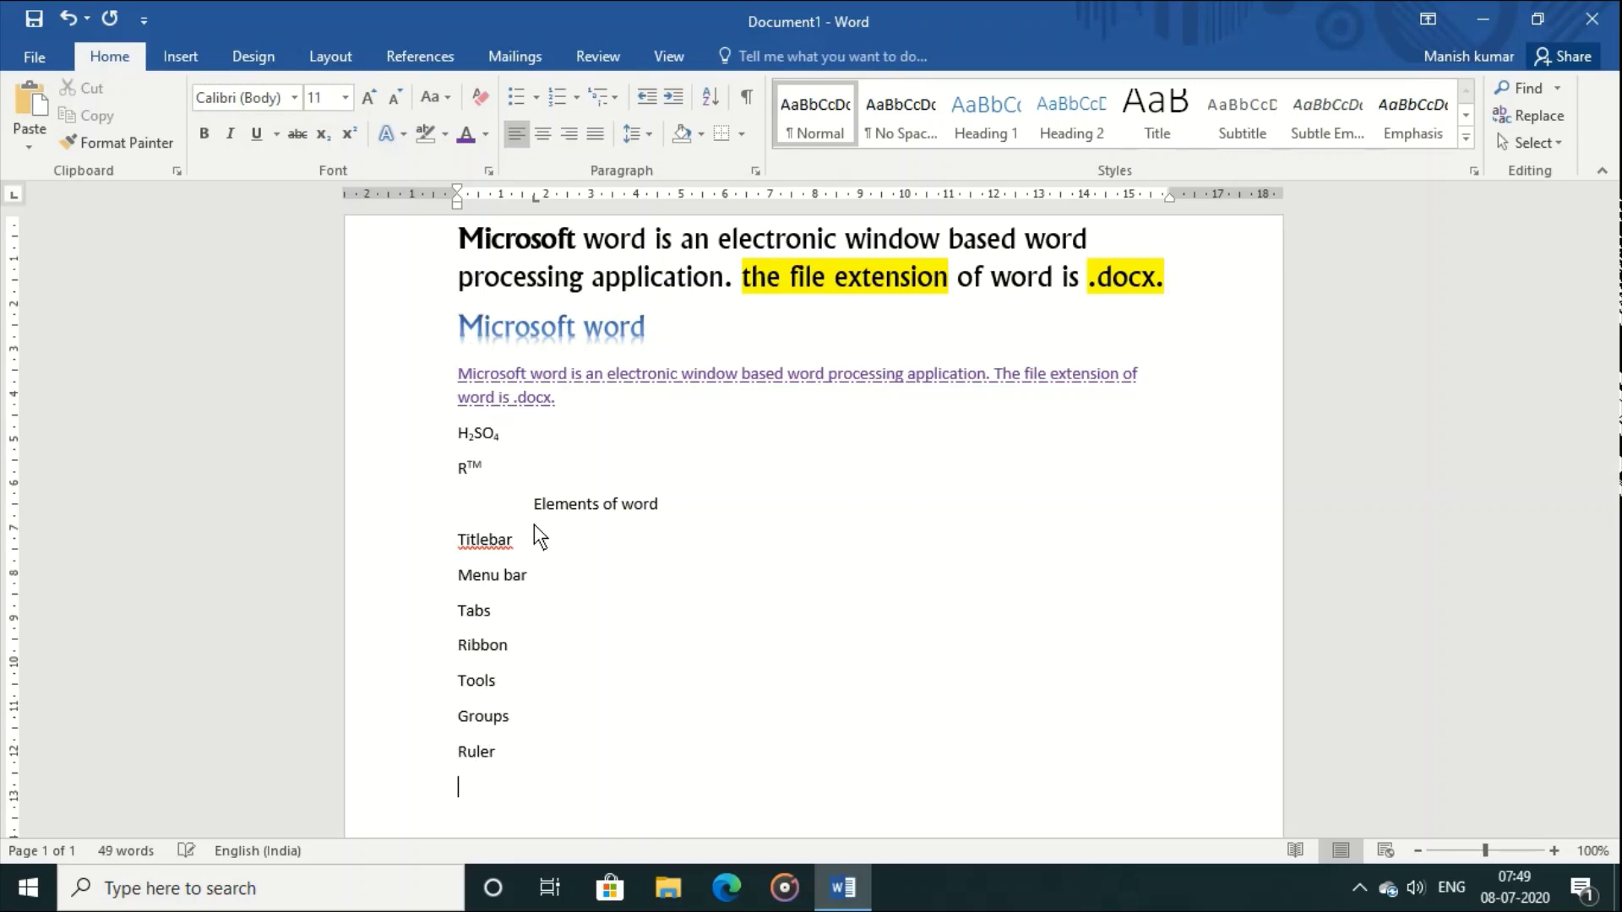
type("work area")
key("Return")
type("status bar")
key("Return")
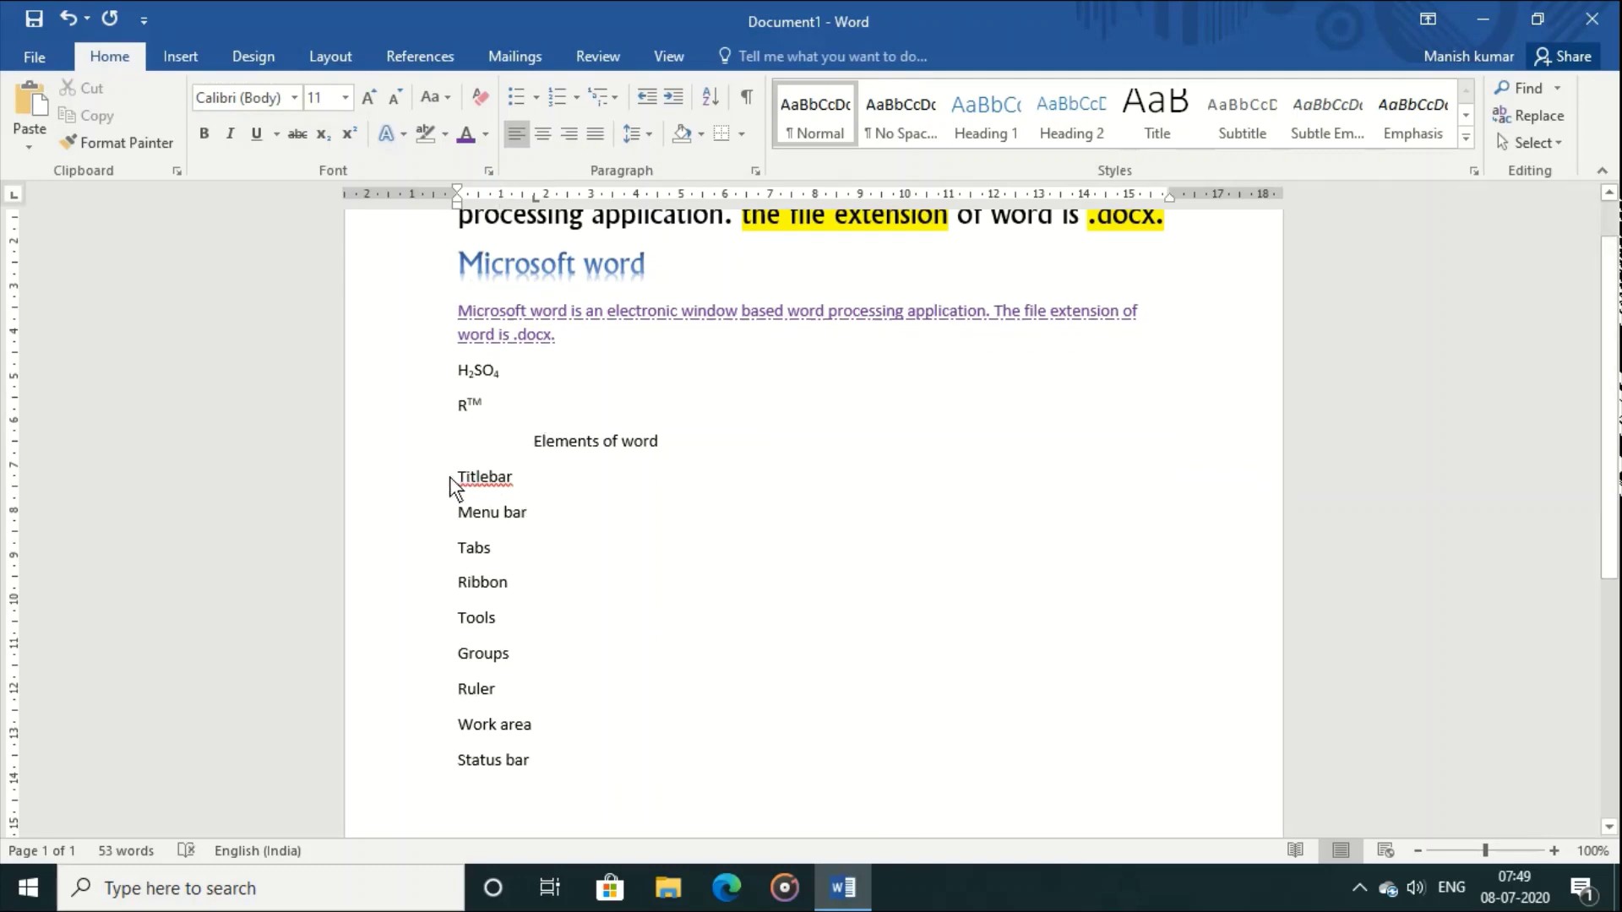
Step: Apply diamond bullets to the nine element lines
left_click_drag(449, 476, 571, 753)
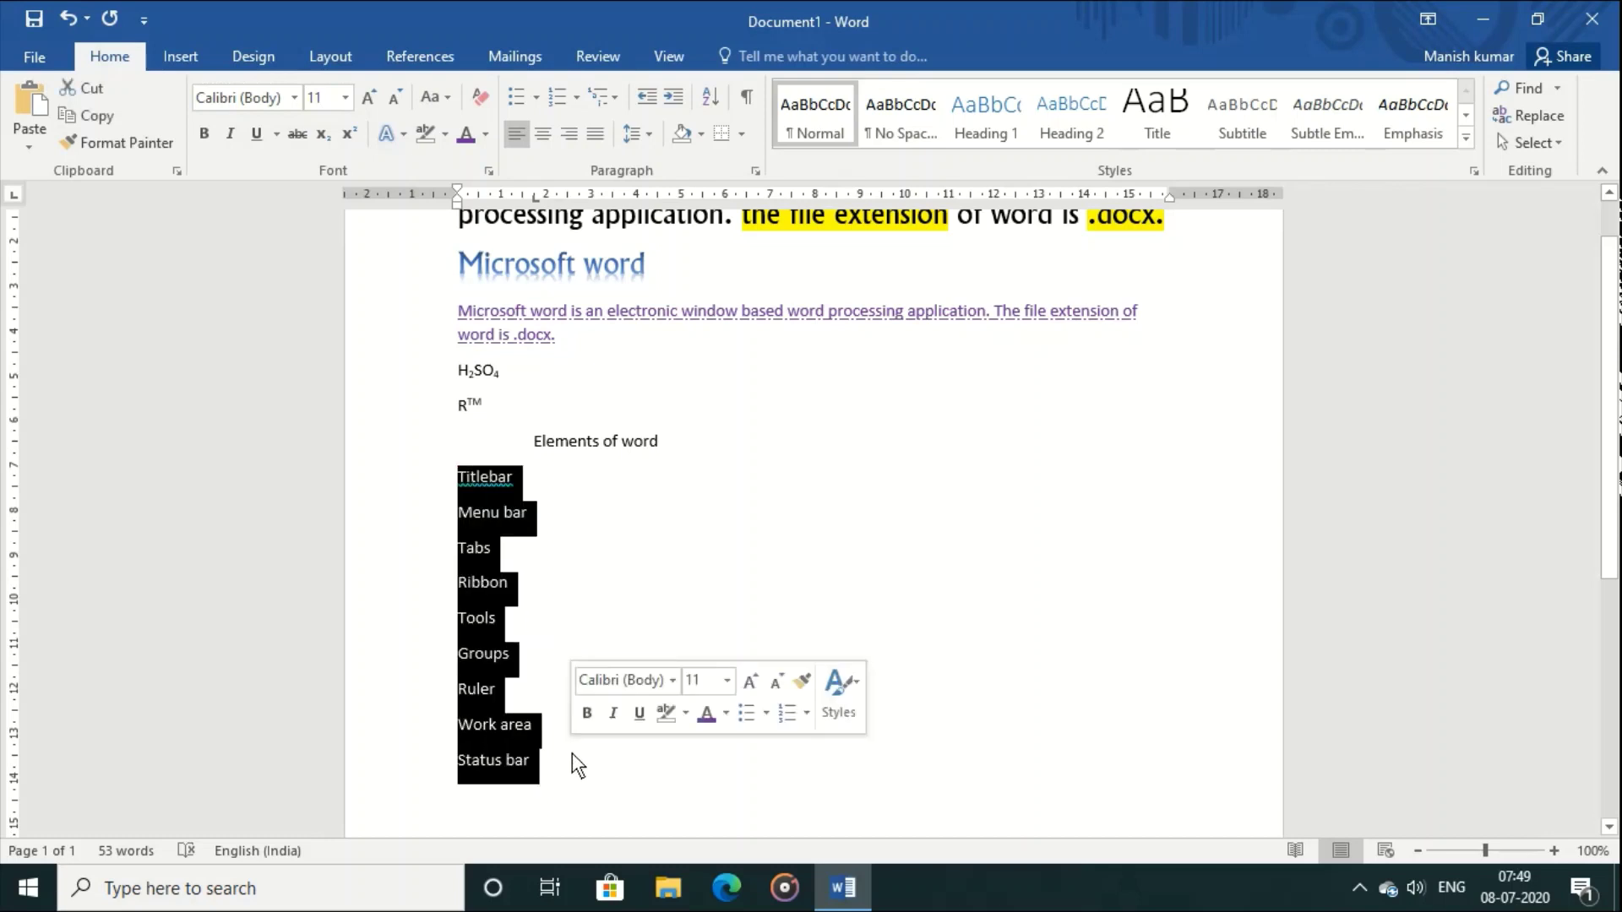
left_click(534, 97)
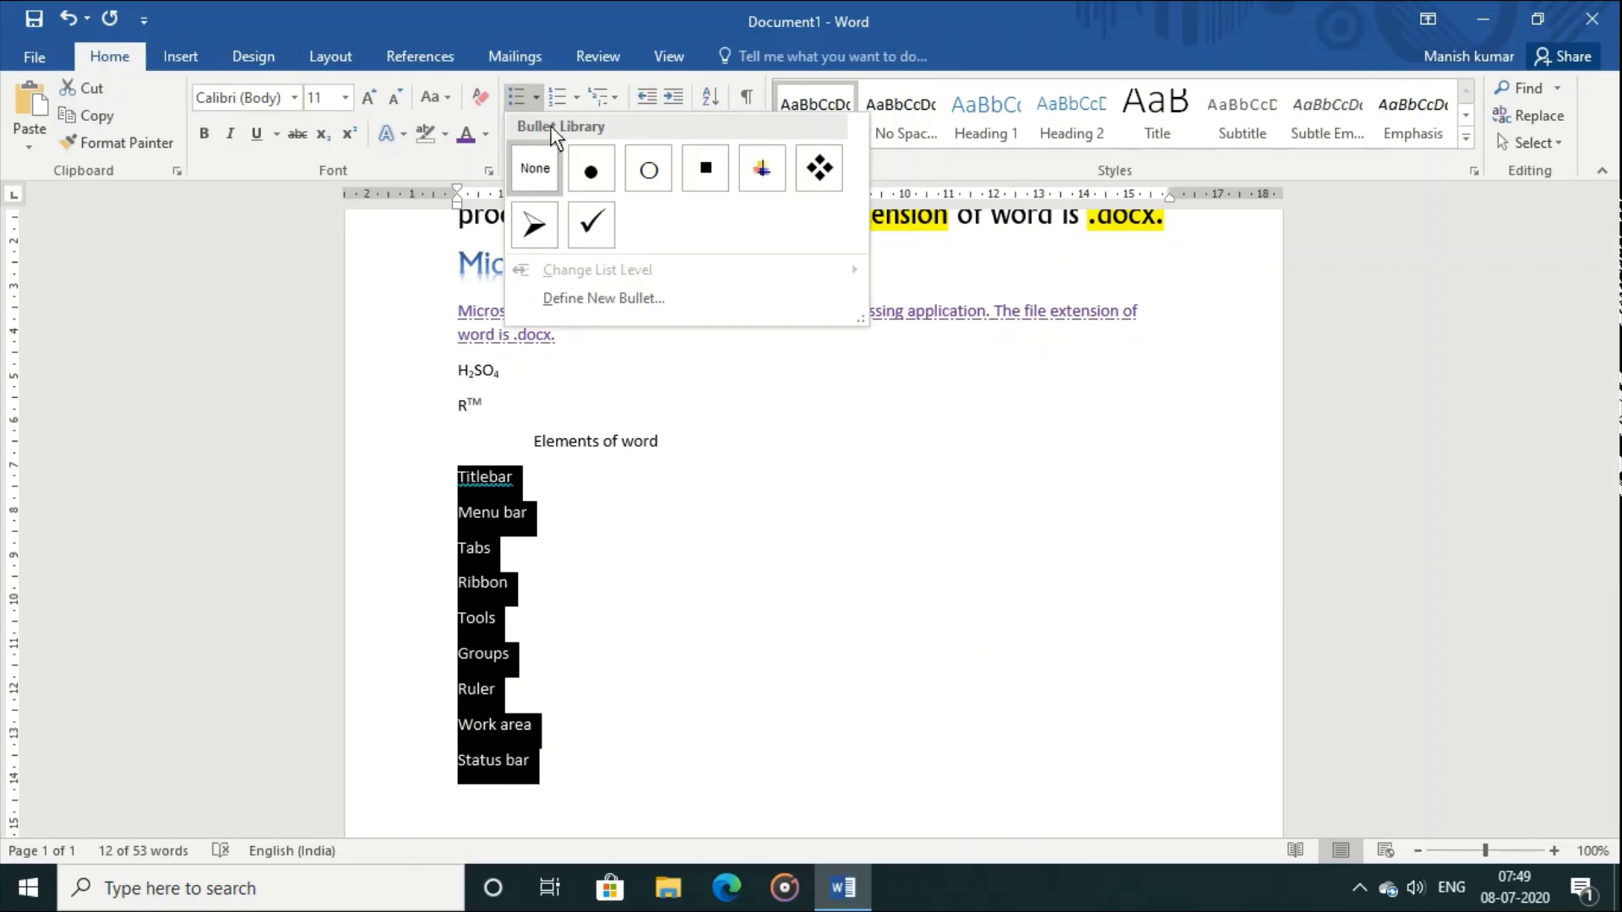
left_click(838, 161)
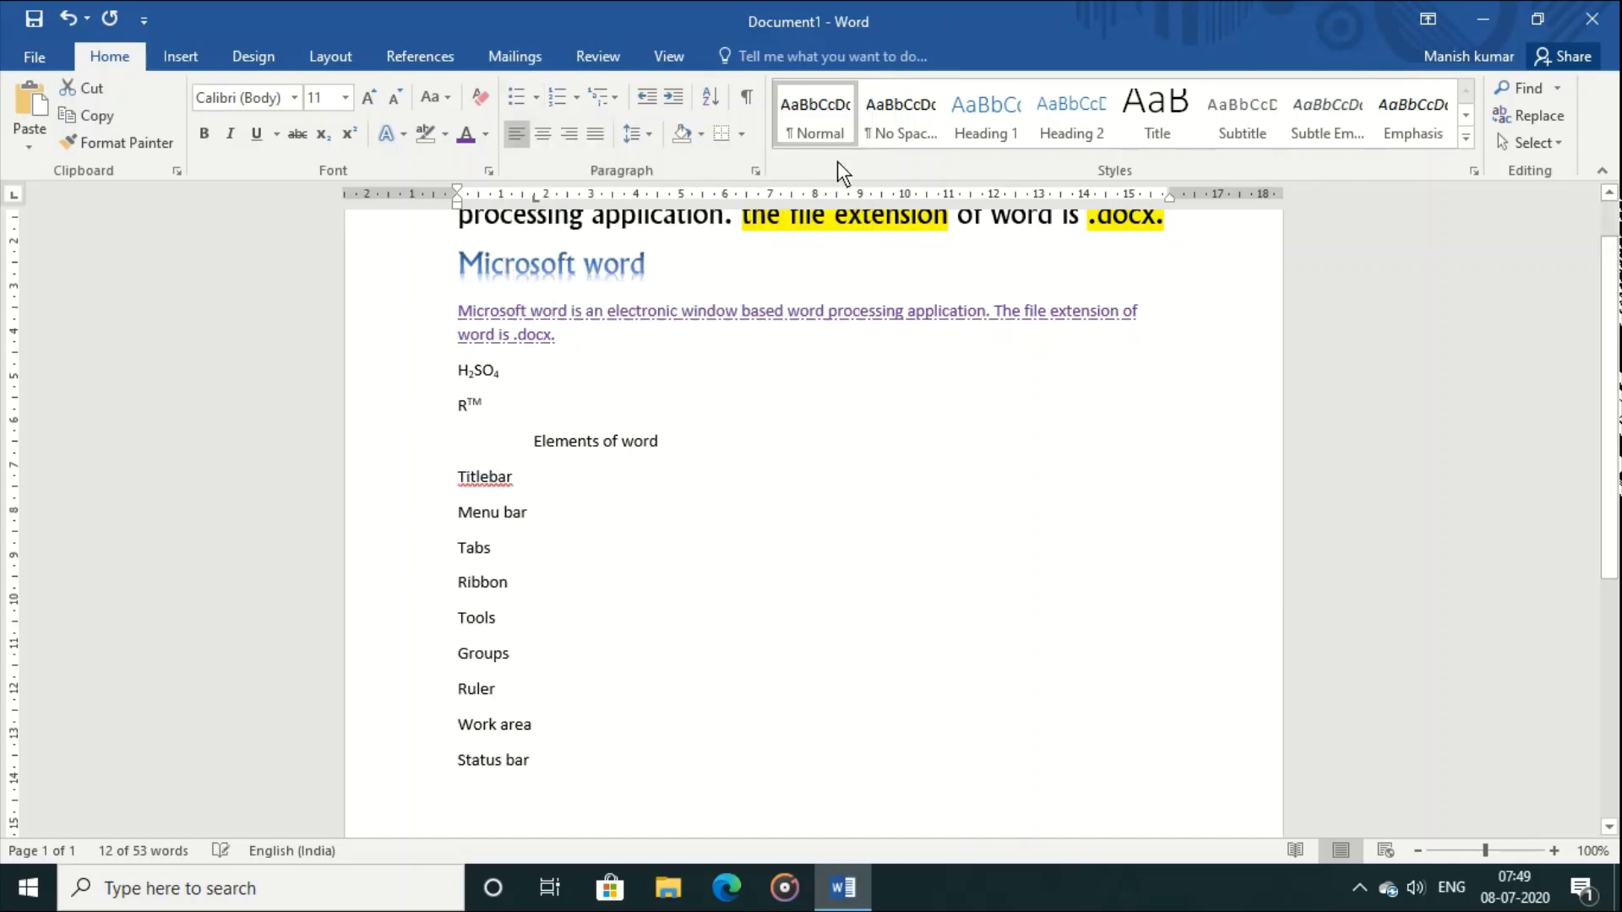
left_click(858, 514)
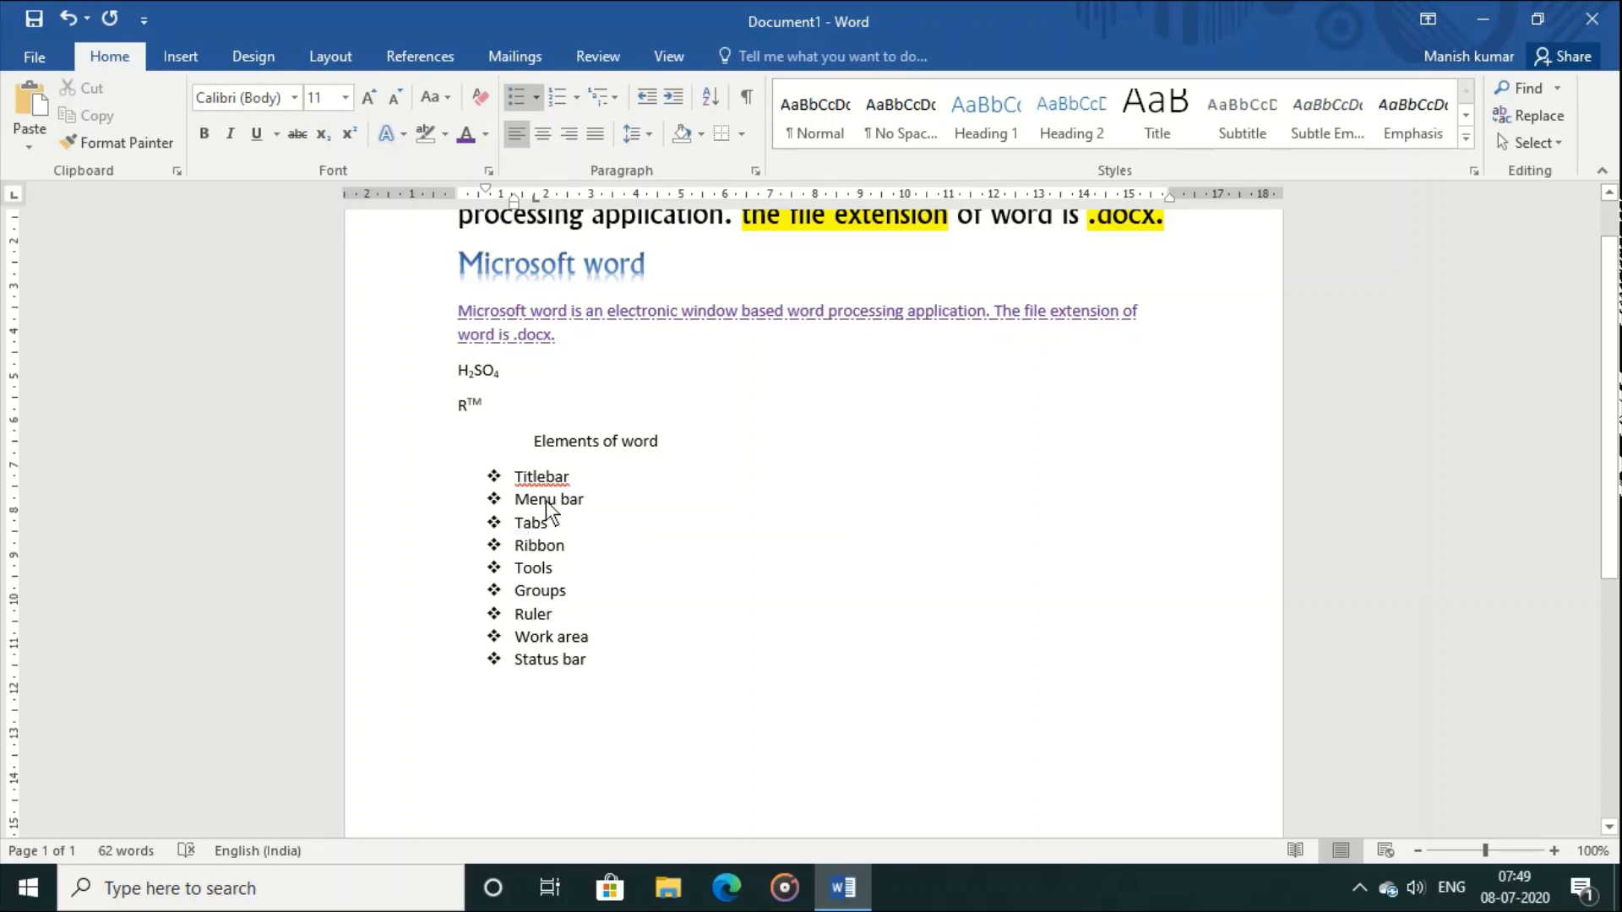
Step: Switch the nine items to the A., B., C. numbering style
left_click_drag(513, 476, 611, 656)
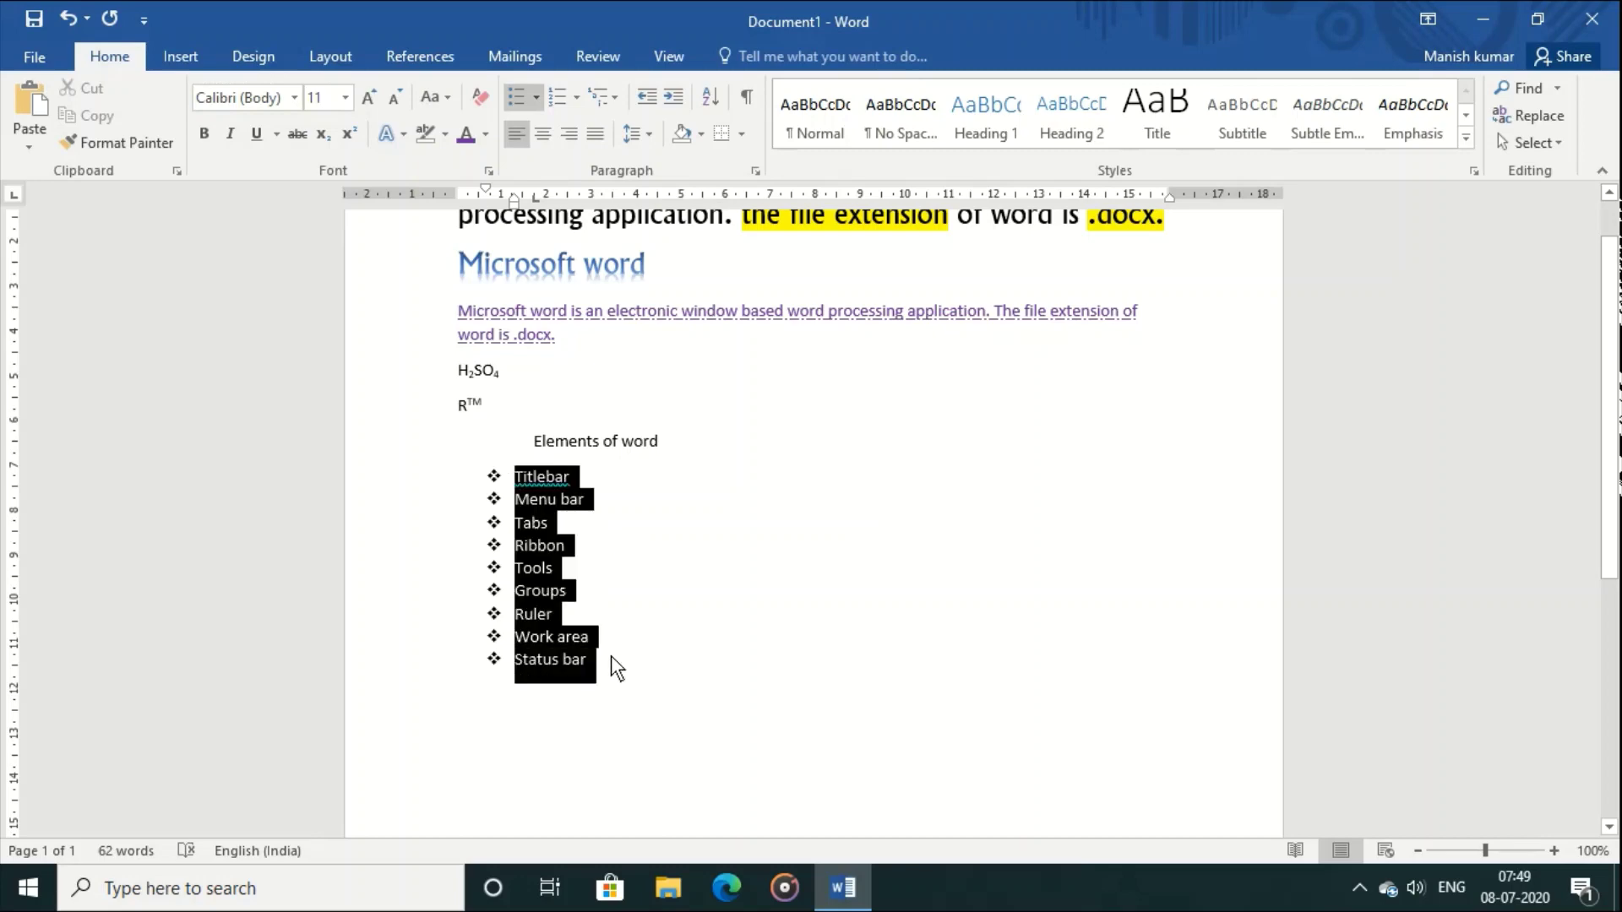
left_click(580, 99)
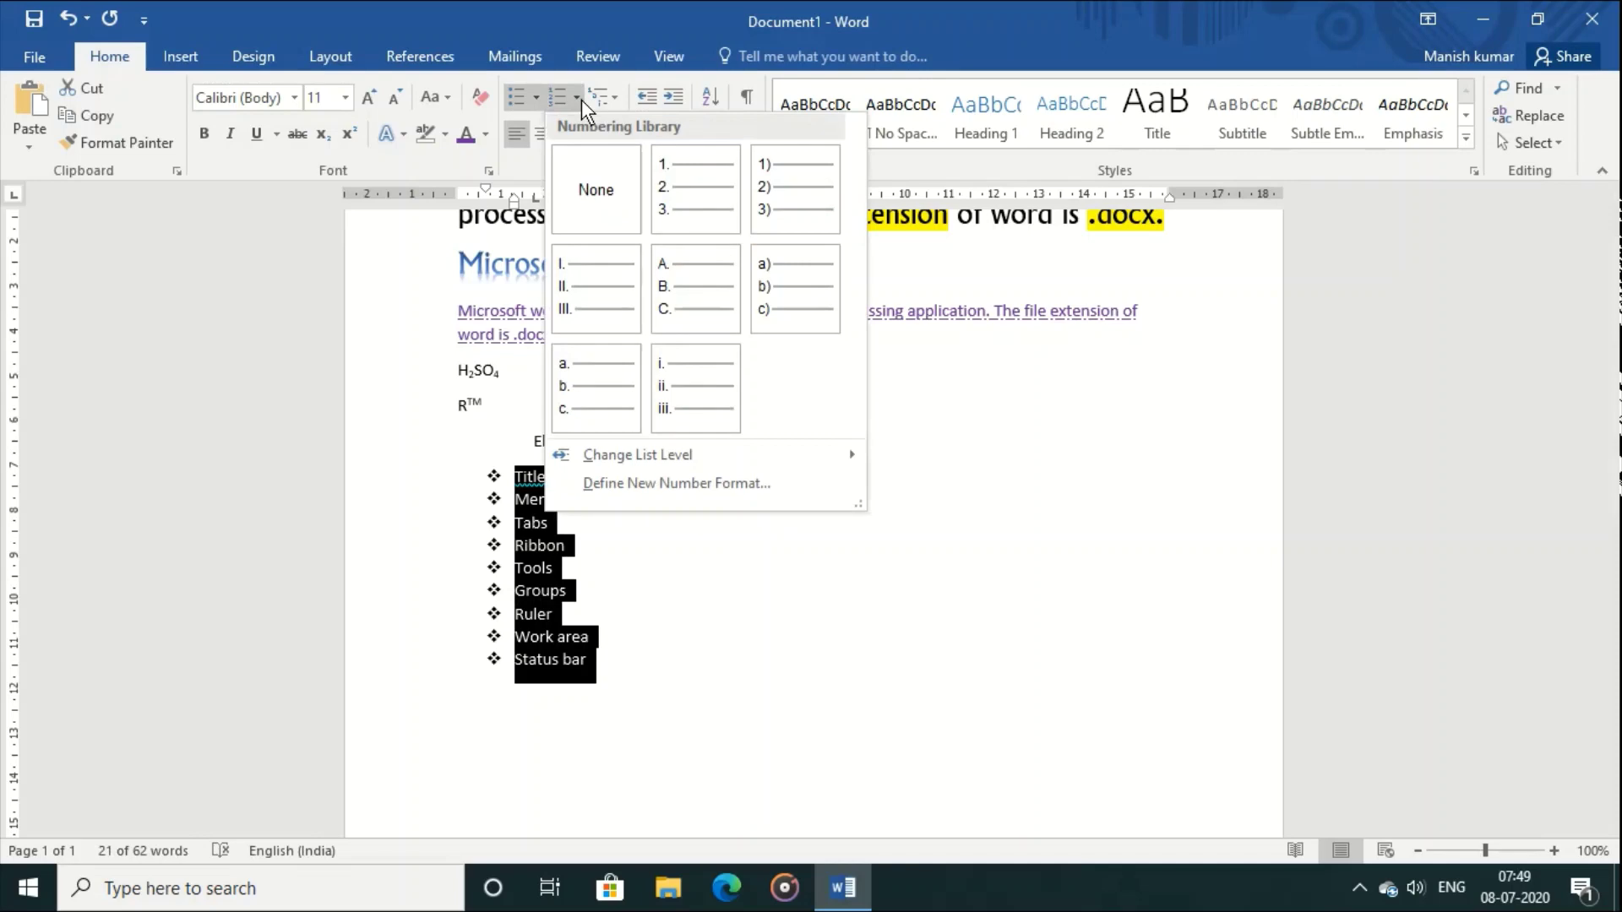
left_click(688, 300)
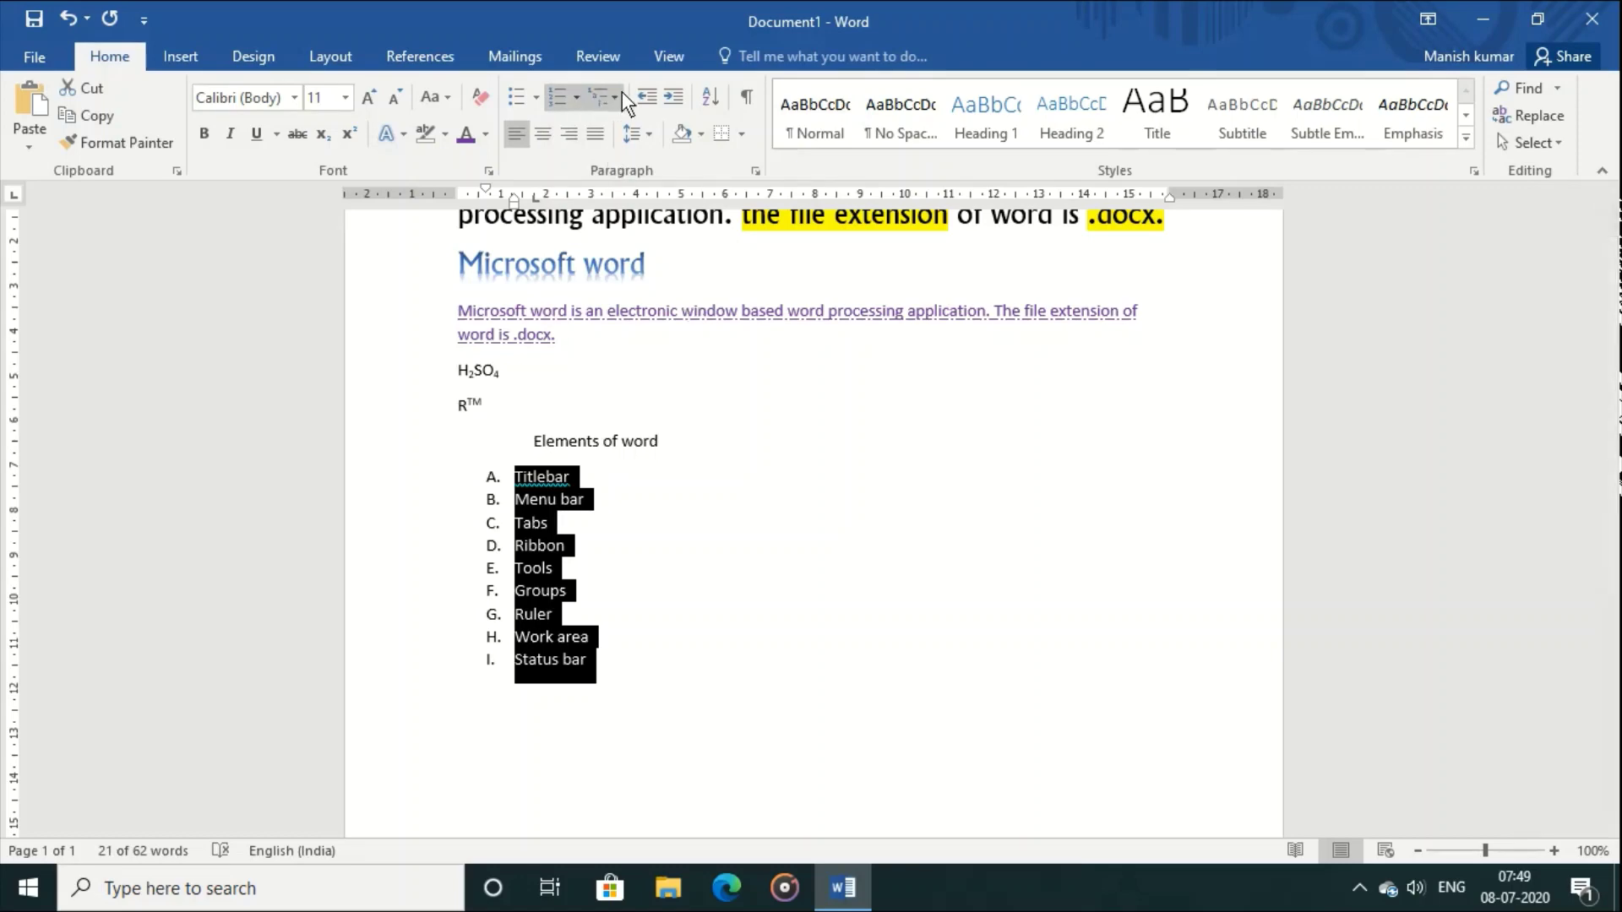
Step: Type Microsoft office and Microsoft word on separate lines below the lettered list
left_click(602, 748)
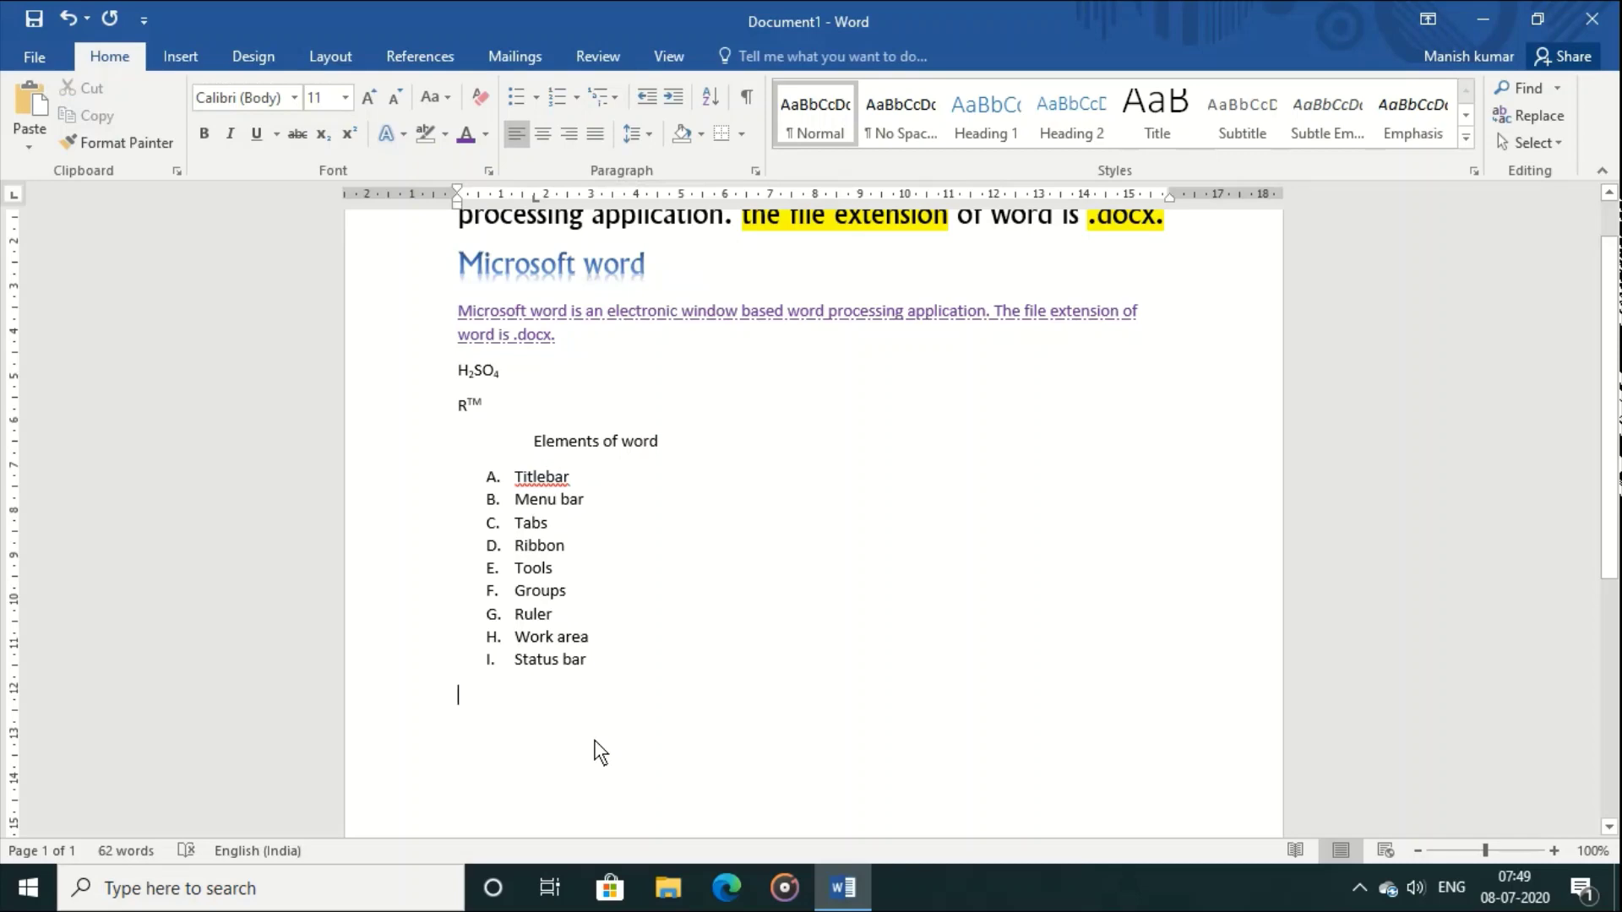
type("Mic")
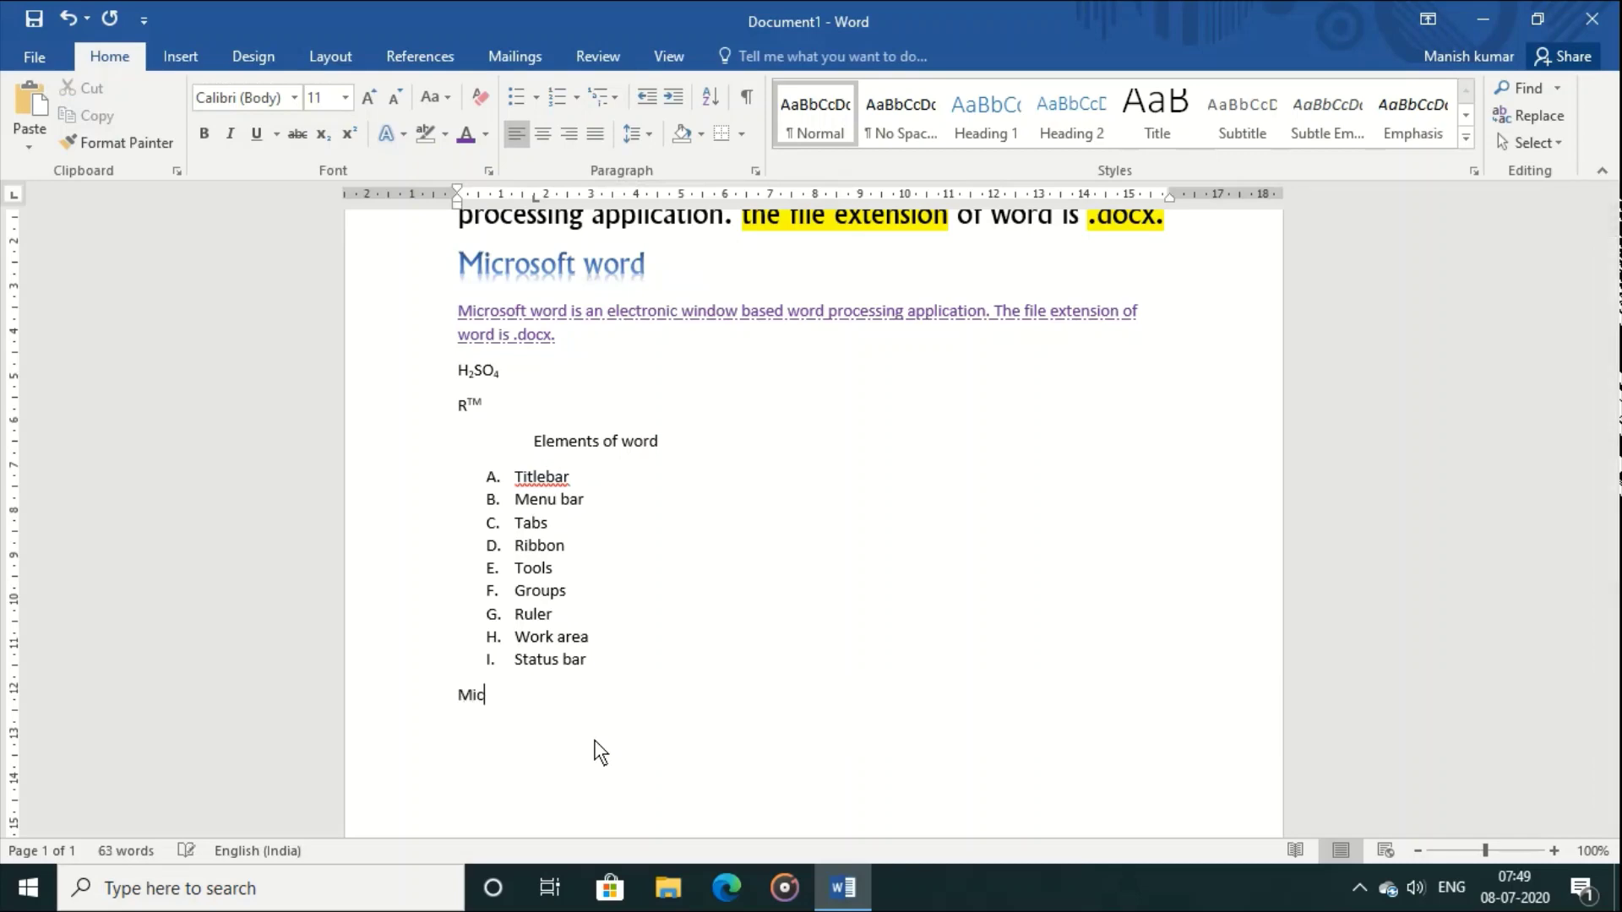
type("rosoft office")
key("Return")
type("micros")
key("Return")
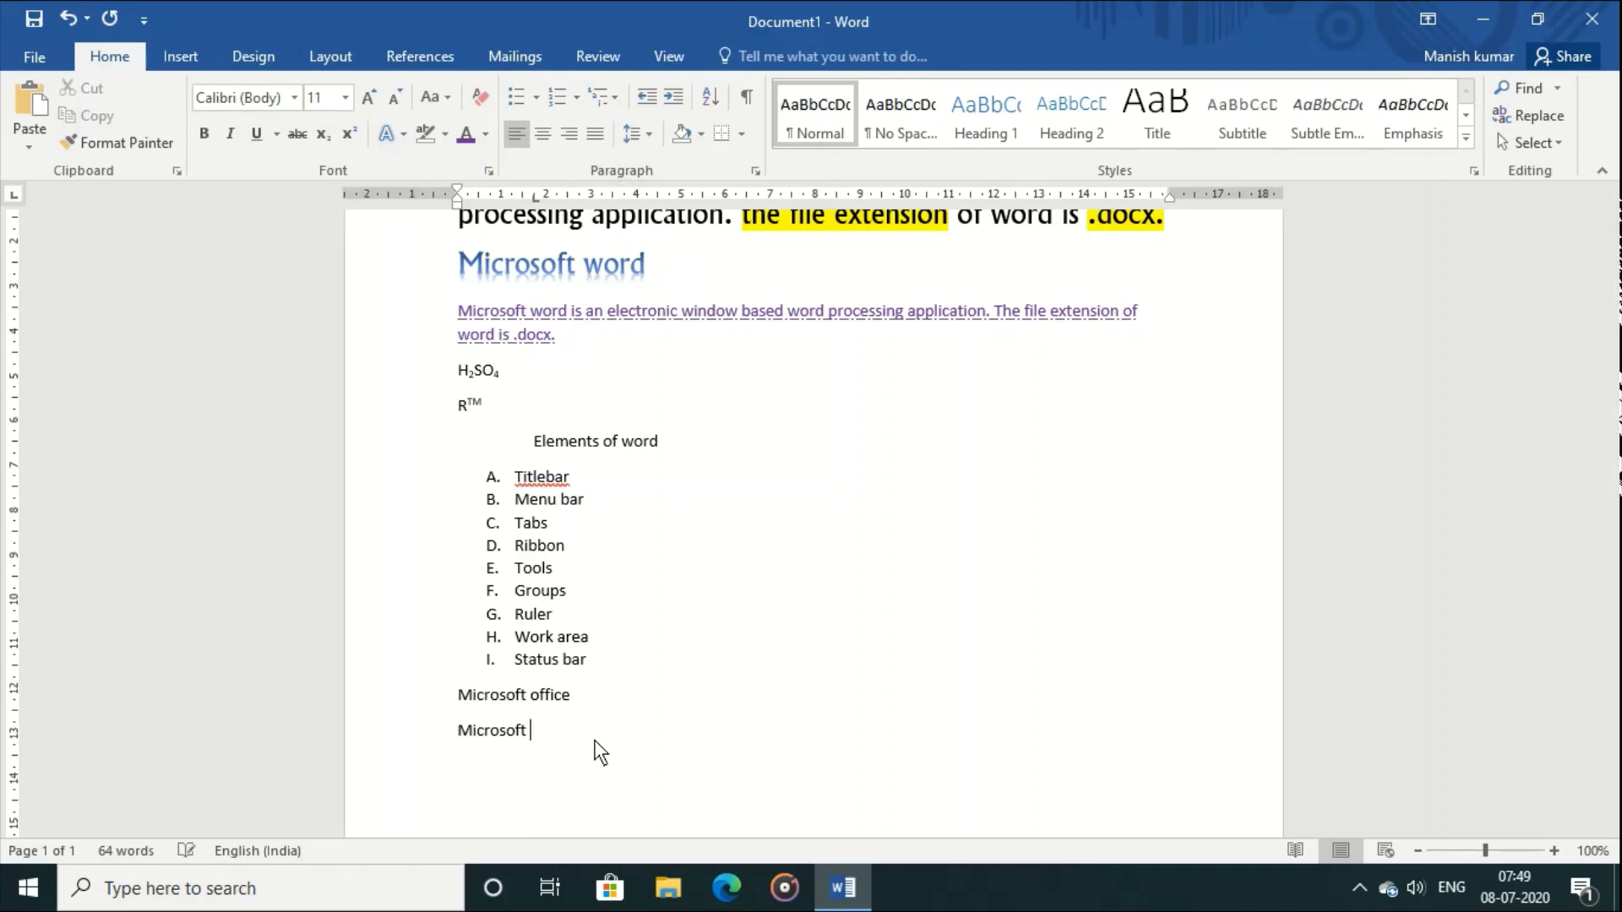
type("word")
key("Return")
Step: Add Microsoft excel and Microsoft powerpoint lines, then select the word, excel and powerpoint lines
type("microsoft excel")
key("Return")
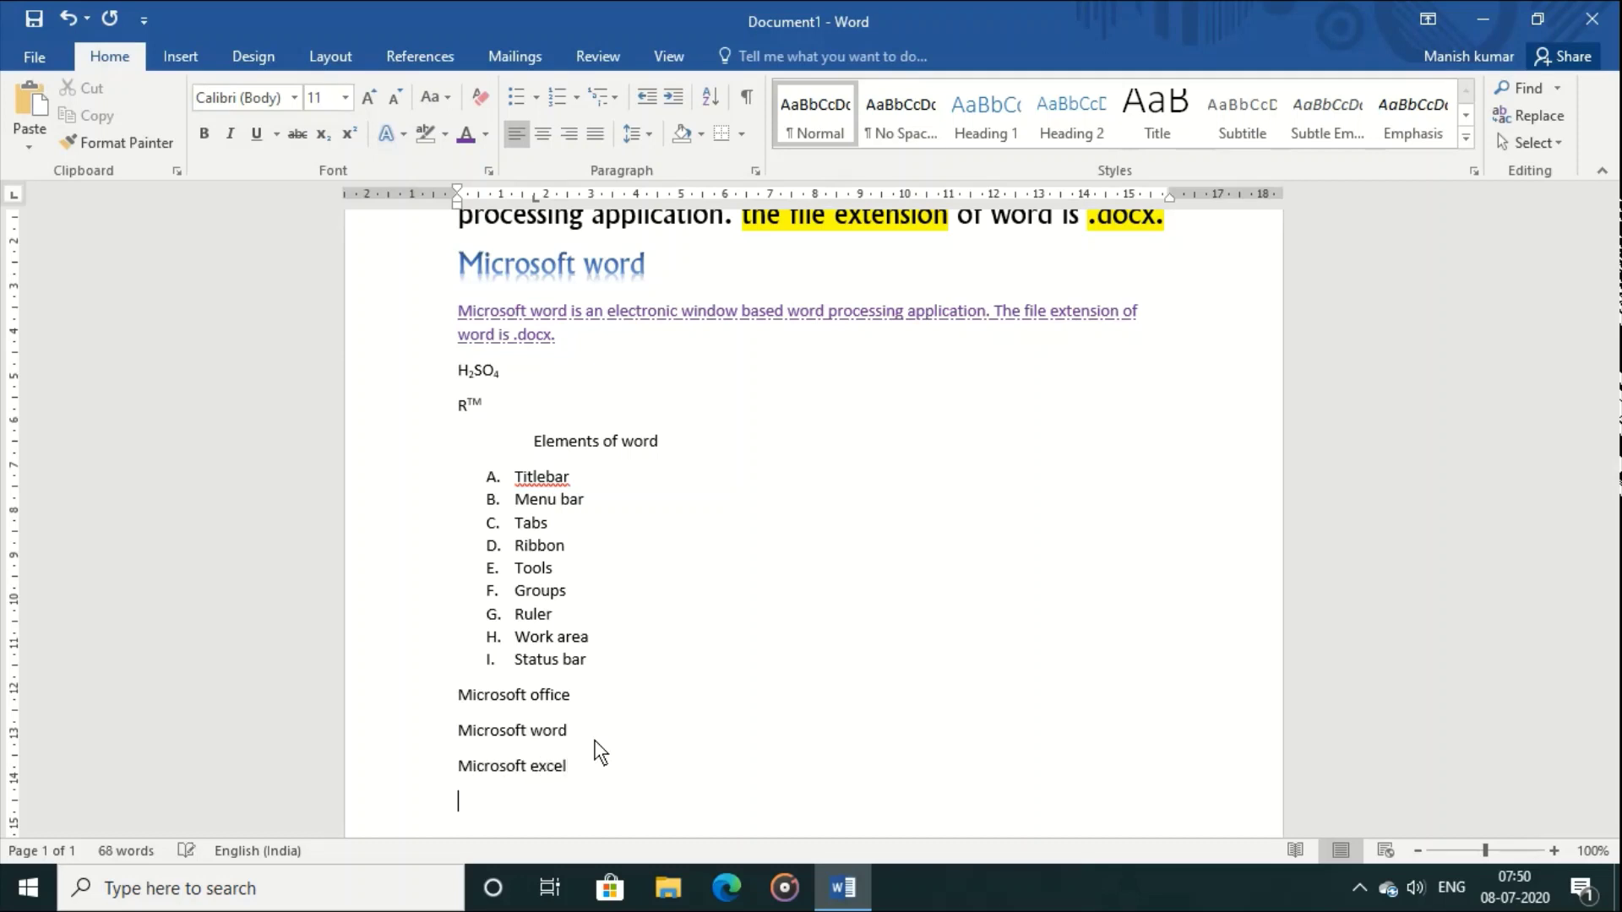
type("microsof")
key("Return")
type("powerp")
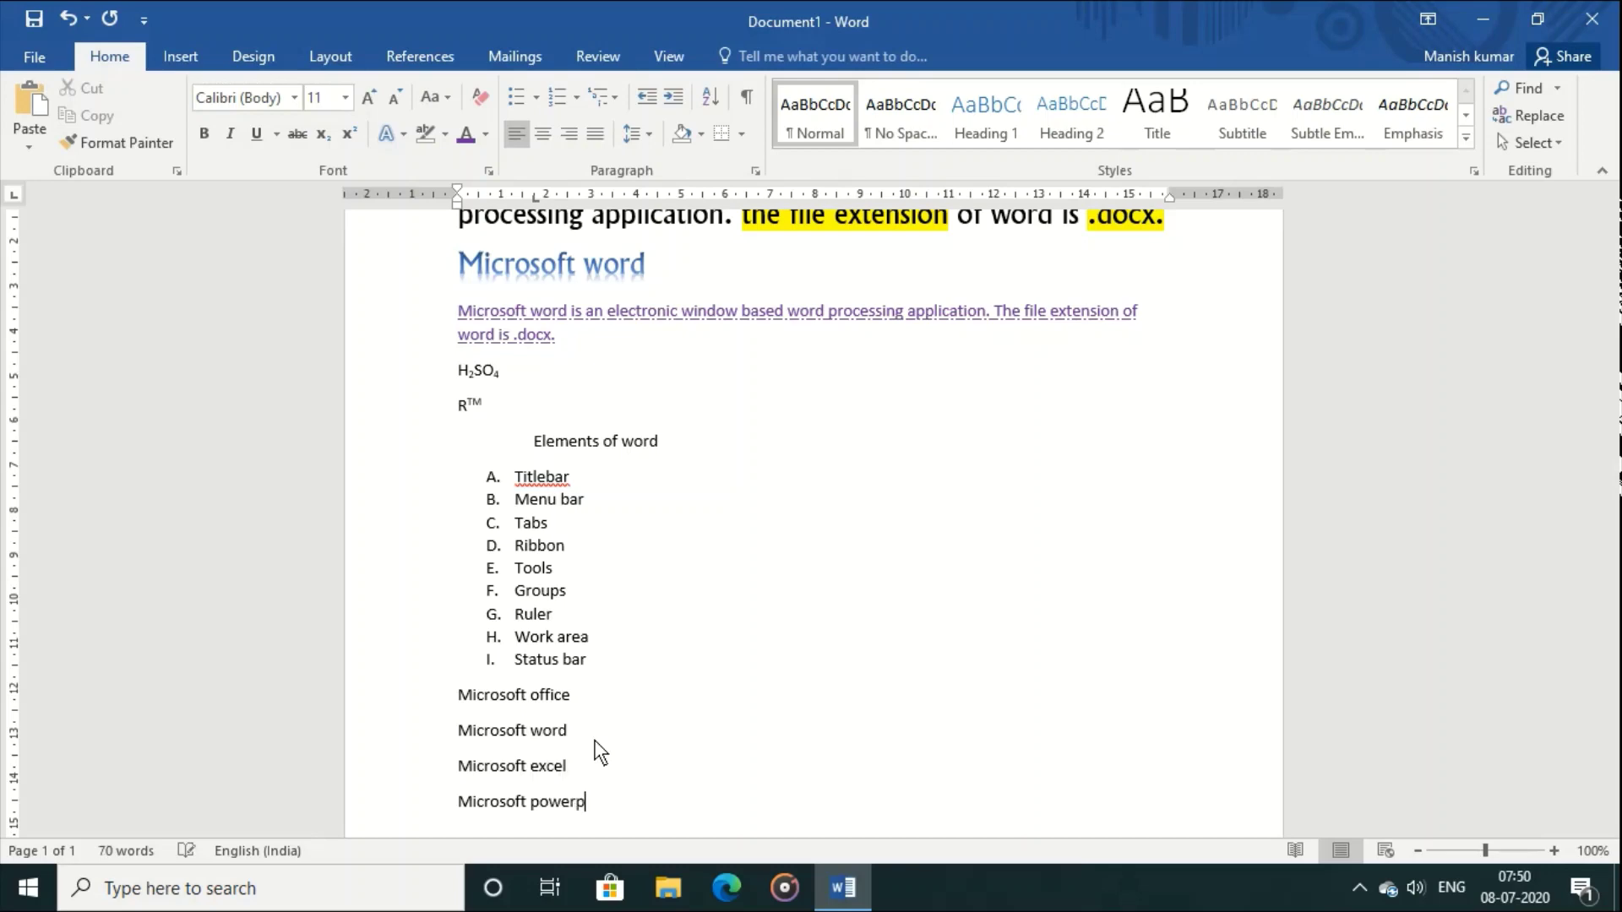
type("oint")
key("Return")
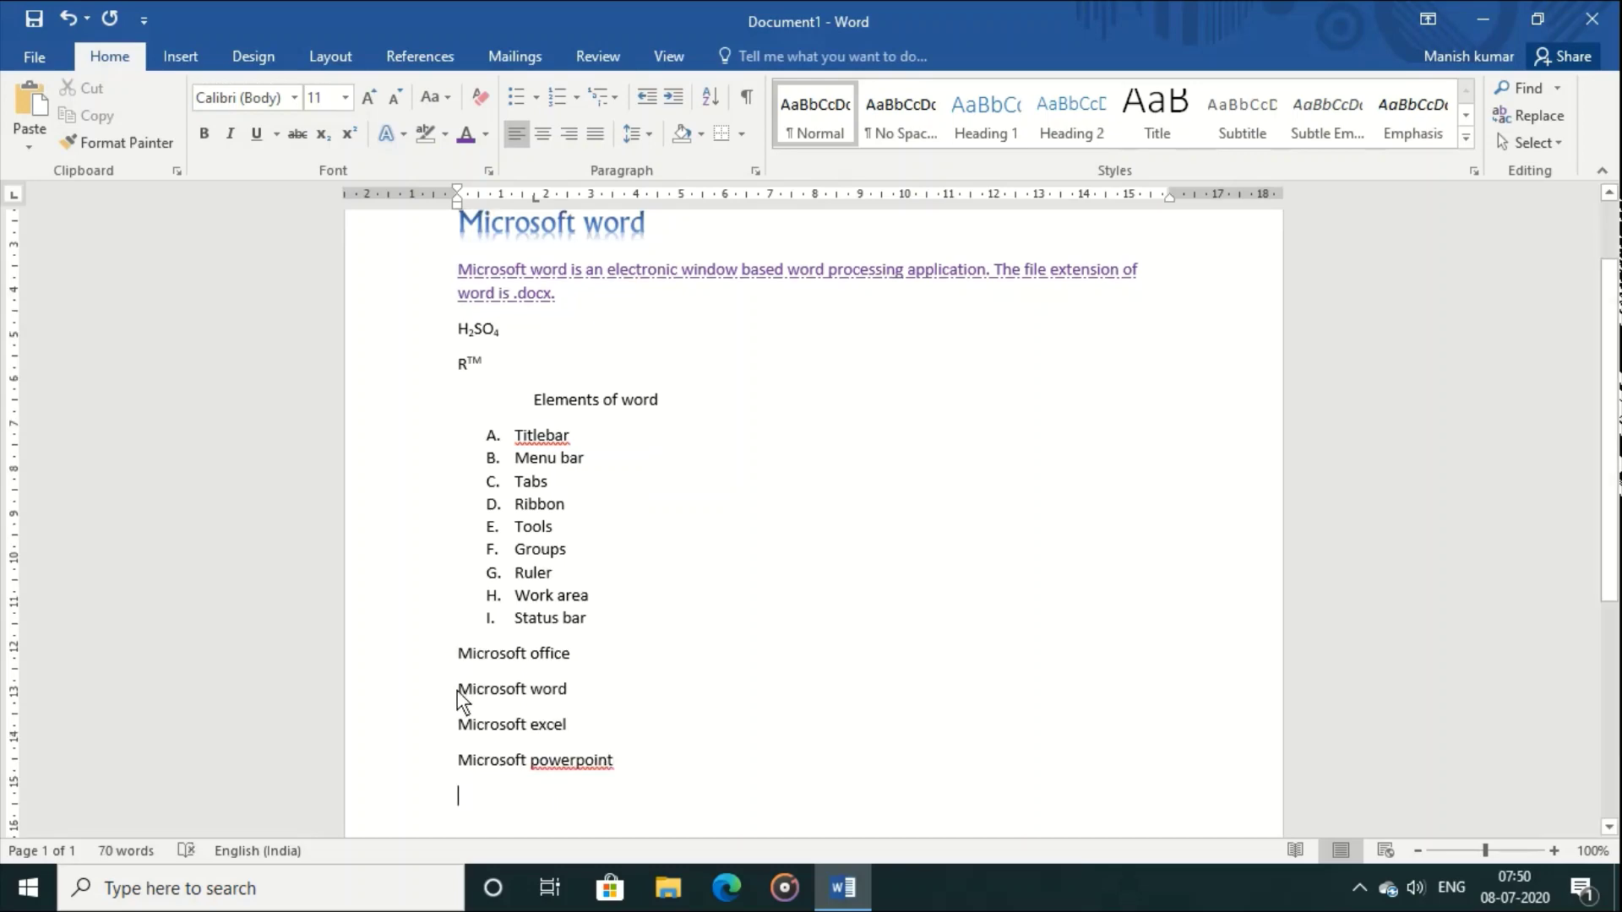
left_click_drag(458, 691, 629, 771)
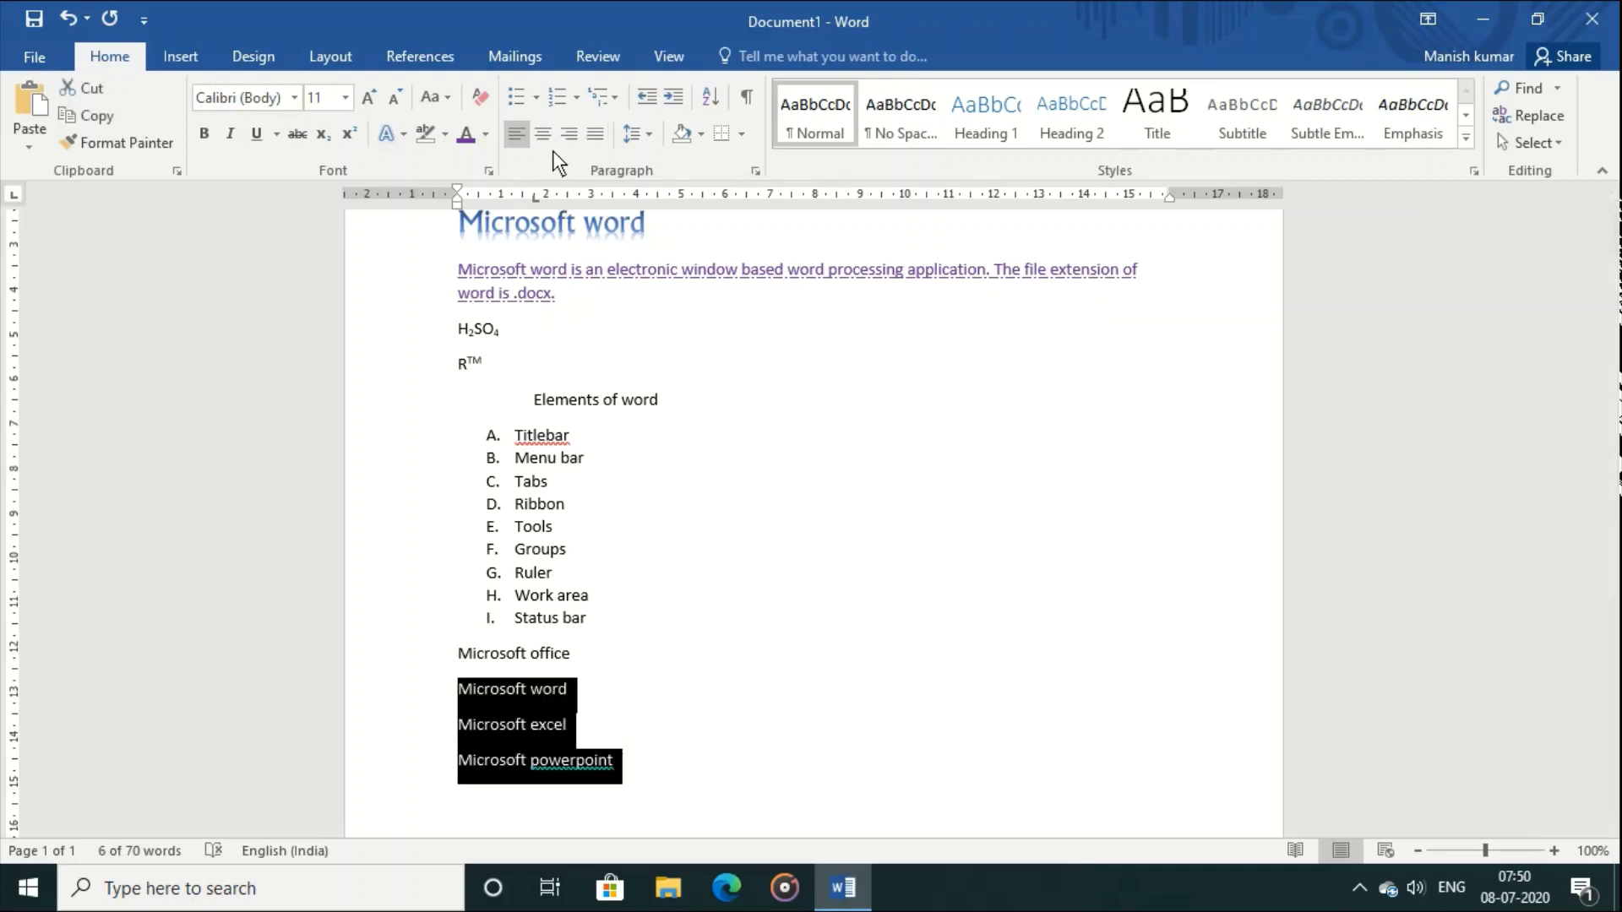
Step: Indent the word, excel and powerpoint lines and apply 1) a) i) multilevel numbering to all four
left_click(672, 95)
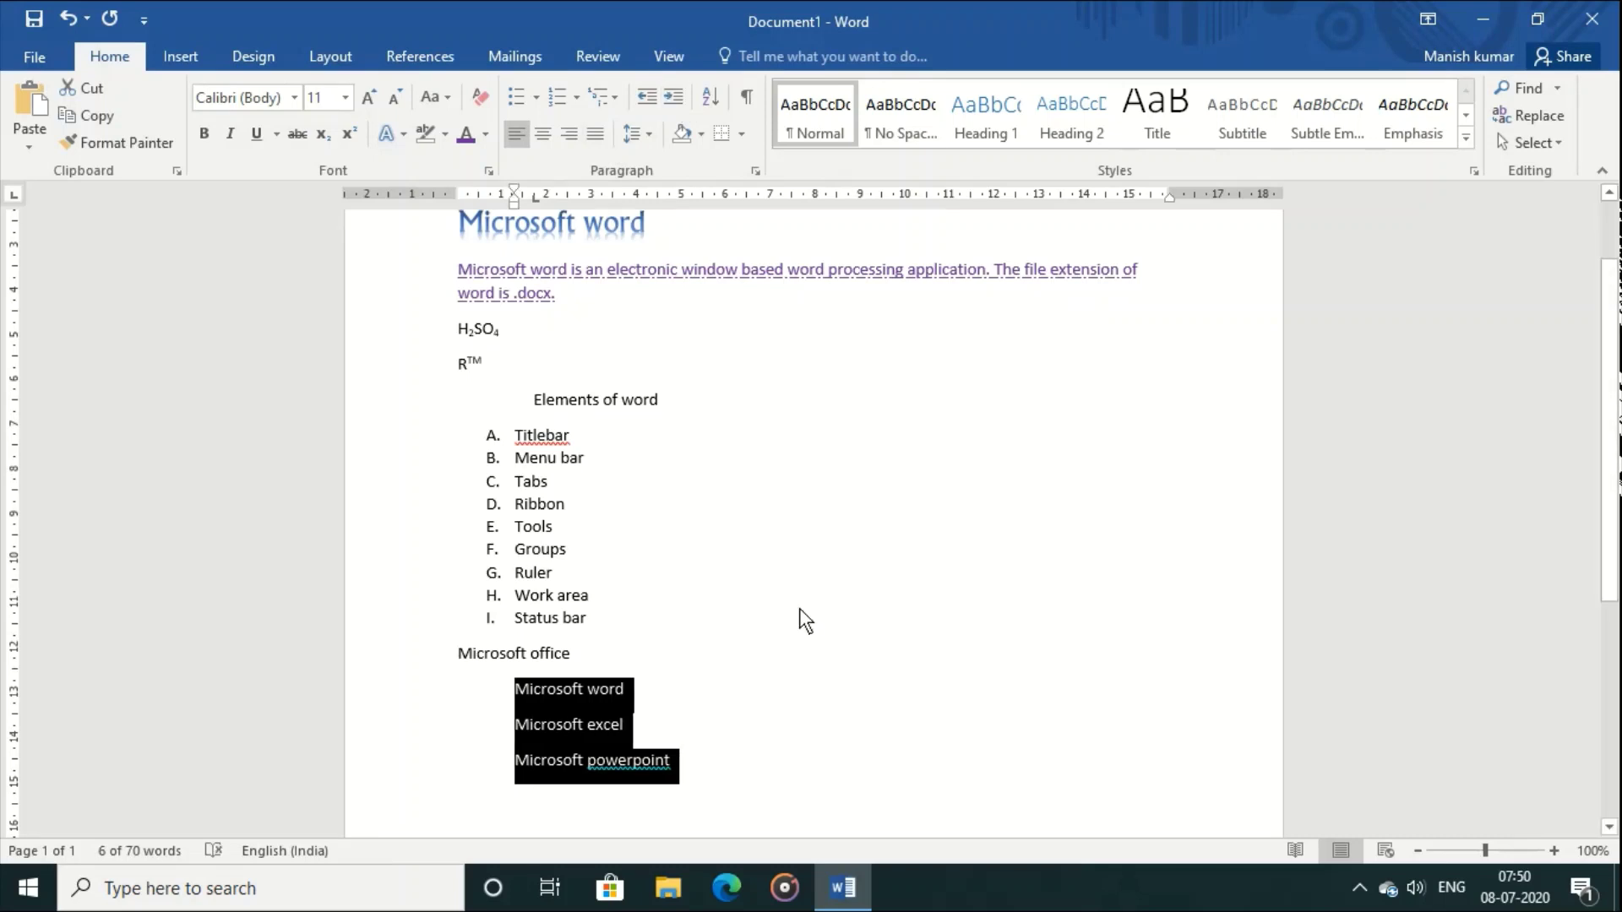
left_click(787, 755)
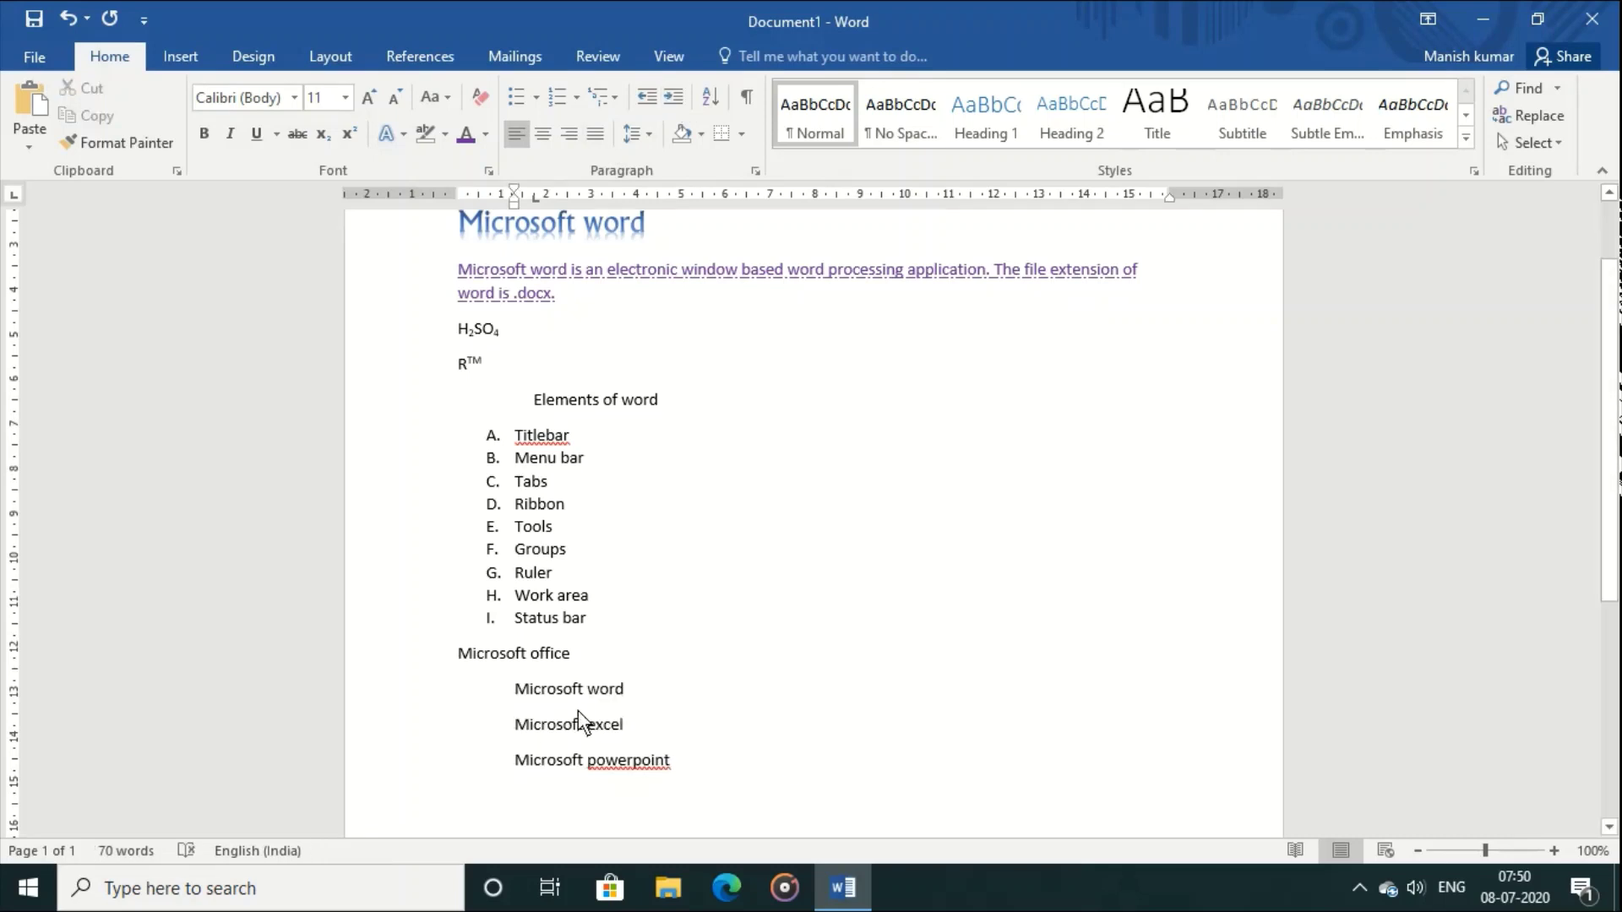
left_click_drag(458, 653, 681, 764)
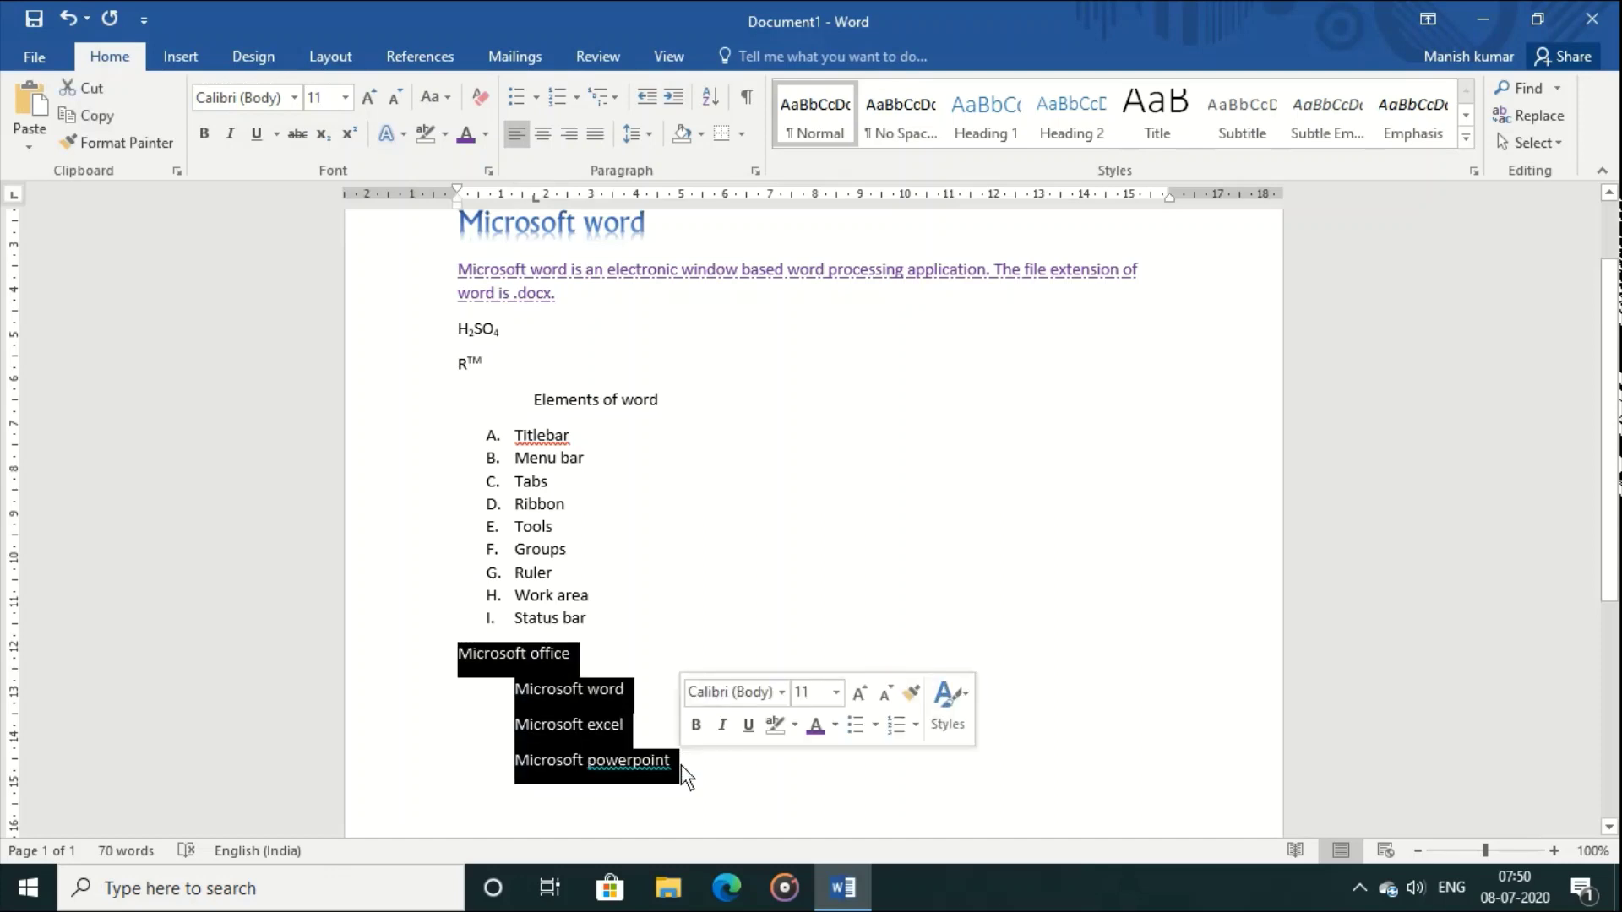
left_click(612, 98)
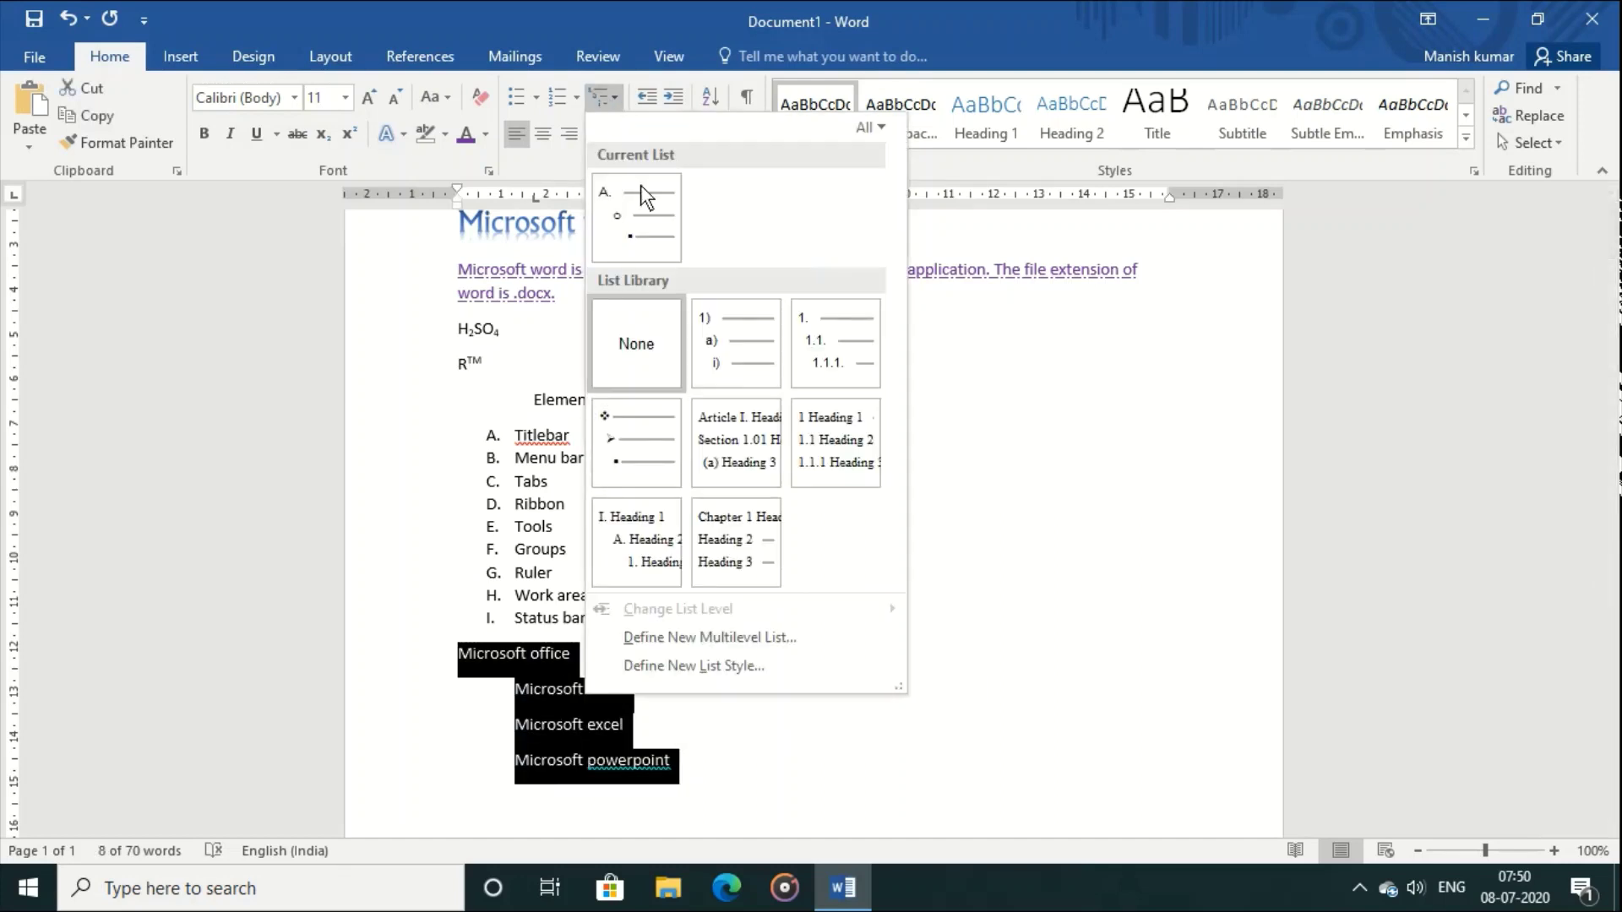
left_click(733, 374)
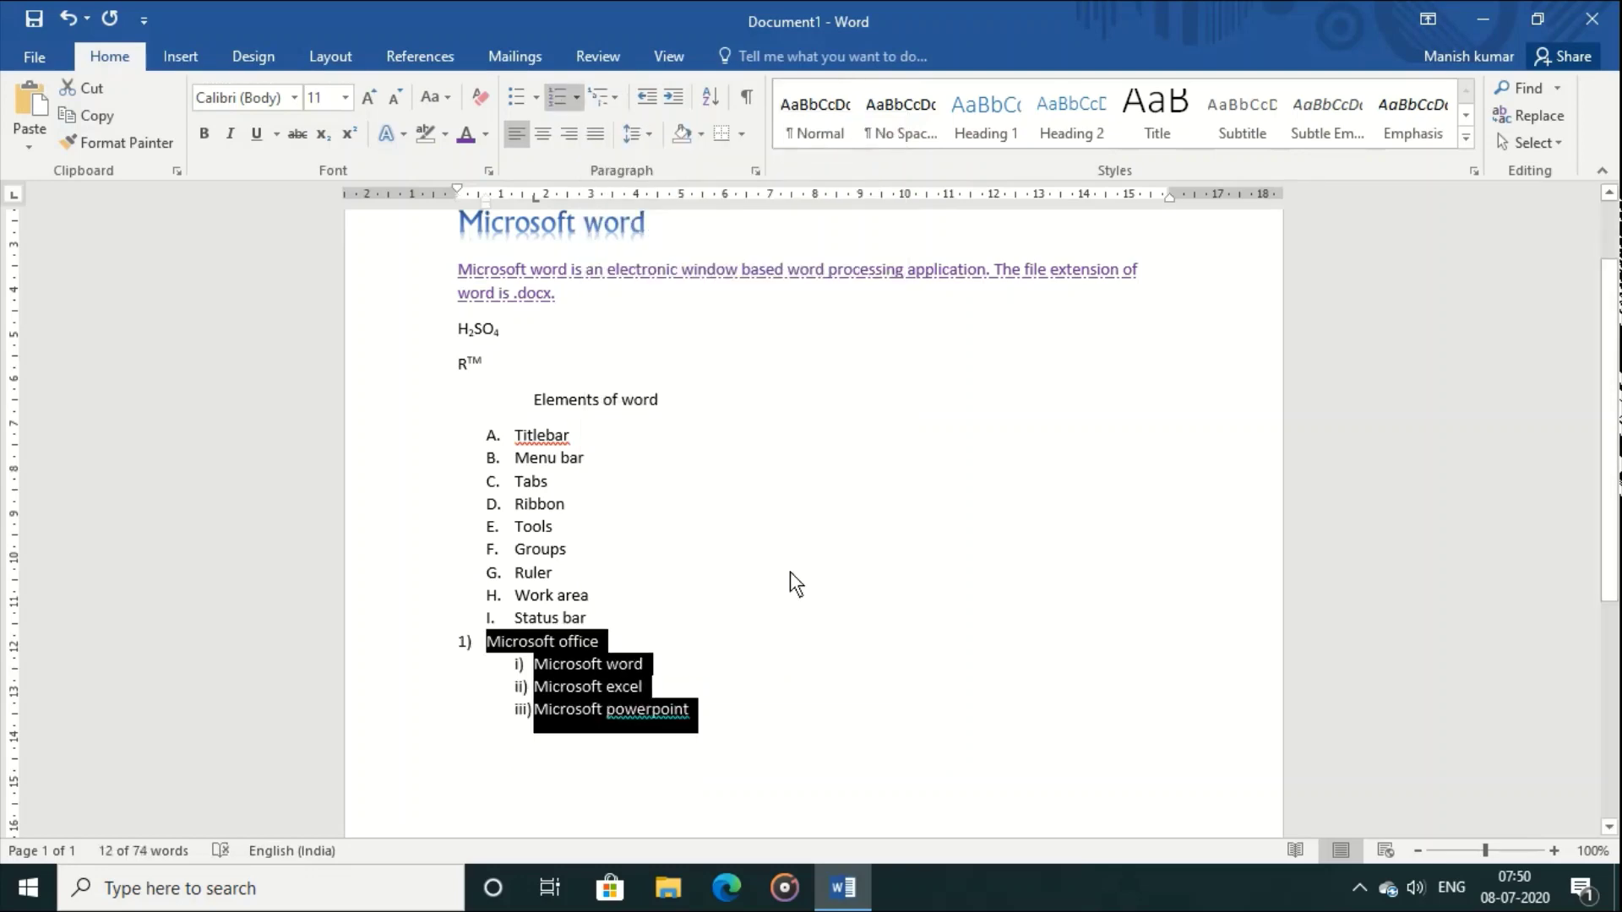
left_click(847, 699)
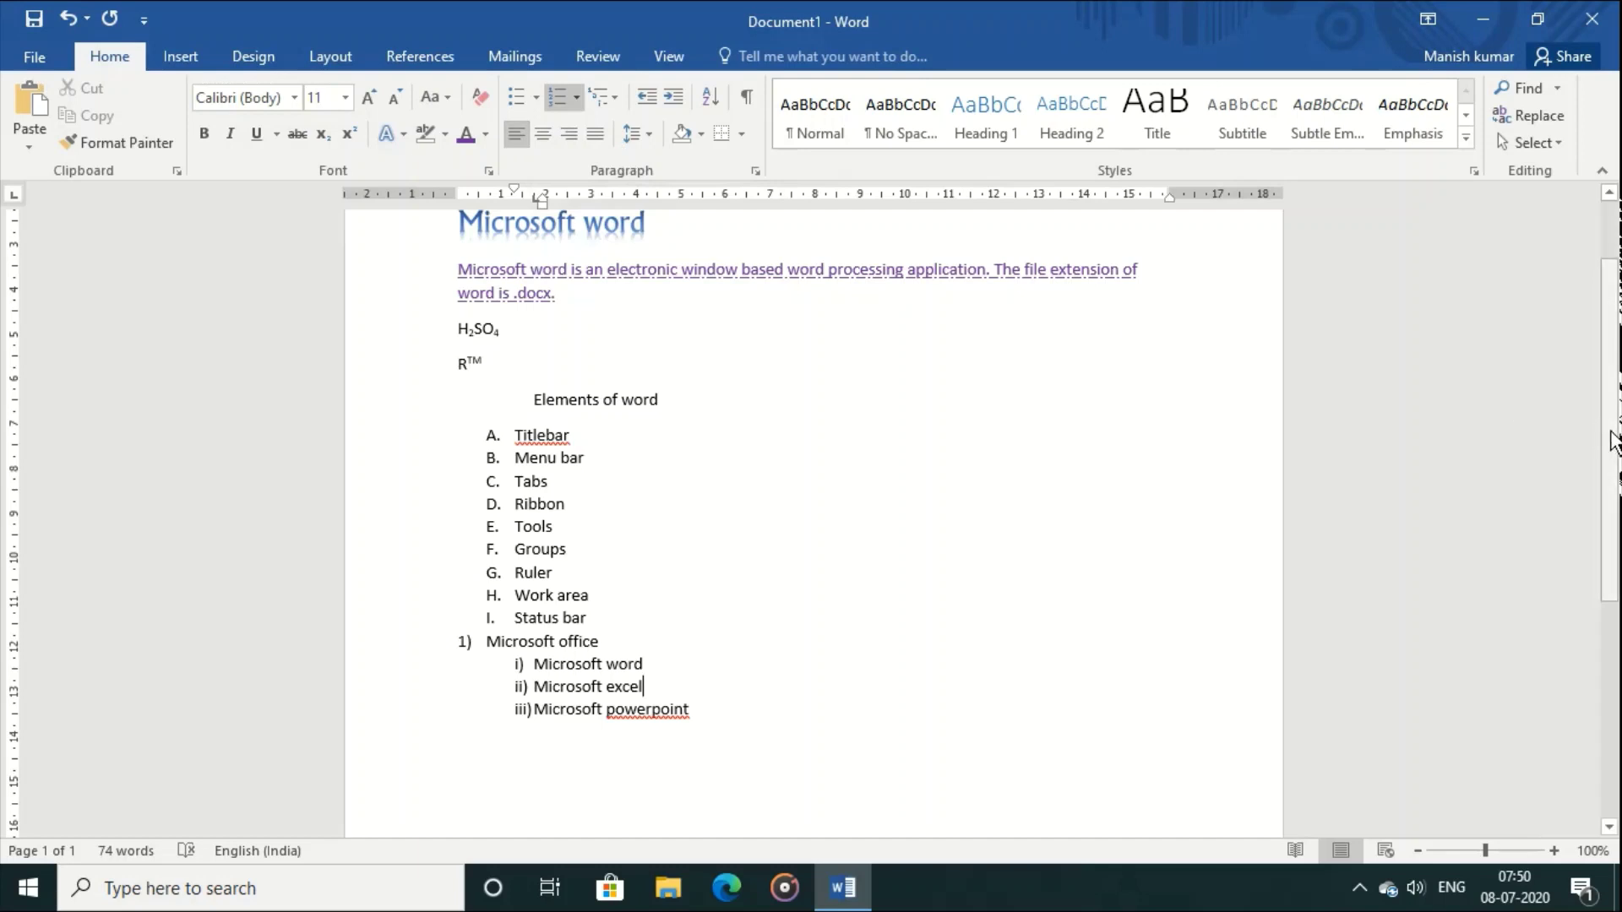
Step: Select the whole opening paragraph through its final period and justify it, after trying centre, left and right
scroll(1612, 412, "up", 1)
scroll(1612, 413, "up", 1)
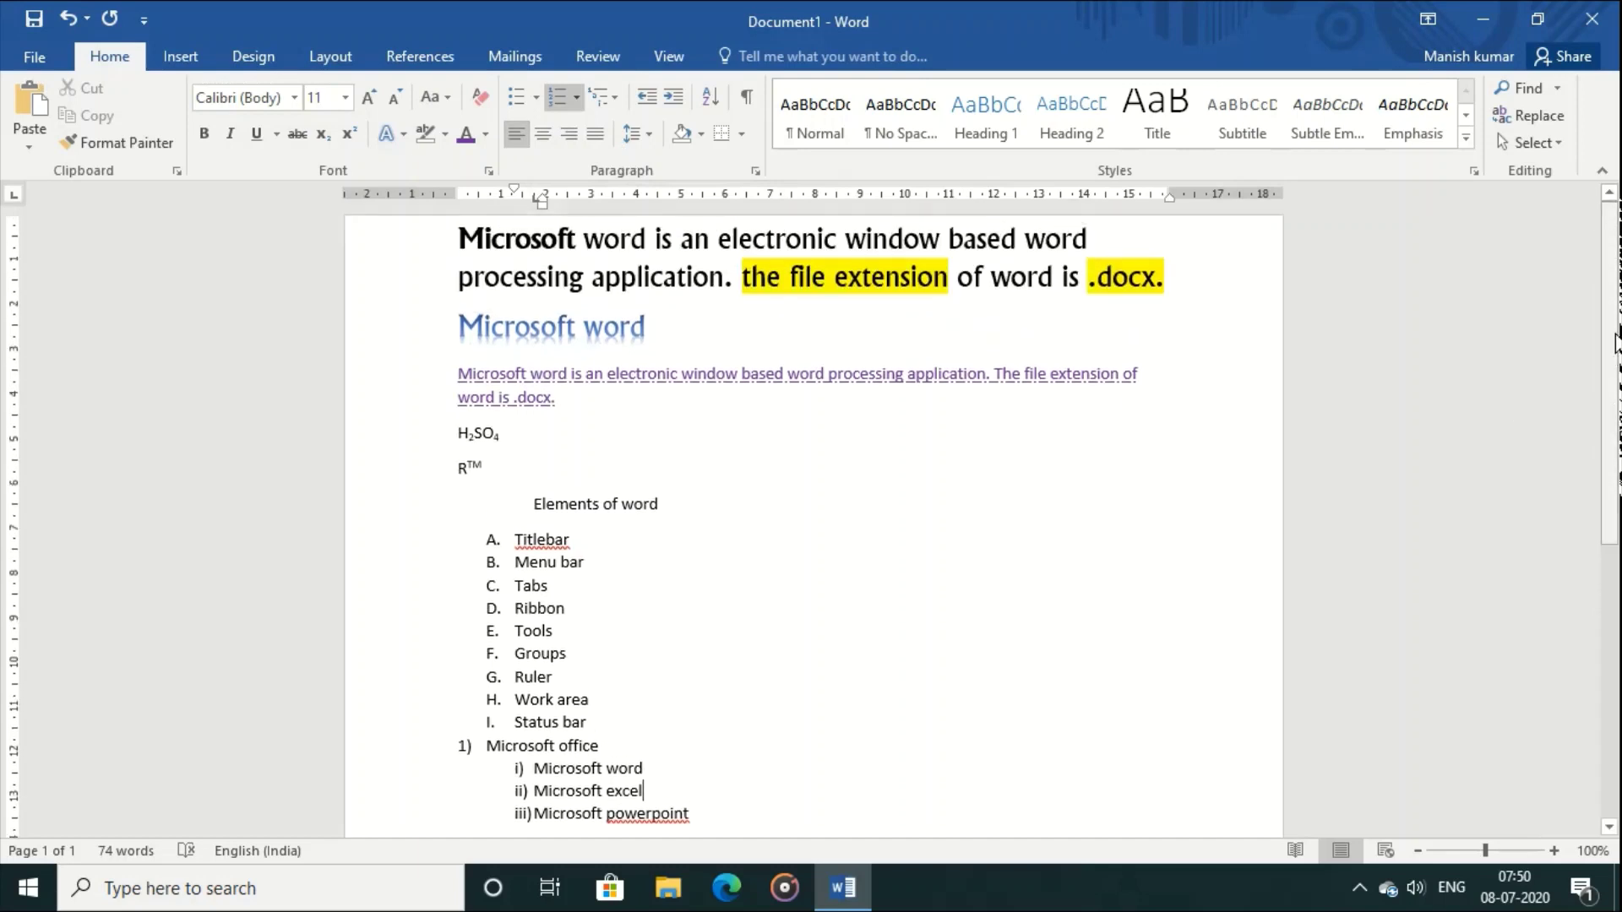
left_click_drag(461, 241, 1010, 275)
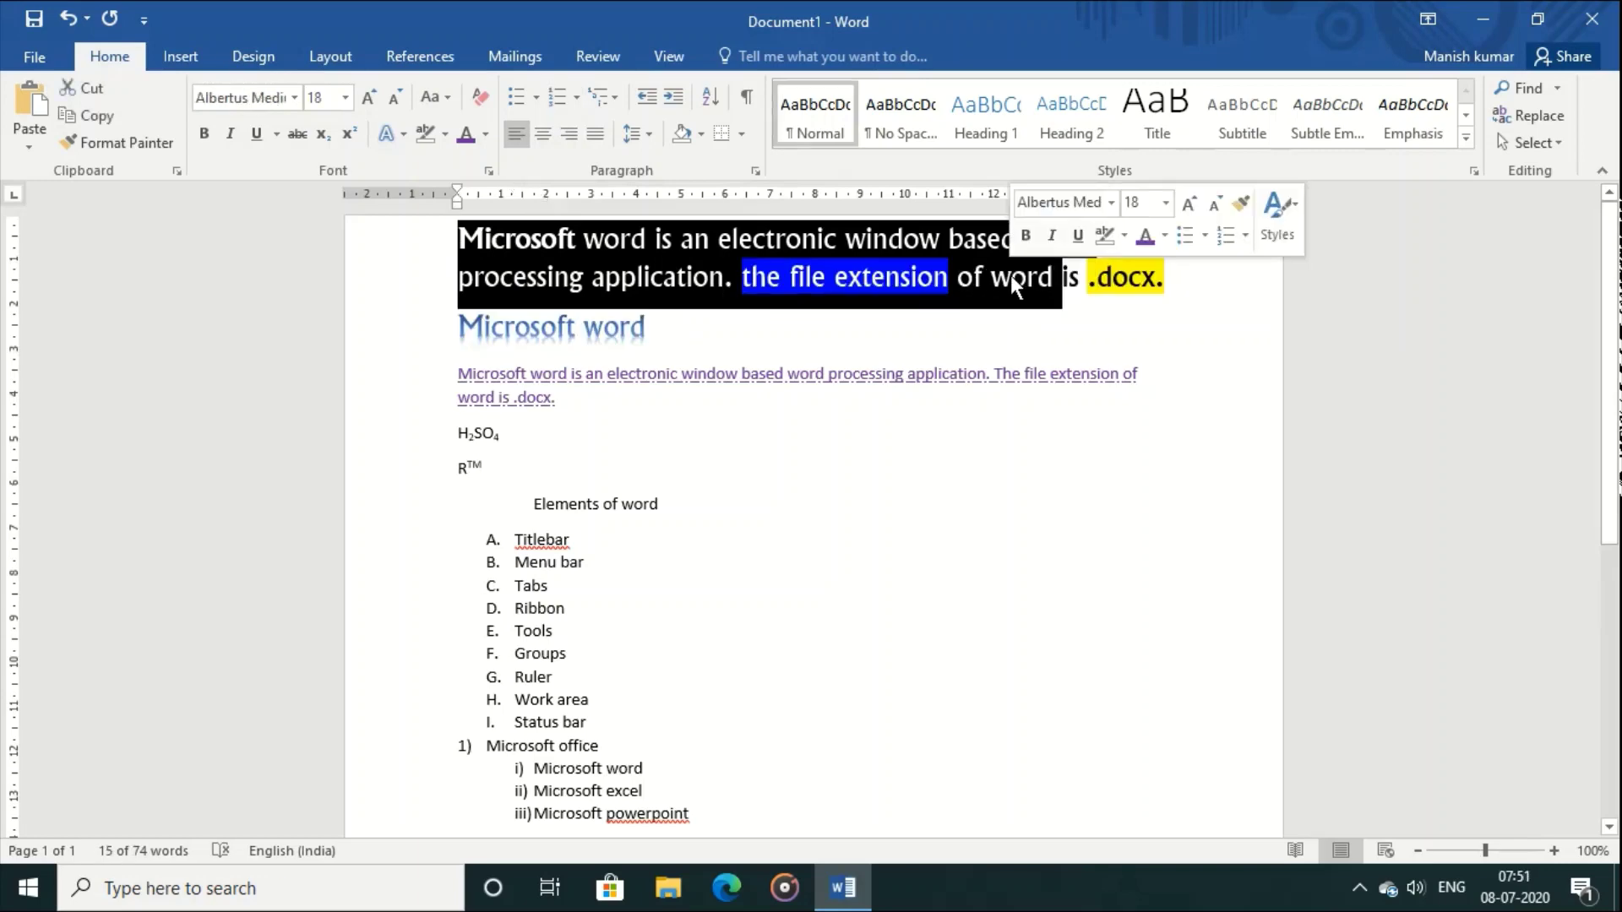
key("shift+Right")
key("shift+Right")
key("shift+Right")
key("shift+Right")
key("shift+Right")
key("shift+Right")
key("shift+Right")
key("shift+Right")
key("shift+Right")
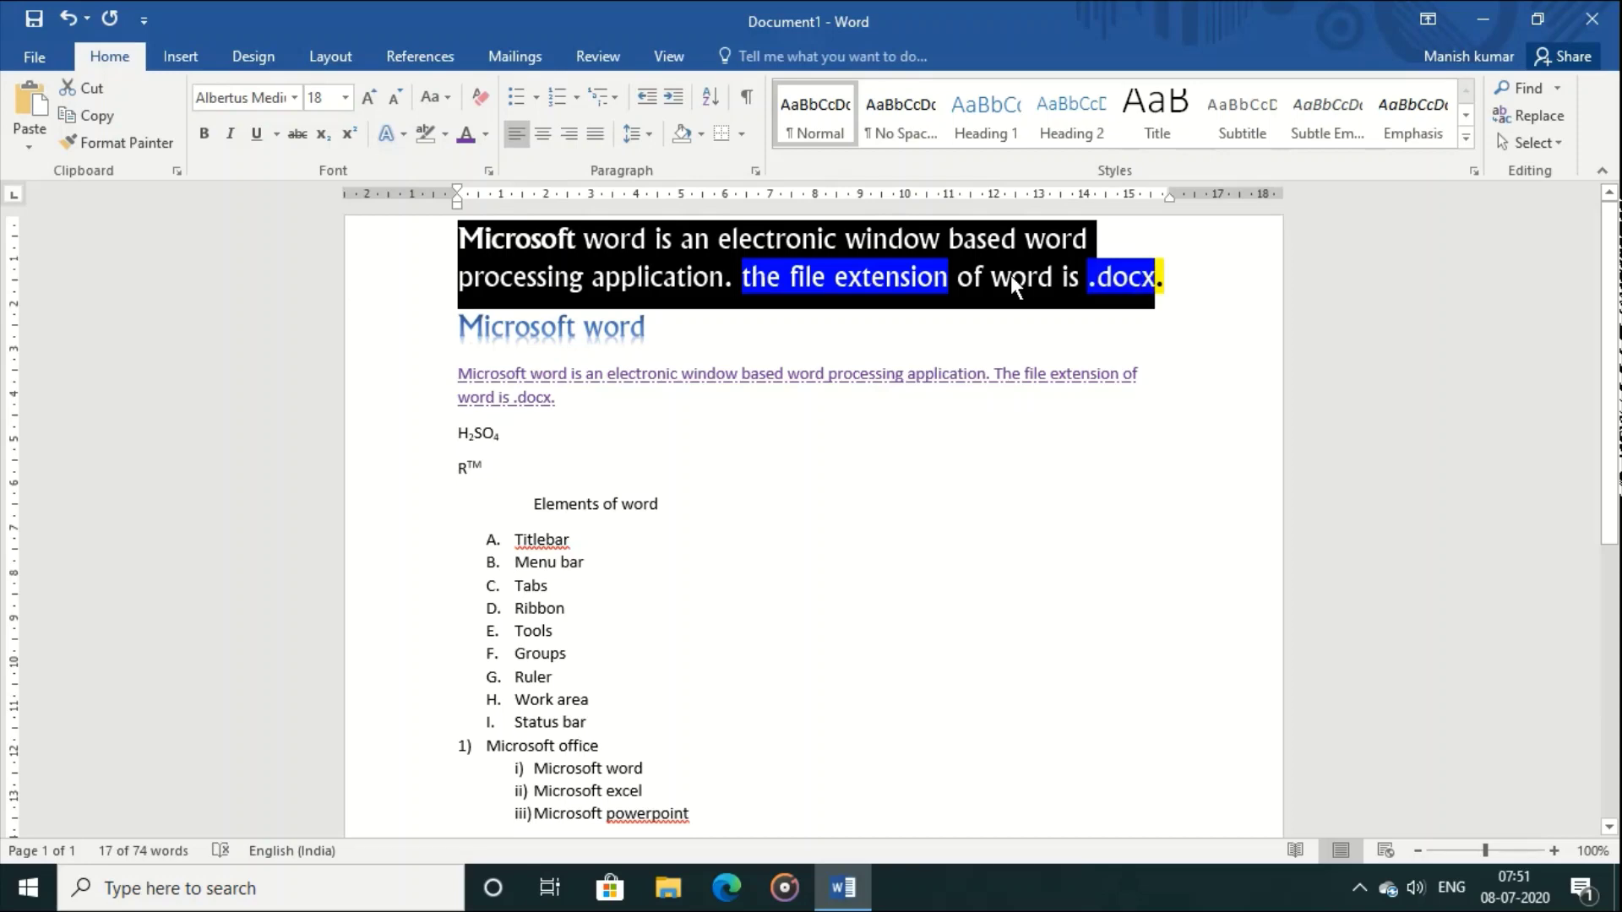
key("shift+Right")
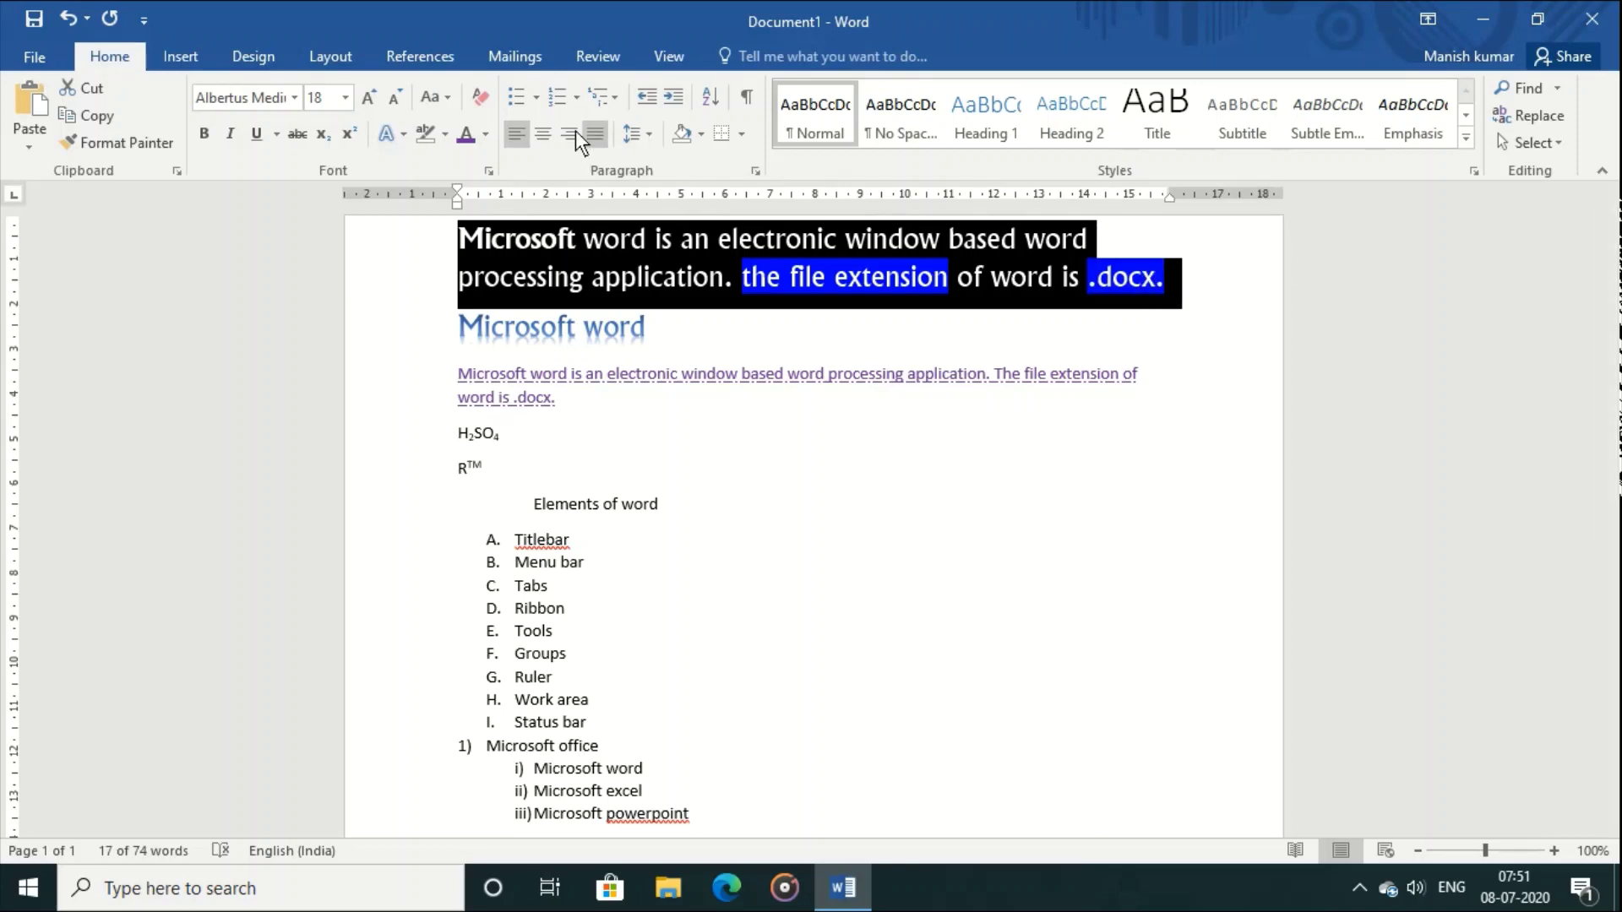
left_click(538, 132)
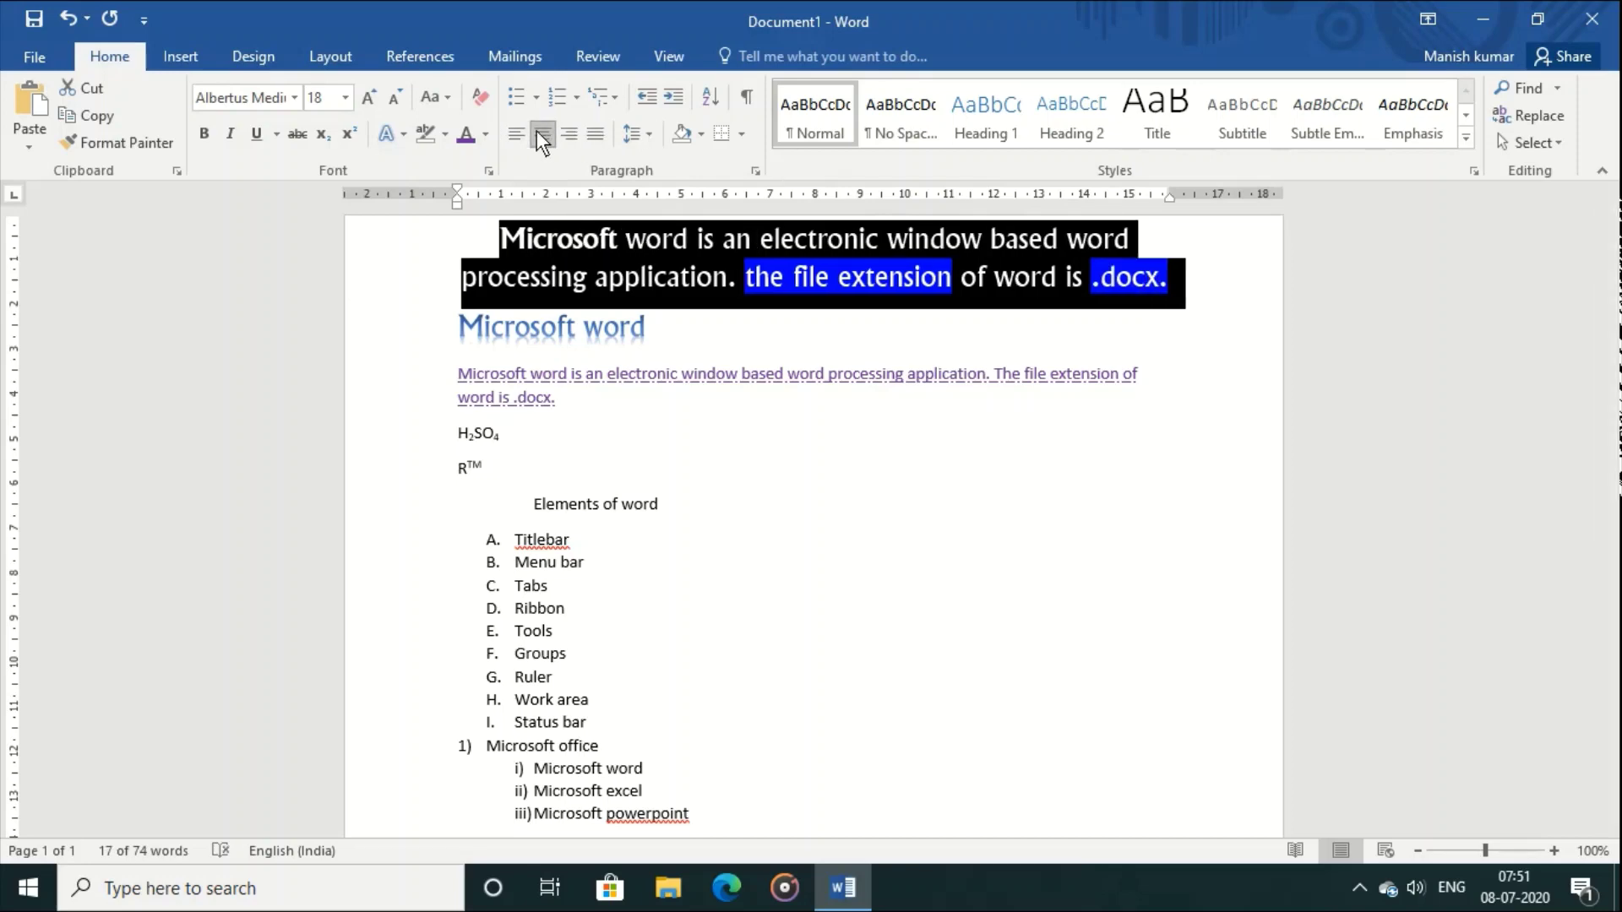
left_click(514, 132)
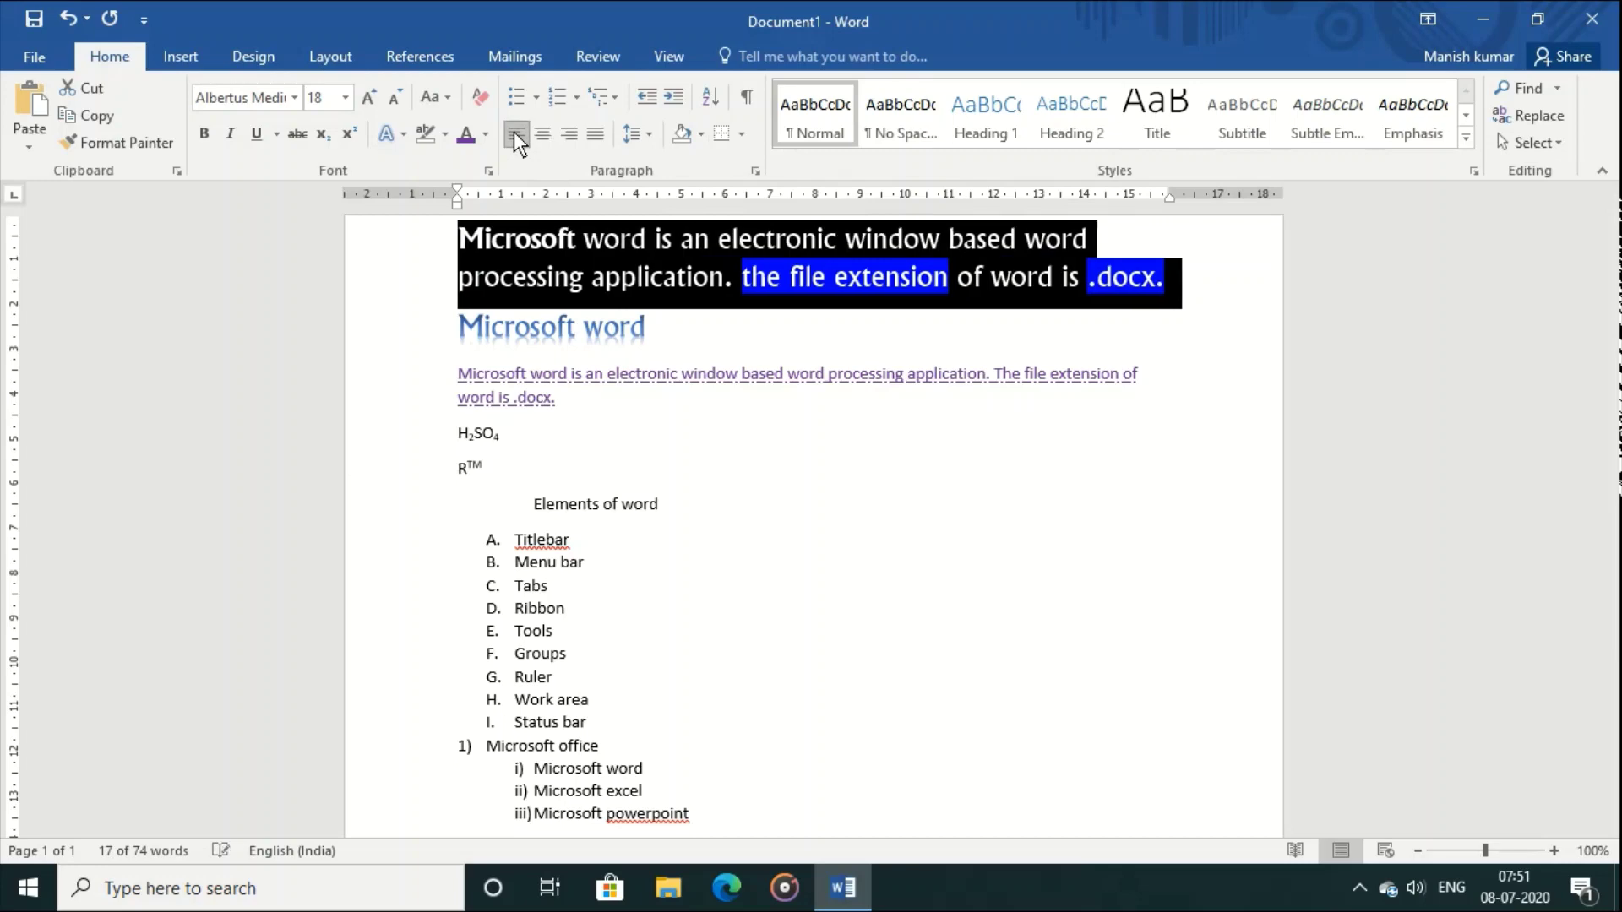
left_click(564, 137)
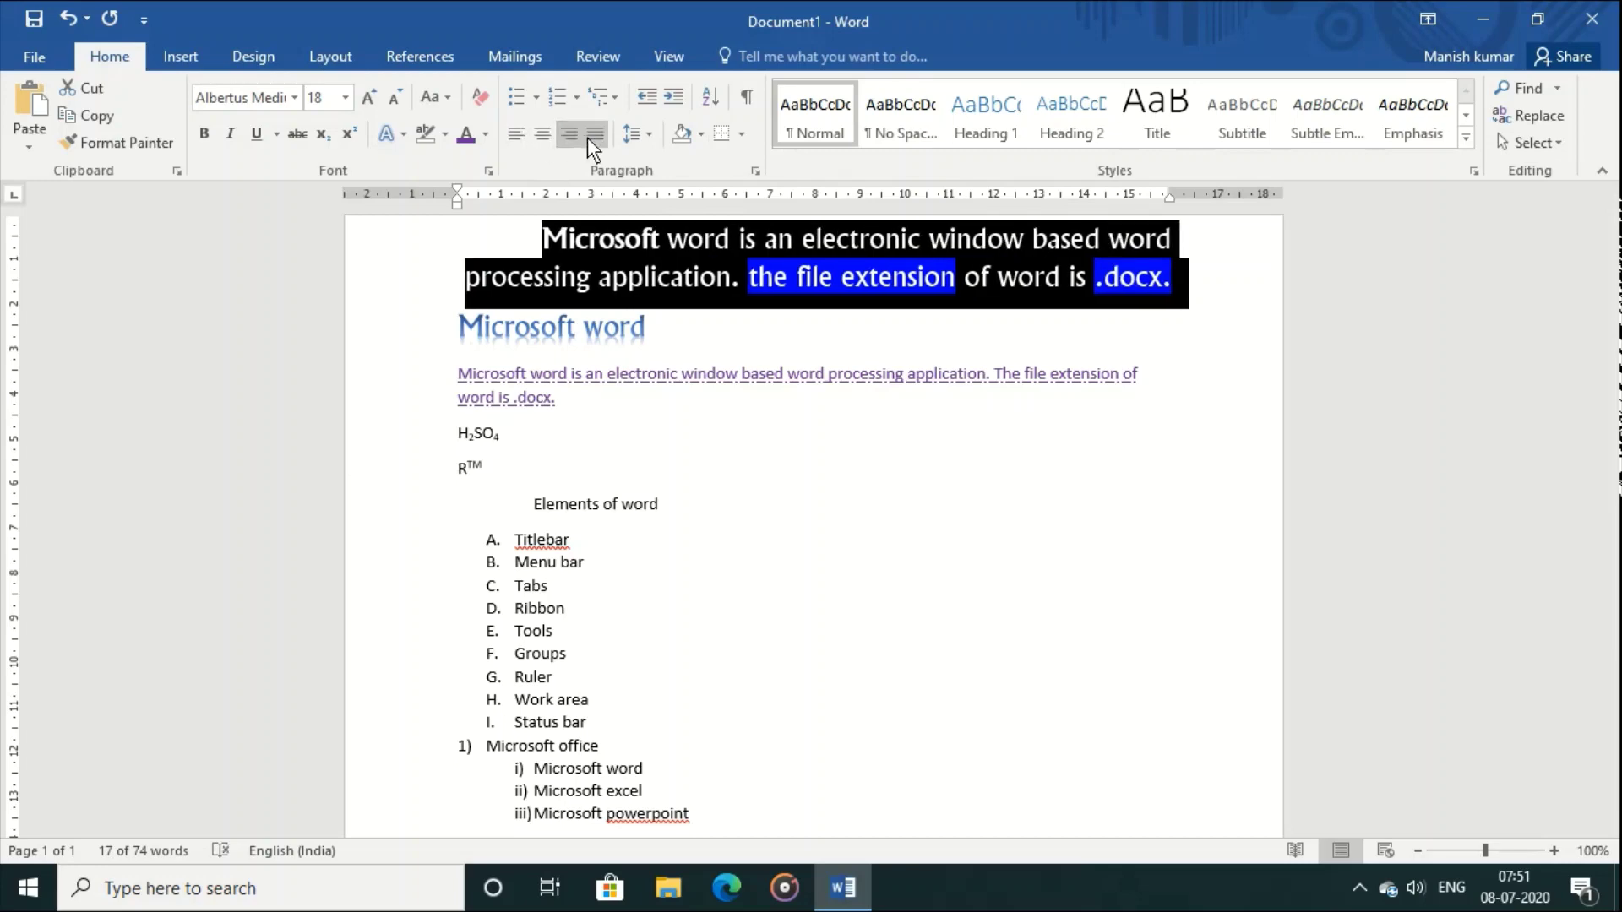
left_click(593, 133)
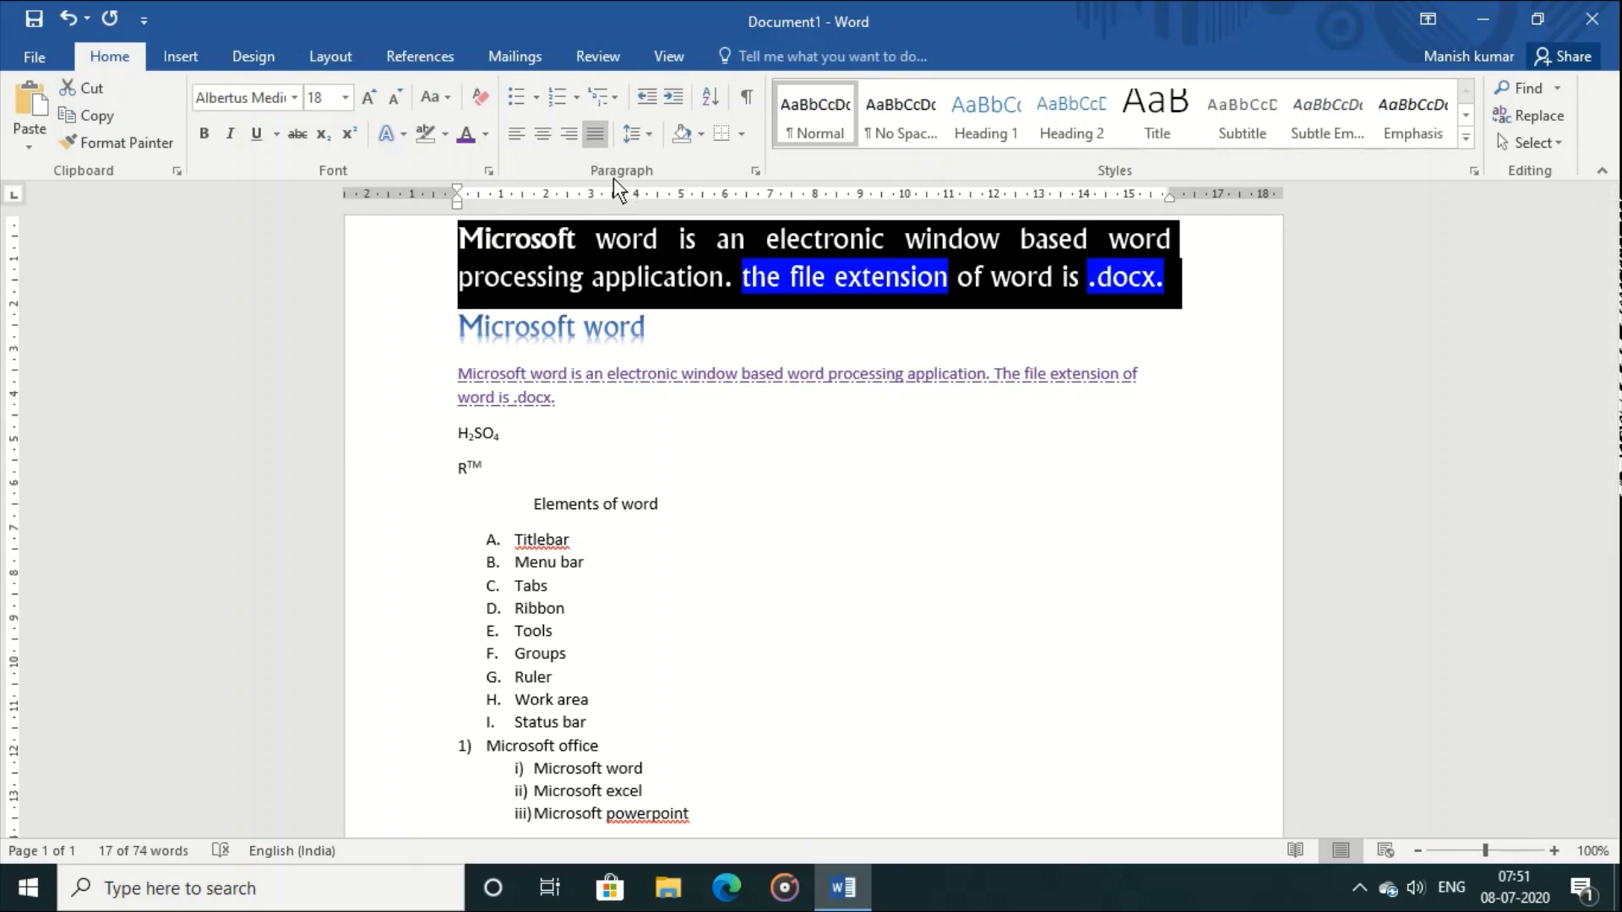
left_click(817, 518)
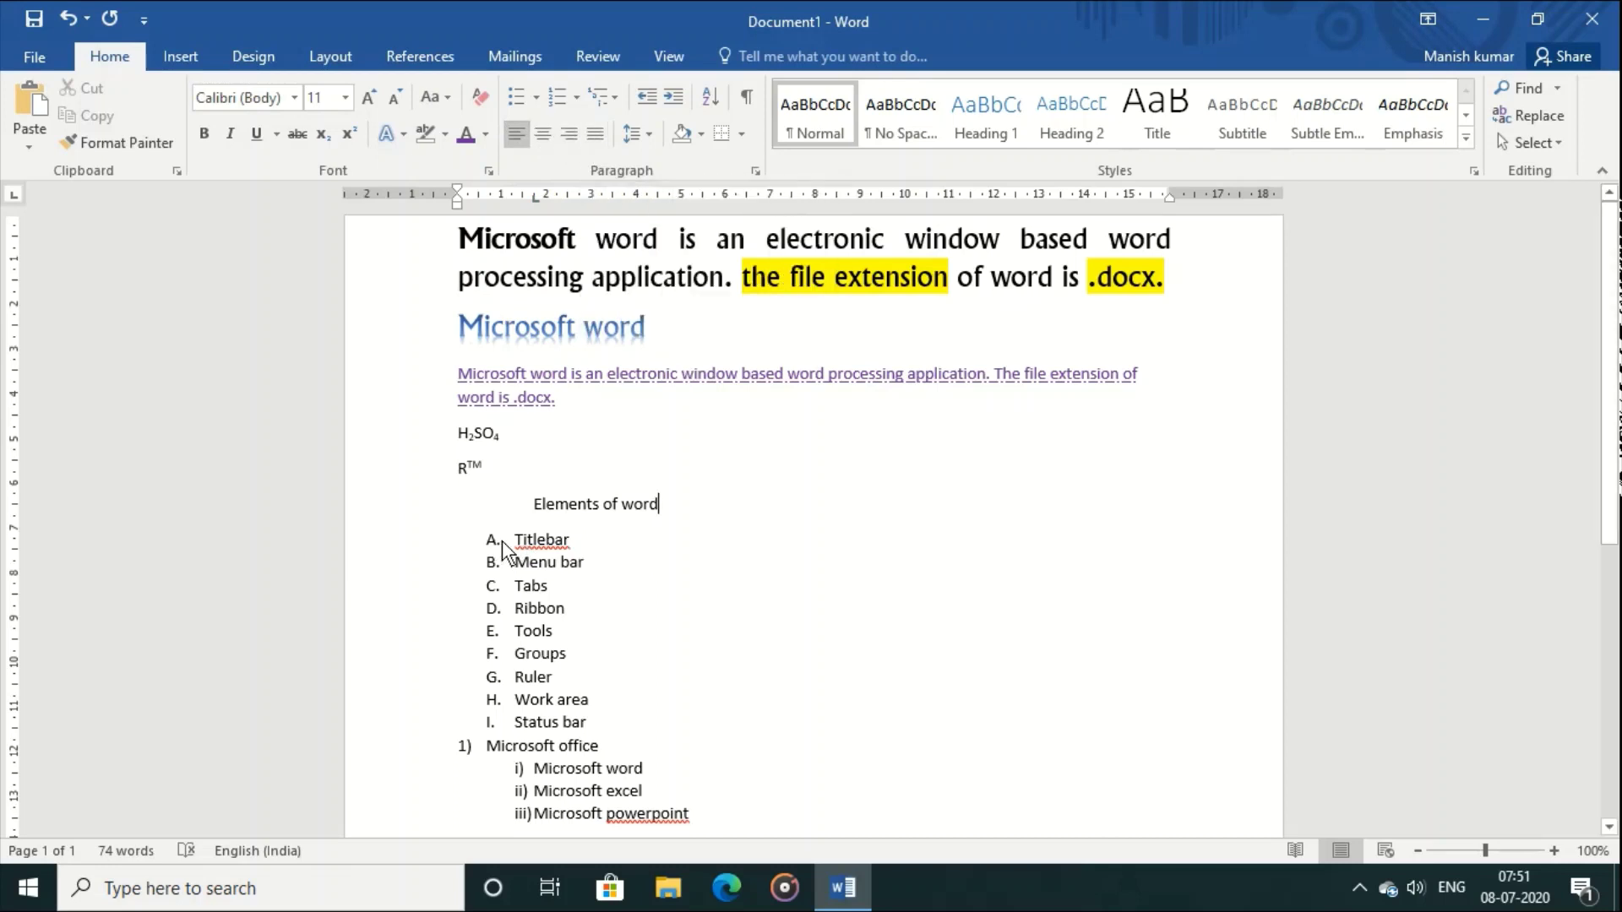
Step: Select the lettered list items through Status bar and apply 2.0 line spacing
left_click_drag(513, 541, 607, 688)
left_click_drag(620, 711, 620, 712)
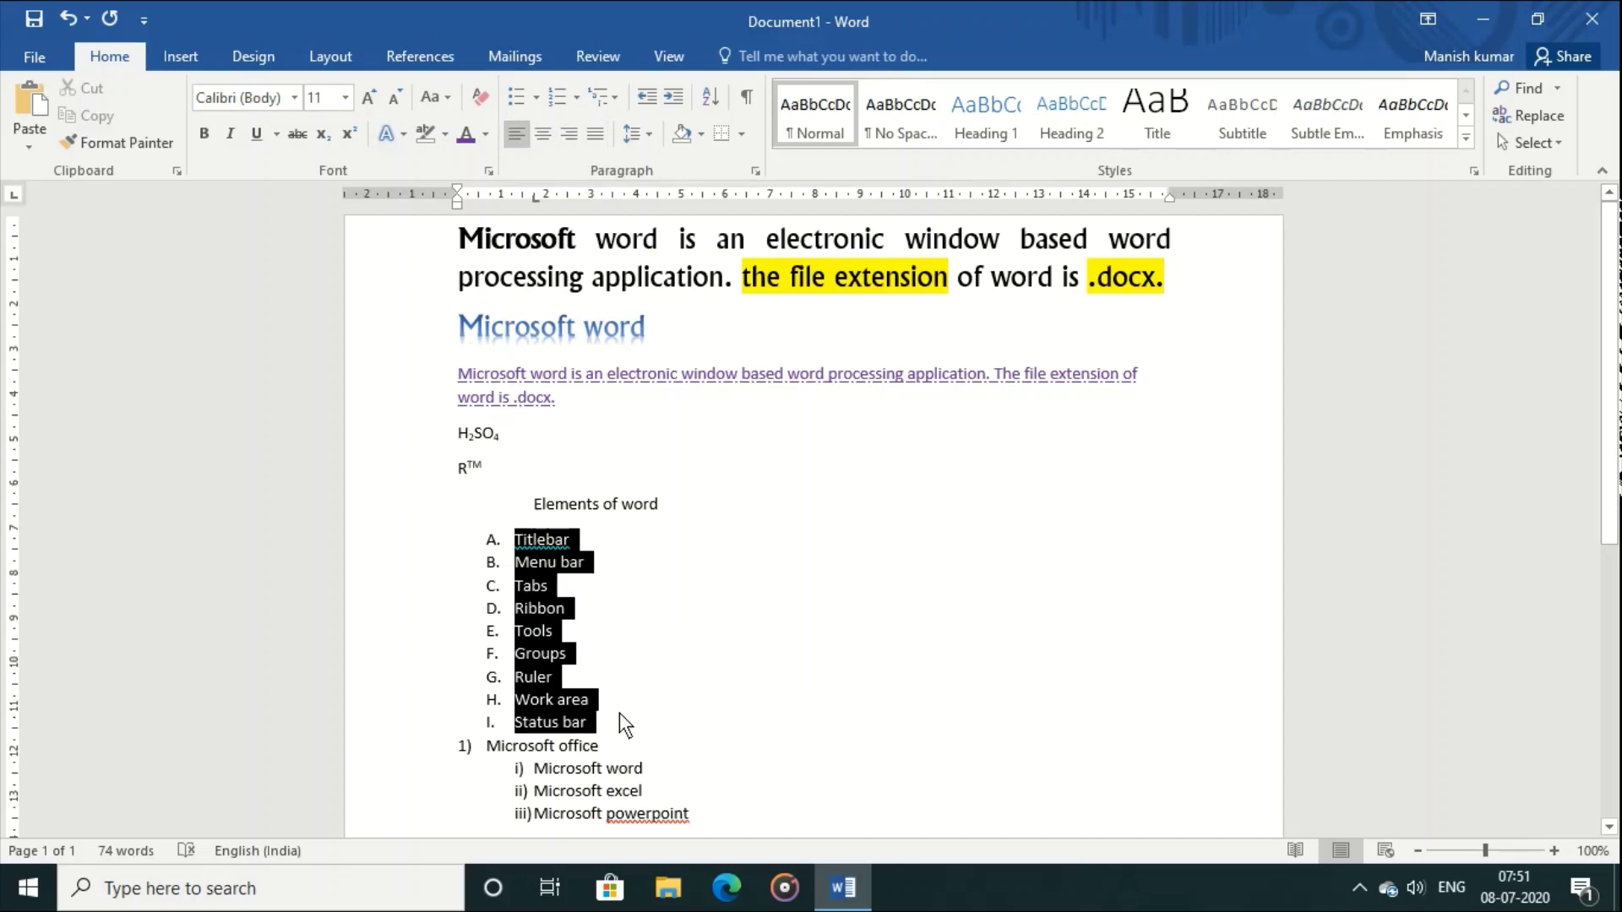
left_click(649, 139)
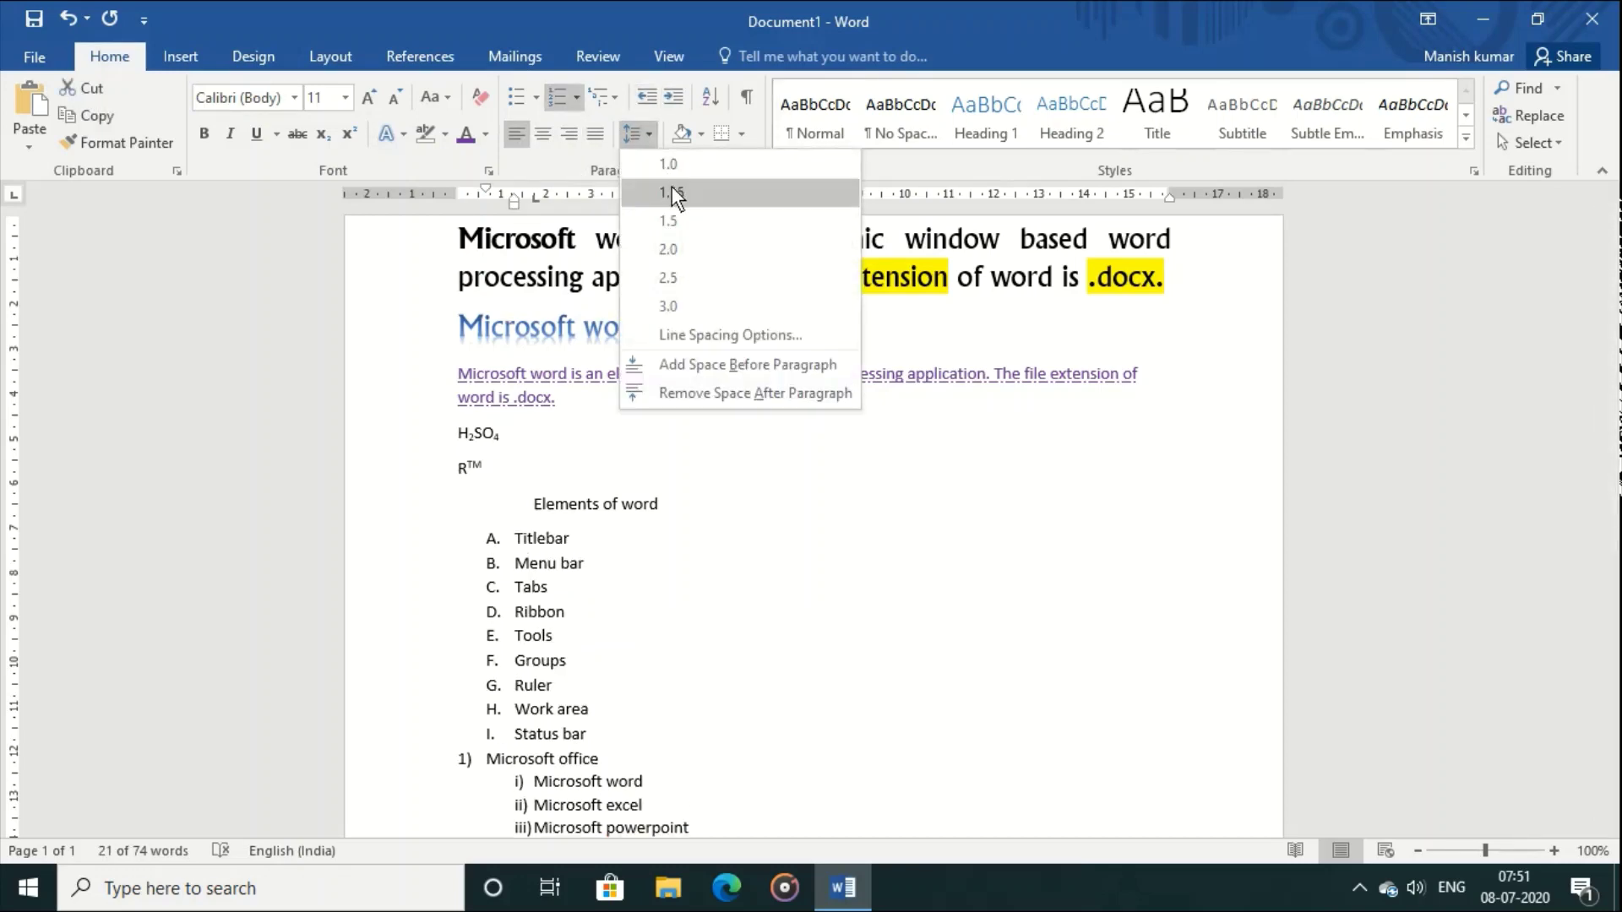
left_click(693, 240)
left_click(767, 509)
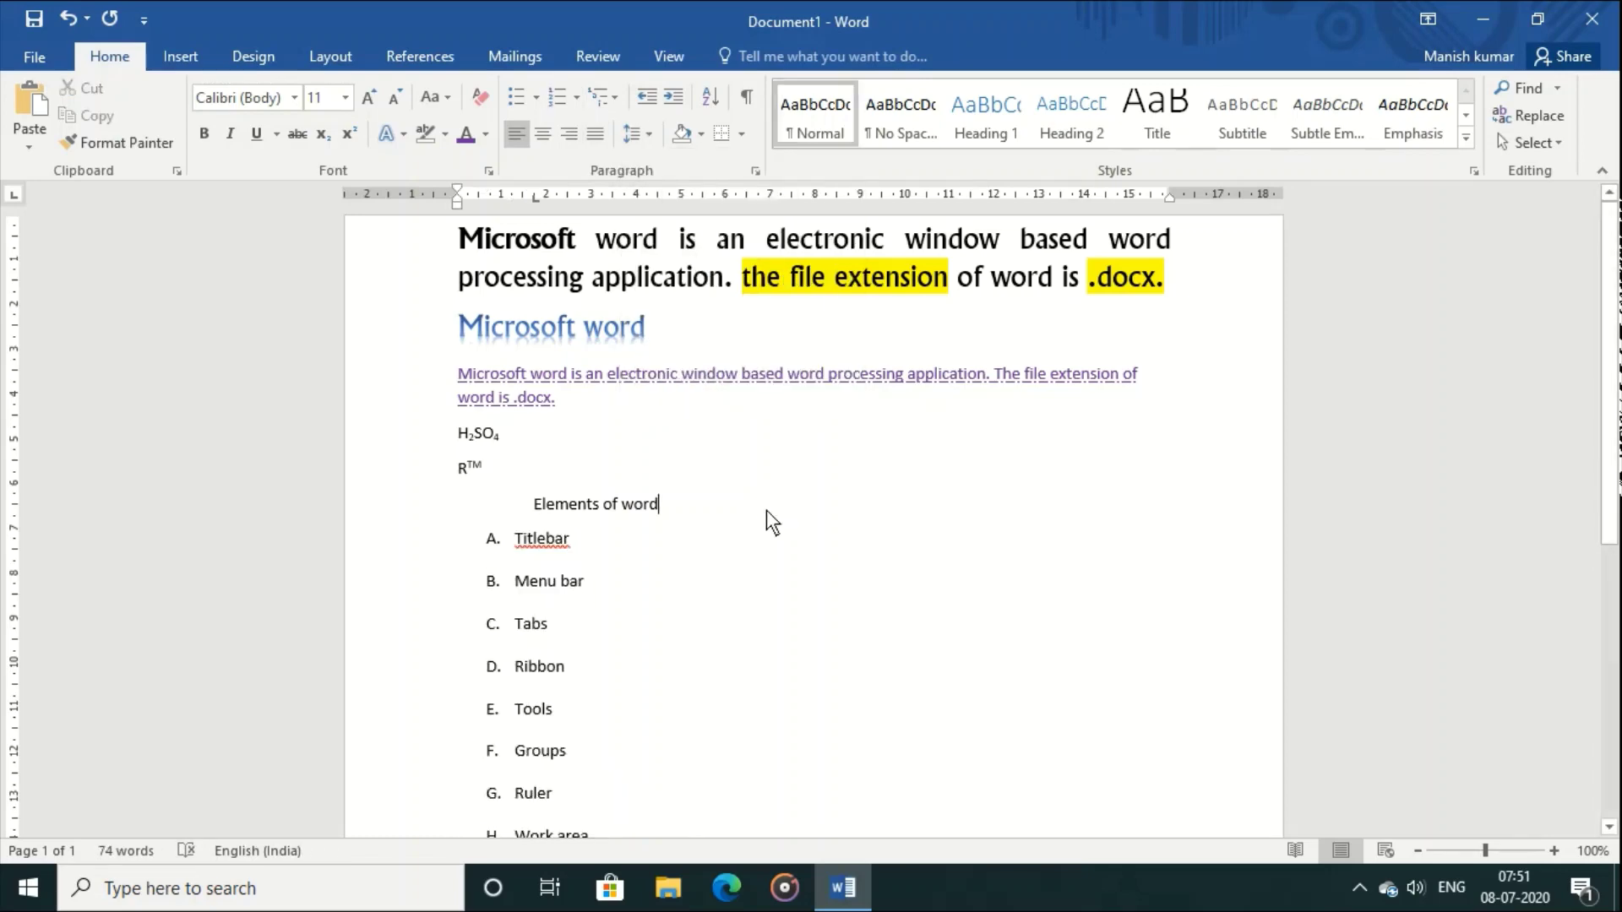
Step: Reselect the lettered list and change its line spacing to 1.15
scroll(1615, 250, "down", 2)
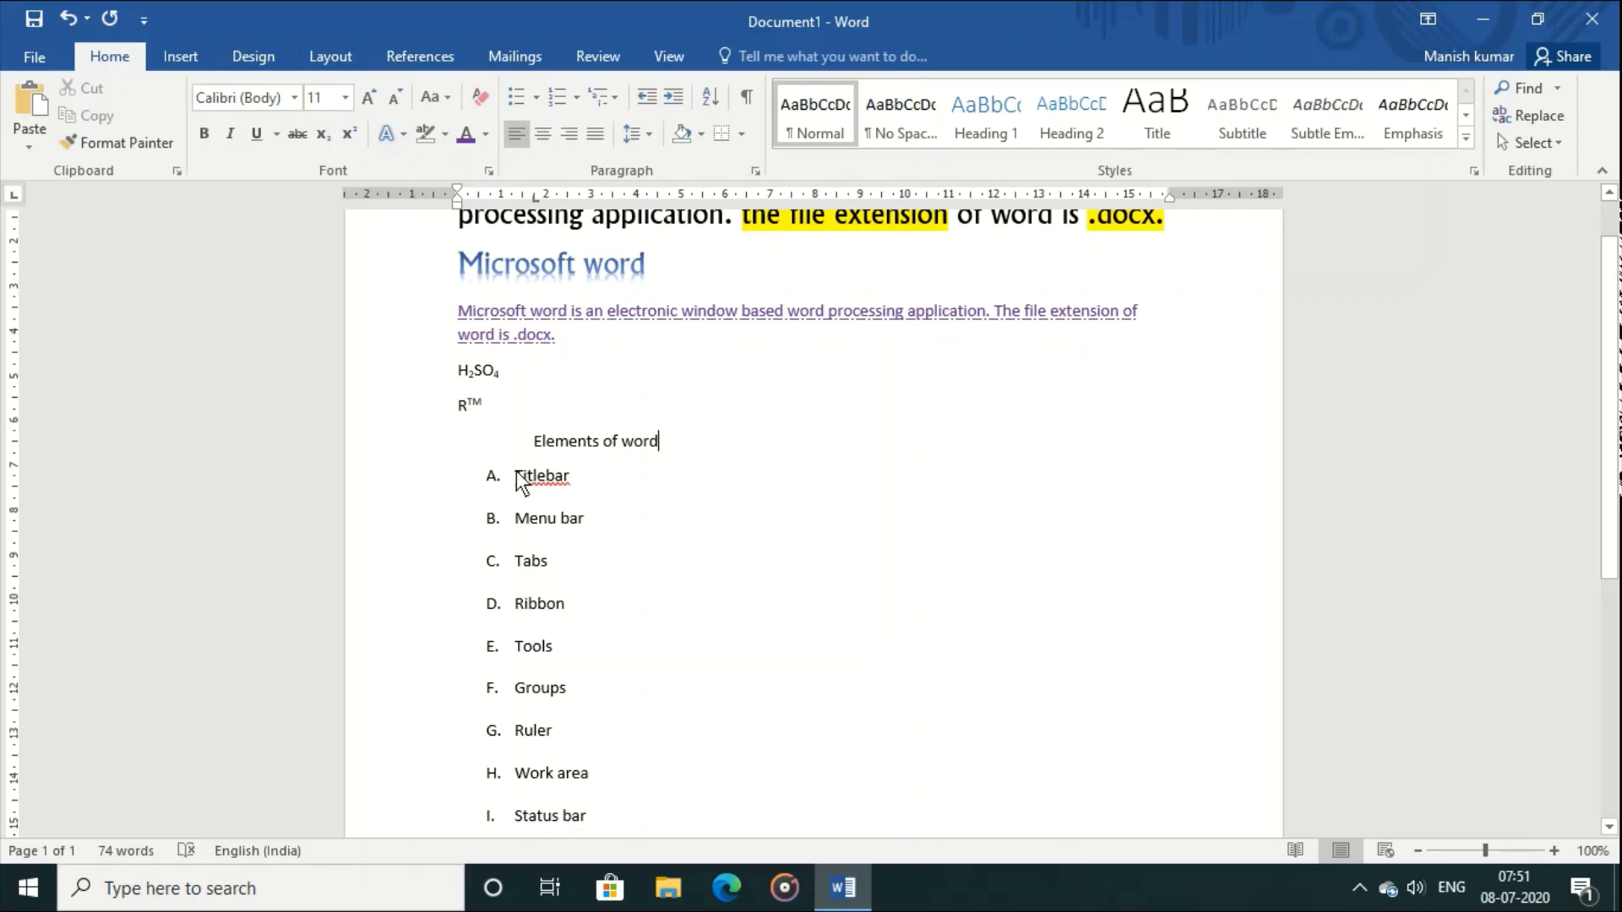
left_click_drag(515, 469, 684, 680)
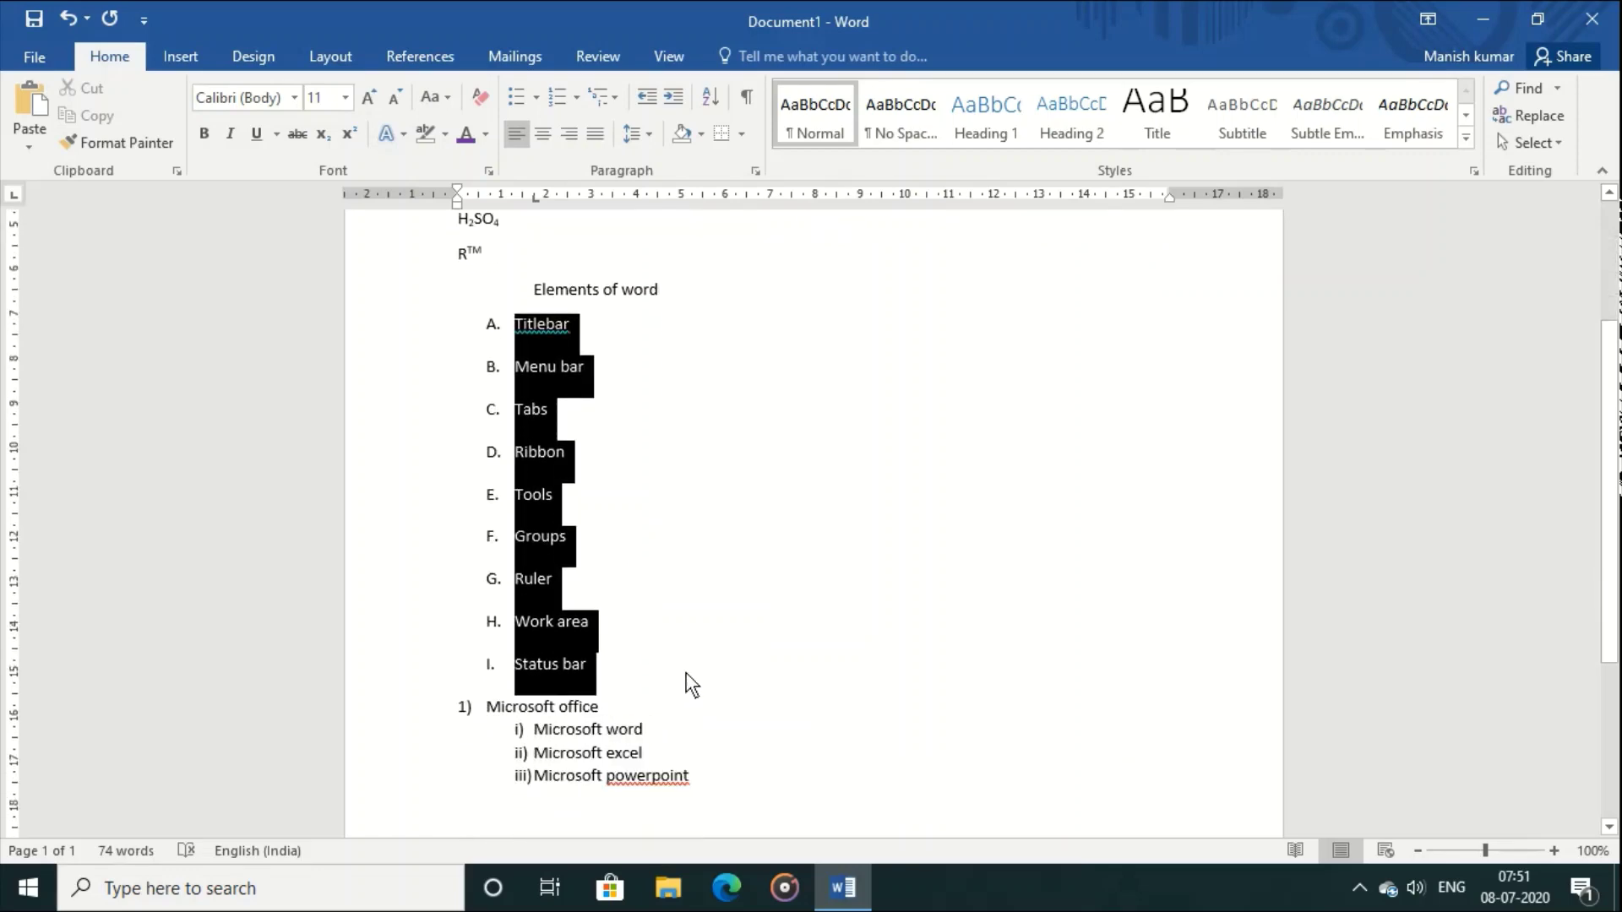
left_click(654, 135)
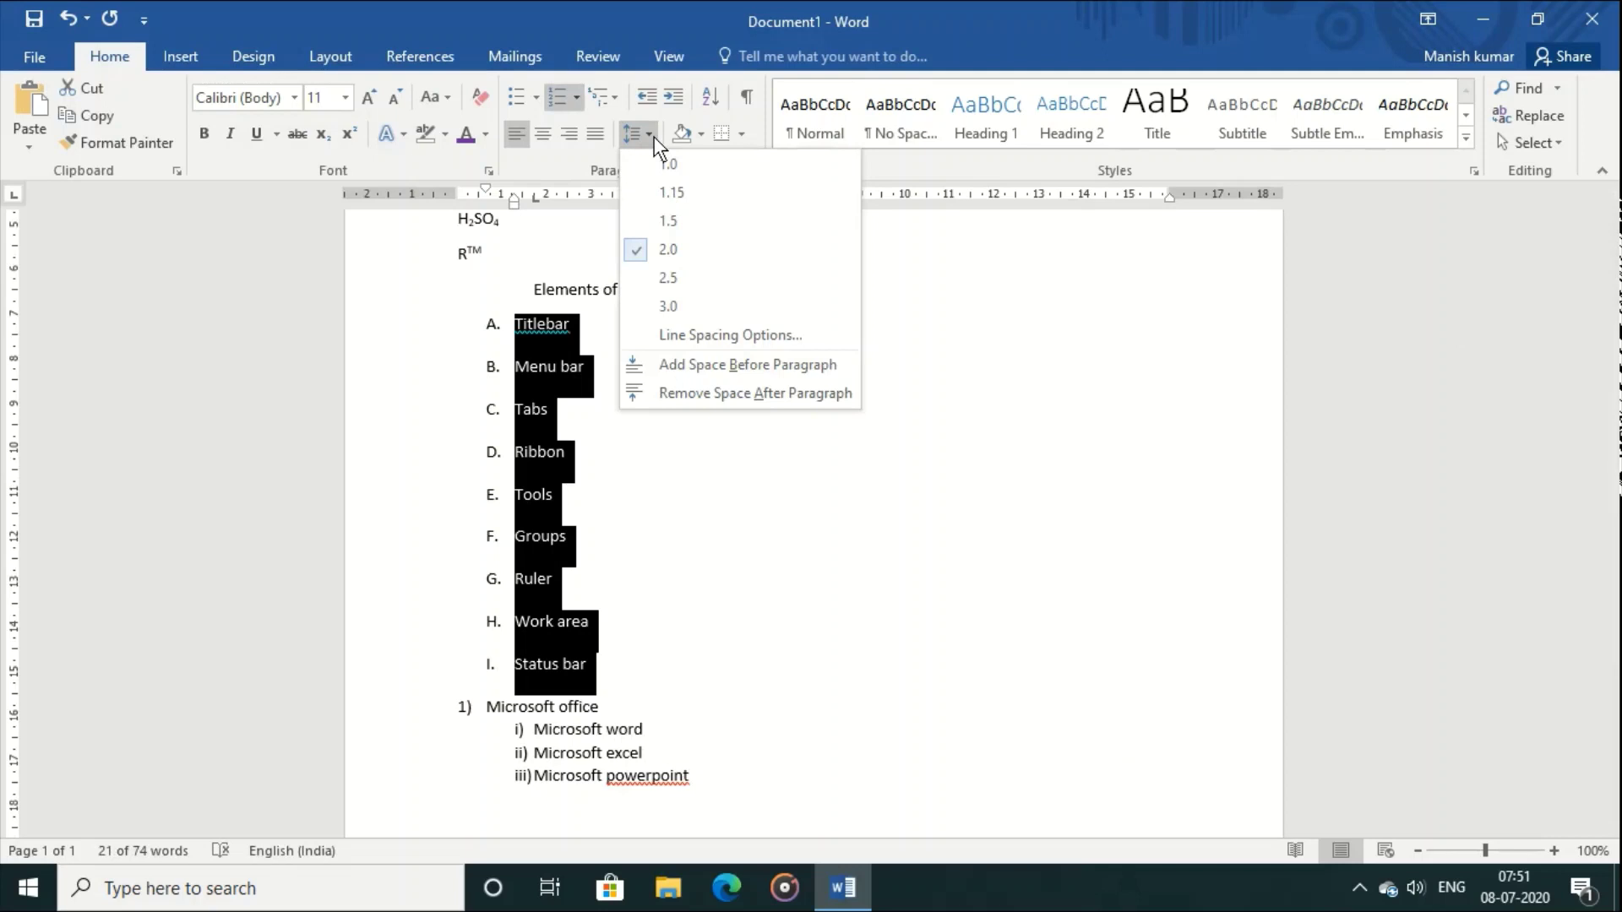
left_click(672, 195)
left_click(752, 459)
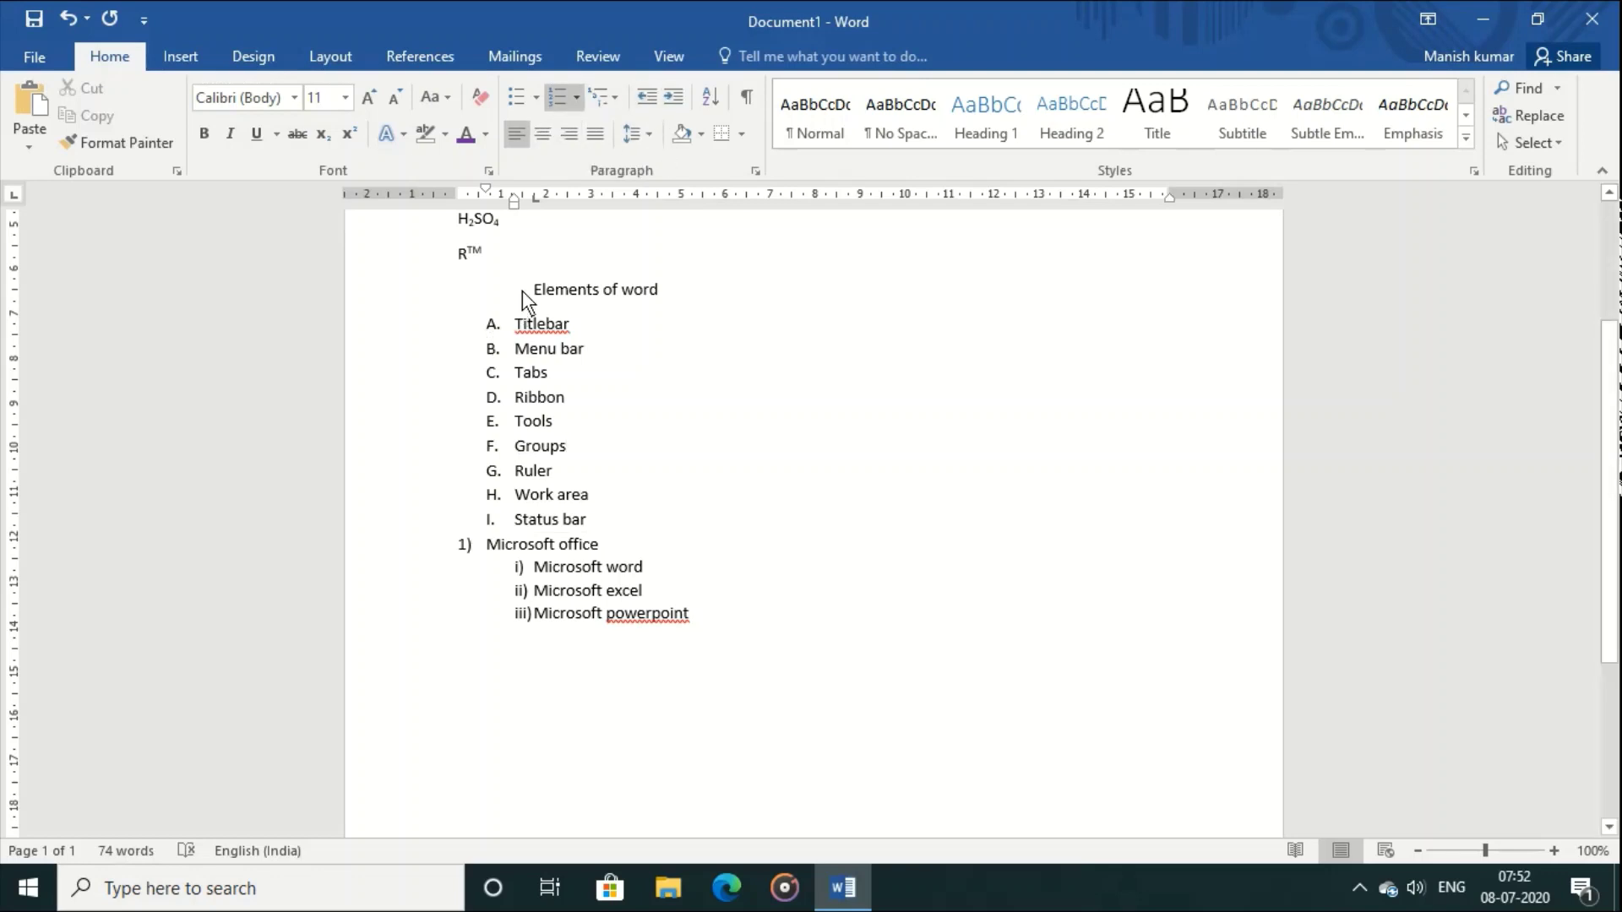
left_click_drag(522, 290, 677, 532)
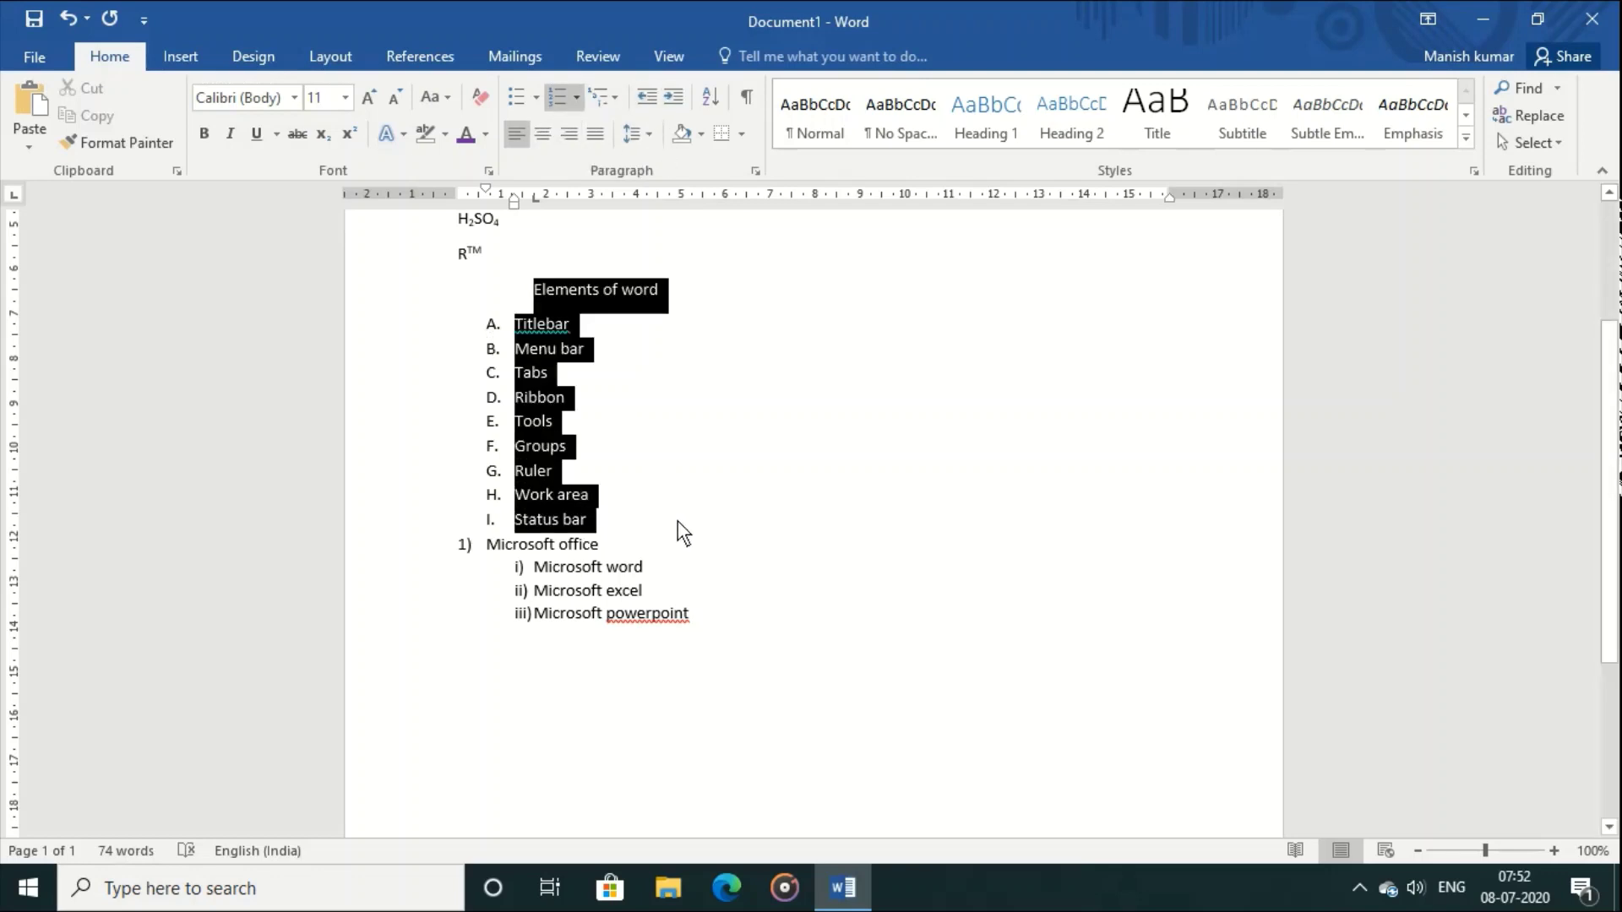
left_click(675, 95)
left_click(675, 95)
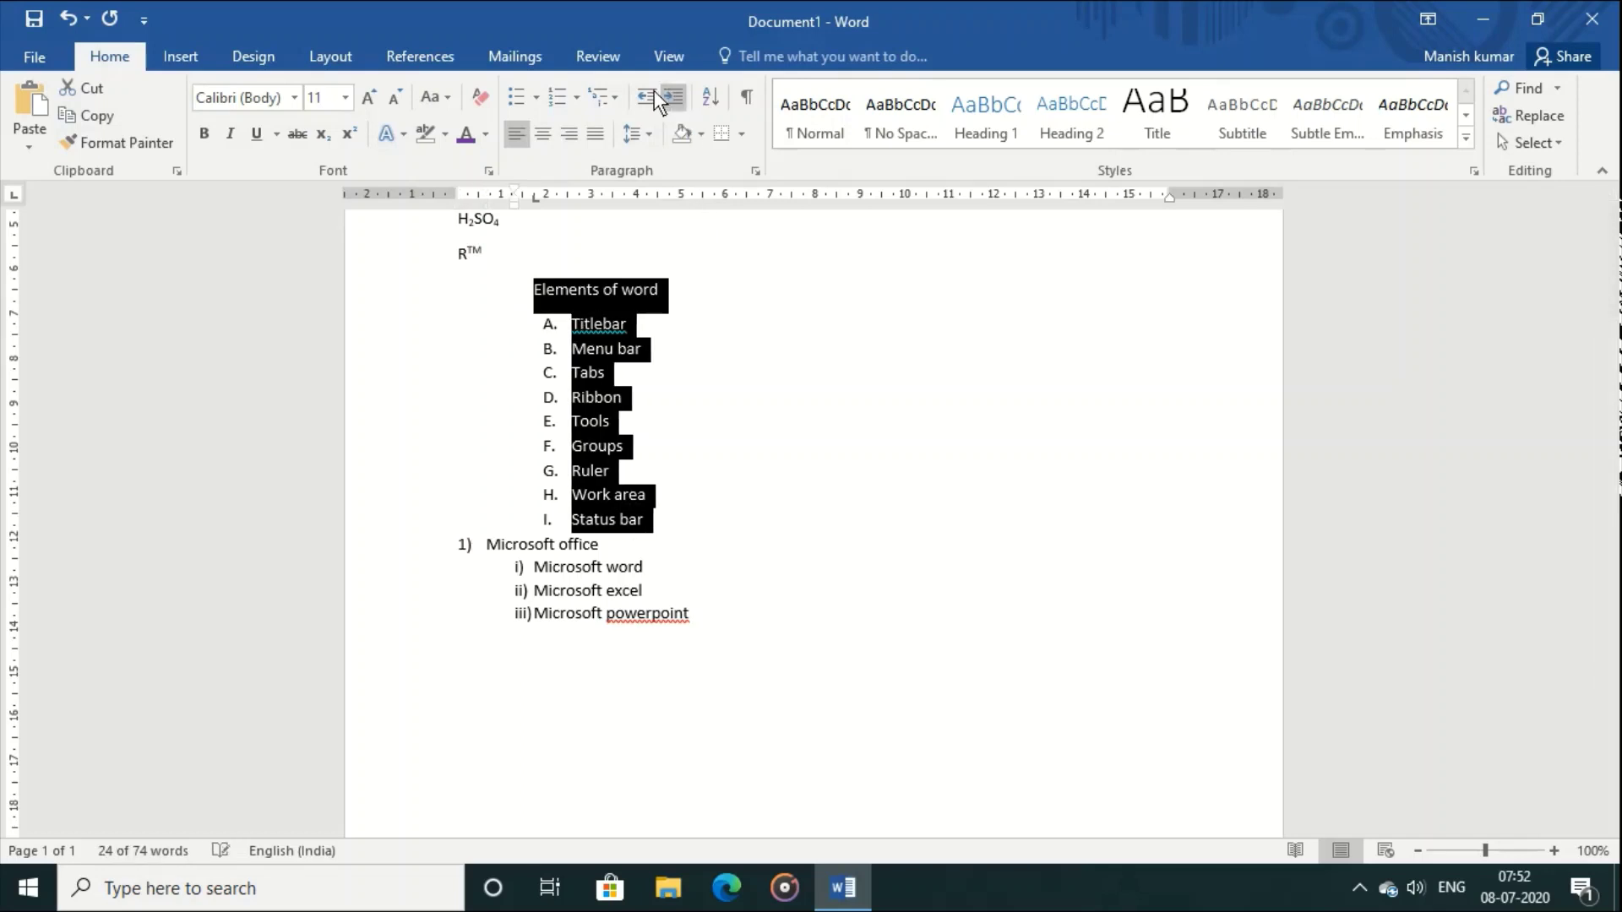
left_click(645, 98)
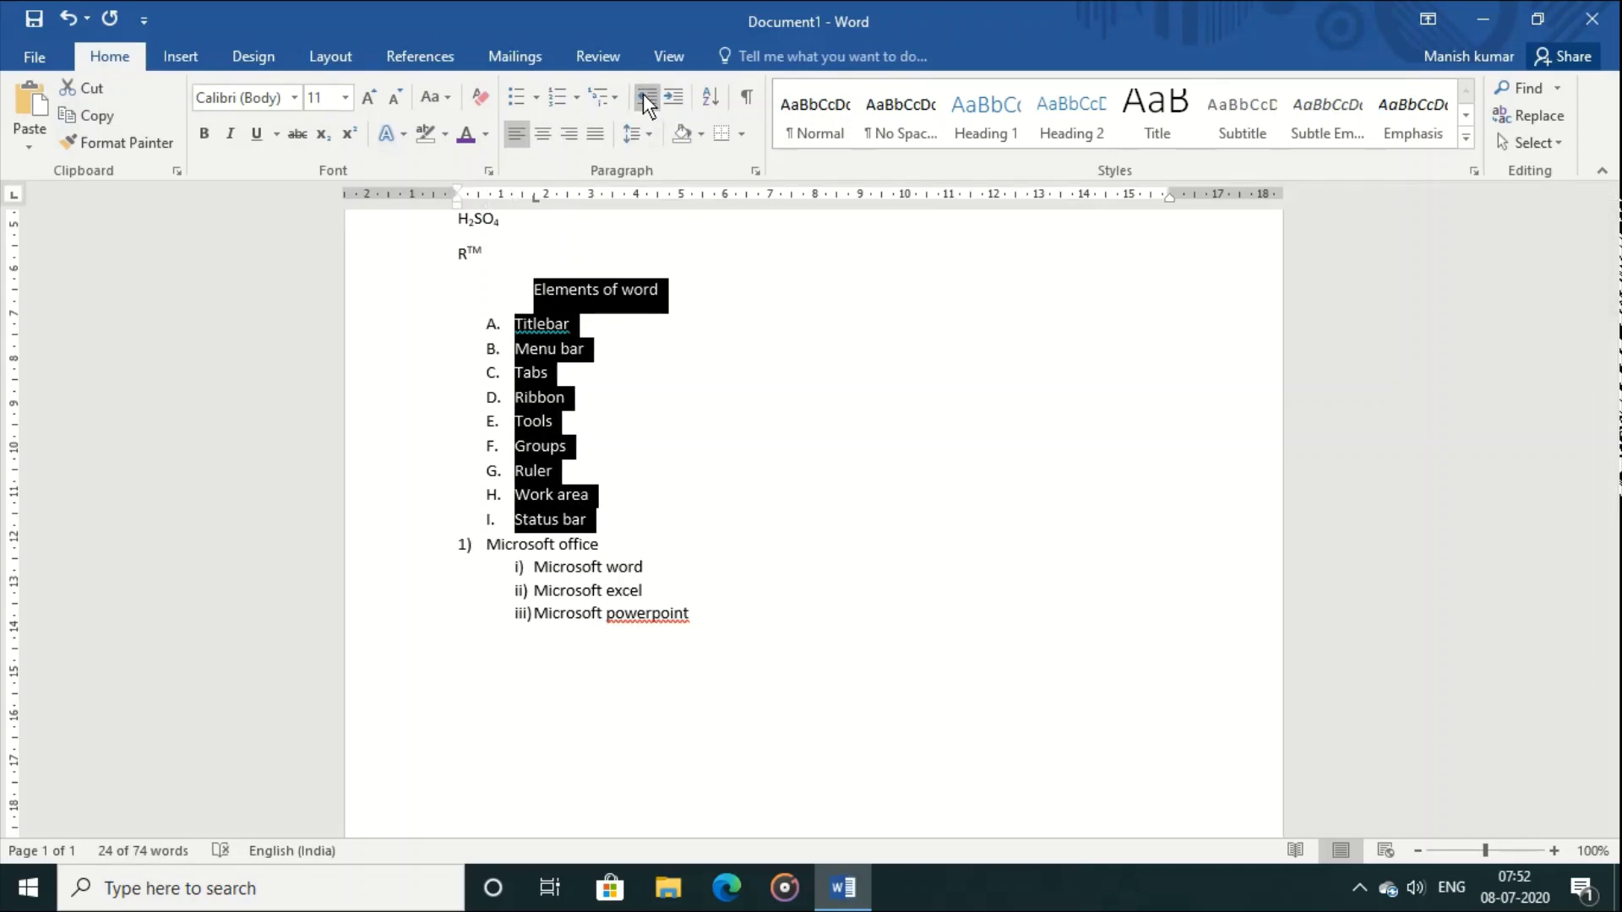
left_click(778, 342)
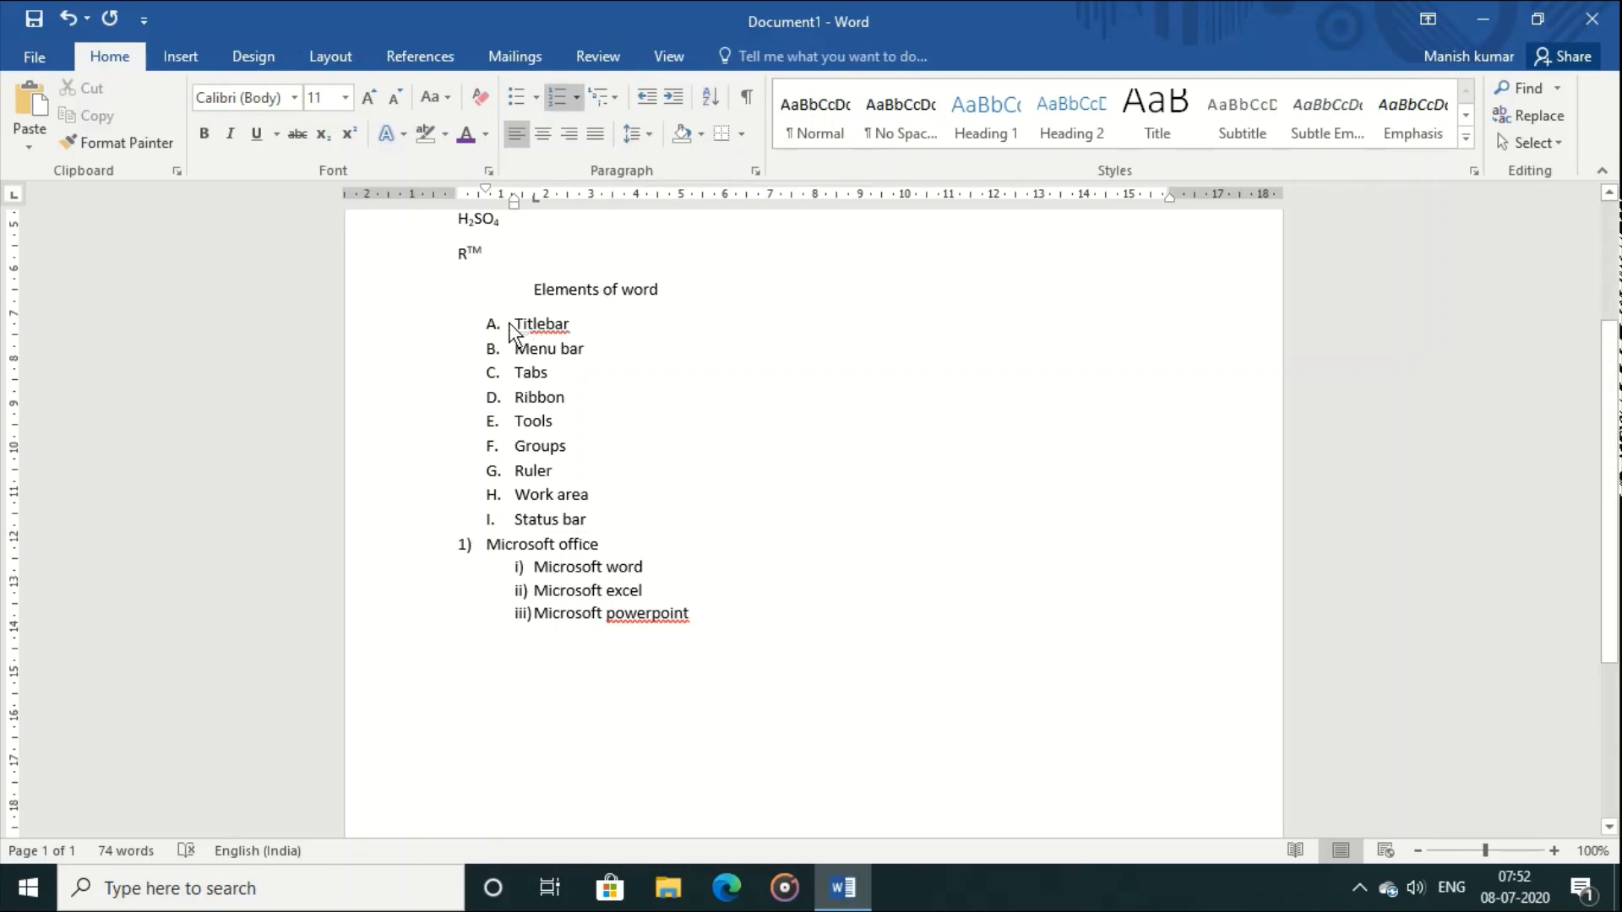
Step: Select the list items Titlebar through Status bar and sort them ascending A to Z
left_click_drag(514, 323, 525, 349)
left_click_drag(585, 468, 615, 523)
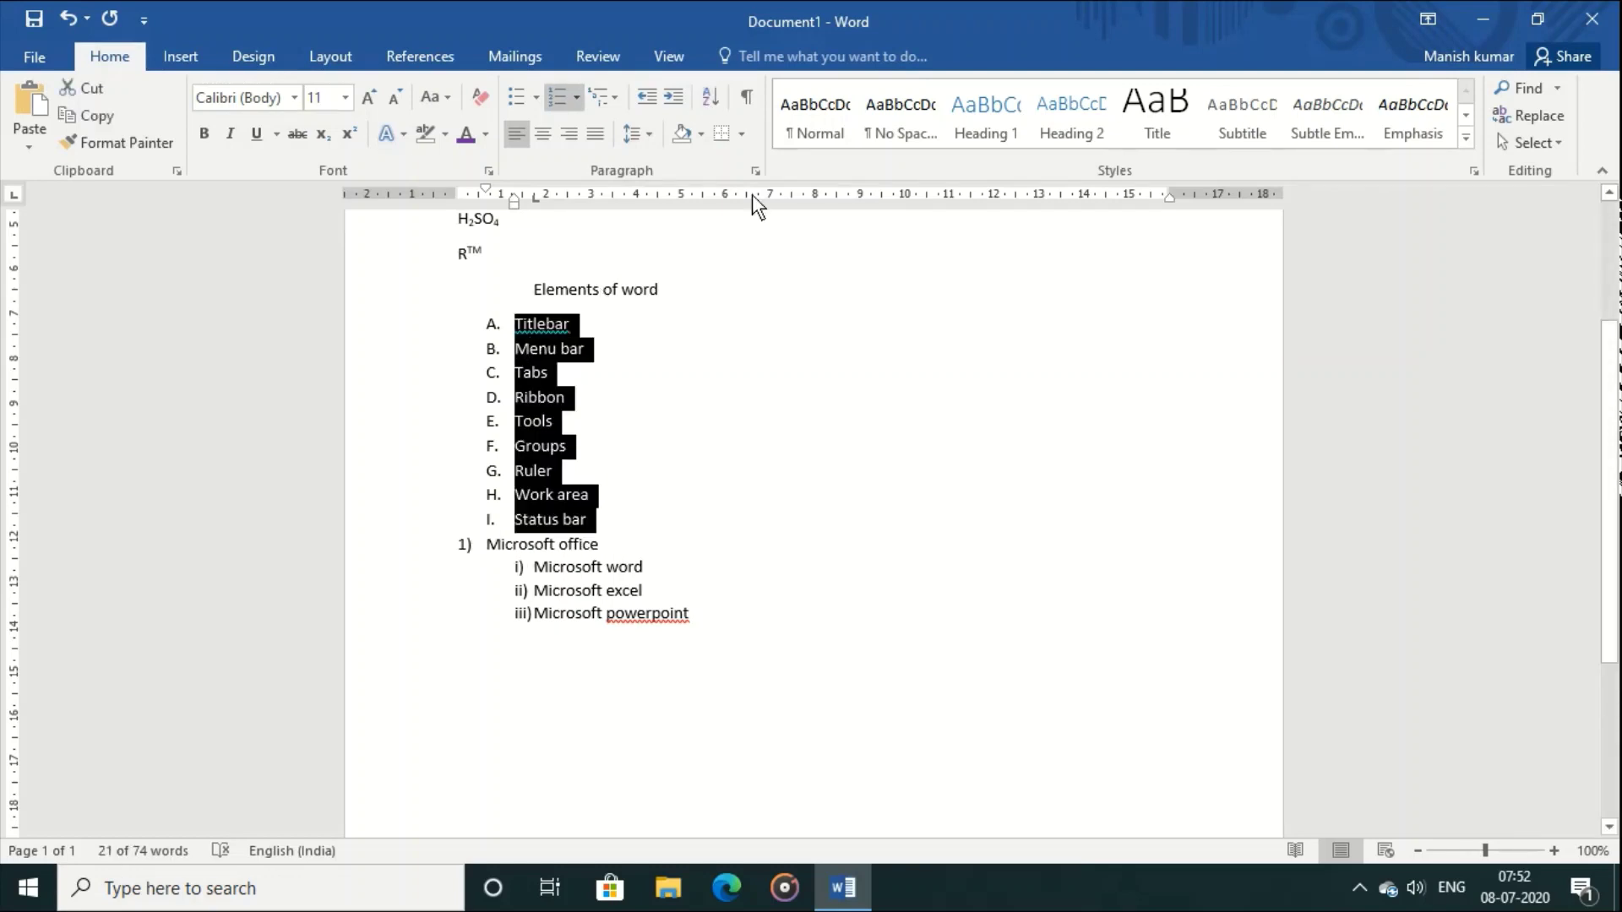
left_click(713, 99)
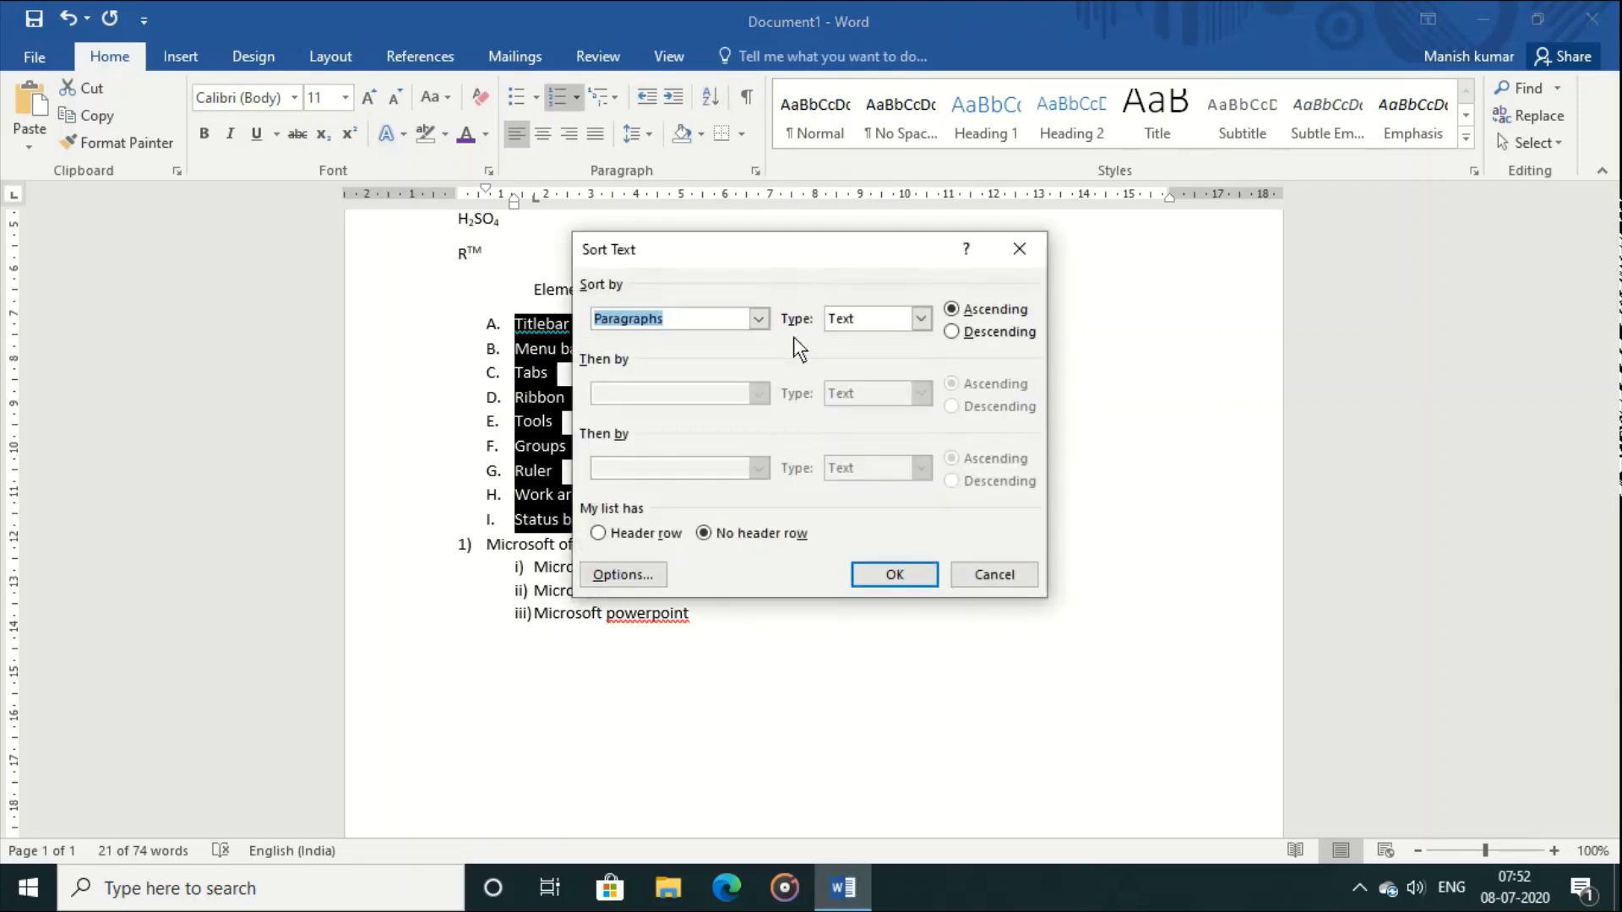
left_click(895, 575)
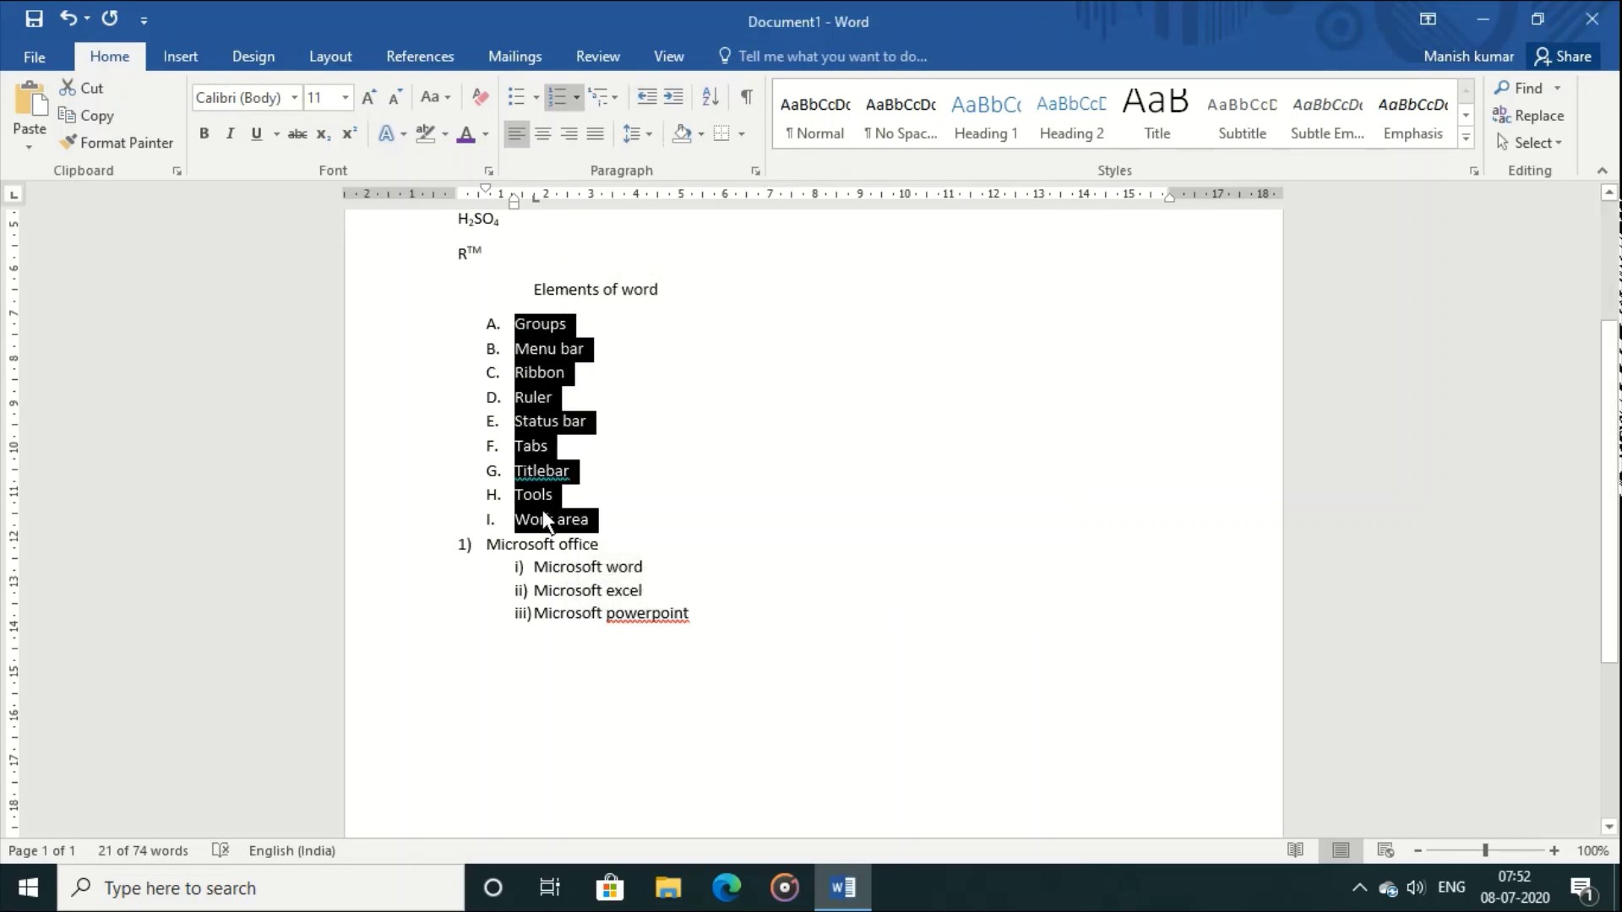
Step: Re-sort the list in descending order, from Work area down to Groups
left_click(703, 100)
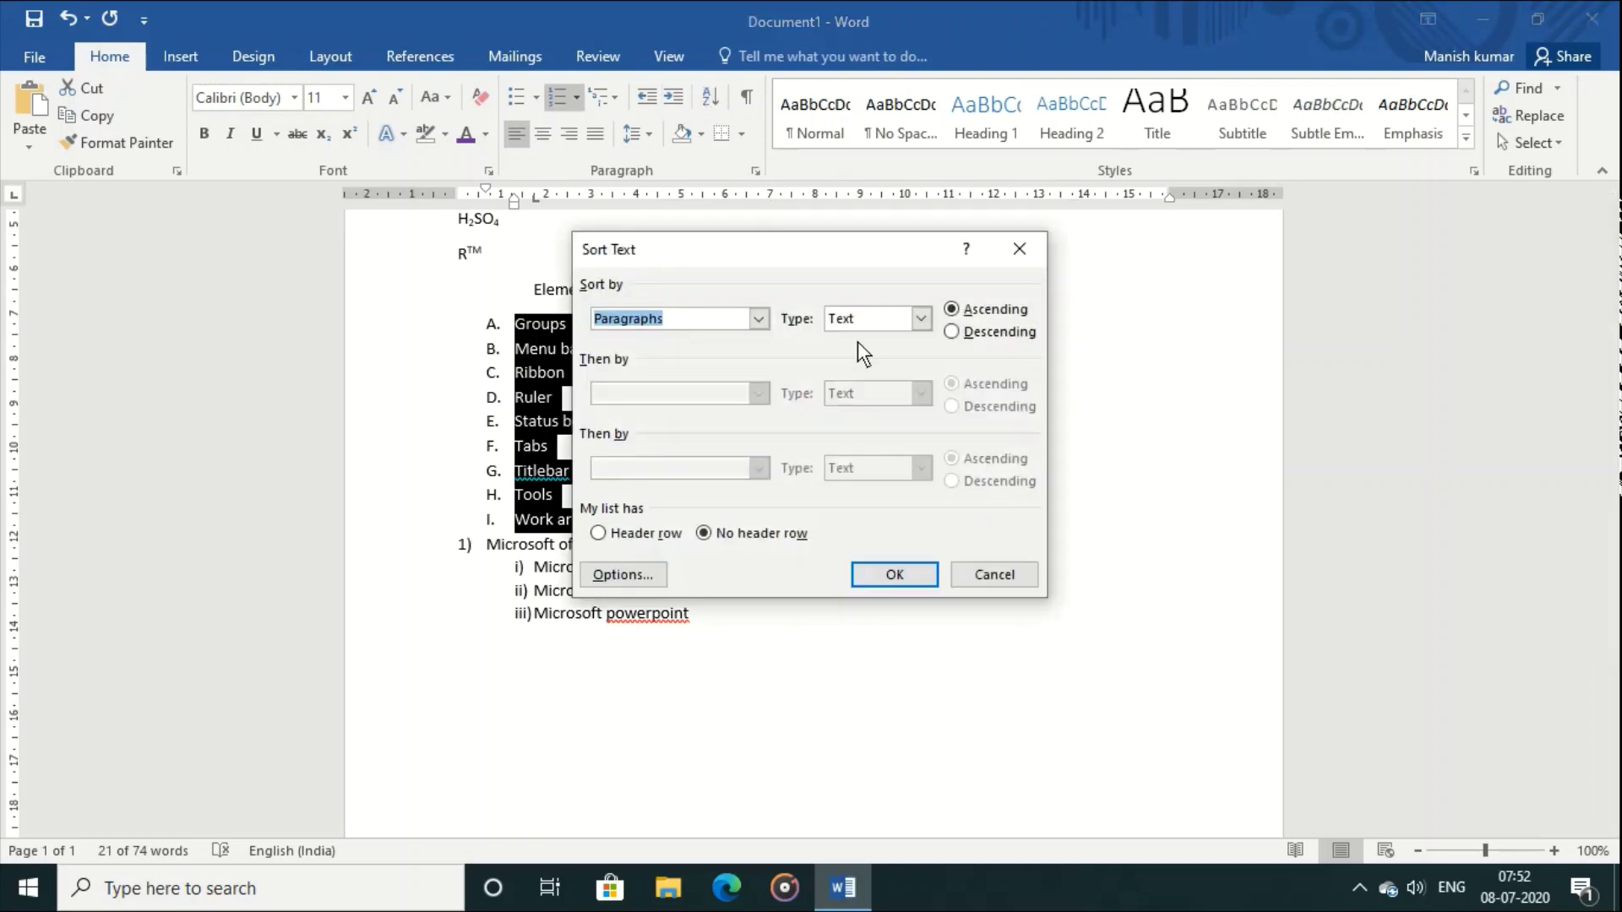
left_click(954, 335)
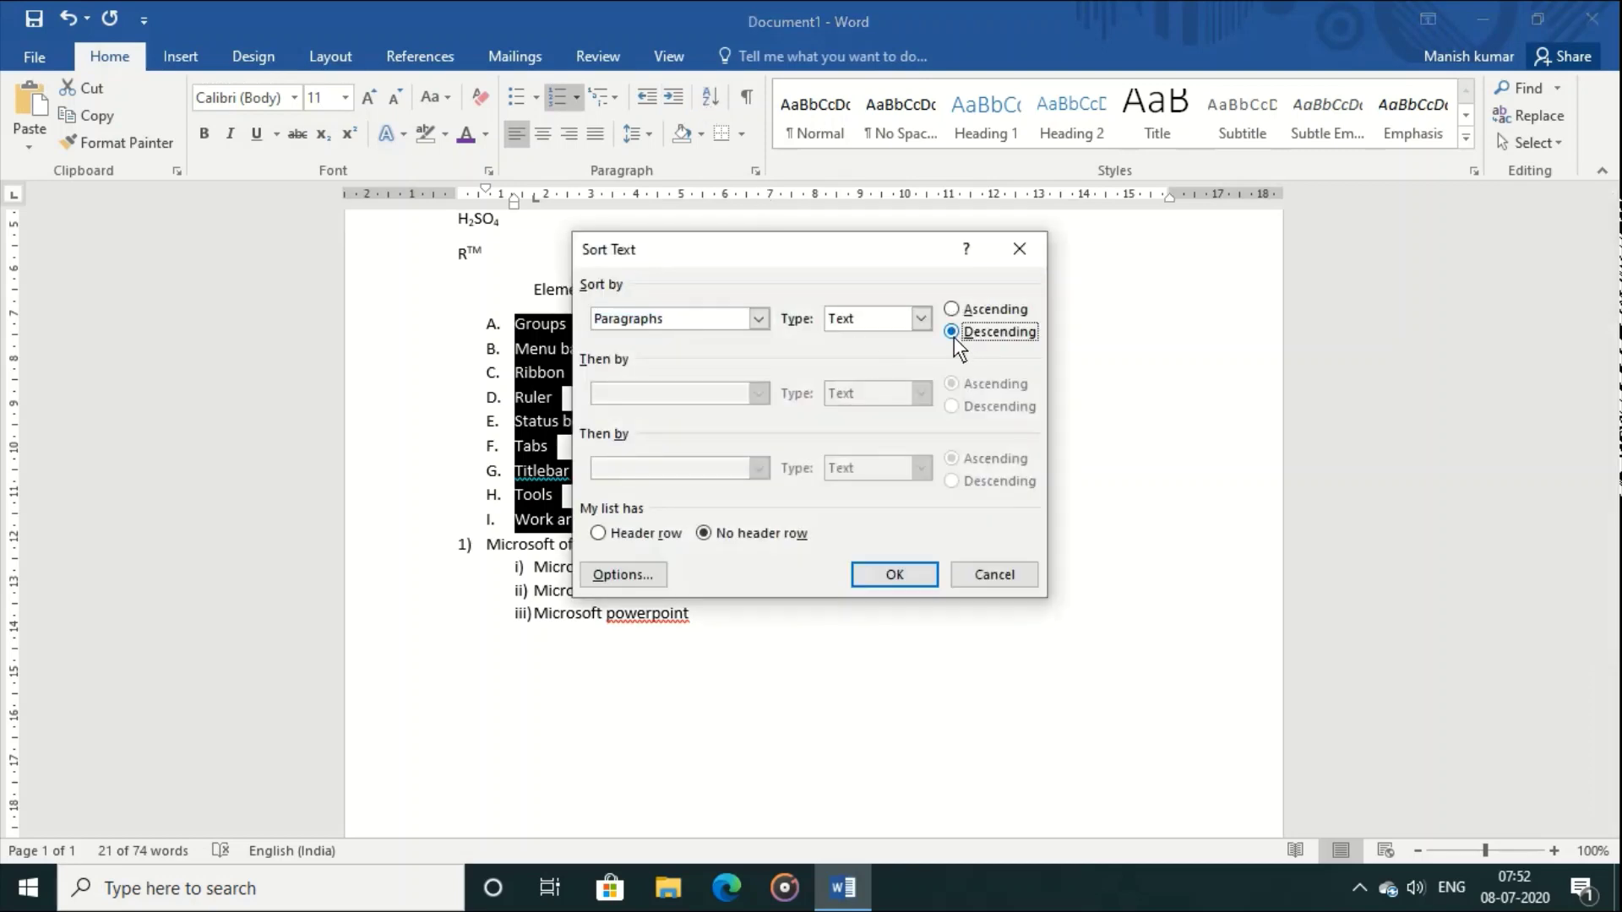
left_click(895, 576)
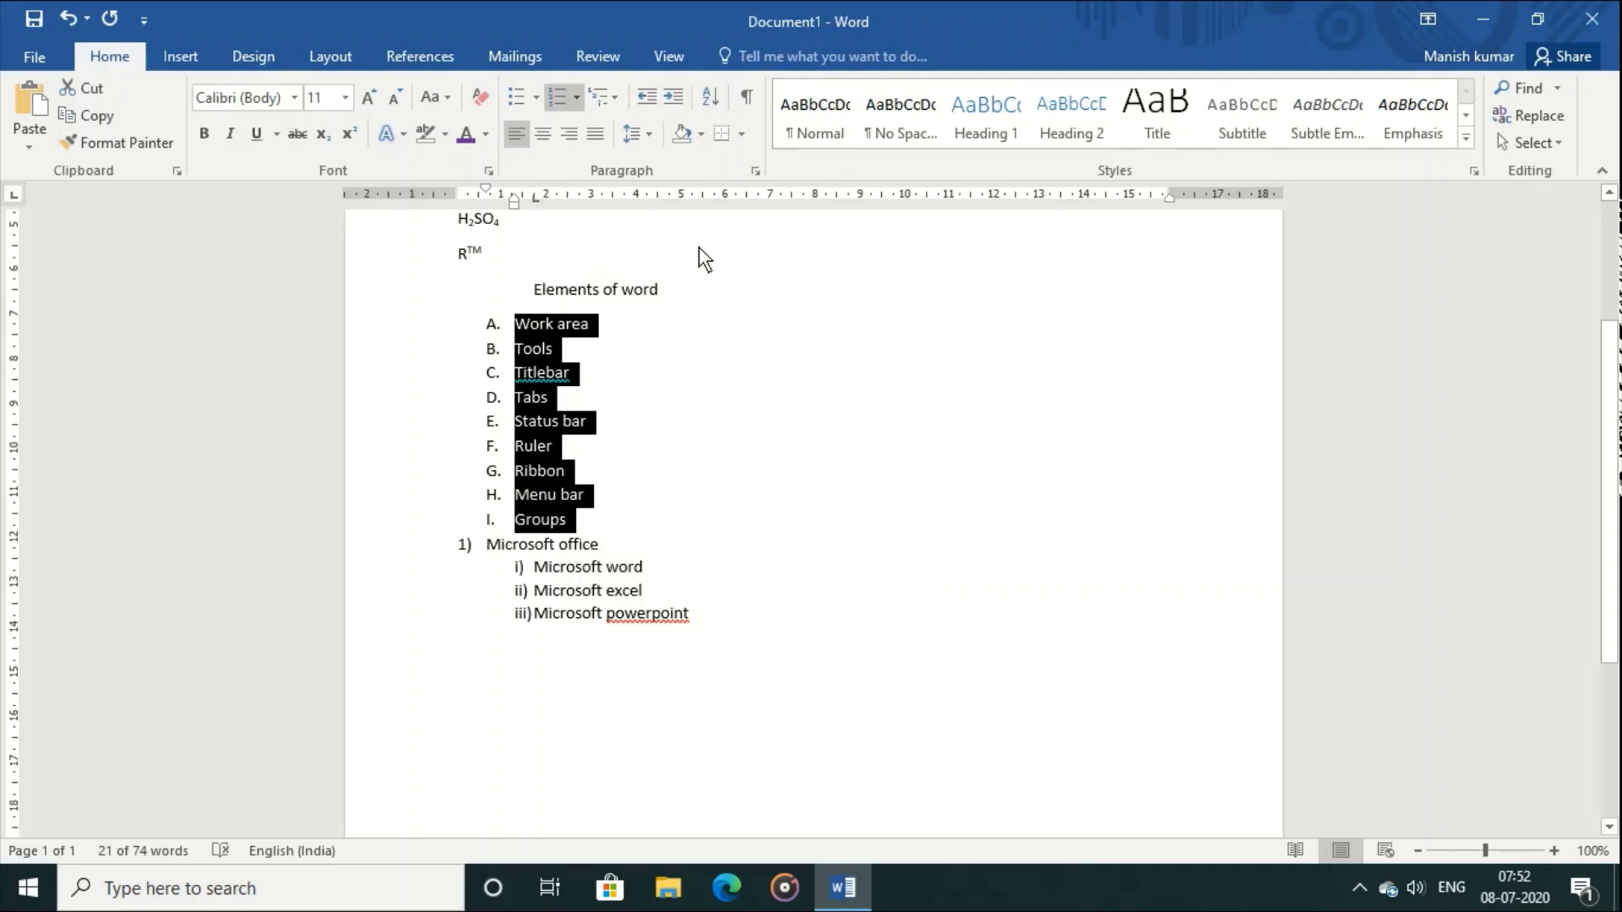
Step: Apply light grey paragraph shading to the selected list, then click into the Ruler and Groups items
left_click(699, 144)
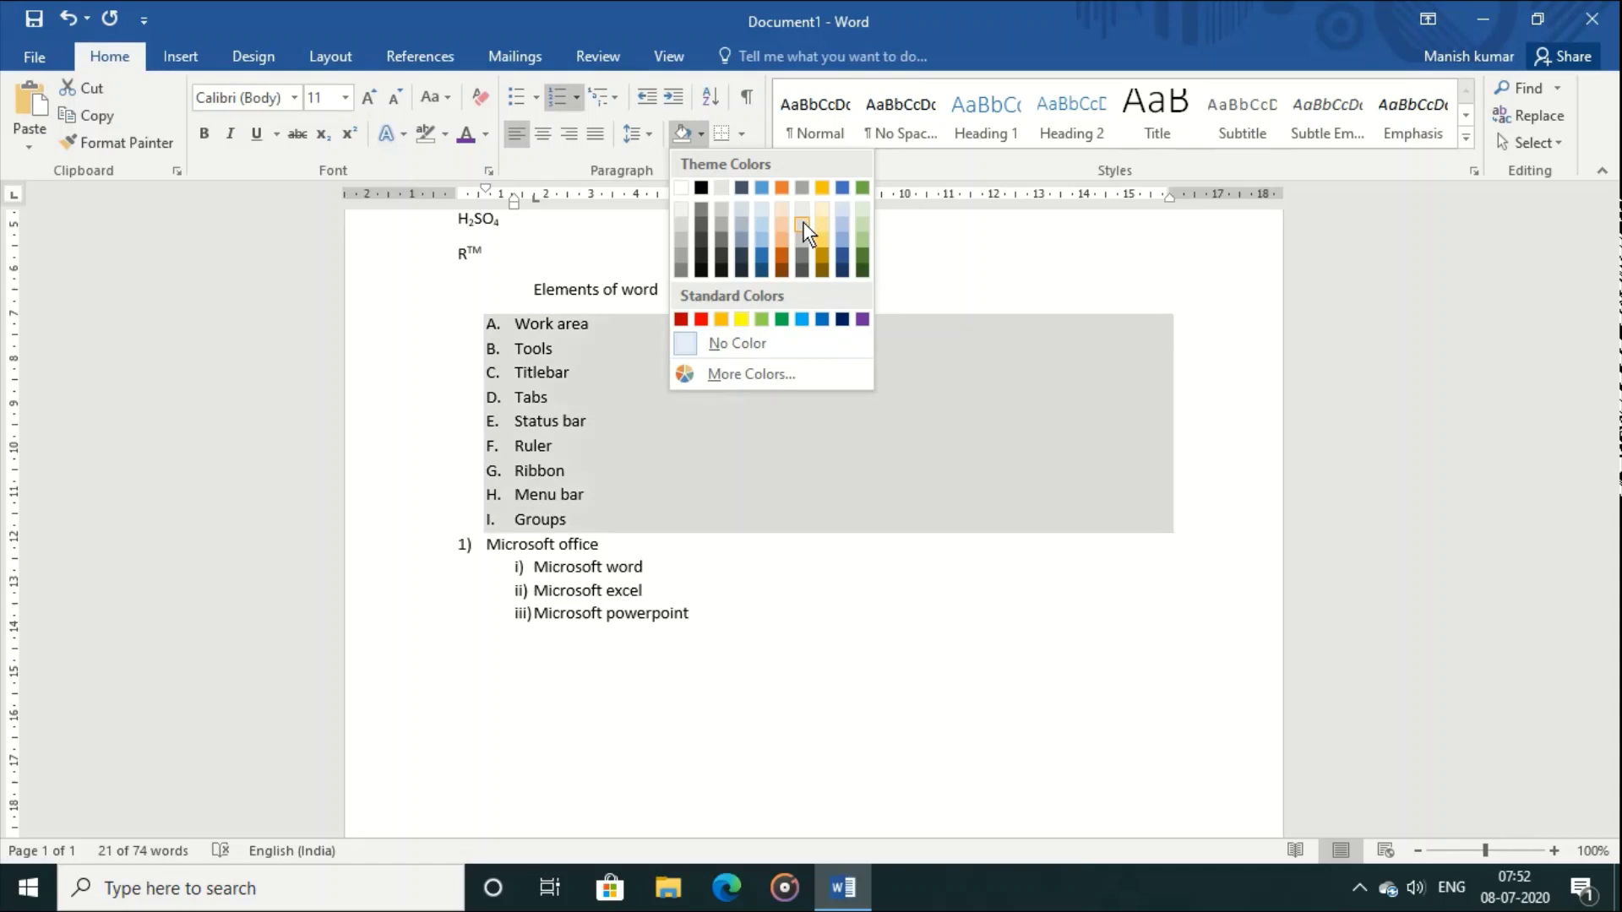
left_click(803, 221)
left_click(931, 600)
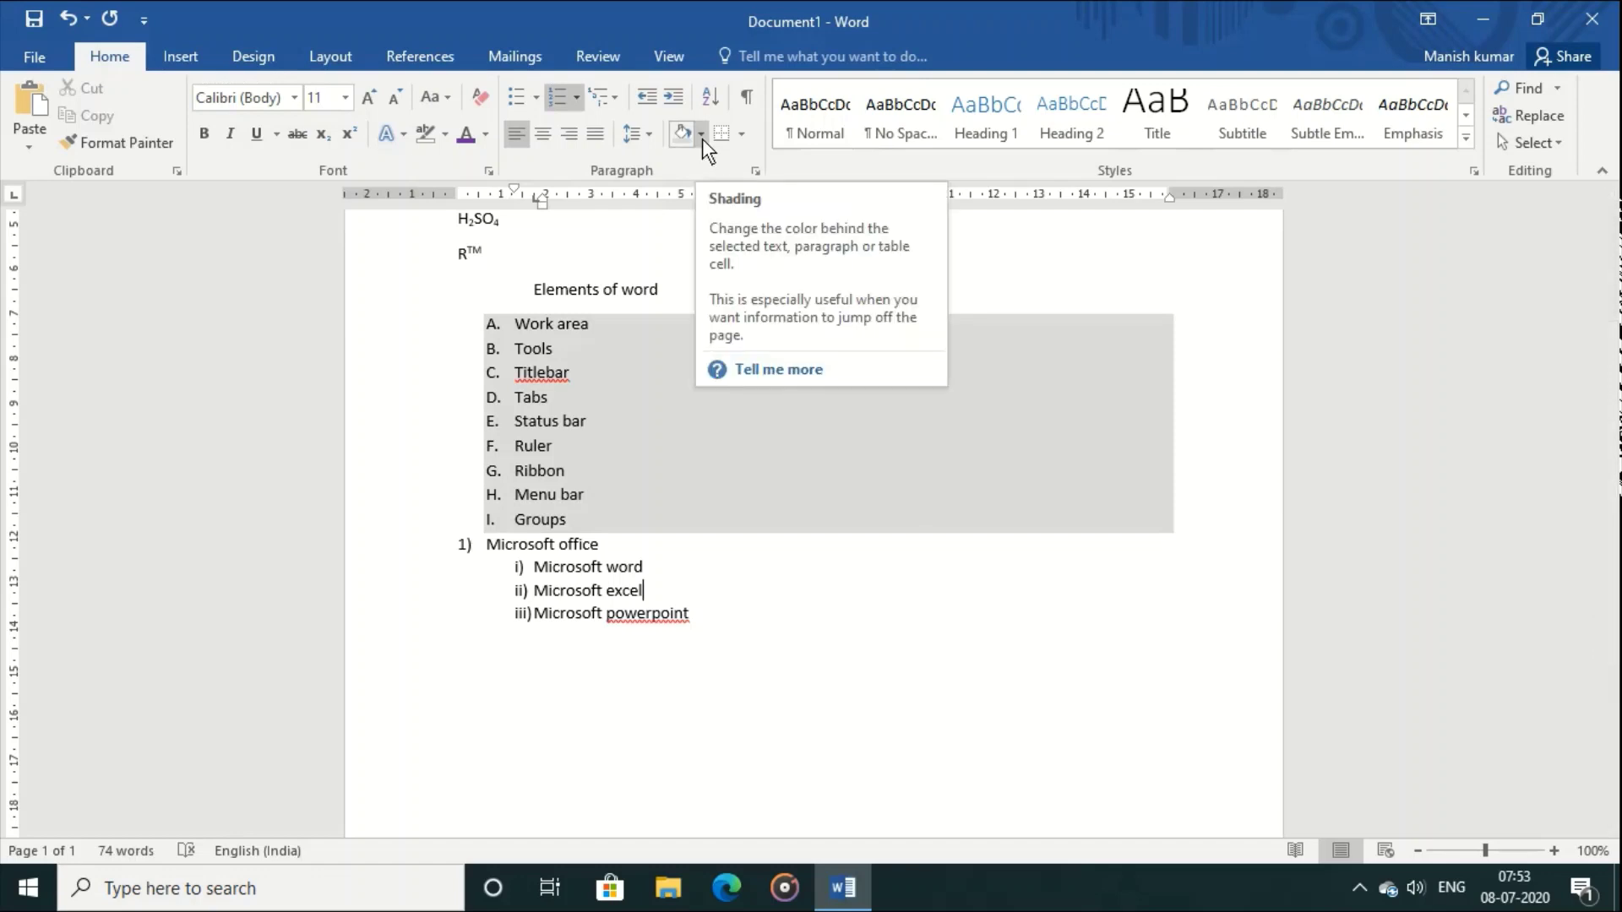
left_click(678, 441)
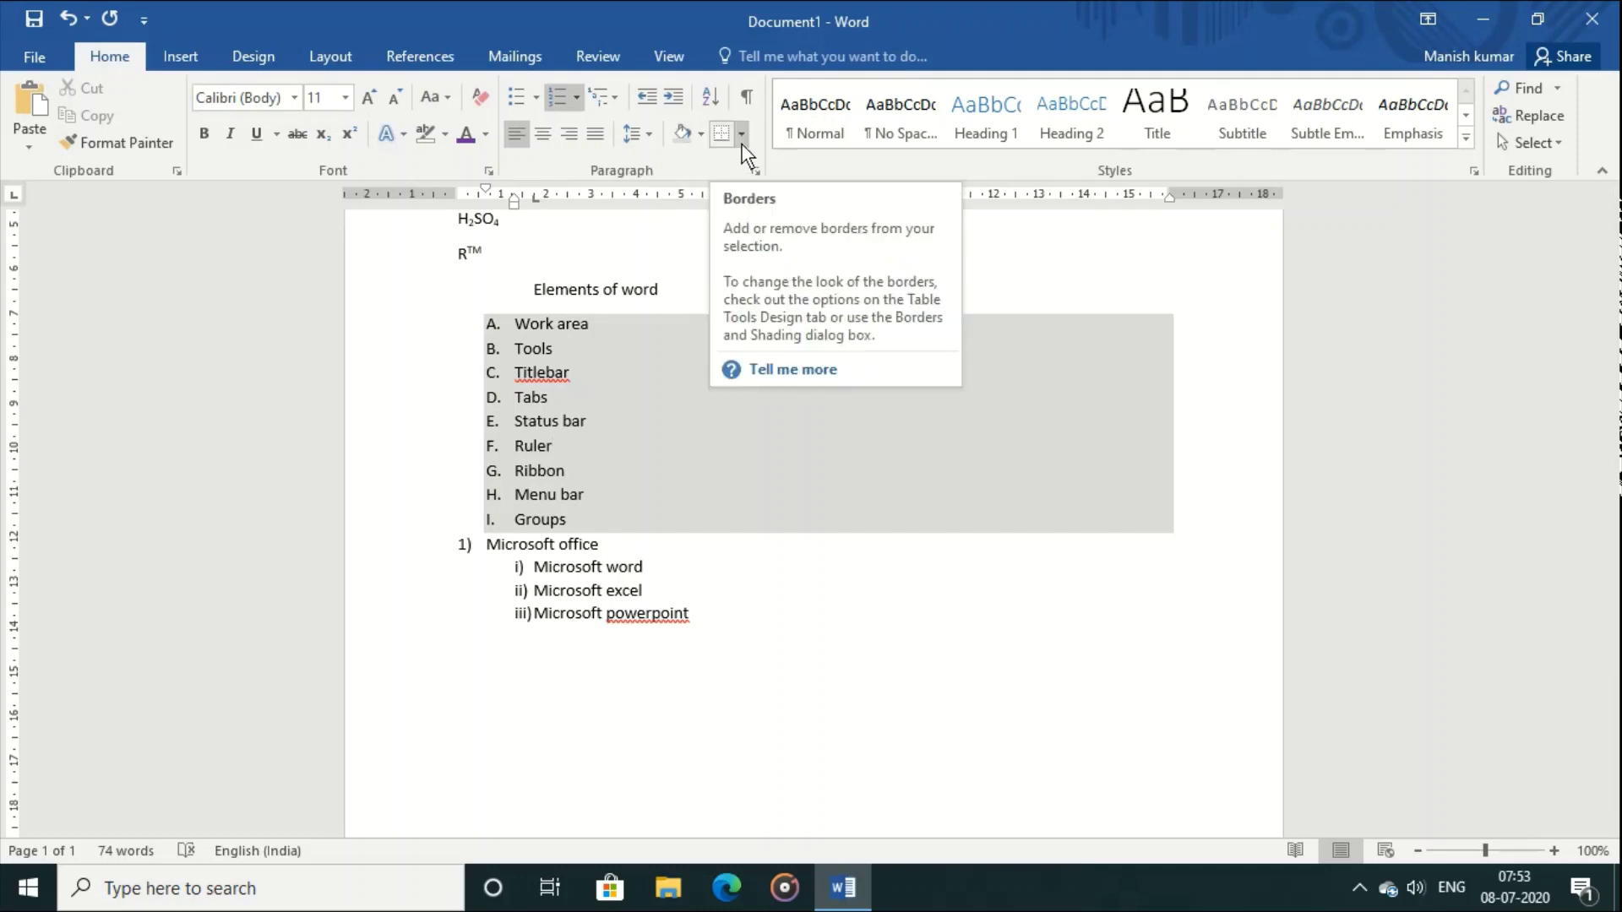
left_click(749, 518)
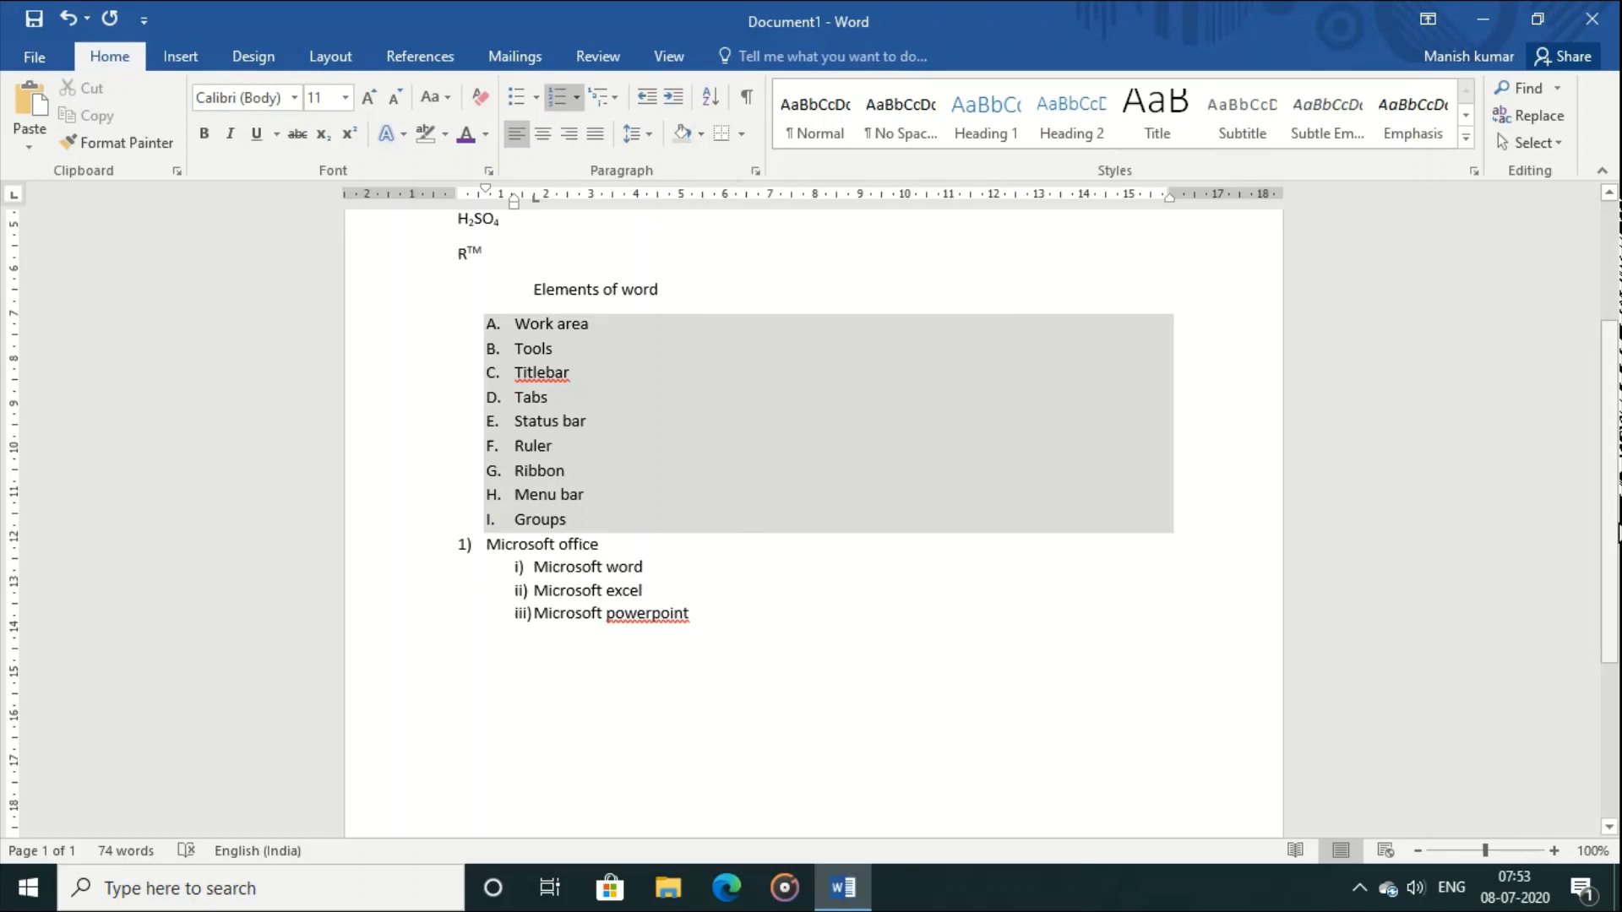
Step: Put a box border around the whole opening paragraph
left_click_drag(1618, 534, 1618, 408)
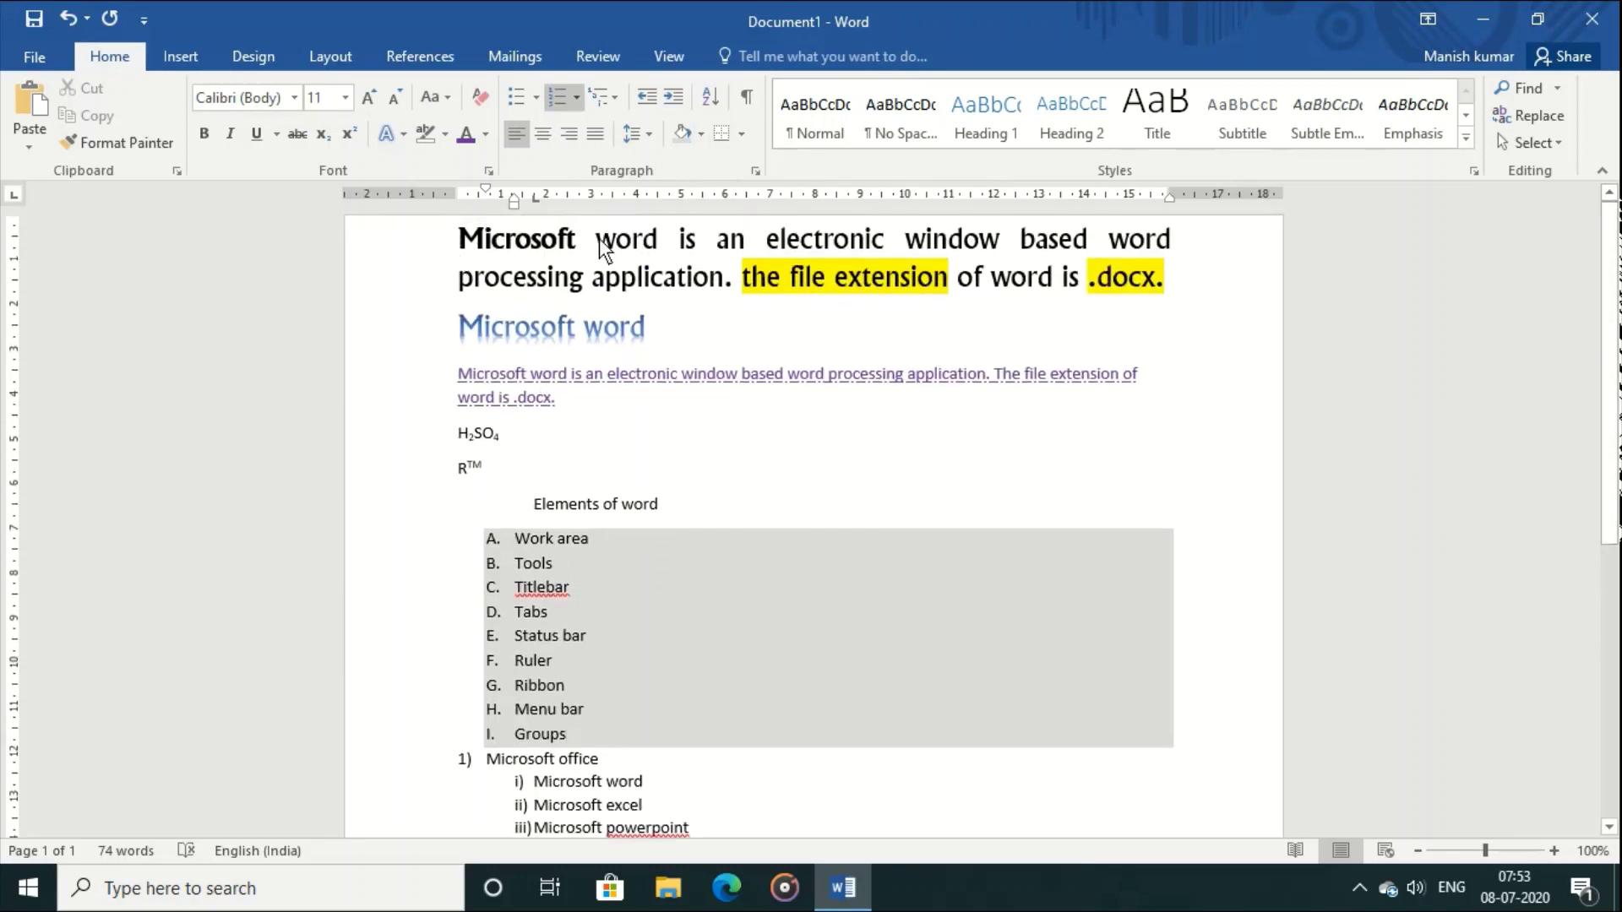
left_click_drag(458, 239, 1201, 274)
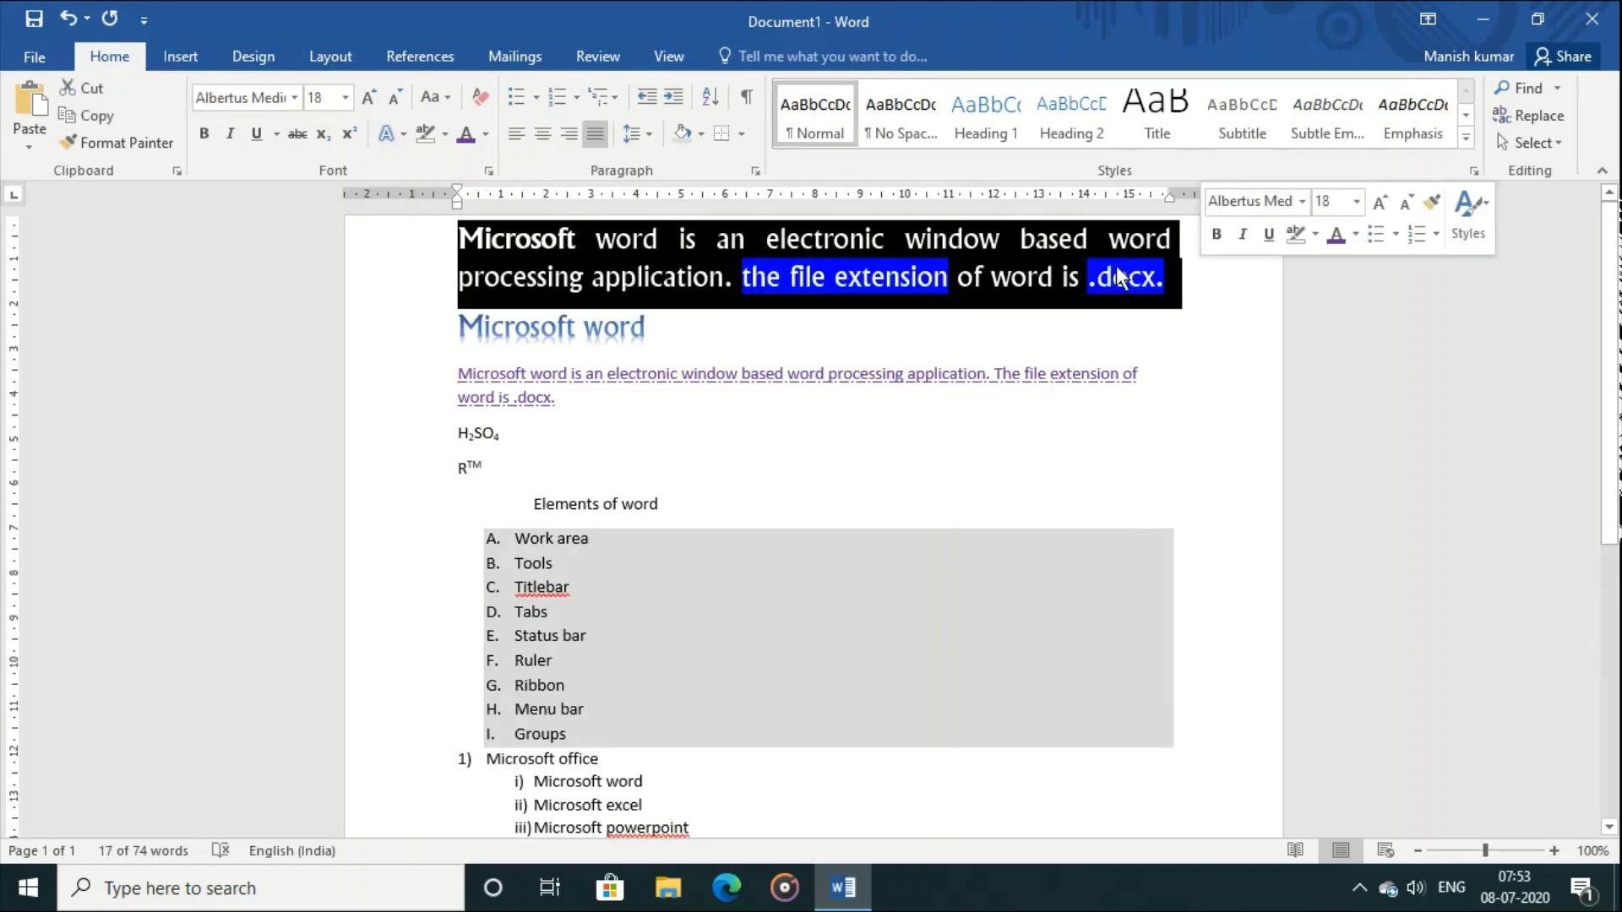
left_click(744, 137)
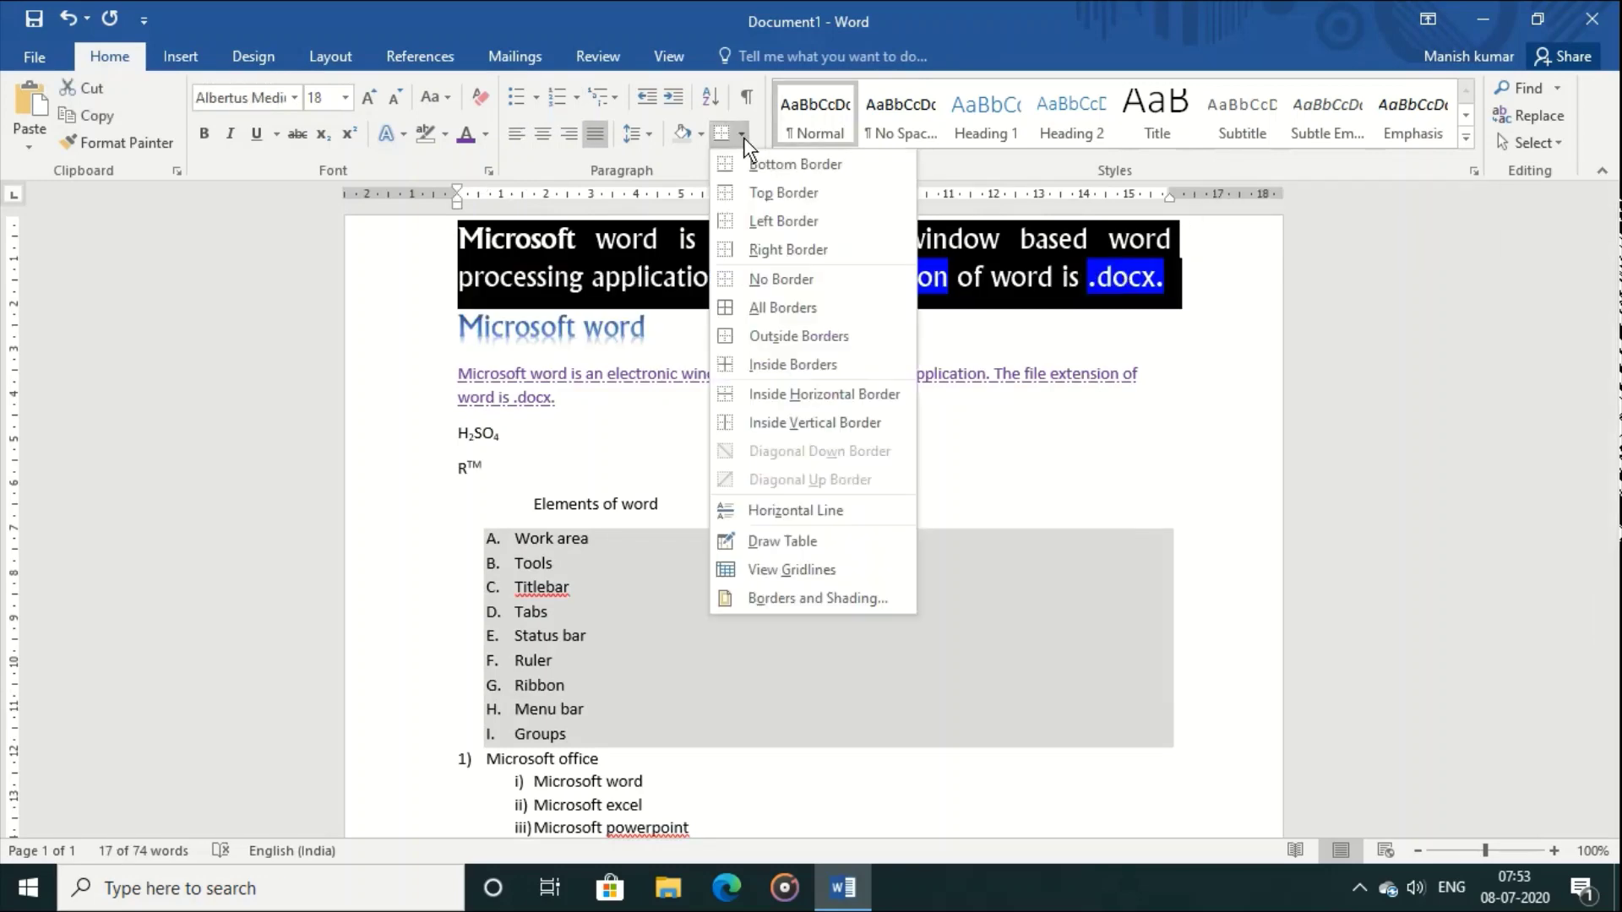
left_click(816, 306)
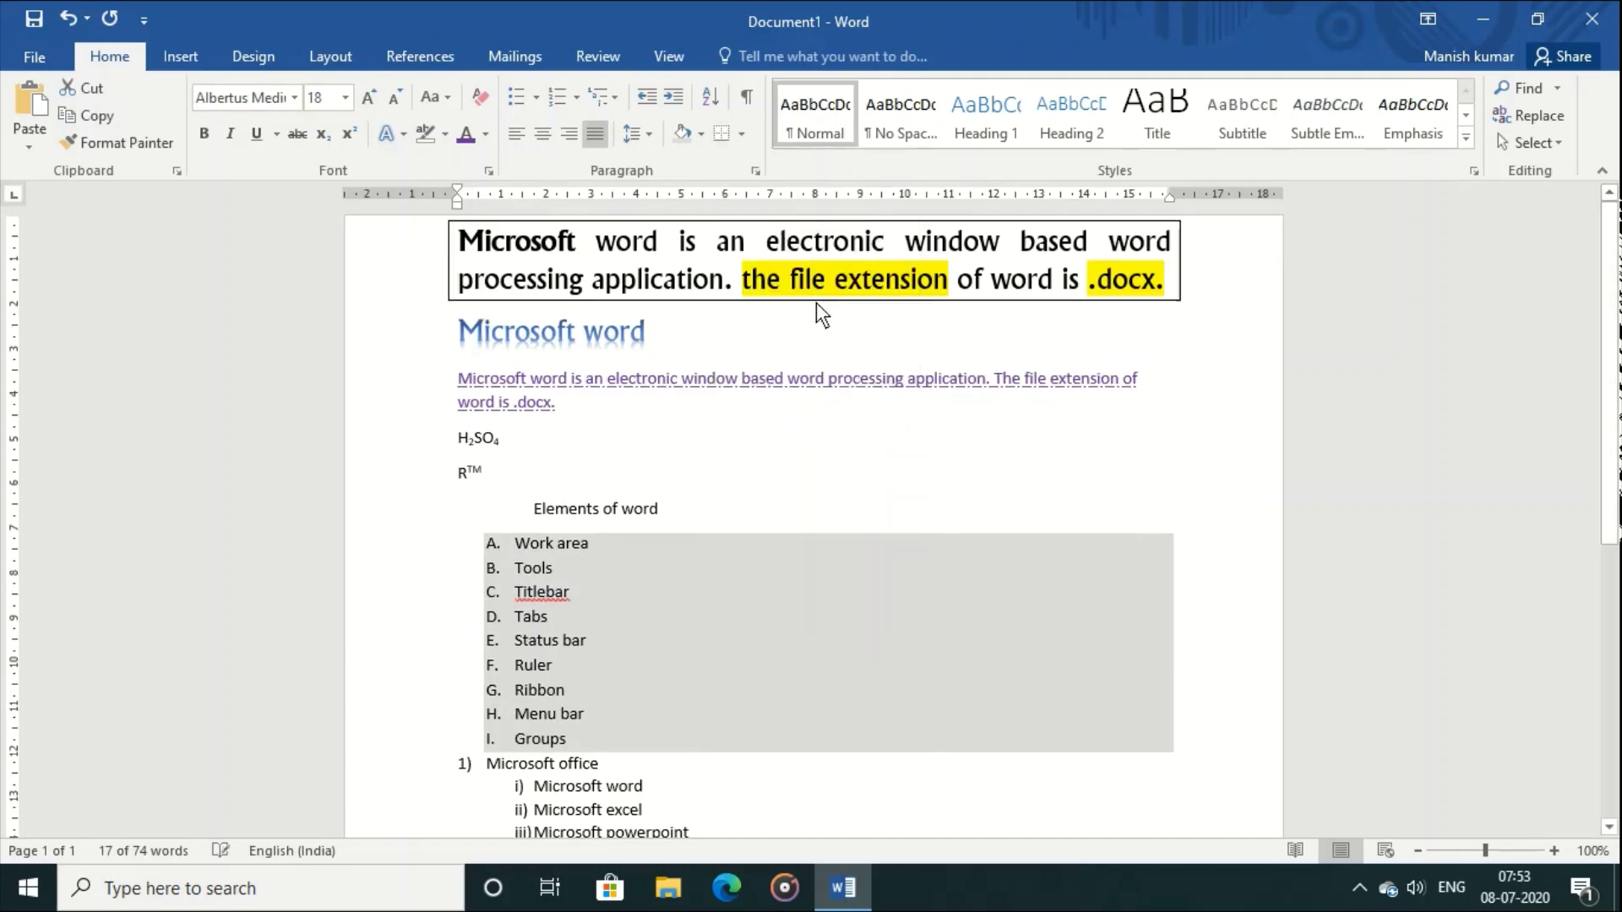
left_click(869, 352)
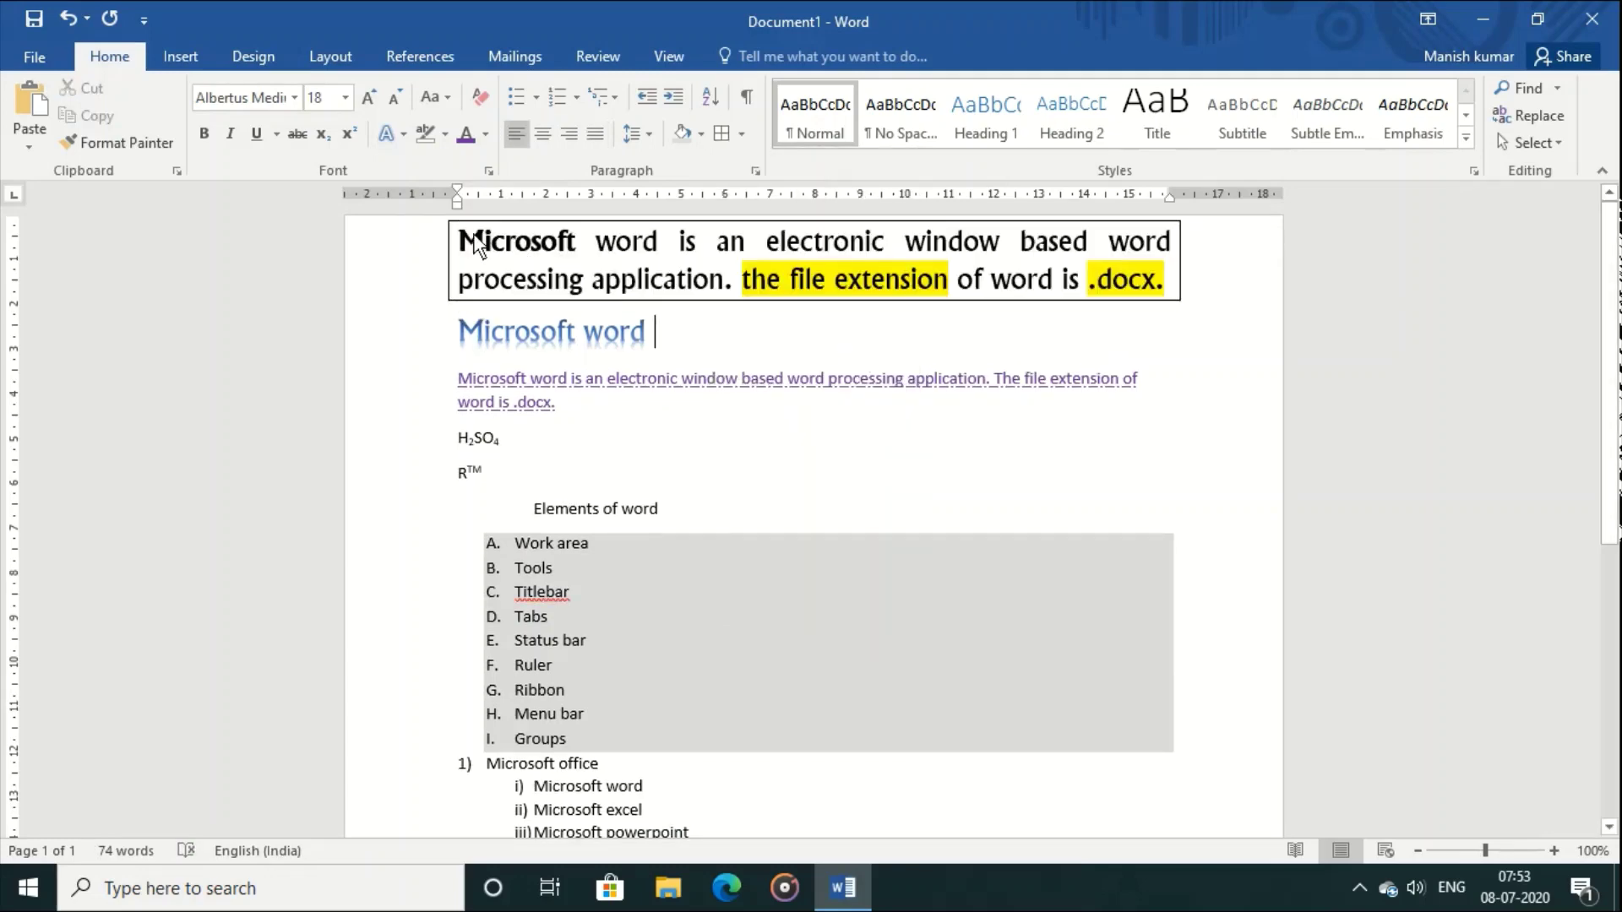
Step: Add a top border to the boxed first paragraph
left_click_drag(460, 233, 1144, 300)
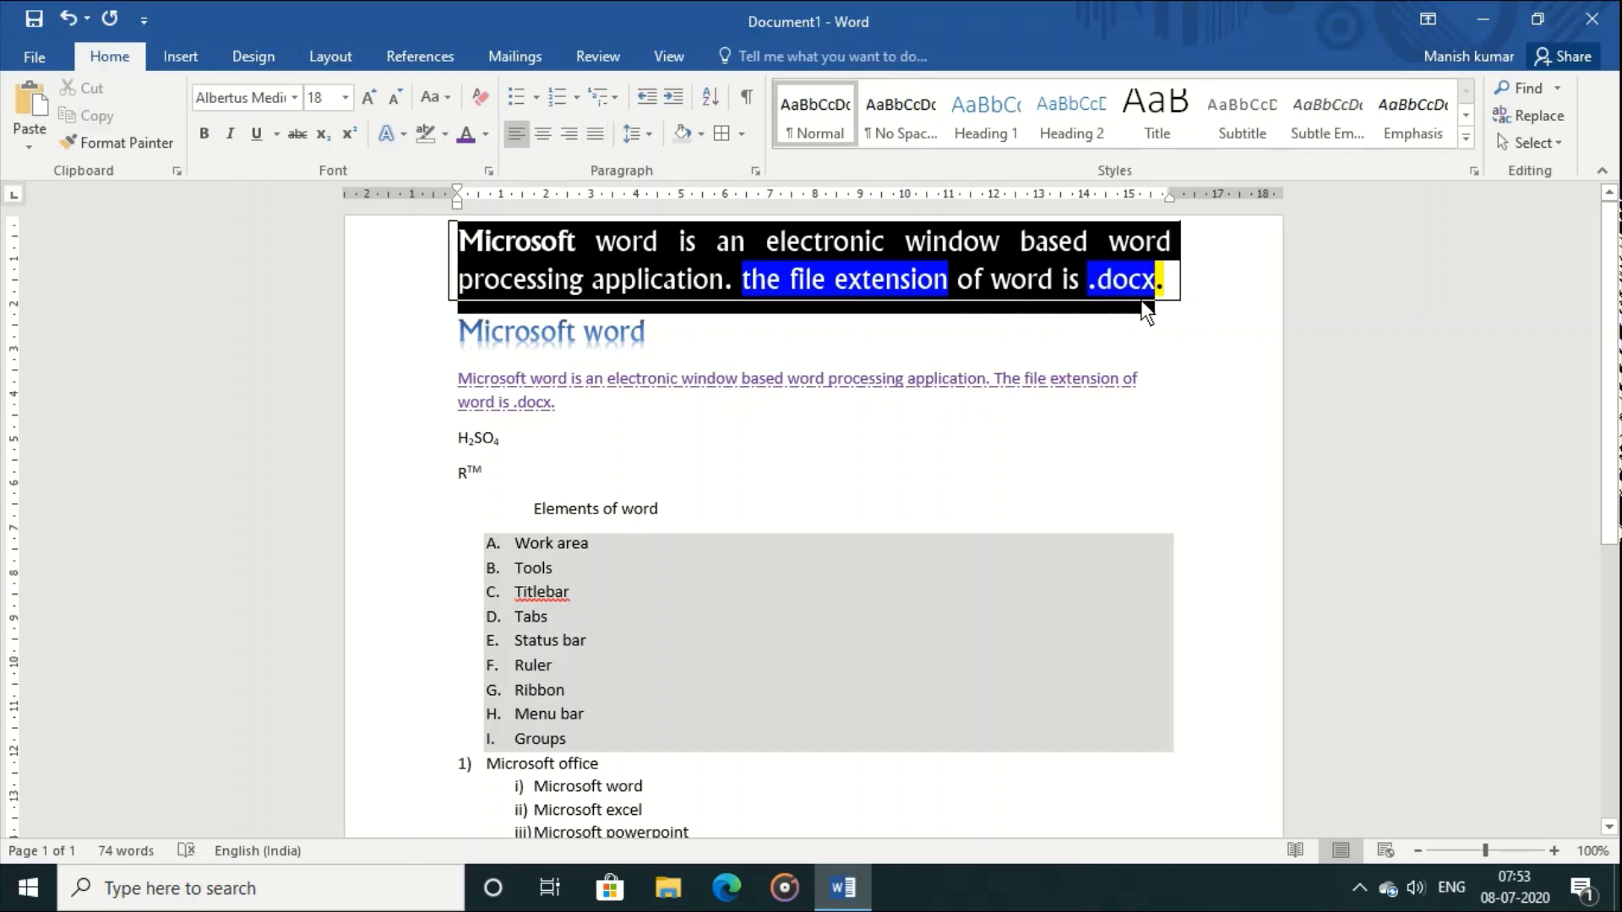
left_click(744, 133)
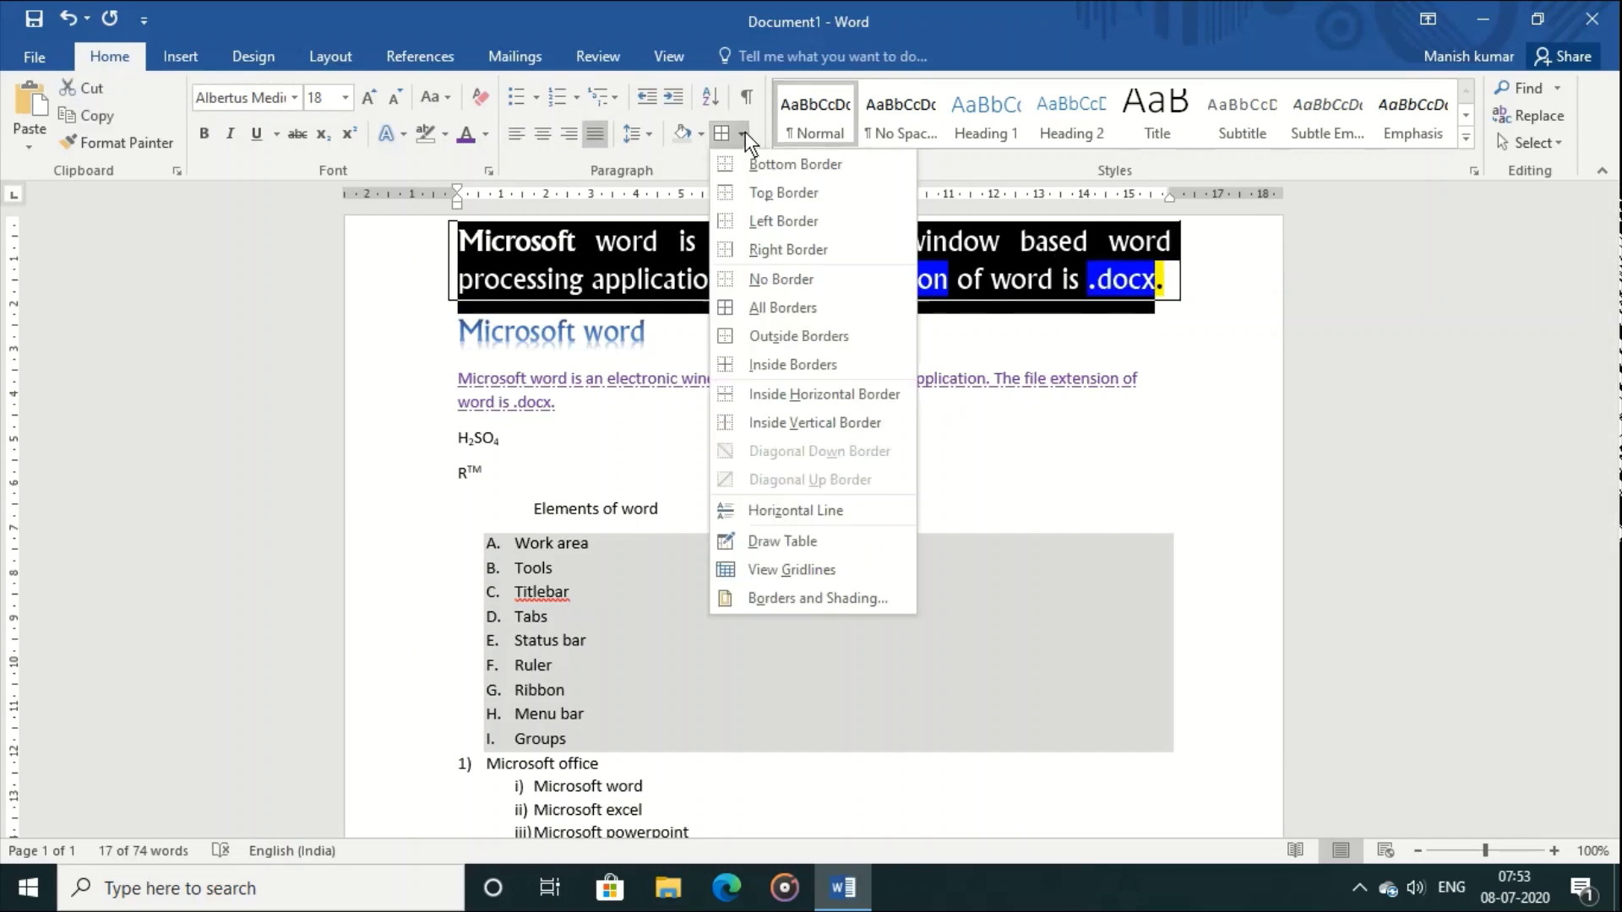
left_click(760, 193)
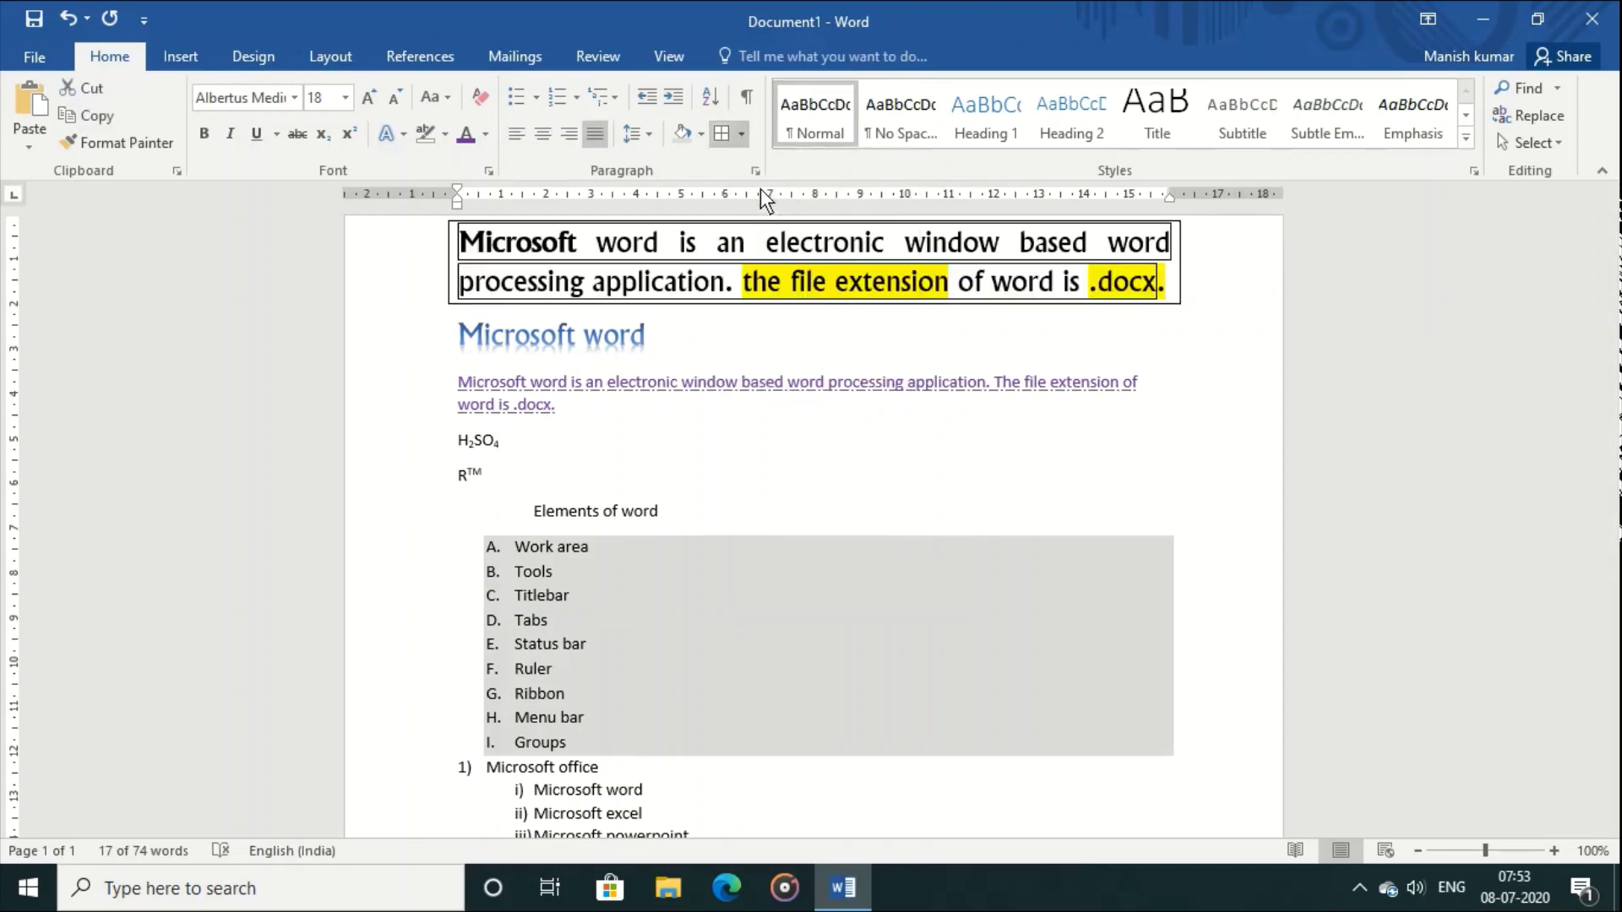
left_click(920, 563)
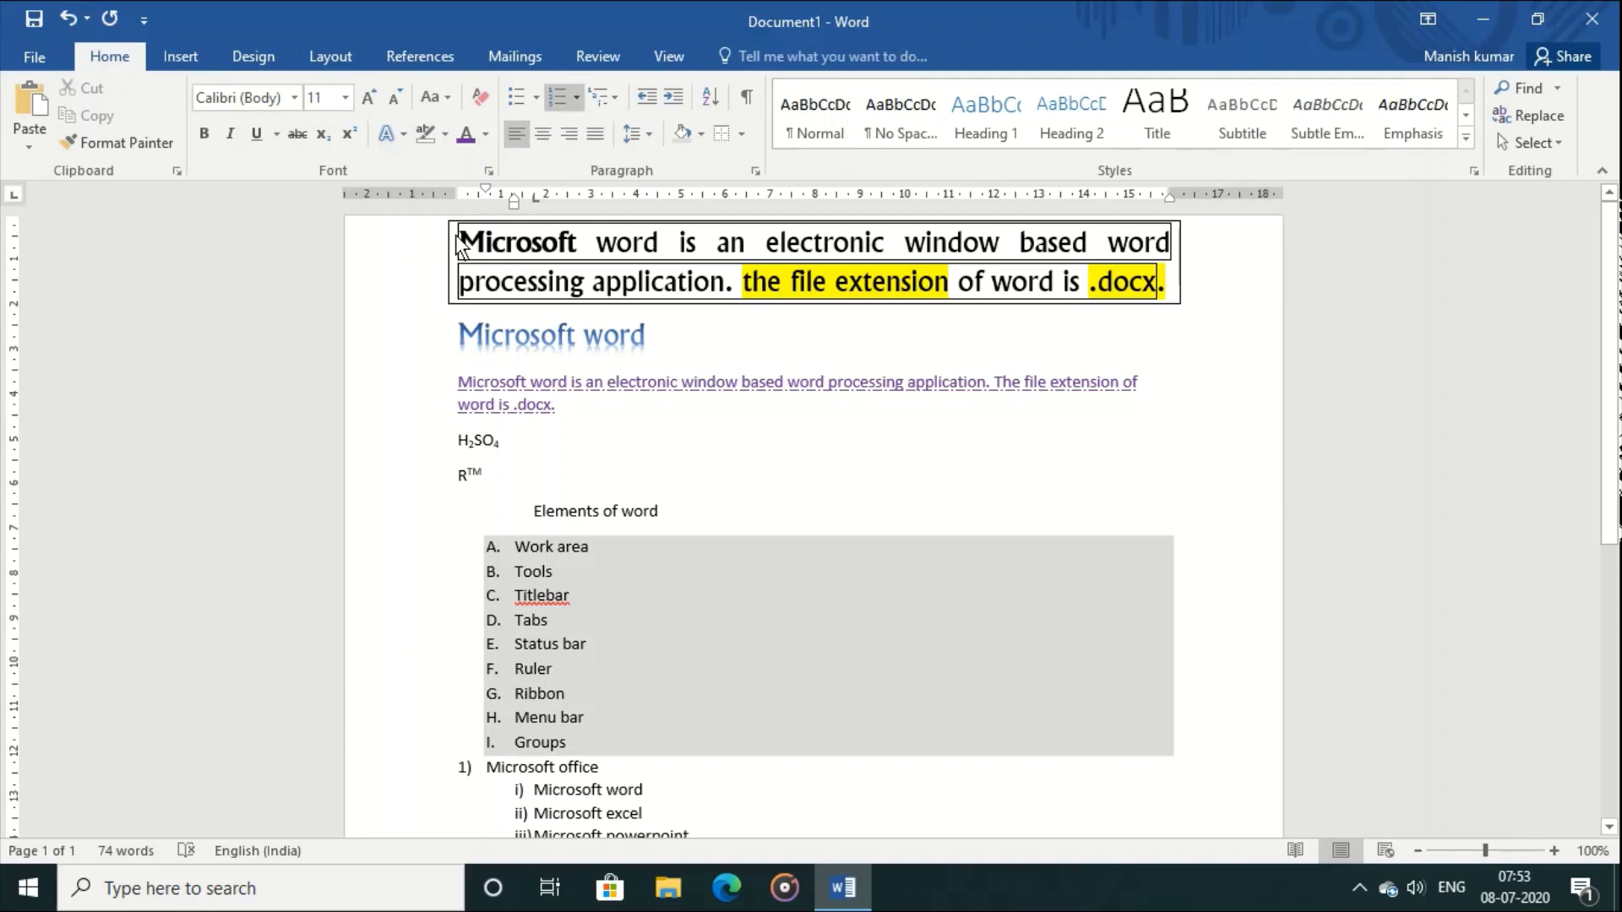
Step: Reselect the bordered first paragraph, opening the border options without changing anything
left_click_drag(454, 239, 1172, 271)
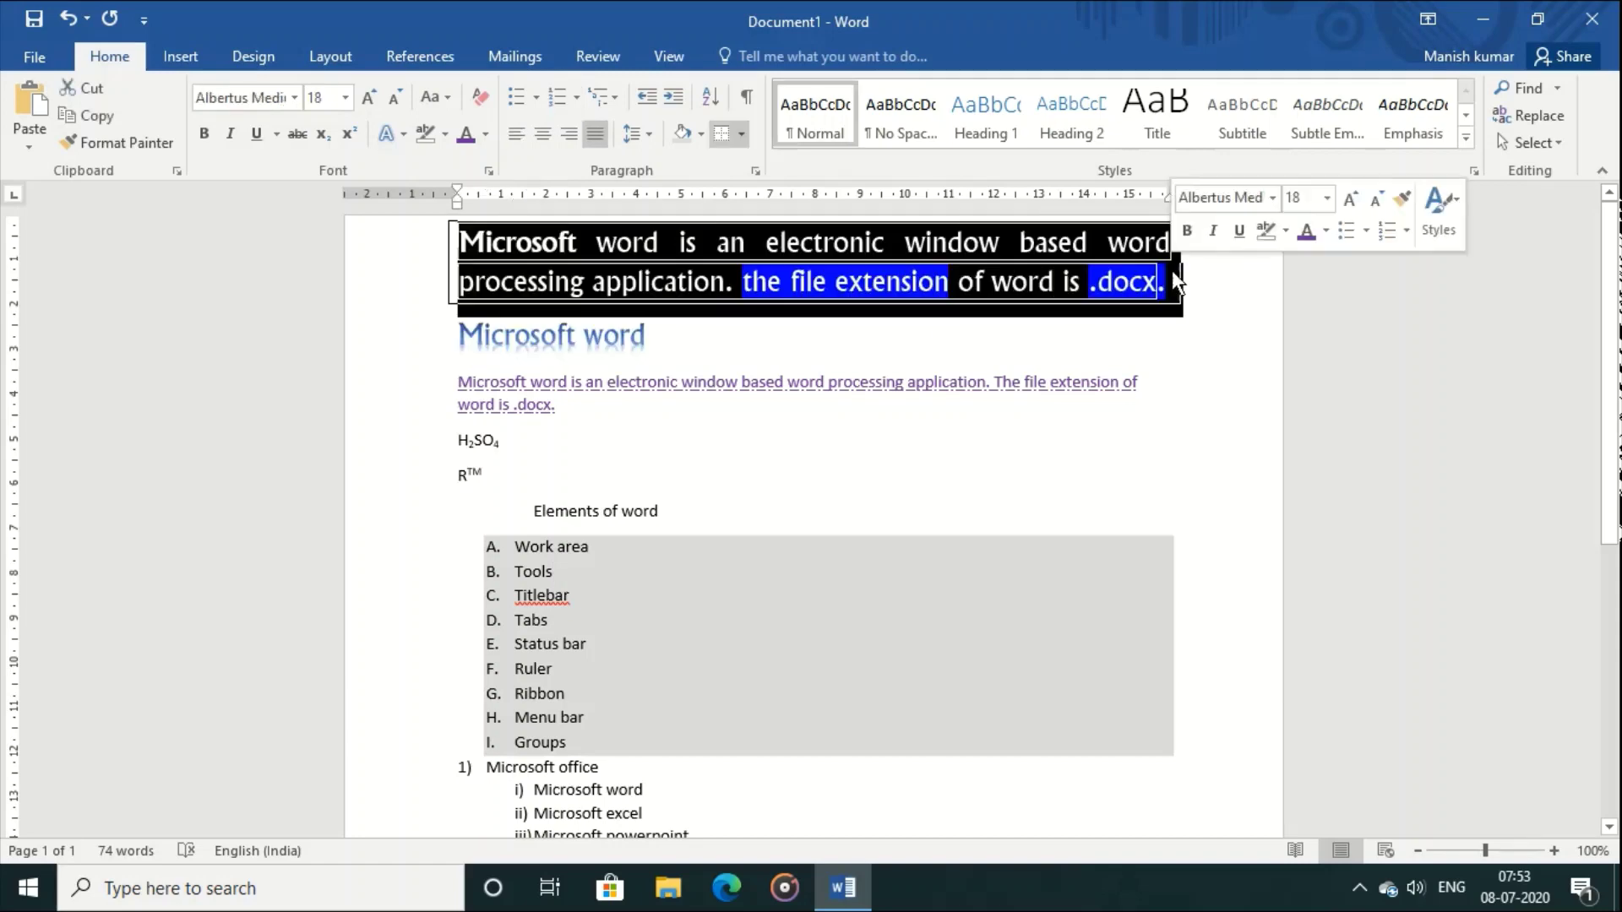
left_click(872, 200)
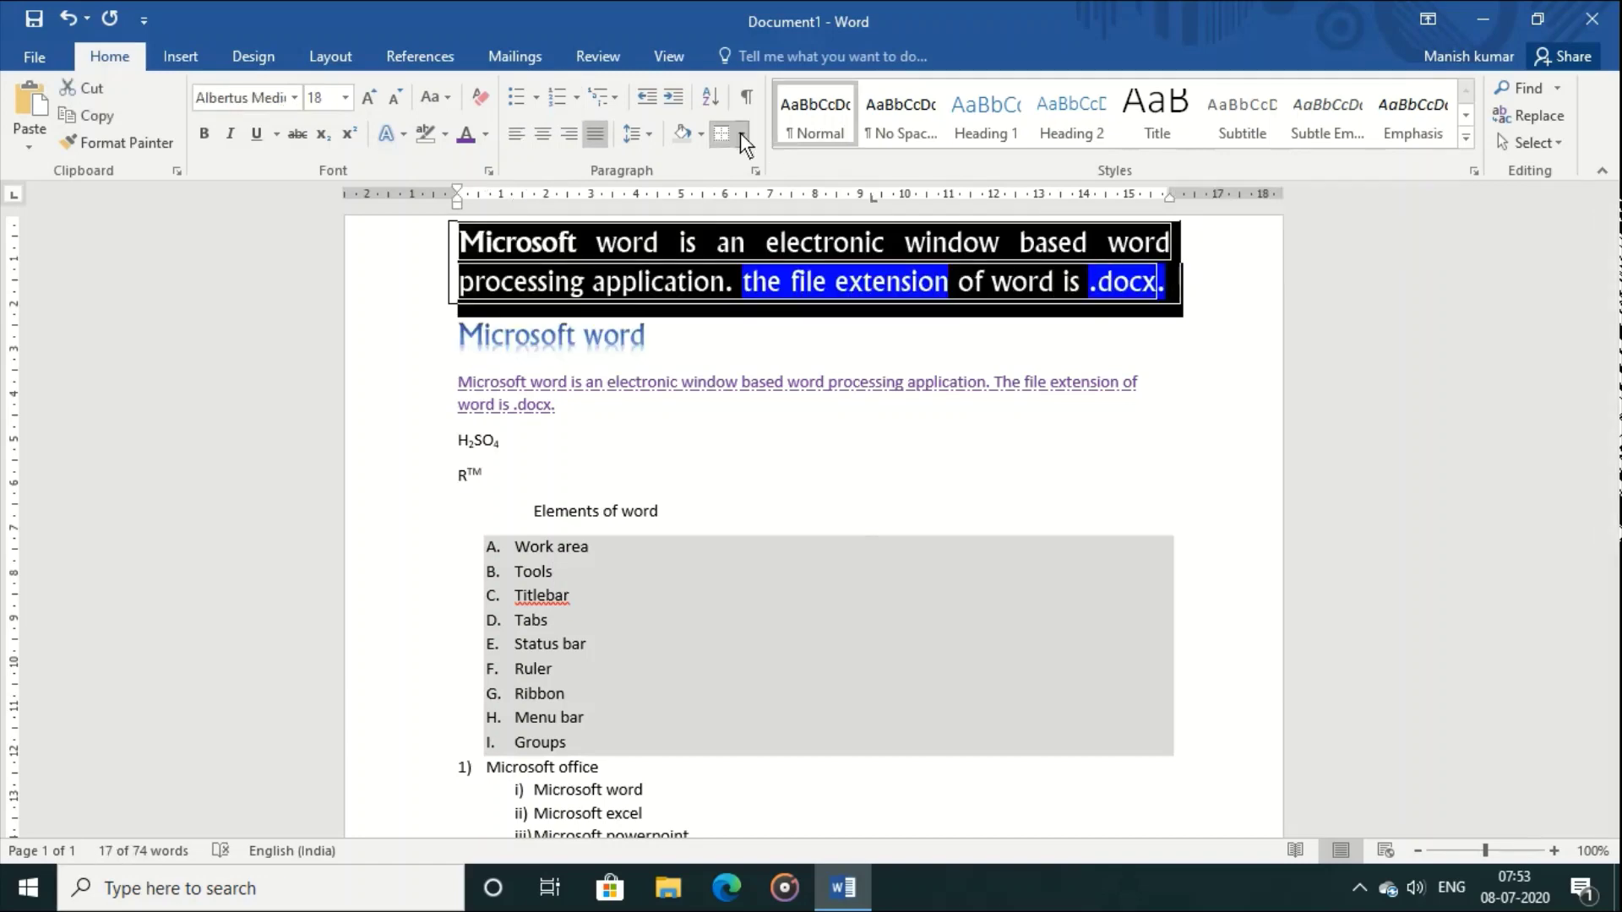
left_click(741, 135)
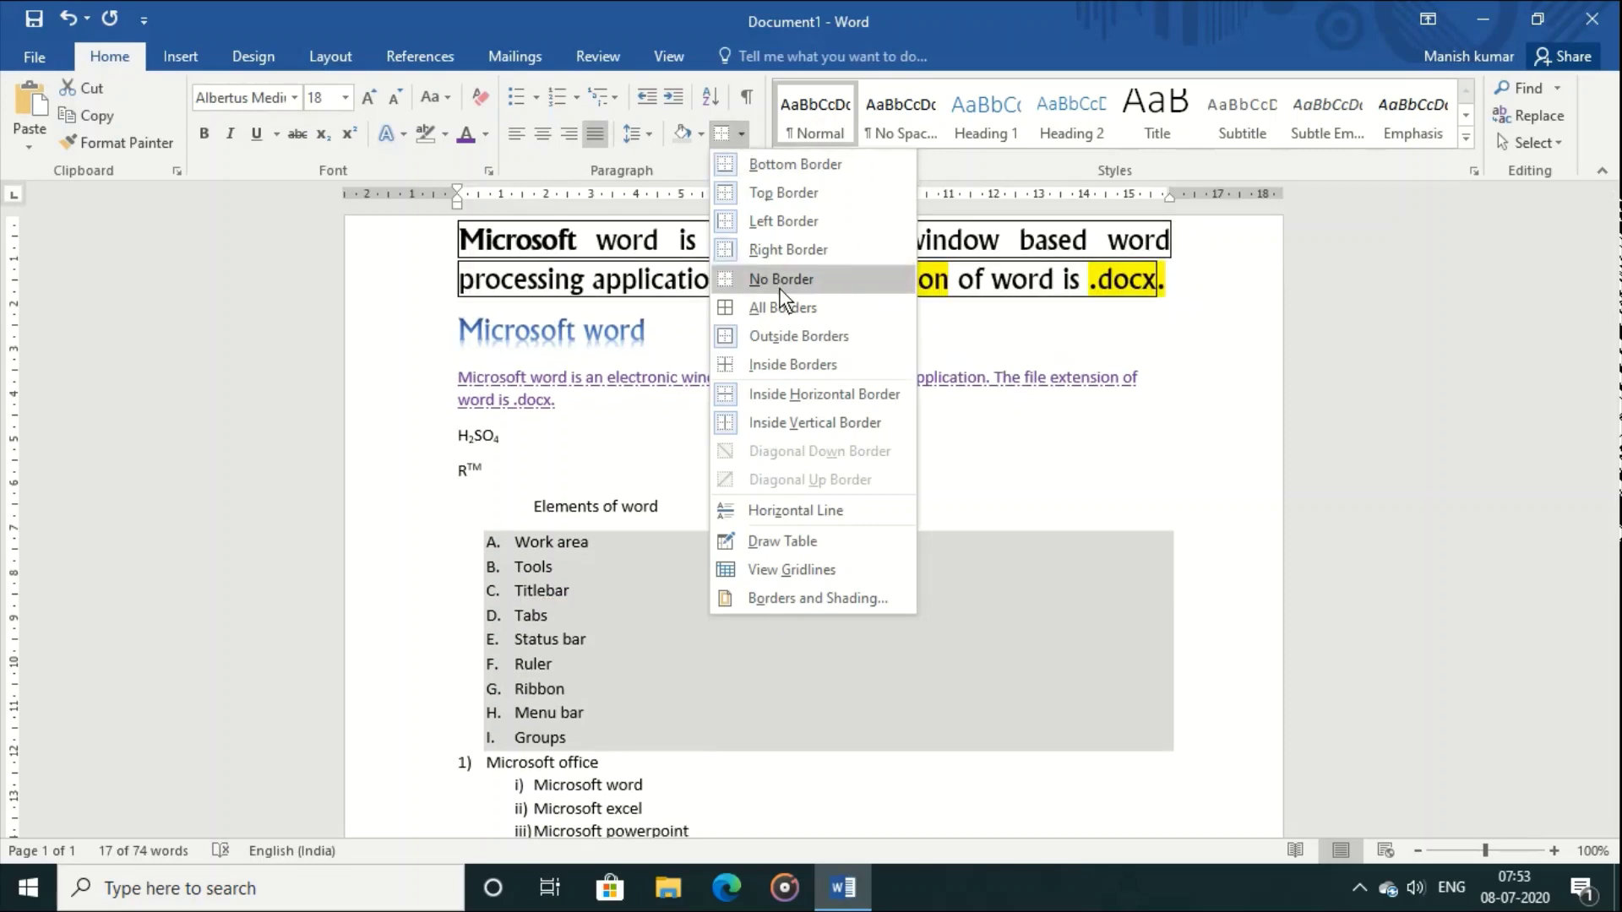
key("Escape")
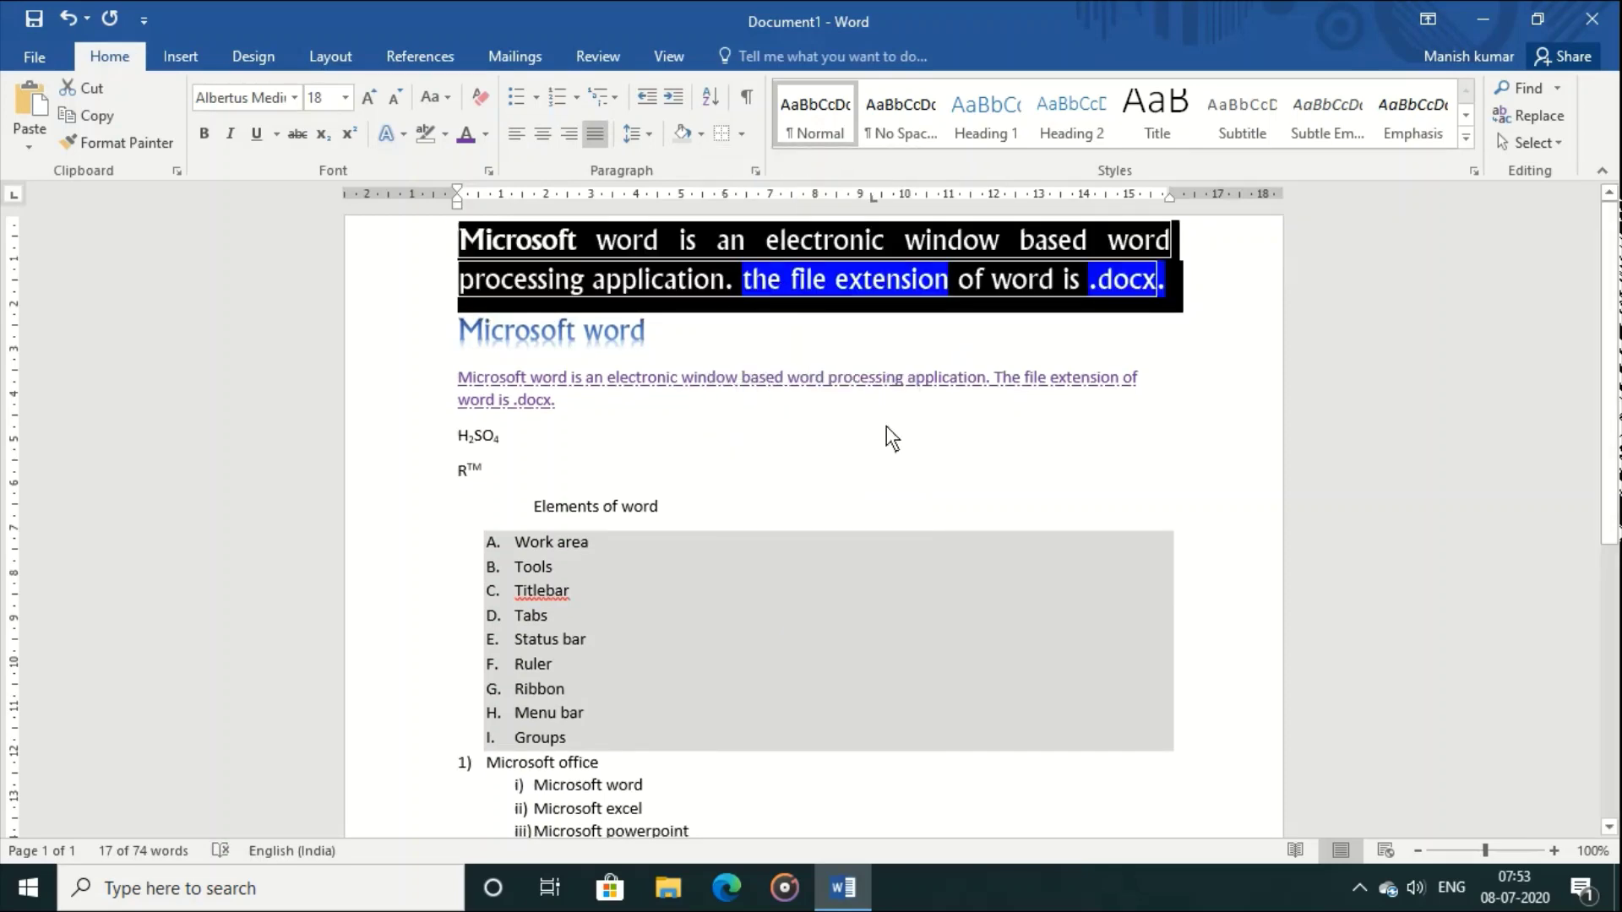
left_click(885, 426)
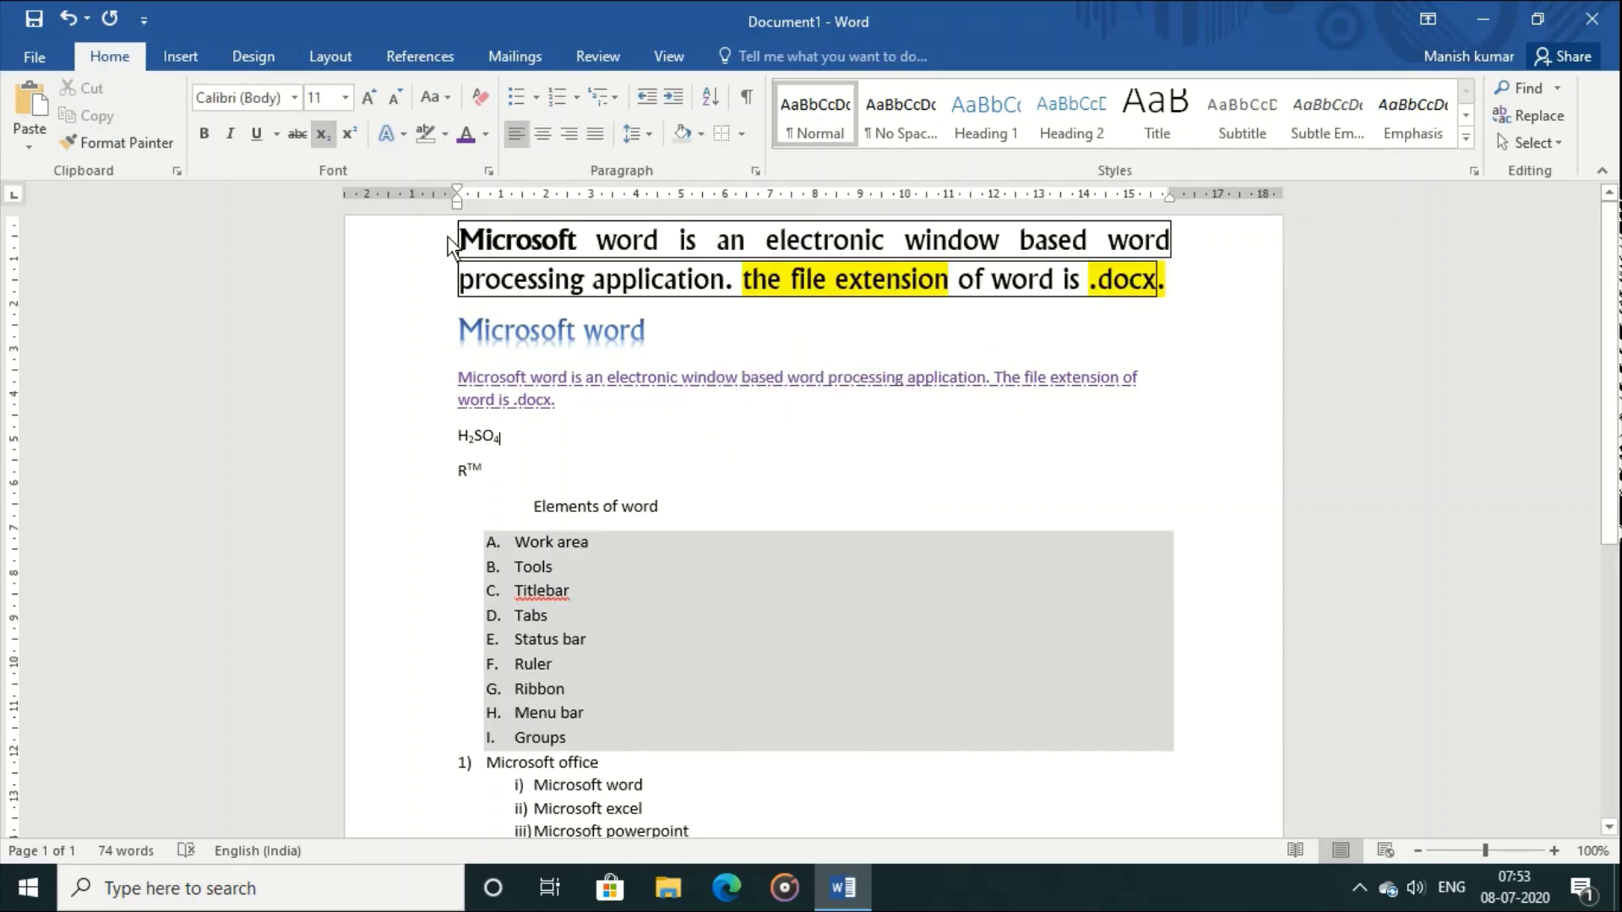
left_click_drag(456, 239, 1173, 282)
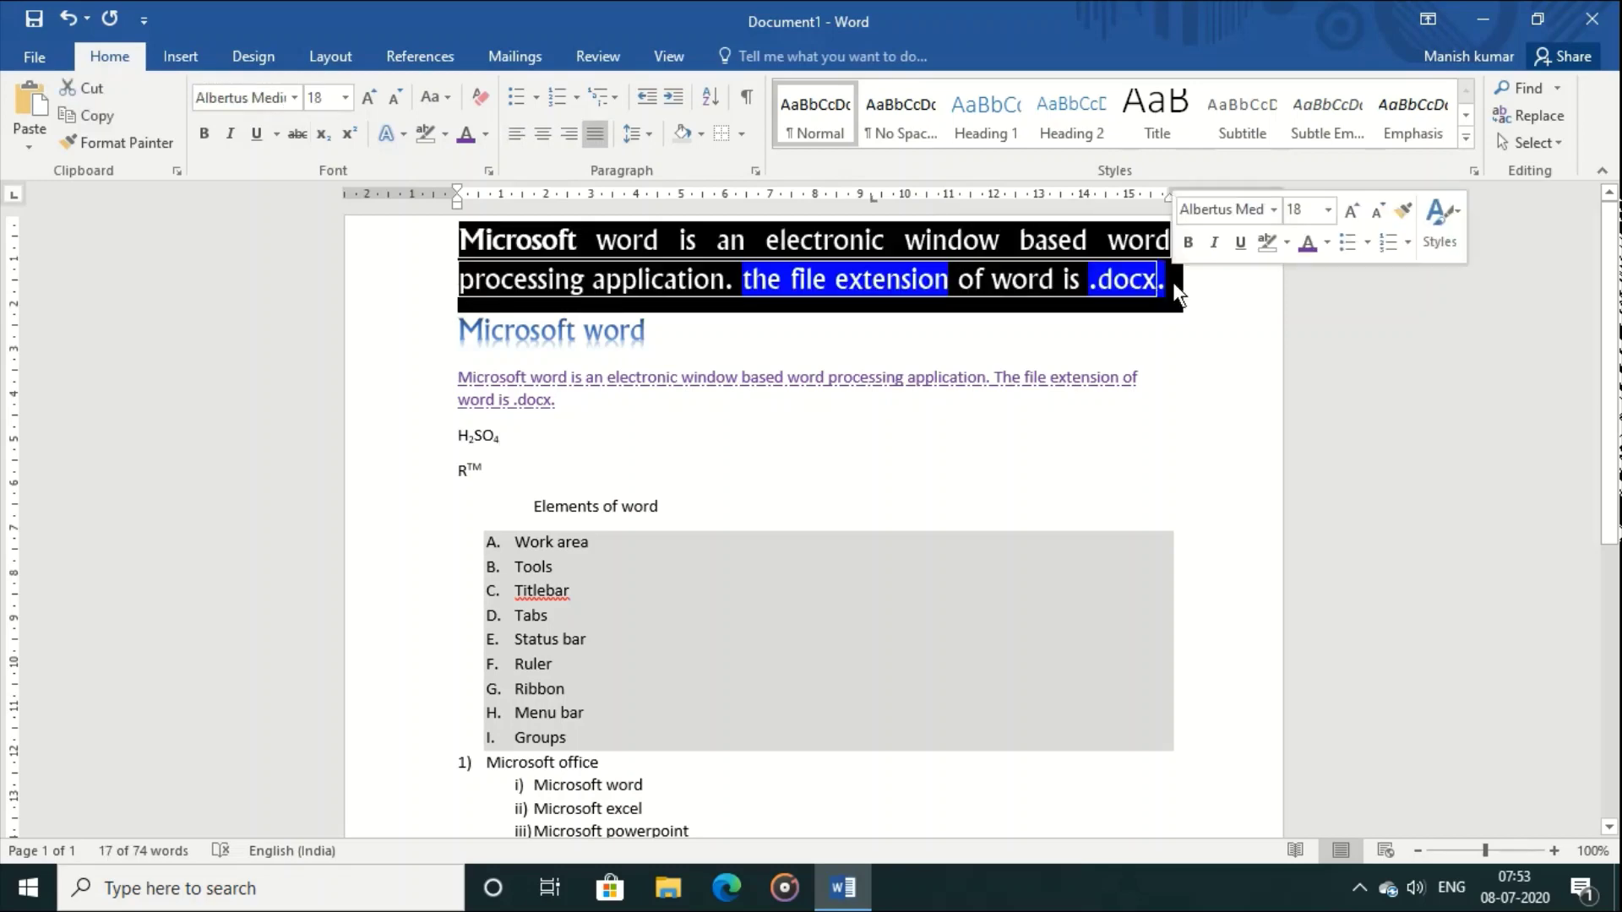
Step: Apply No Border to the selected paragraph, then again to its first line
left_click(744, 133)
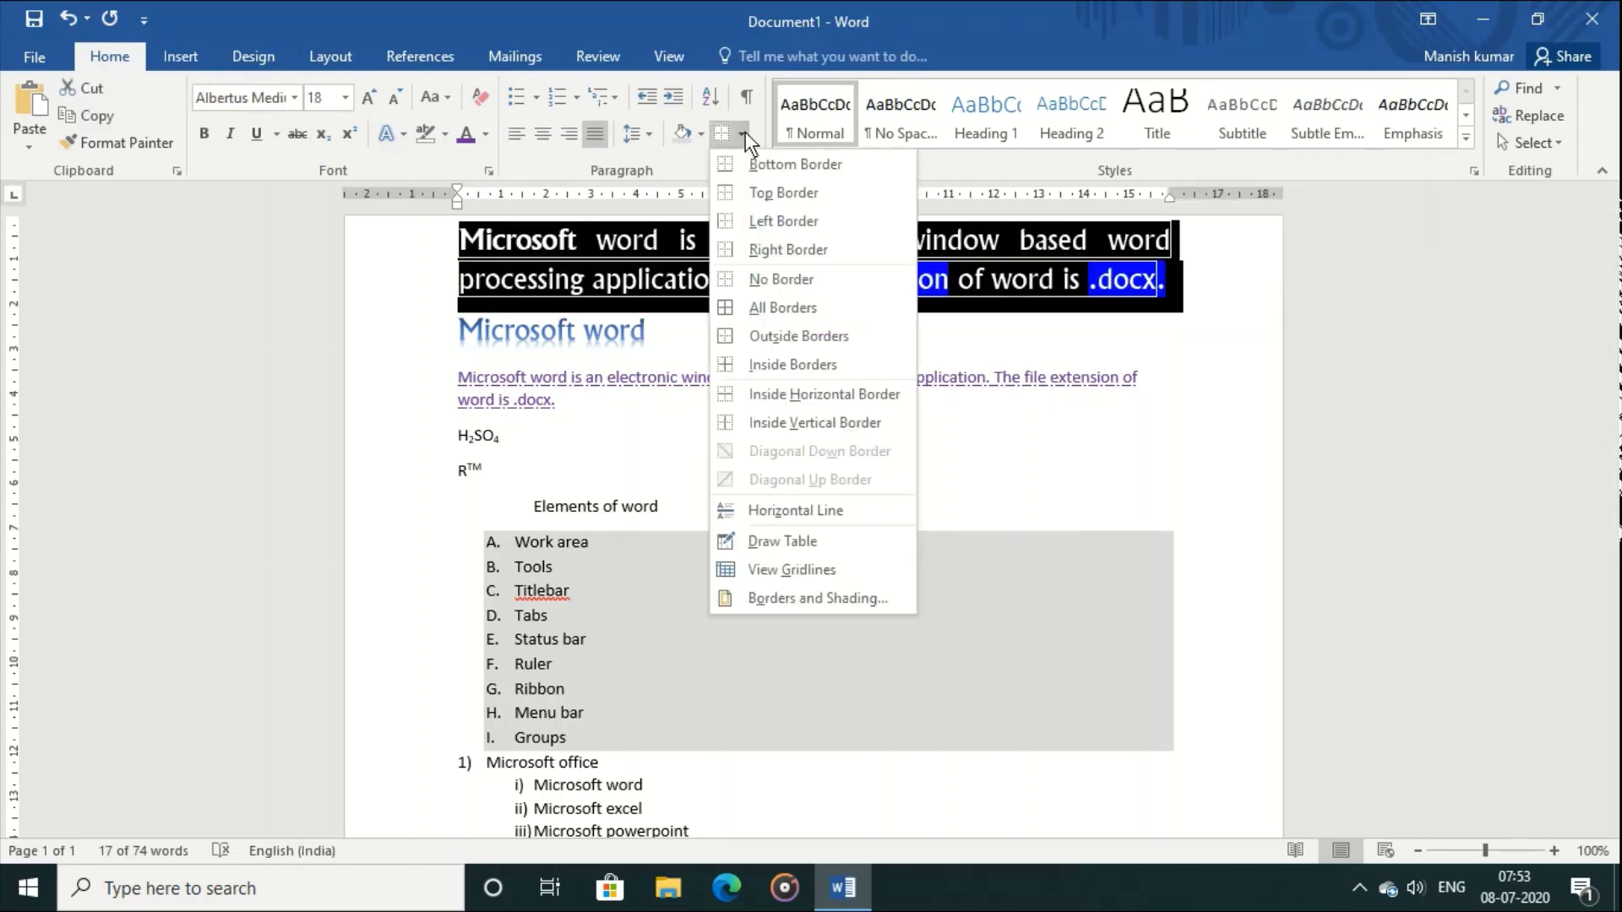
left_click(789, 278)
left_click(789, 277)
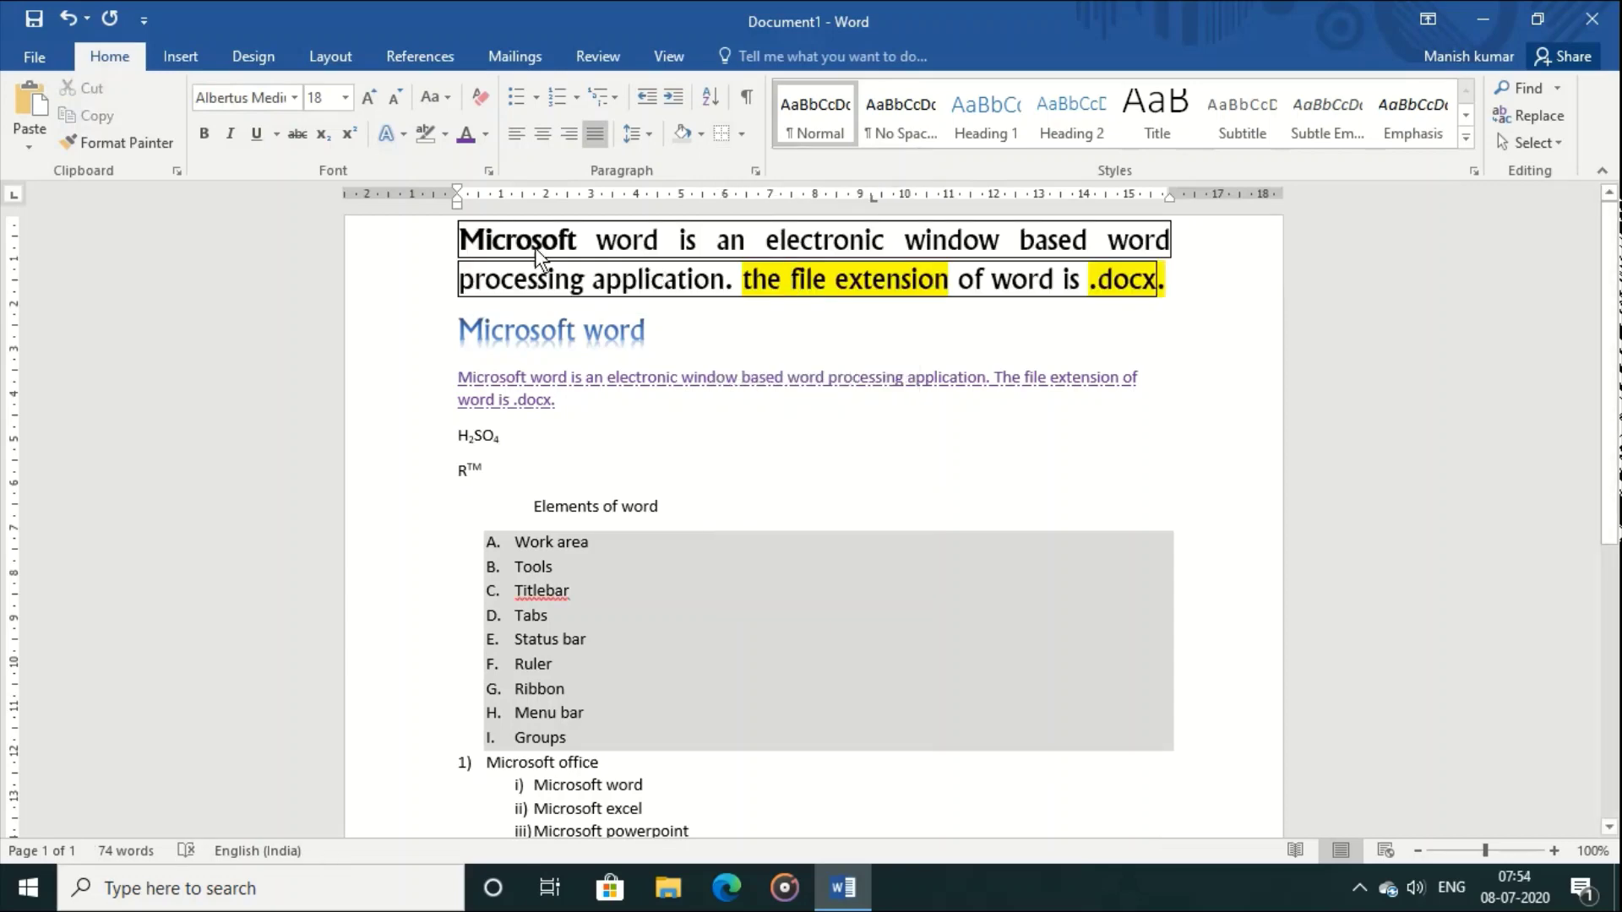
left_click_drag(464, 235, 1170, 225)
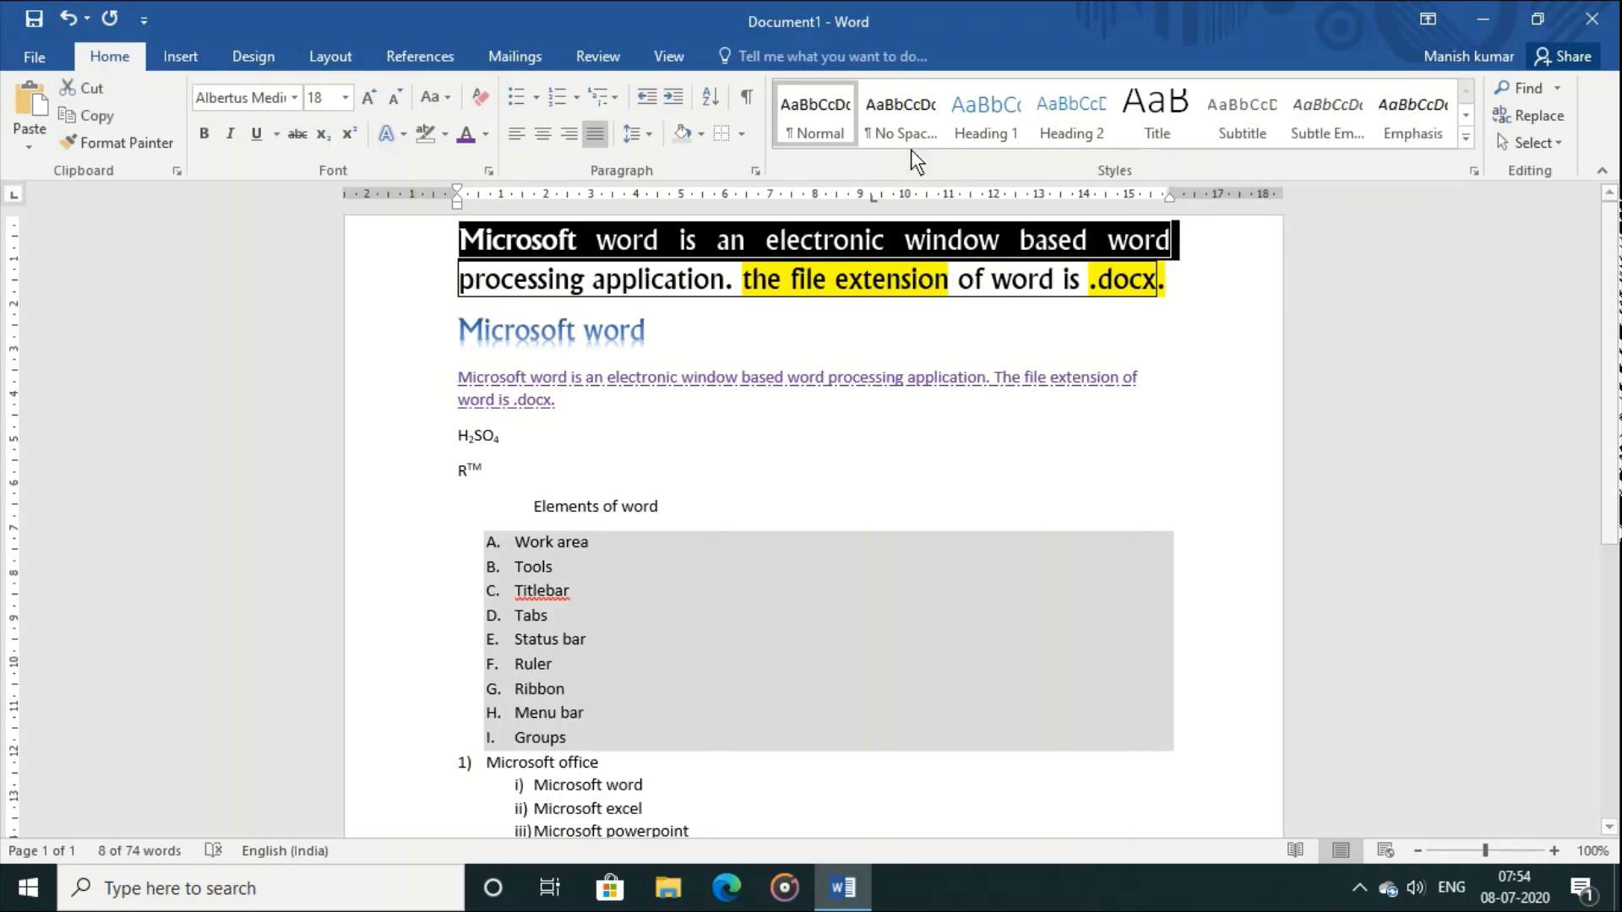
left_click(743, 133)
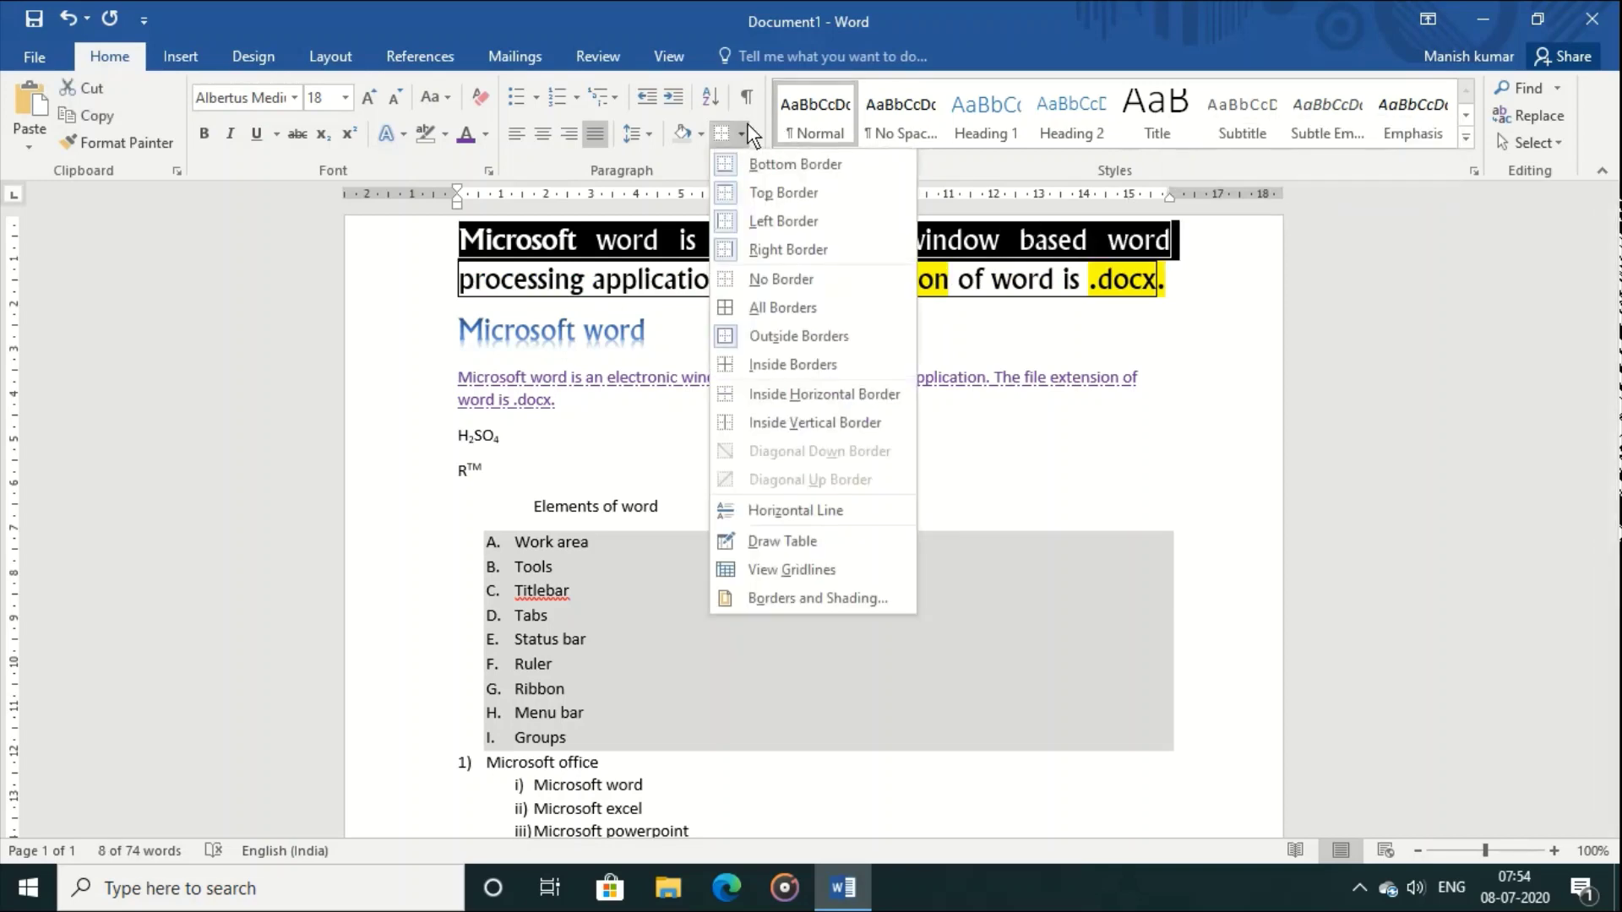
left_click(789, 285)
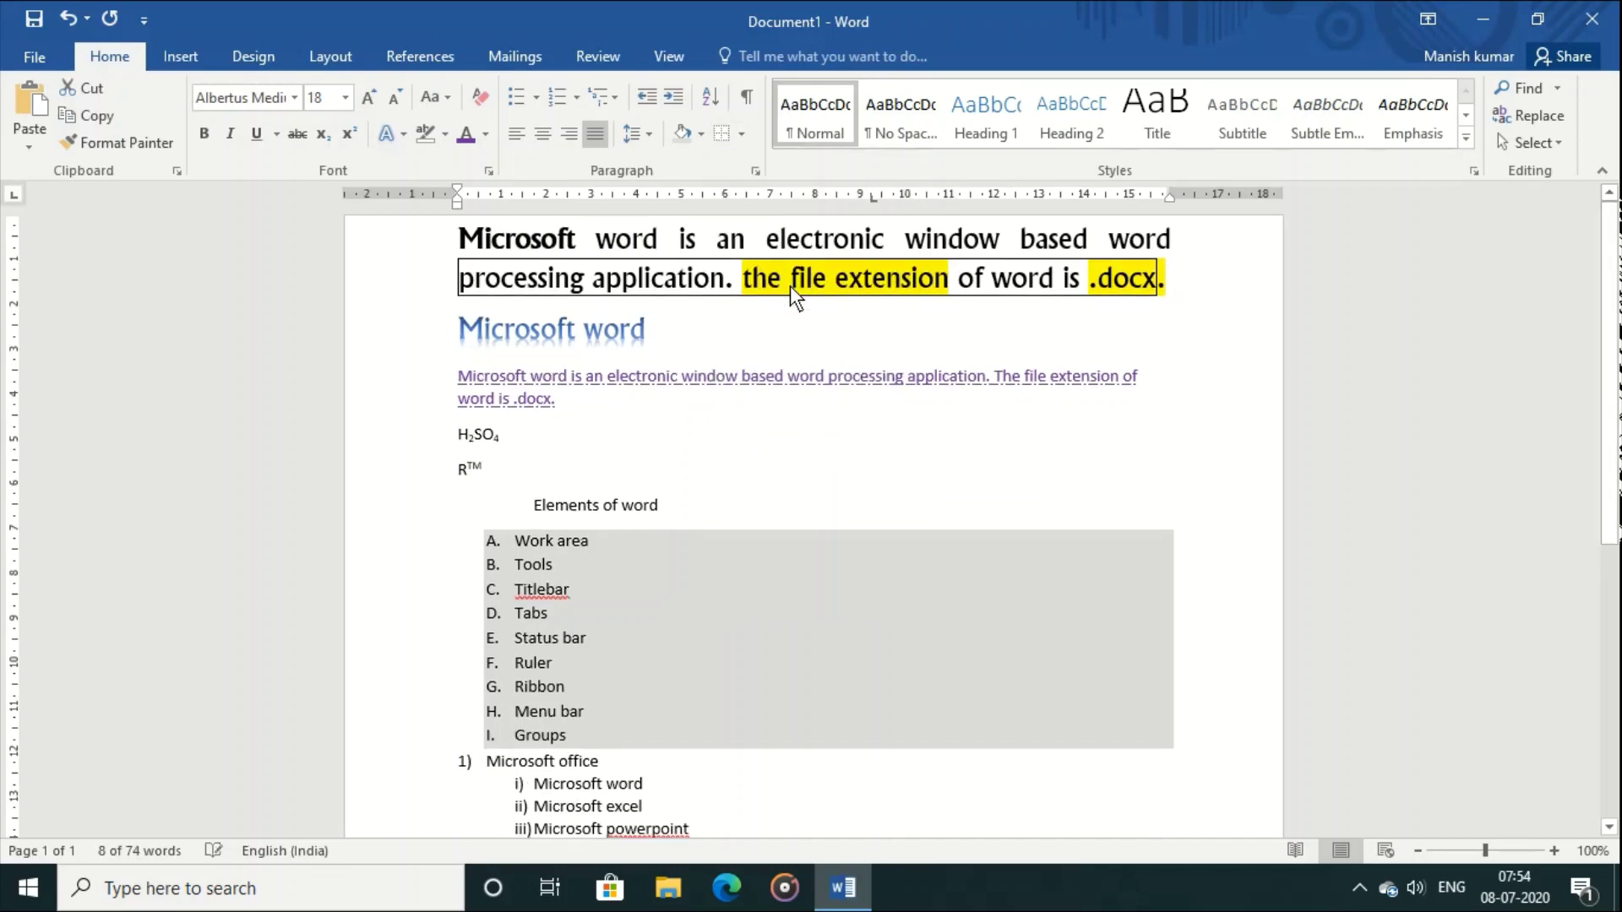
left_click(664, 288)
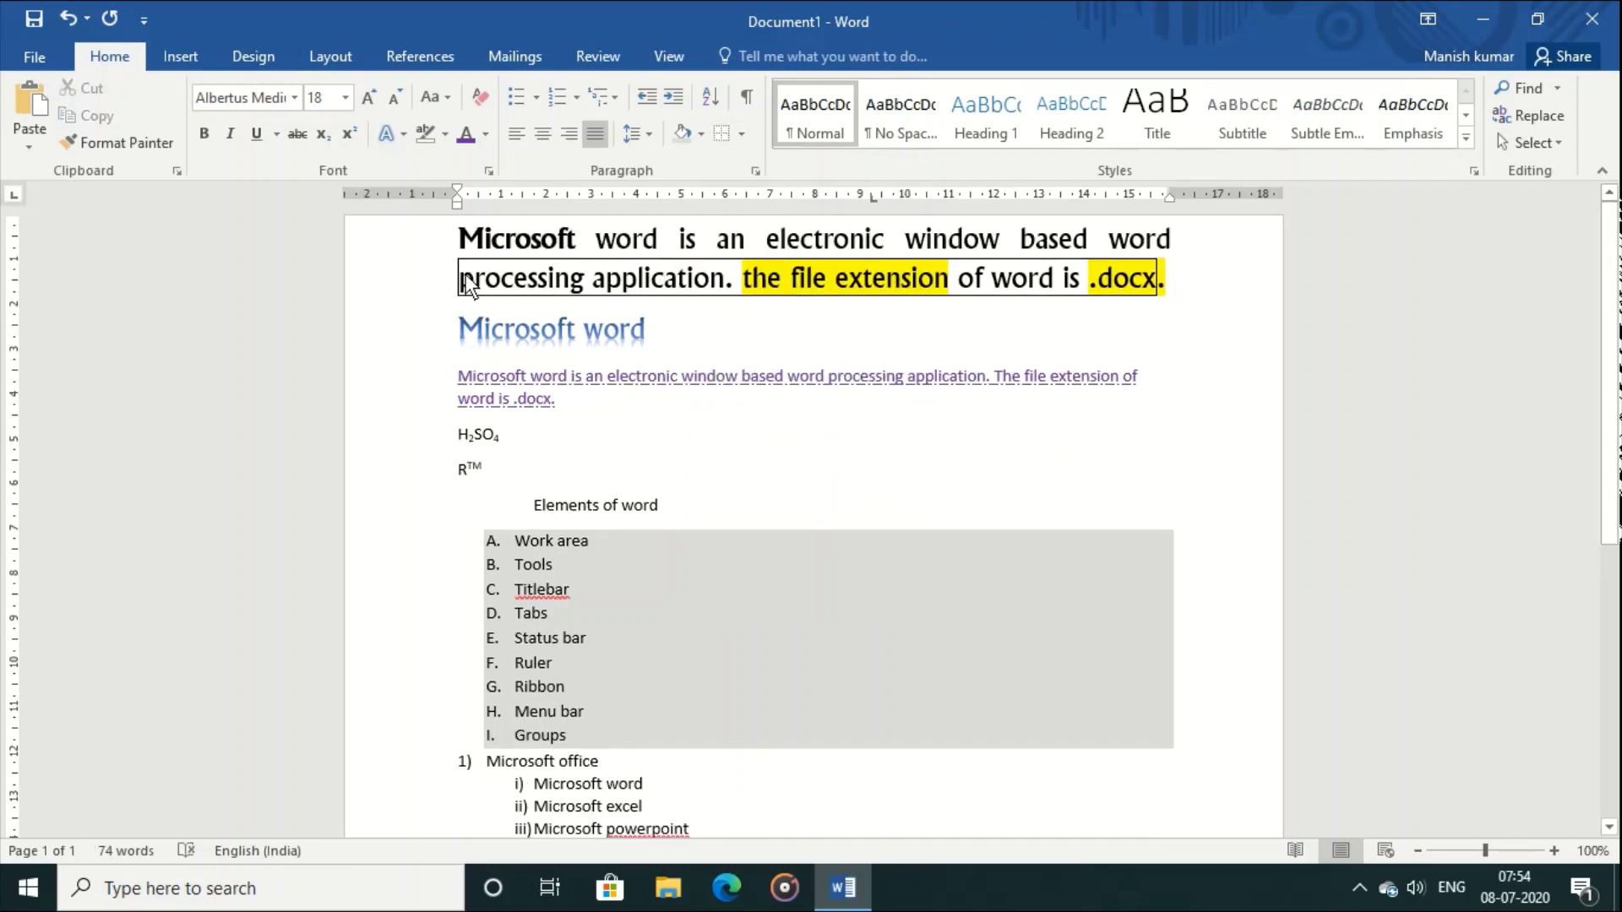
Step: Select the second line including the final full stop and remove its border
left_click_drag(459, 281, 1157, 279)
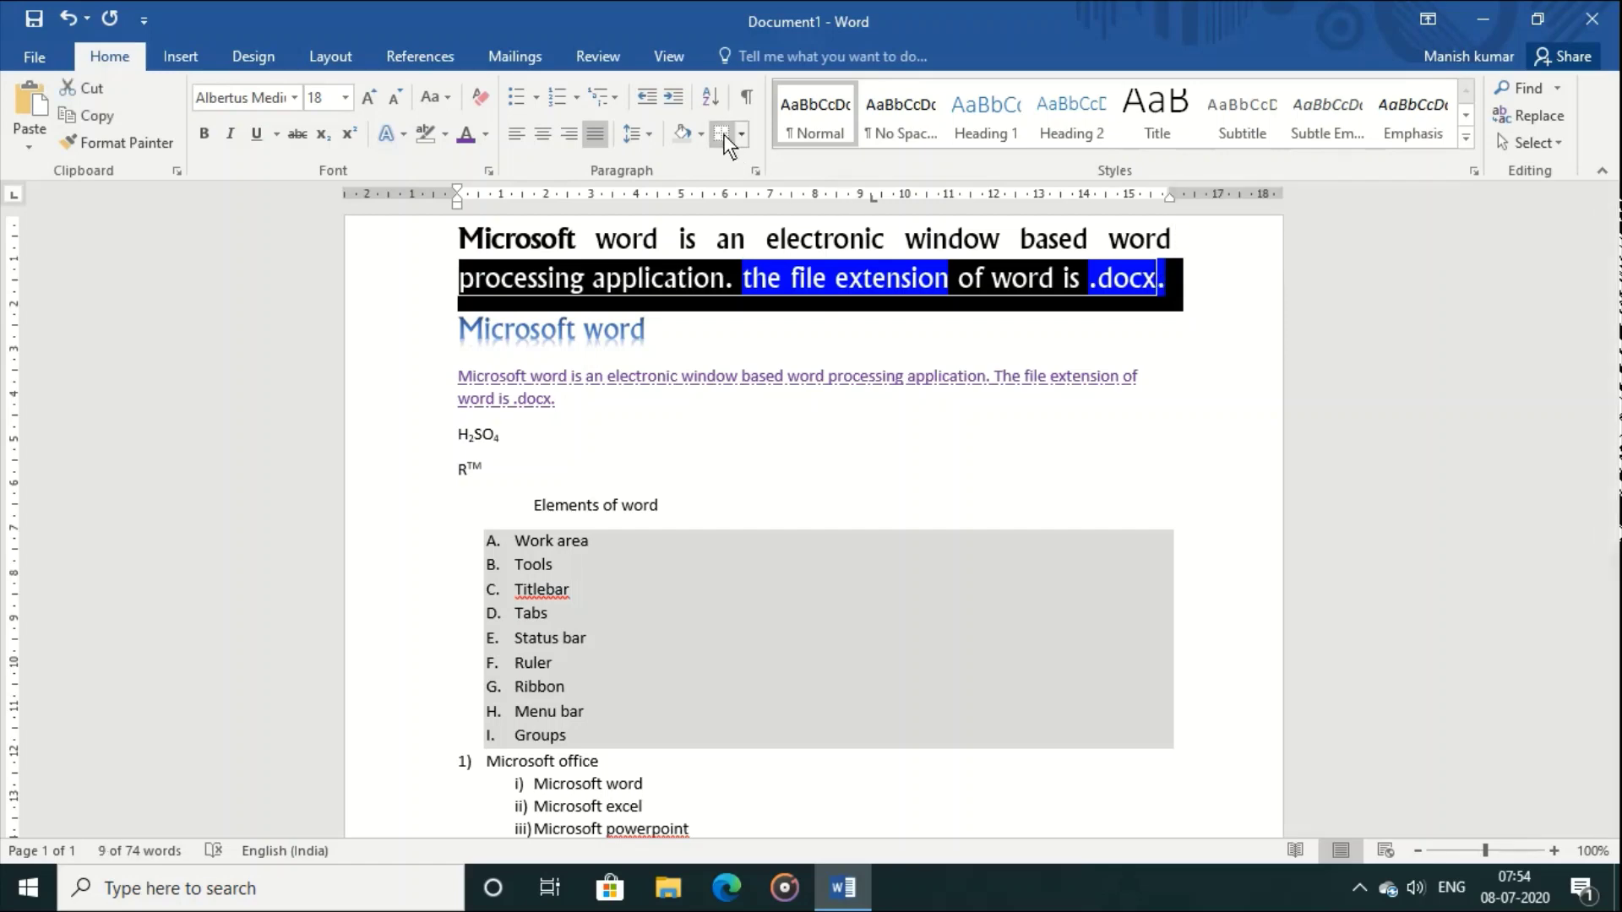
left_click(856, 409)
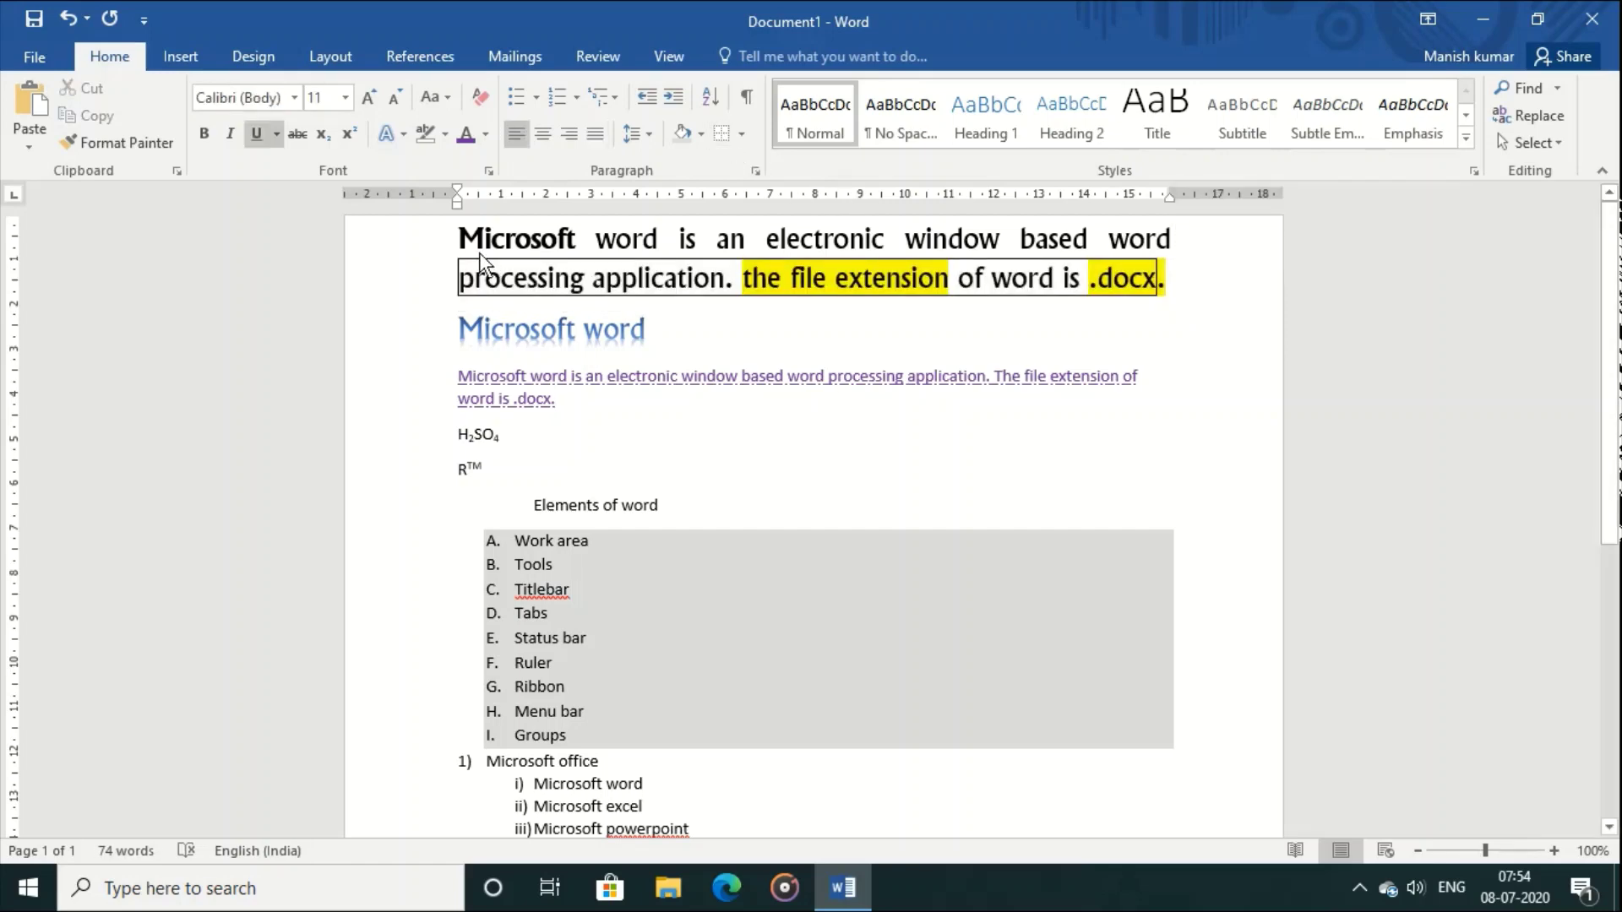
left_click_drag(463, 279, 1146, 280)
key("shift+Right")
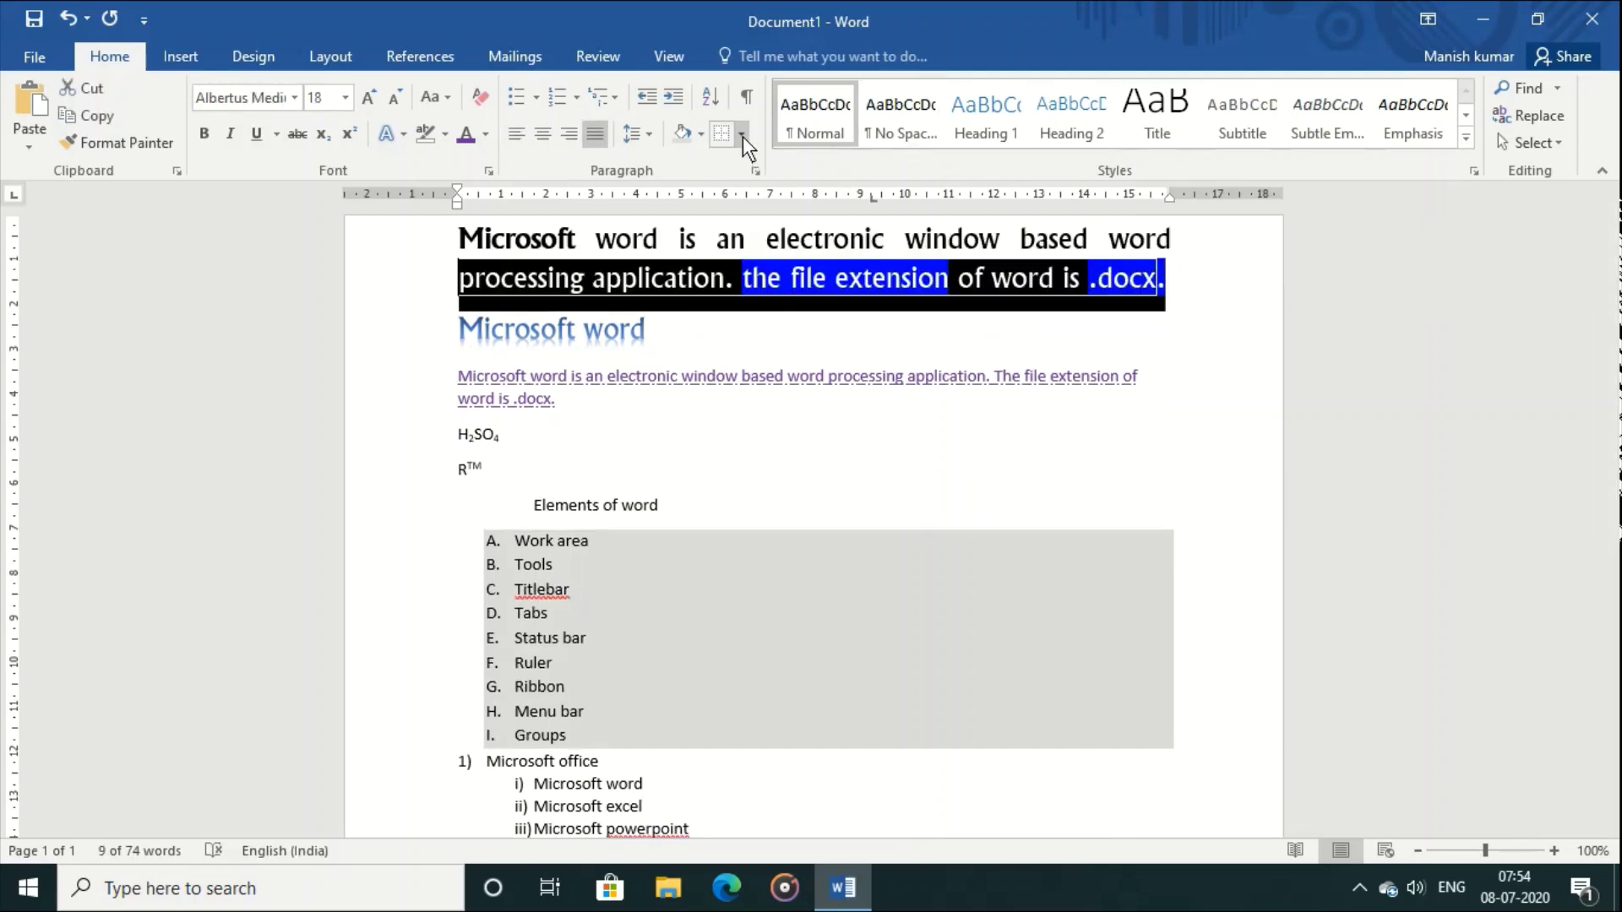
left_click(742, 135)
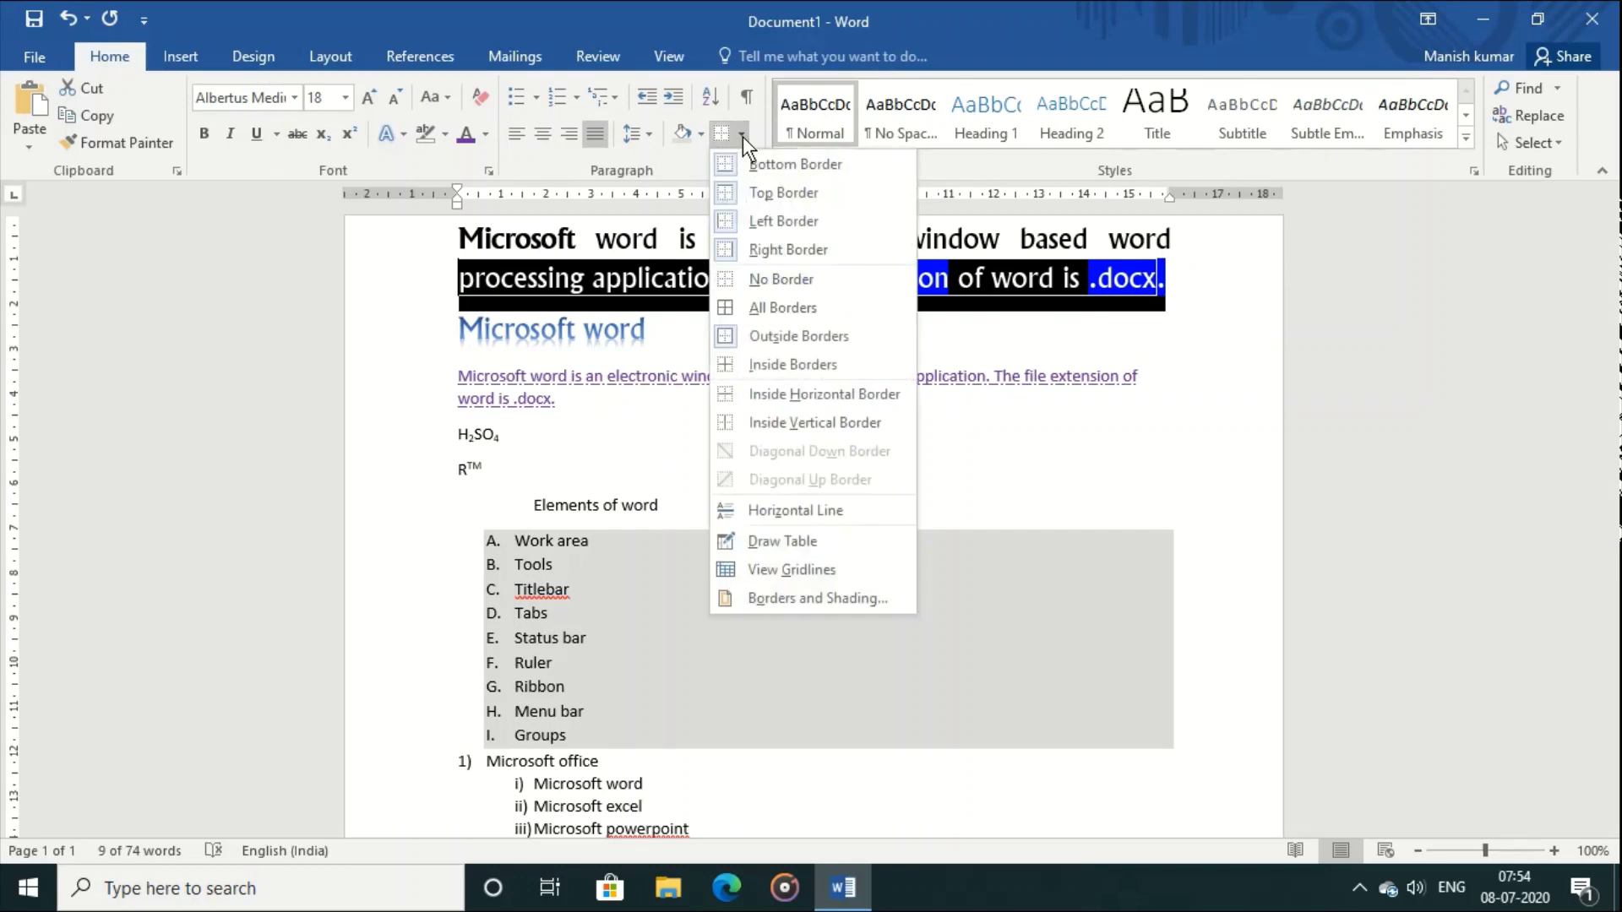
left_click(758, 279)
Step: Deselect the text and turn on formatting marks (Show/Hide ¶) throughout the document
left_click(826, 390)
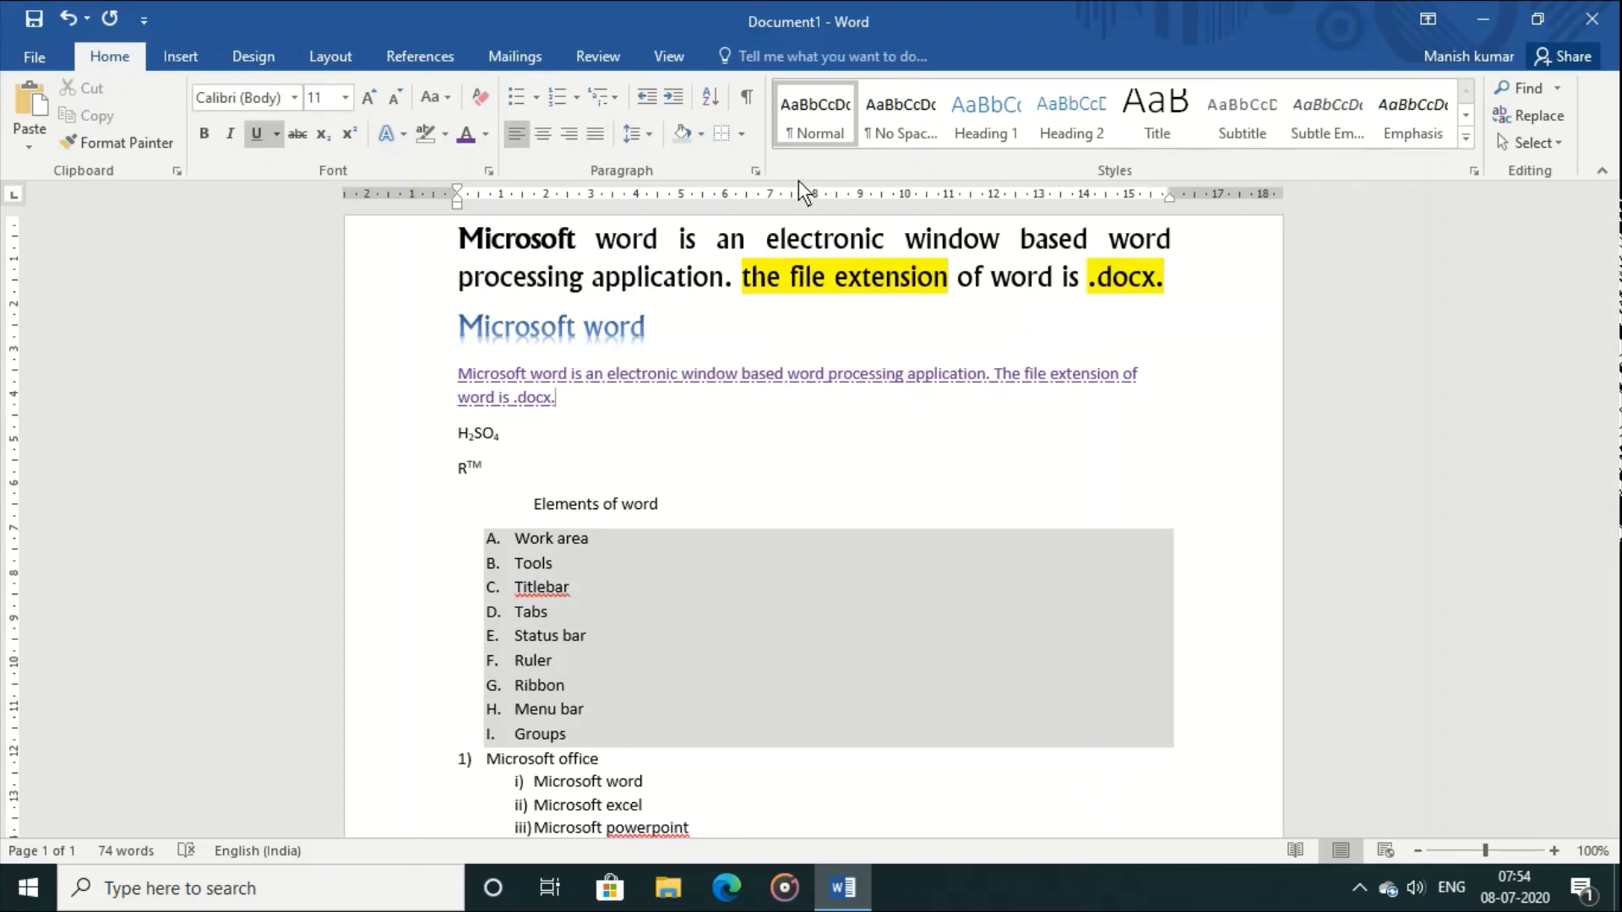
left_click(752, 104)
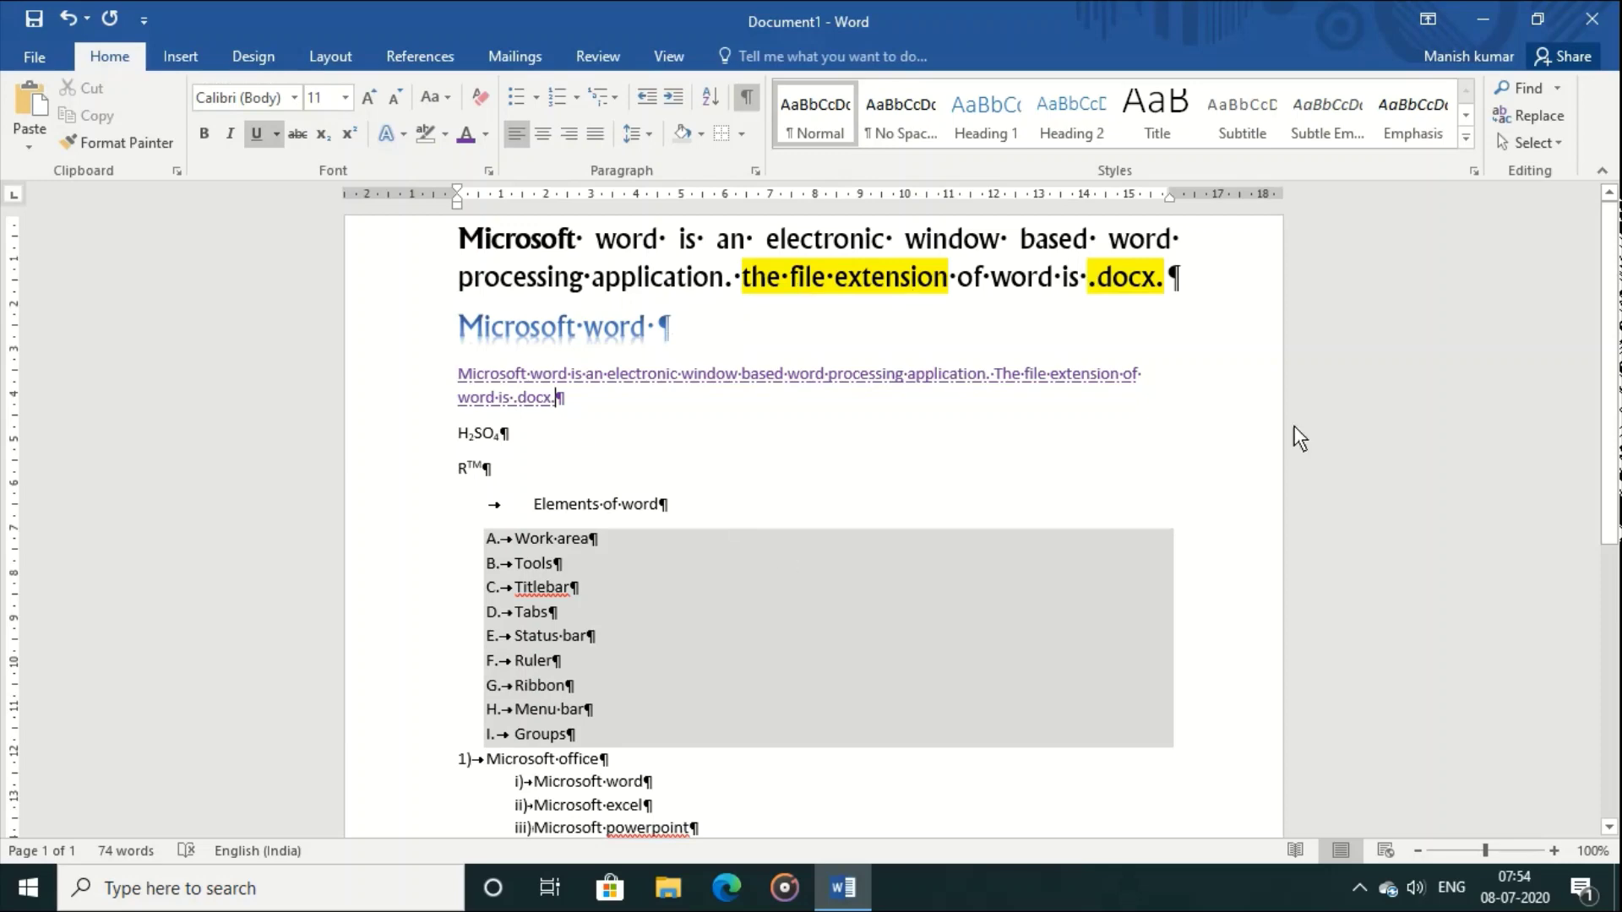
left_click(744, 99)
left_click(743, 99)
Step: Delete the extra space after "of" and hide the formatting marks again
left_click(990, 276)
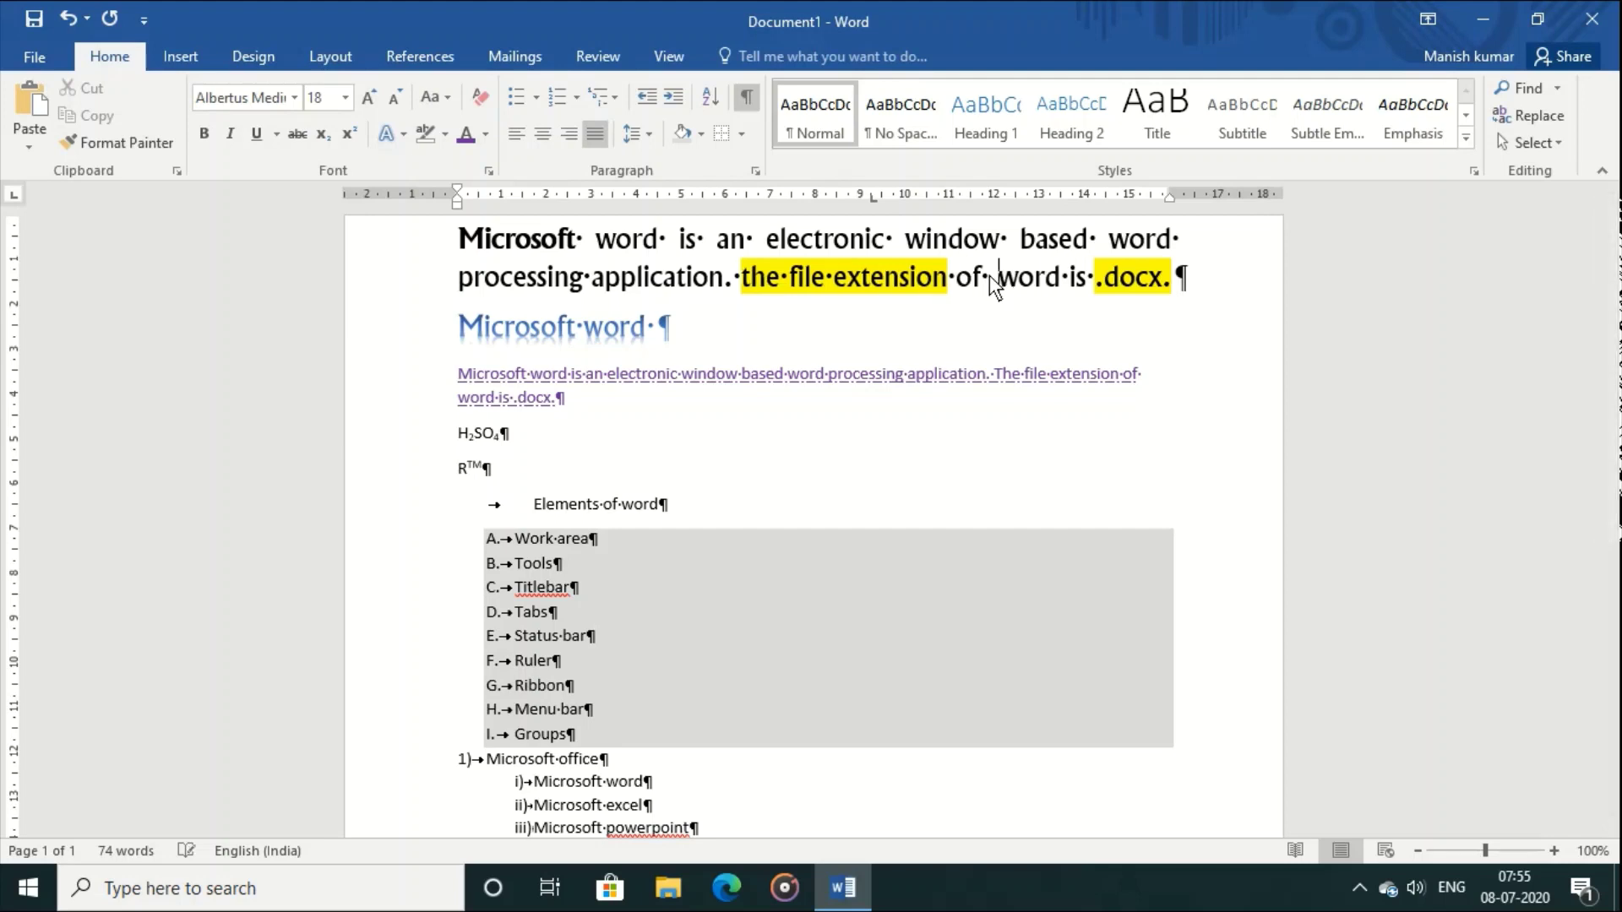
key("BackSpace")
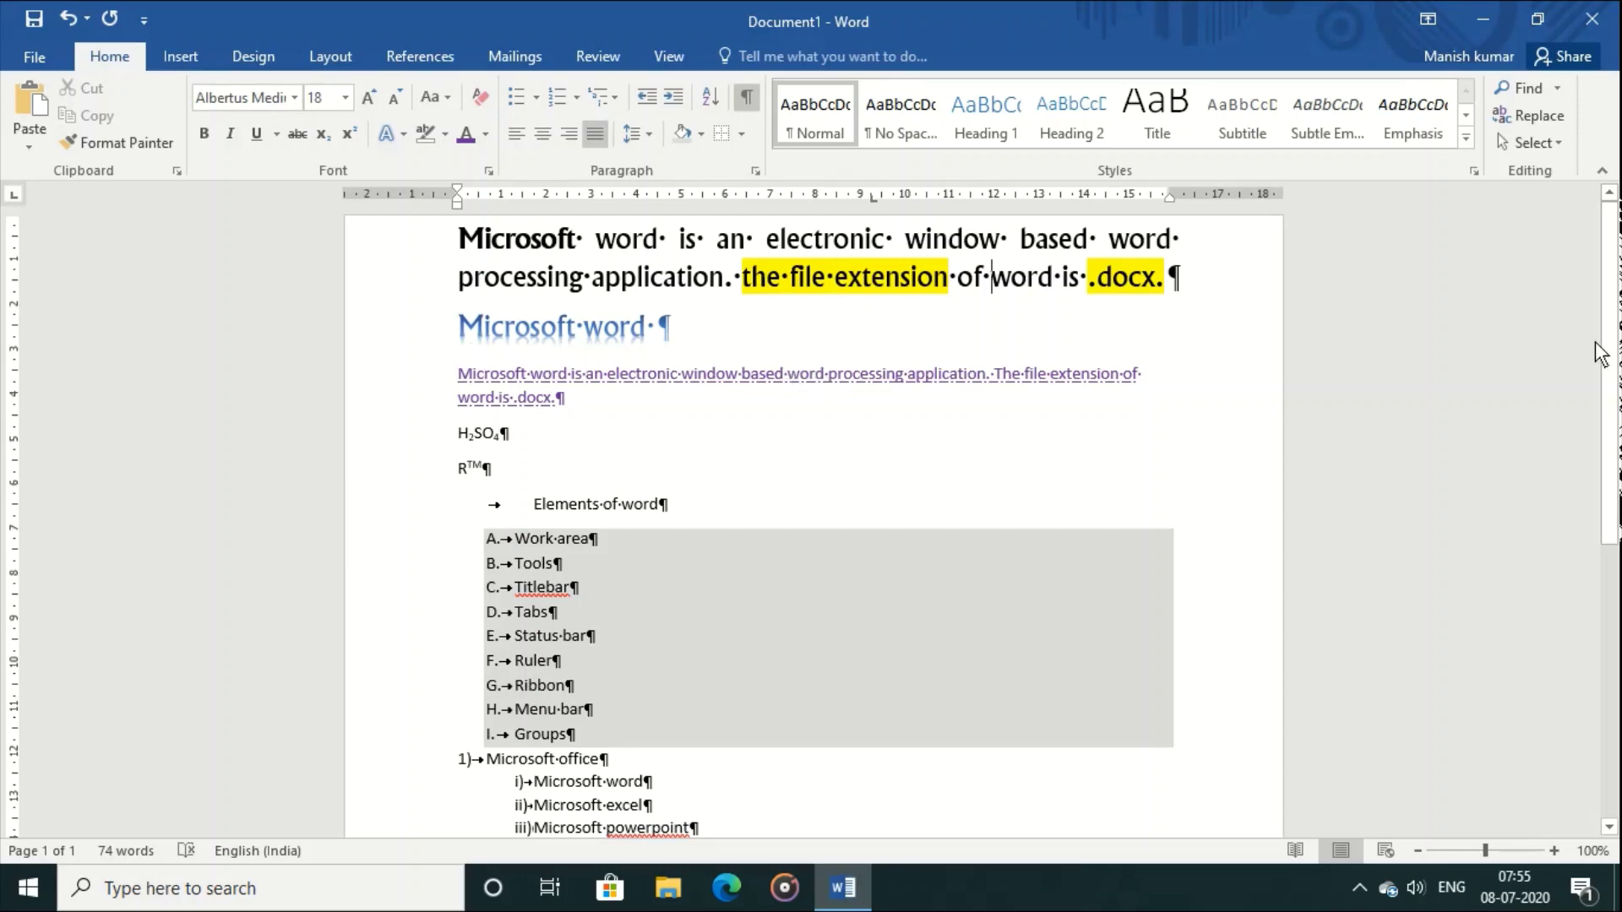
left_click(747, 97)
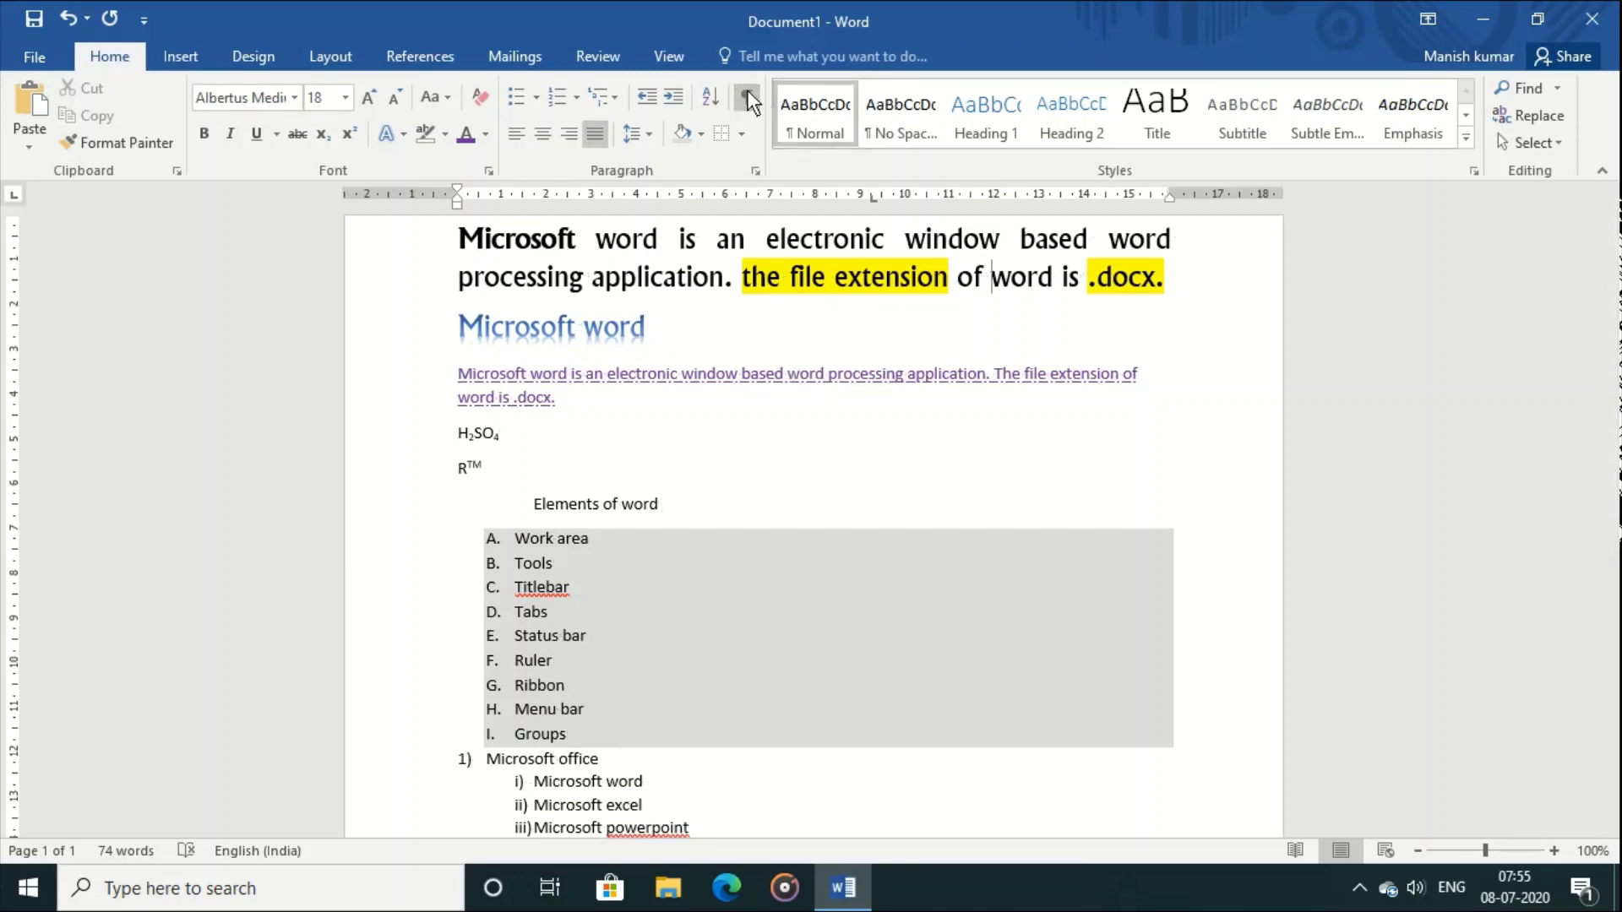
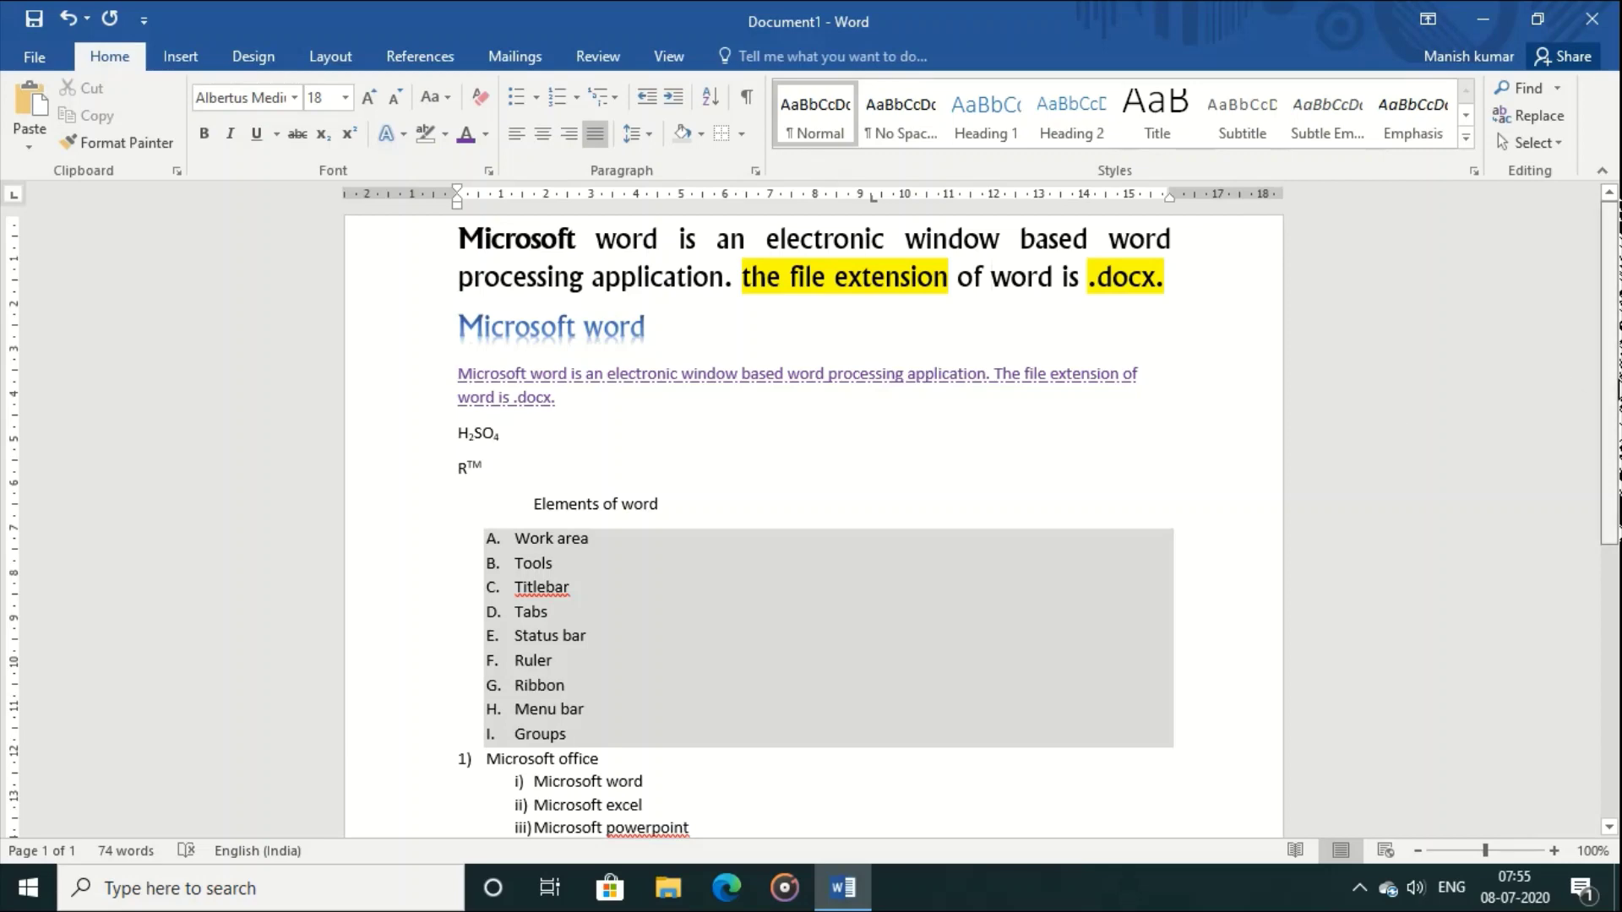
Step: Select the 'Microsoft word' heading, try Heading 1 and Title, then apply Book Title
left_click_drag(454, 329, 671, 355)
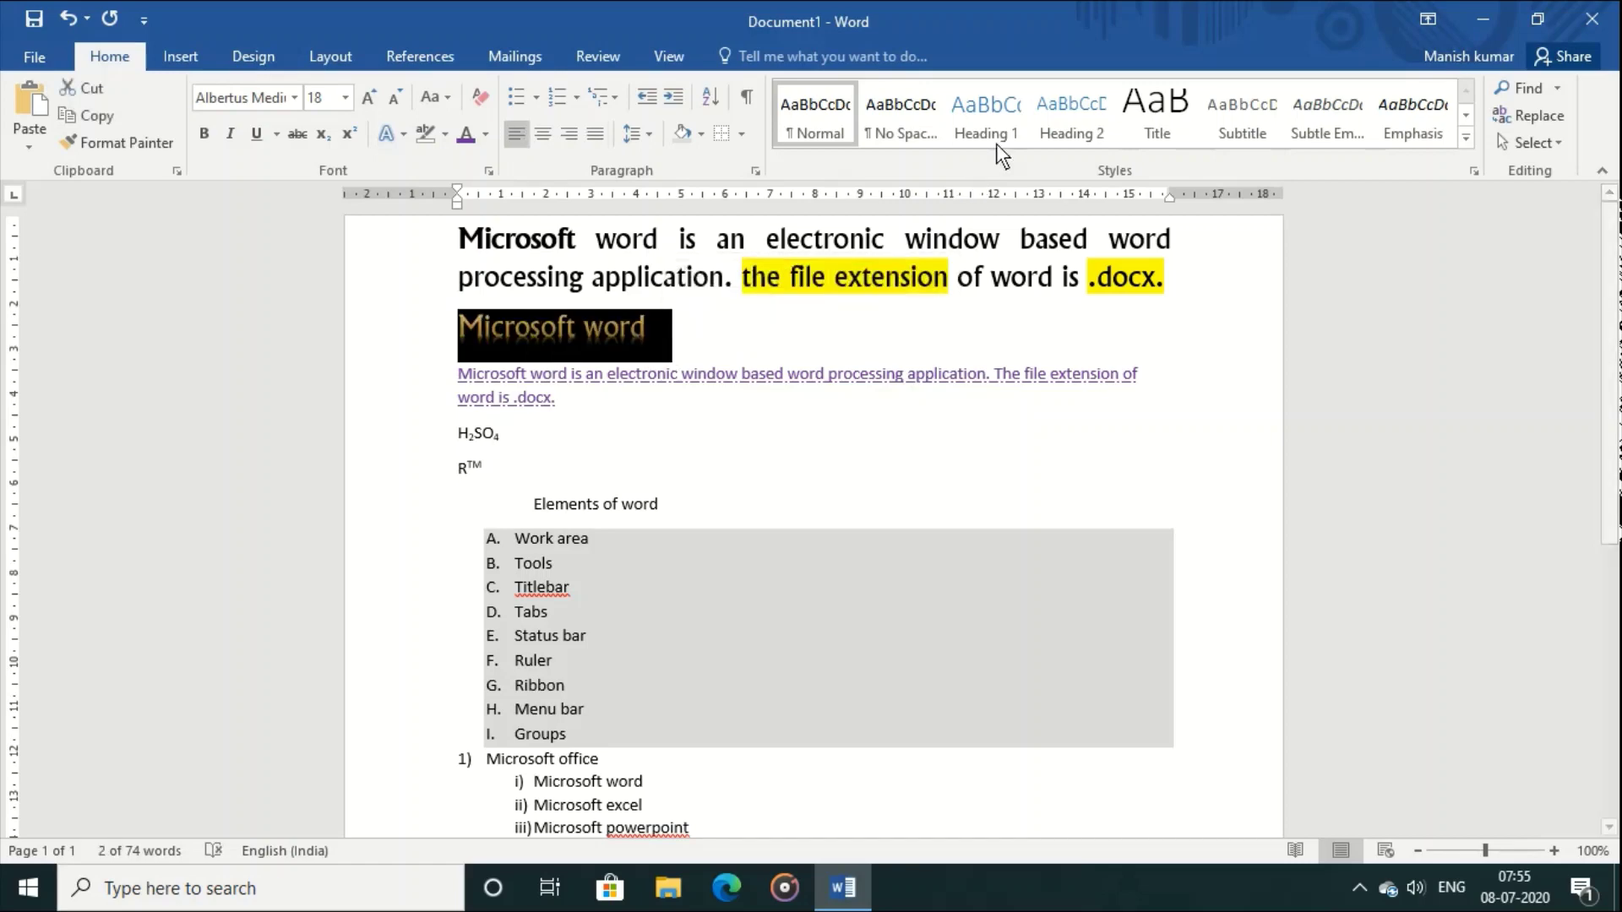
left_click(990, 113)
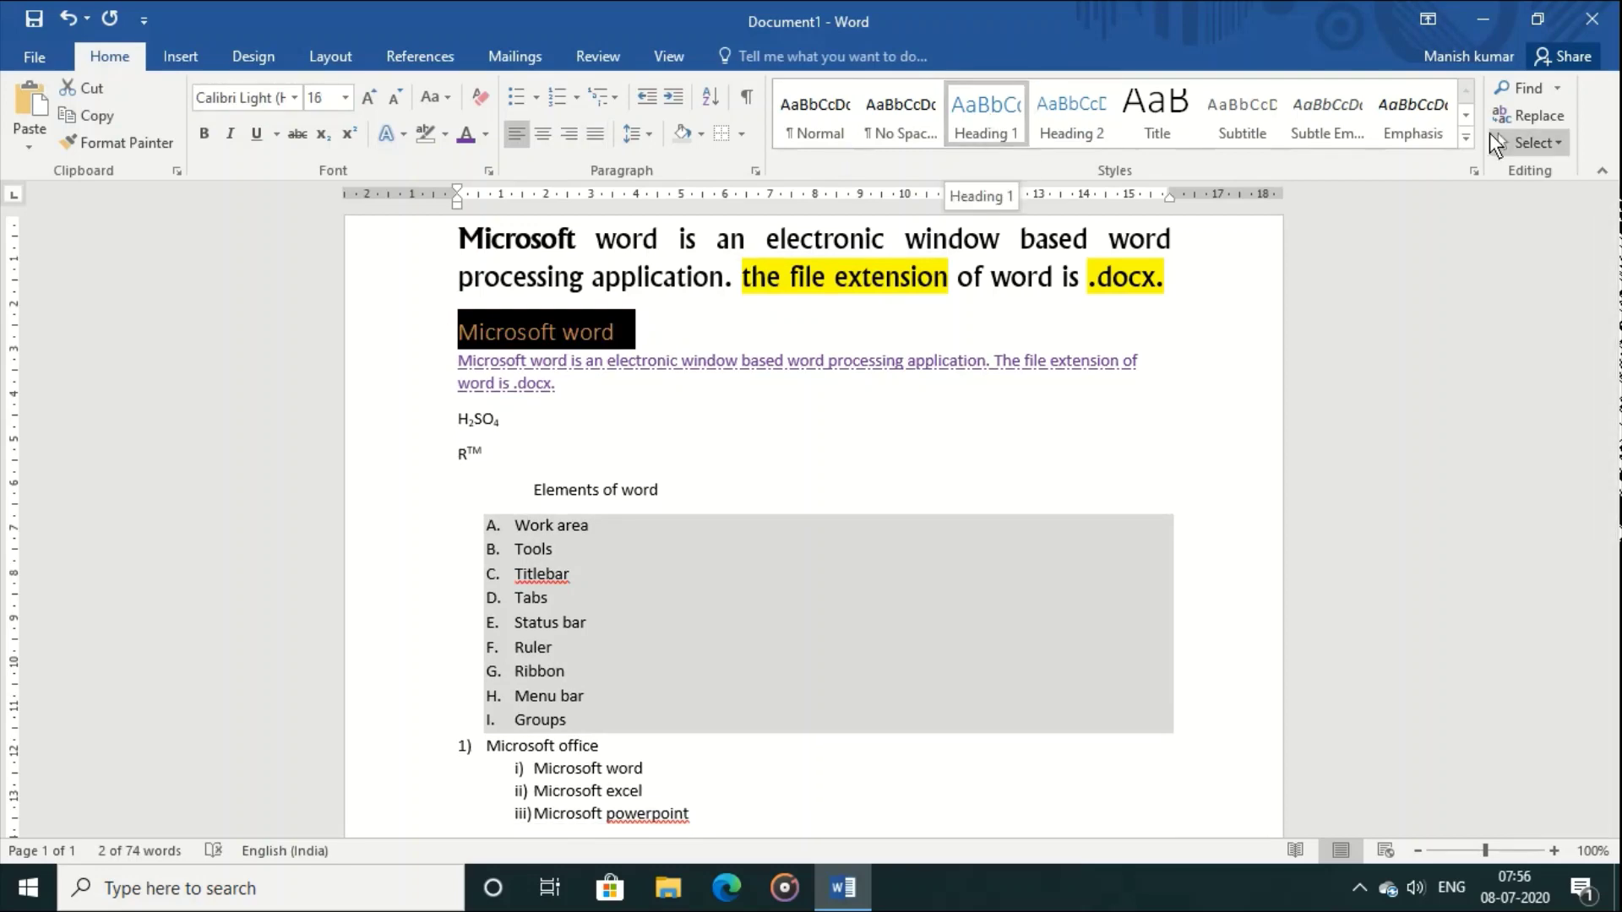
left_click(1149, 104)
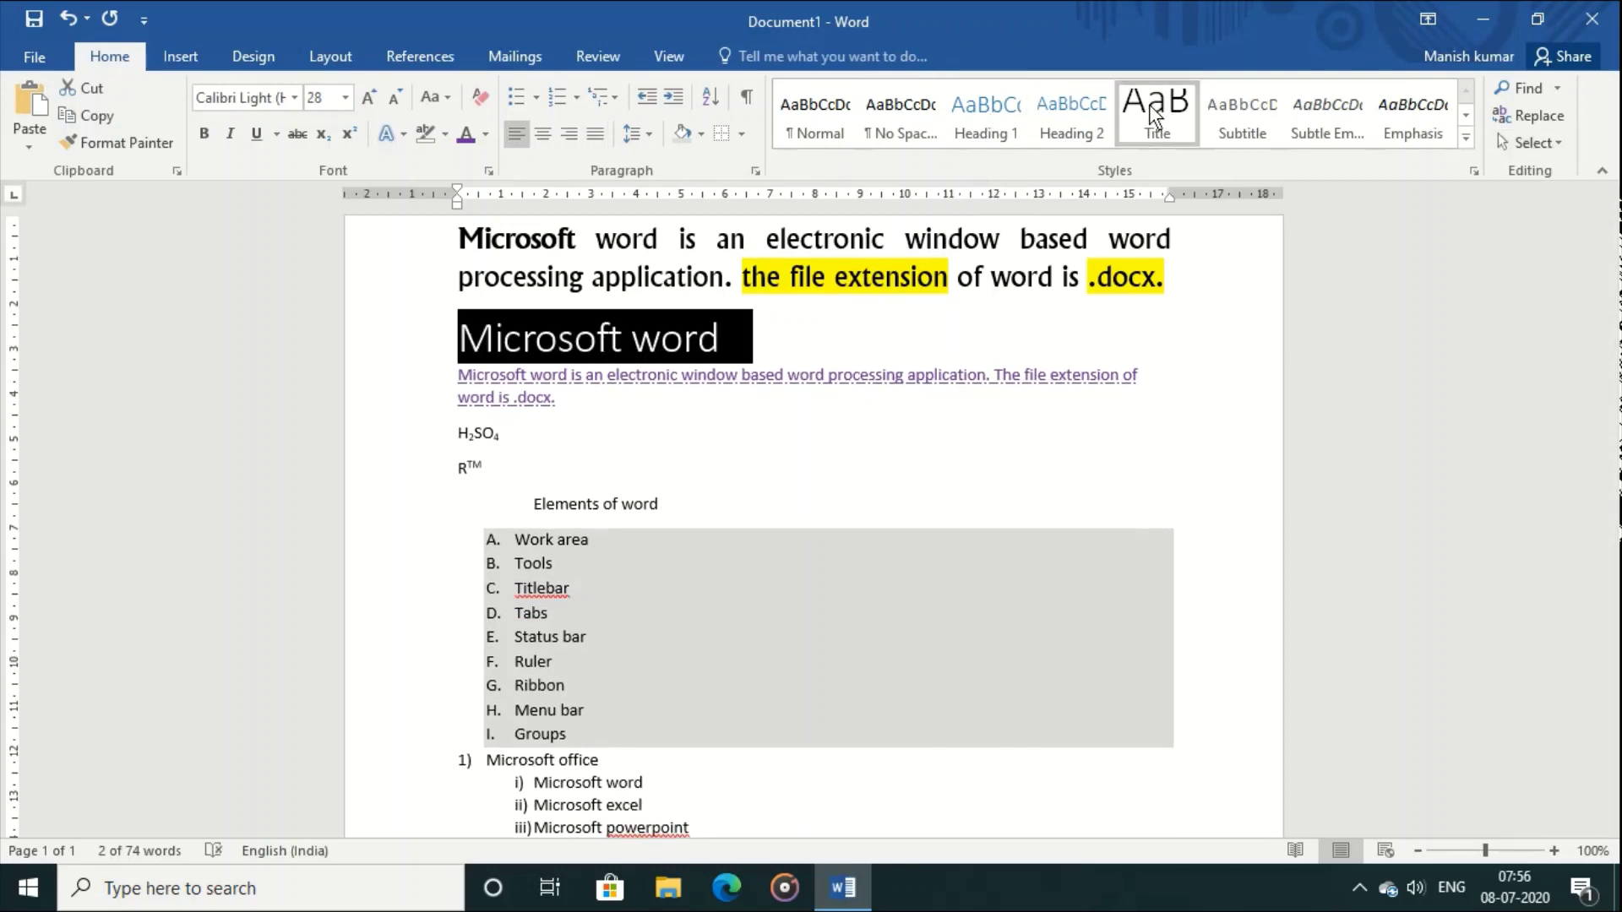
left_click(1467, 140)
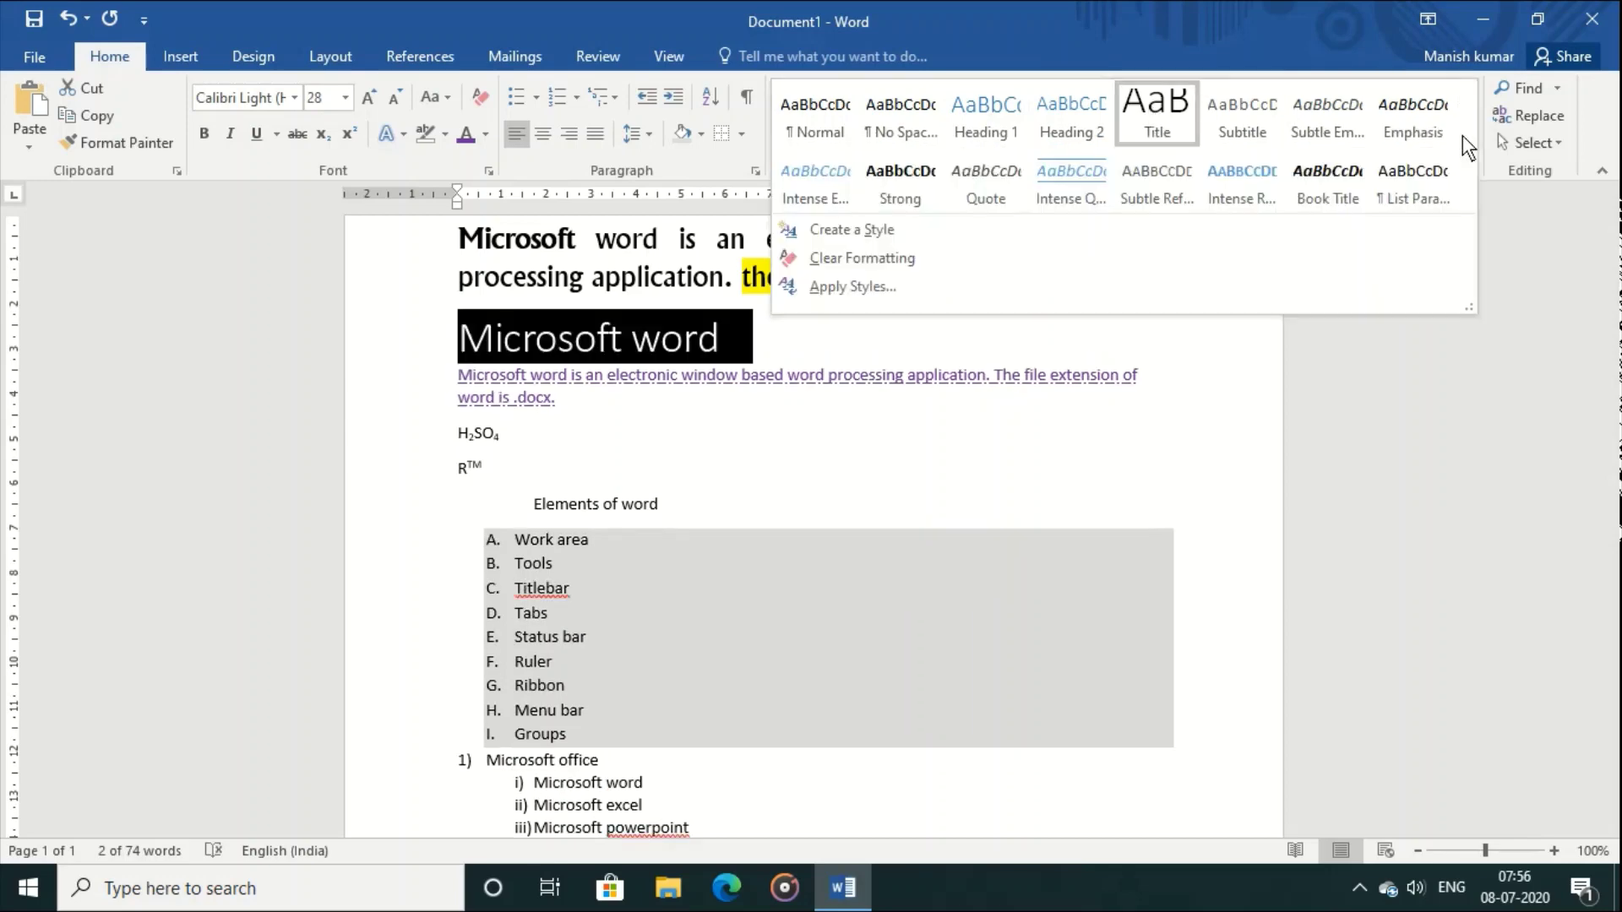
left_click(1307, 191)
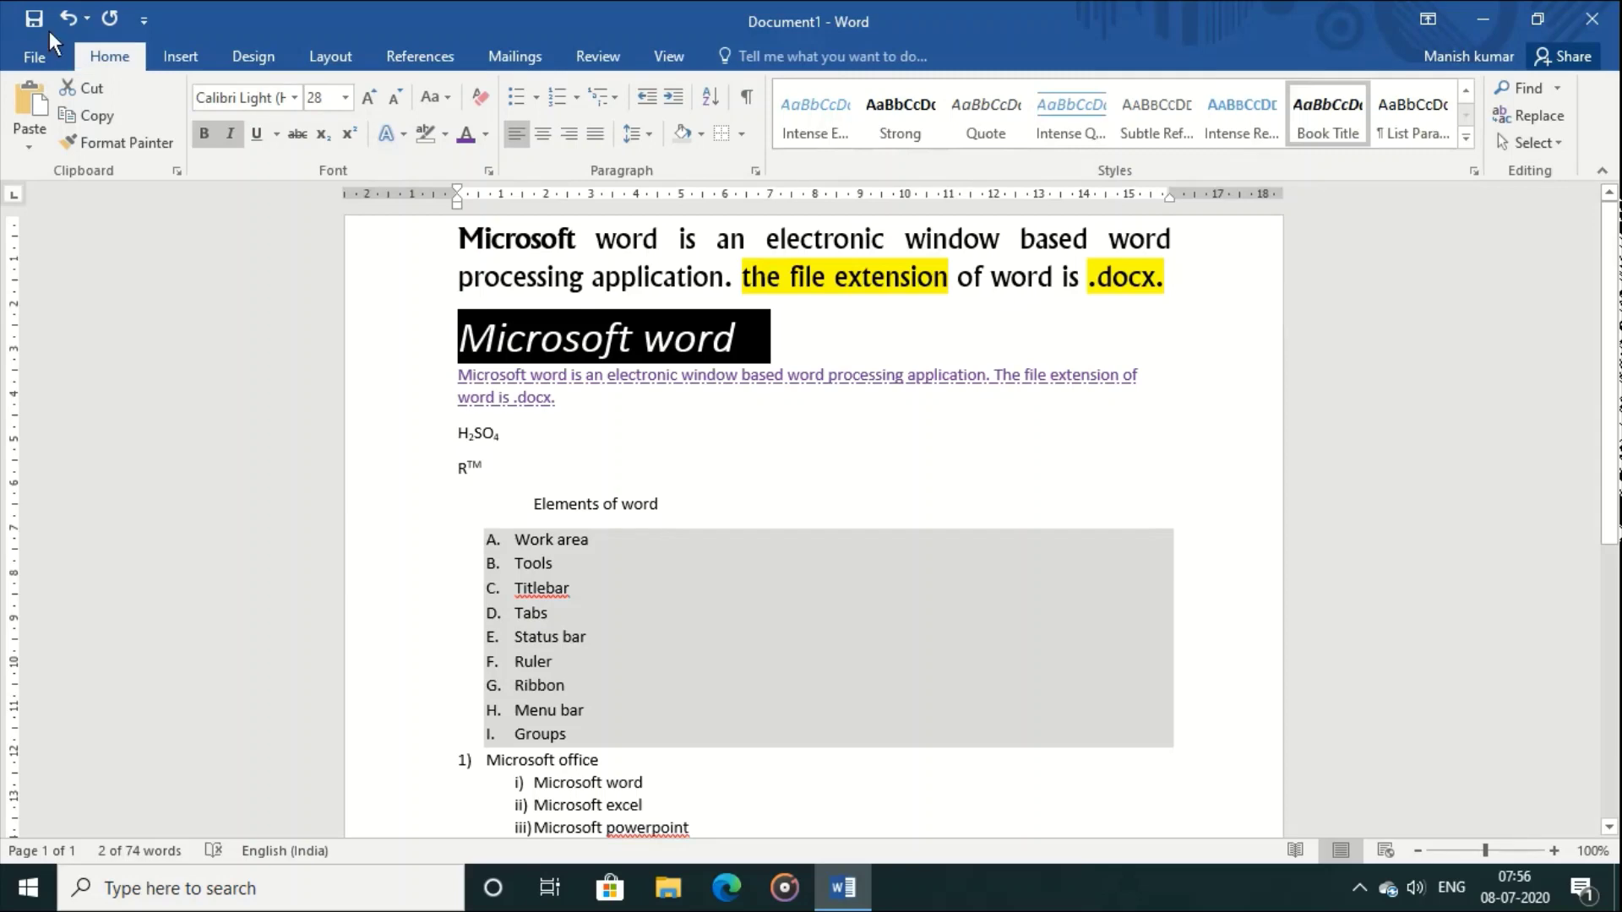
Step: Dismiss the screen recorder's window from the notification area
left_click(1359, 886)
left_click(1350, 839)
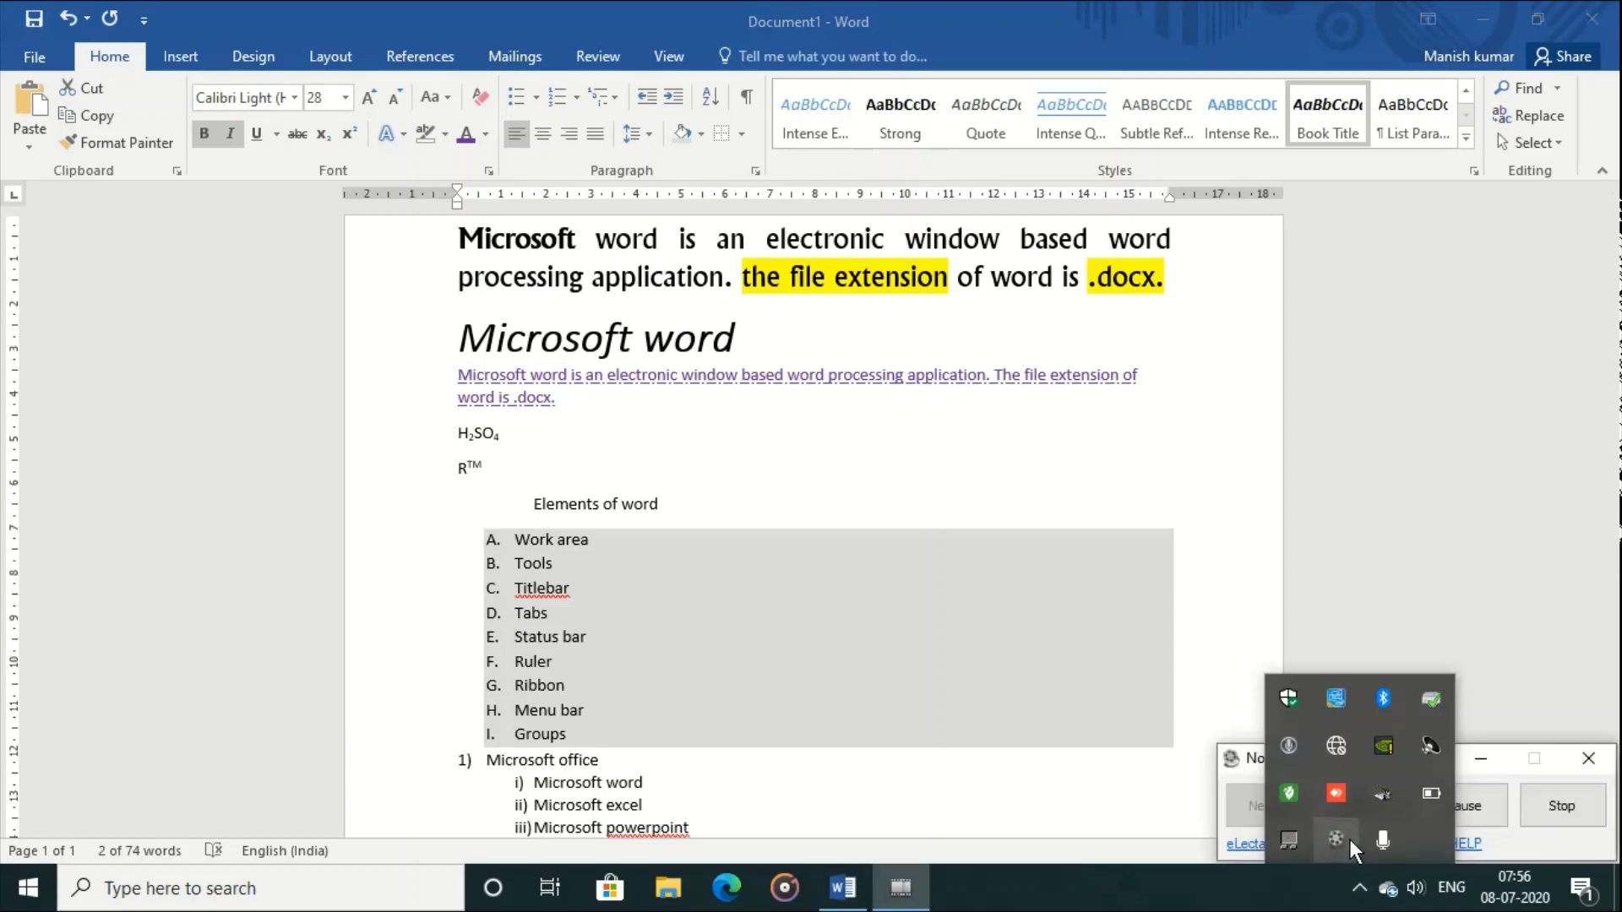
left_click(1488, 813)
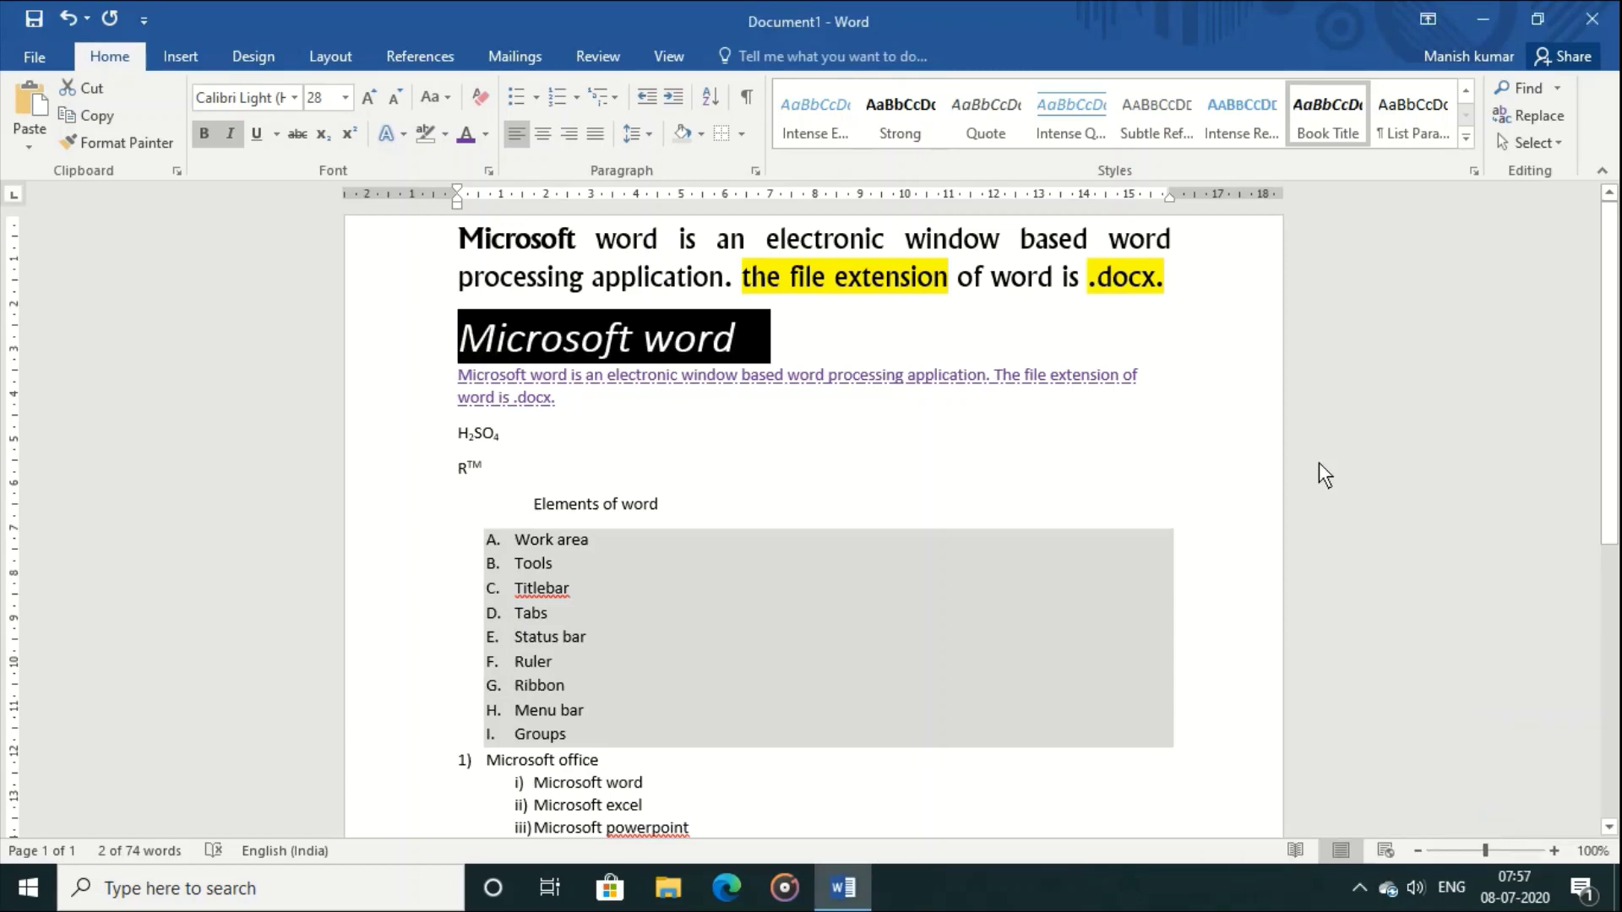
left_click(1465, 138)
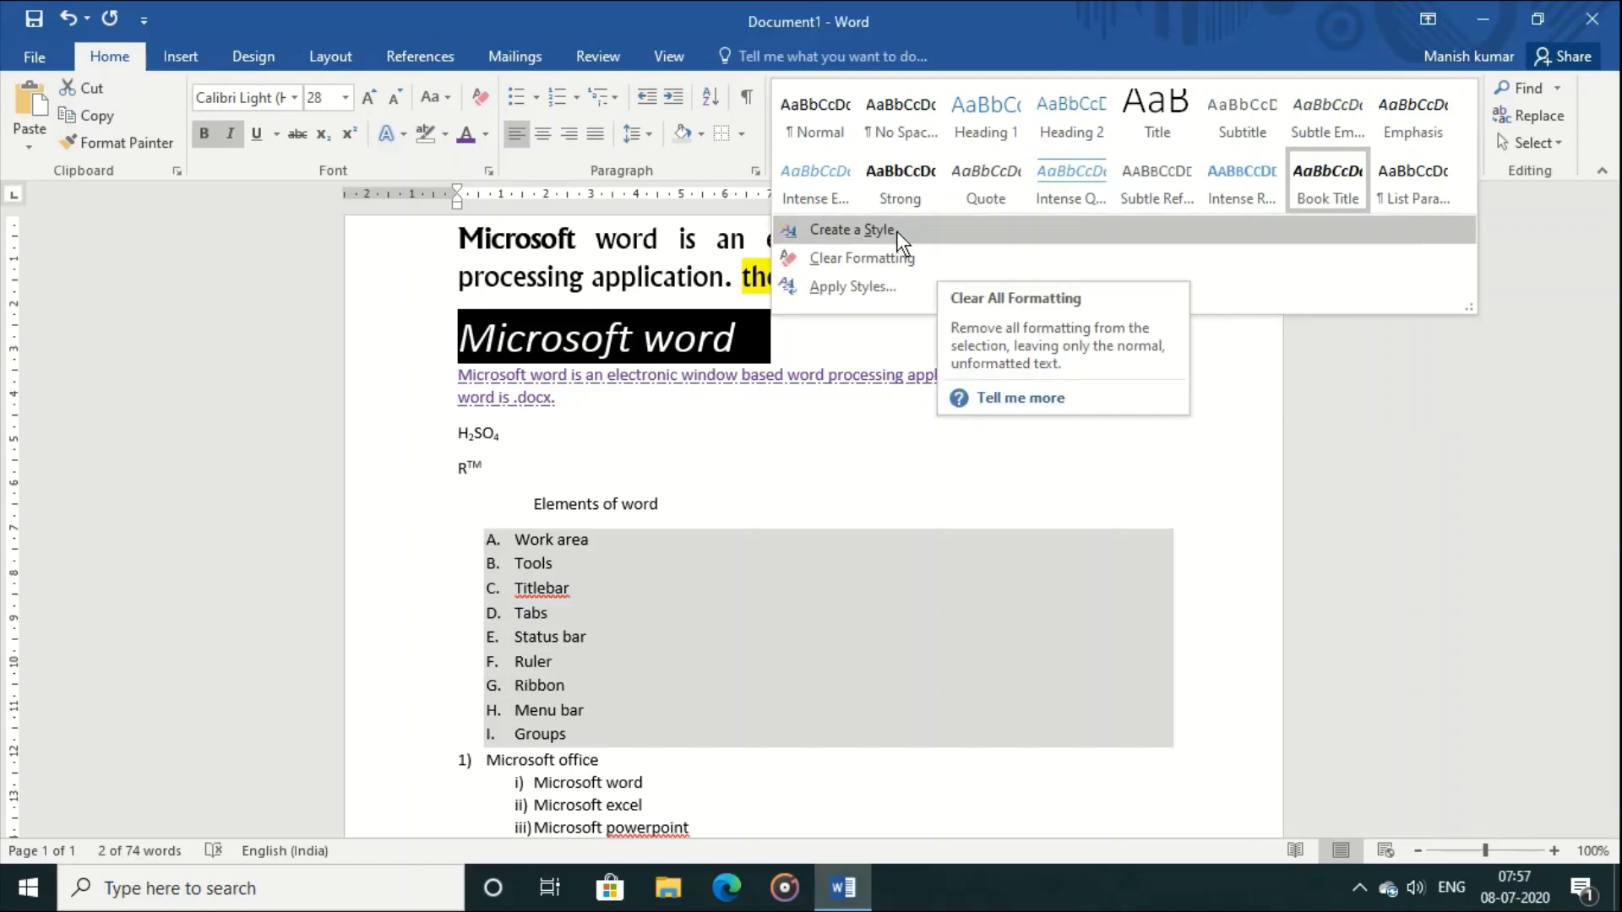
key("Escape")
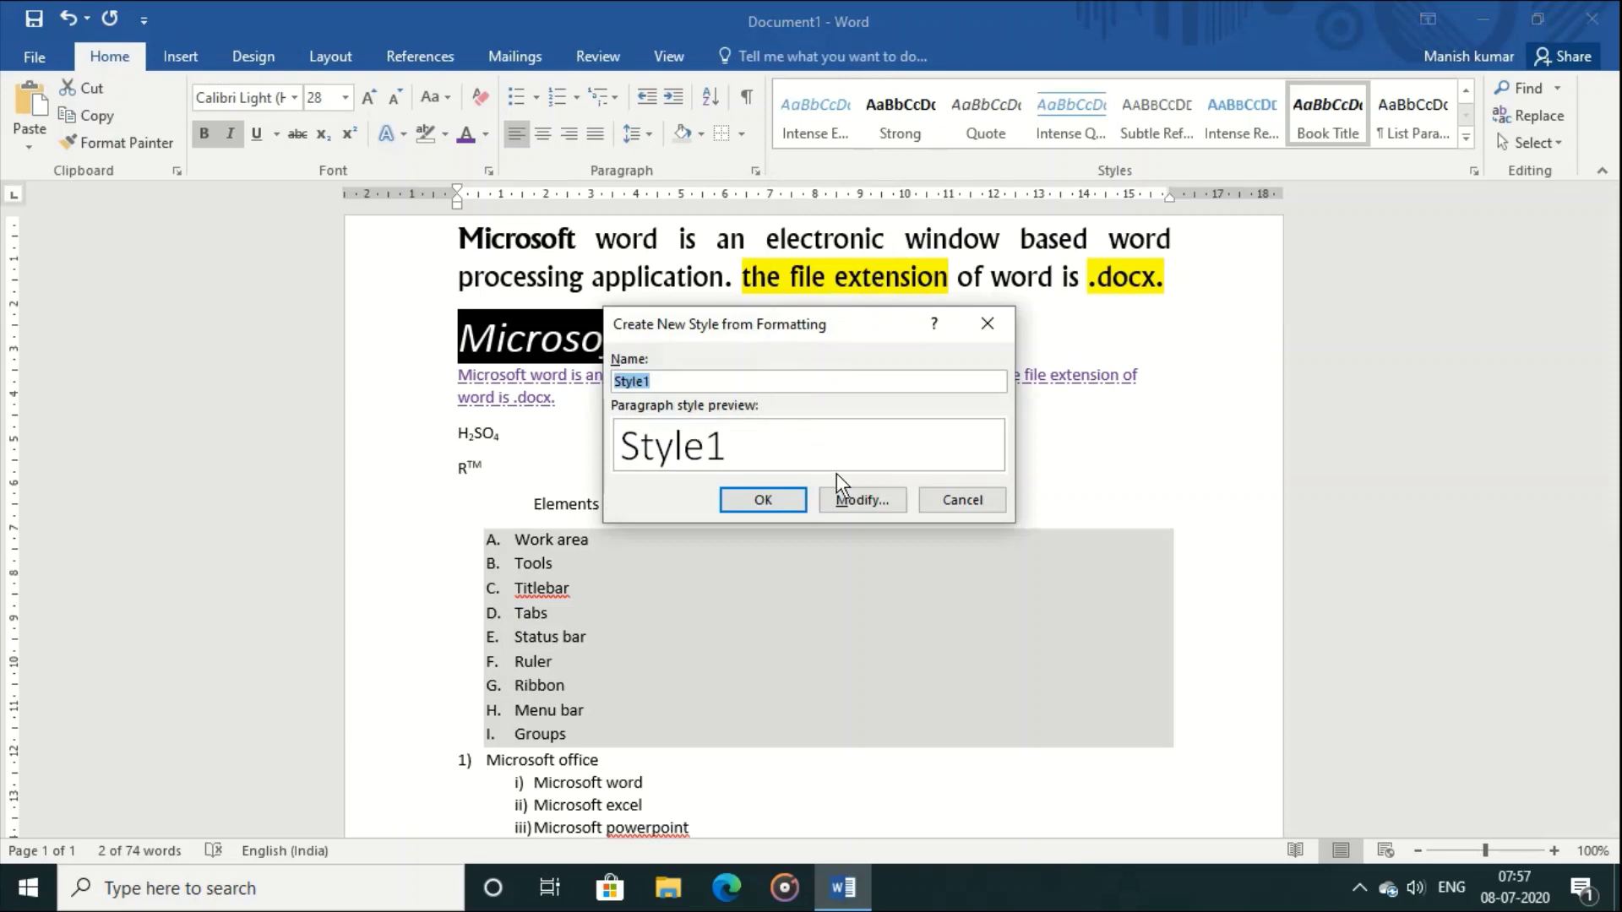
left_click(852, 501)
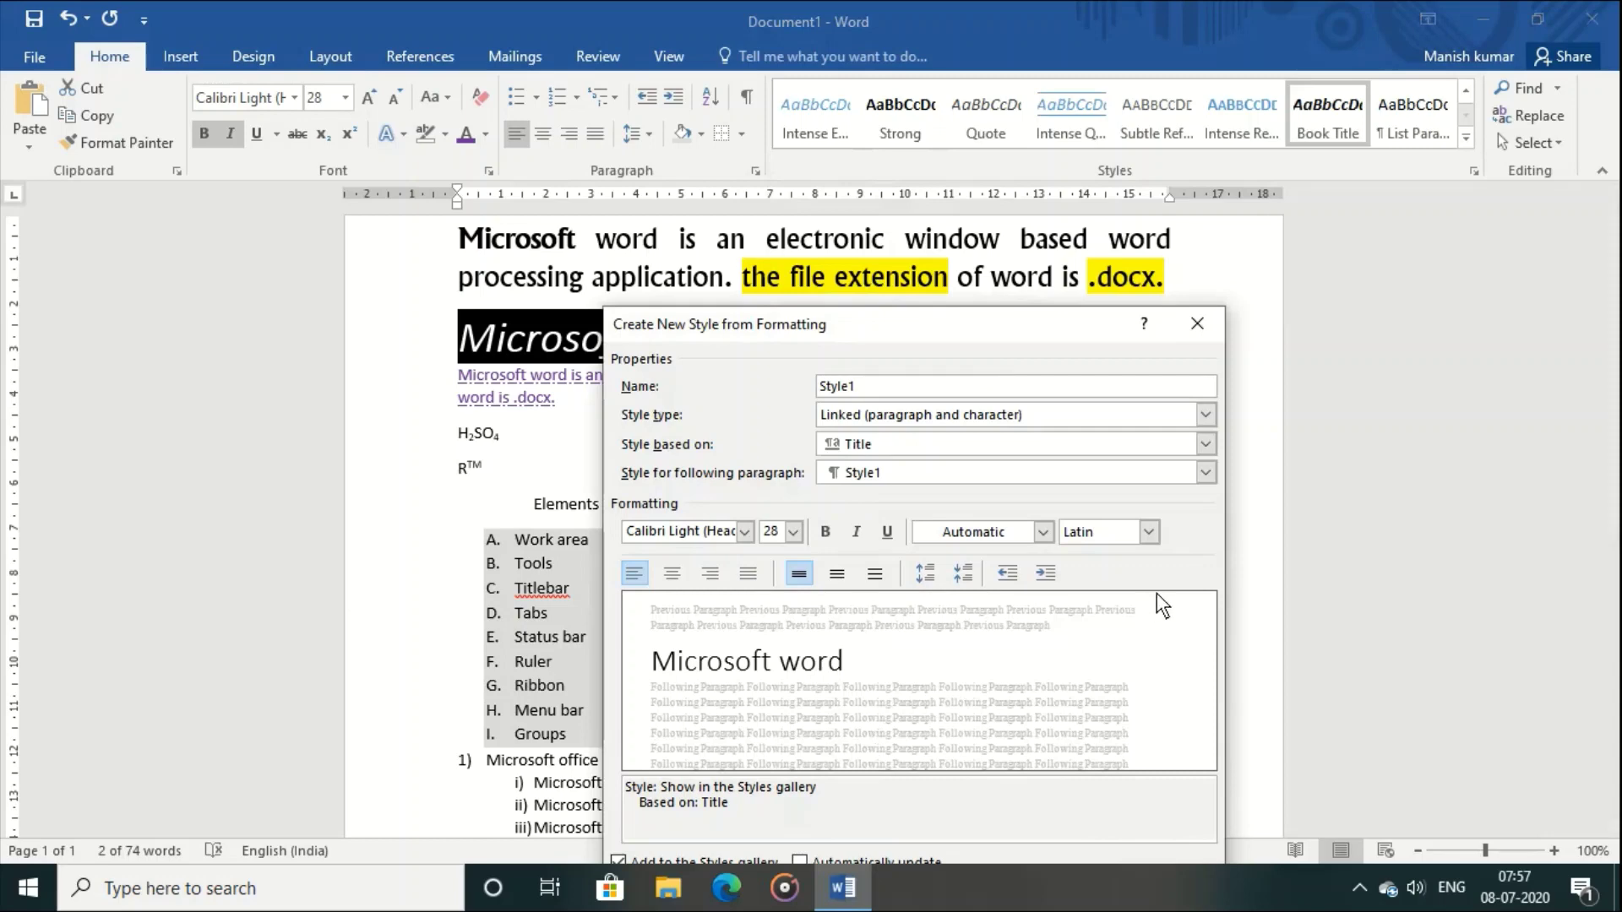
left_click_drag(1039, 321, 964, 171)
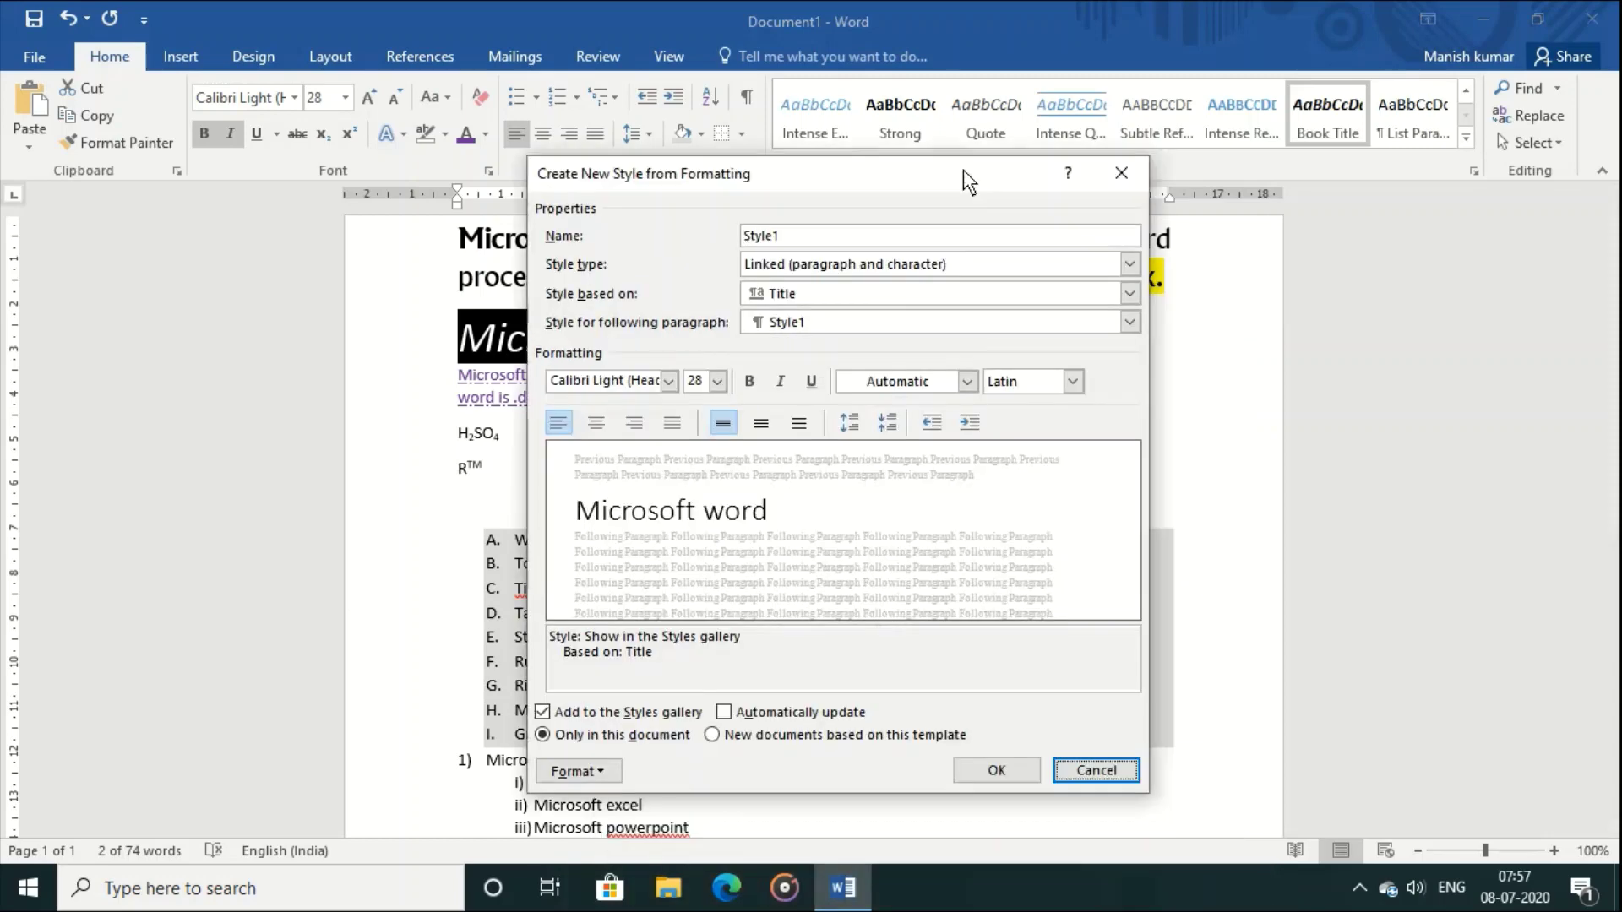
left_click(598, 767)
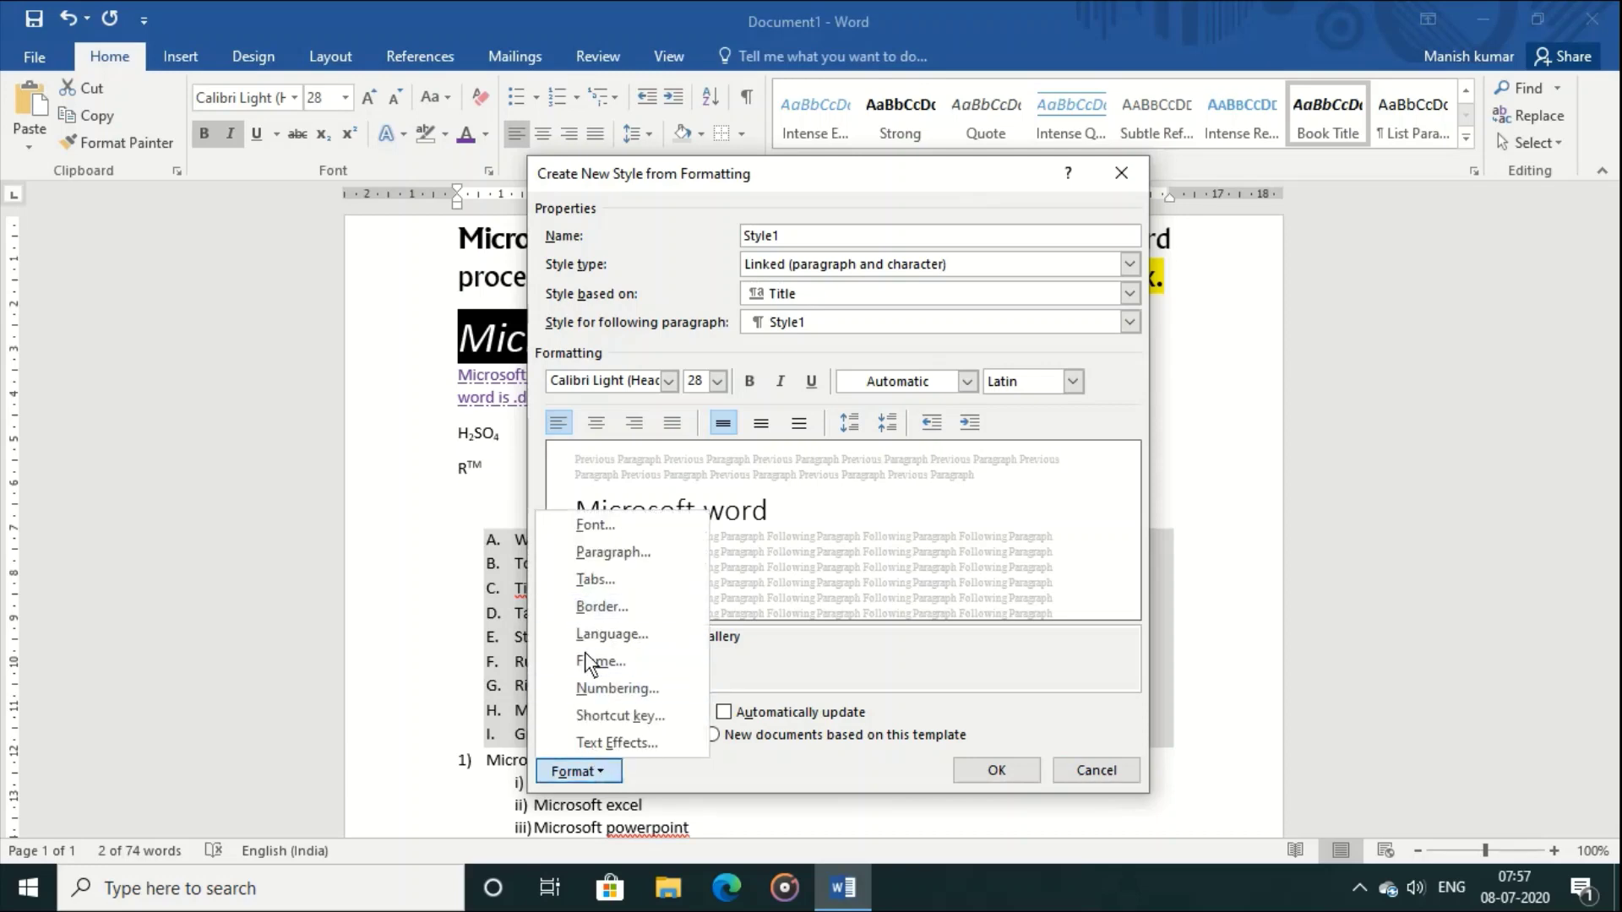
left_click(1069, 772)
left_click(1069, 772)
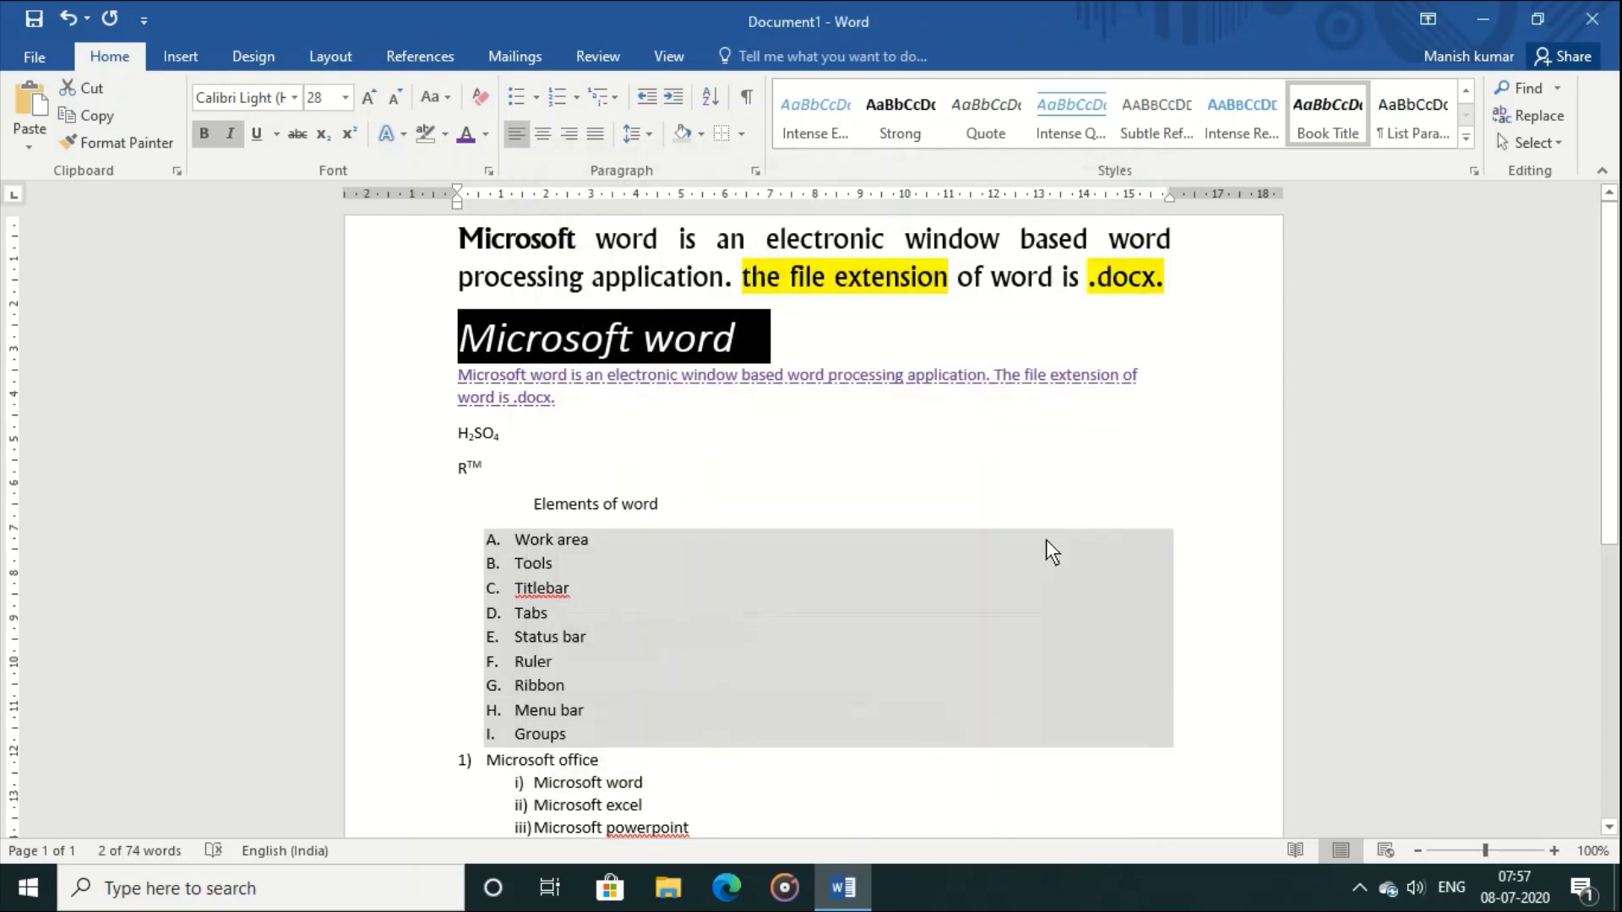
left_click(1468, 146)
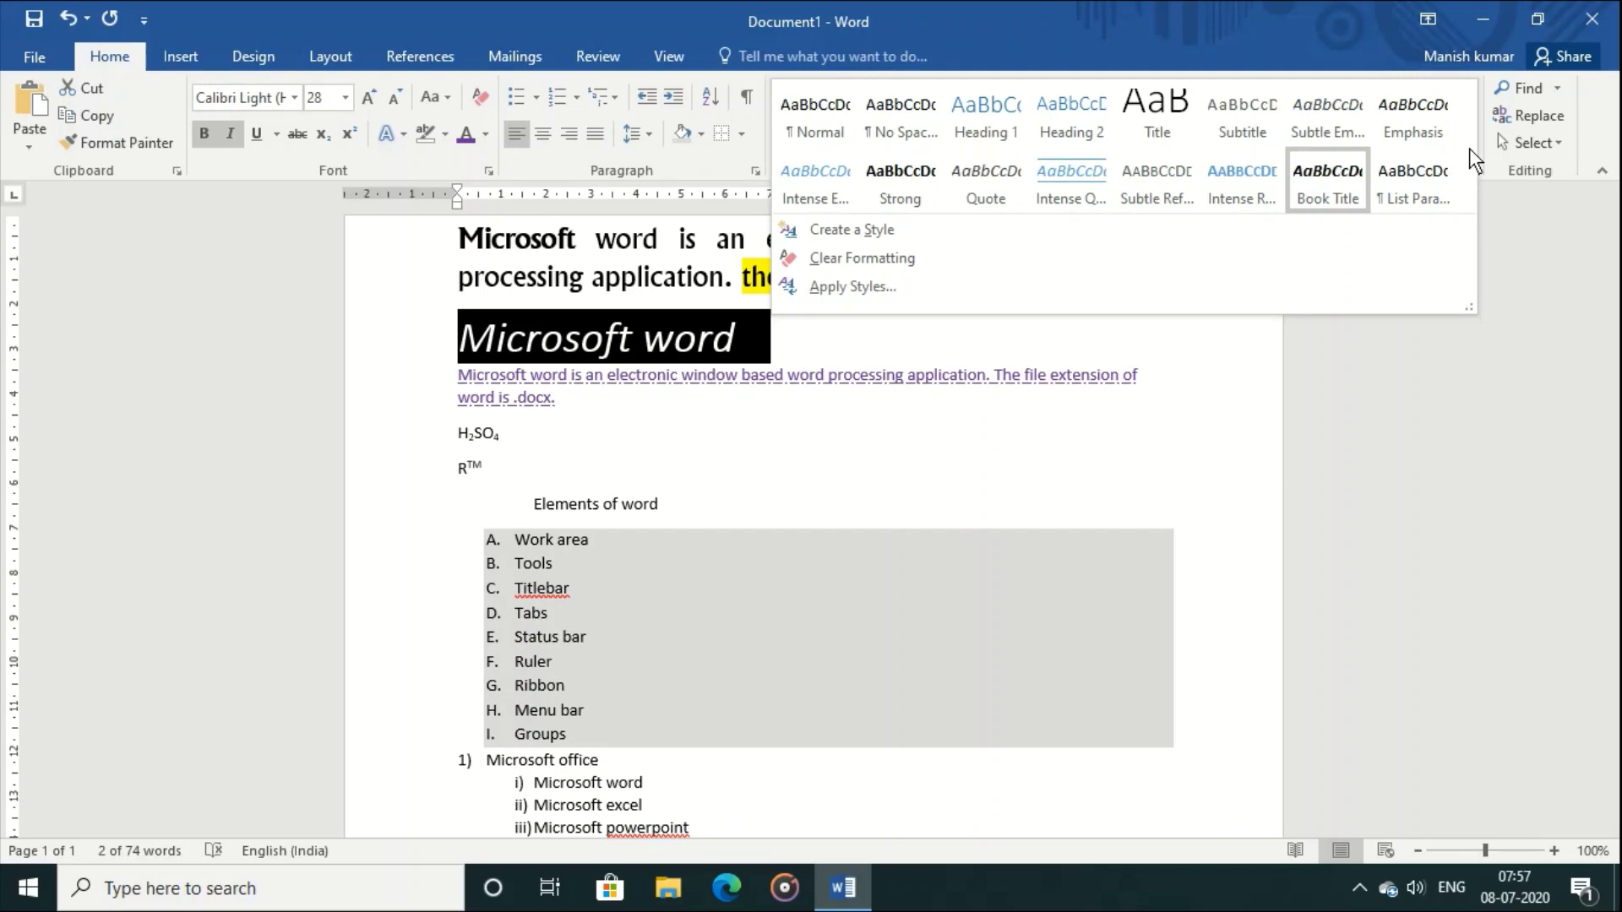
left_click(1618, 467)
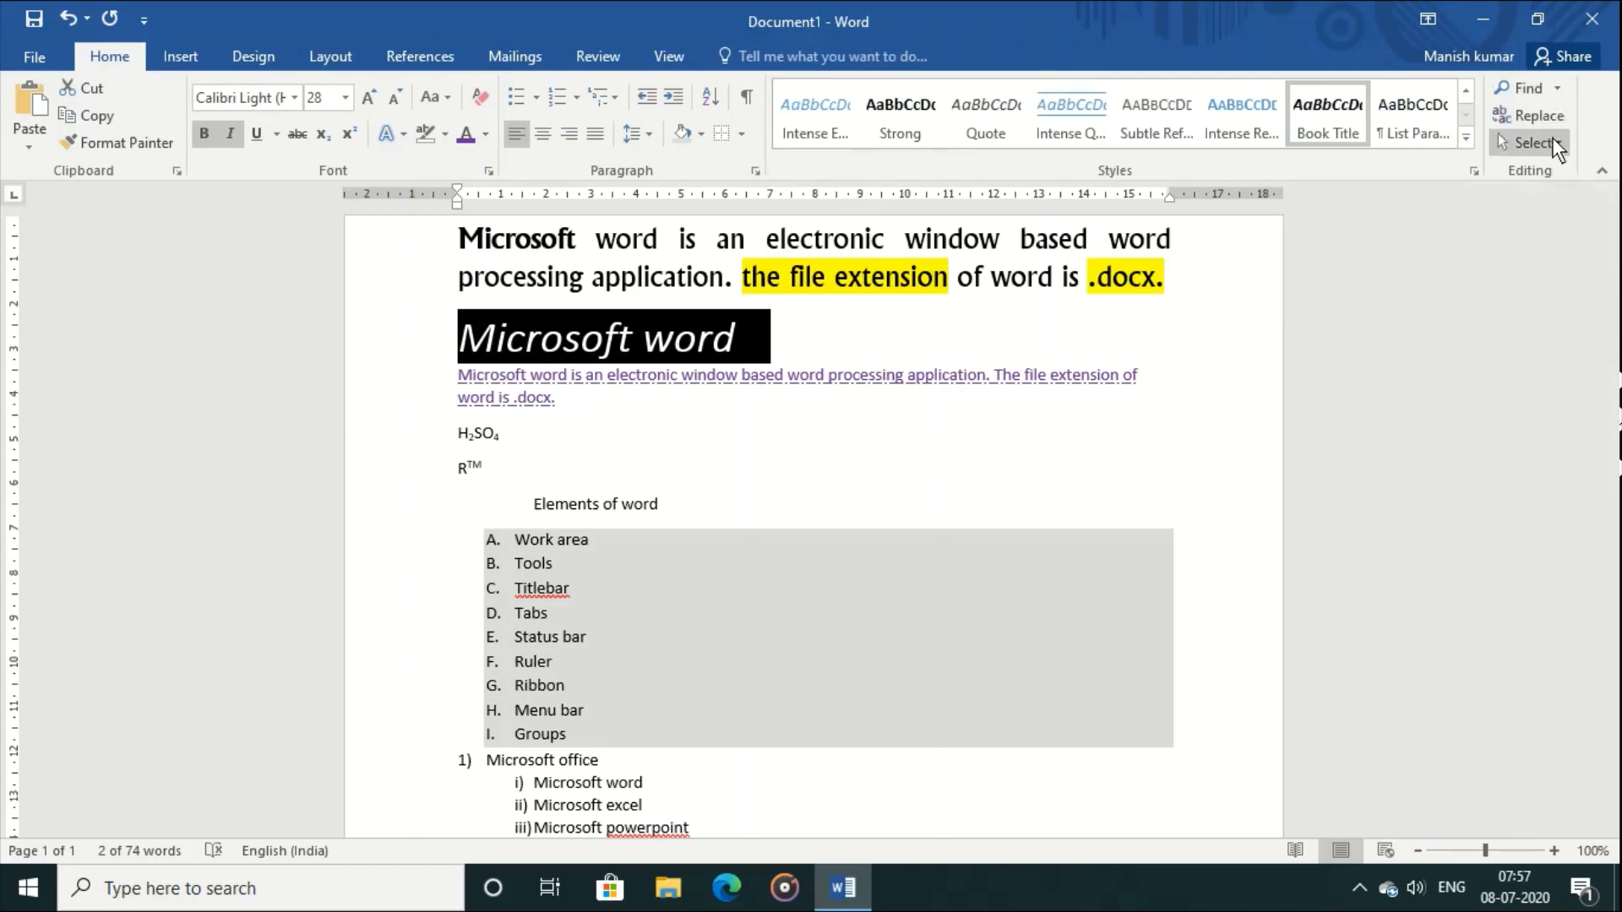
left_click(1528, 86)
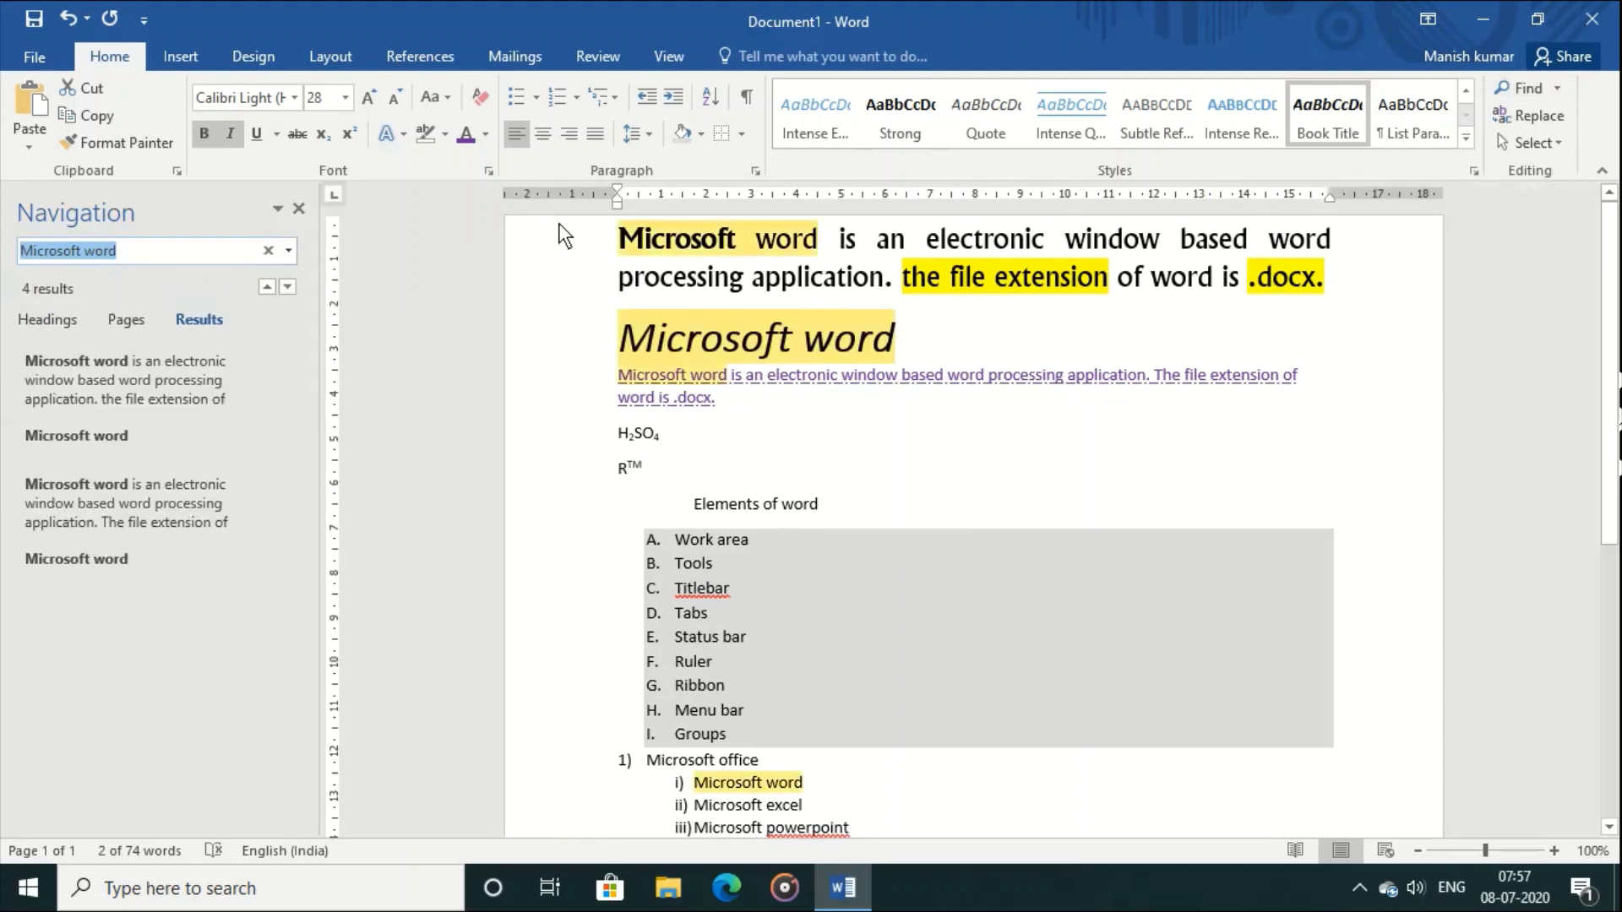
type("ruler")
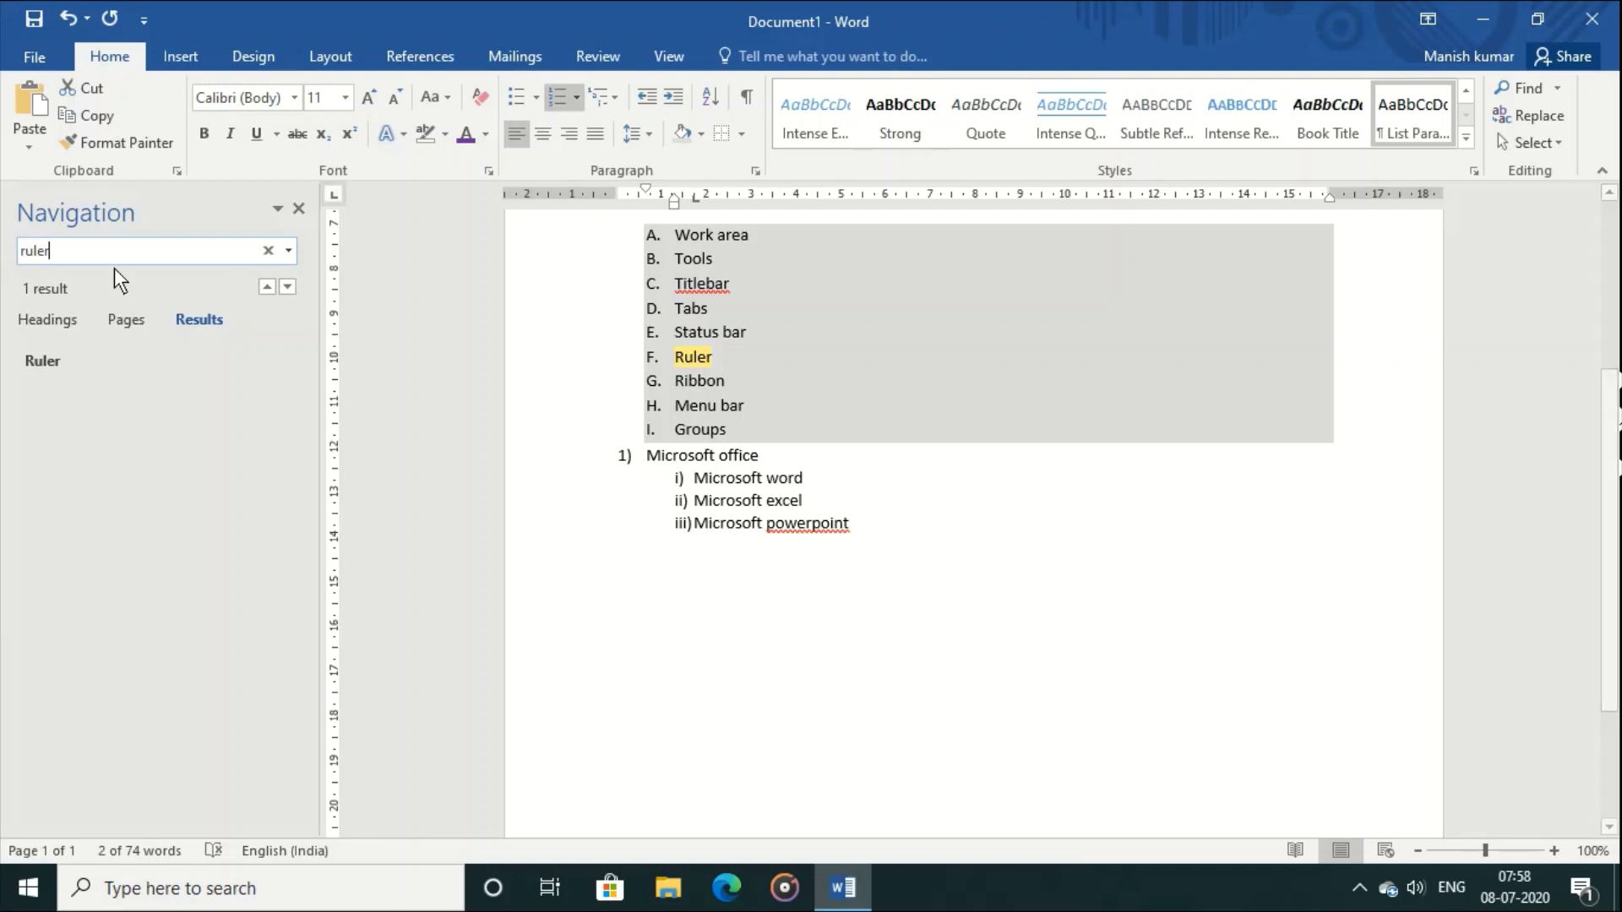
left_click(299, 209)
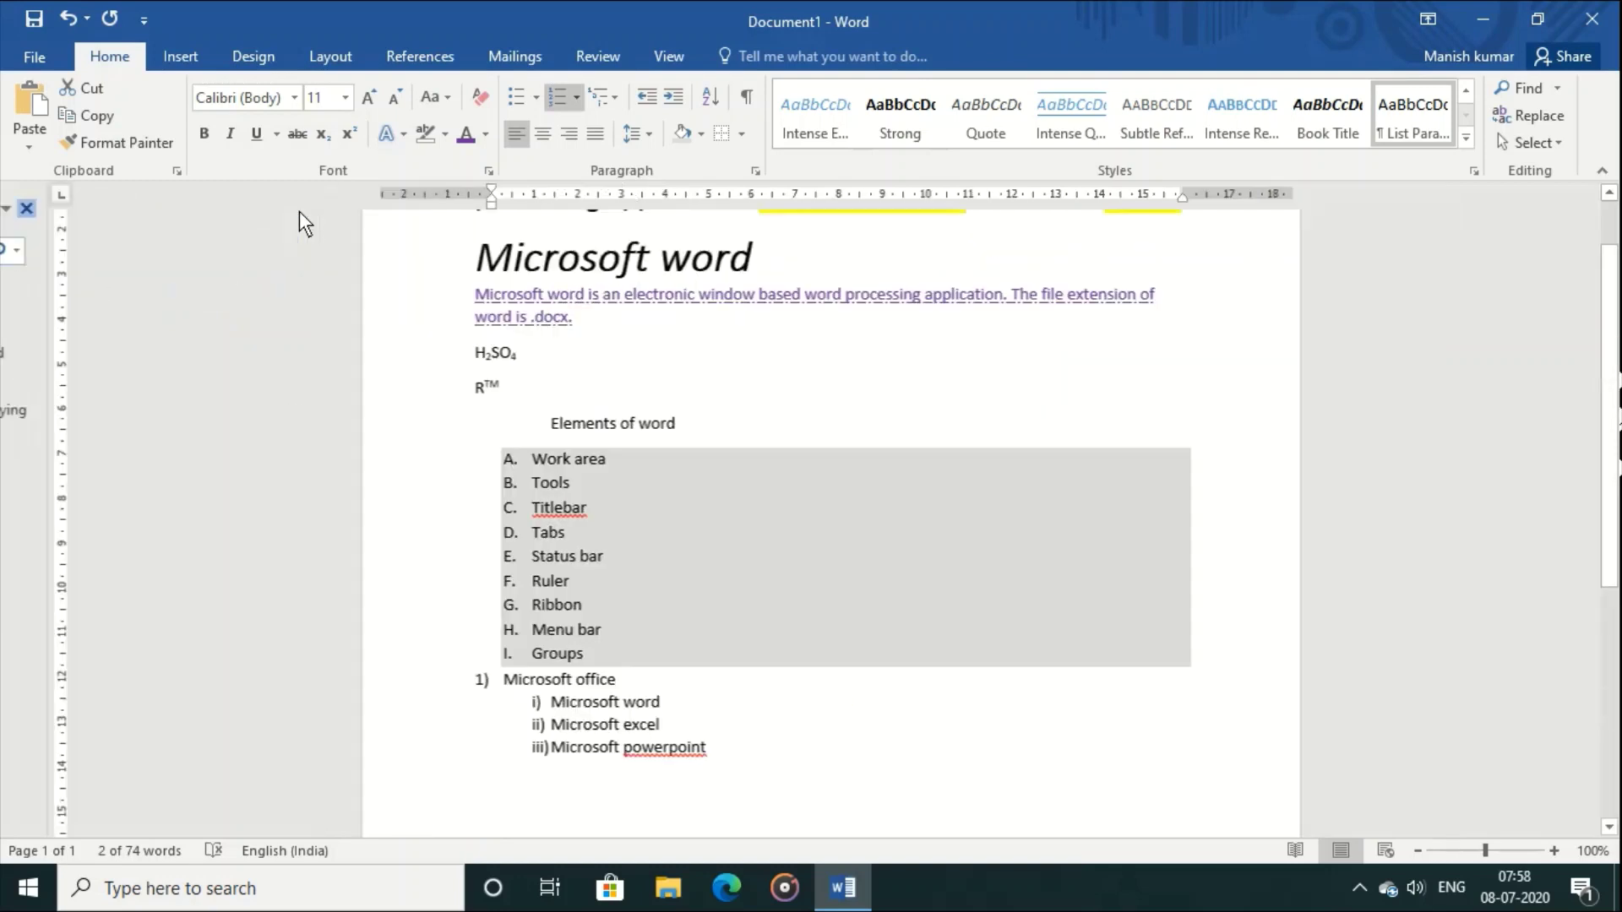
Step: Use Find and Replace to change 'Titlebar' to 'title bar' in list item C
left_click(1061, 265)
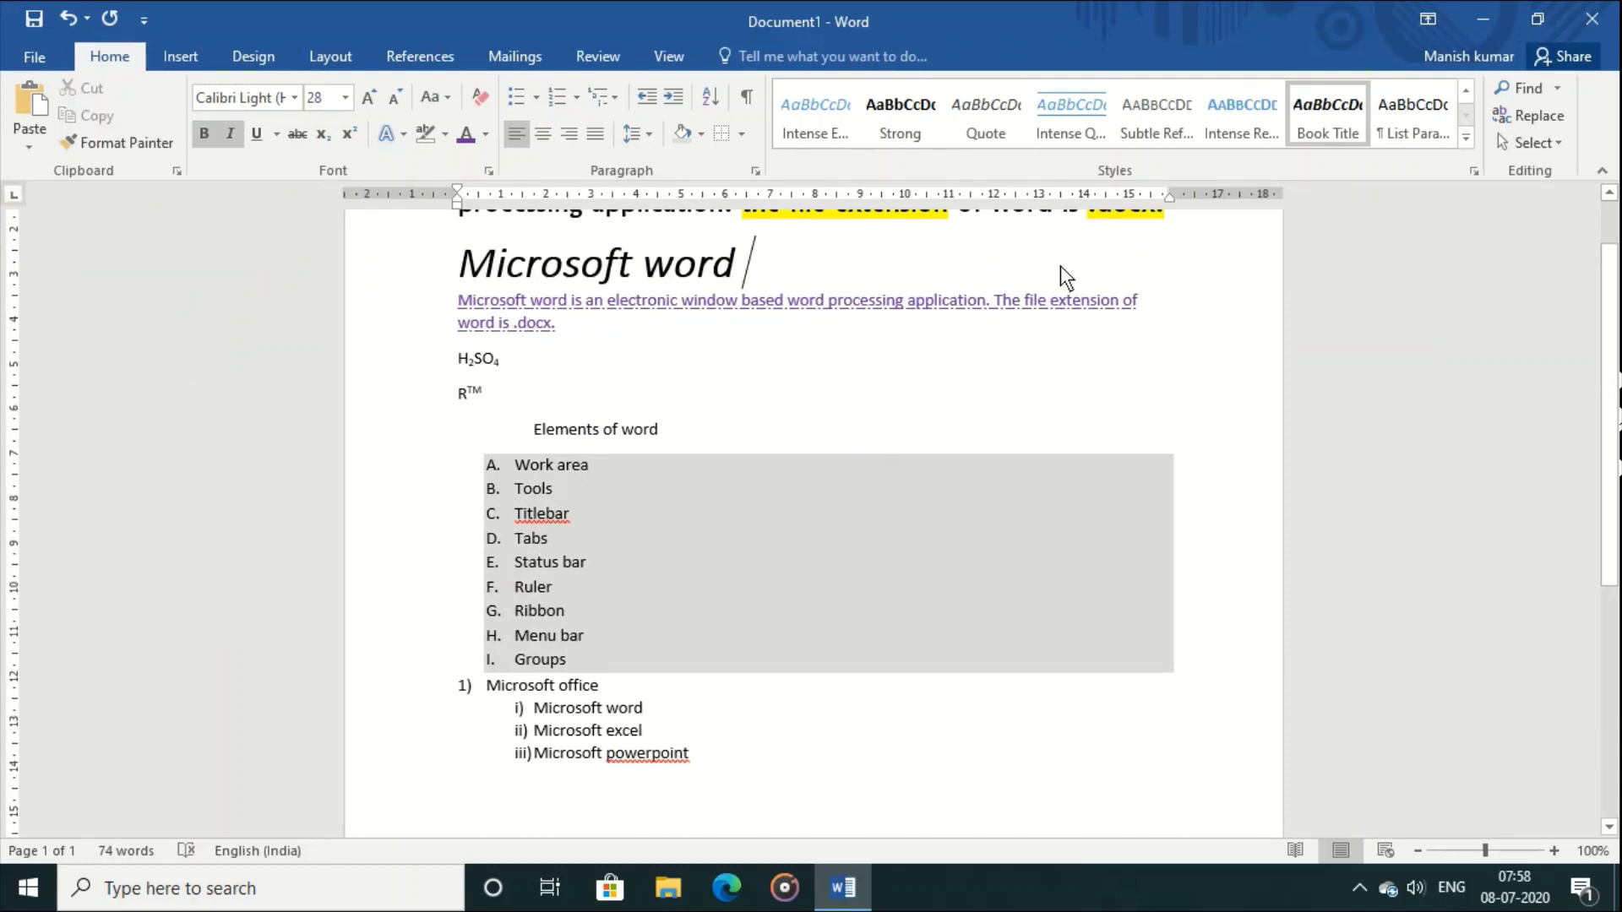
left_click(1543, 118)
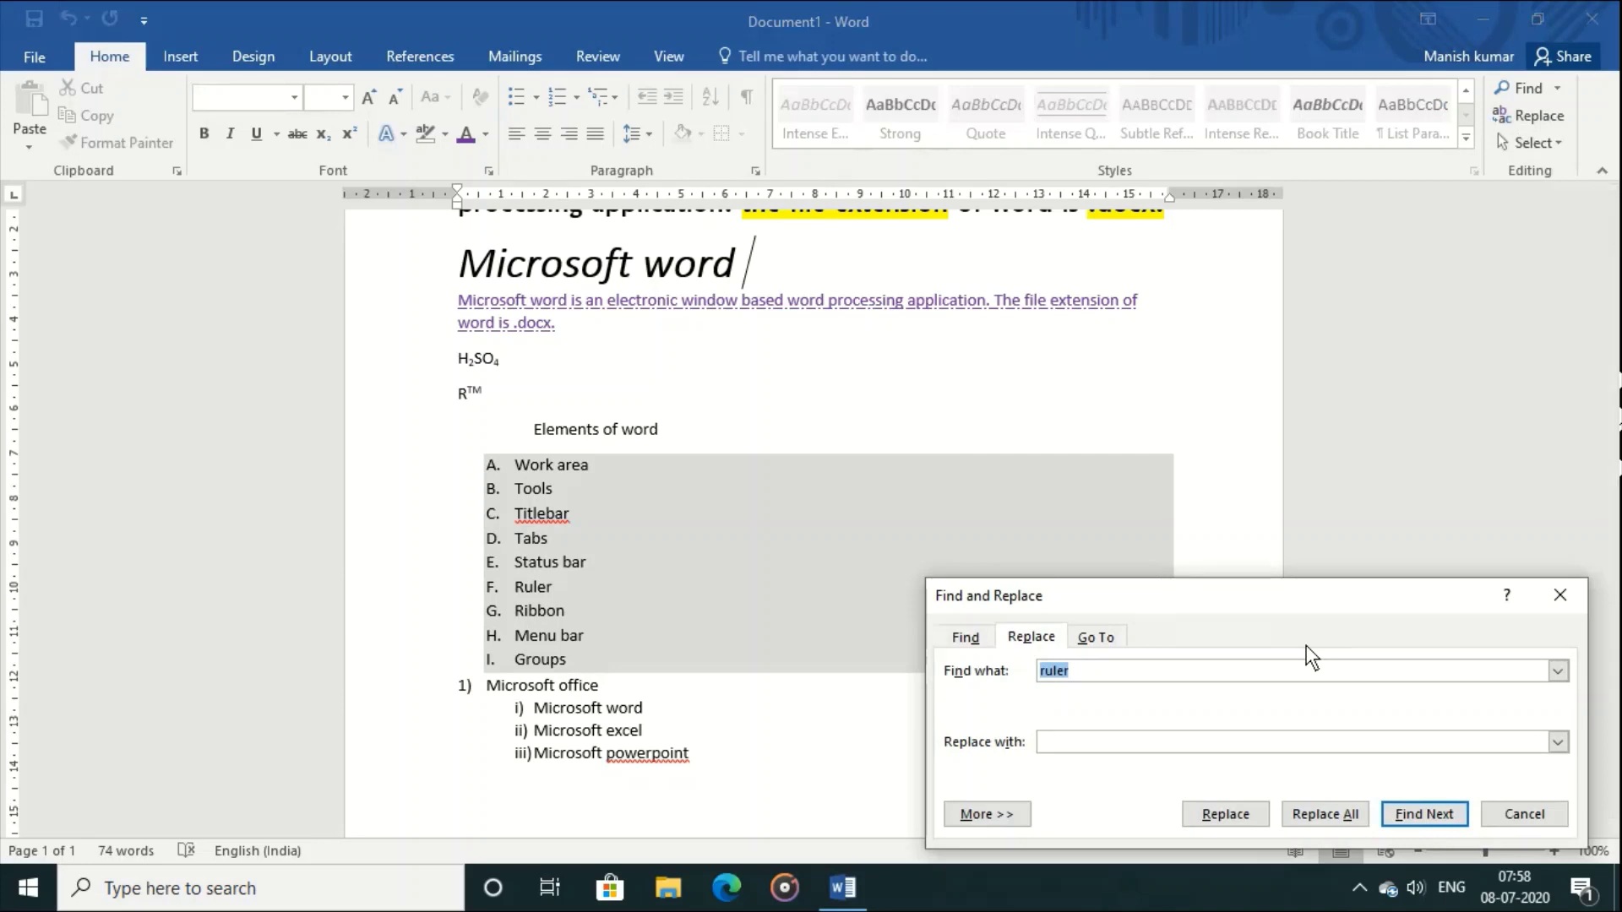
left_click_drag(1153, 672, 1016, 672)
type("Title")
type("b")
key("BackSpace")
type("bar")
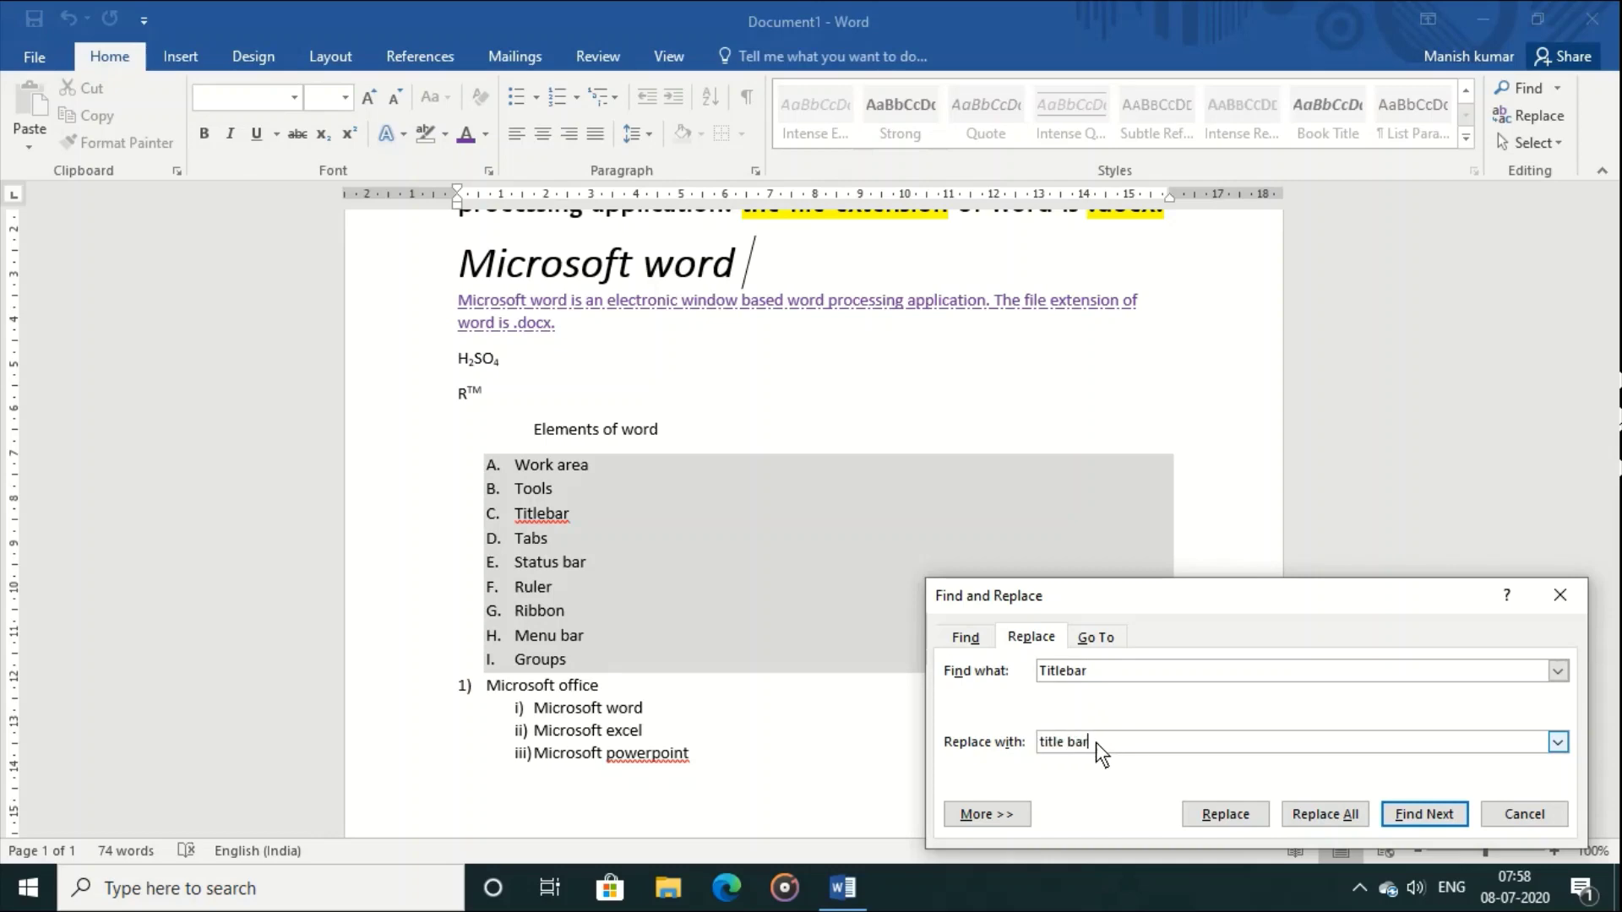
left_click(1413, 803)
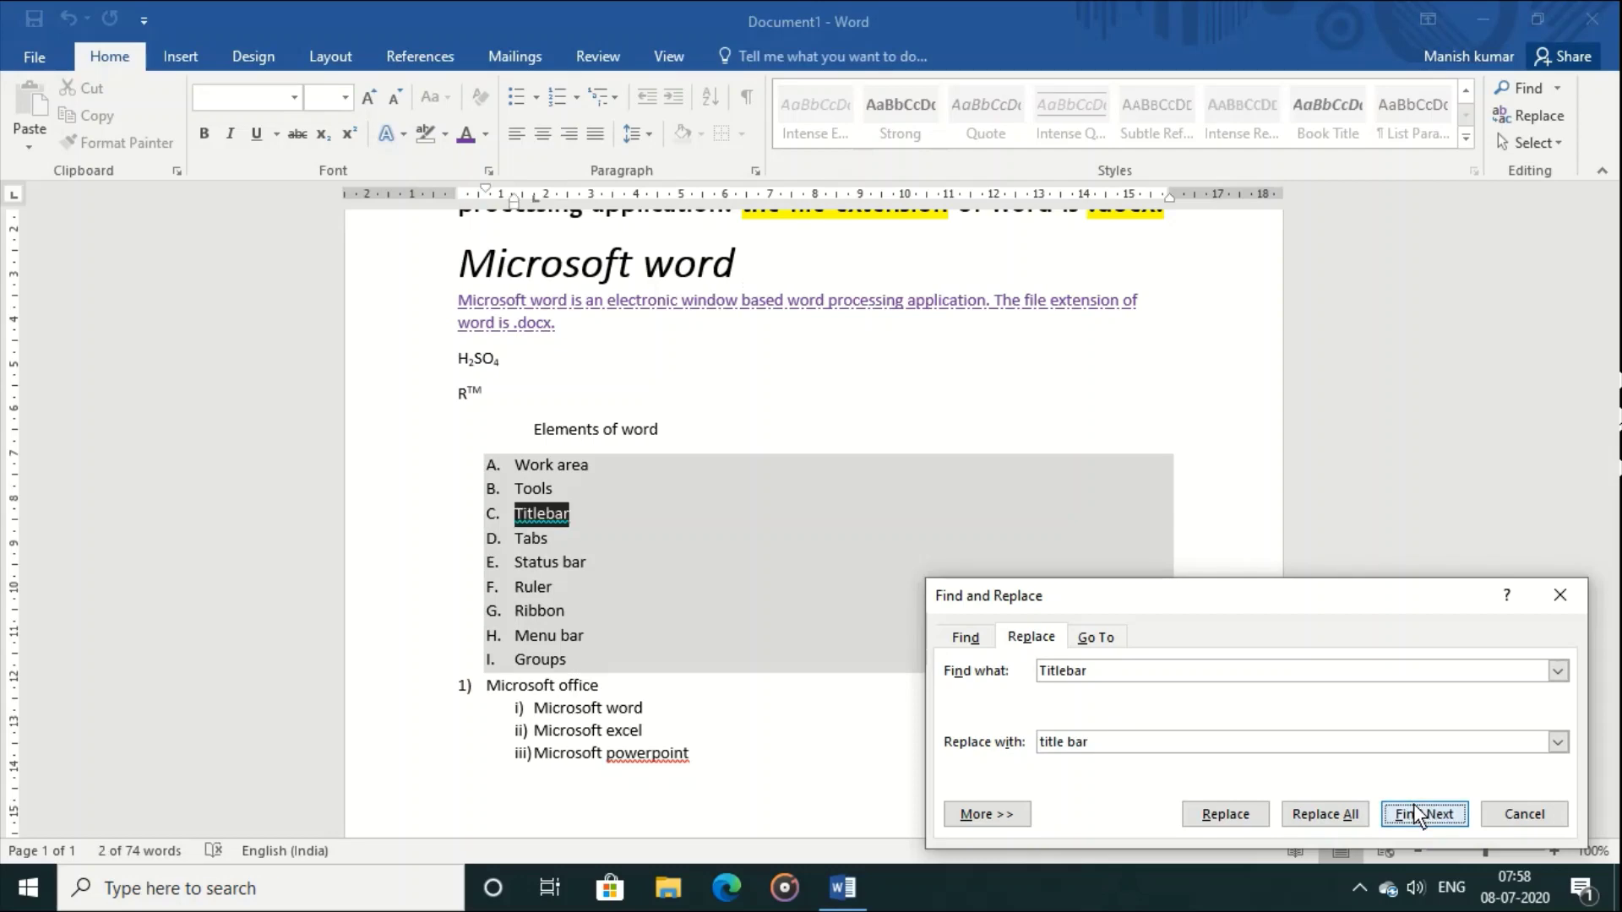
left_click(1225, 813)
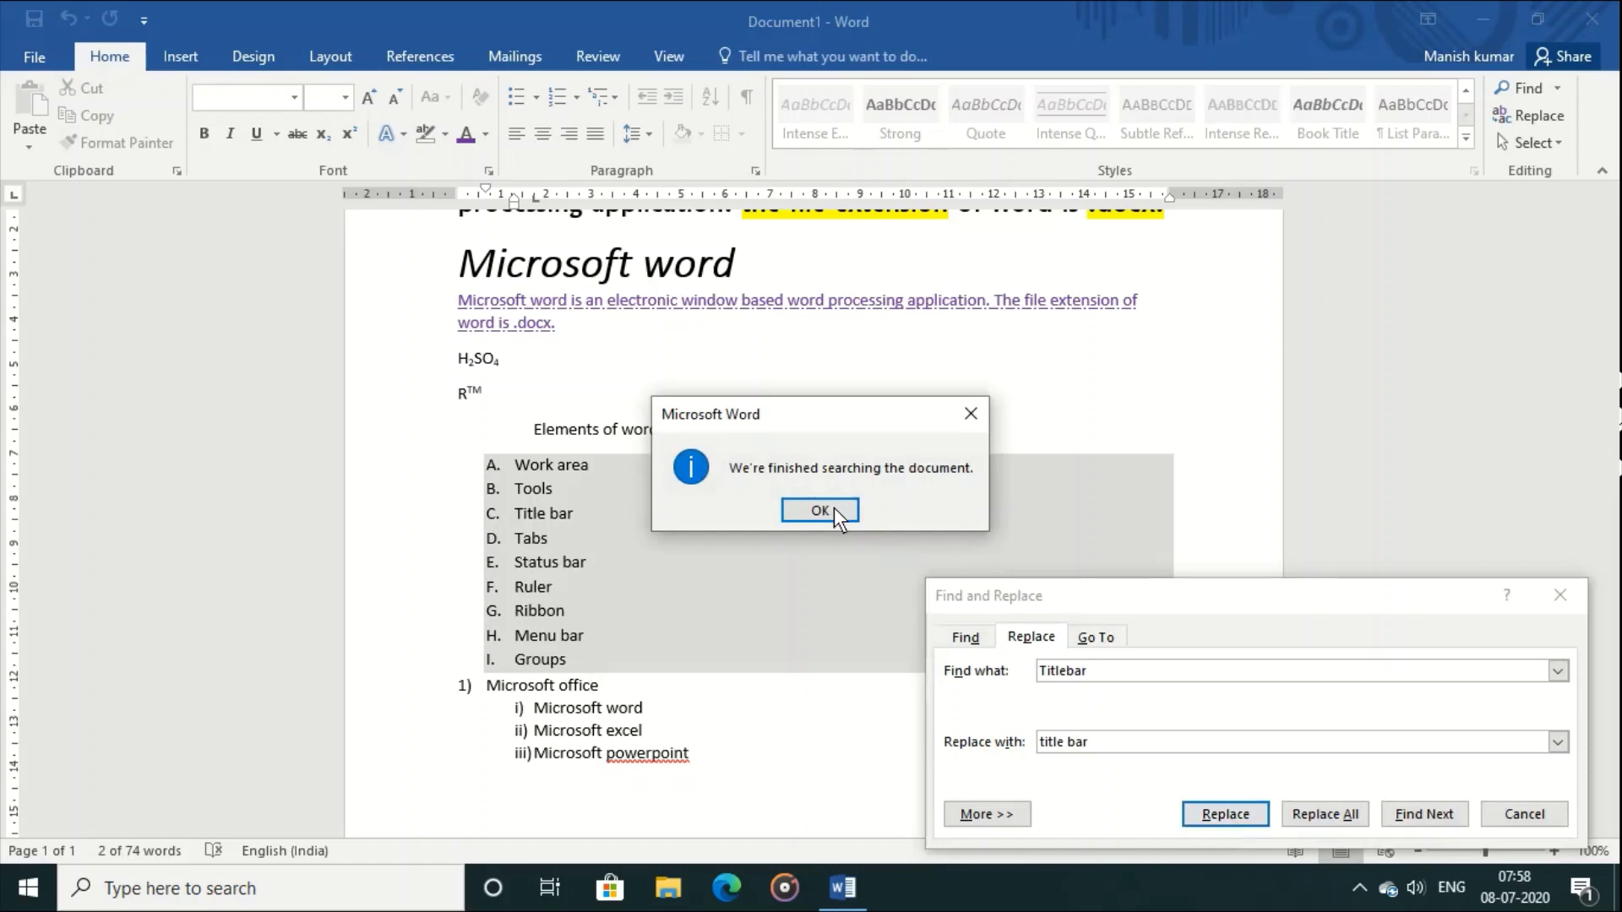
left_click(820, 511)
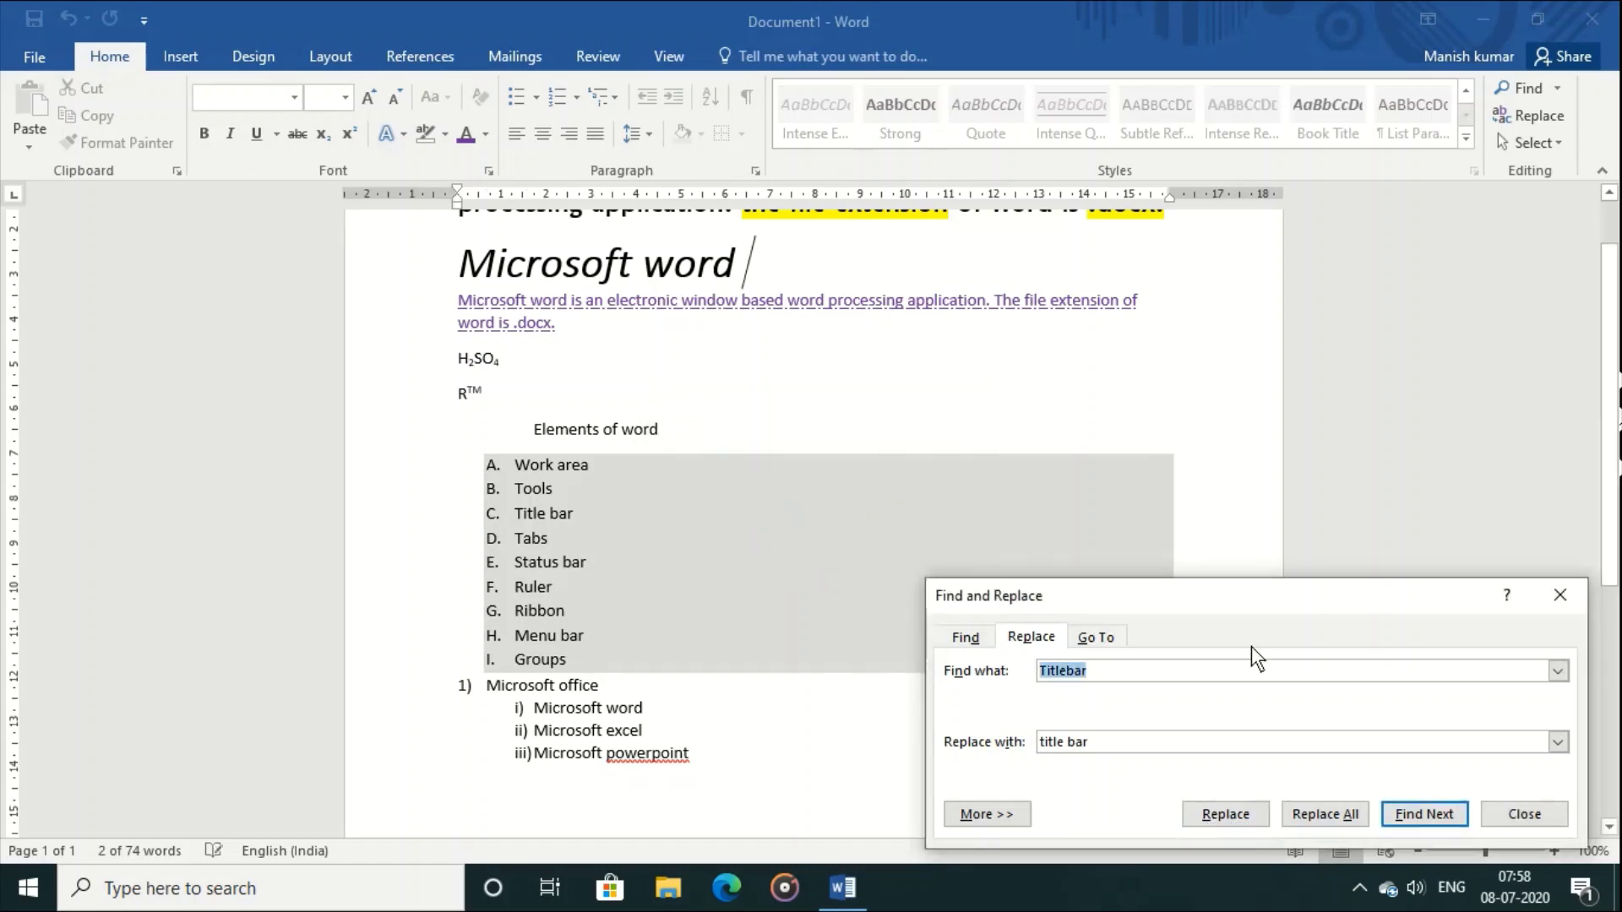
left_click(1518, 803)
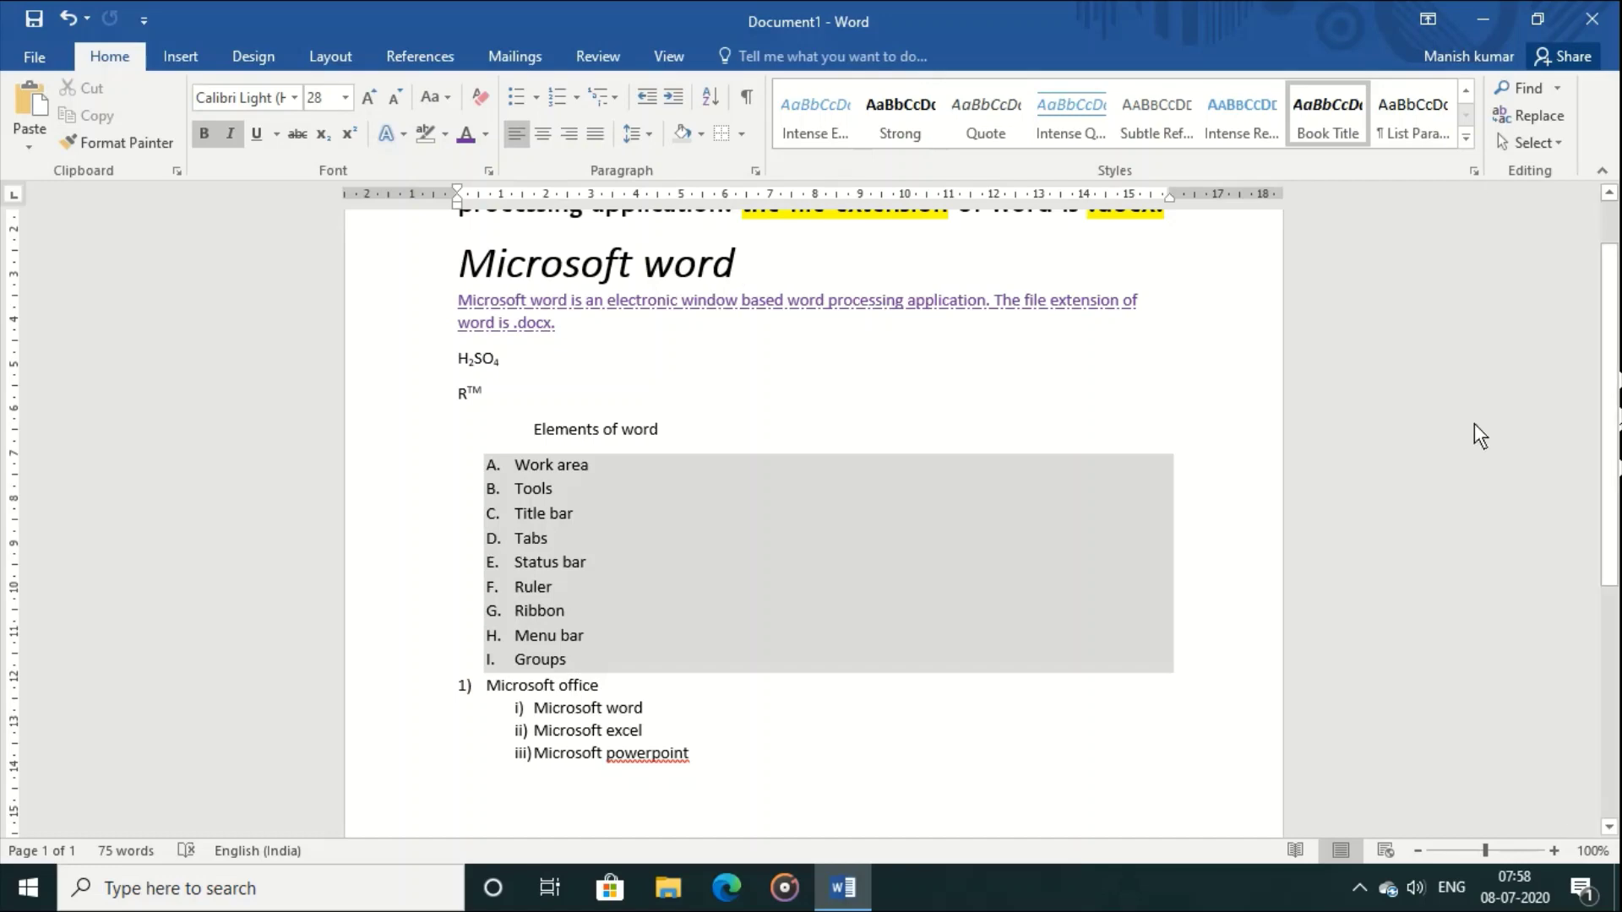
left_click(1529, 144)
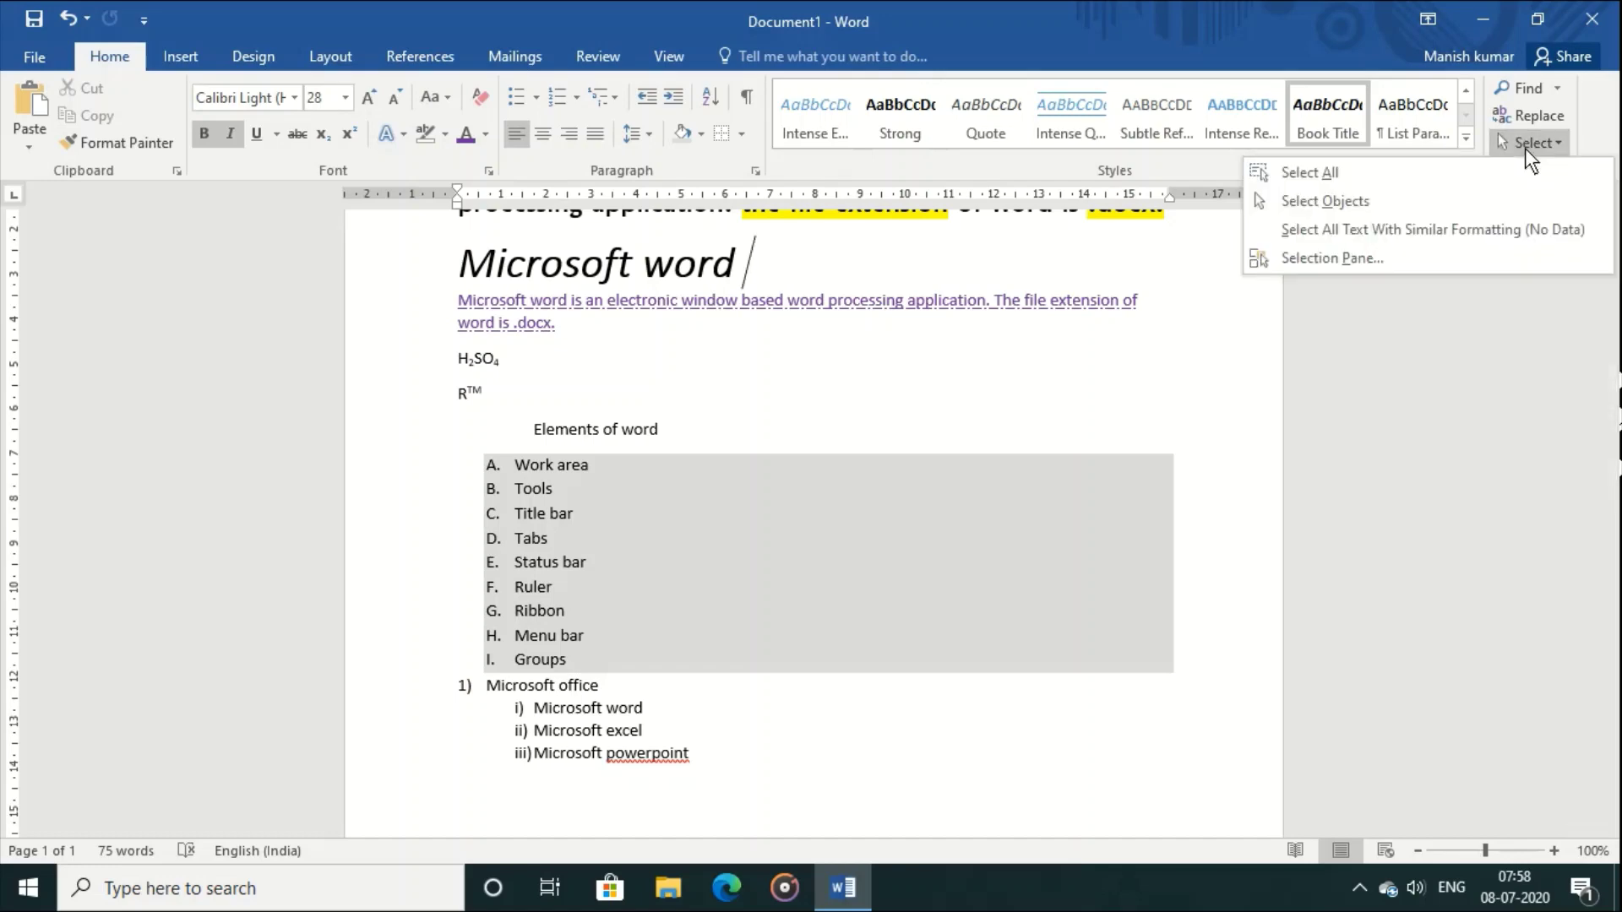
left_click(1455, 172)
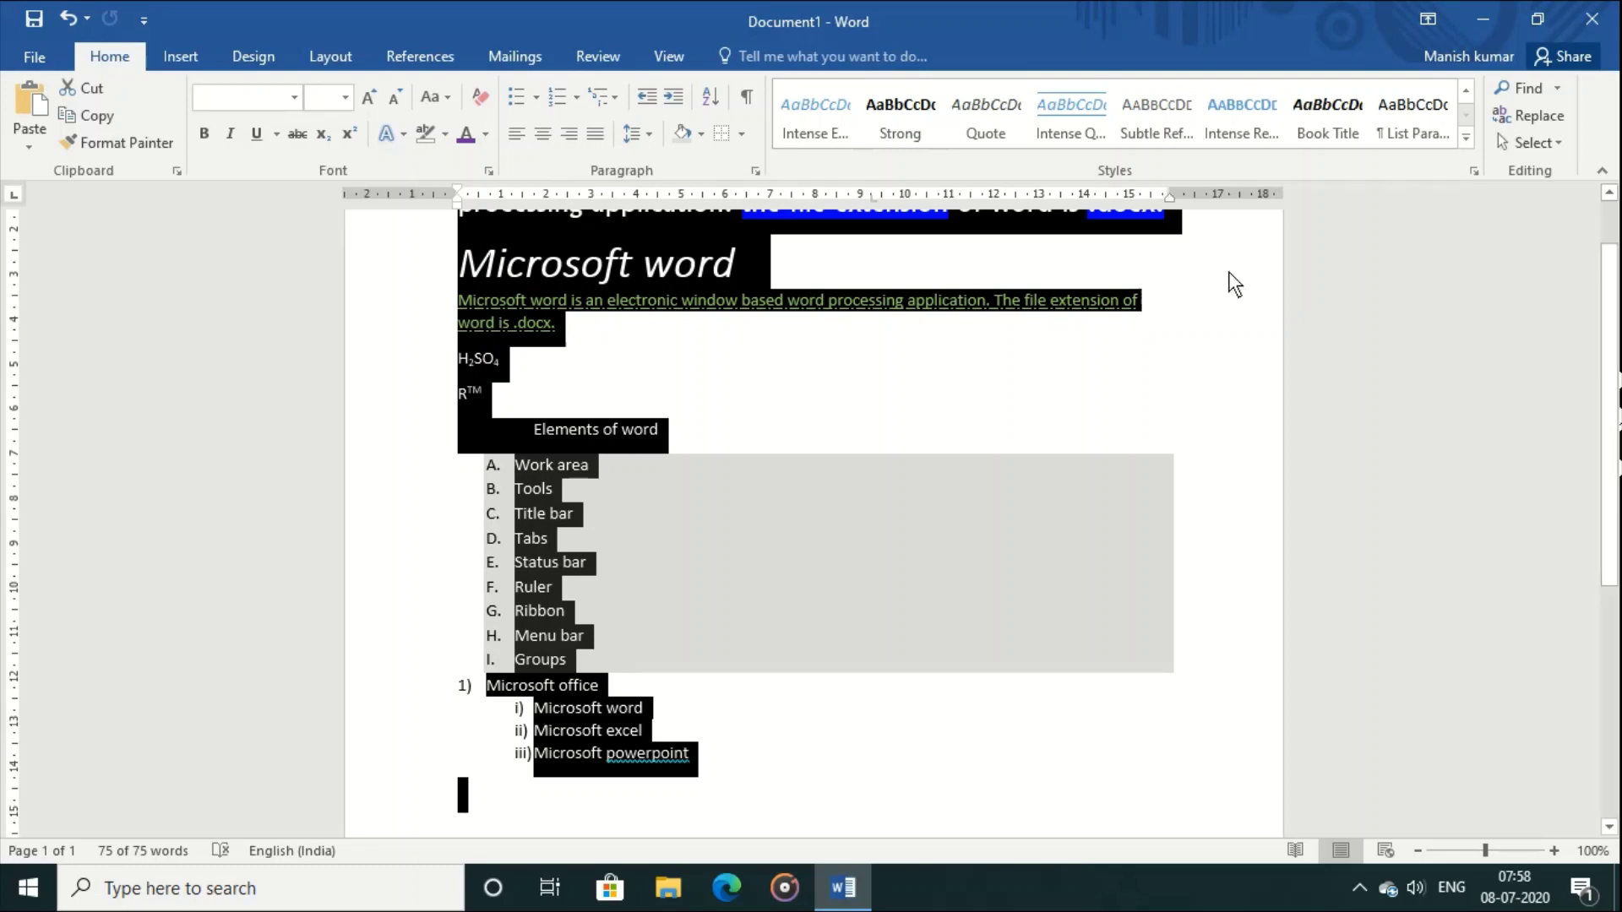
left_click(1151, 366)
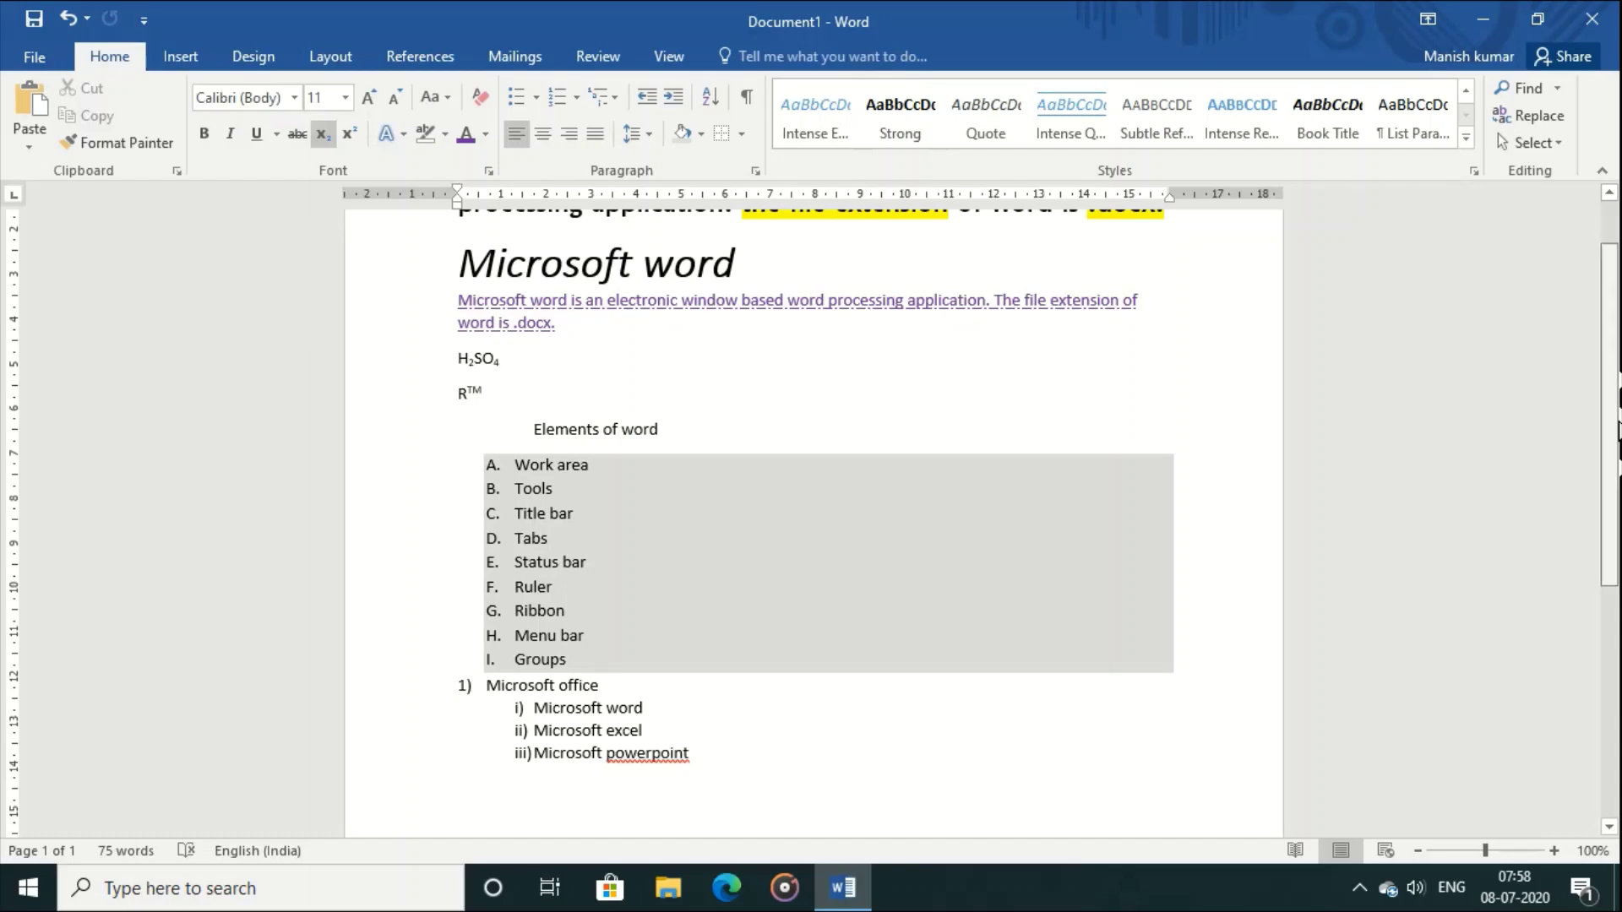
scroll(1609, 431, "up", 1)
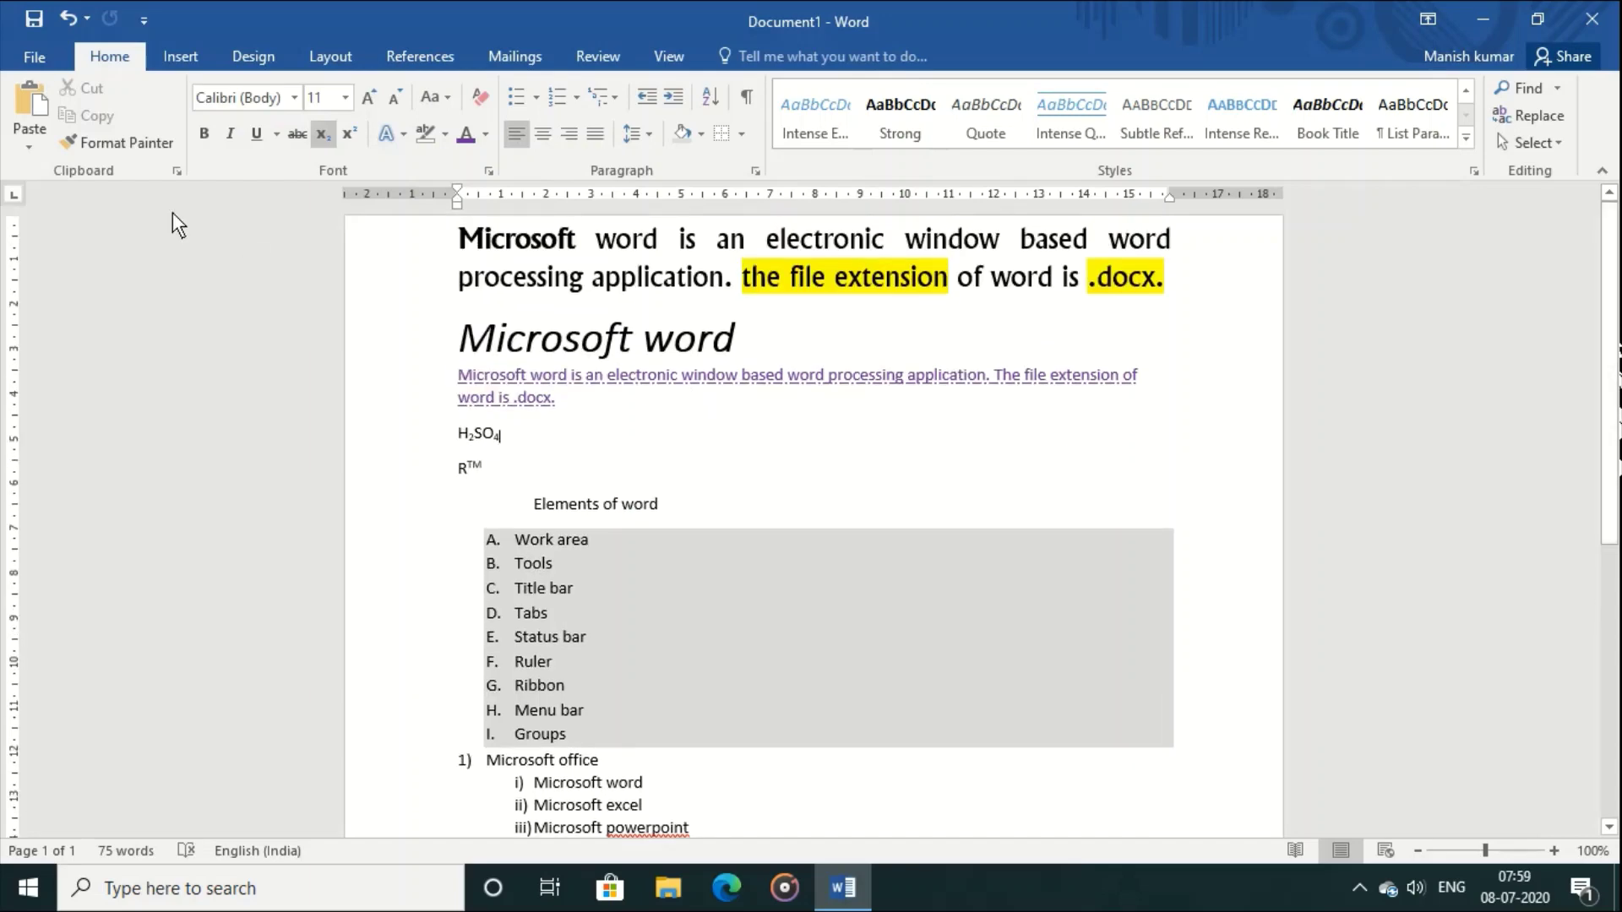
Step: Save the document to Documents through Save As > Browse as 'word_notes'
left_click(32, 56)
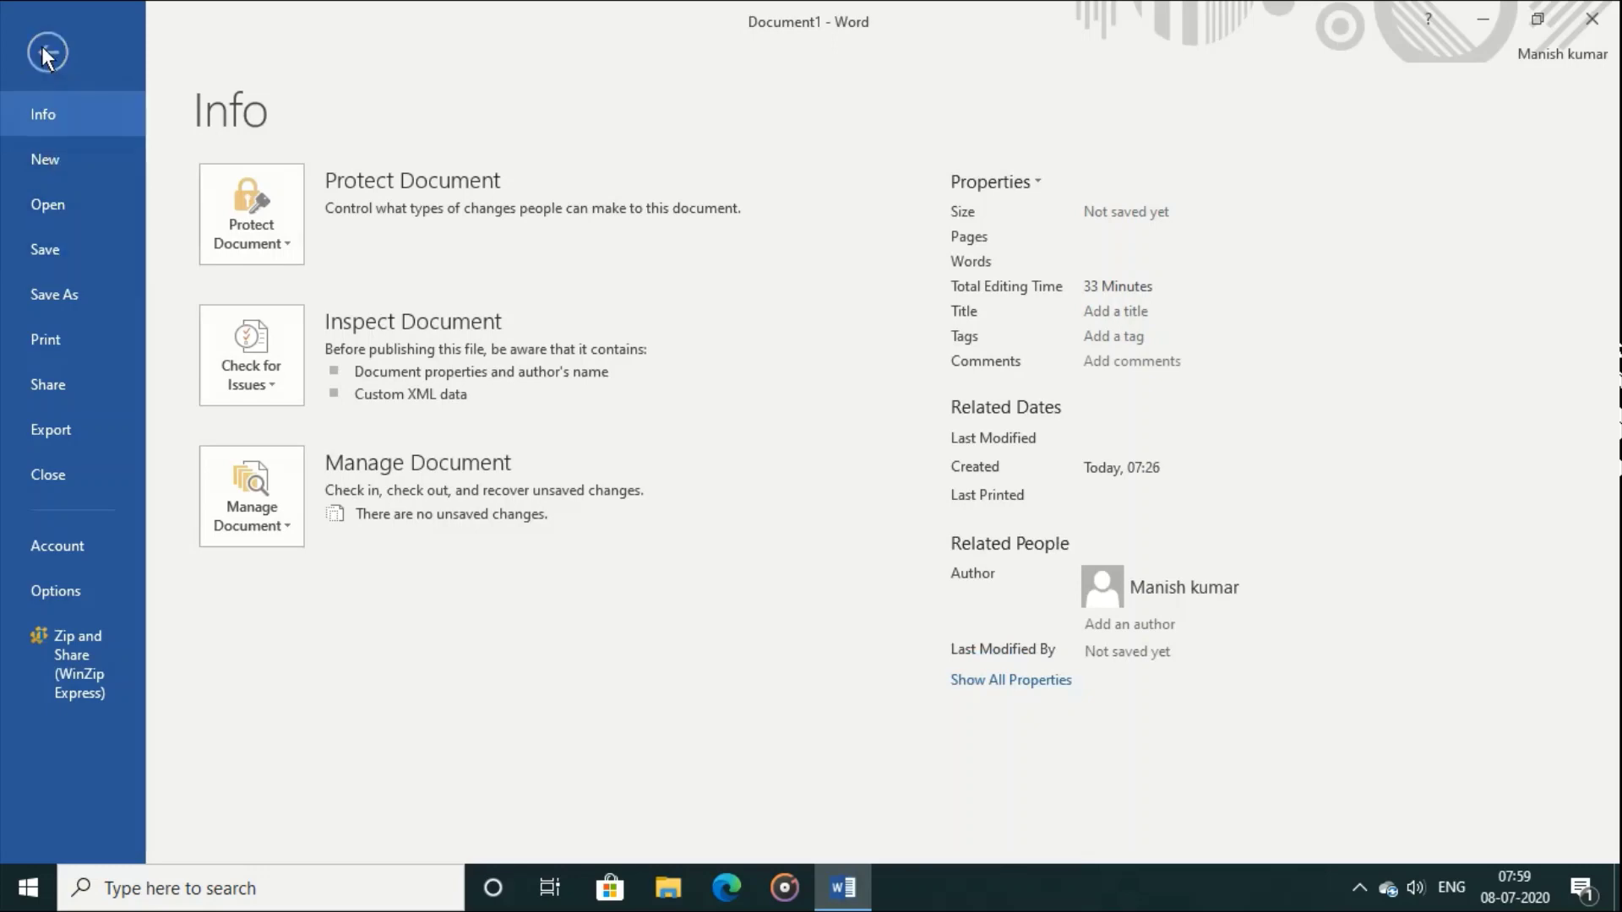
left_click(42, 47)
left_click(32, 17)
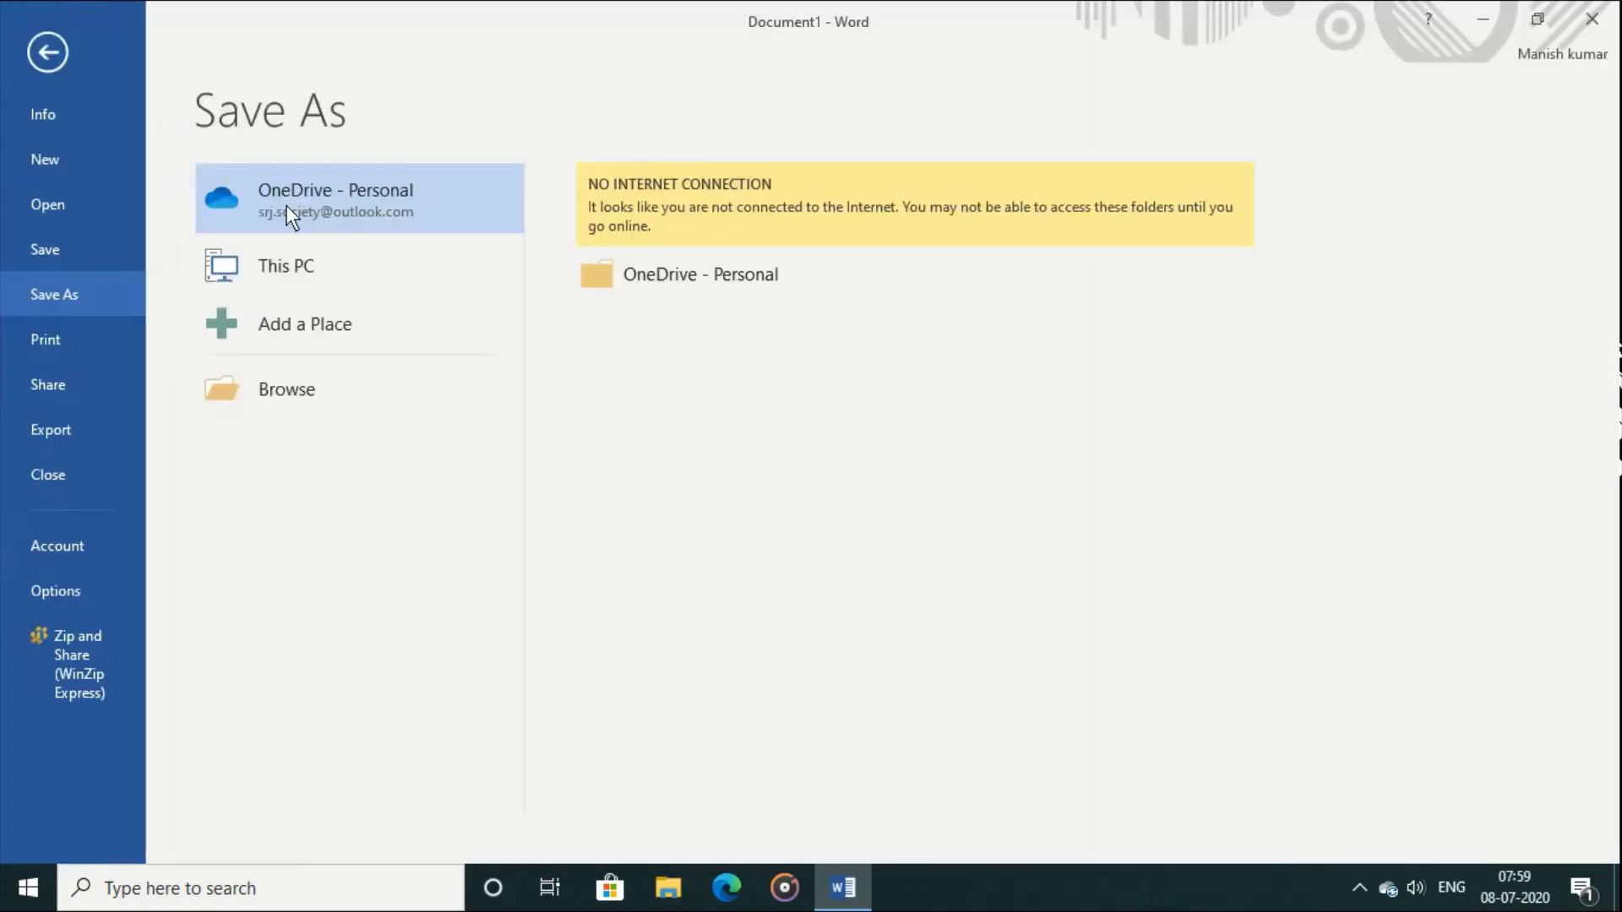
left_click(320, 365)
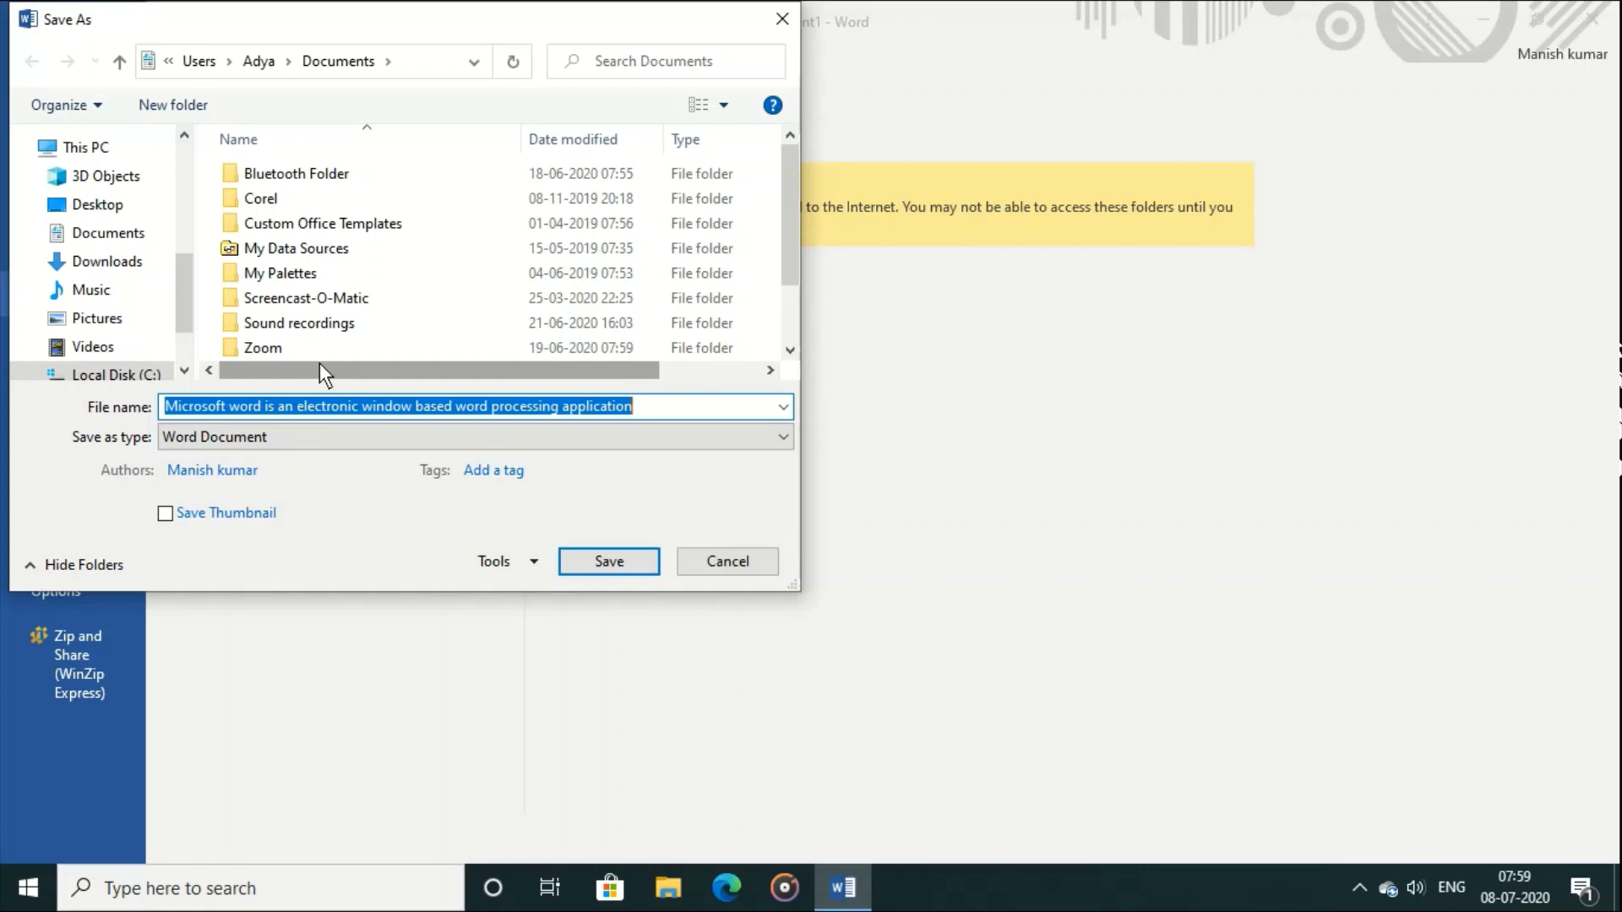
type("word")
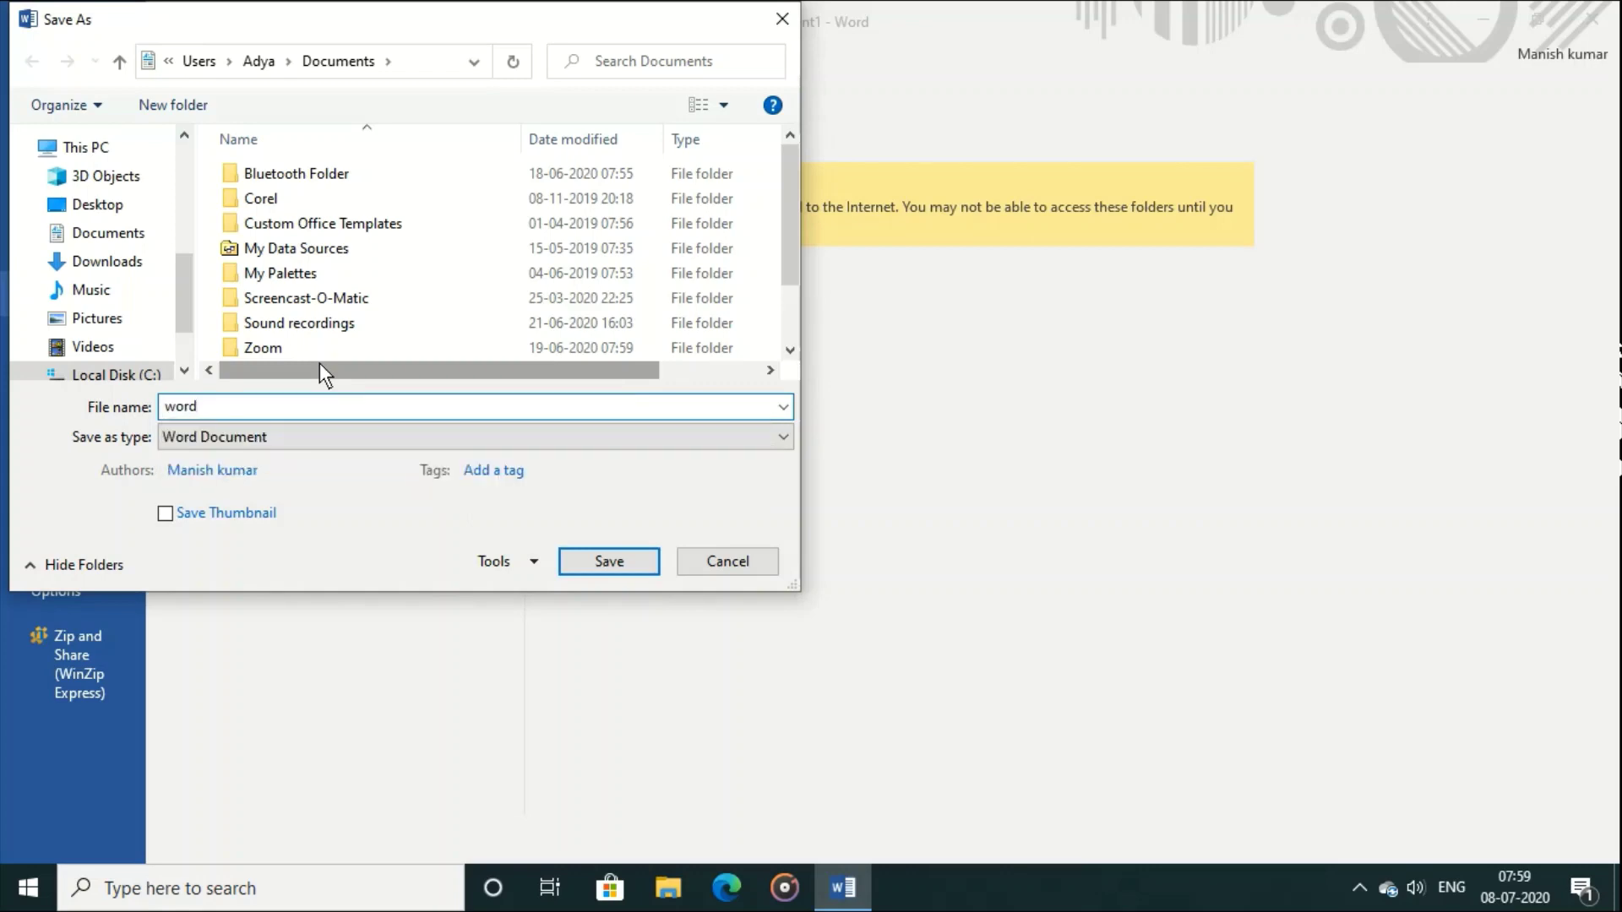
type("_notes")
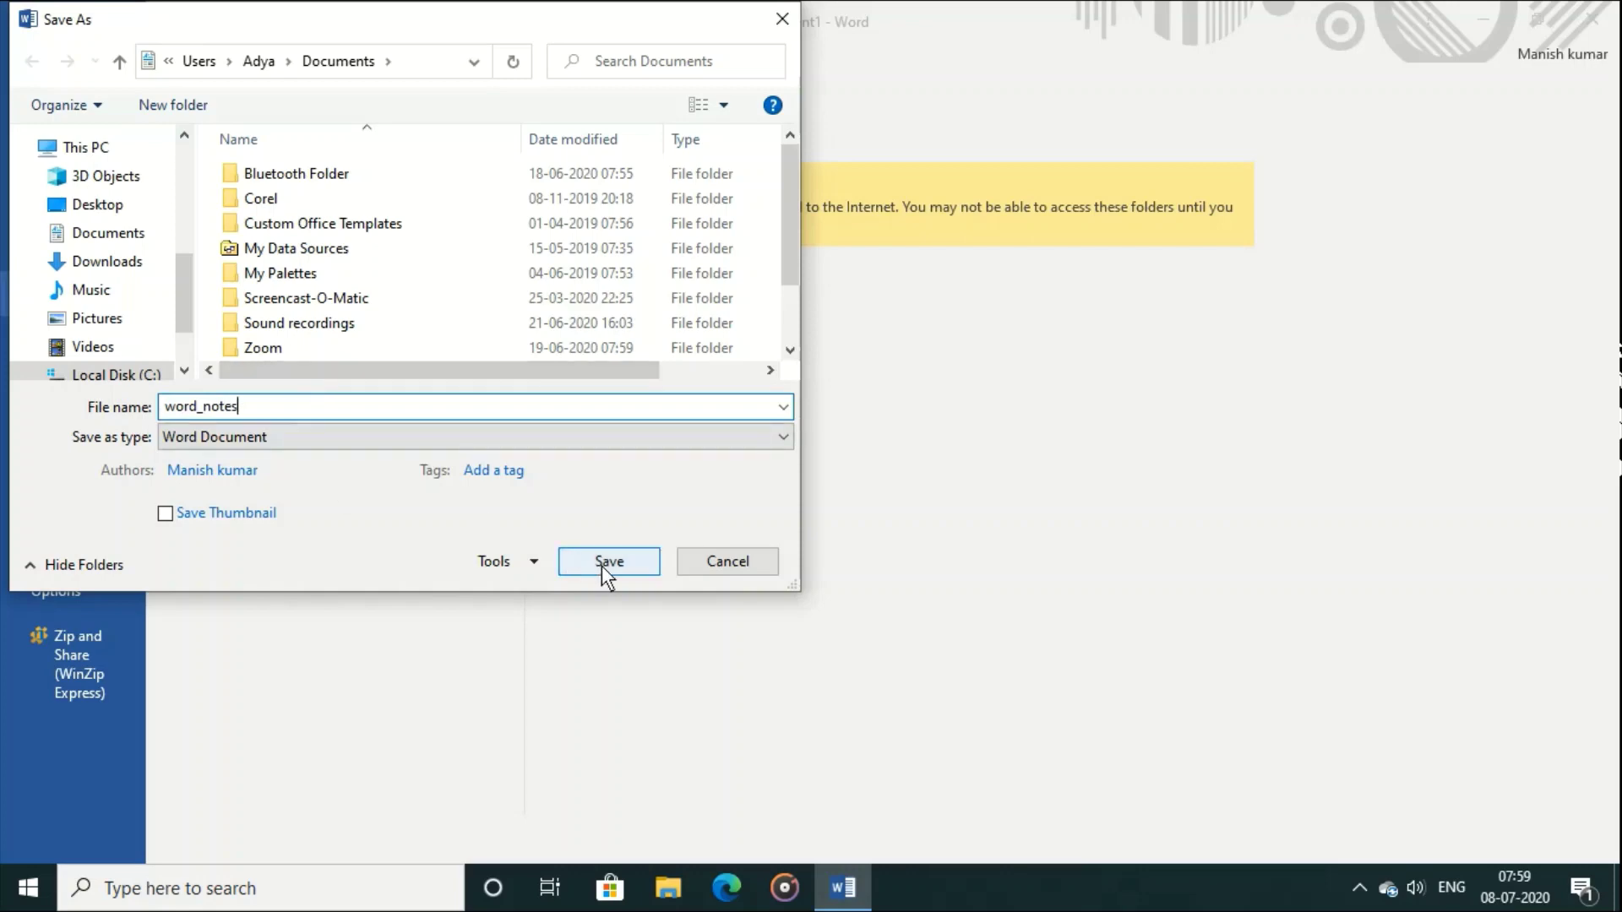
left_click(601, 566)
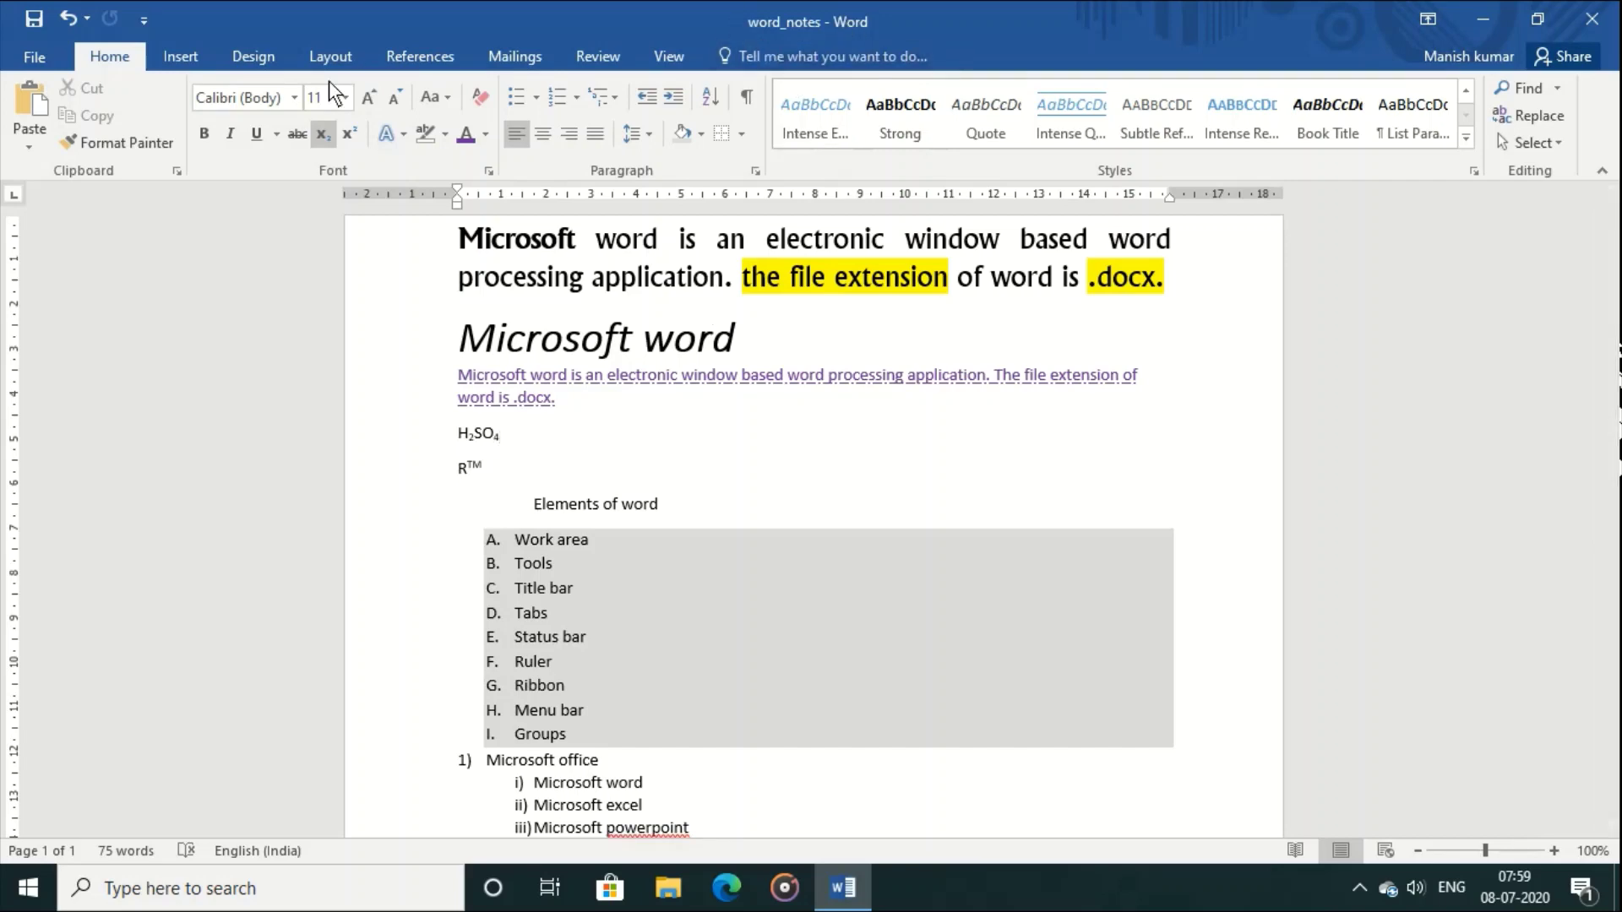
Step: Preview word_notes in the Print view, then close the document
left_click(35, 57)
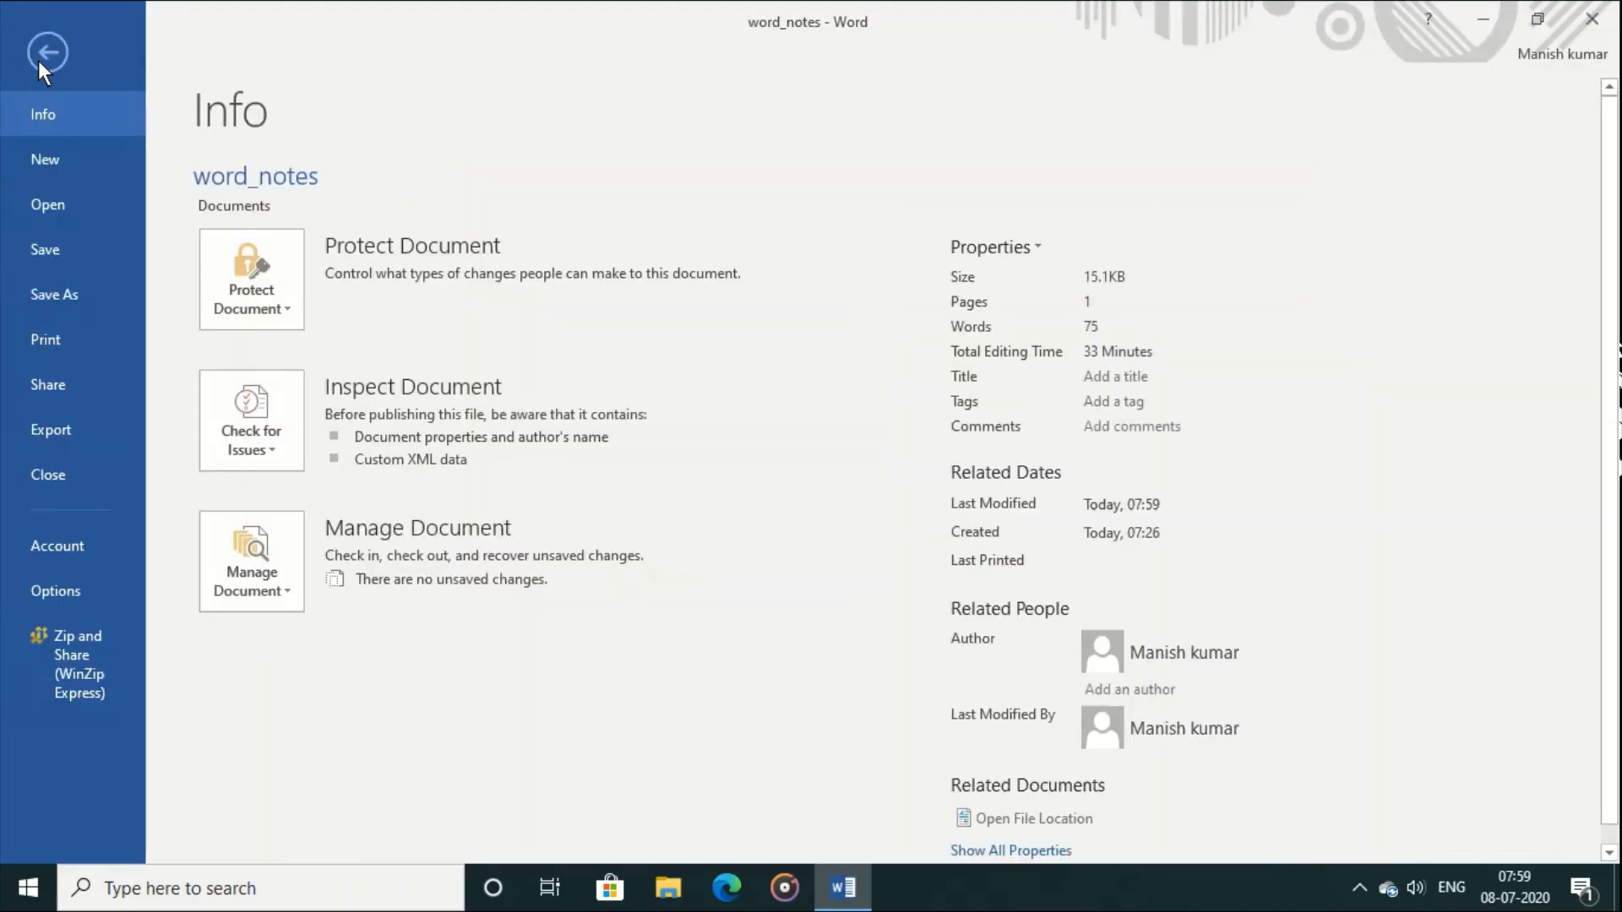
left_click(78, 348)
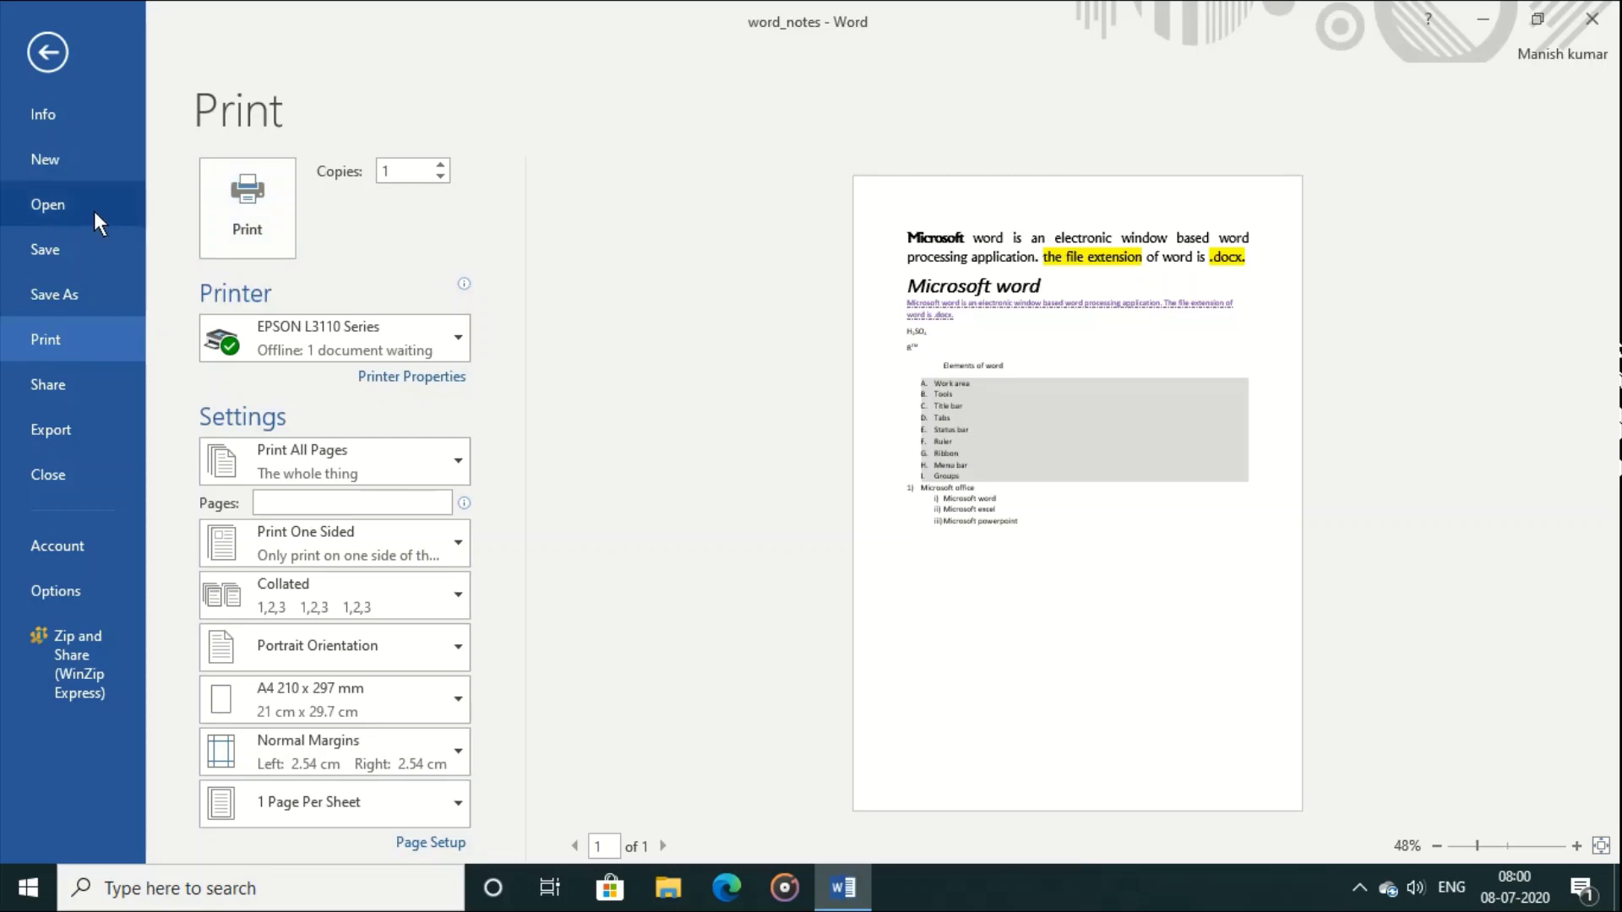
left_click(41, 40)
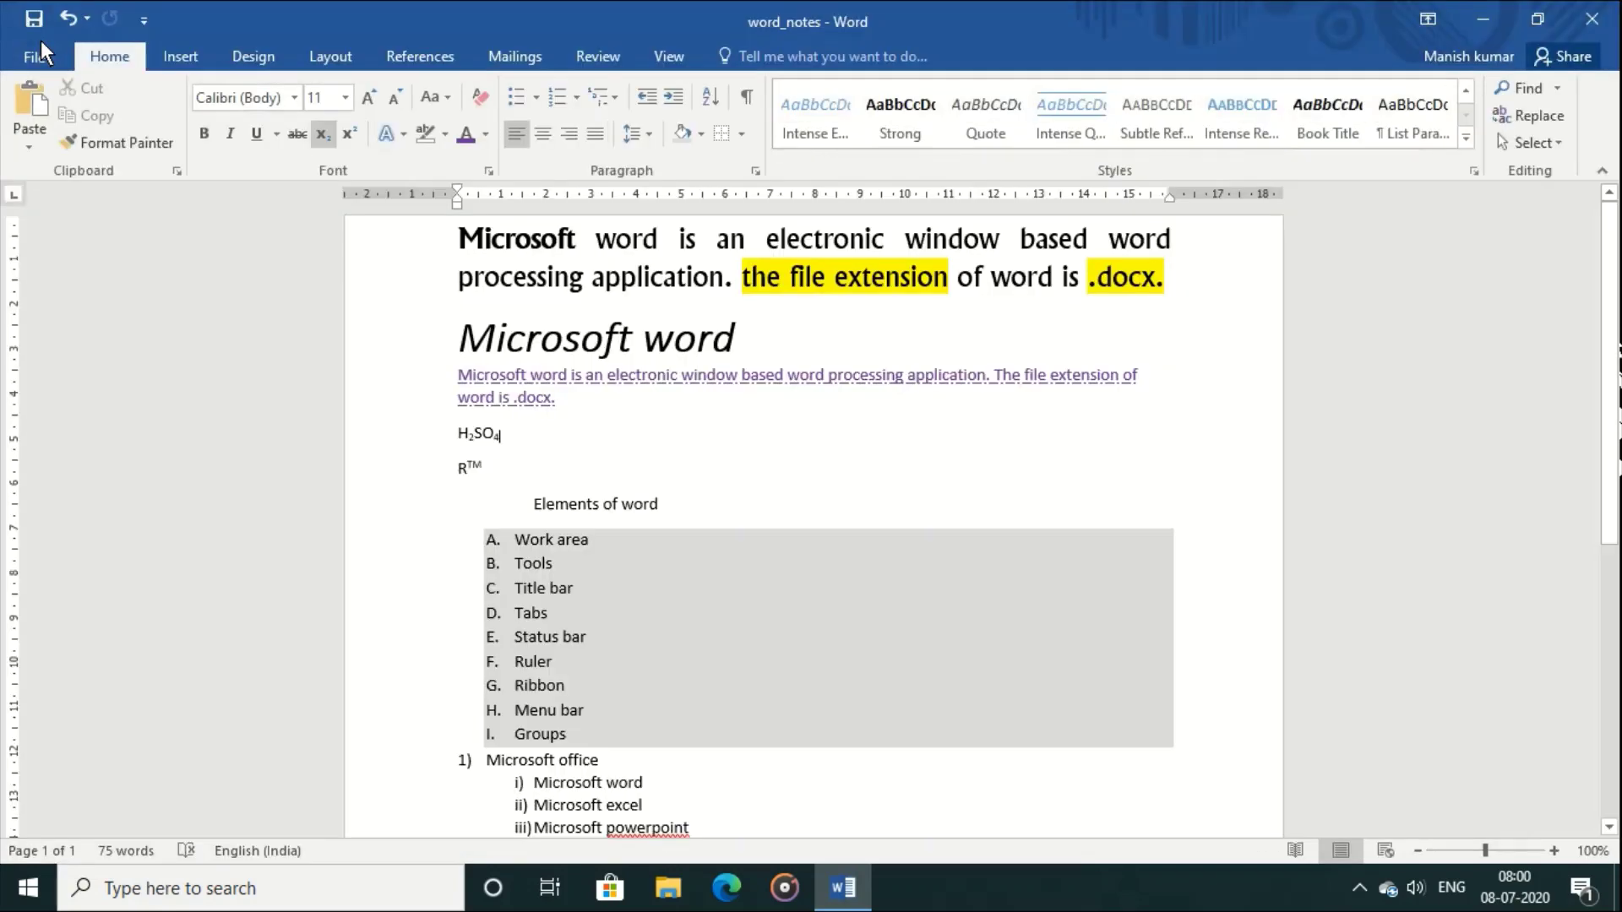
left_click(40, 58)
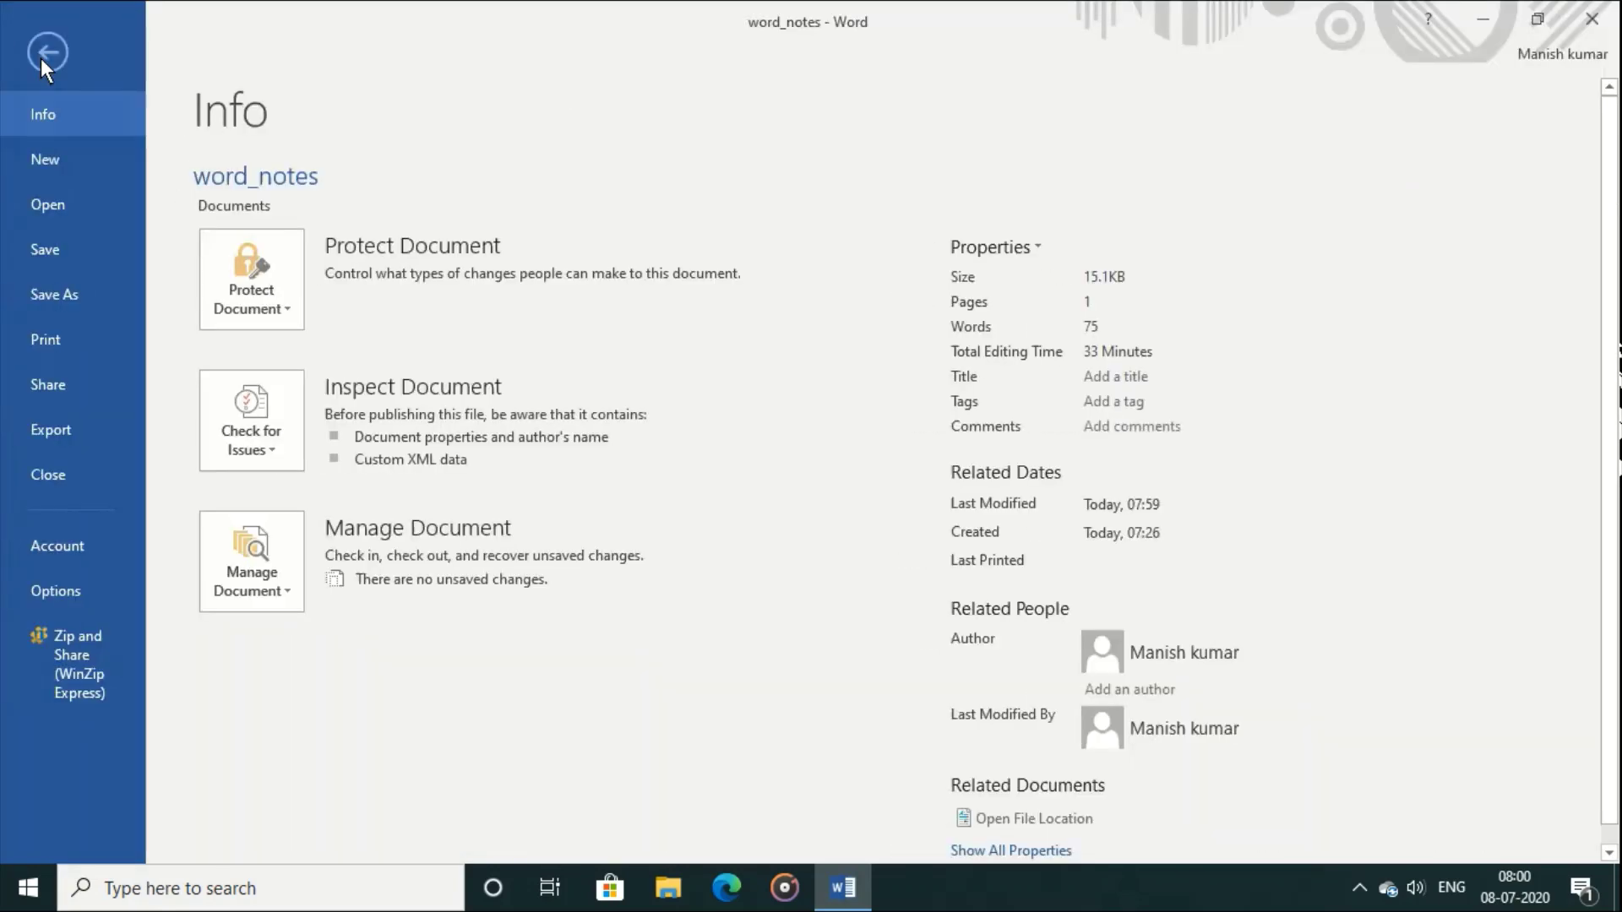
left_click(94, 470)
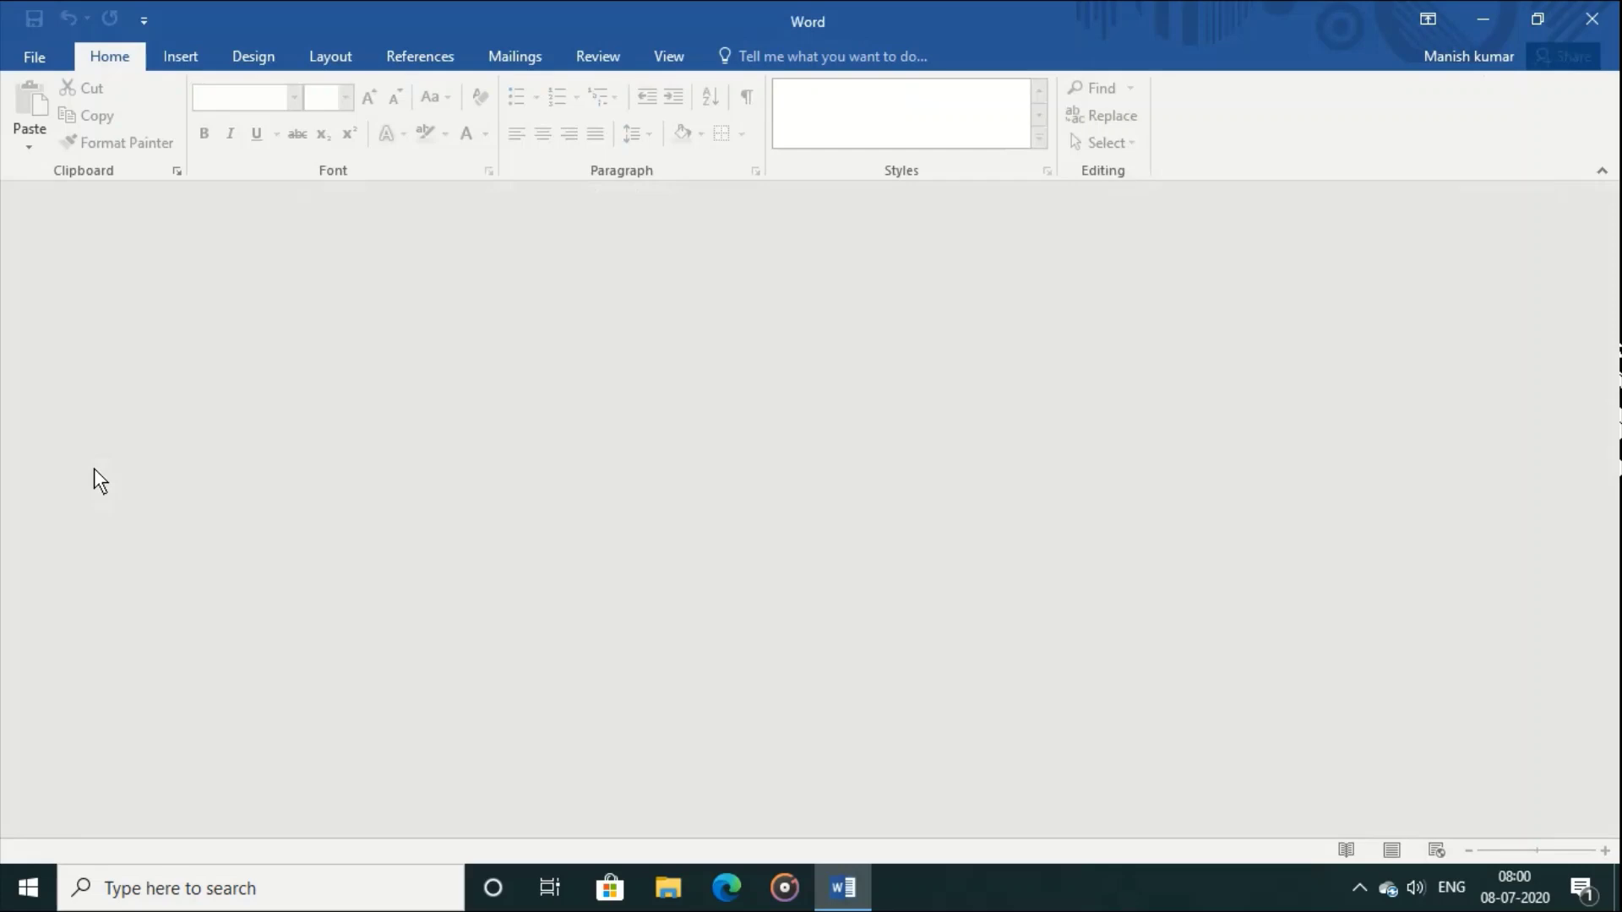
Step: Reopen word_notes from Recent files and switch from Read Mode back to Print Layout
left_click(34, 62)
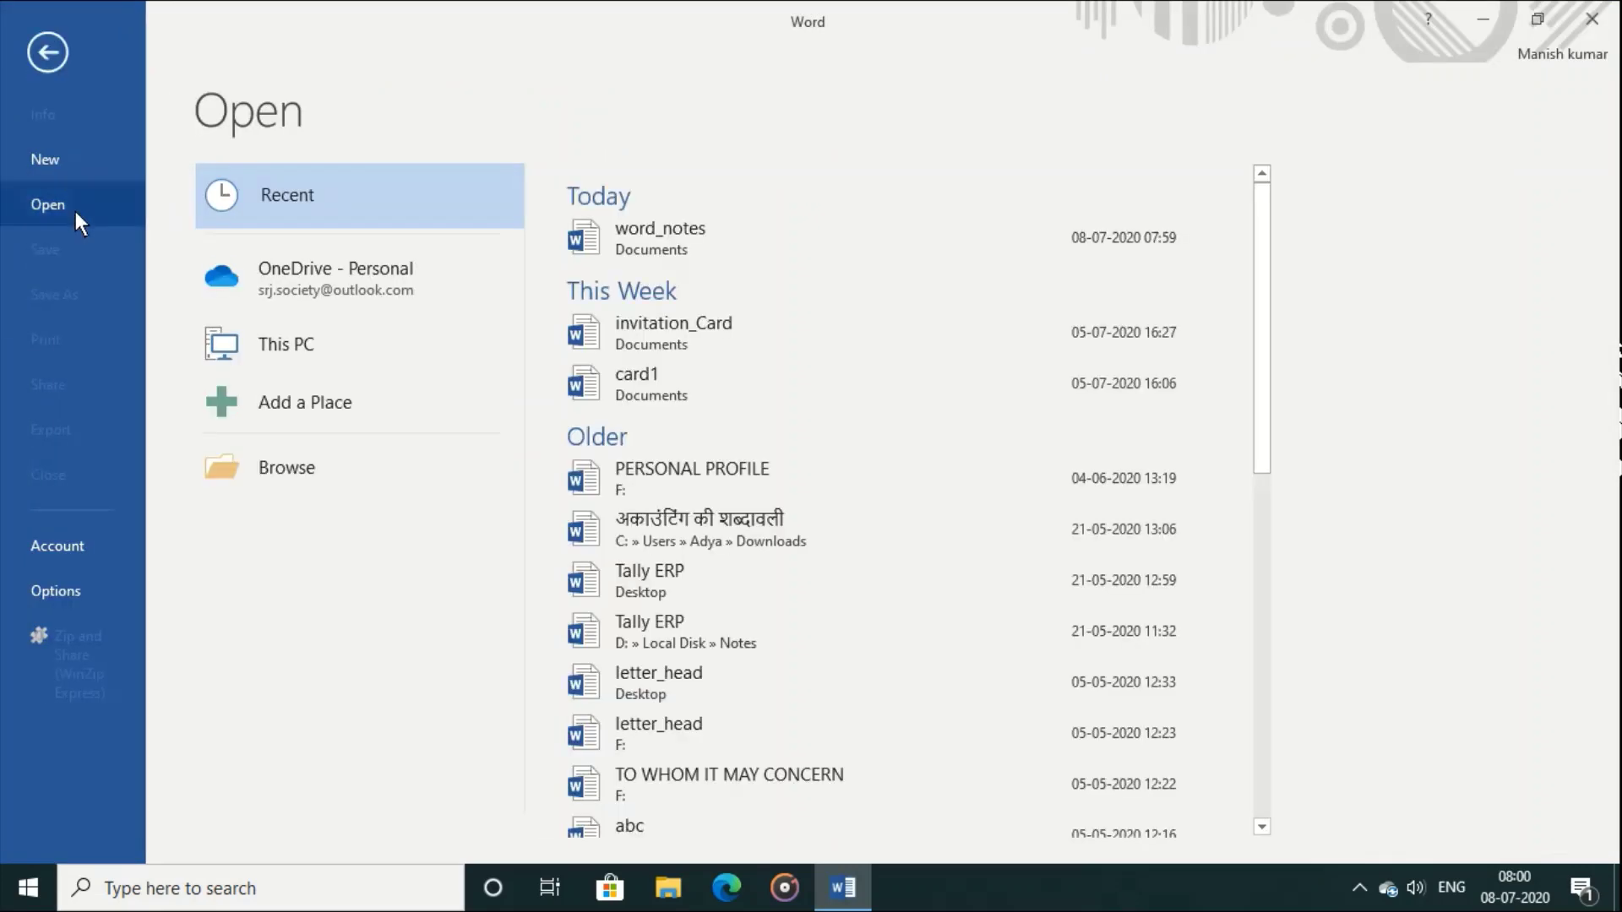
left_click(664, 229)
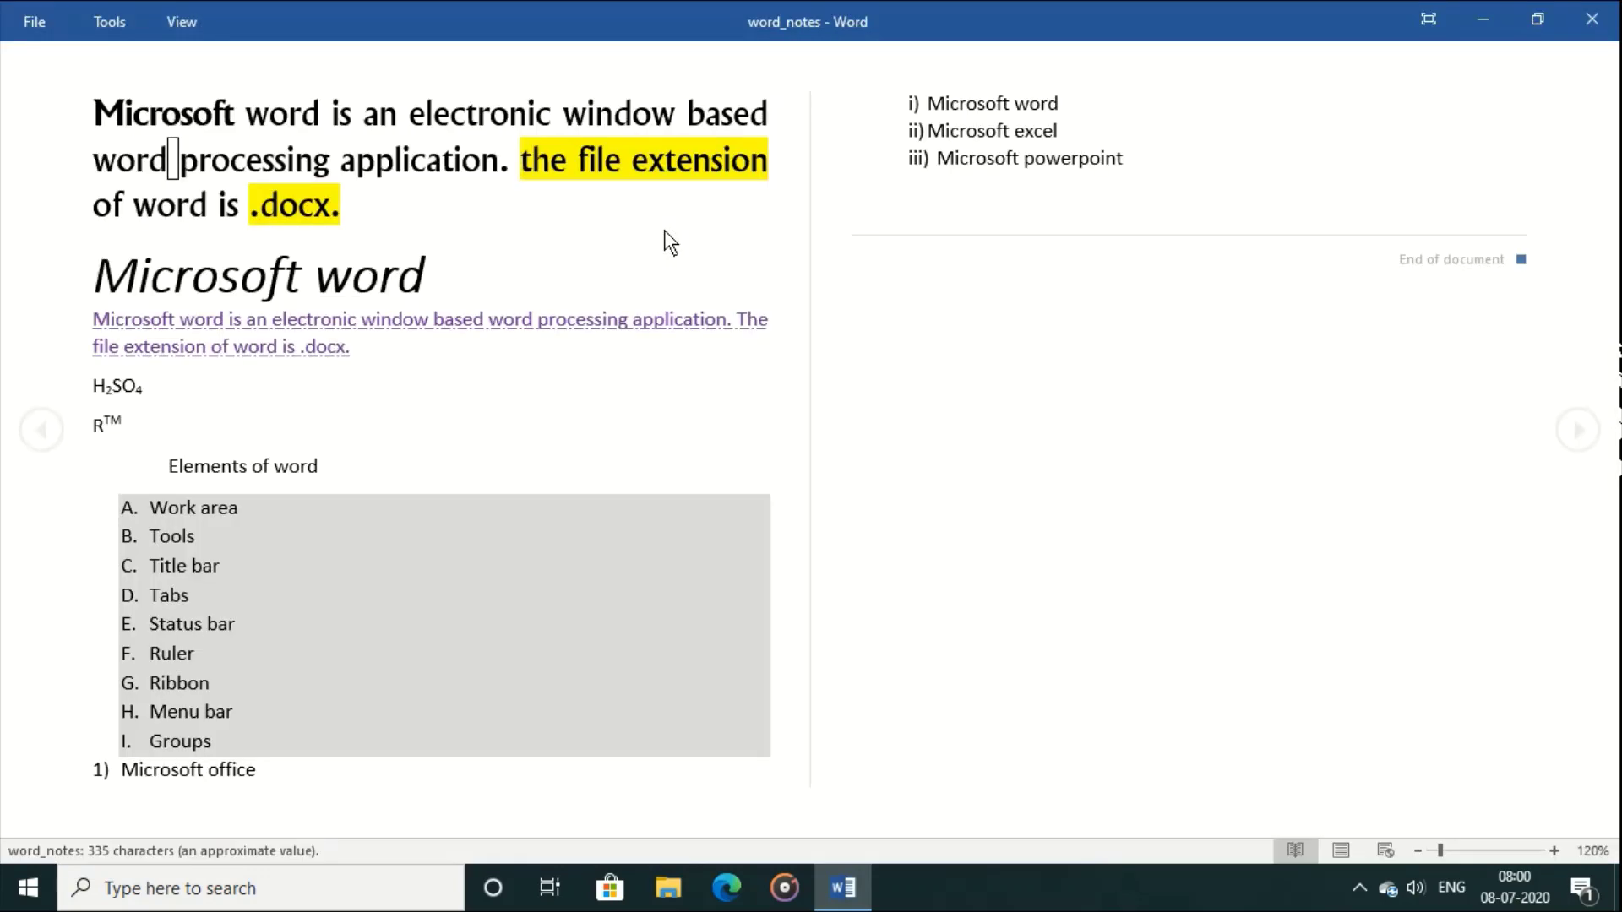
left_click(1436, 19)
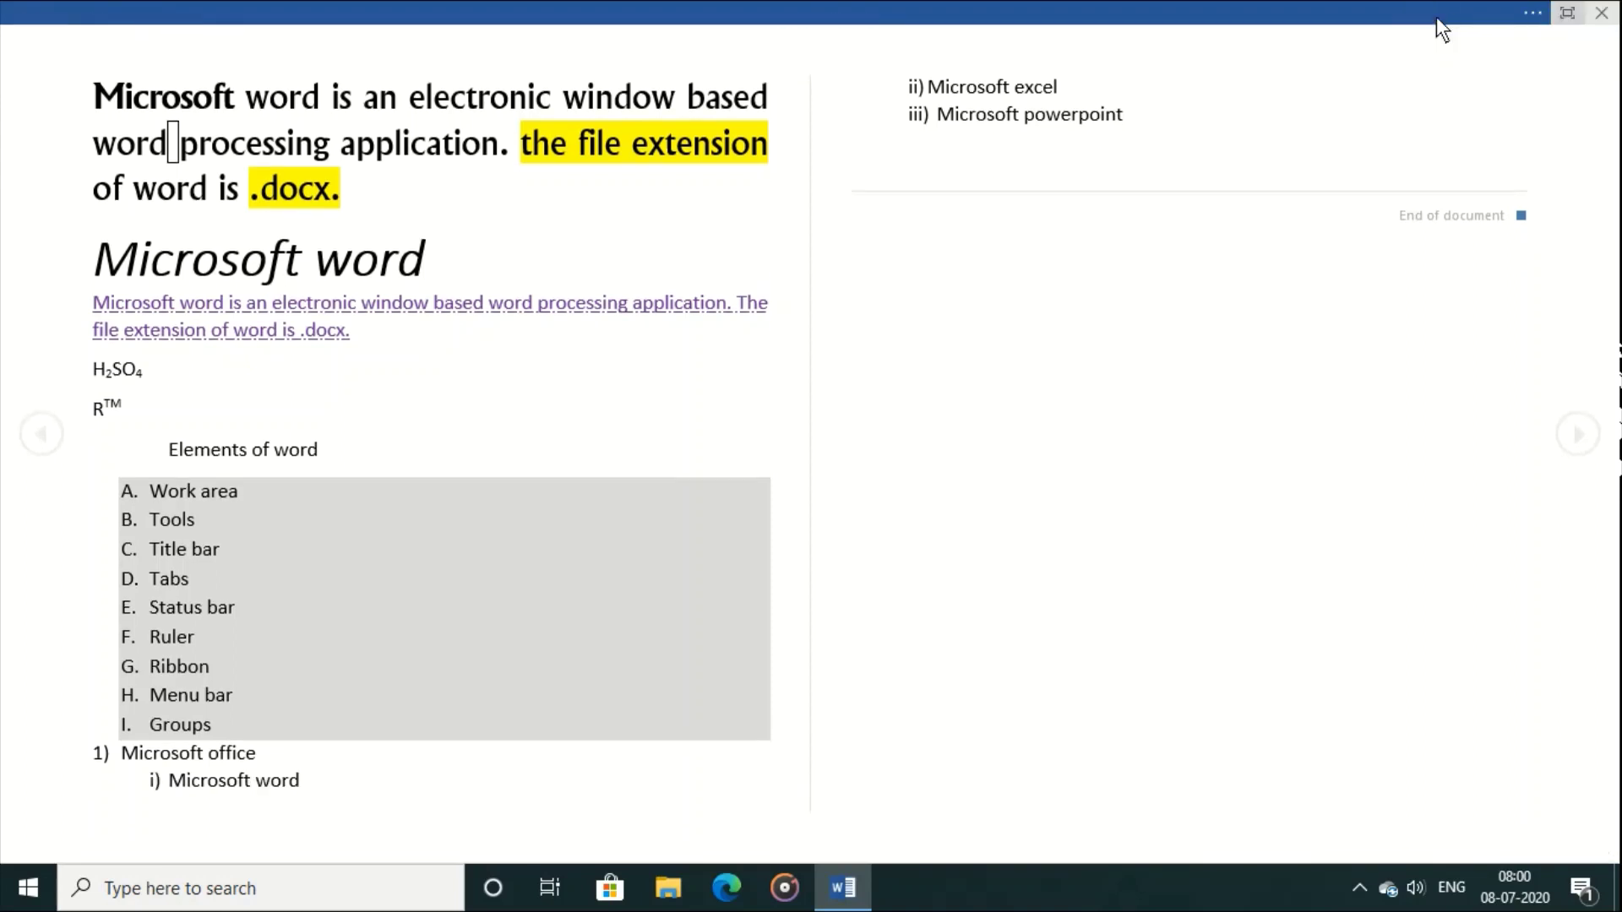
left_click(1544, 12)
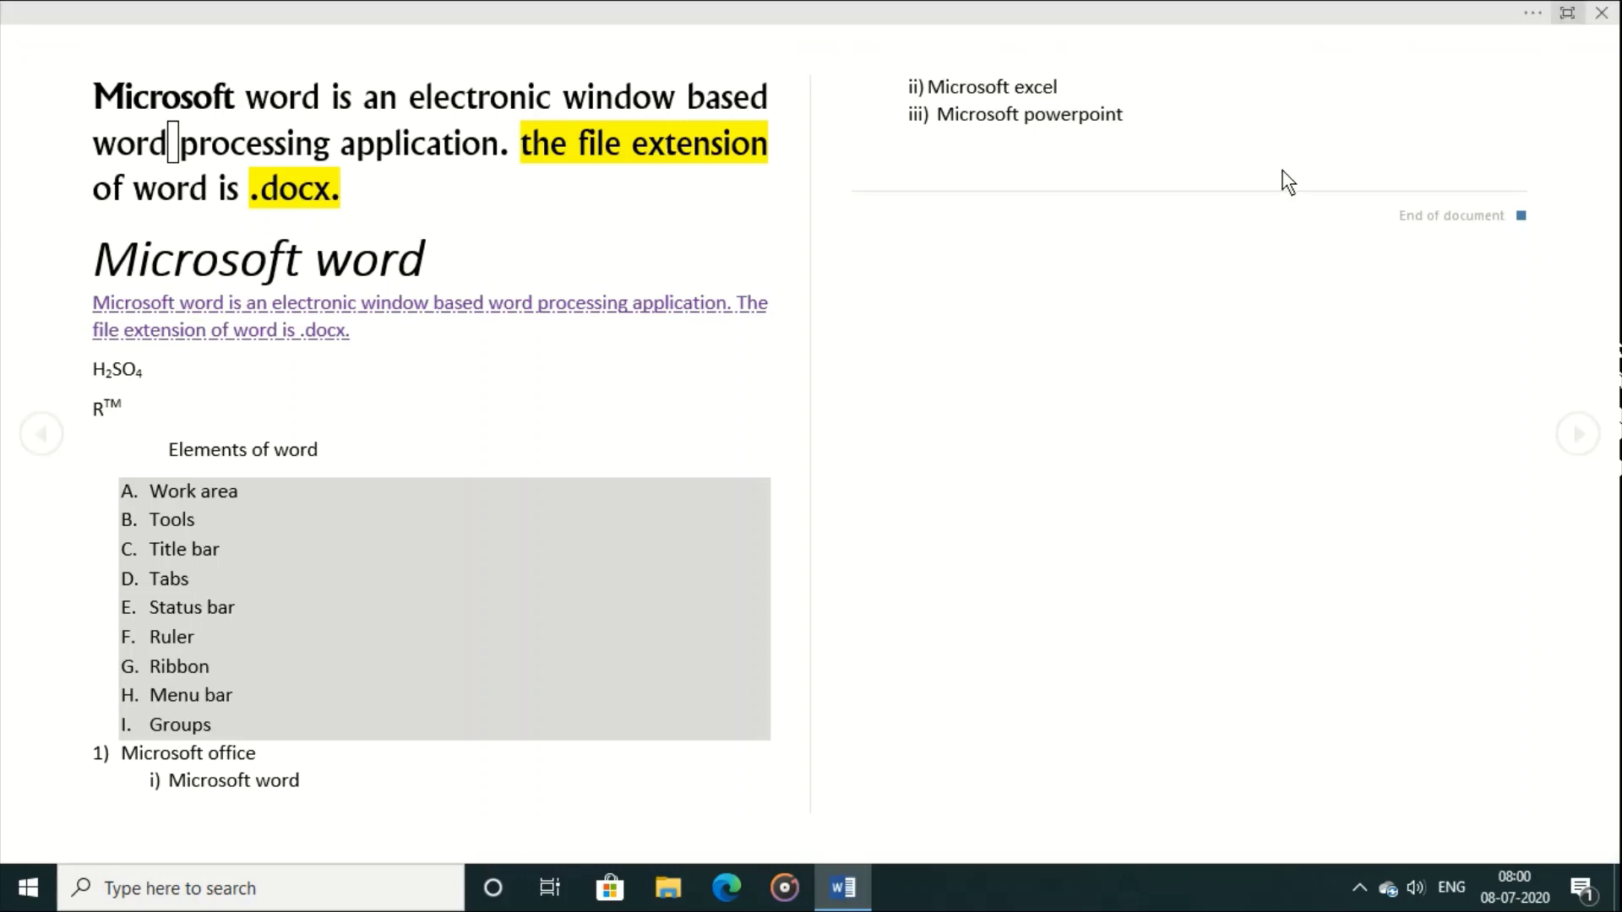
key("Escape")
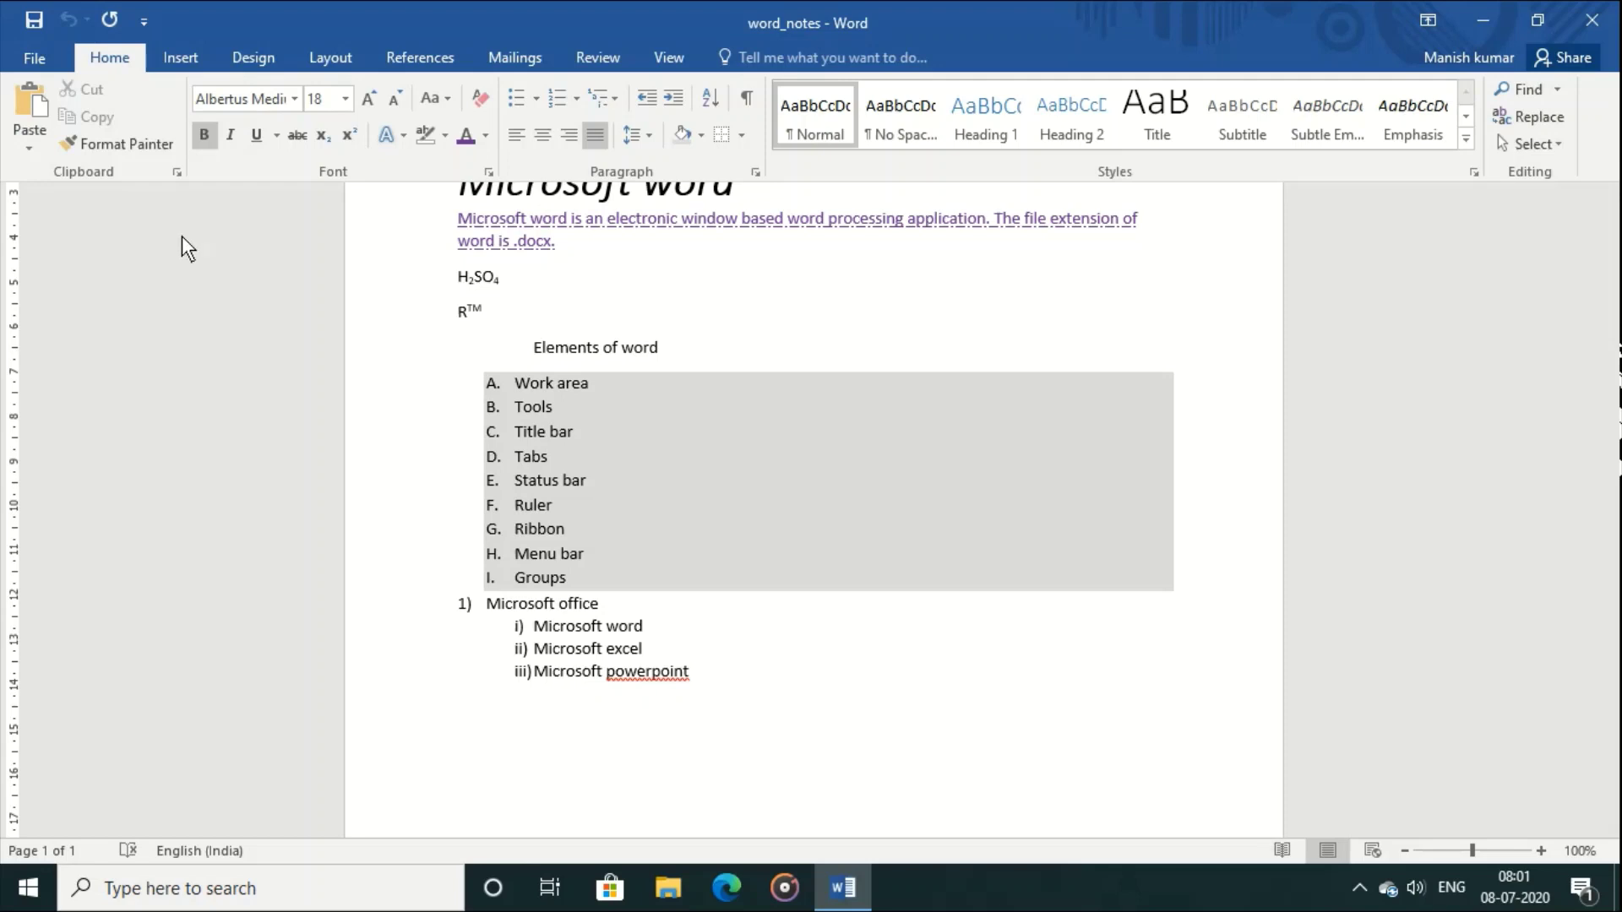
Step: Open the Save As page for word_notes from the File menu
left_click(42, 56)
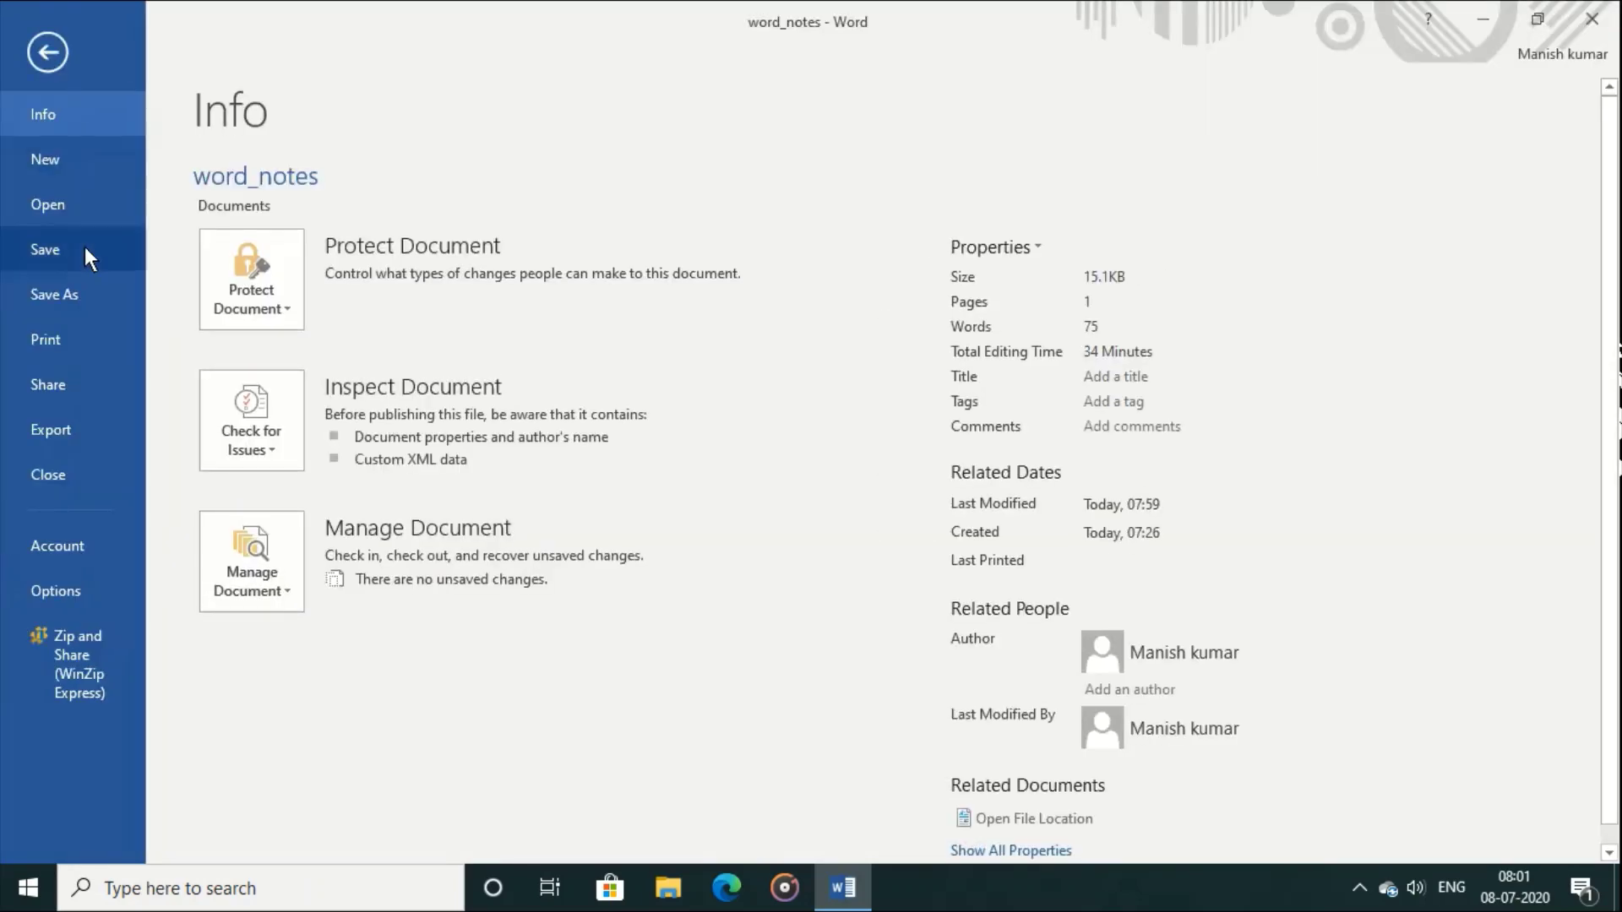
left_click(90, 299)
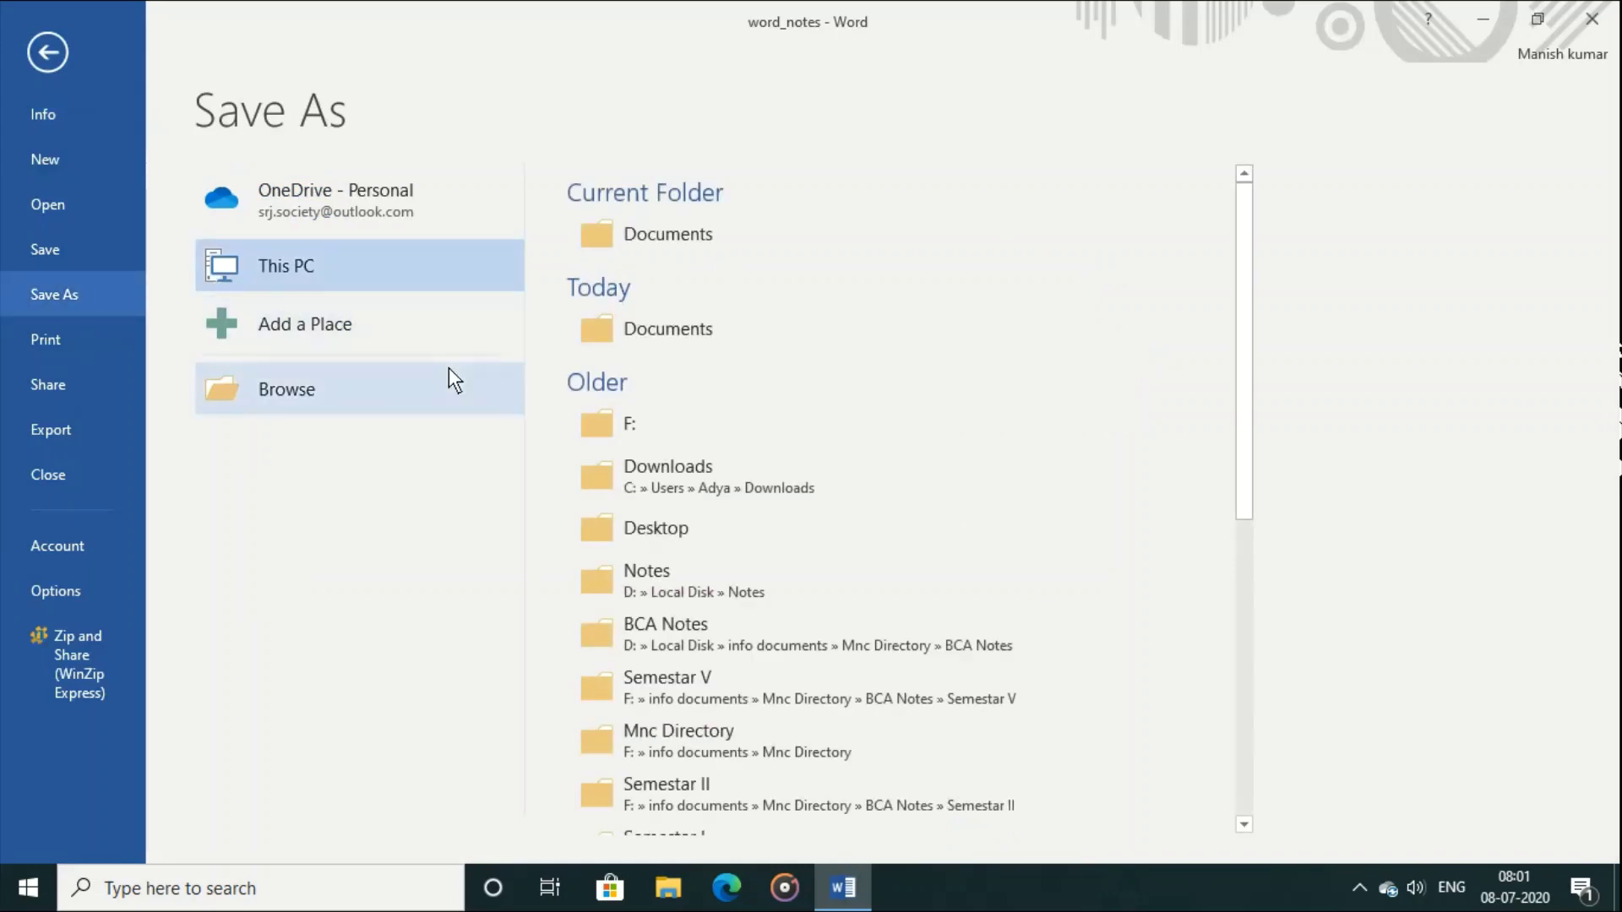
Step: In Browse > Tools > General Options, enter a password to open and to modify
left_click(647, 251)
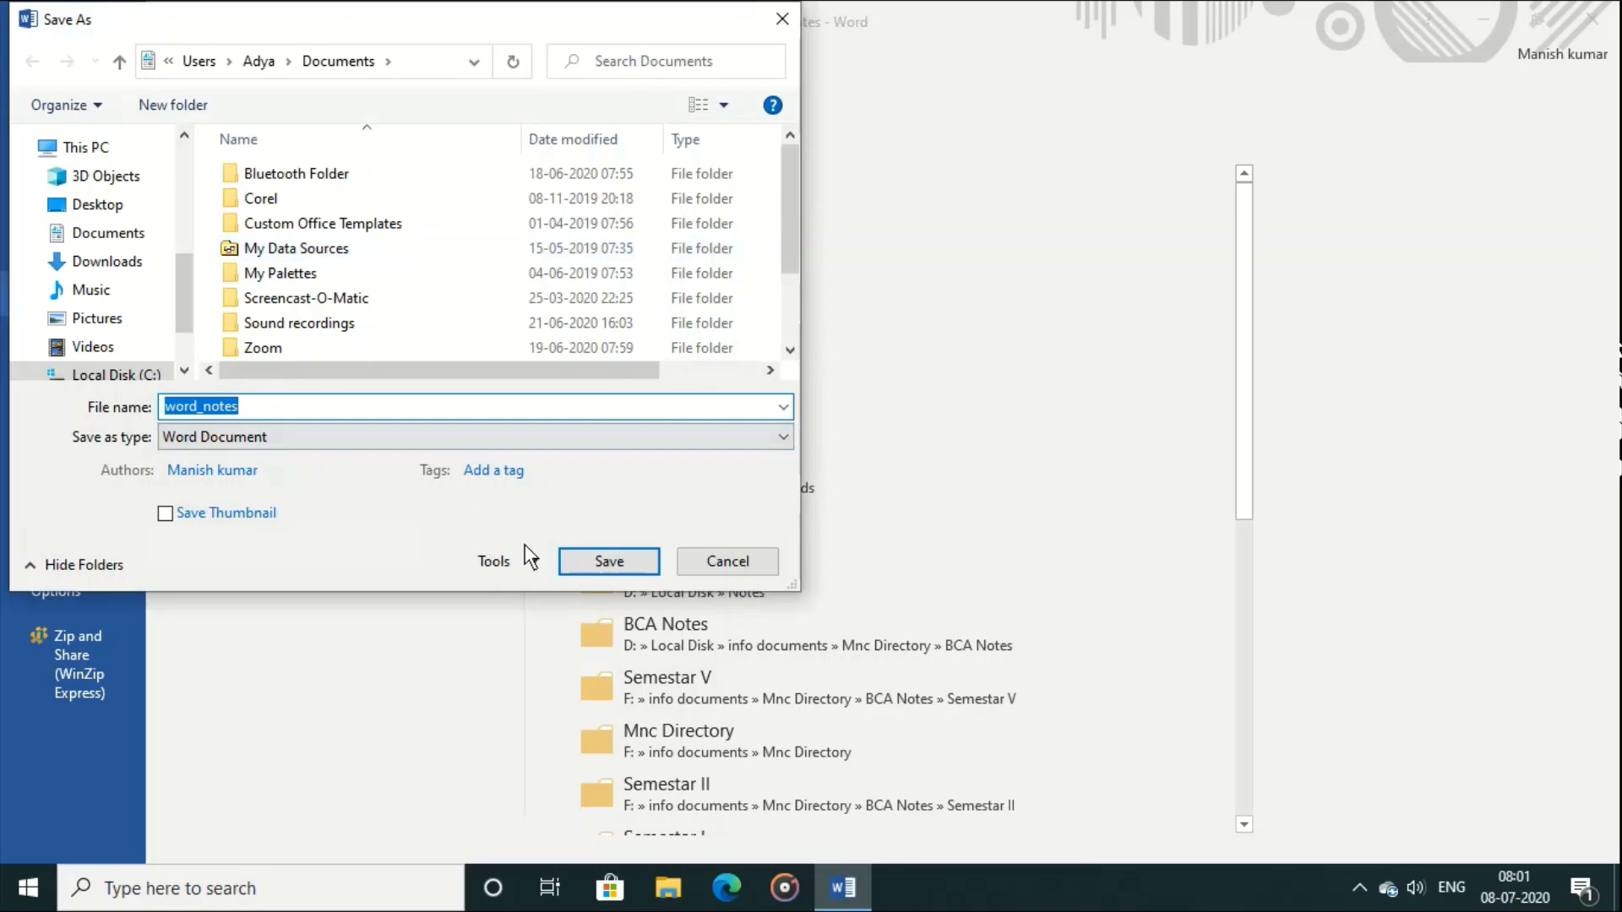
left_click(534, 564)
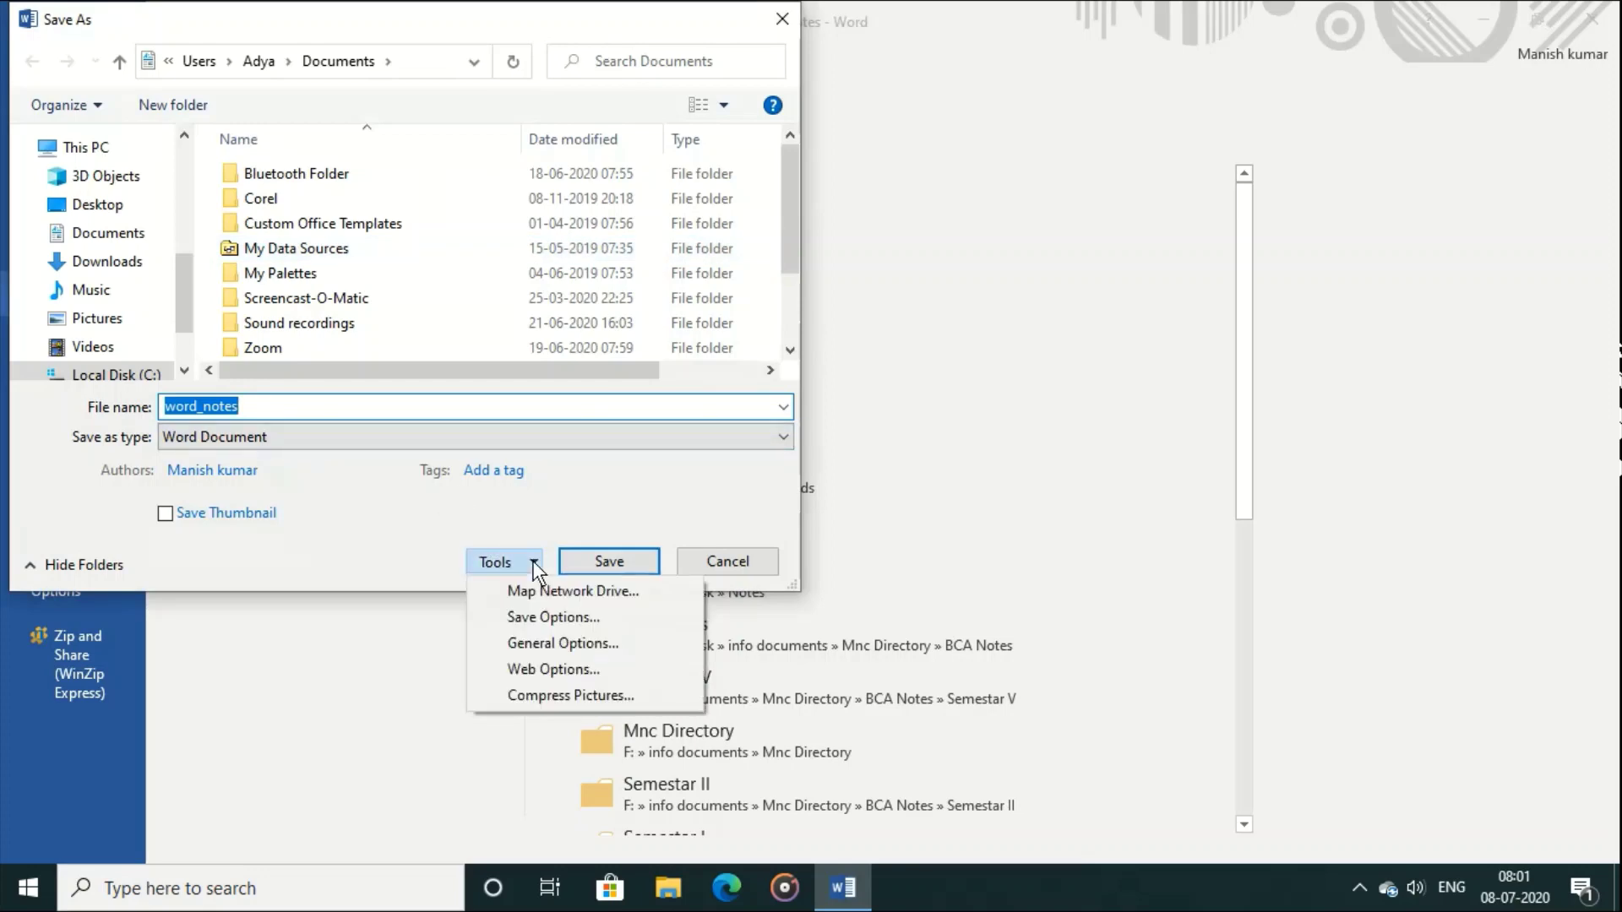
left_click(575, 644)
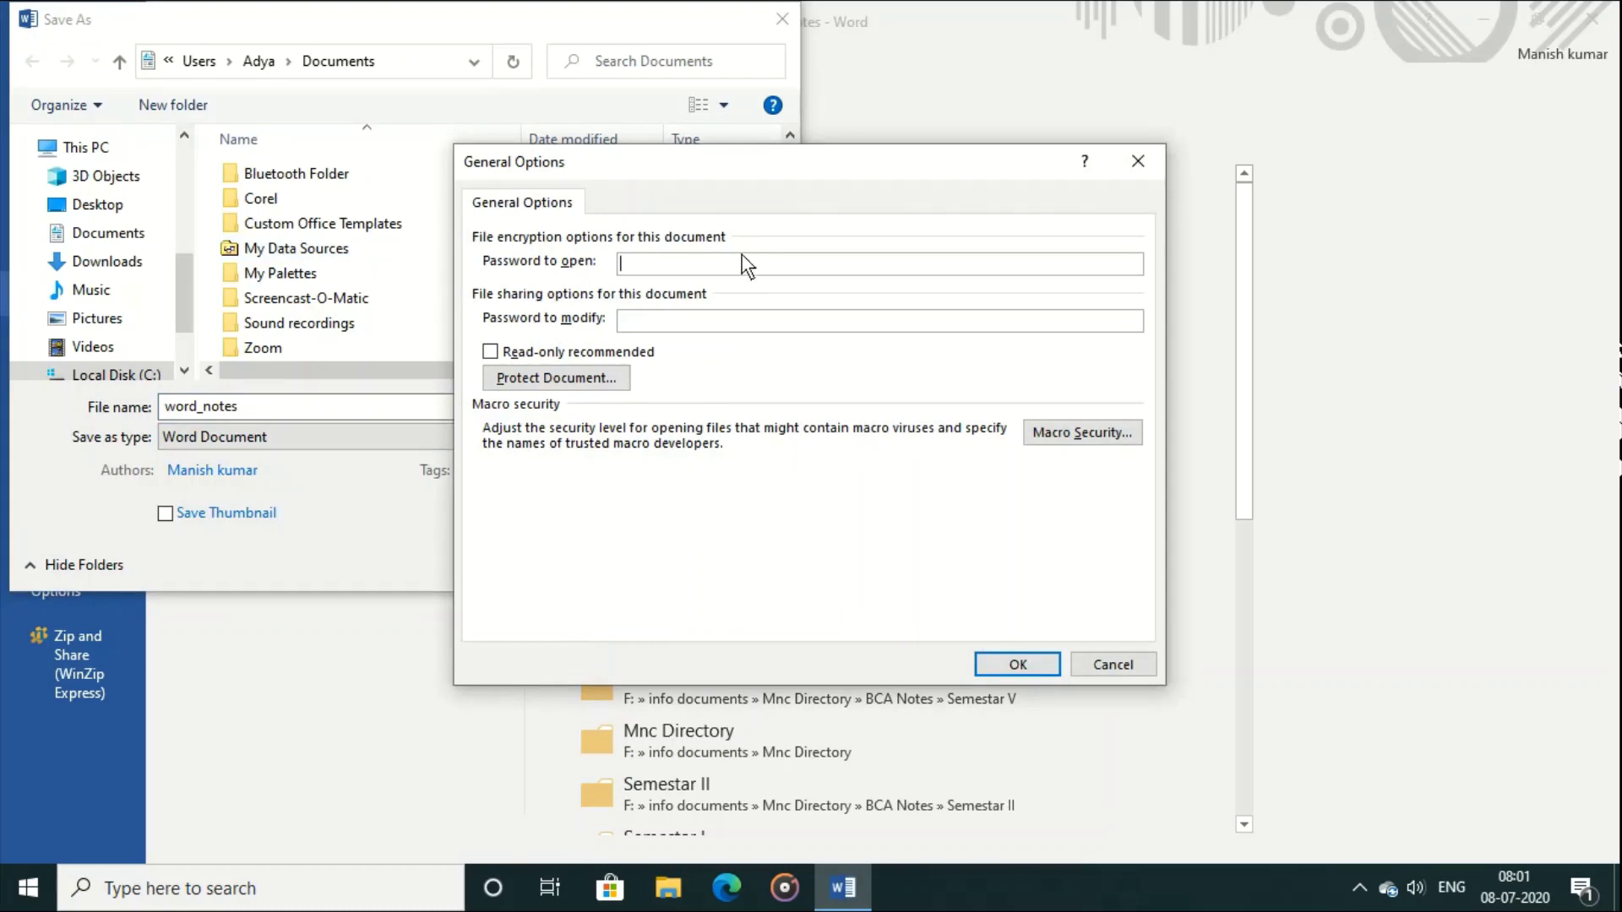
type("123")
left_click(785, 319)
type("123")
Step: Confirm both the open and modify passwords by re-entering them
left_click(1018, 667)
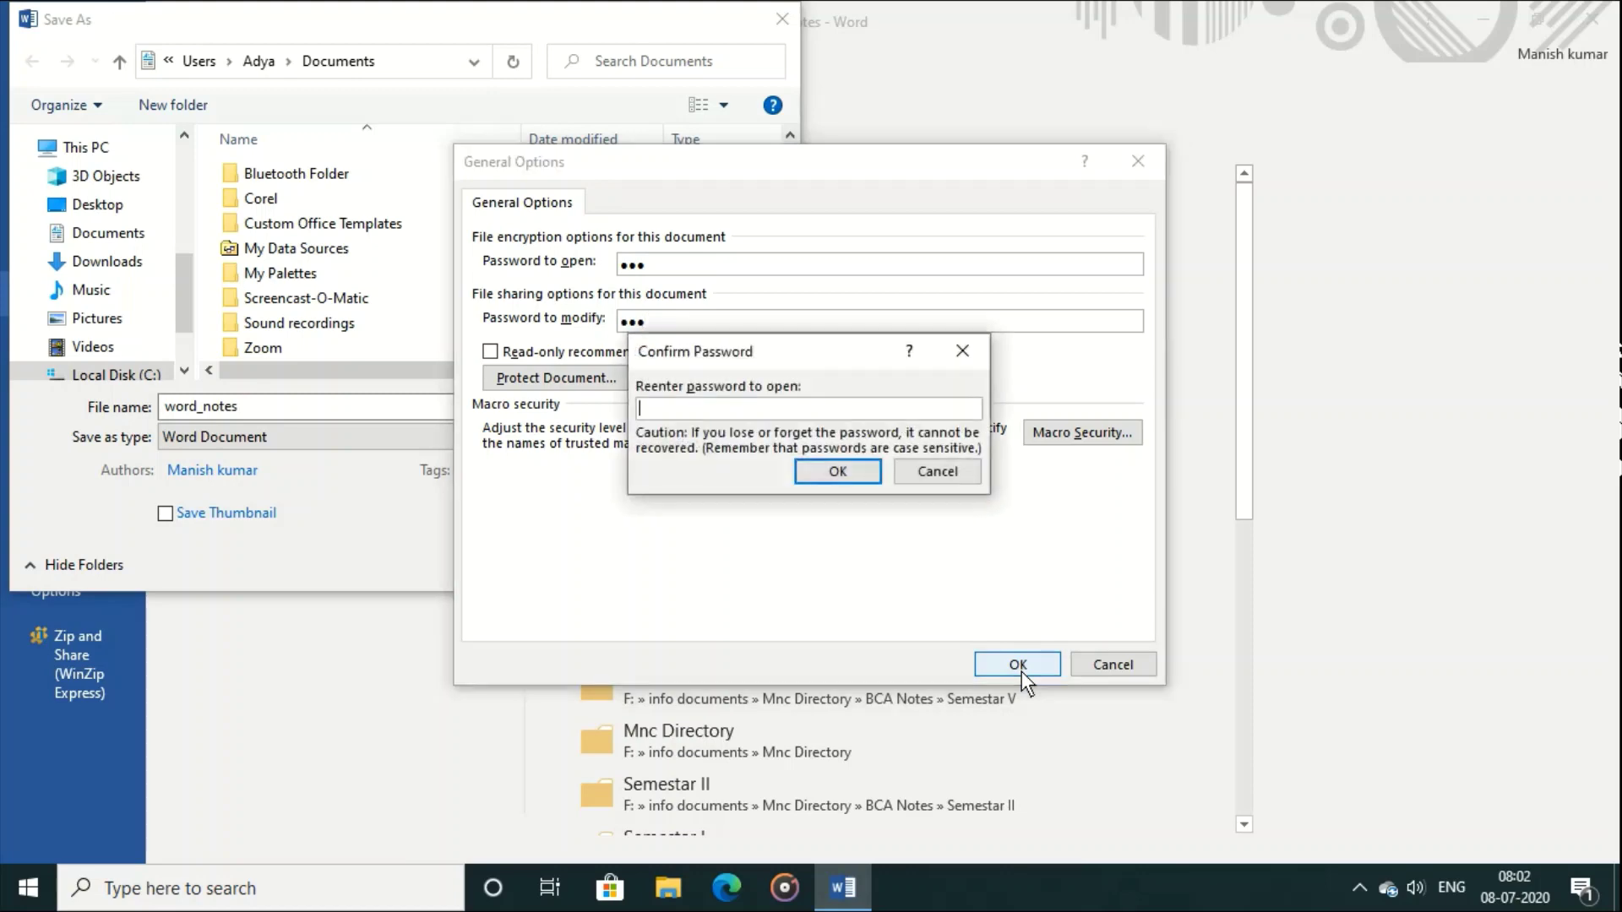
type("123")
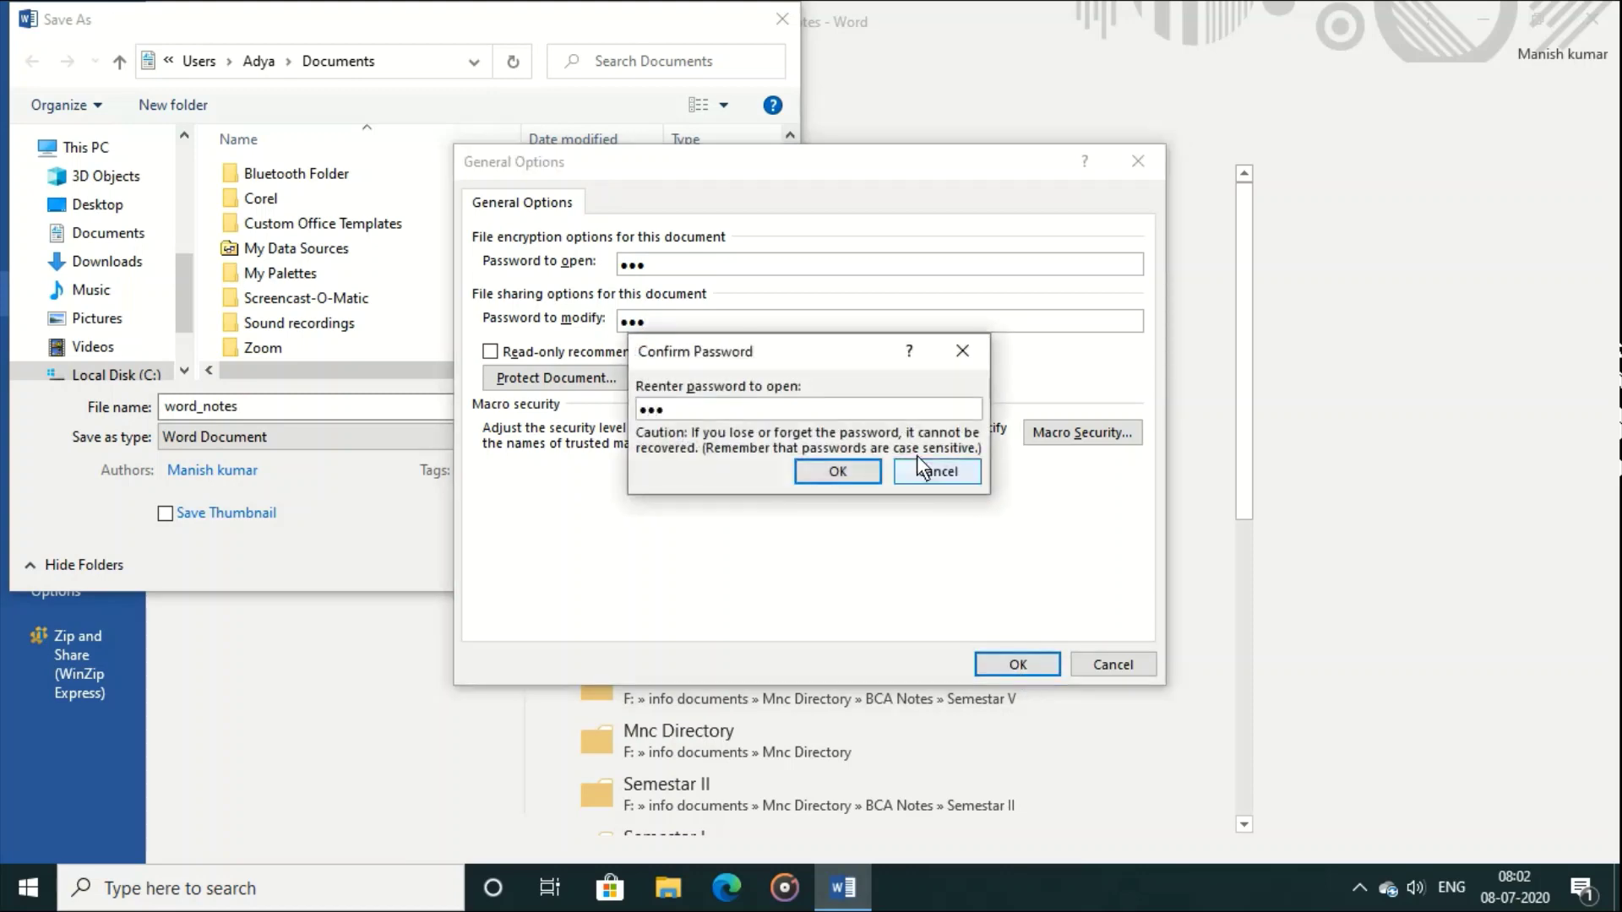
left_click(852, 479)
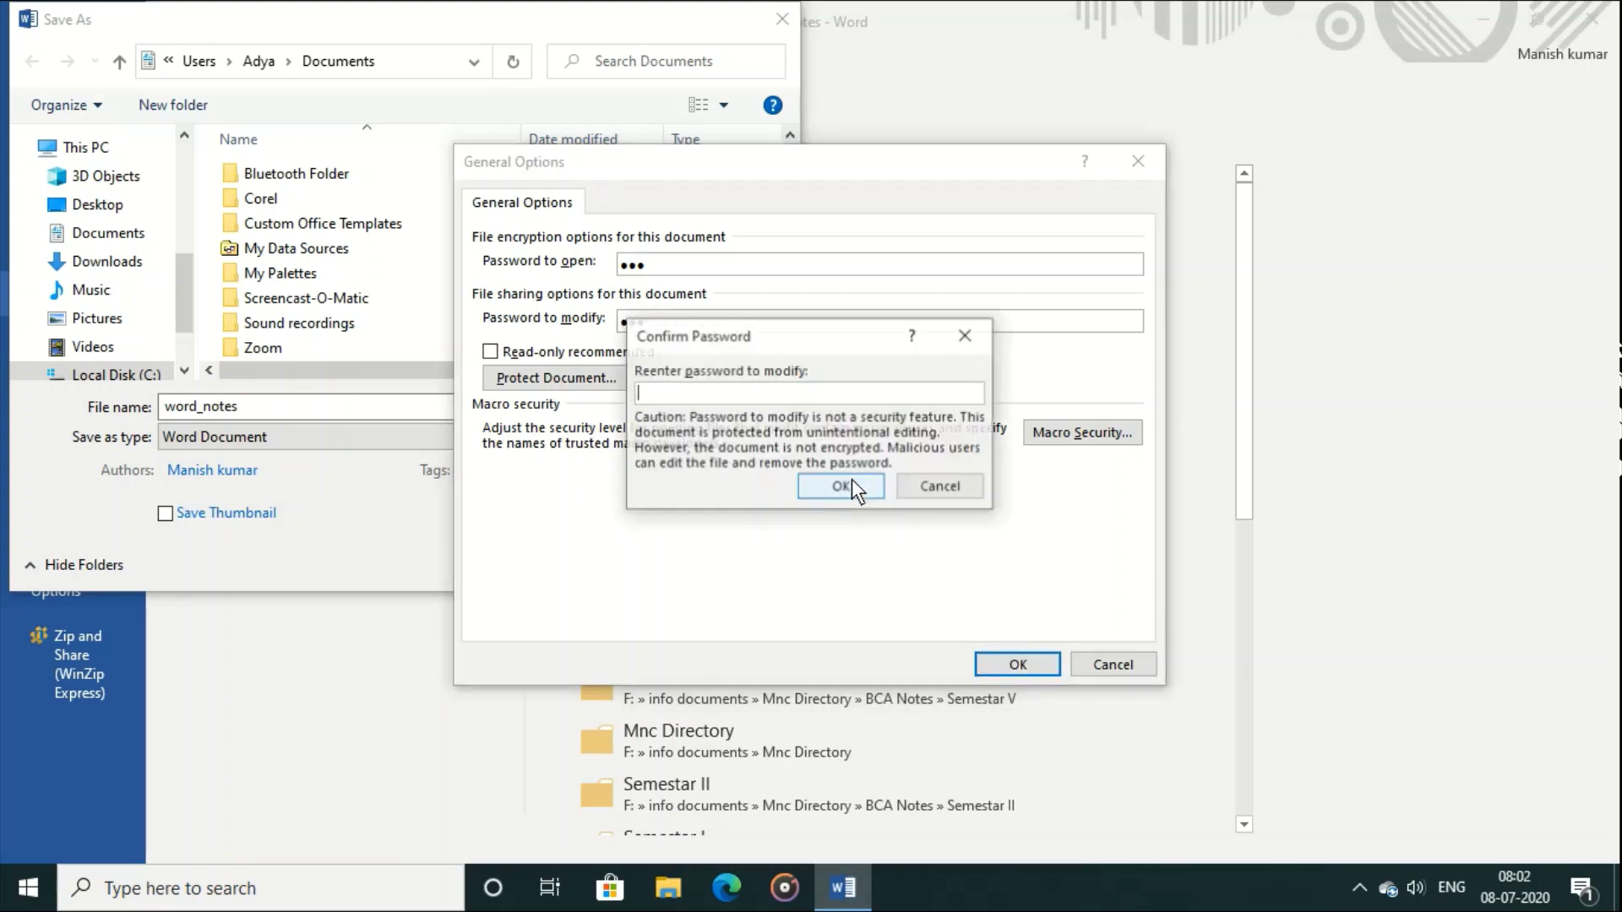
type("123")
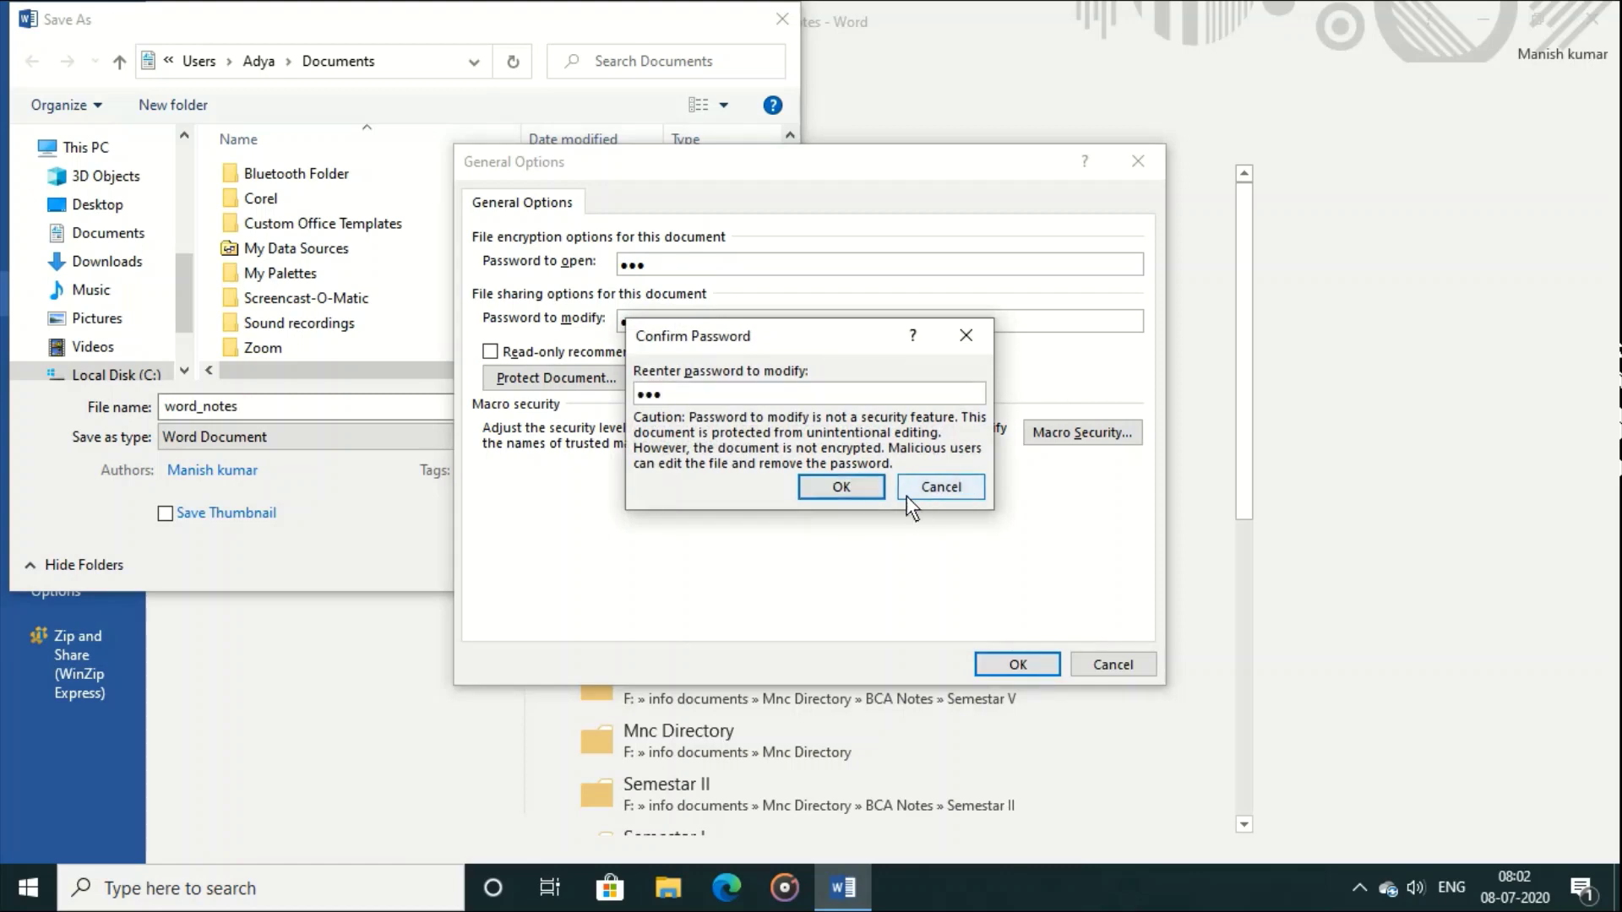
left_click(863, 488)
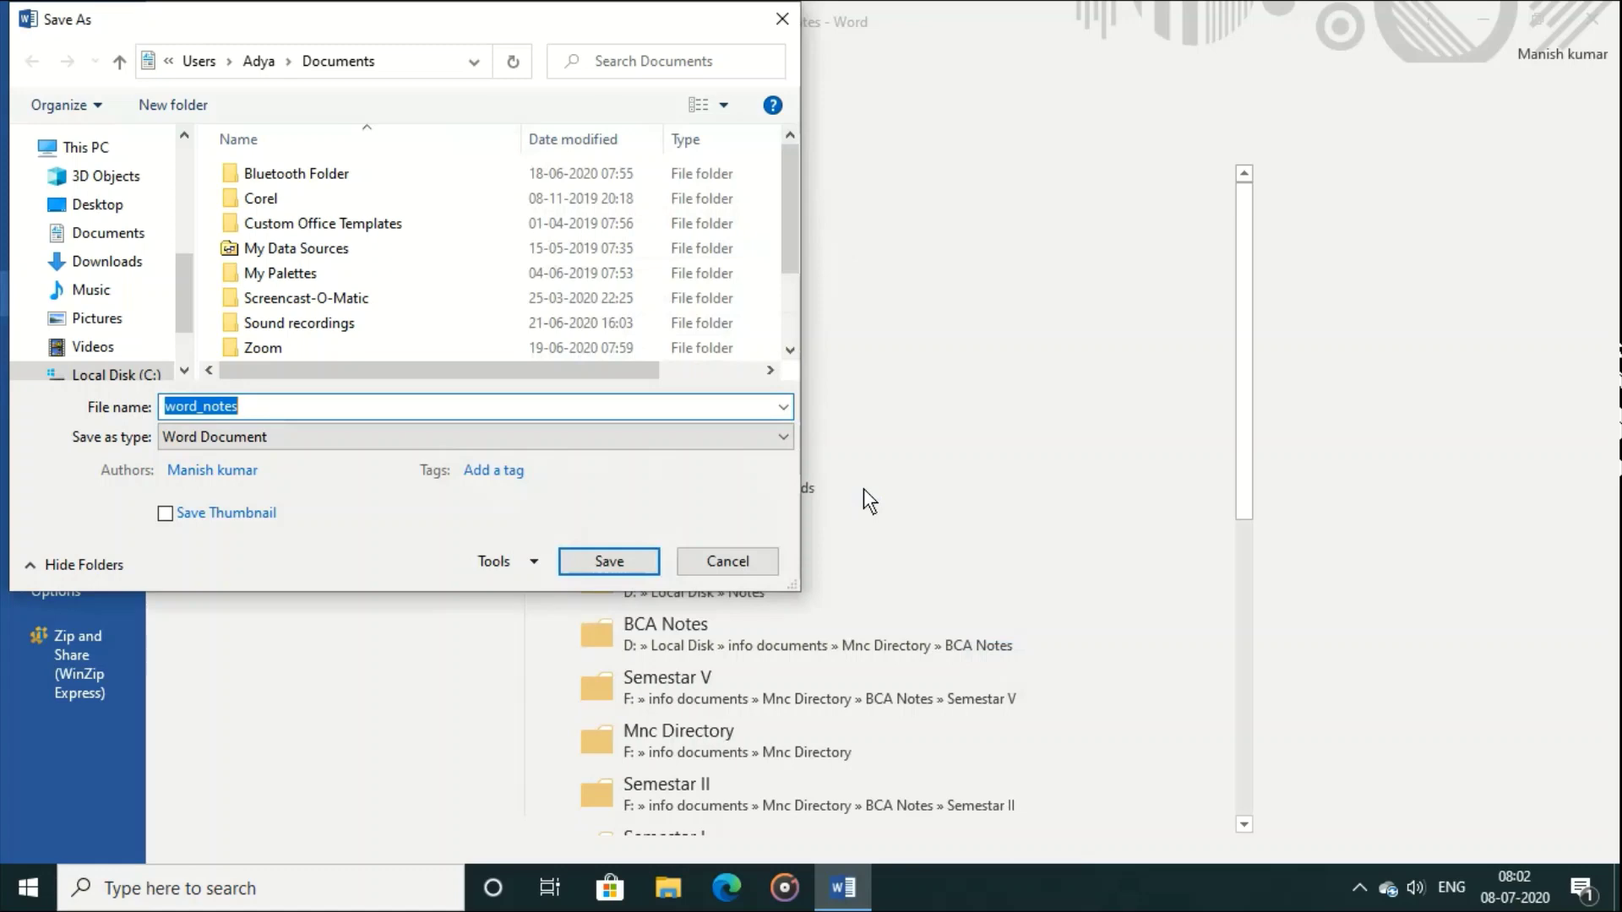
Step: Save word_notes with its new passwords
left_click(615, 561)
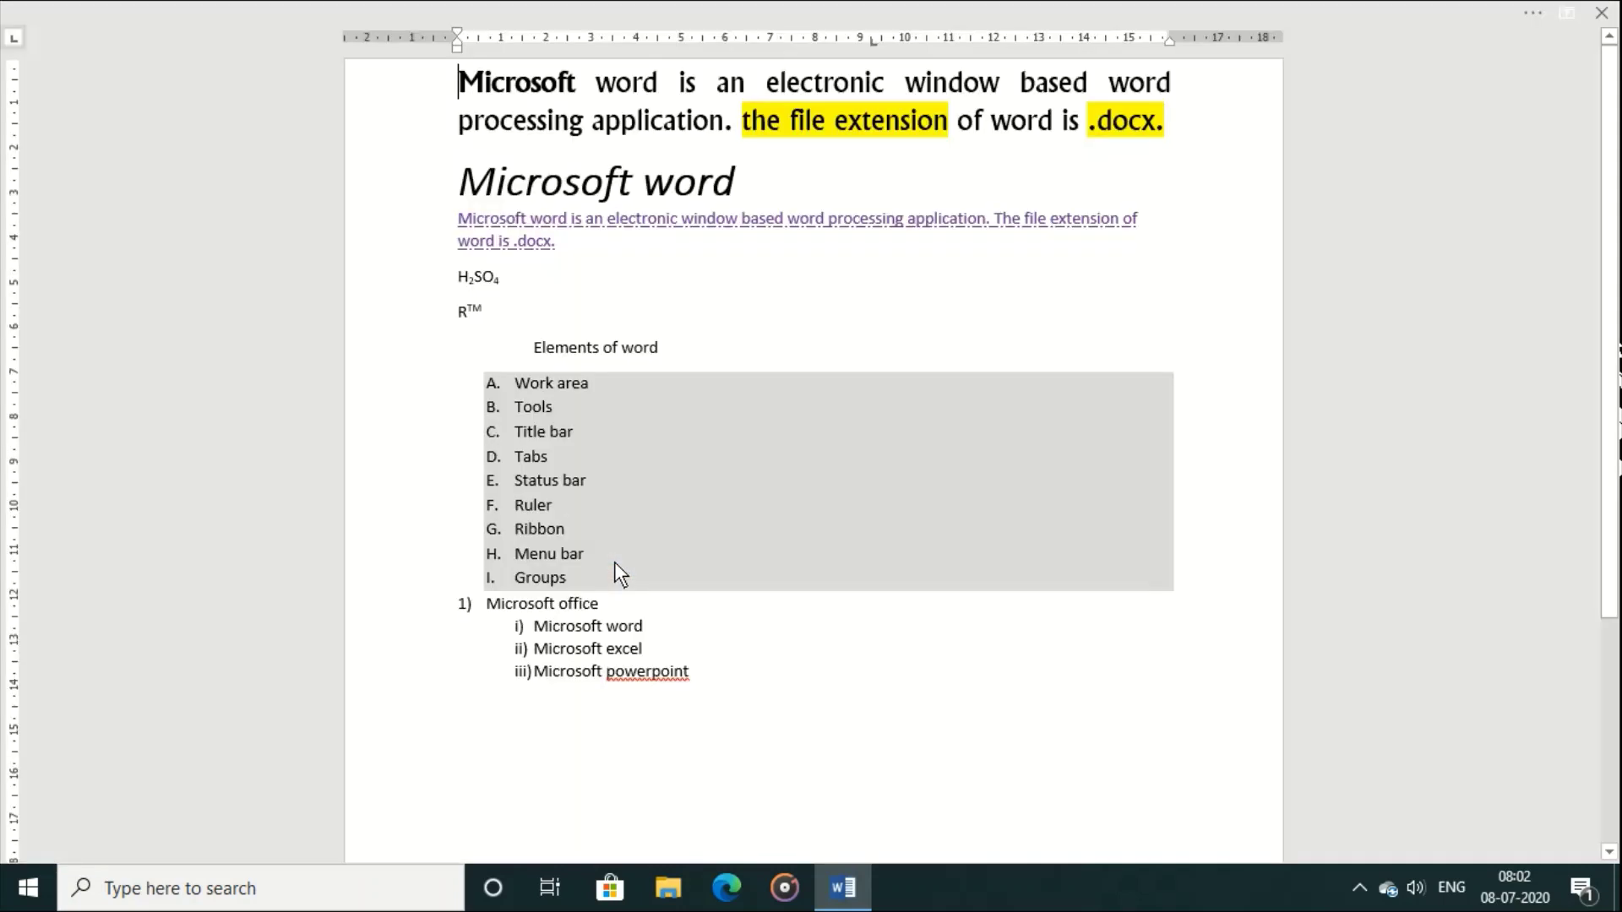
left_click(1498, 14)
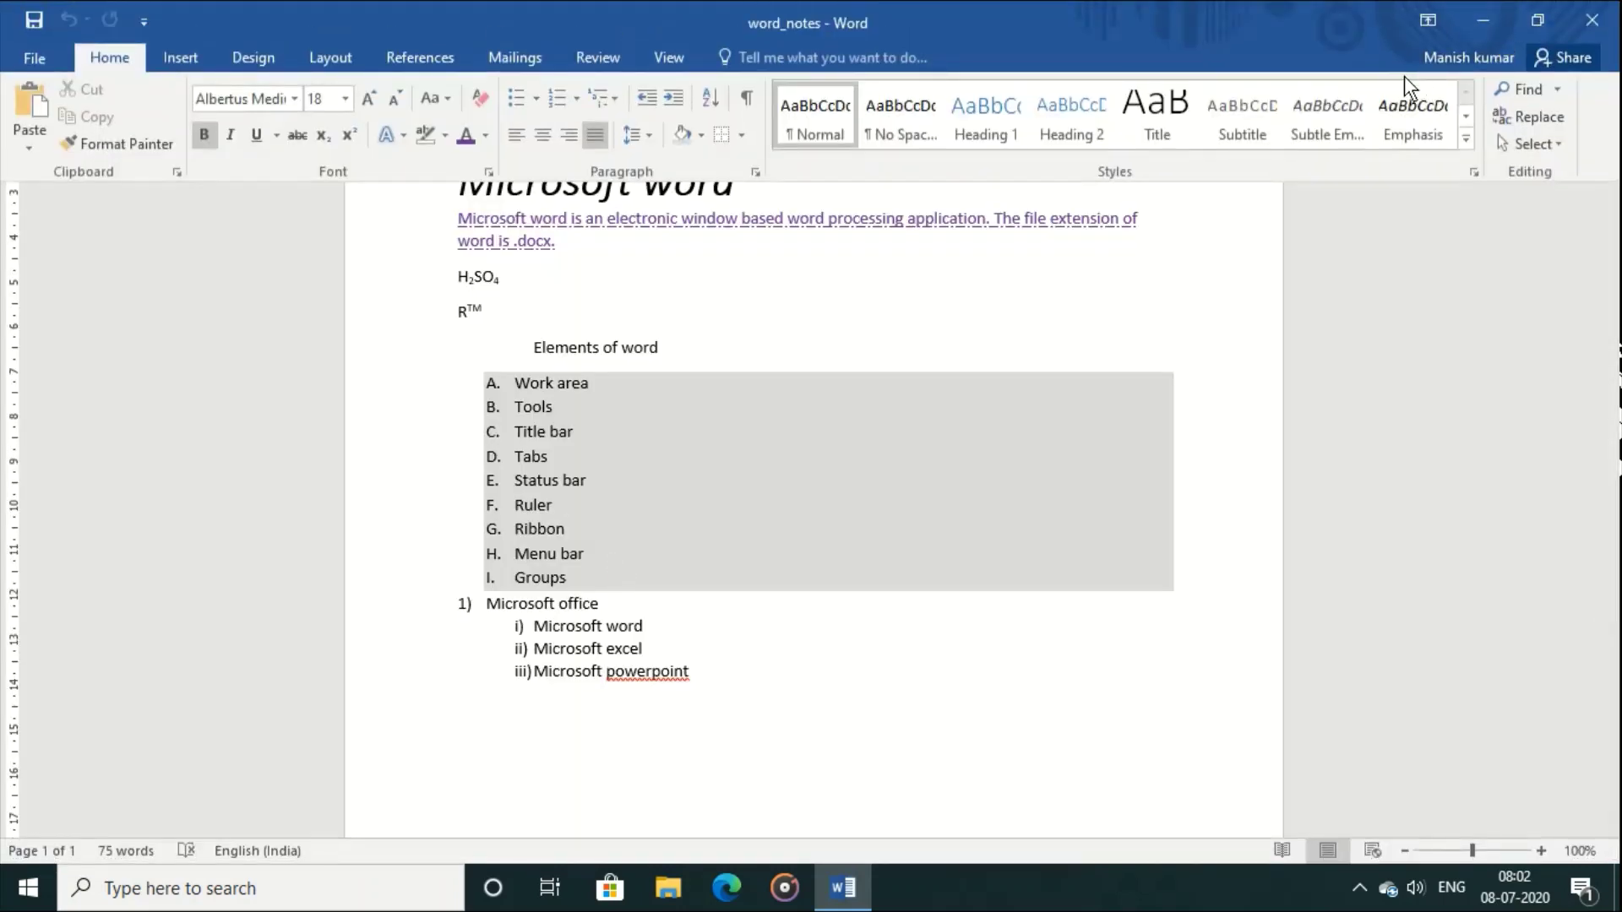
left_click(1011, 419)
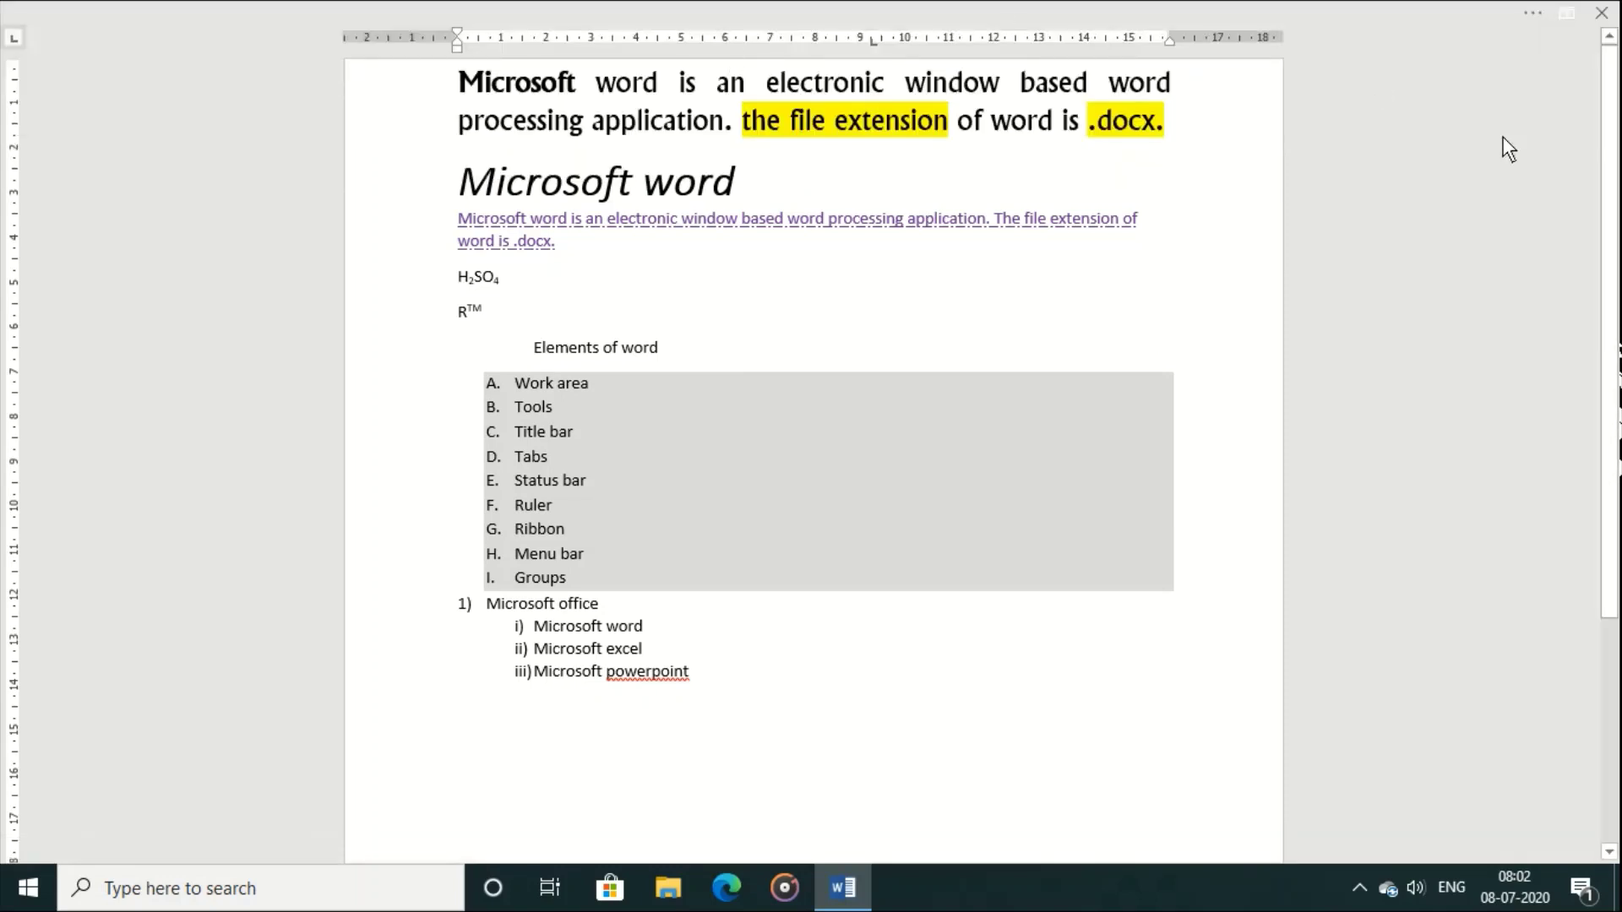
Step: Set Ribbon Display Options to Show Tabs and Commands, then view File > Info
left_click(1559, 14)
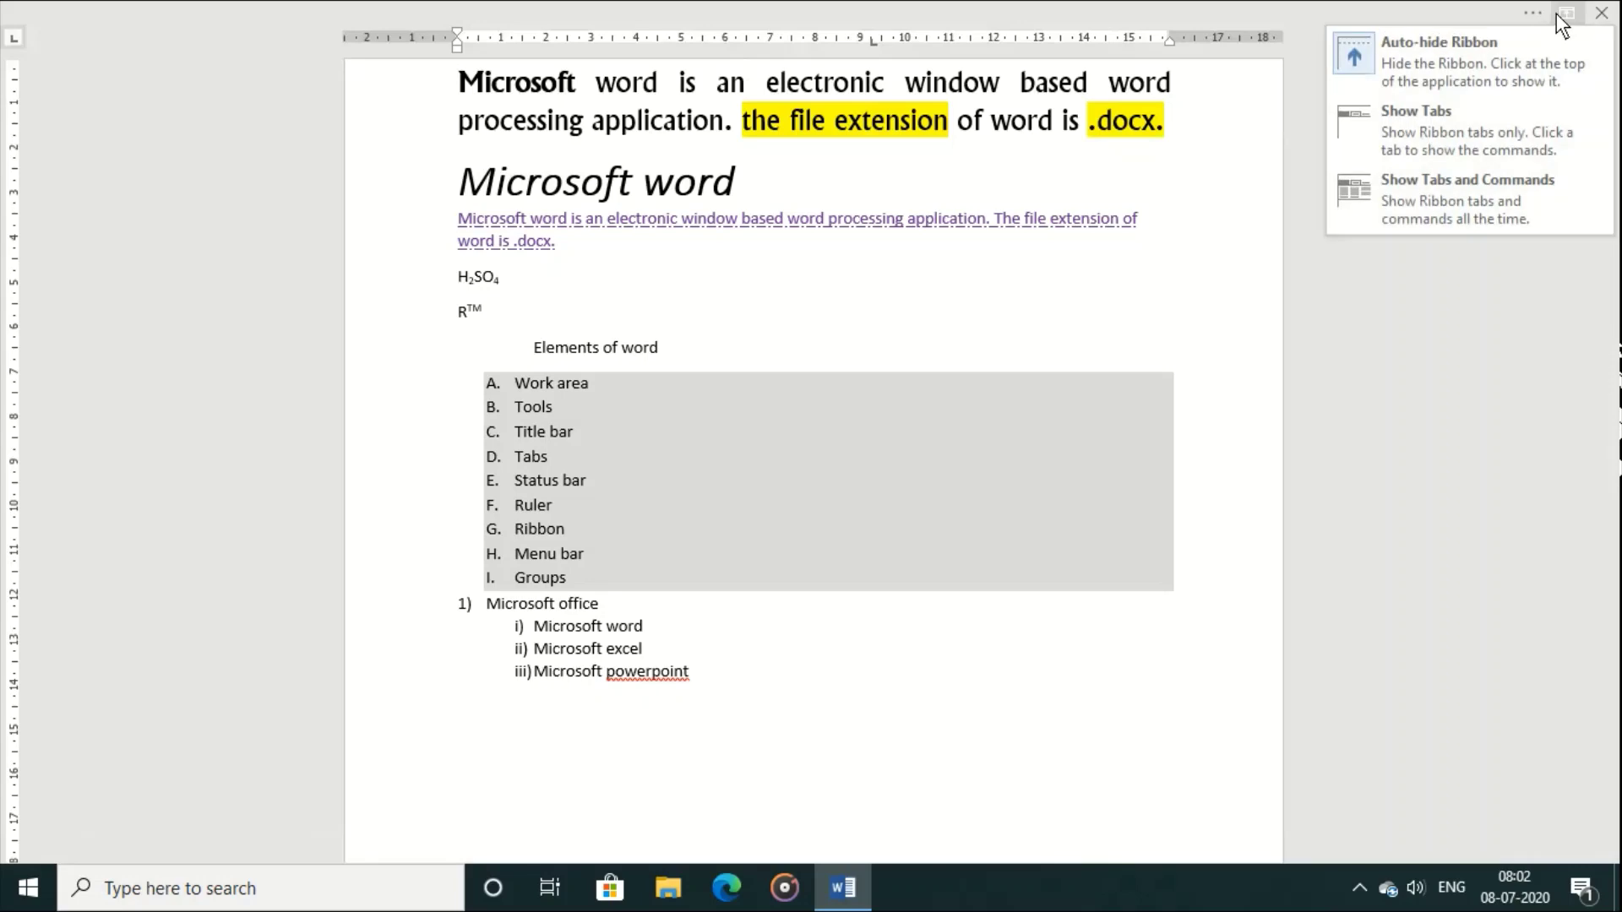
left_click(1441, 181)
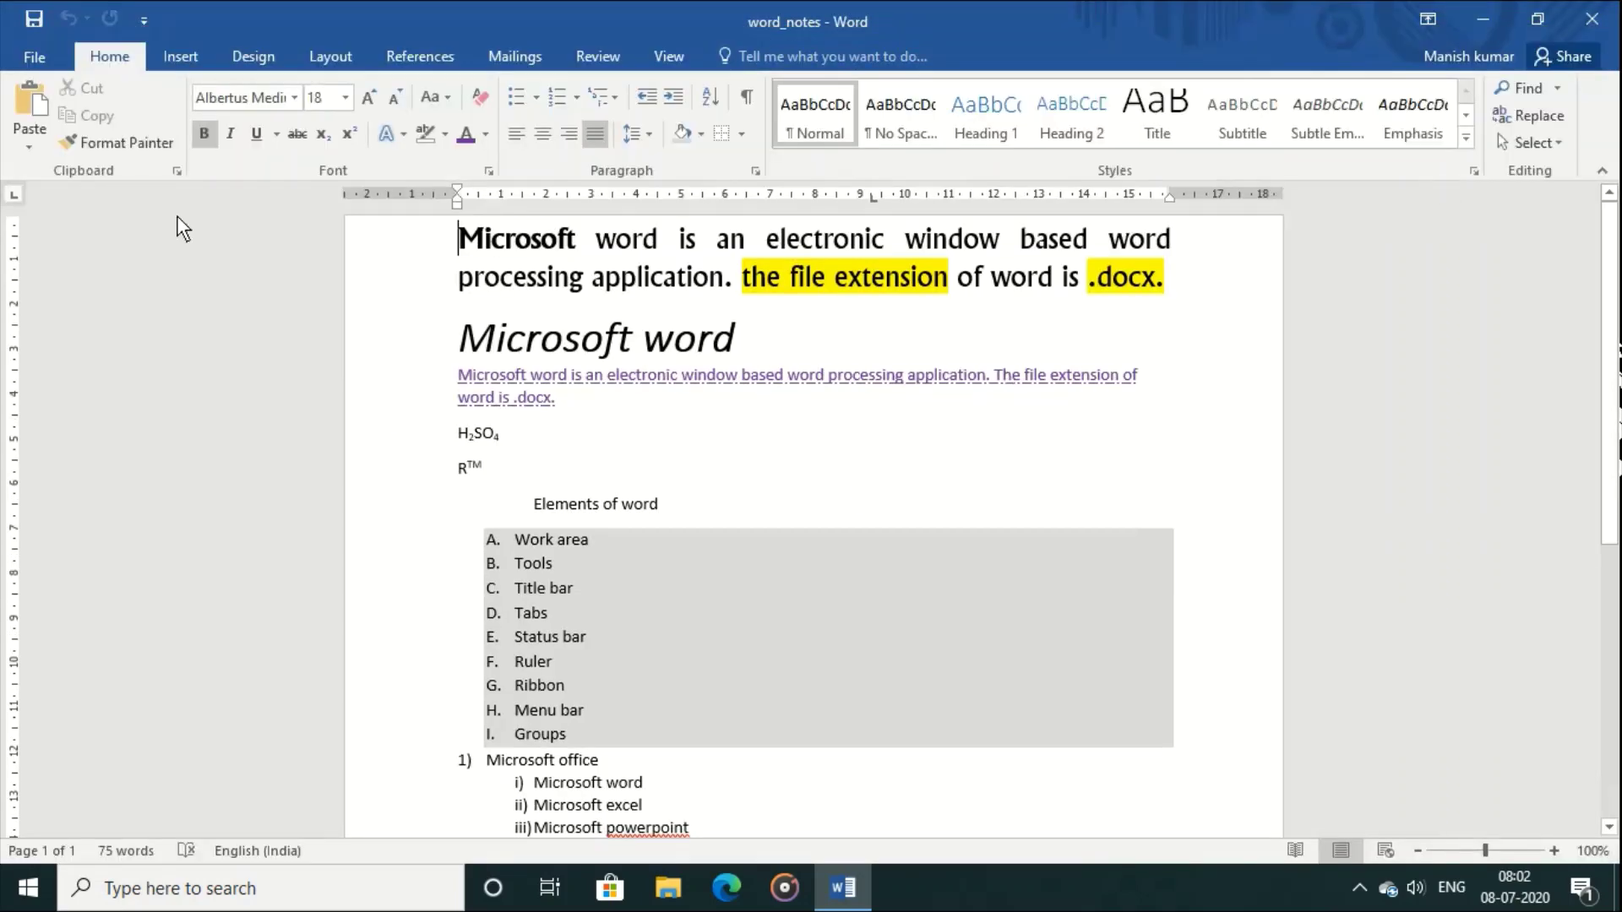
left_click(37, 60)
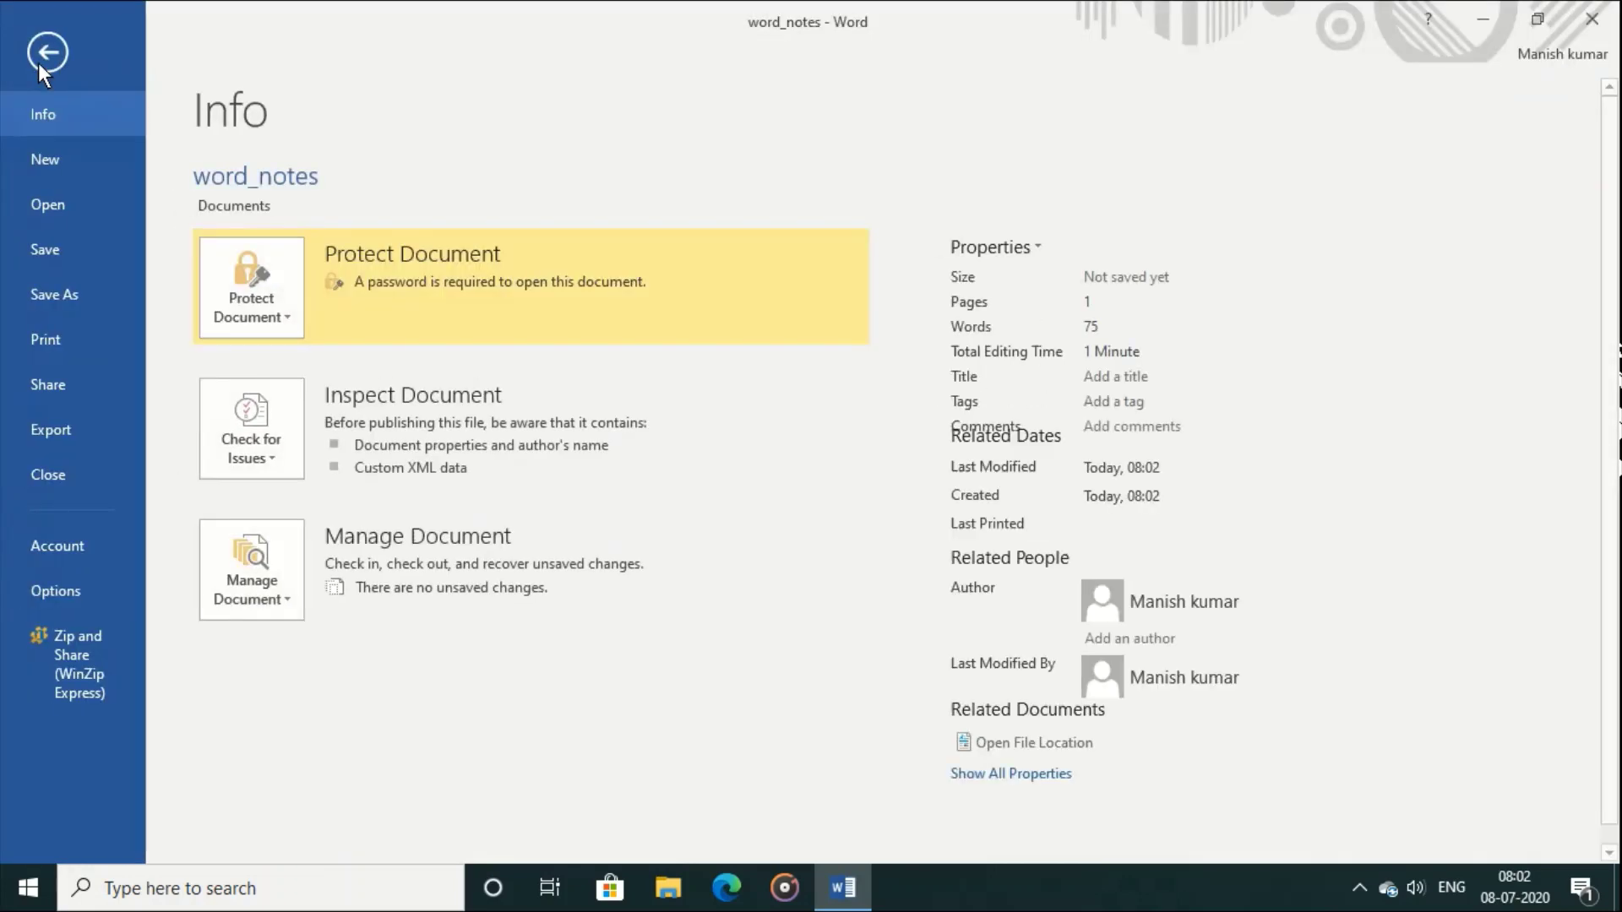
Step: Close word_notes, reopen it from Recent, enter the open password and choose Read Only
left_click(83, 475)
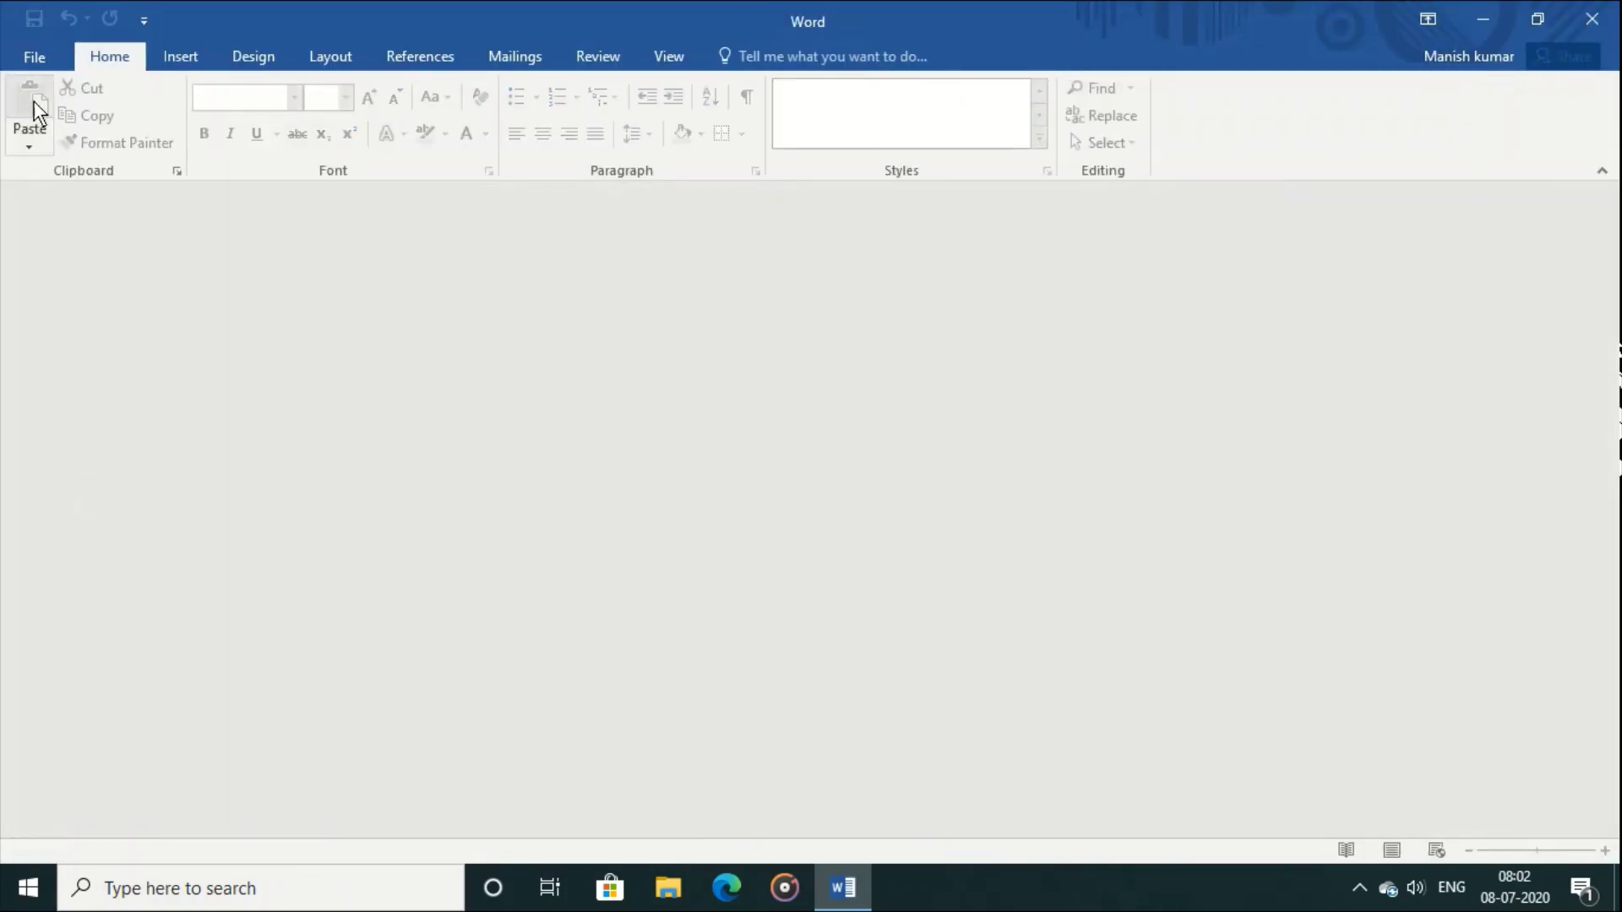
left_click(37, 62)
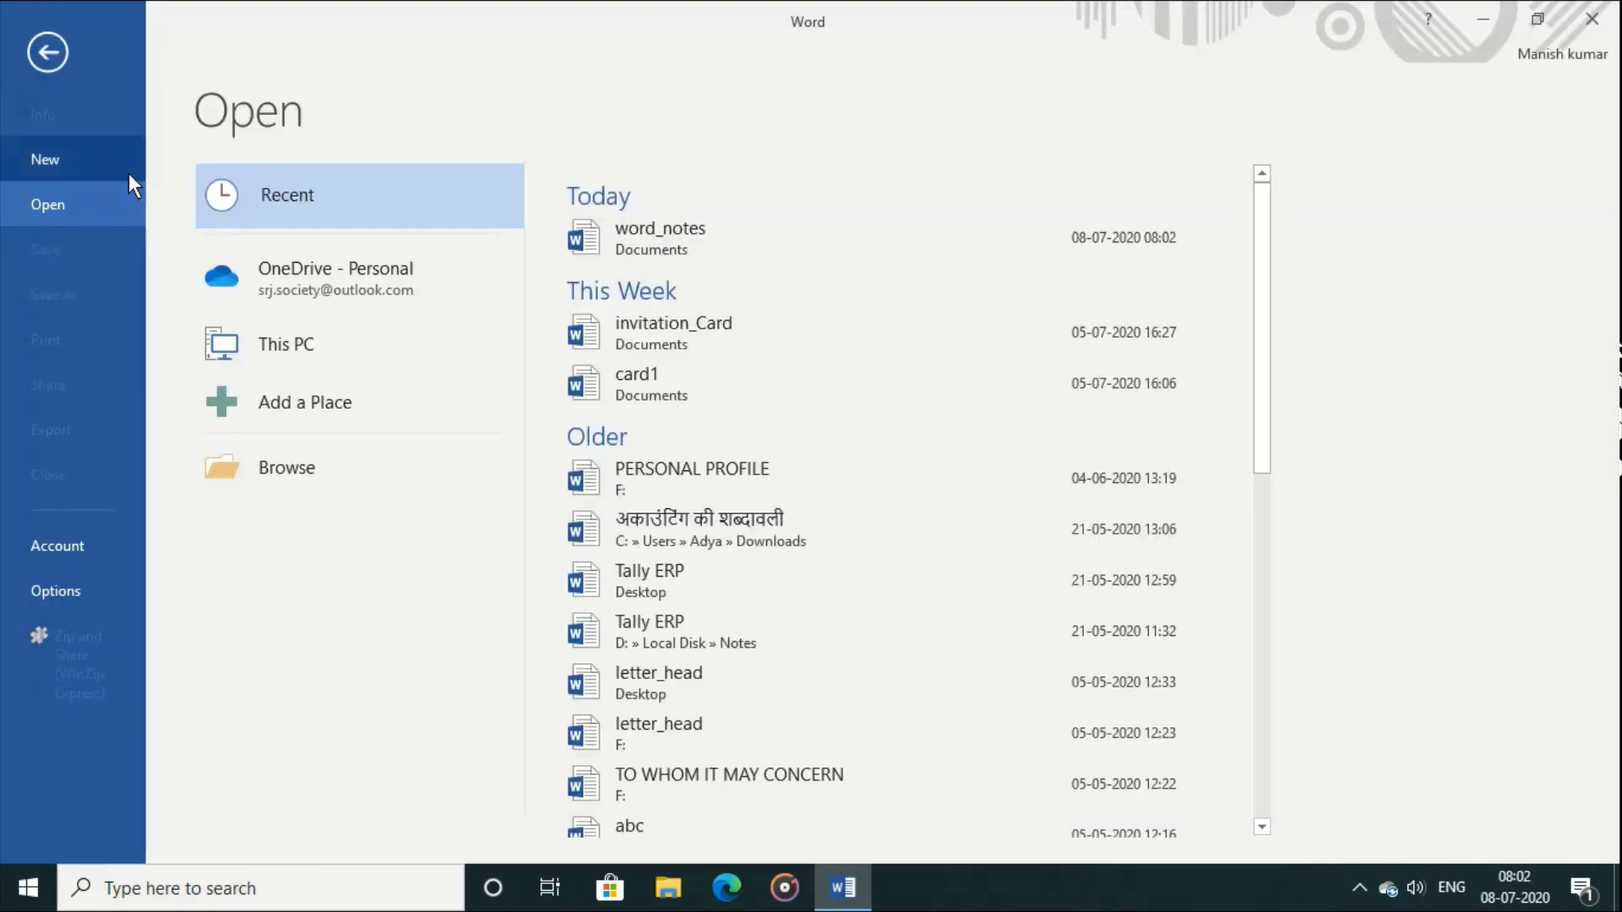
left_click(667, 232)
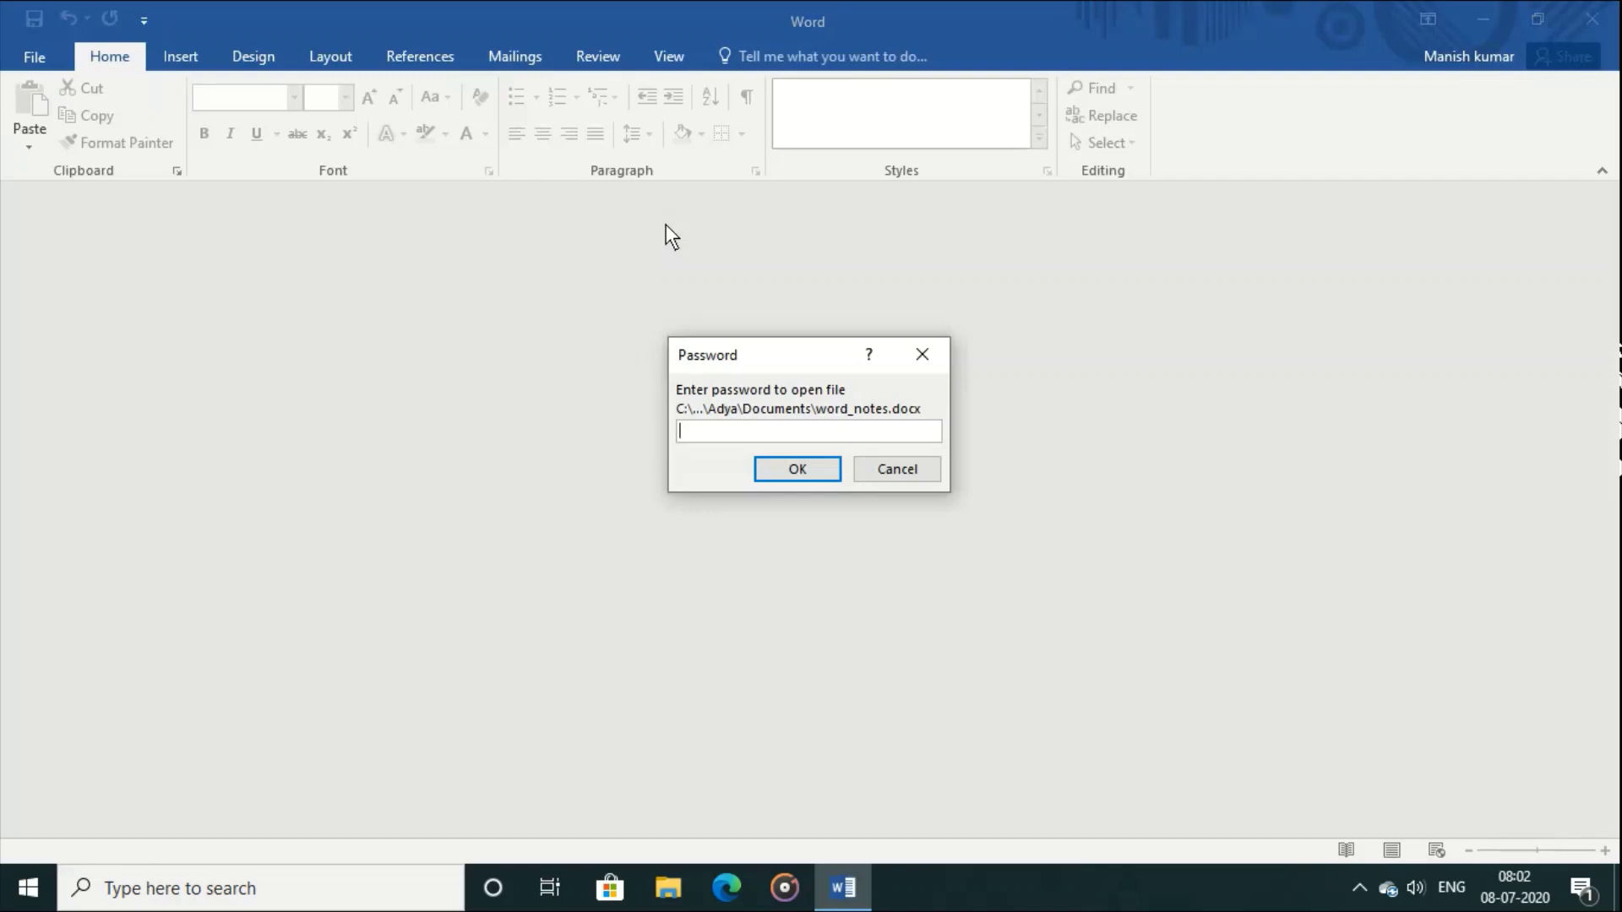
type("123")
key("Return")
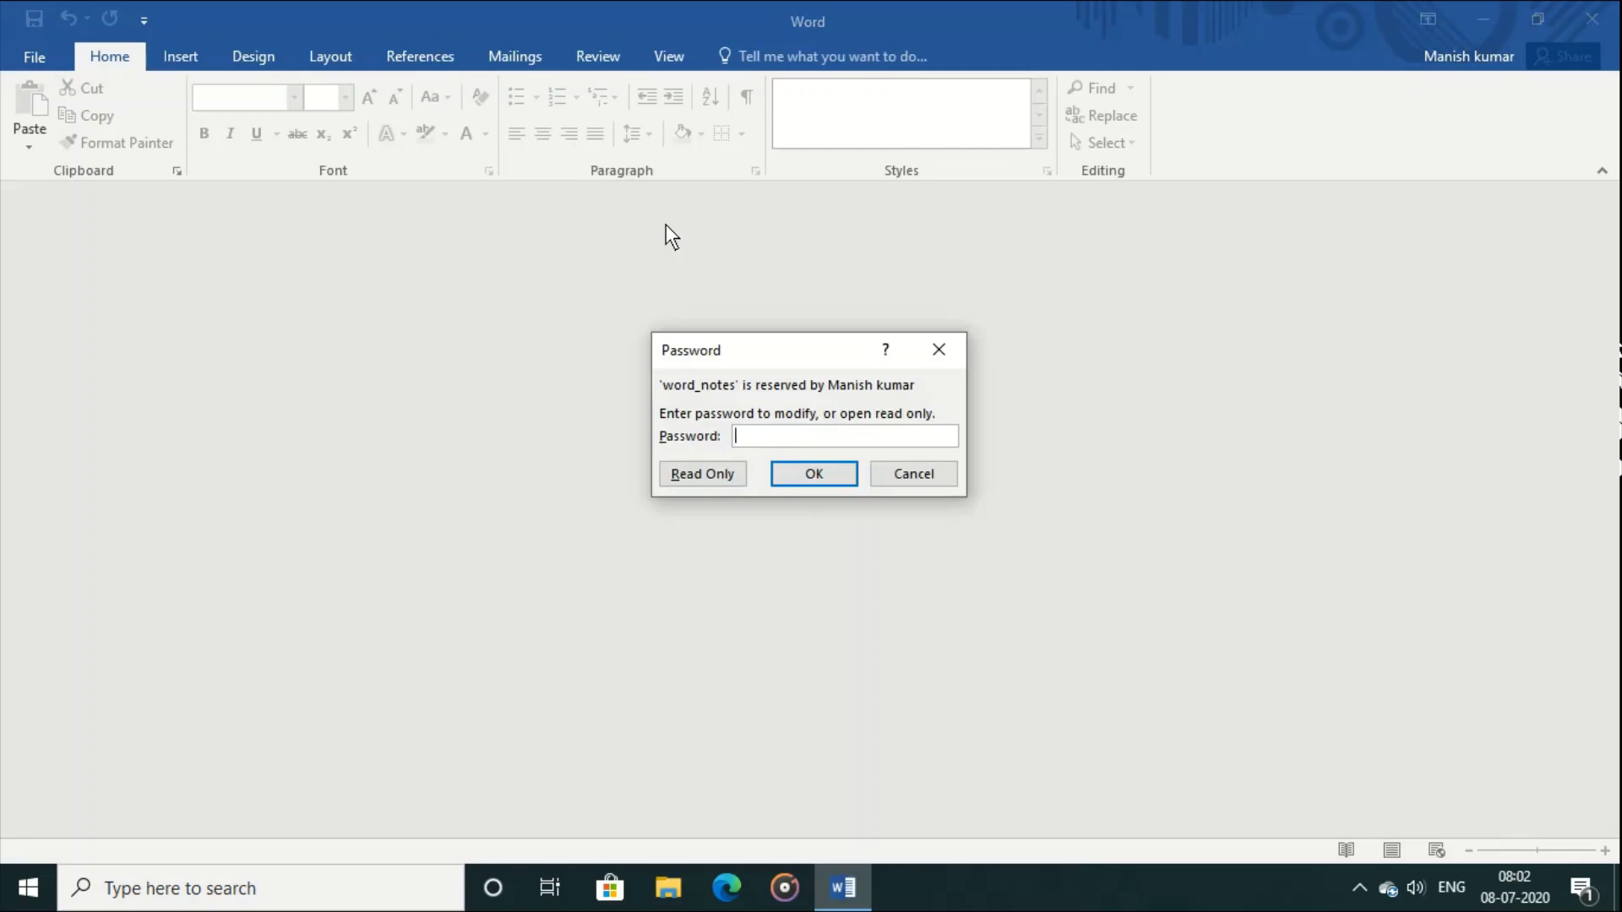
left_click(674, 469)
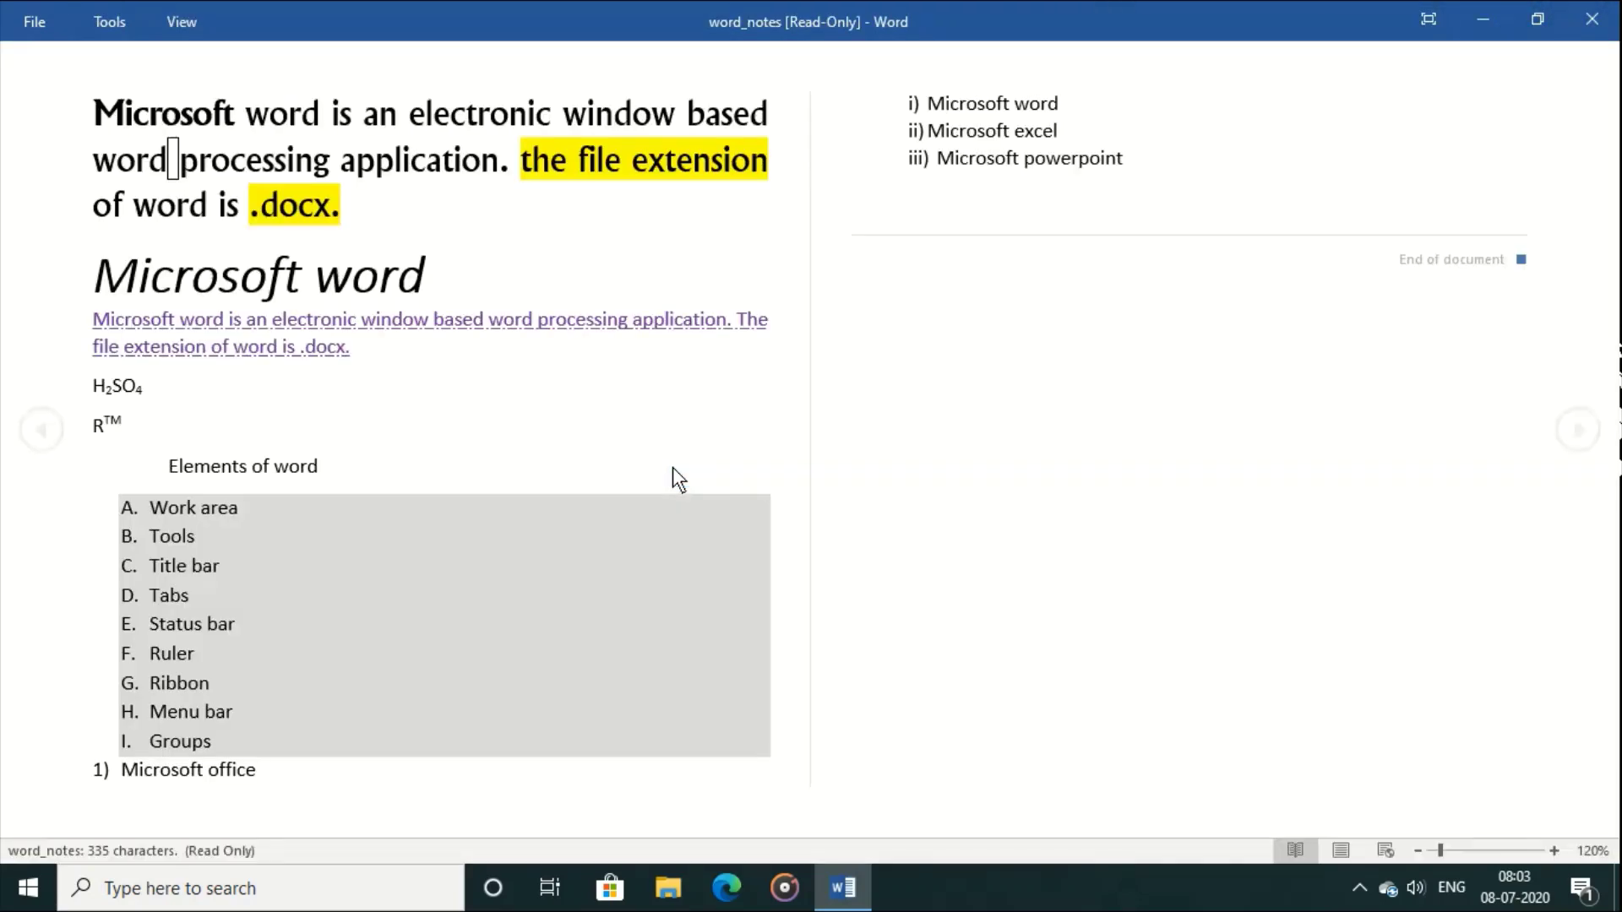
Step: Toggle full screen, select some text, and leave Read Mode for the editing layout
left_click(1428, 18)
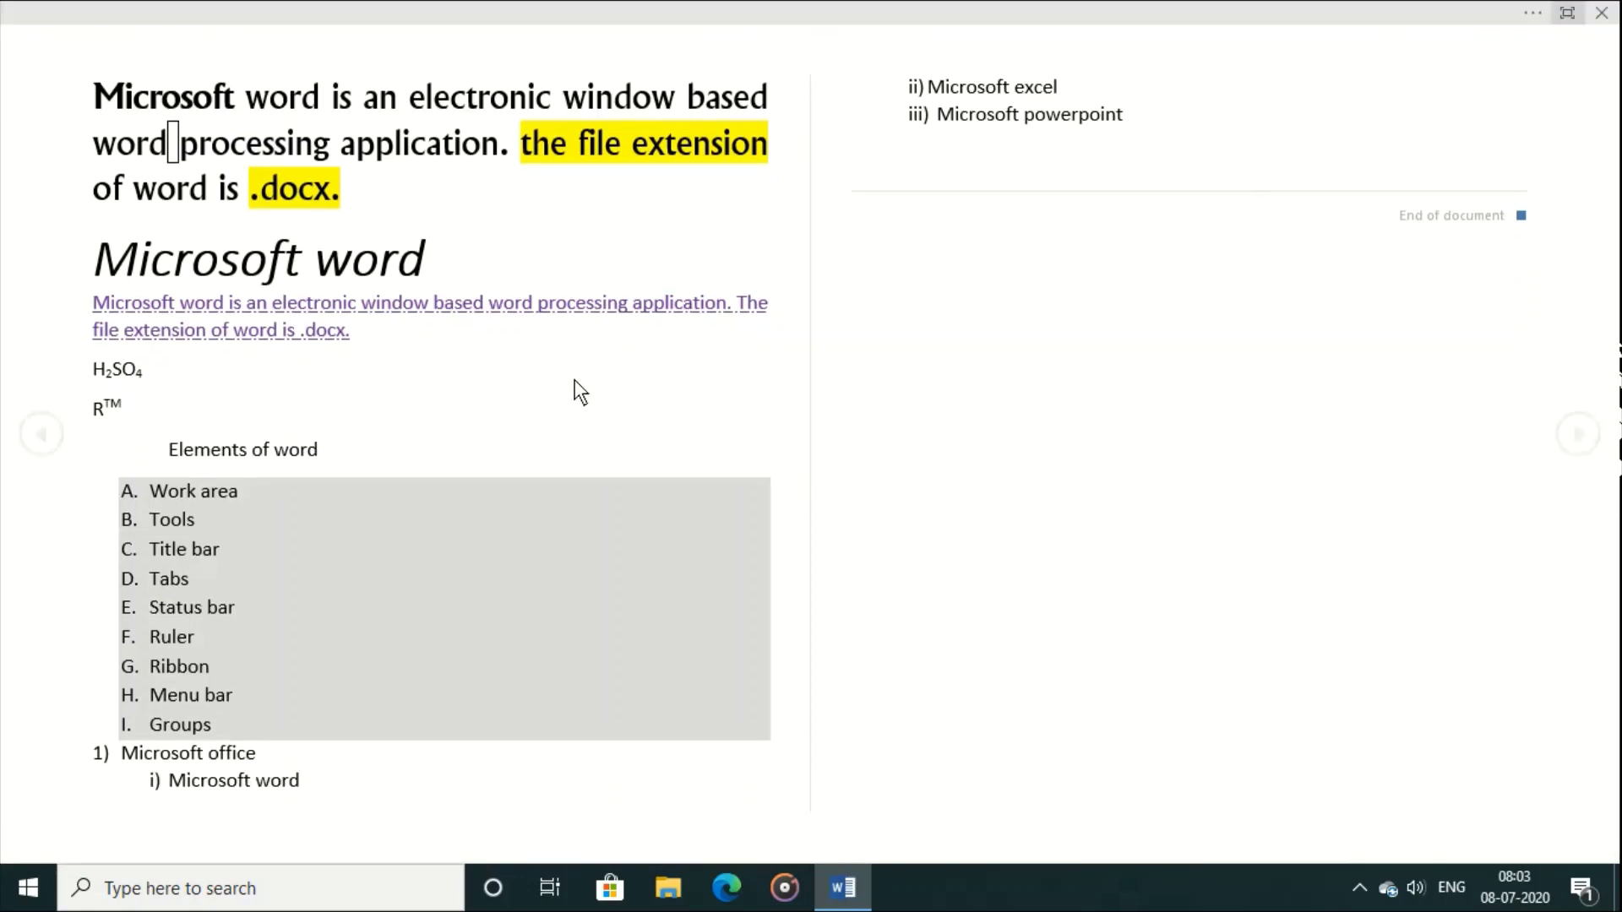
left_click_drag(492, 311, 682, 354)
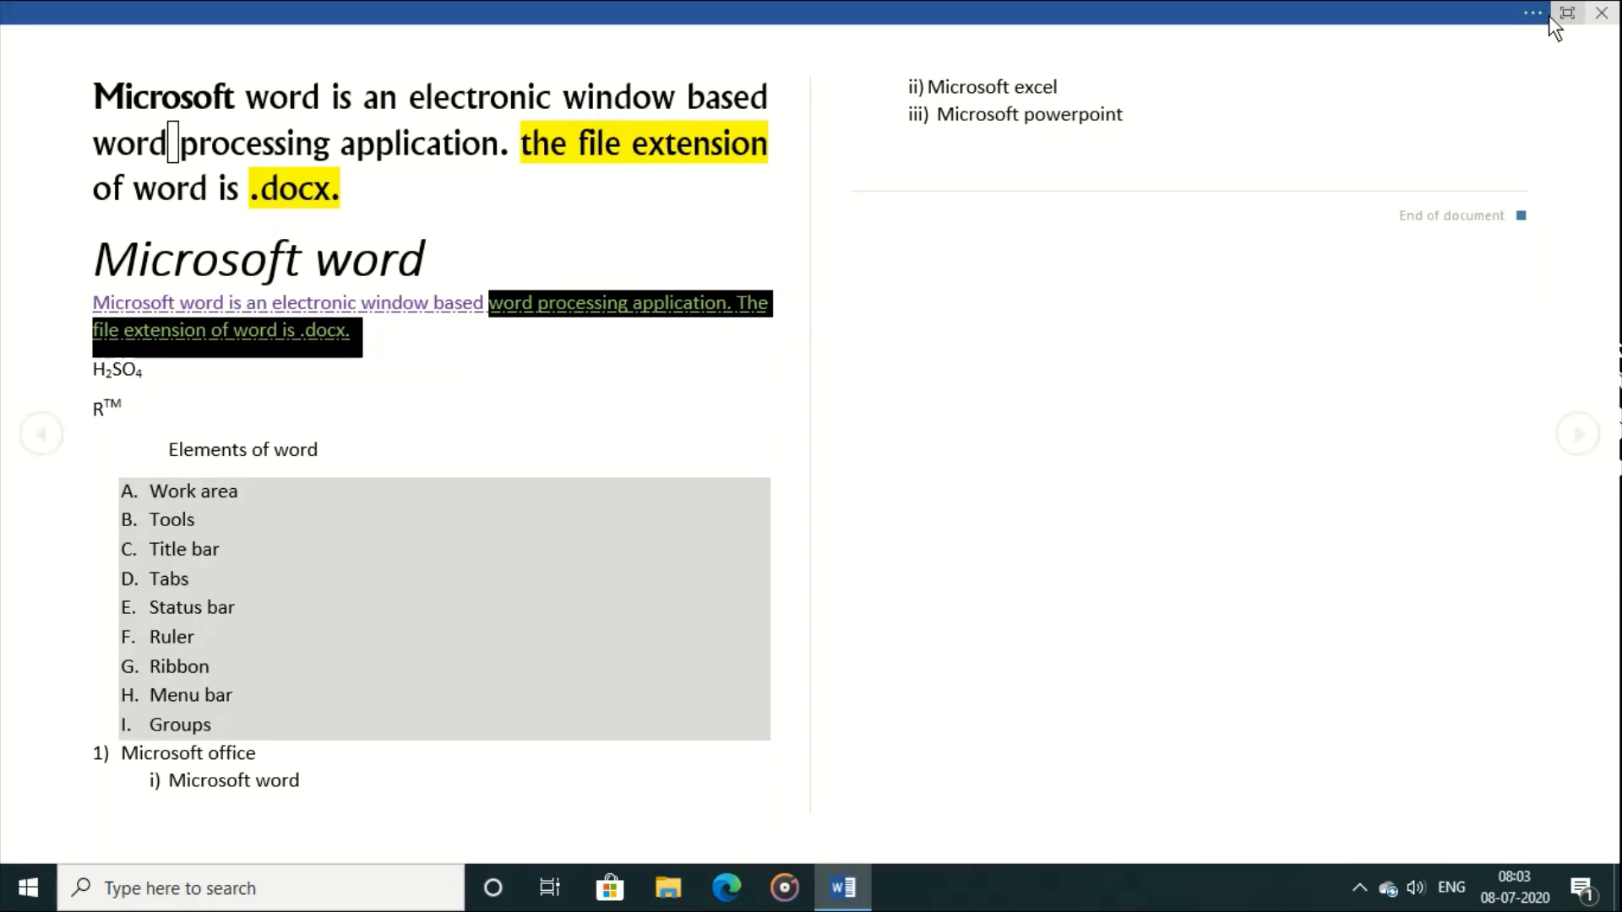
mouse_move(1537, 21)
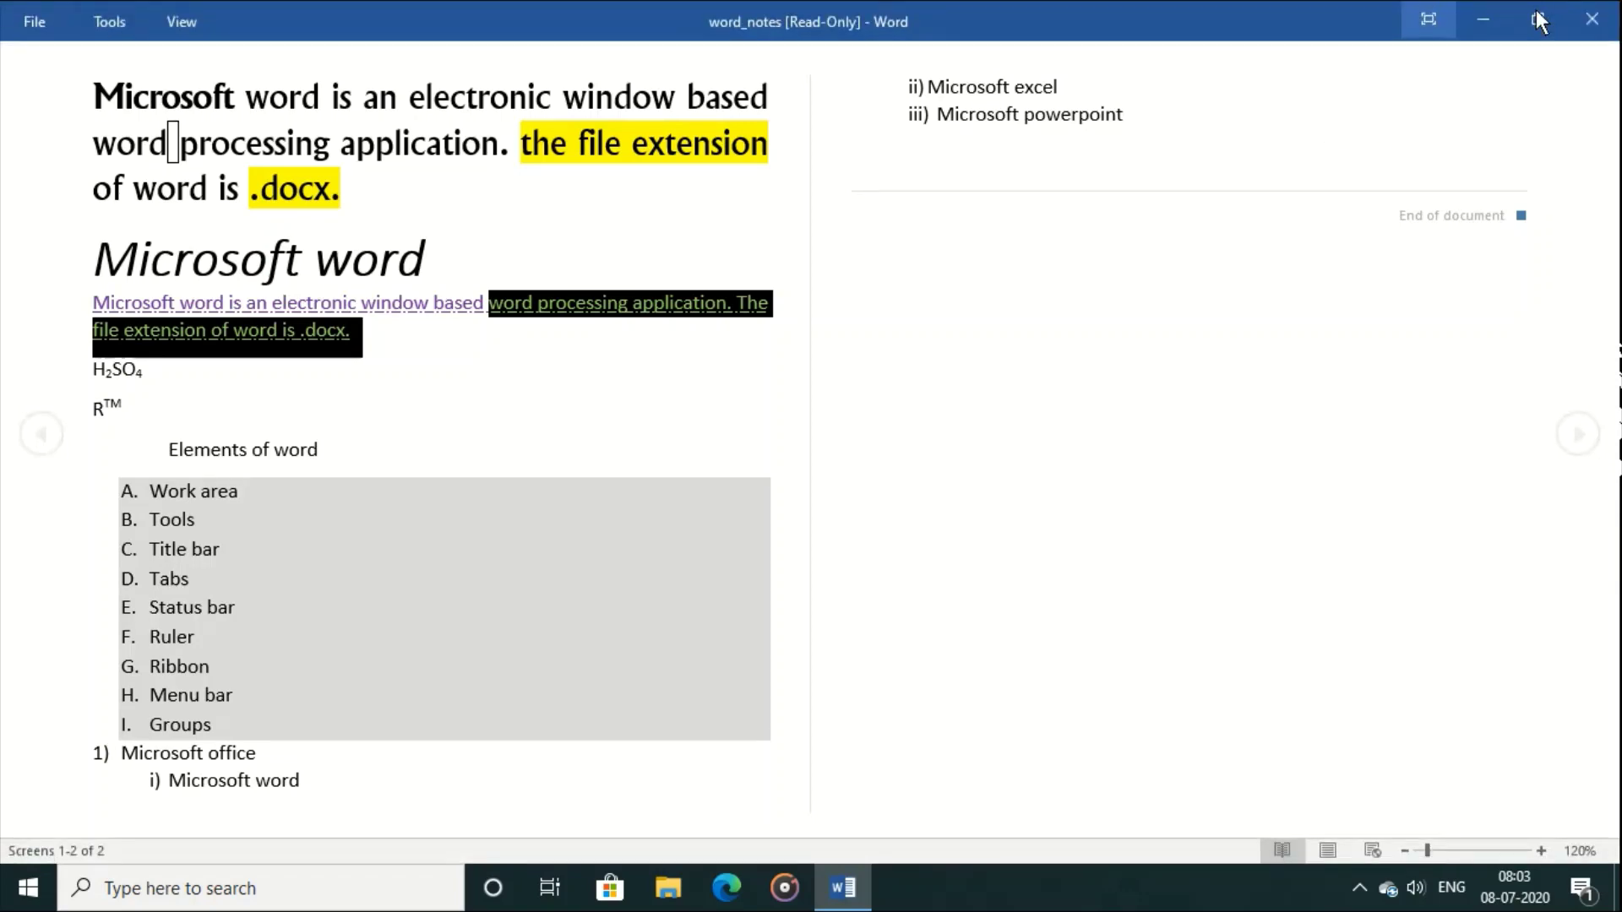
key("Escape")
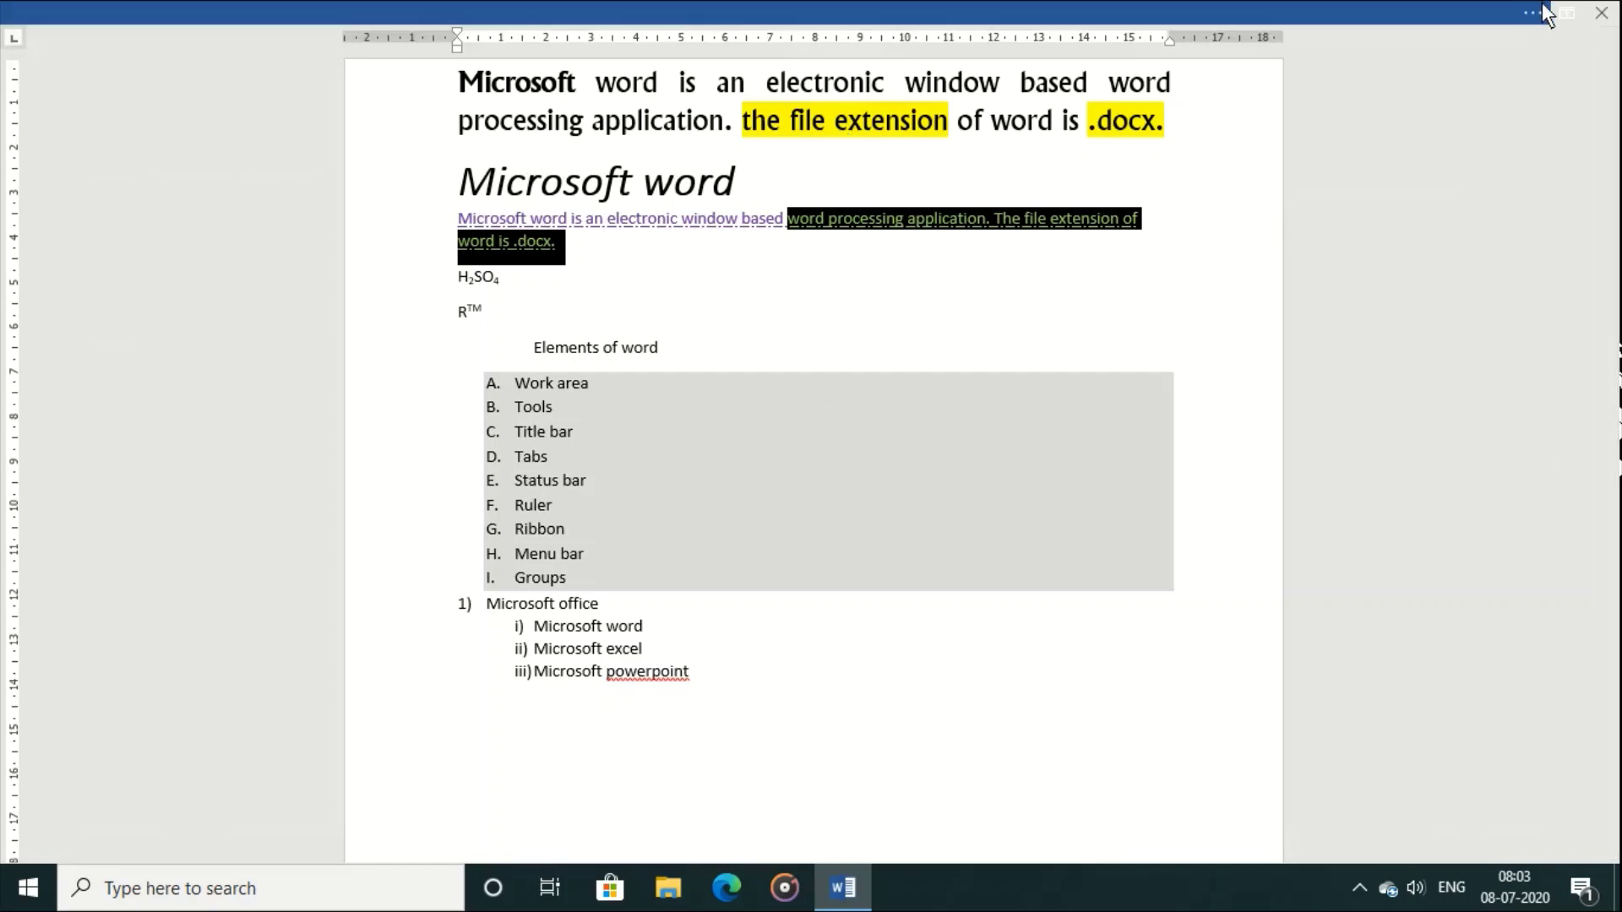
left_click(863, 243)
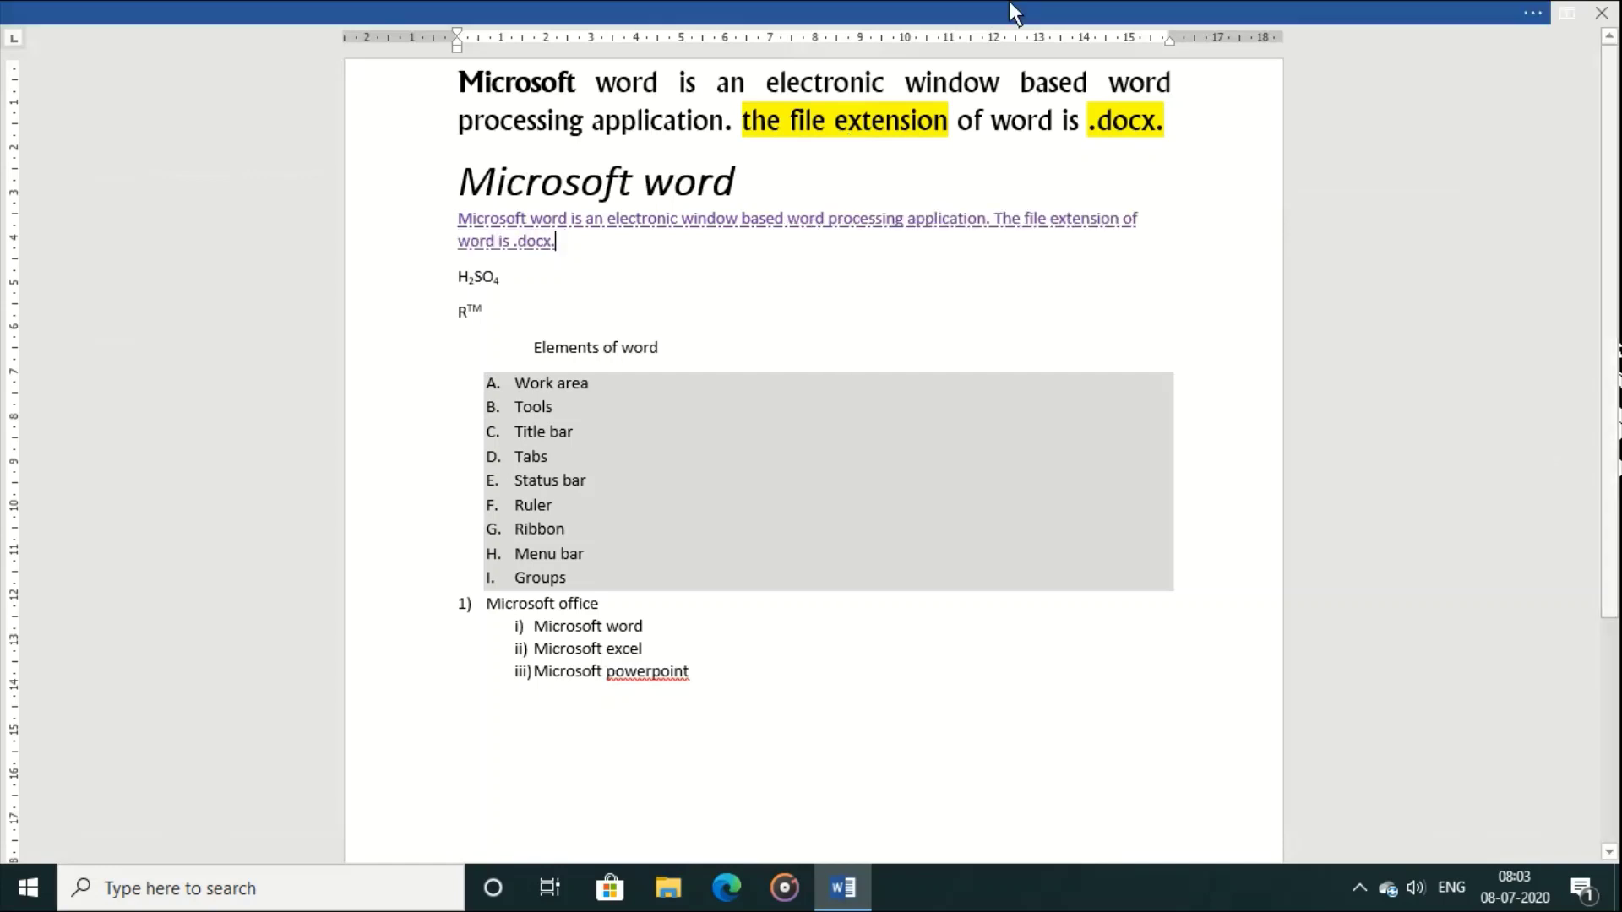
Step: Restore Show Tabs and Commands and open the File Info page
left_click(1565, 14)
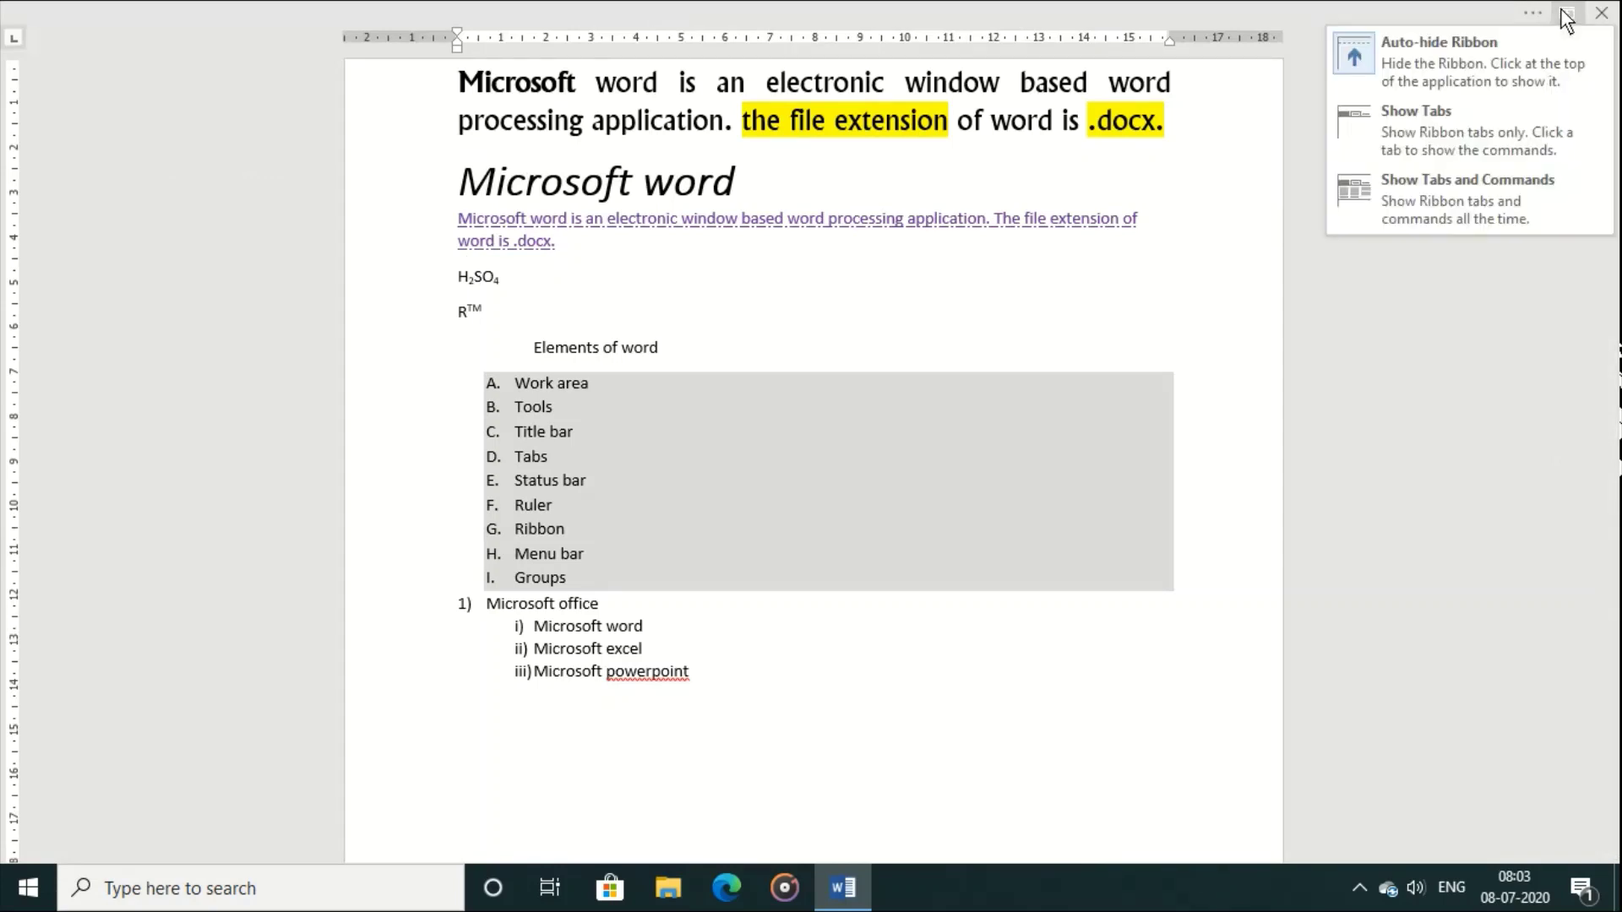
left_click(1469, 226)
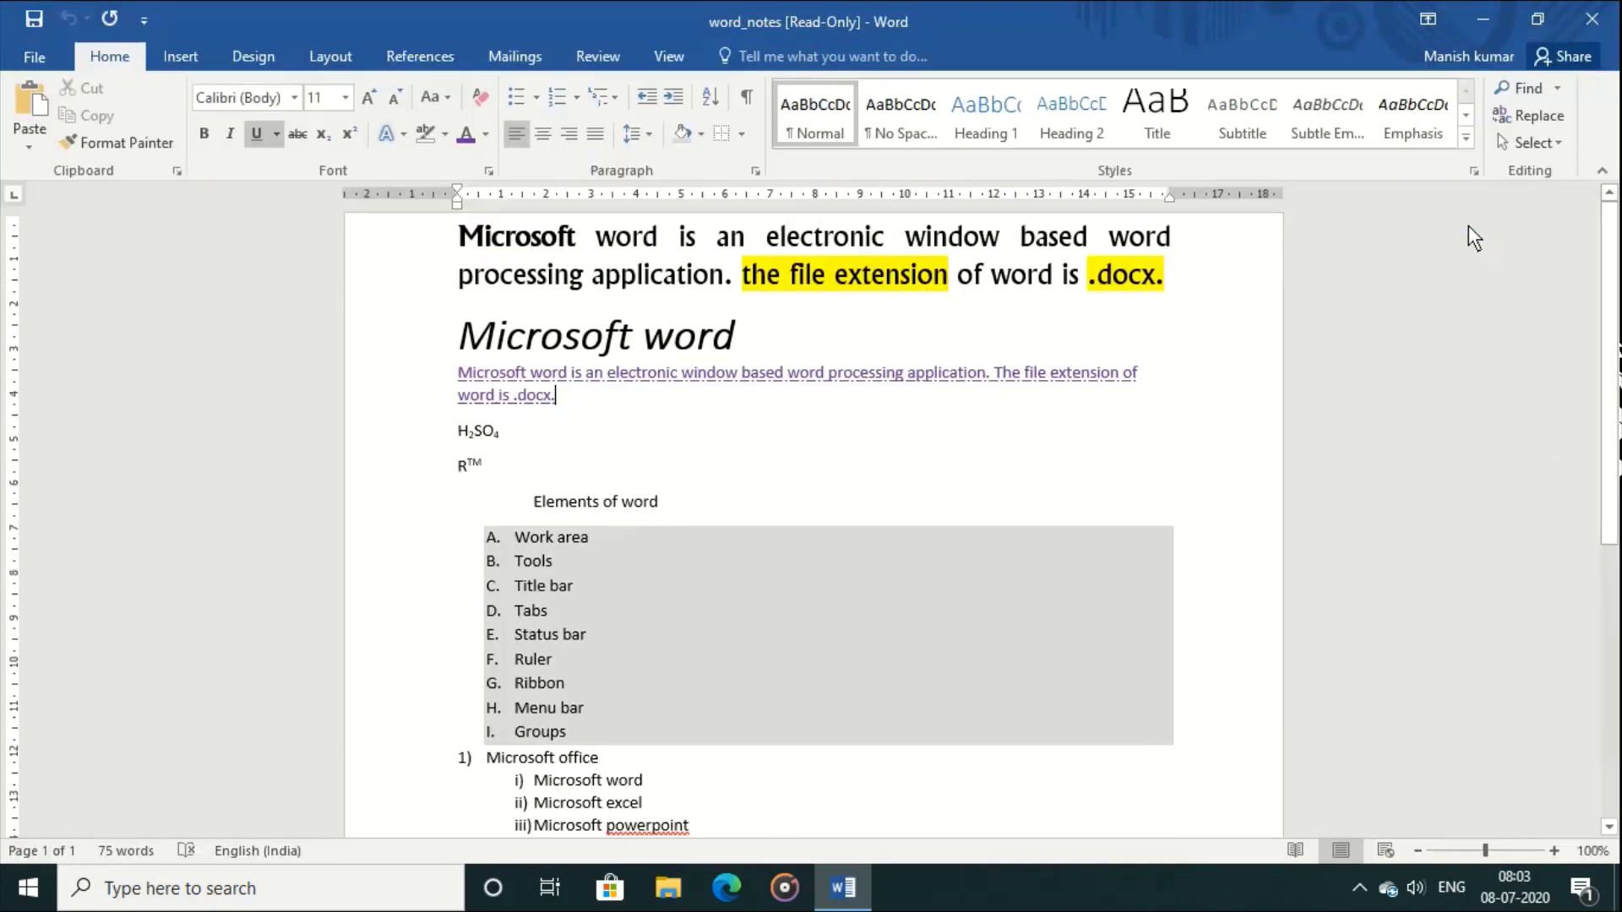
left_click(27, 52)
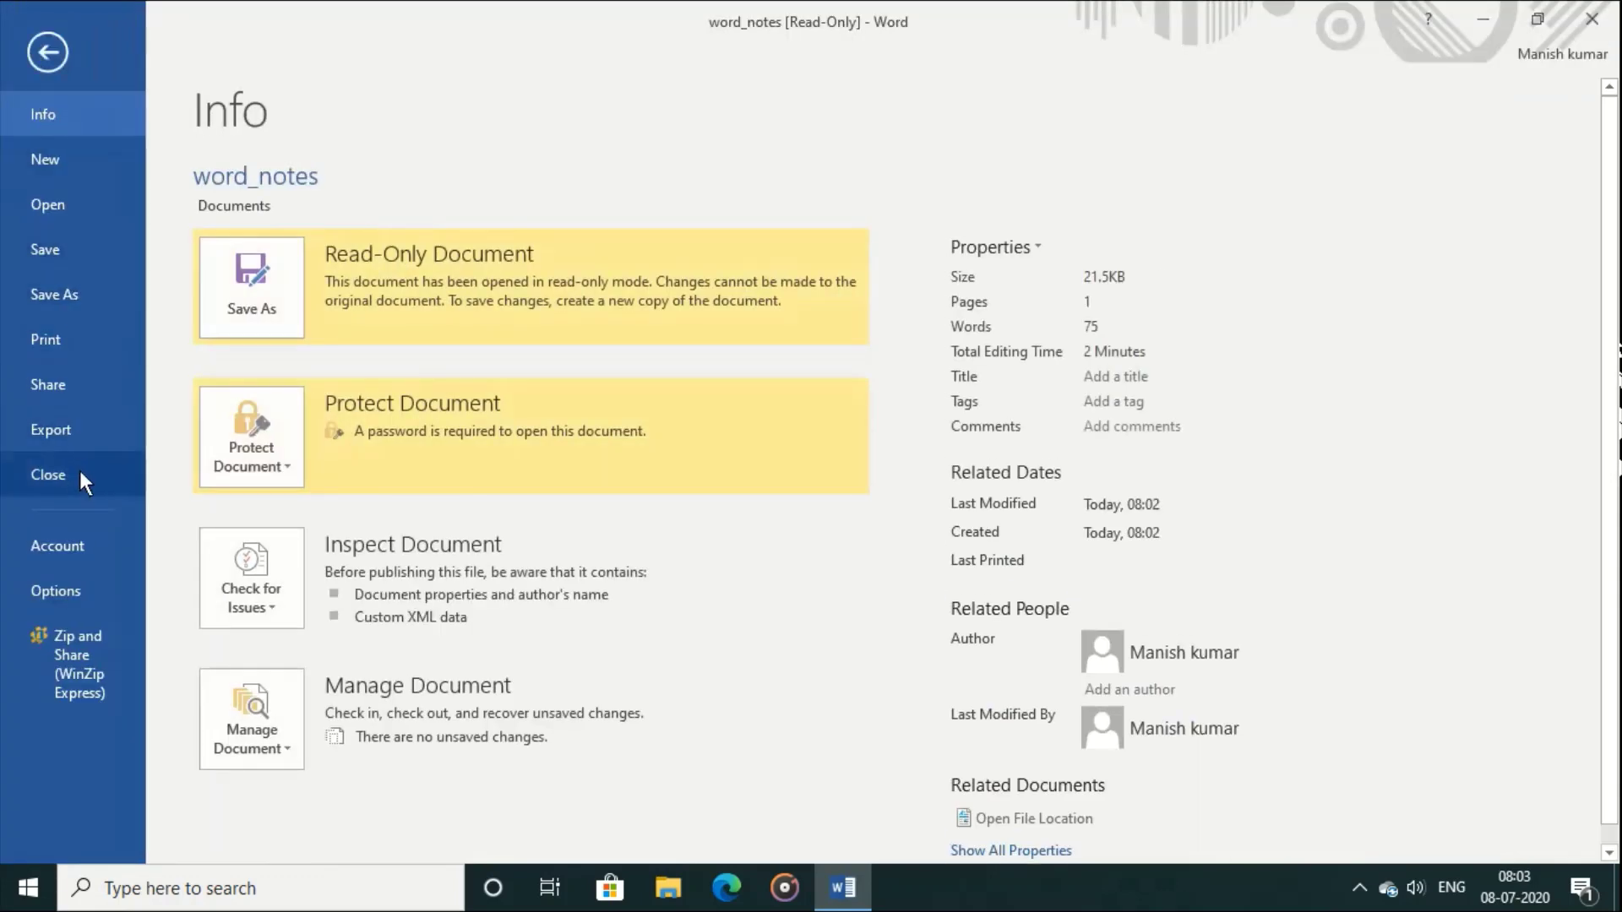
Step: Close the read-only word_notes and reopen it, entering both the open and modify passwords
left_click(81, 473)
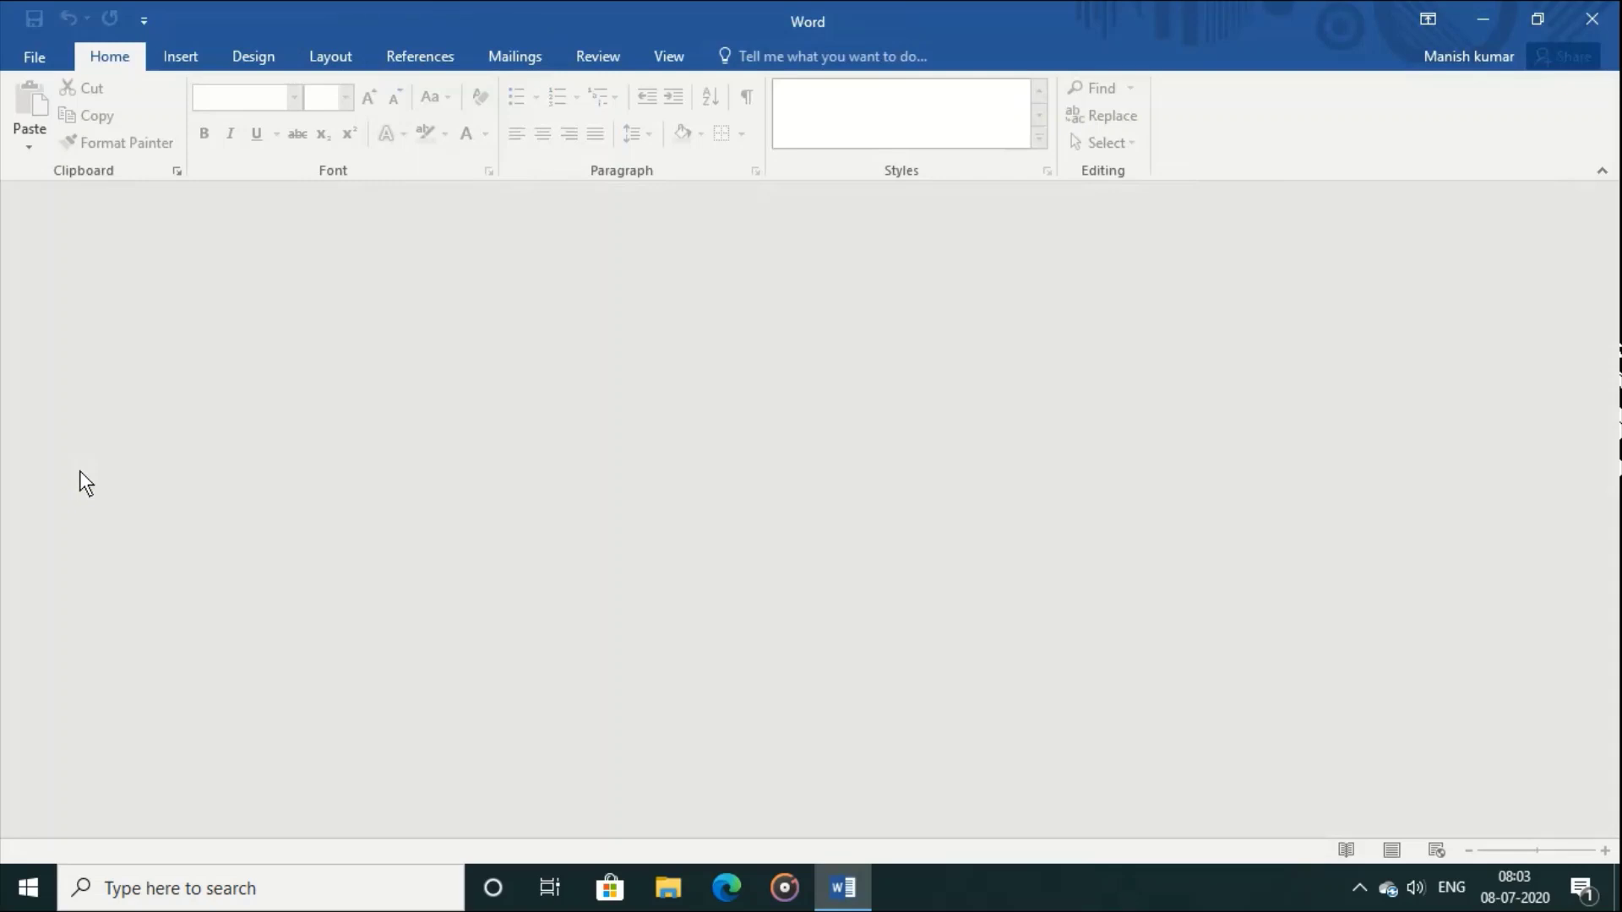
left_click(45, 64)
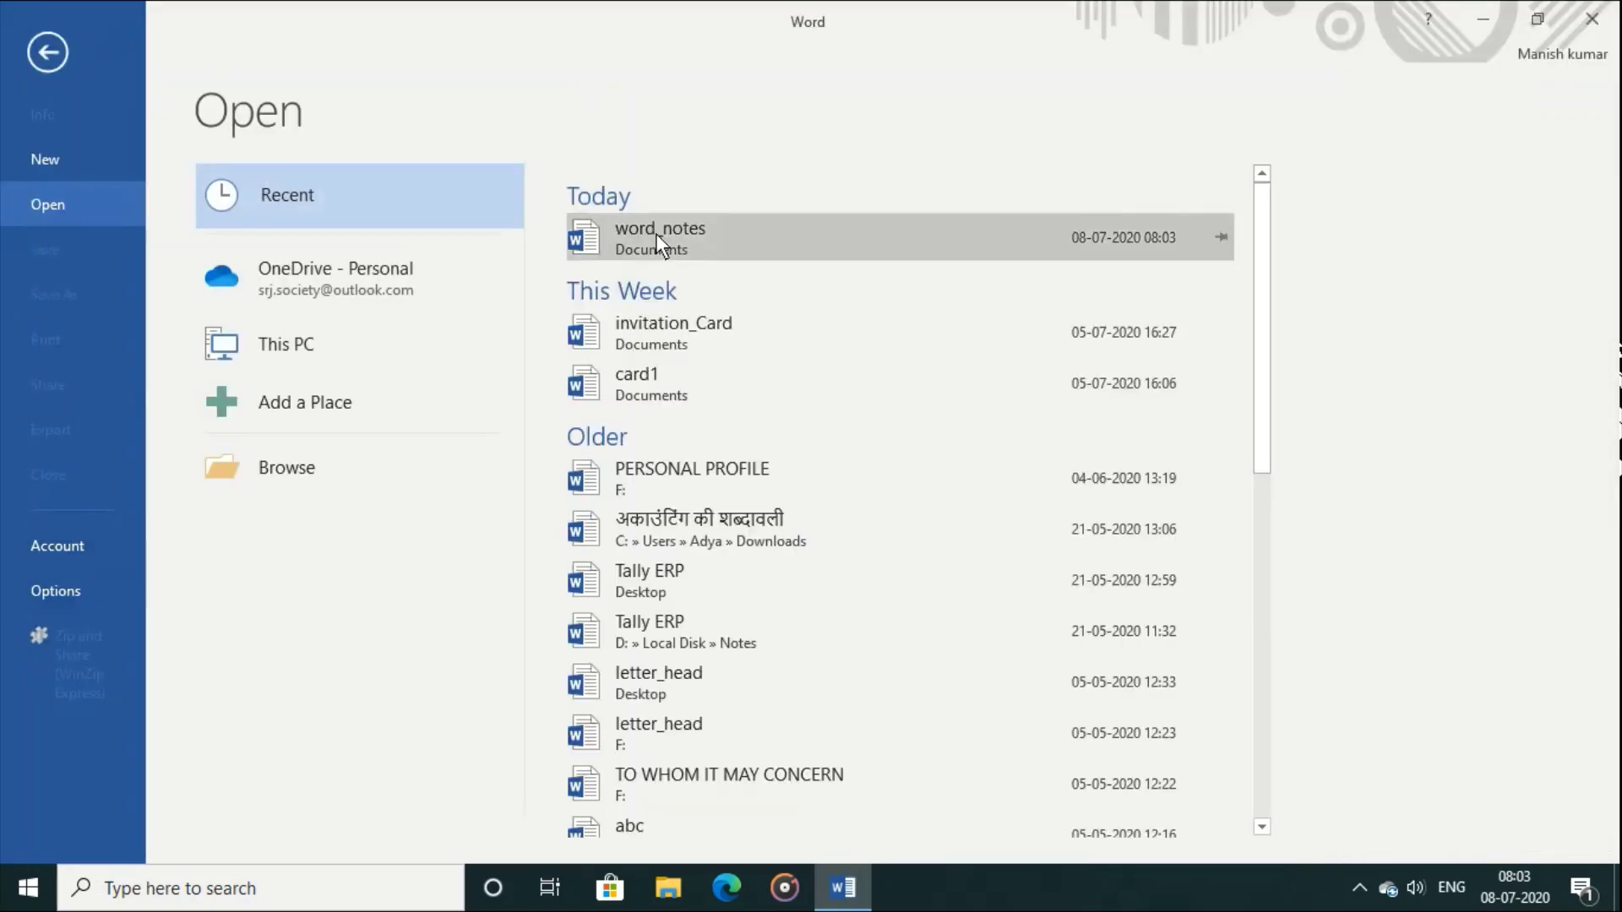
left_click(656, 233)
type("****")
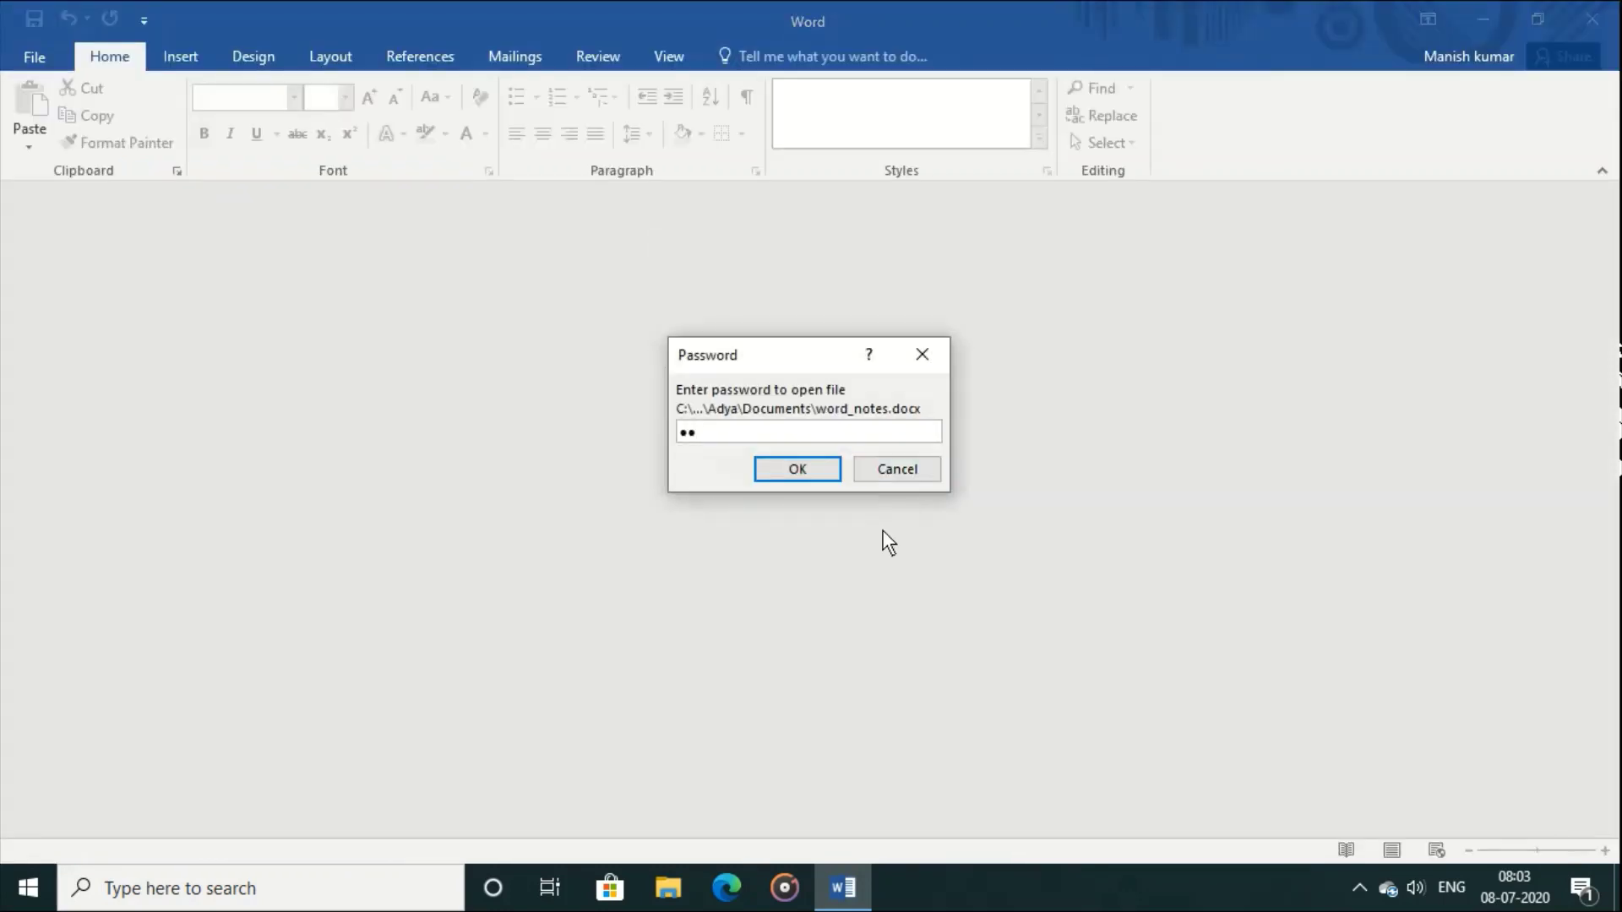
key("Return")
type("***")
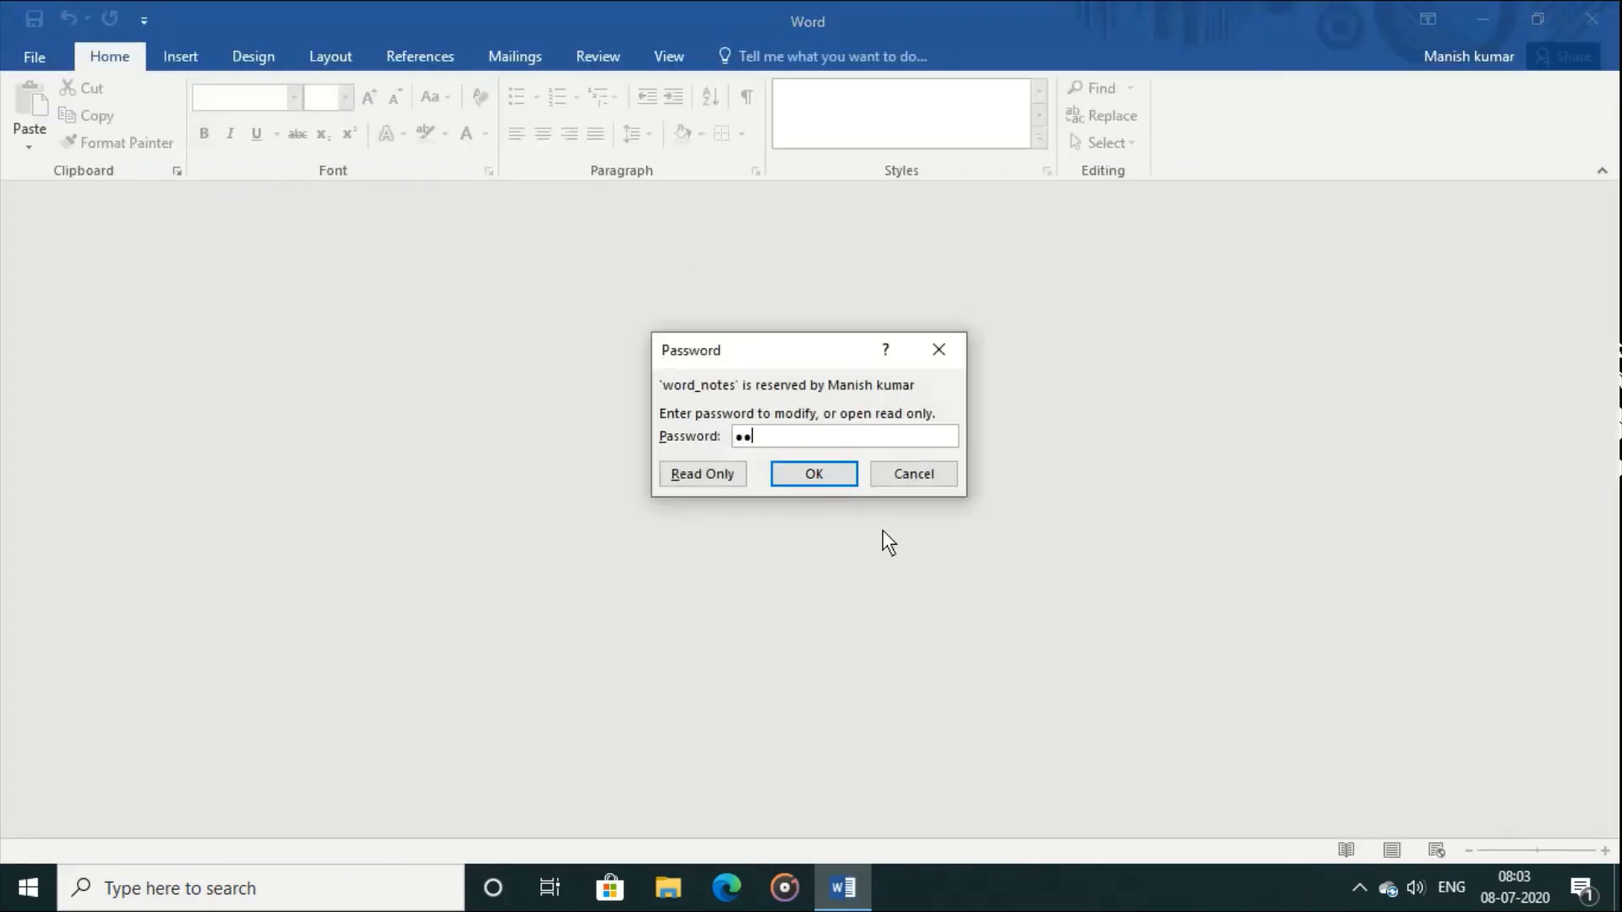
key("Return")
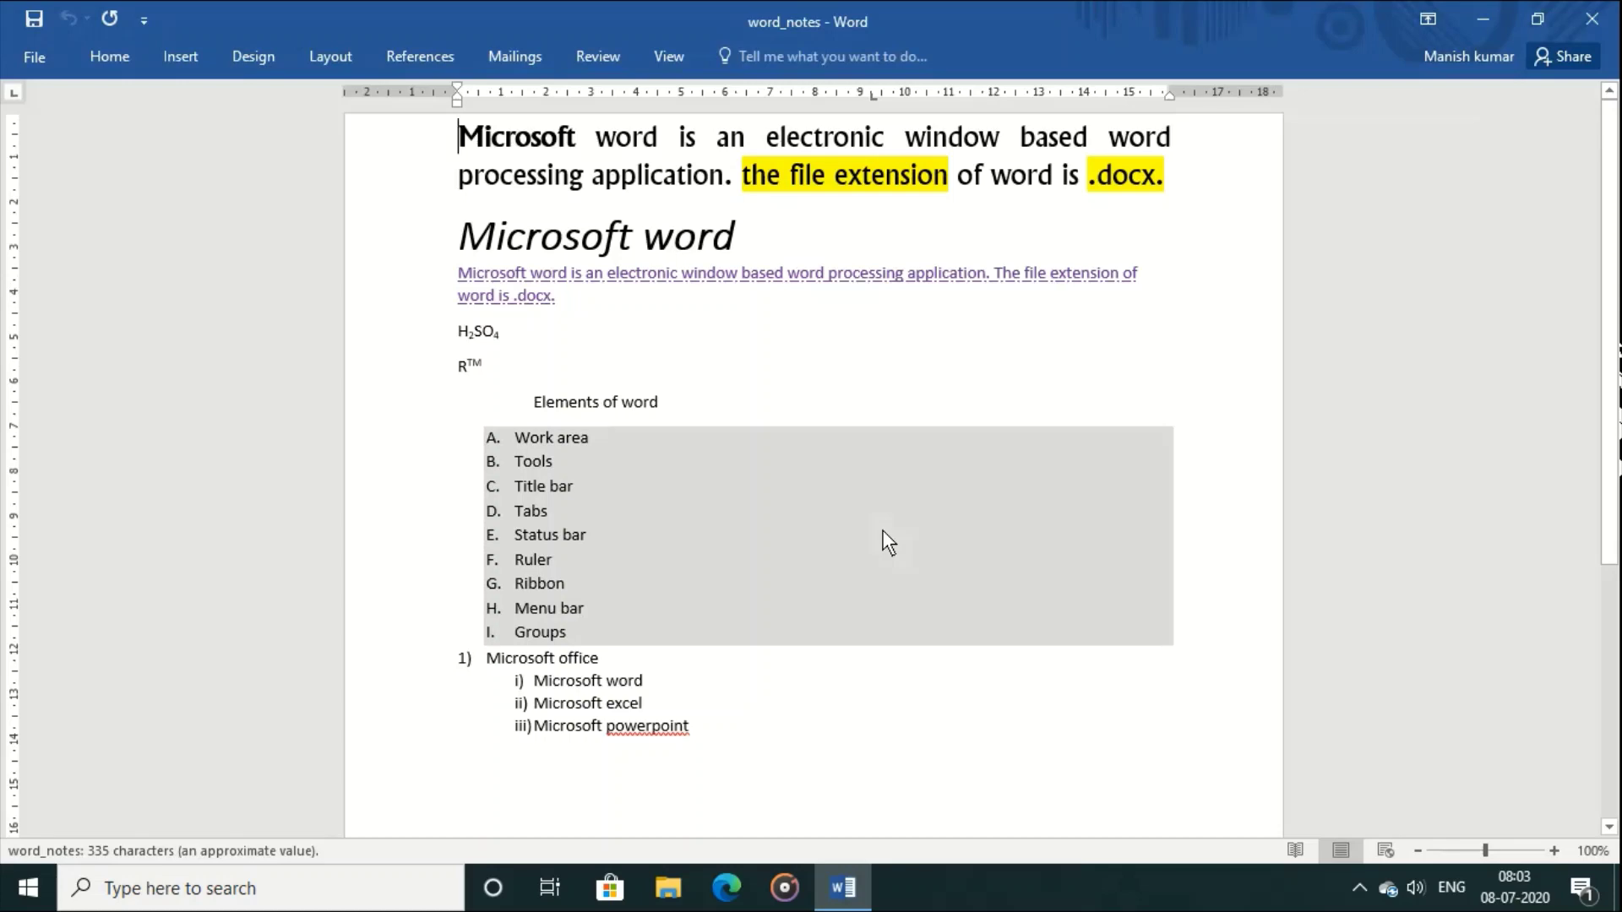
Step: Type test characters and erase them to confirm the document is editable and unchanged
type("weqwewewewewe")
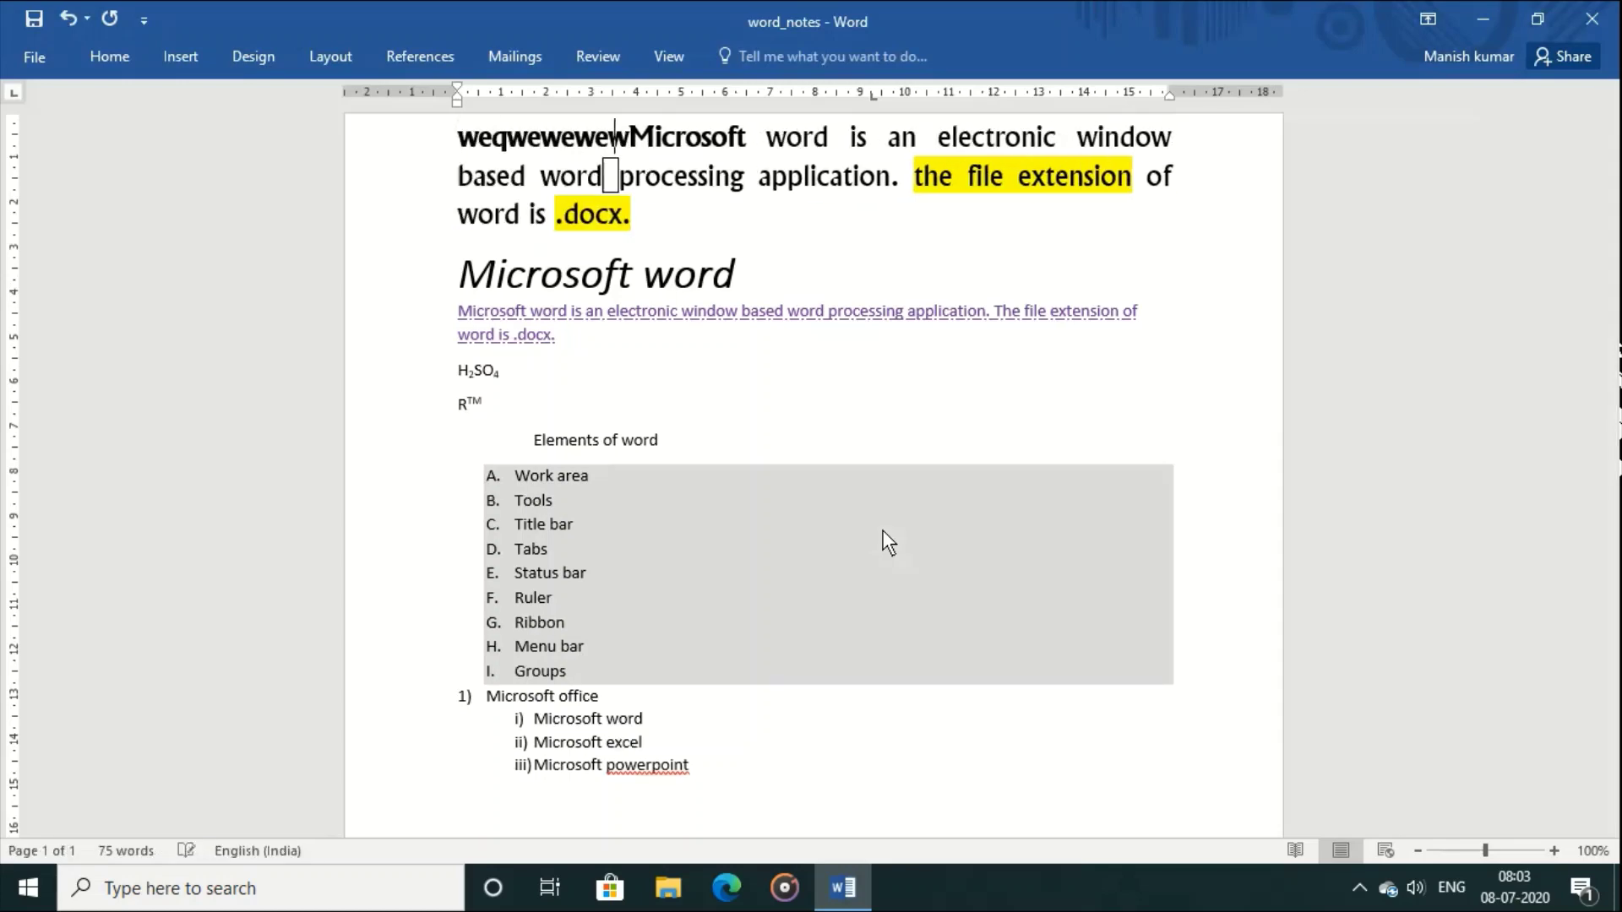
key("BackSpace")
key("BackSpace")
key("BackSpace")
key("BackSpace")
key("BackSpace")
key("BackSpace")
key("BackSpace")
key("BackSpace")
key("BackSpace")
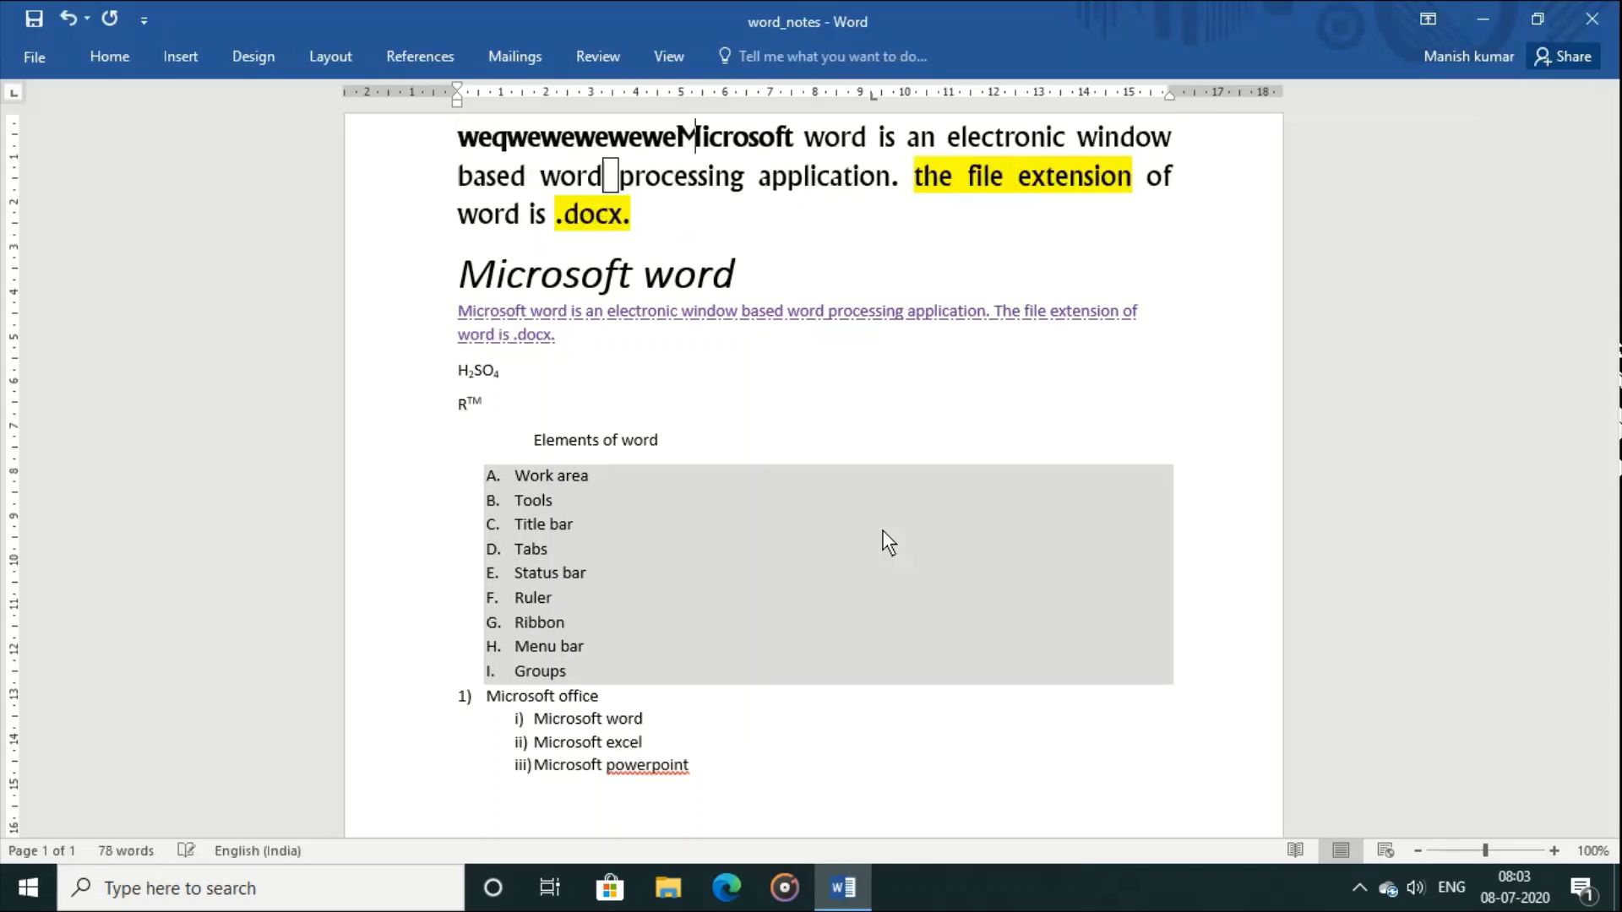
key("BackSpace")
key("BackSpace")
key("BackSpace")
key("BackSpace")
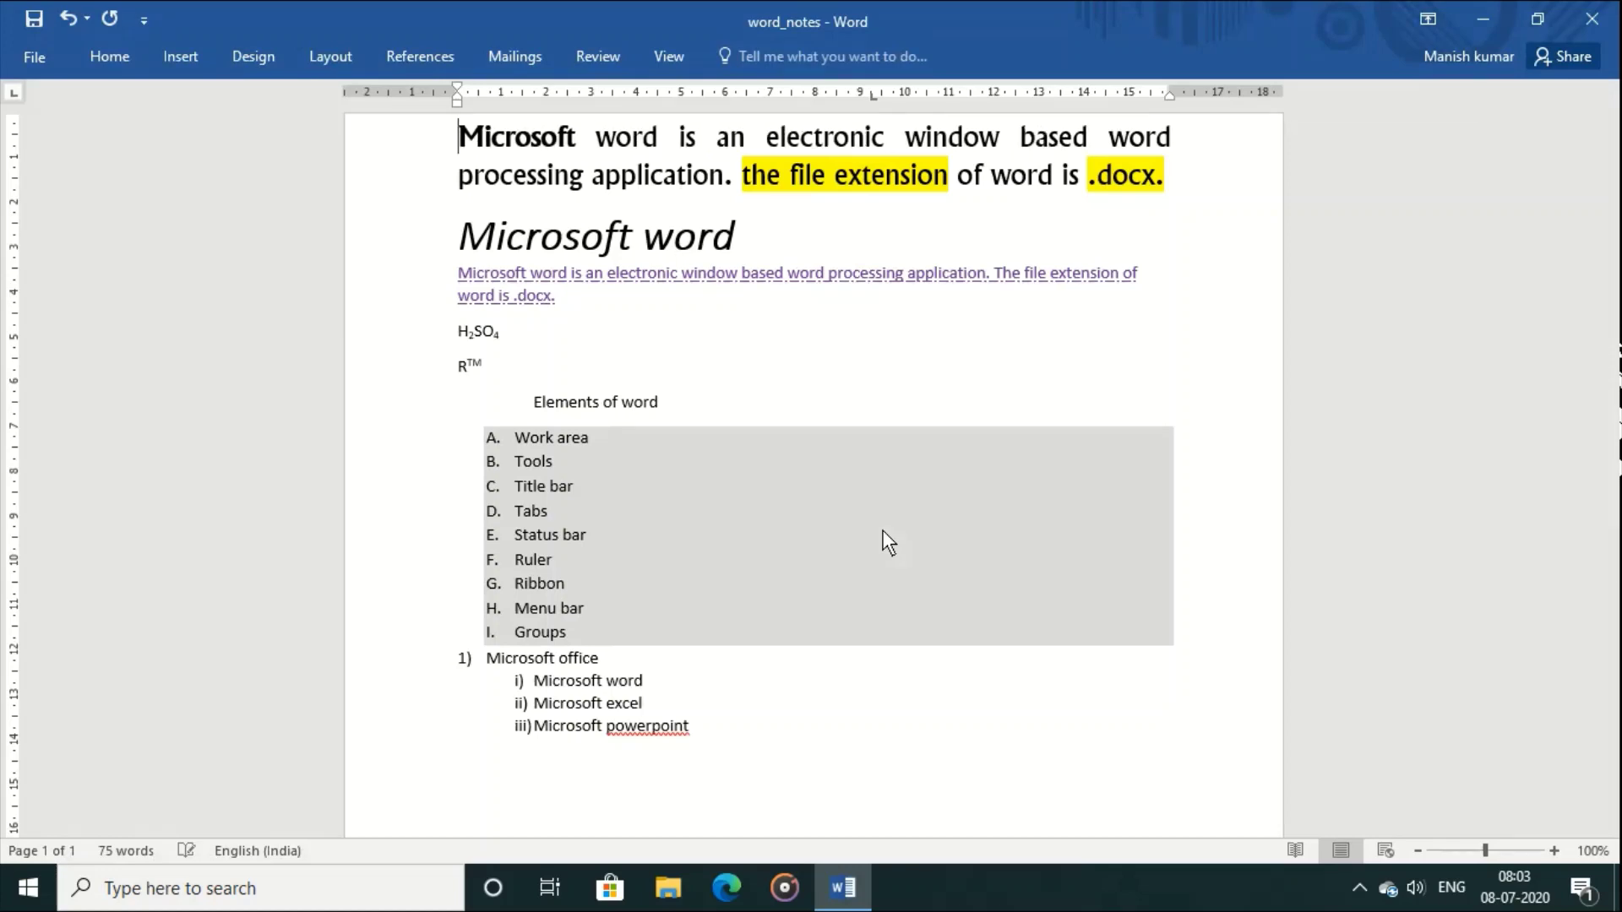
Step: Export word_notes with Create PDF/XPS, saving the PDF to the Desktop and publishing it
left_click(36, 52)
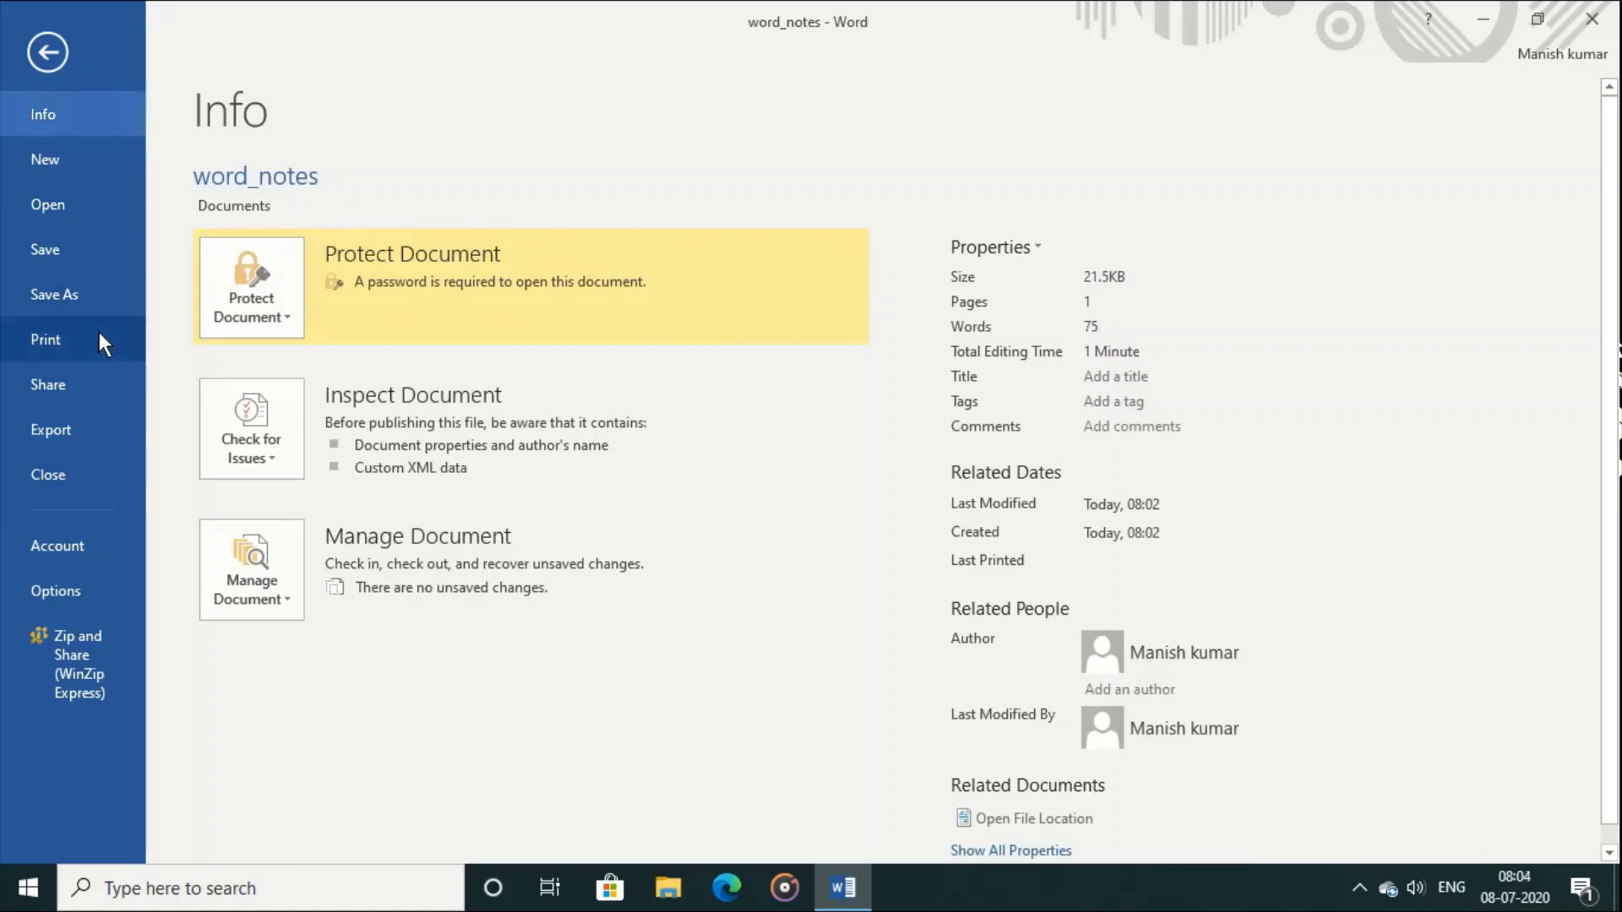
left_click(95, 423)
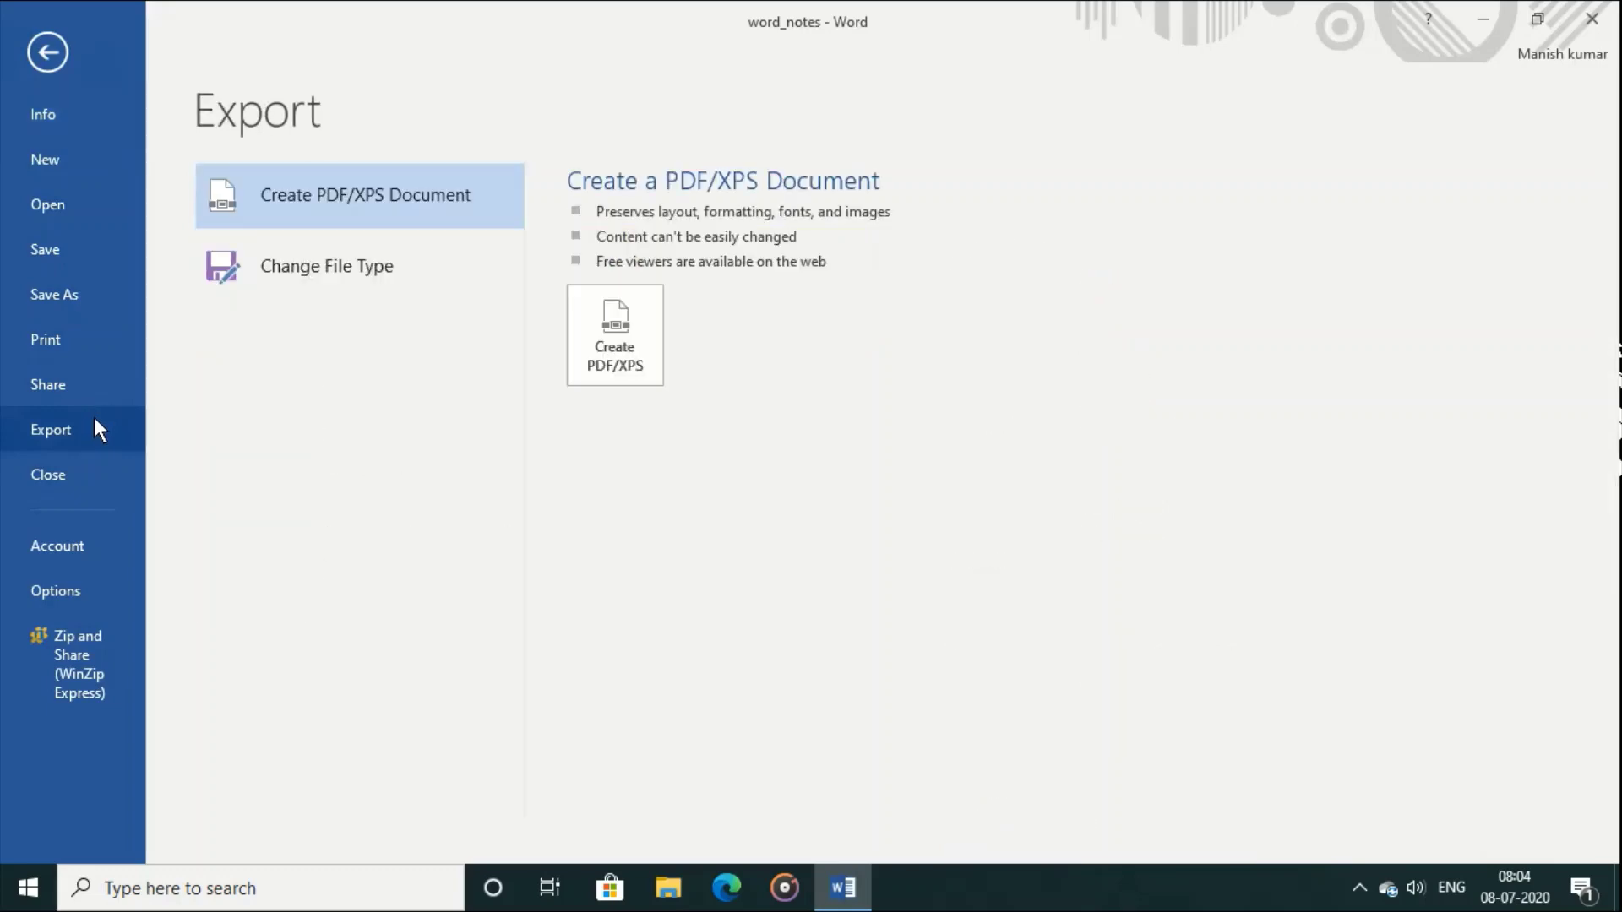
left_click(640, 330)
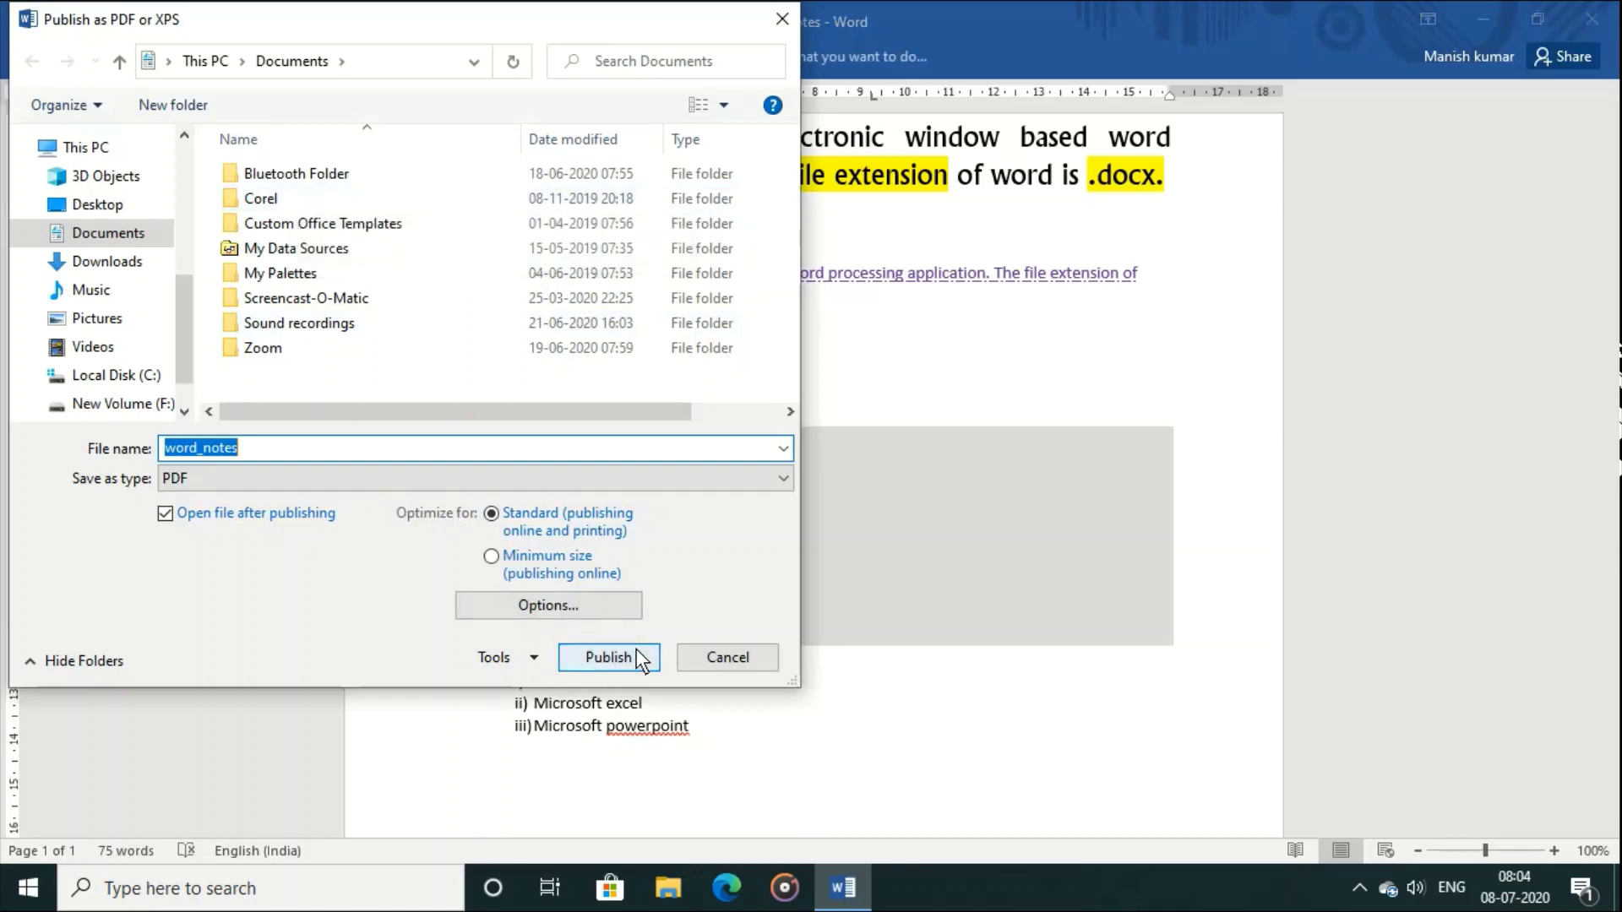
left_click(99, 203)
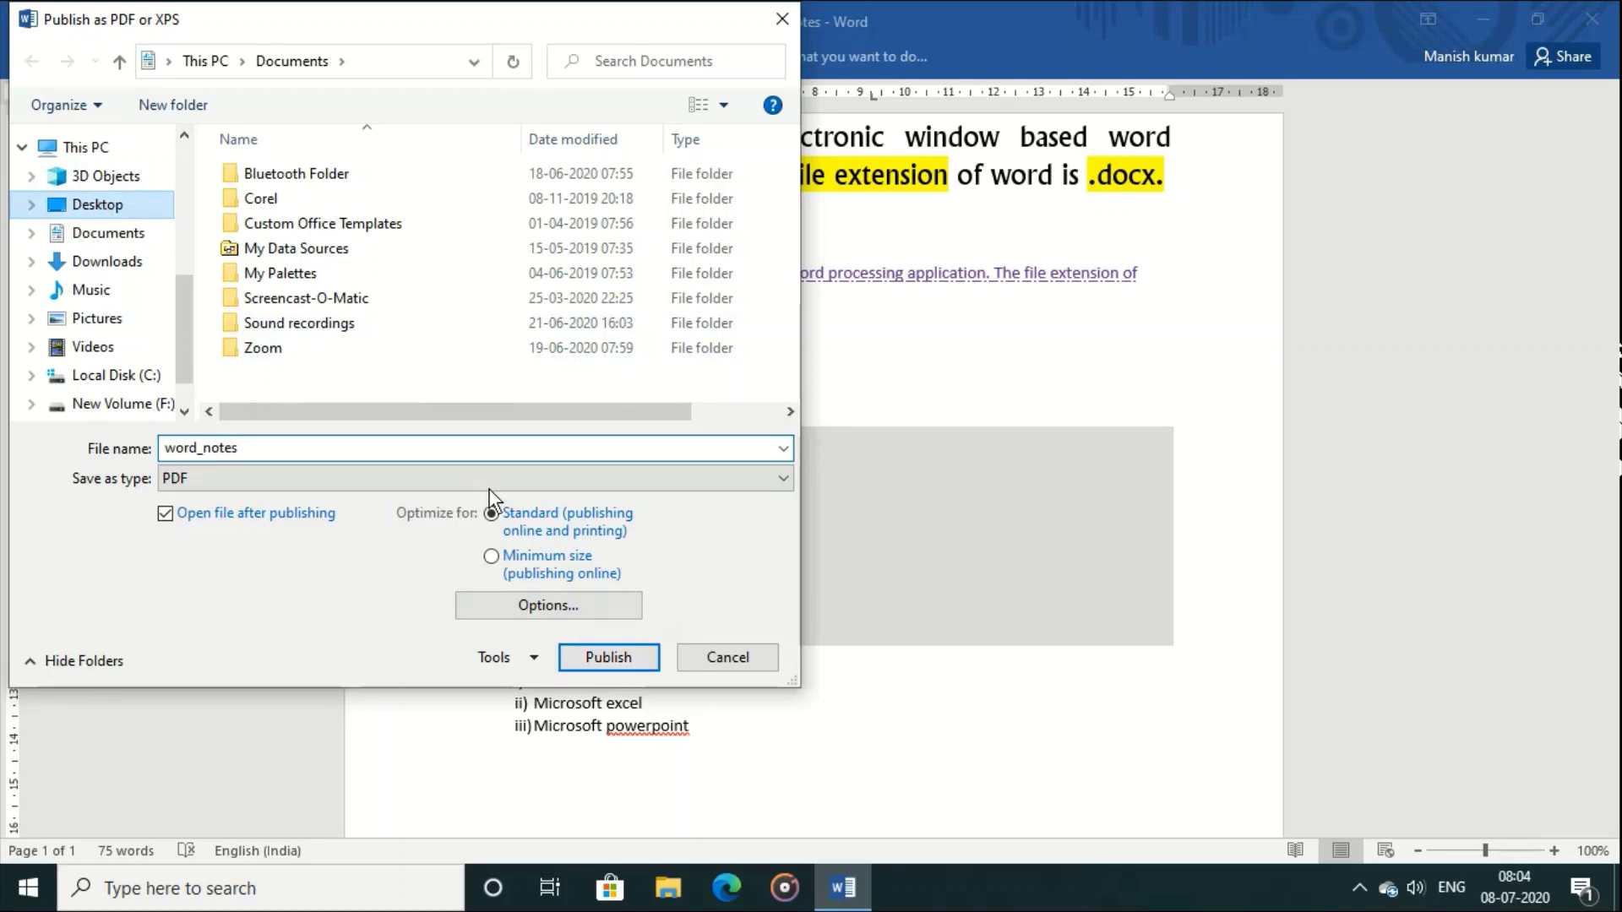
left_click(635, 665)
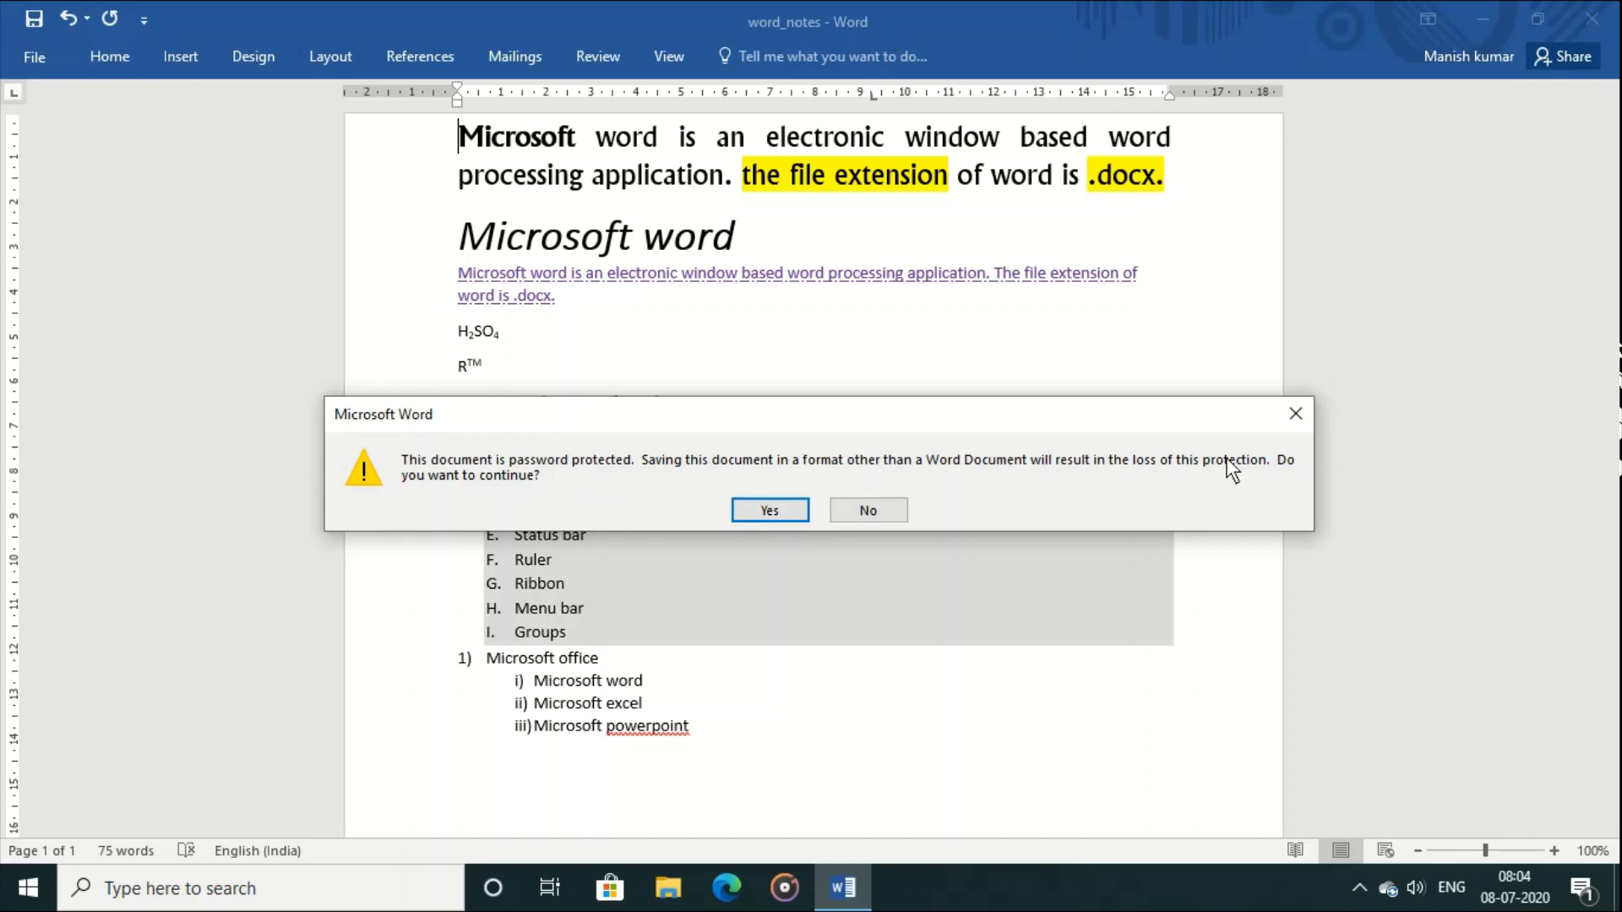
Step: Accept losing the password protection and open word_notes.pdf in Adobe Reader 9.4
left_click(771, 510)
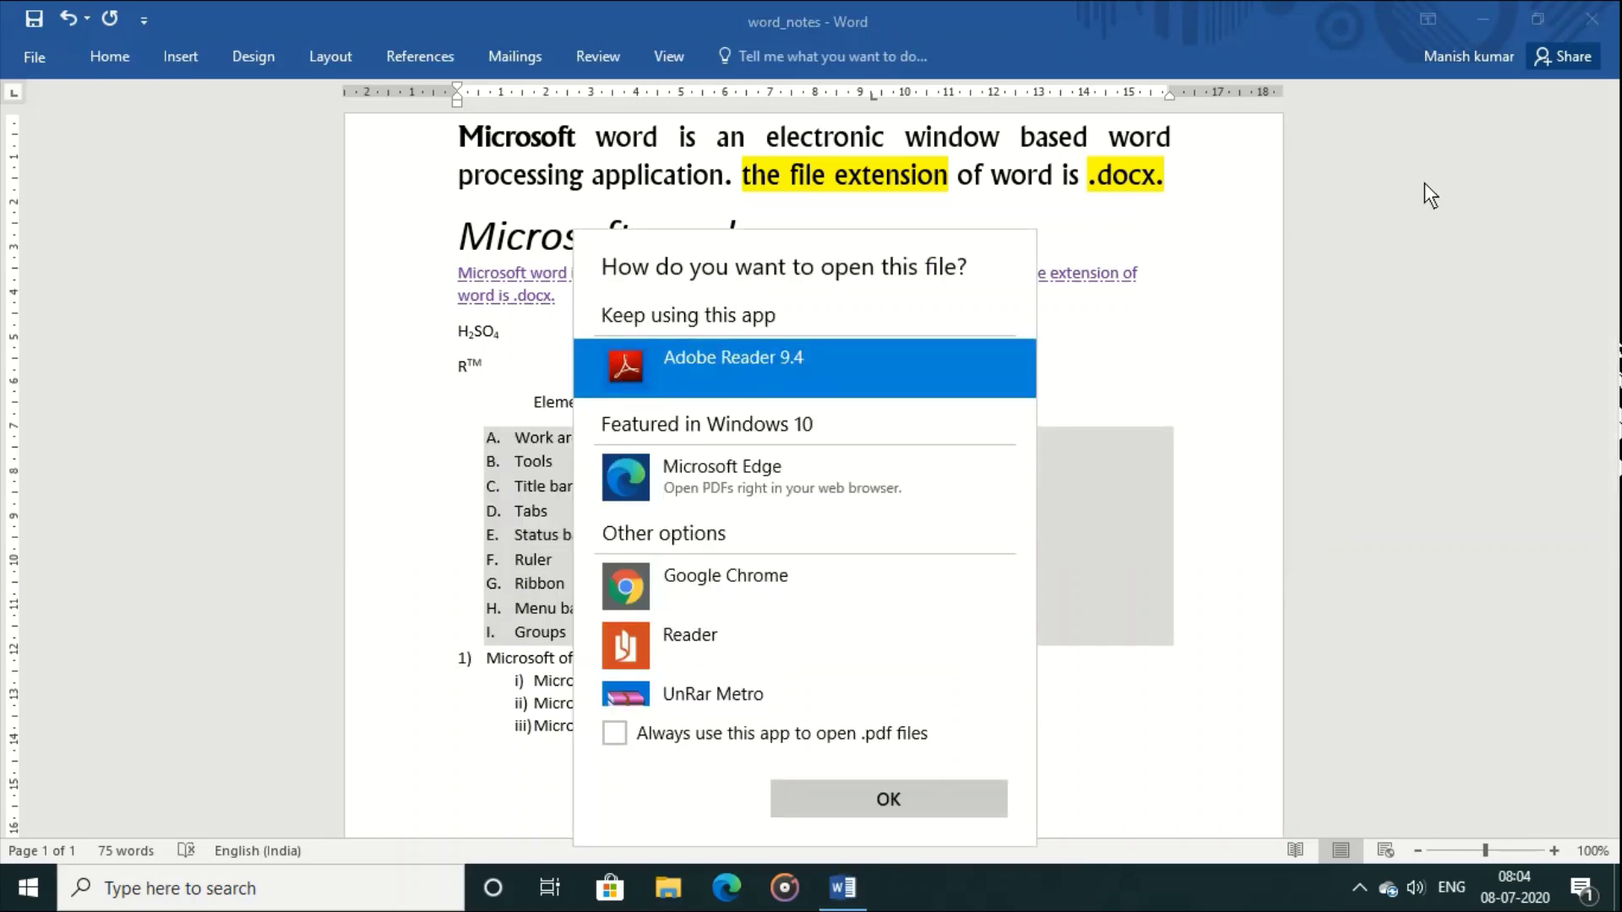
double_click(814, 356)
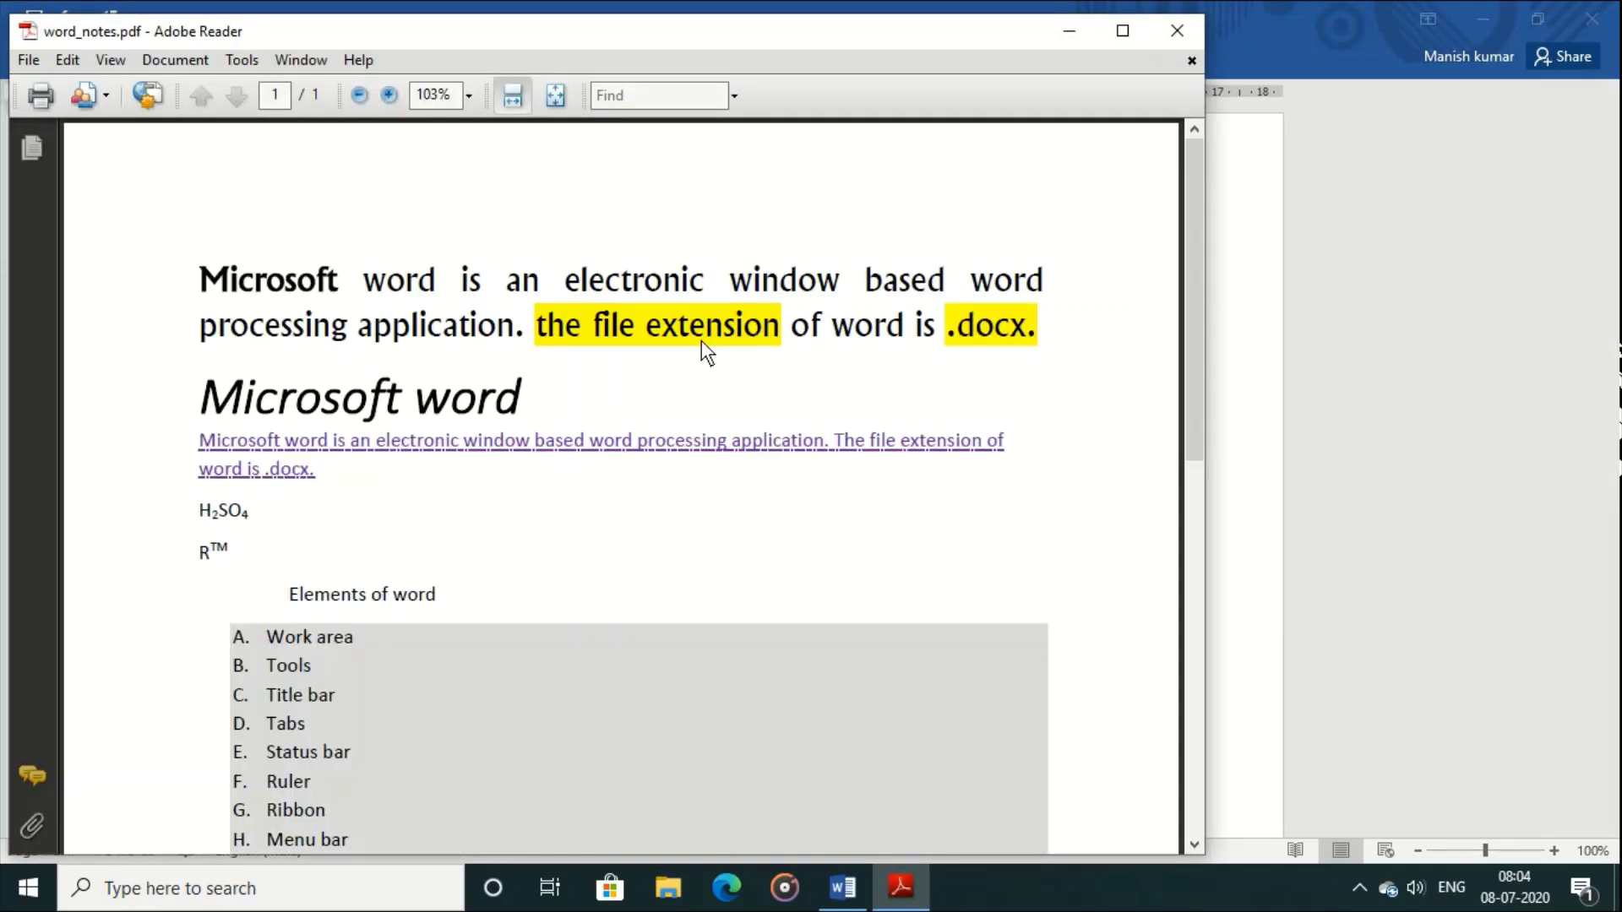
left_click_drag(1197, 204, 1205, 156)
Step: Exit Adobe Reader and close the word_notes document in Word
left_click(1175, 25)
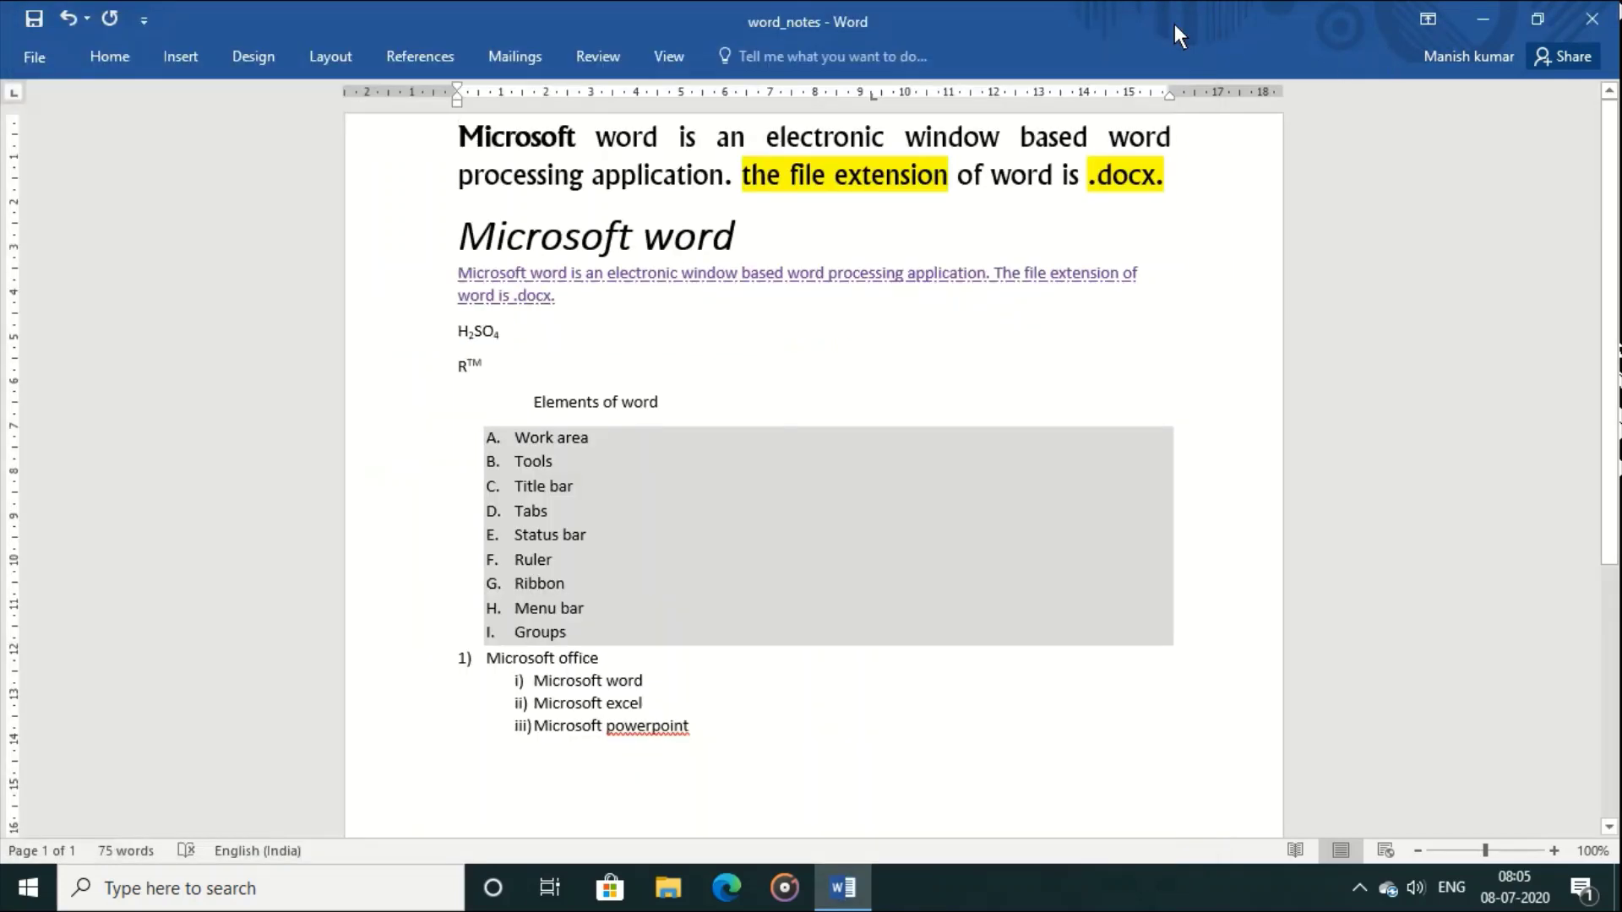
left_click(32, 57)
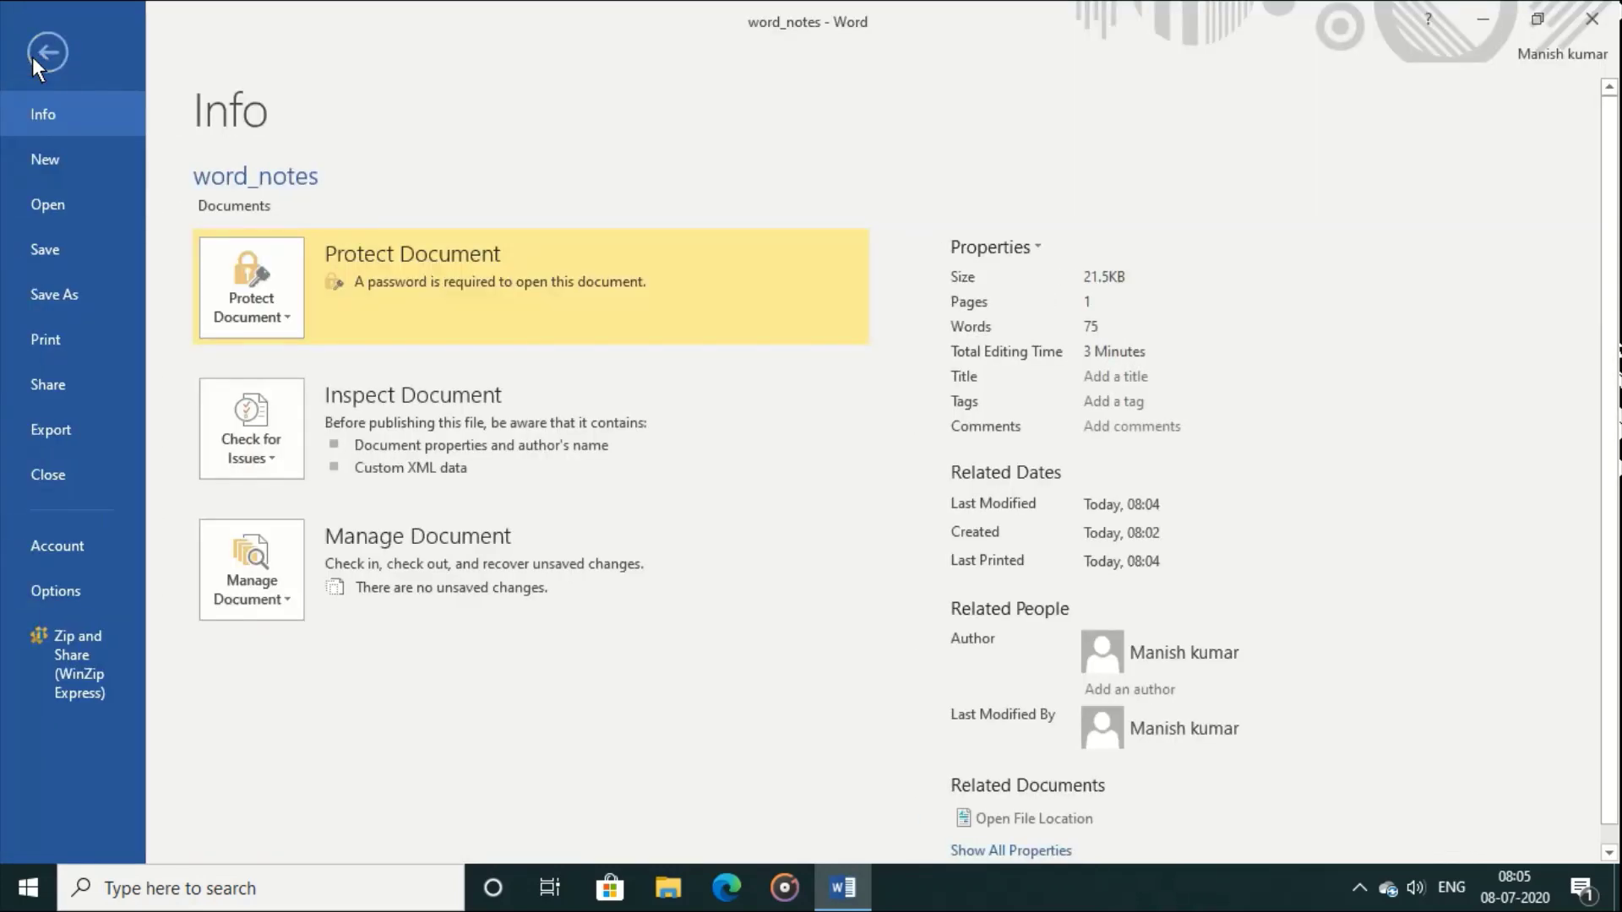
left_click(88, 488)
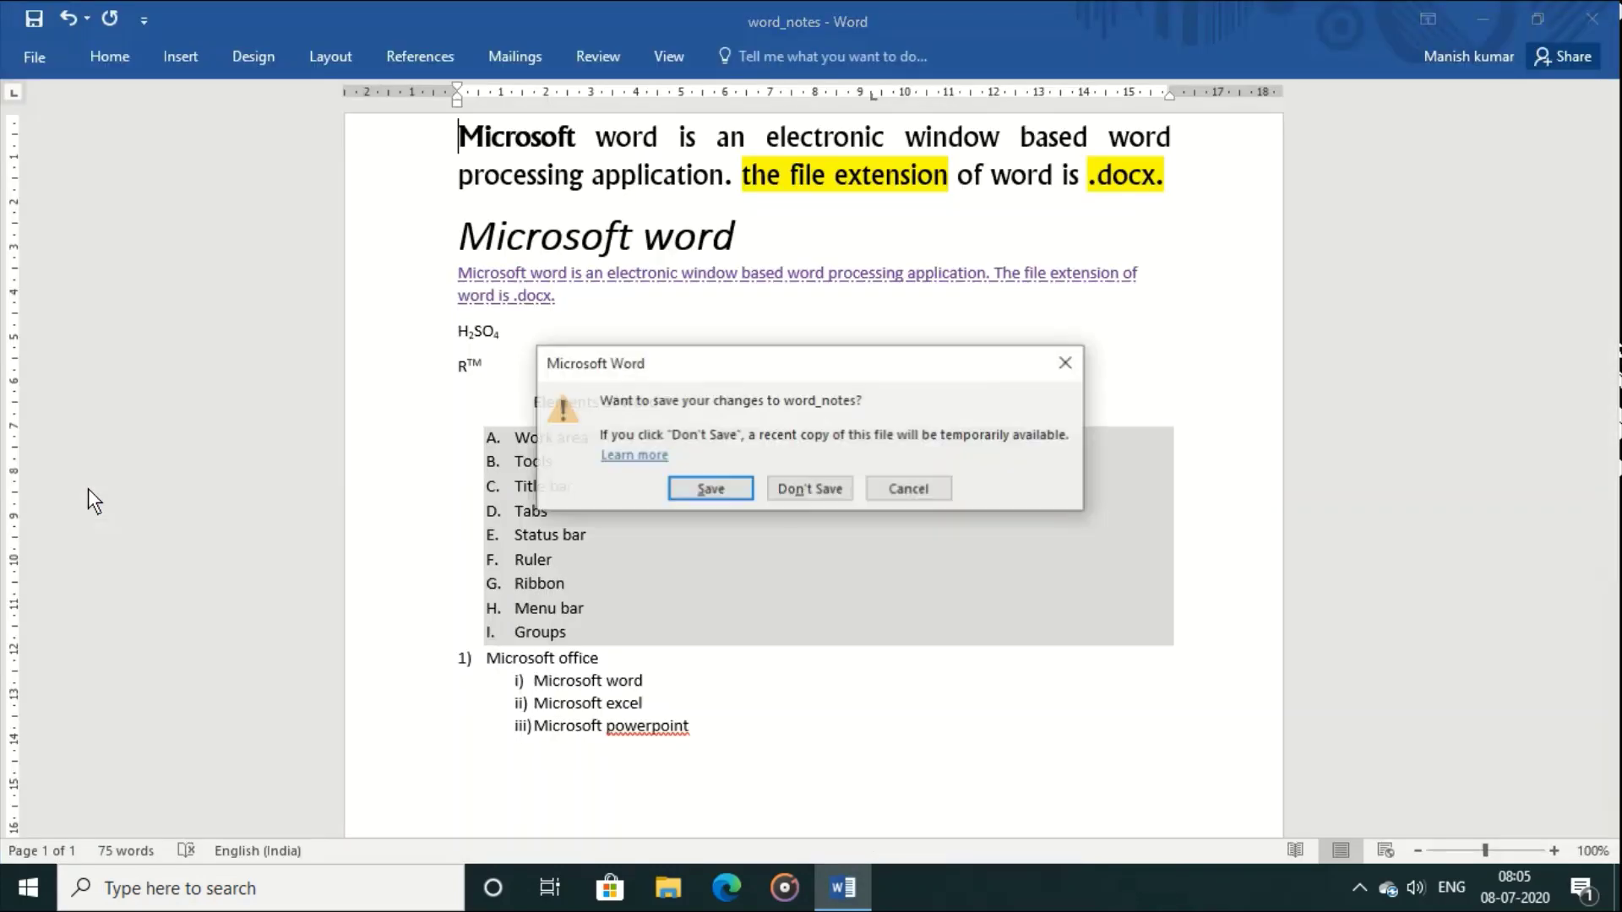